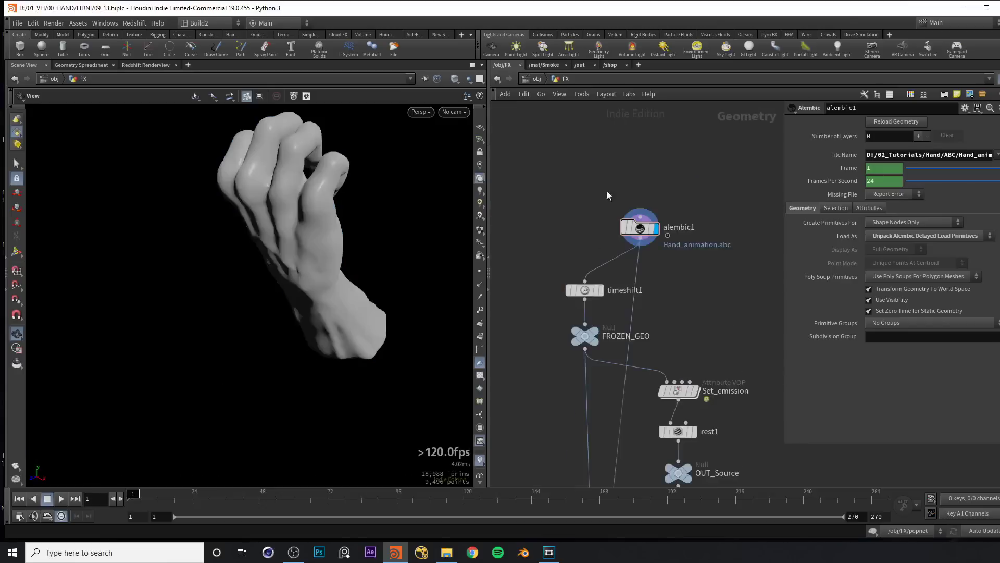
# Step: Display the alembic1 hand geometry and scrub its animation to frame 128
pyautogui.moveTo(589, 193); pyautogui.dragTo(694, 249)
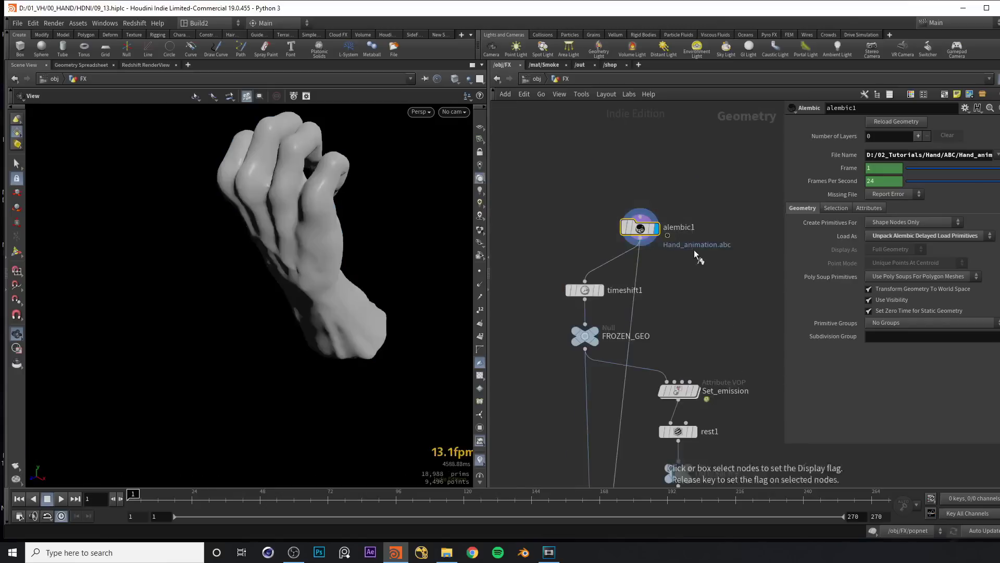
pyautogui.moveTo(448, 499)
pyautogui.mouseDown()
pyautogui.moveTo(458, 499)
pyautogui.moveTo(348, 499)
pyautogui.moveTo(487, 498)
pyautogui.mouseUp()
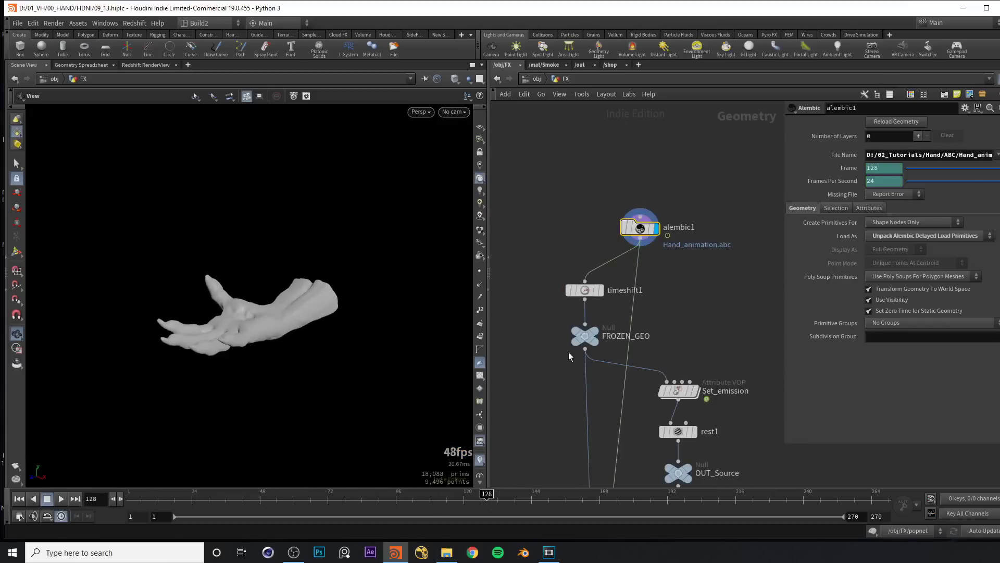
# Step: Display the FROZEN_GEO null and scrub the timeline back to frame 58 to check the time-shifted hand
pyautogui.scroll(-2, 568, 351)
pyautogui.moveTo(568, 352); pyautogui.dragTo(565, 265, button='middle')
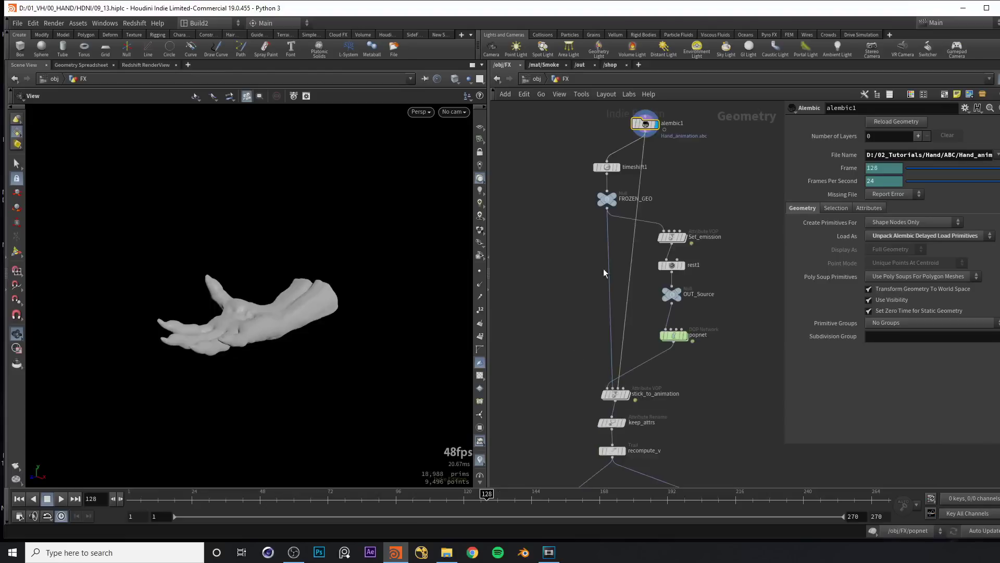
pyautogui.moveTo(563, 230); pyautogui.dragTo(549, 240, button='middle')
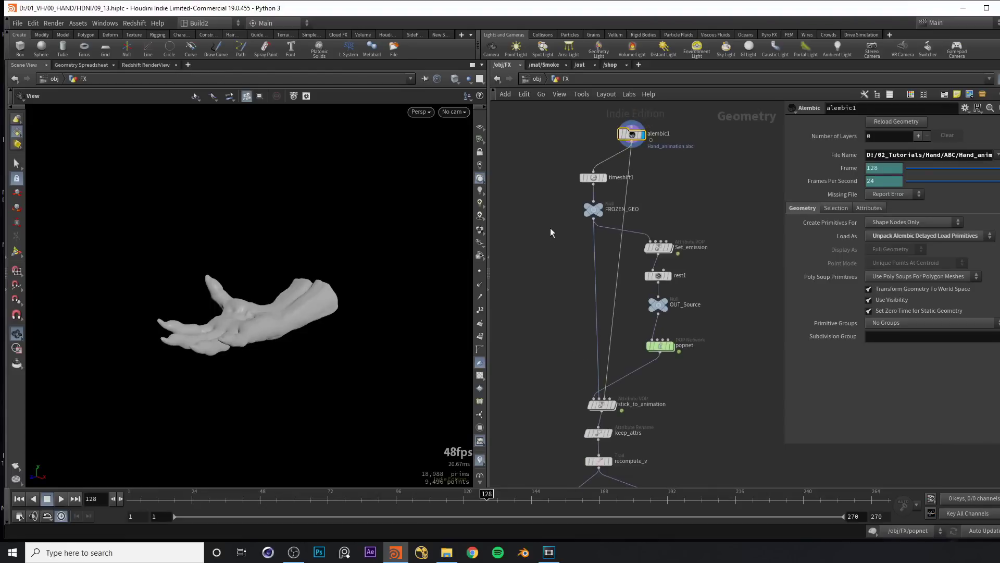
pyautogui.moveTo(554, 197); pyautogui.dragTo(610, 227)
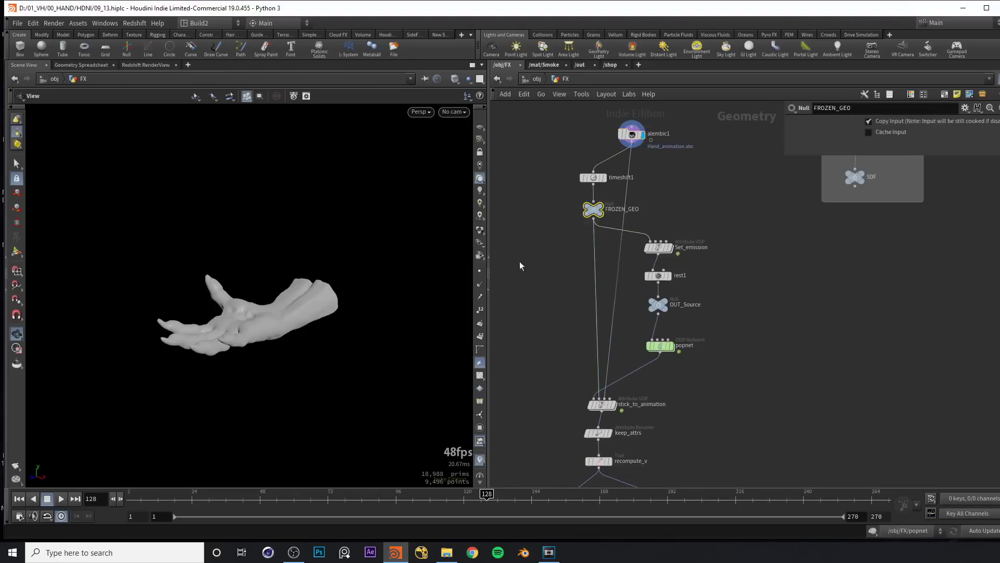
pyautogui.click(601, 207)
pyautogui.moveTo(383, 504)
pyautogui.mouseDown()
pyautogui.moveTo(180, 504)
pyautogui.moveTo(629, 504)
pyautogui.moveTo(288, 503)
pyautogui.mouseUp()
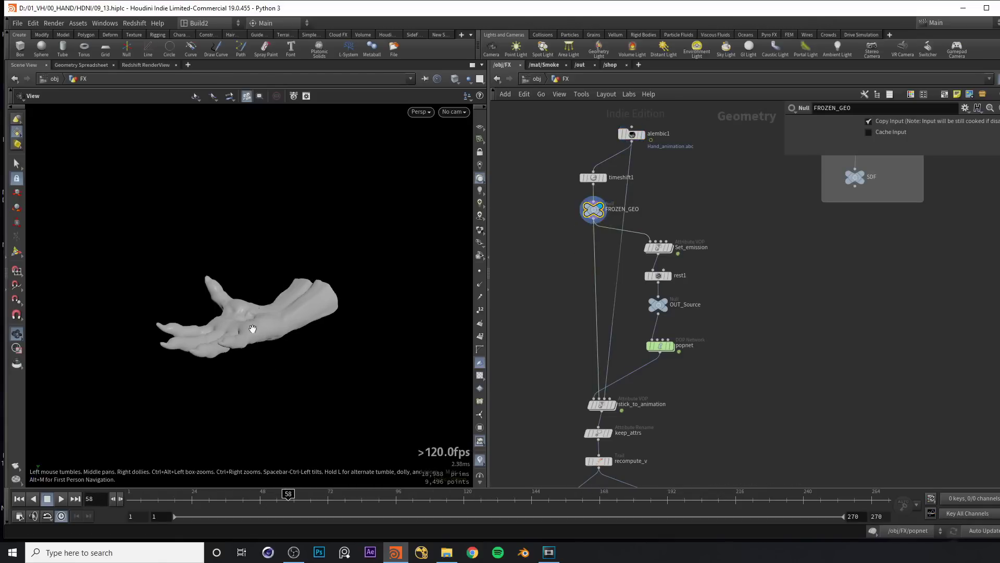
pyautogui.moveTo(253, 328); pyautogui.dragTo(264, 286)
# Step: Display the cache_LQ particle cache and scrub the simulation to frame 177
pyautogui.moveTo(579, 399); pyautogui.dragTo(583, 350, button='middle')
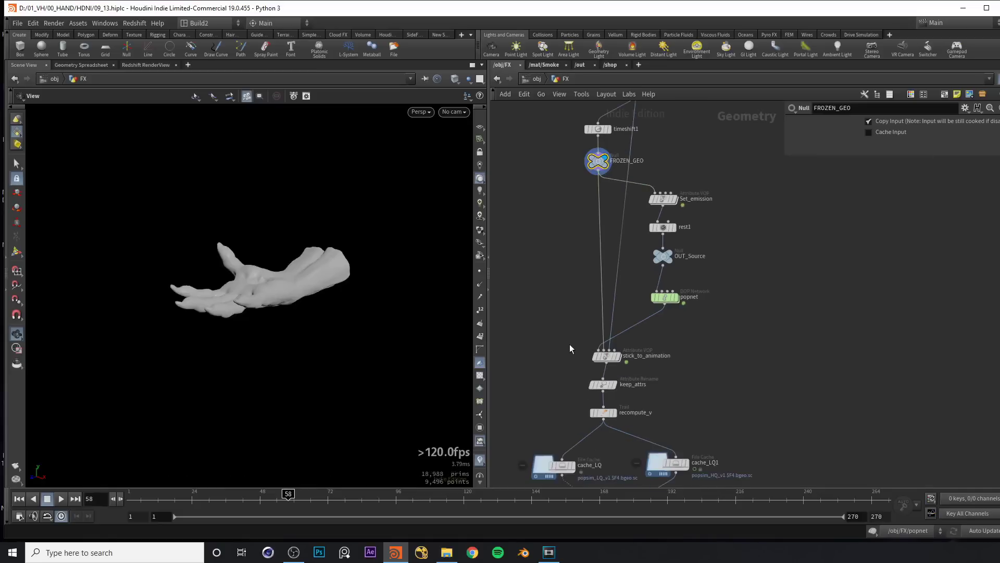
pyautogui.moveTo(642, 376); pyautogui.dragTo(655, 384)
pyautogui.scroll(3, 593, 358)
pyautogui.moveTo(593, 359); pyautogui.dragTo(638, 127, button='middle')
pyautogui.click(569, 282)
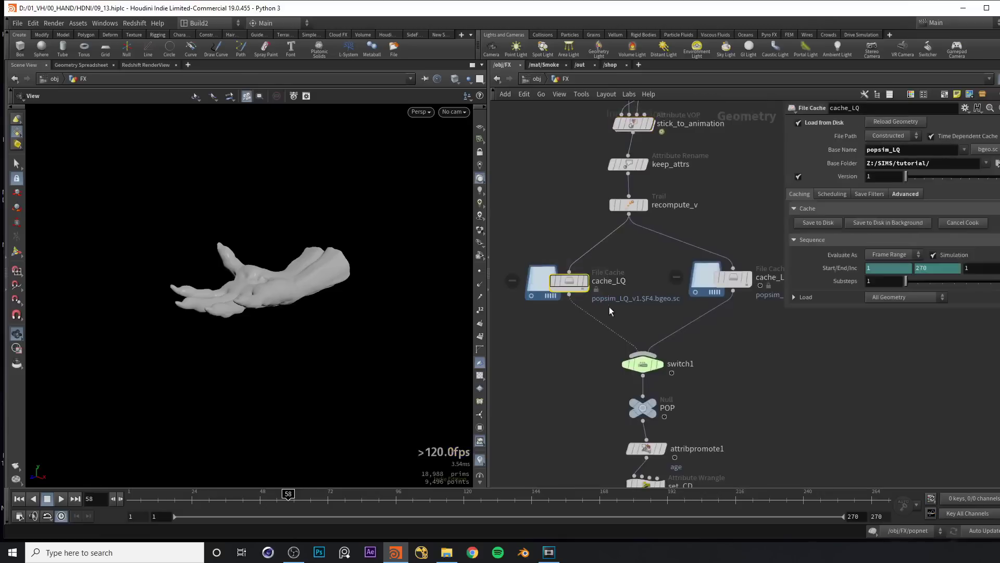
pyautogui.click(585, 281)
pyautogui.moveTo(292, 498); pyautogui.dragTo(625, 492)
# Step: Inspect the cached particles up close and display the CURVES null at the end of its network box
pyautogui.scroll(-3, 554, 392)
pyautogui.moveTo(555, 392); pyautogui.dragTo(645, 356, button='middle')
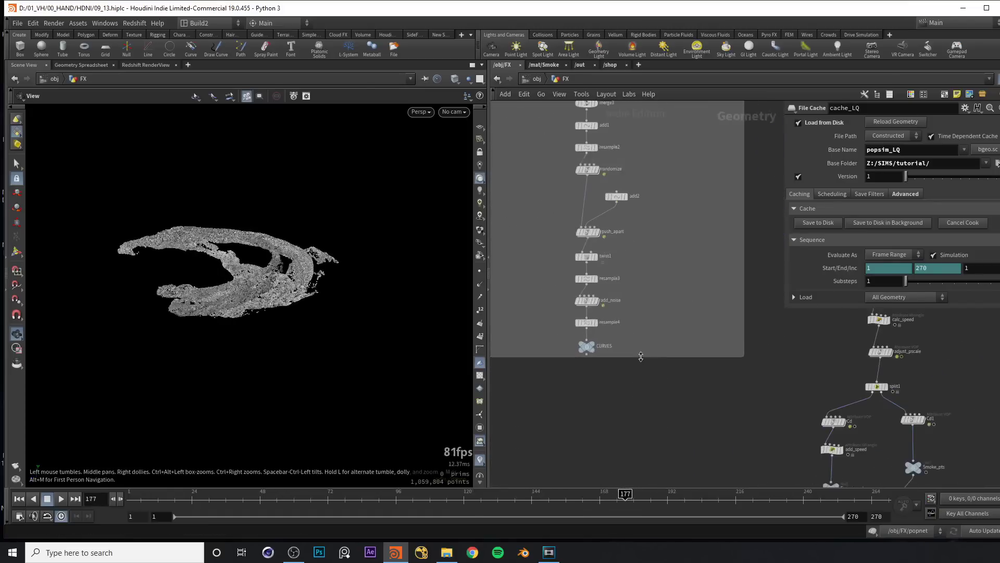
pyautogui.moveTo(641, 356); pyautogui.dragTo(641, 370)
pyautogui.moveTo(368, 301); pyautogui.dragTo(359, 284)
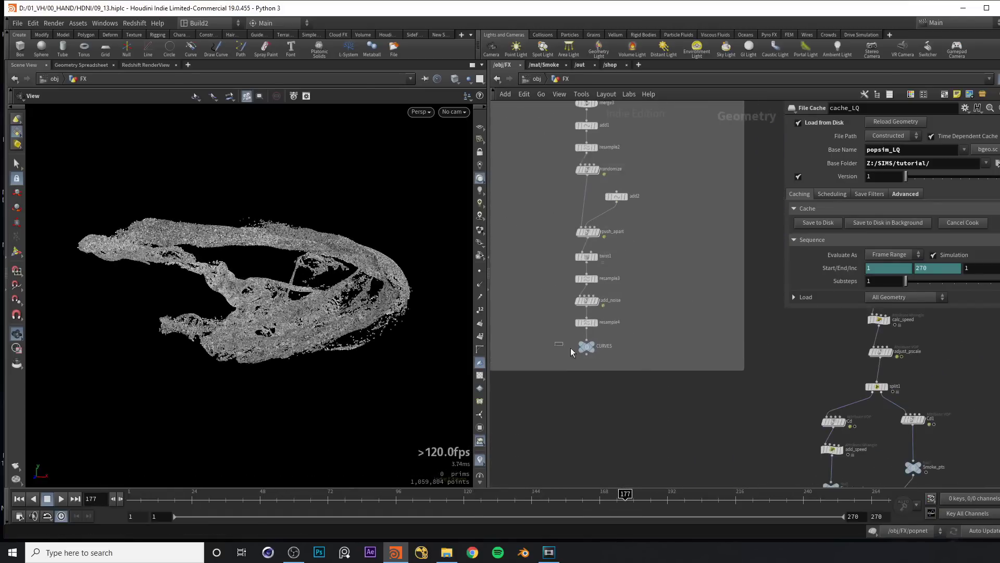
pyautogui.click(588, 347)
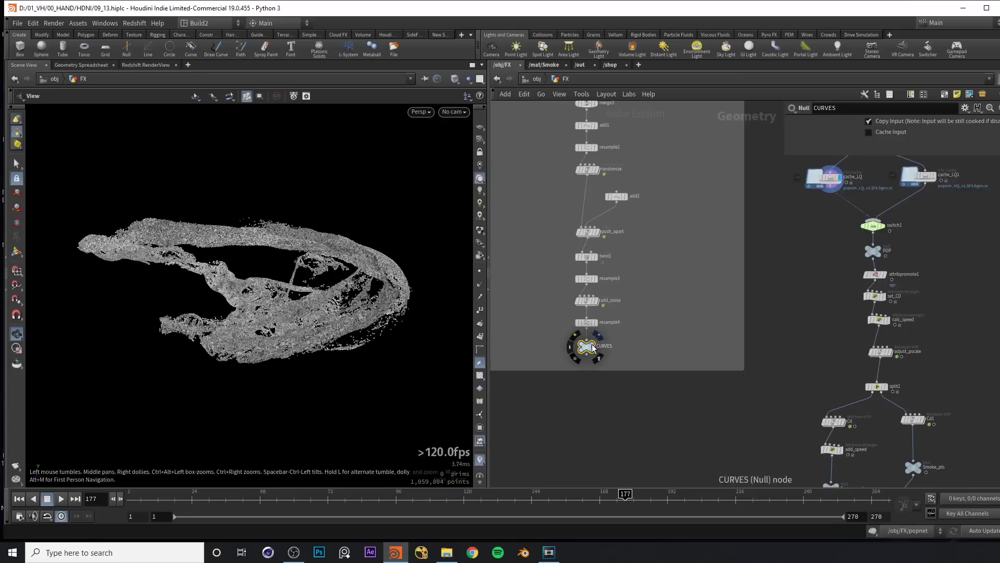
pyautogui.click(597, 338)
pyautogui.moveTo(286, 261); pyautogui.dragTo(262, 261)
# Step: Show FROZEN_GEO as a template alongside the curves and view them together
pyautogui.moveTo(683, 266); pyautogui.dragTo(629, 295, button='middle')
pyautogui.scroll(2, 756, 269)
pyautogui.moveTo(757, 269); pyautogui.dragTo(699, 485, button='middle')
pyautogui.scroll(-1, 705, 415)
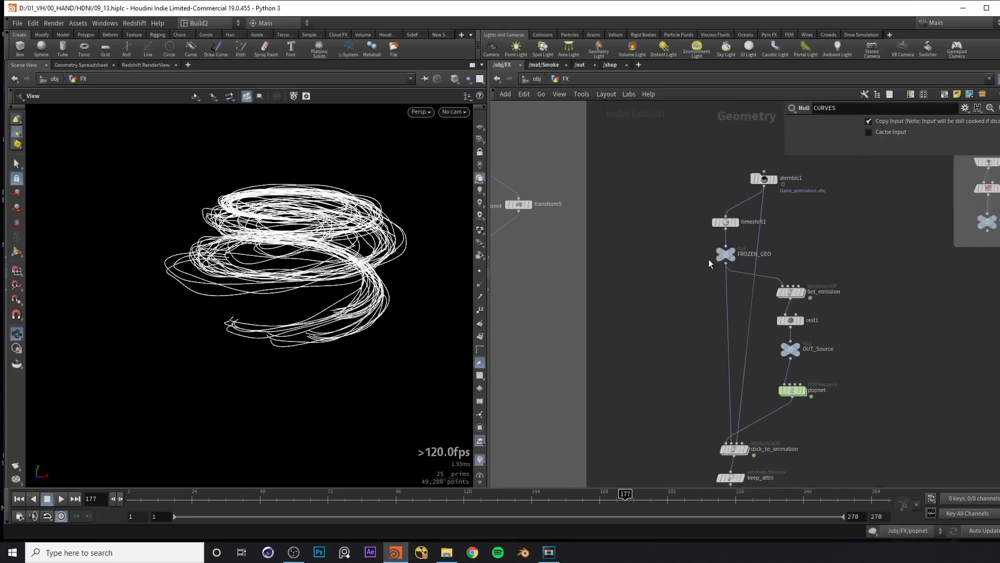
pyautogui.click(732, 259)
pyautogui.moveTo(303, 276); pyautogui.dragTo(271, 286)
pyautogui.moveTo(271, 285); pyautogui.dragTo(222, 304, button='right')
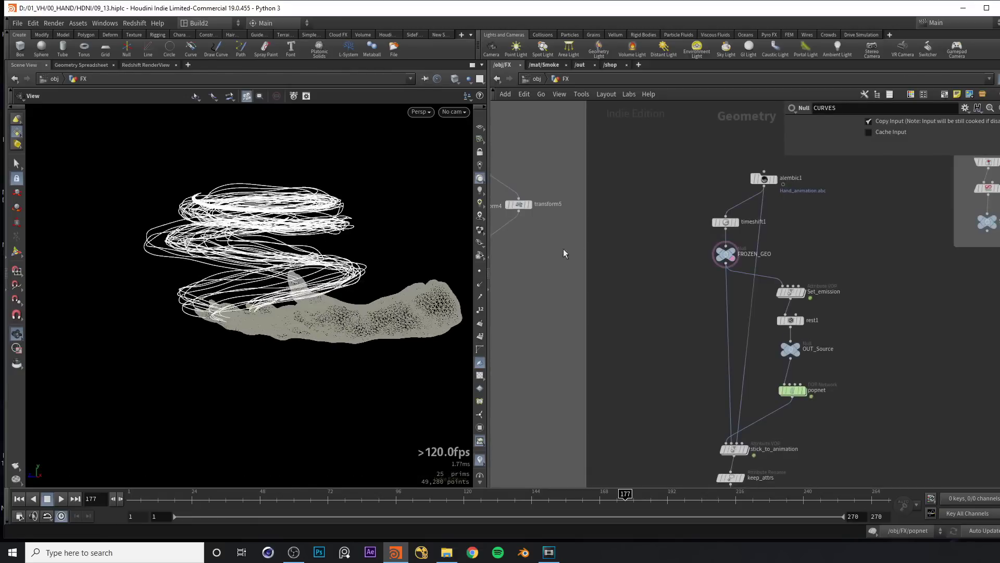
# Step: Turn off the FROZEN_GEO template and look over the SDF, curve direction and sphere-based split networks
pyautogui.click(732, 259)
pyautogui.moveTo(674, 365); pyautogui.dragTo(562, 313, button='middle')
pyautogui.scroll(-3, 563, 313)
pyautogui.moveTo(779, 281); pyautogui.dragTo(627, 278, button='middle')
pyautogui.scroll(2, 628, 278)
pyautogui.moveTo(742, 263); pyautogui.dragTo(717, 250, button='middle')
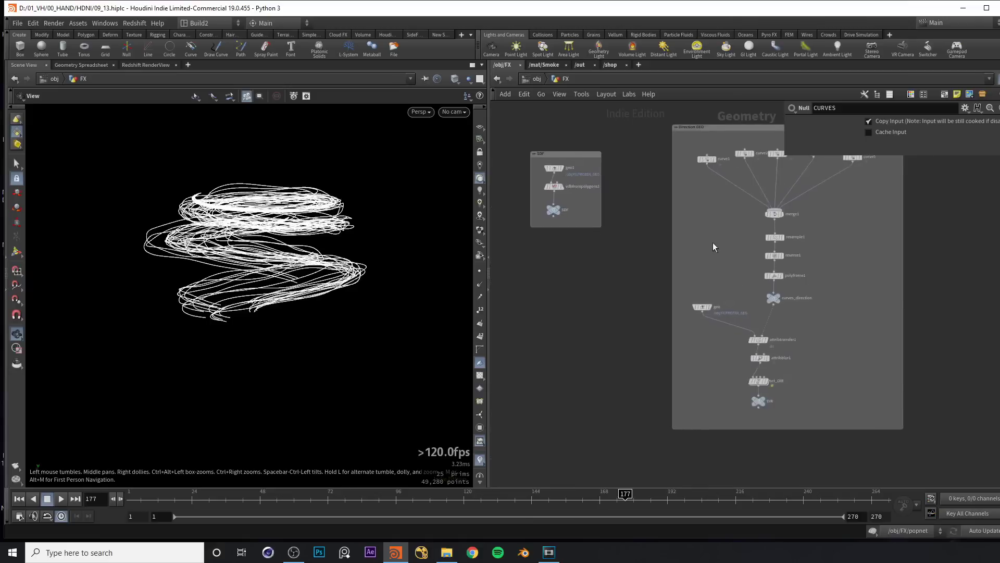
pyautogui.scroll(-1, 714, 319)
pyautogui.moveTo(617, 373); pyautogui.dragTo(596, 271, button='middle')
pyautogui.moveTo(262, 297); pyautogui.dragTo(258, 299)
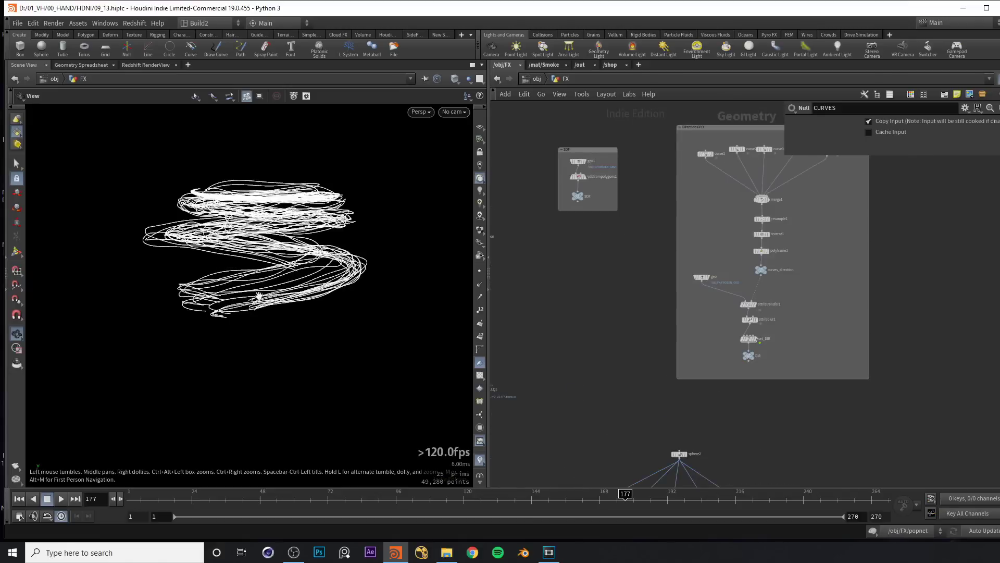
pyautogui.moveTo(259, 299); pyautogui.dragTo(339, 265, button='right')
pyautogui.moveTo(621, 401); pyautogui.dragTo(701, 178, button='middle')
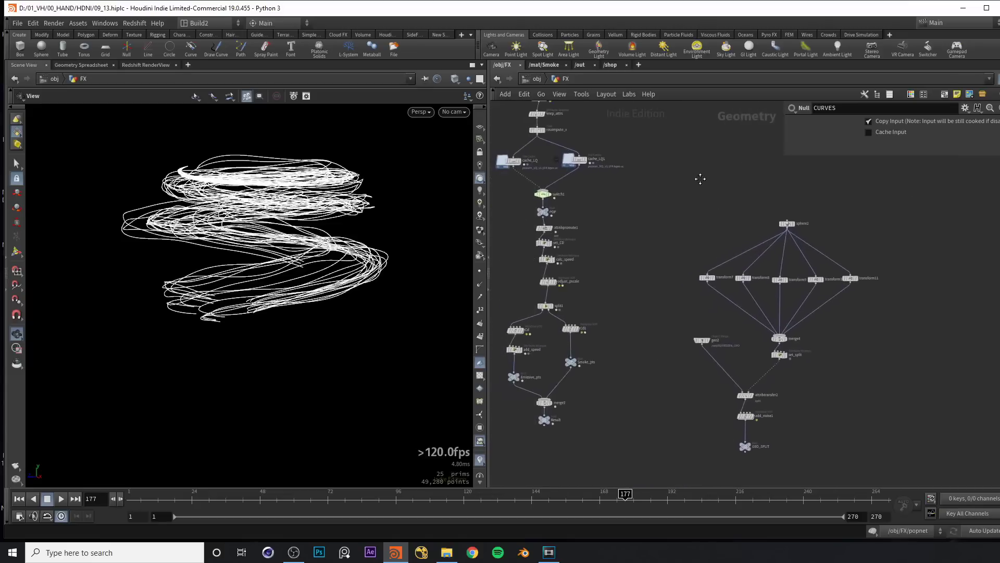
# Step: Display the cache_LQ particles again, followed by the output of the set_CD wrangle
pyautogui.moveTo(245, 258); pyautogui.dragTo(277, 250)
pyautogui.scroll(3, 573, 177)
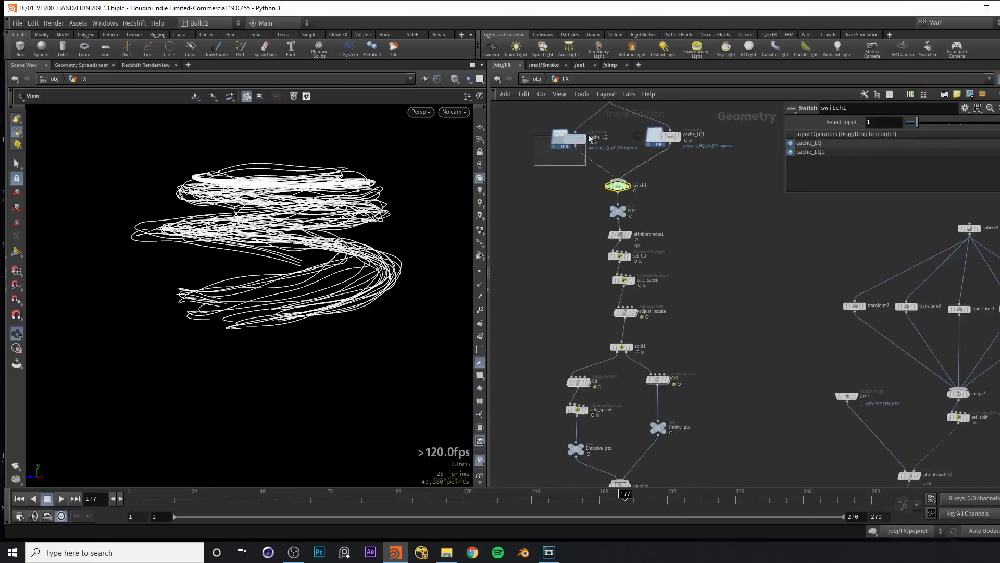
pyautogui.click(578, 172)
pyautogui.moveTo(563, 301); pyautogui.dragTo(565, 211, button='middle')
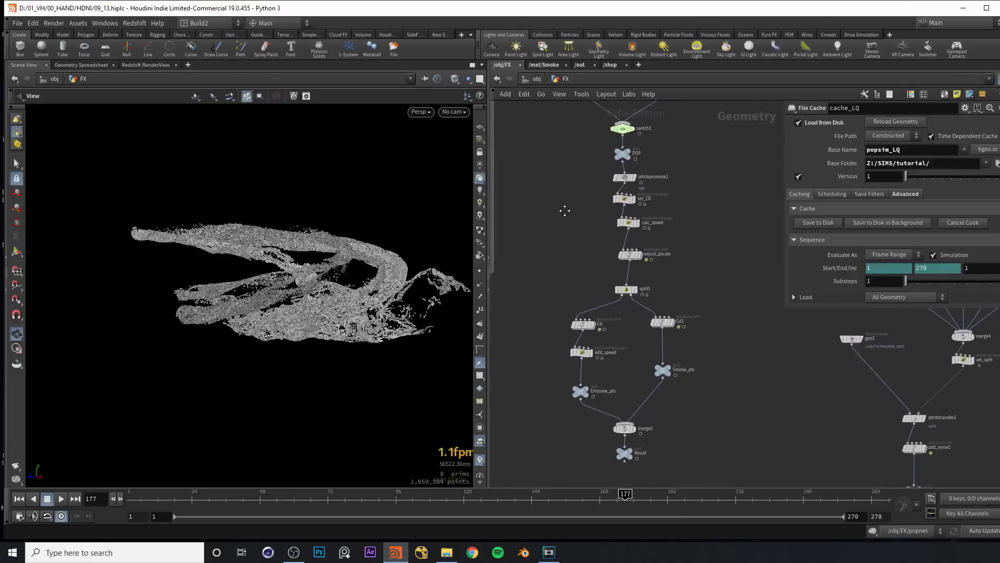
pyautogui.click(625, 199)
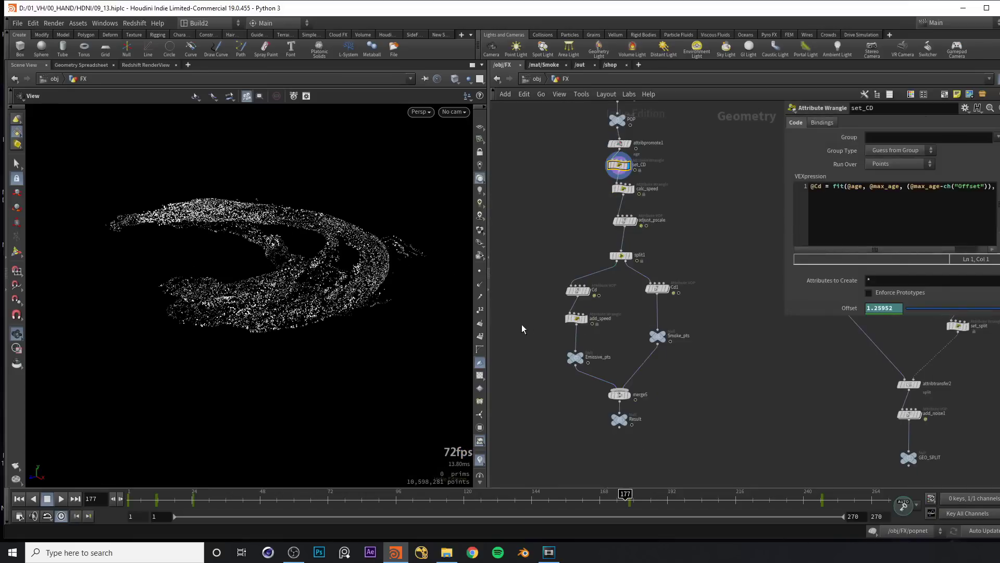
# Step: Display the Emissive_pts null and the Smoke_pts null in turn to compare the two particle groups
pyautogui.click(576, 358)
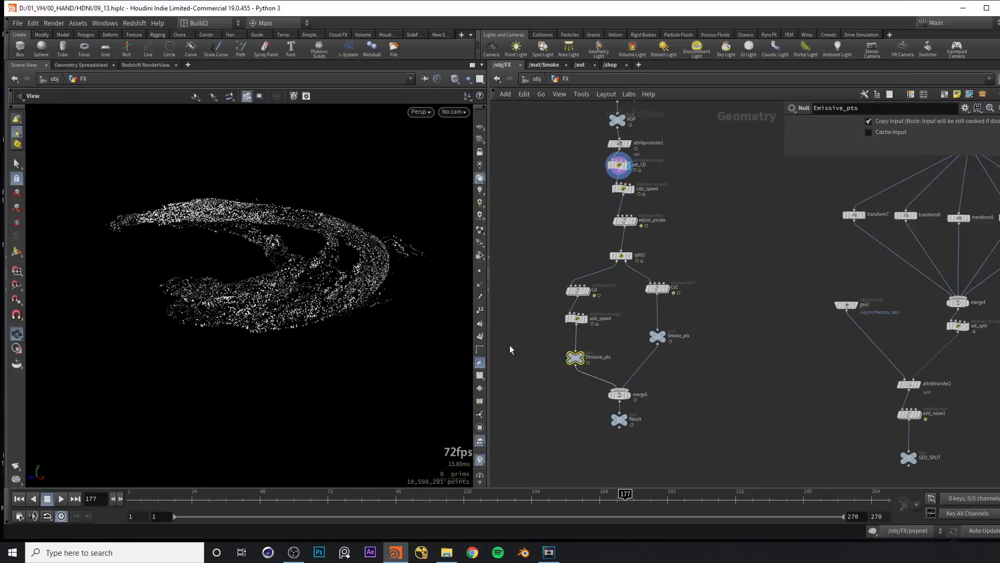
pyautogui.press('r')
pyautogui.moveTo(295, 274); pyautogui.dragTo(318, 272, button='right')
pyautogui.moveTo(333, 258); pyautogui.dragTo(319, 270)
pyautogui.click(659, 337)
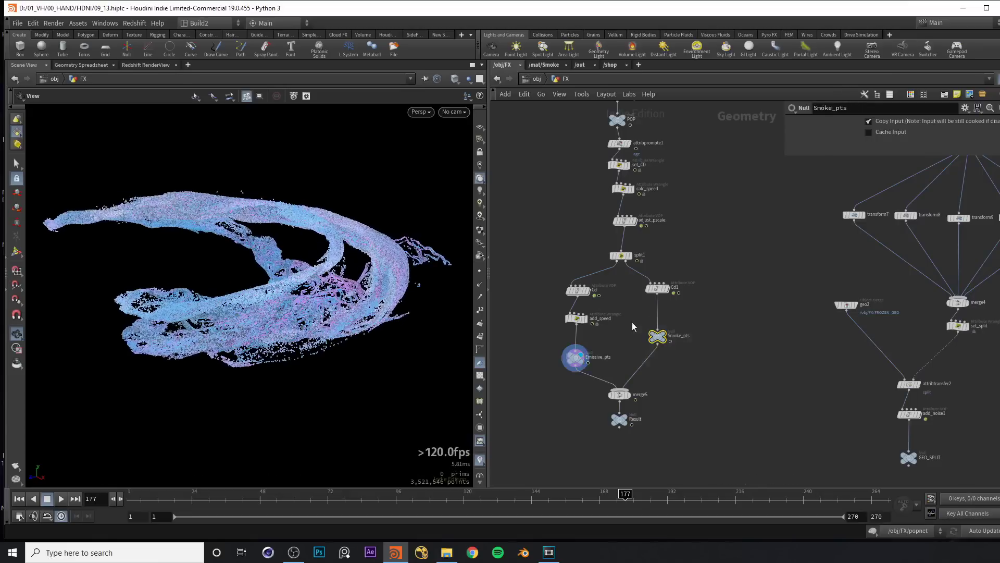
pyautogui.press('r')
pyautogui.moveTo(235, 256); pyautogui.dragTo(307, 265)
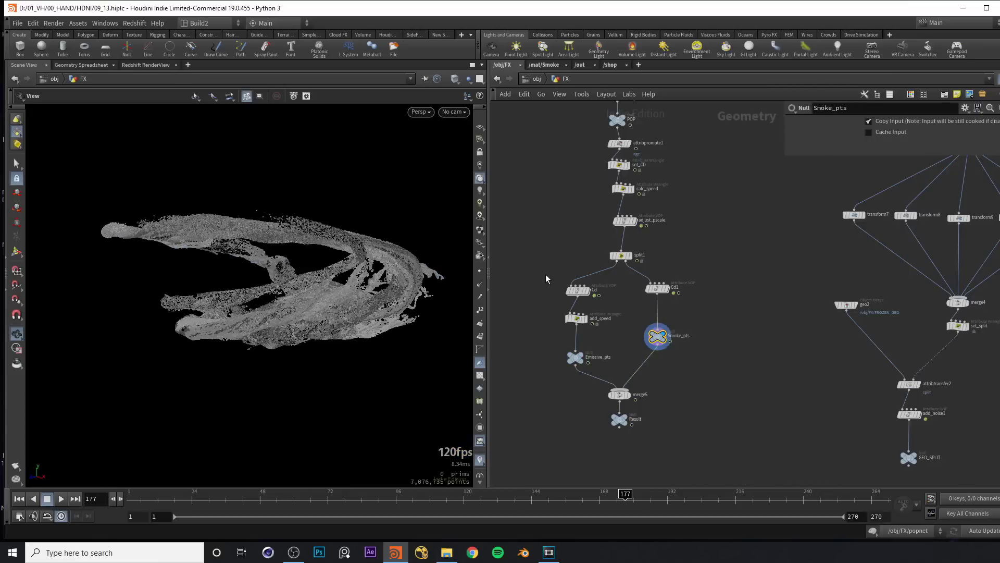
# Step: Return to the start of the network and display the alembic1 hand geometry at frame 177
pyautogui.scroll(-5, 639, 296)
pyautogui.scroll(5, 719, 290)
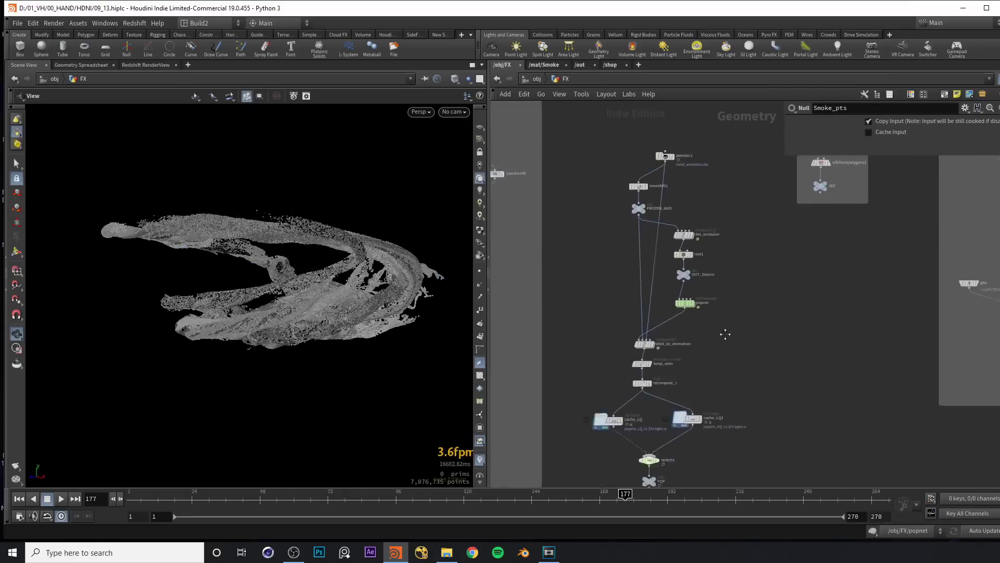
pyautogui.scroll(4, 727, 254)
pyautogui.moveTo(544, 194); pyautogui.dragTo(604, 245)
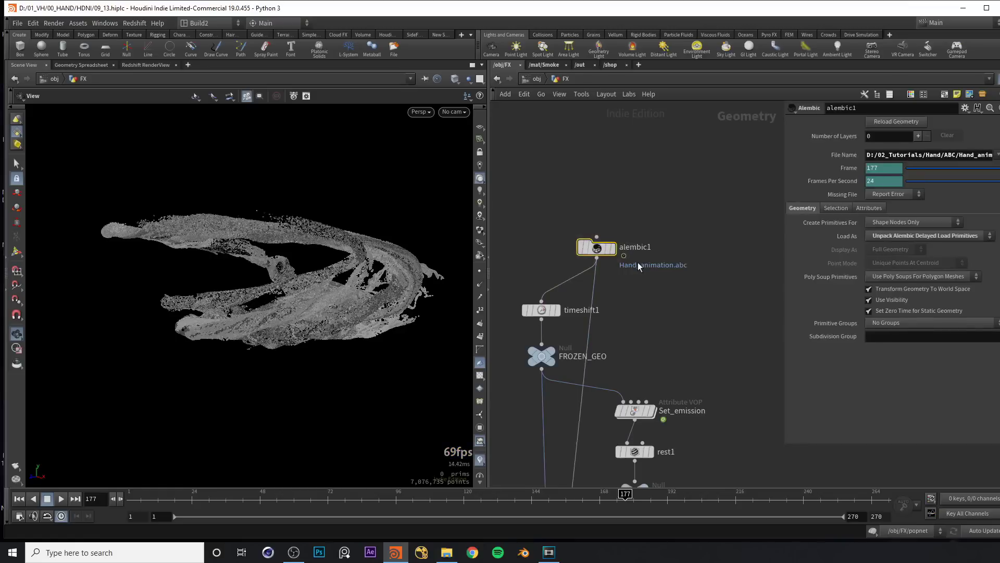
pyautogui.press('r')
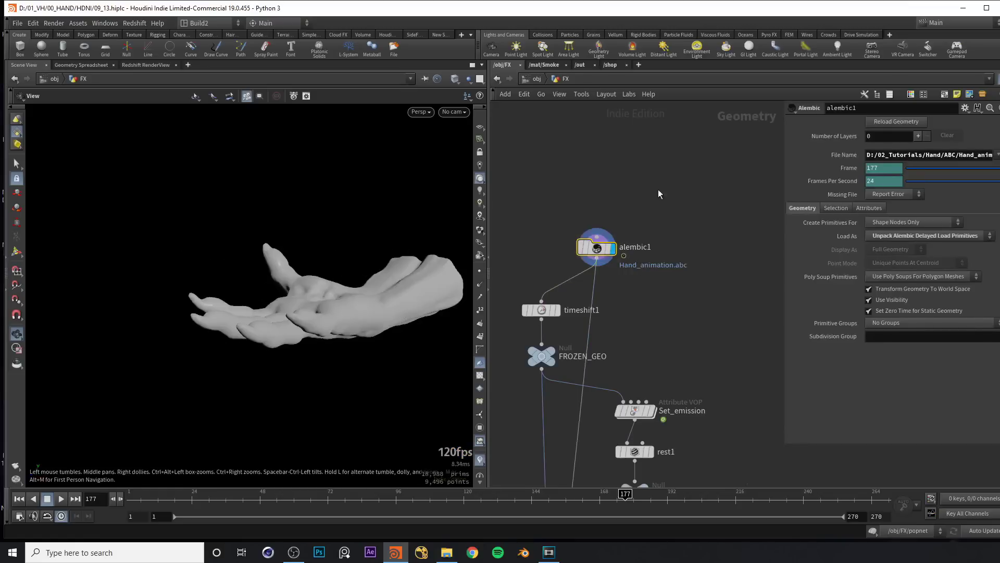
pyautogui.scroll(-5, 665, 332)
pyautogui.moveTo(664, 332); pyautogui.dragTo(693, 204, button='middle')
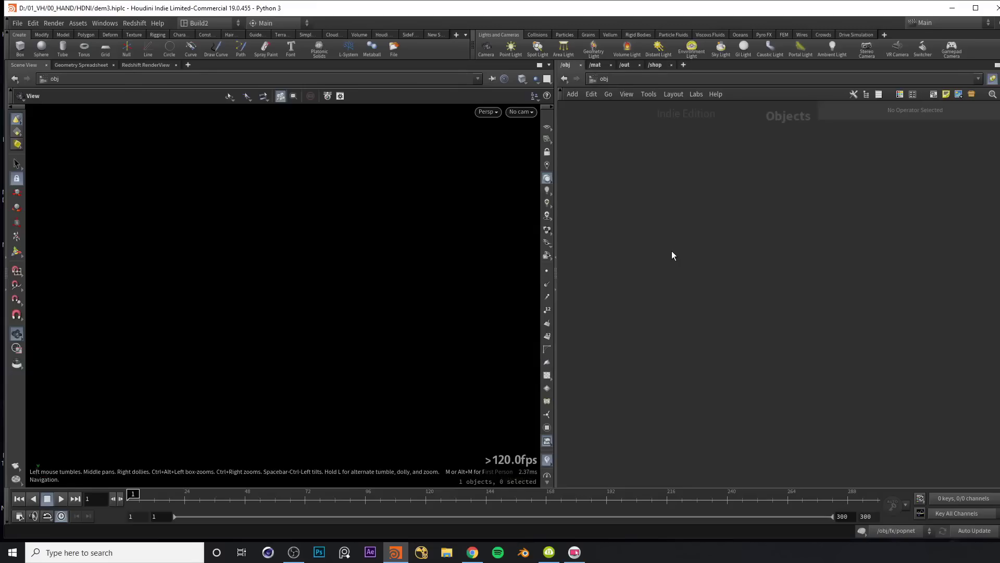
# Step: Create a Geometry object in the empty scene and rename it FX
pyautogui.press('Tab')
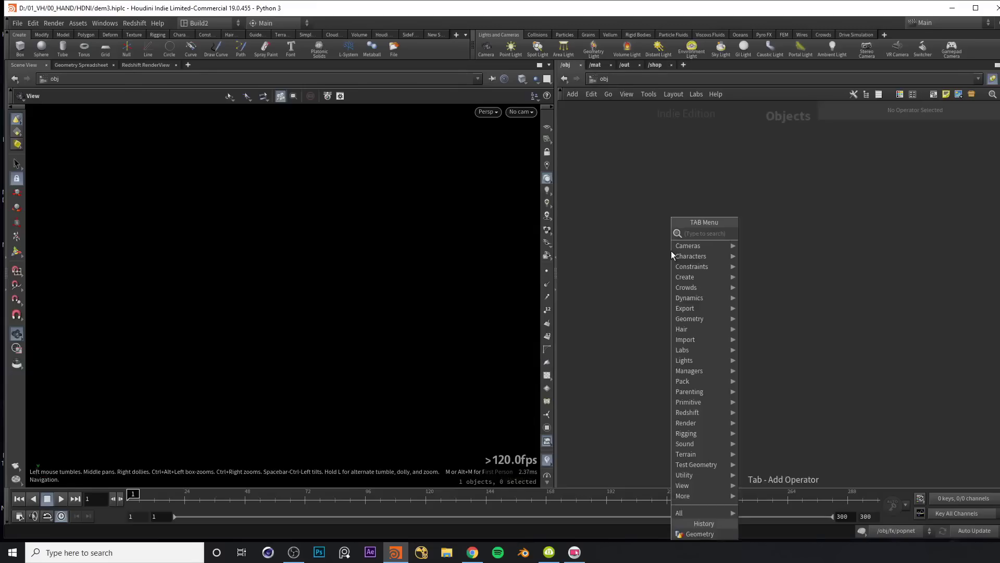
pyautogui.write('geo')
pyautogui.press('Return')
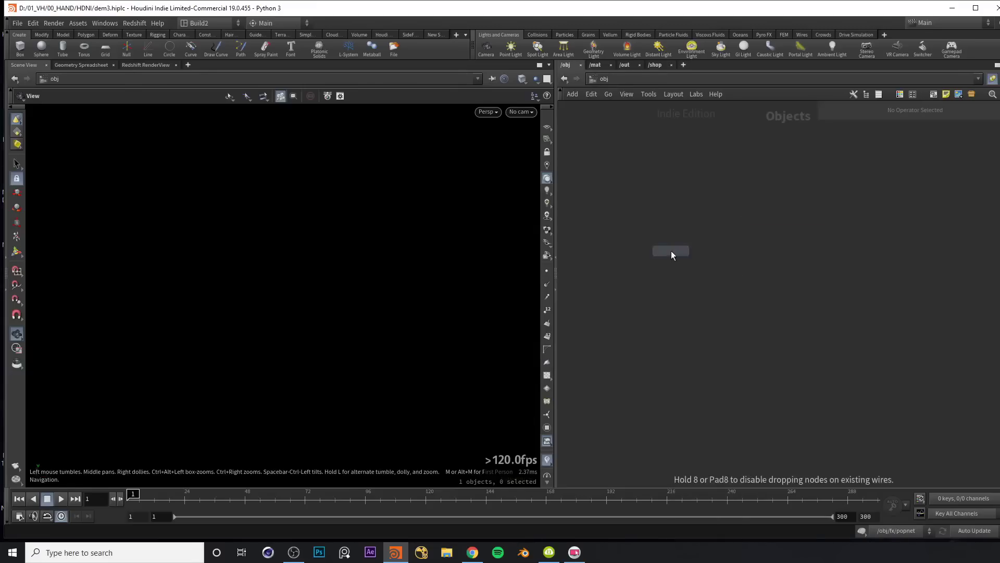
pyautogui.click(671, 251)
pyautogui.moveTo(671, 251); pyautogui.dragTo(688, 276)
pyautogui.doubleClick(715, 280)
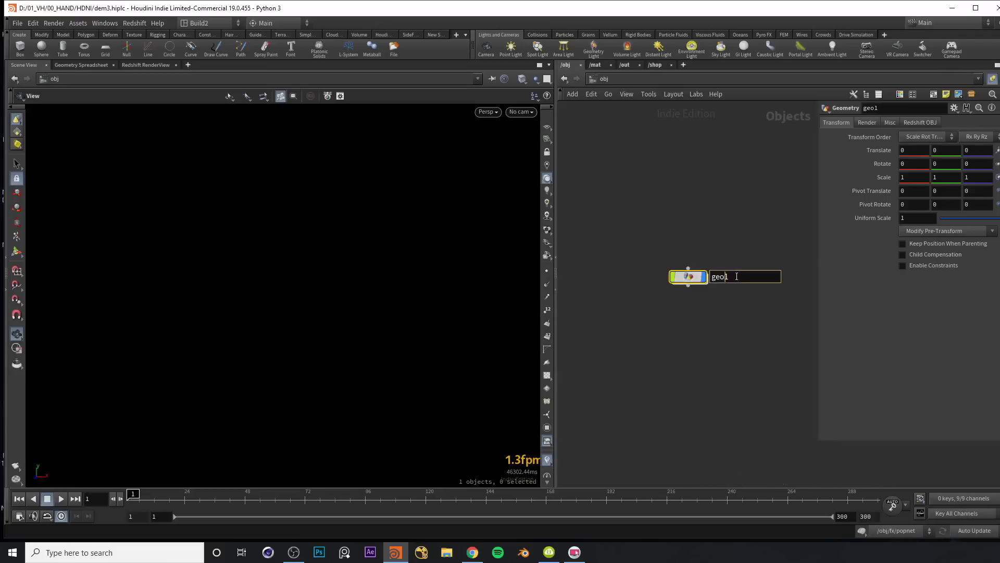
pyautogui.write('FX')
pyautogui.press('Return')
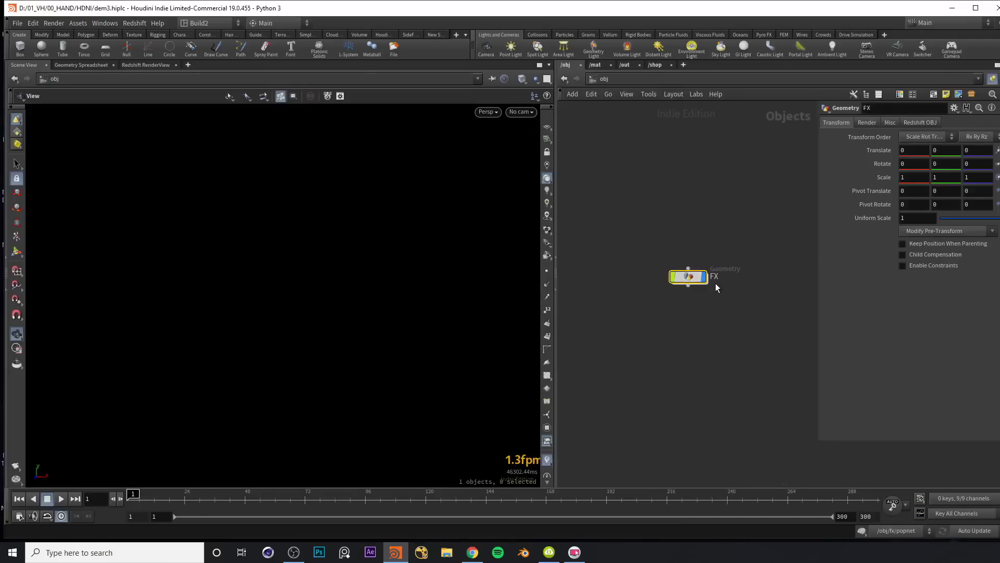
# Step: Add an Alembic node inside the FX geometry object
pyautogui.doubleClick(686, 277)
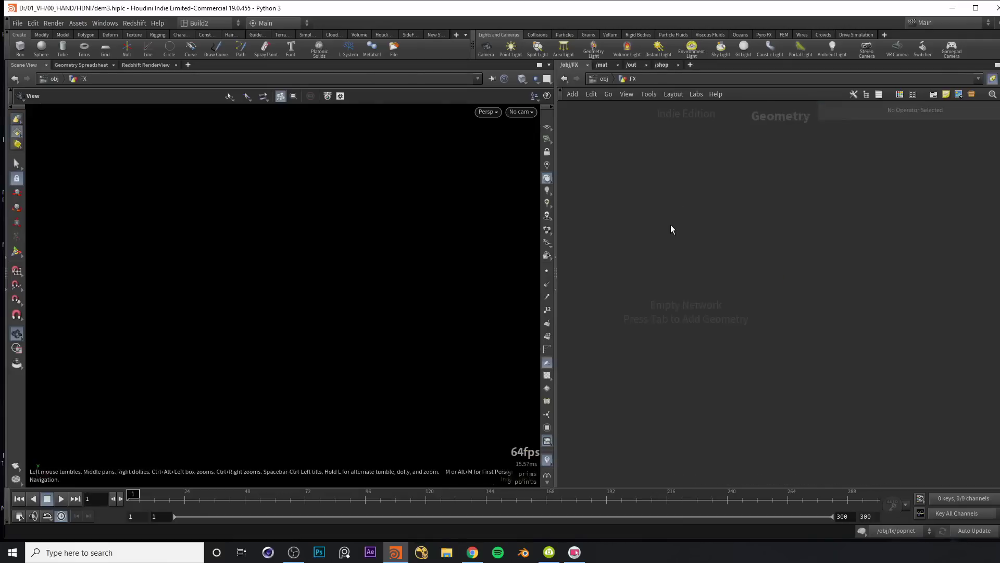
pyautogui.press('Tab')
pyautogui.write('alembic')
pyautogui.press('Return')
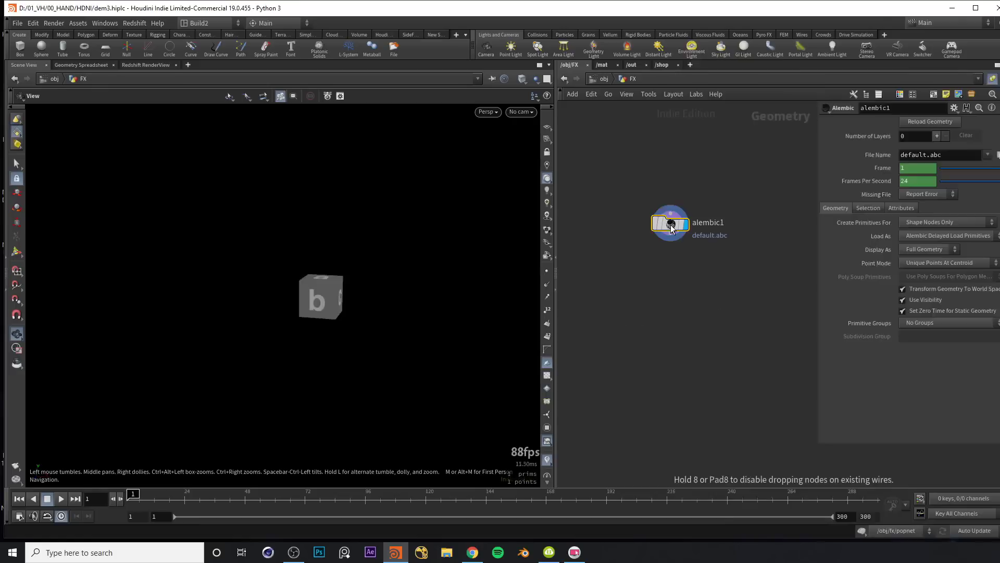
pyautogui.click(671, 229)
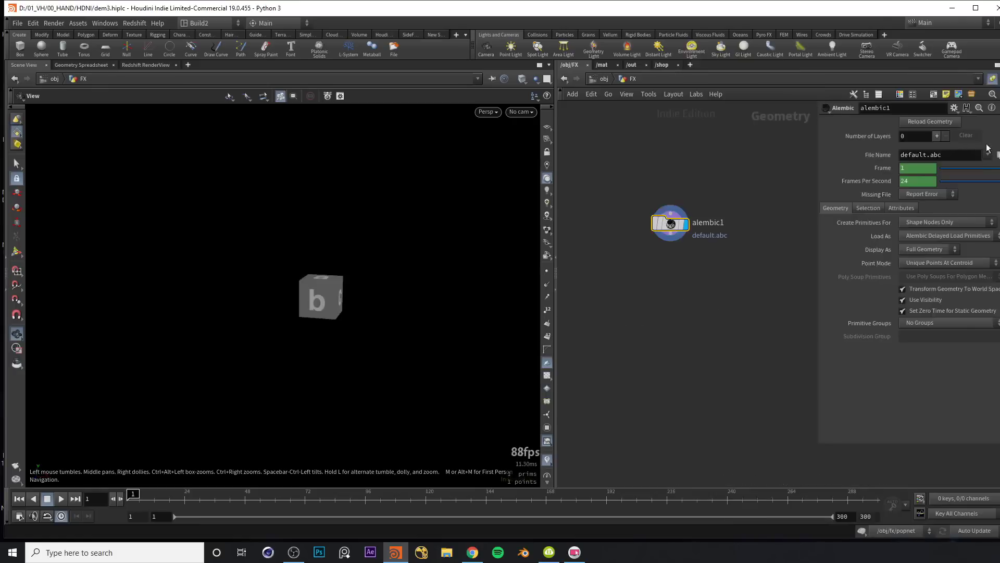
# Step: Load Hand_animation.abc into the Alembic node and bring the hand into view
pyautogui.click(998, 155)
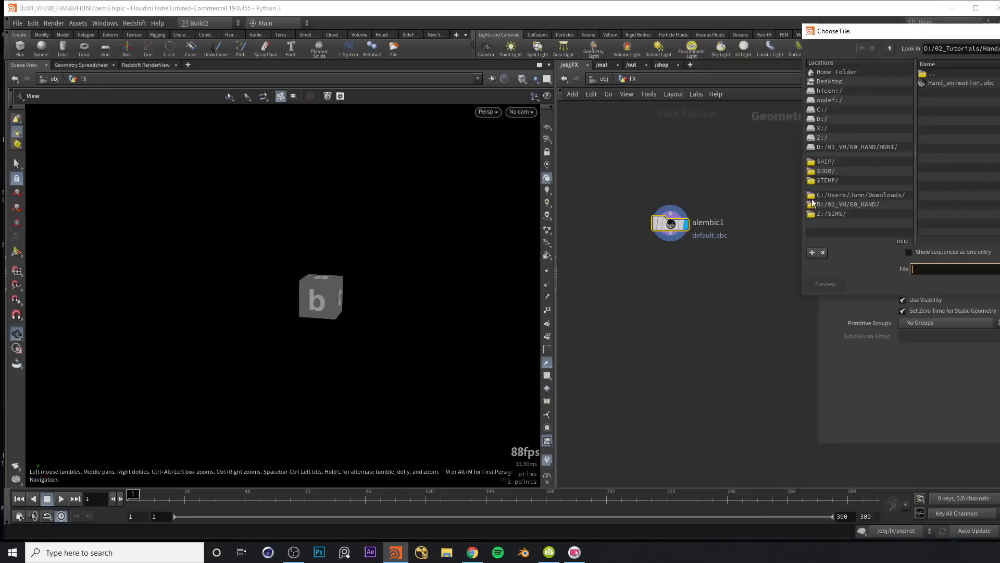
pyautogui.doubleClick(955, 82)
pyautogui.moveTo(346, 197); pyautogui.dragTo(402, 234)
pyautogui.moveTo(677, 237); pyautogui.dragTo(680, 213)
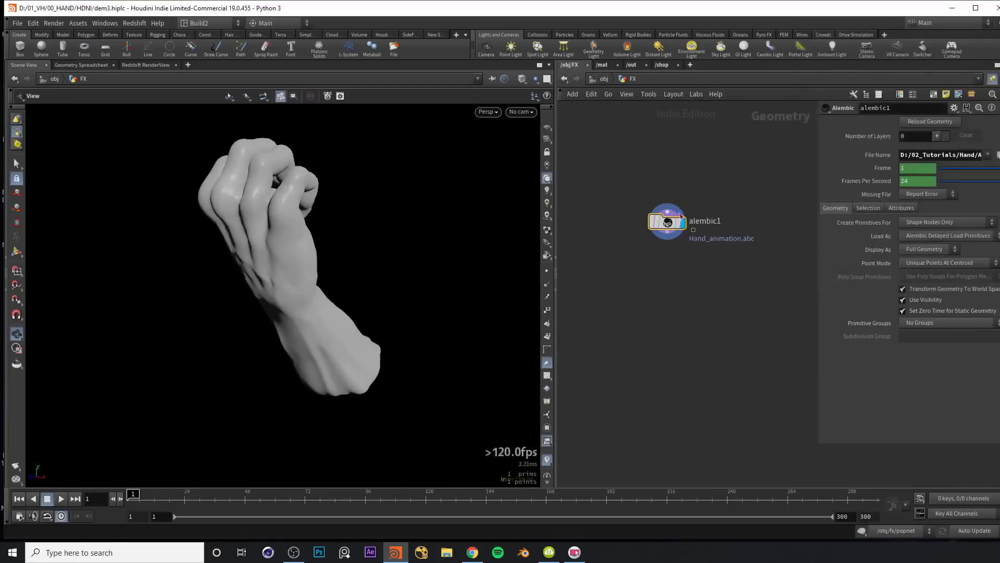
# Step: Set alembic1 to load as Unpack Alembic Delayed Load Primitives and show the hand's wireframe over its shading
pyautogui.click(914, 236)
pyautogui.click(924, 257)
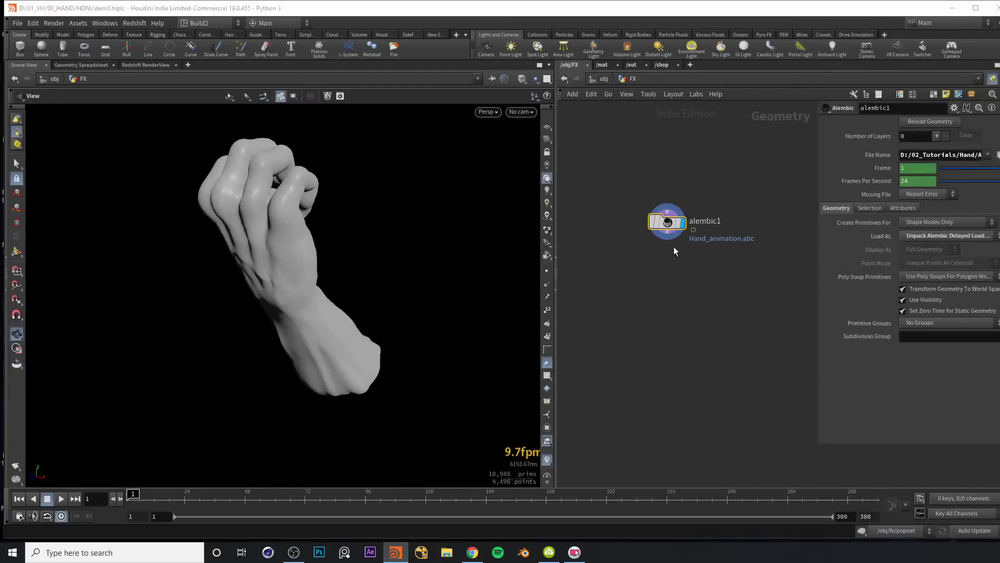
pyautogui.moveTo(249, 250); pyautogui.dragTo(261, 217)
pyautogui.press('w')
pyautogui.scroll(3, 290, 210)
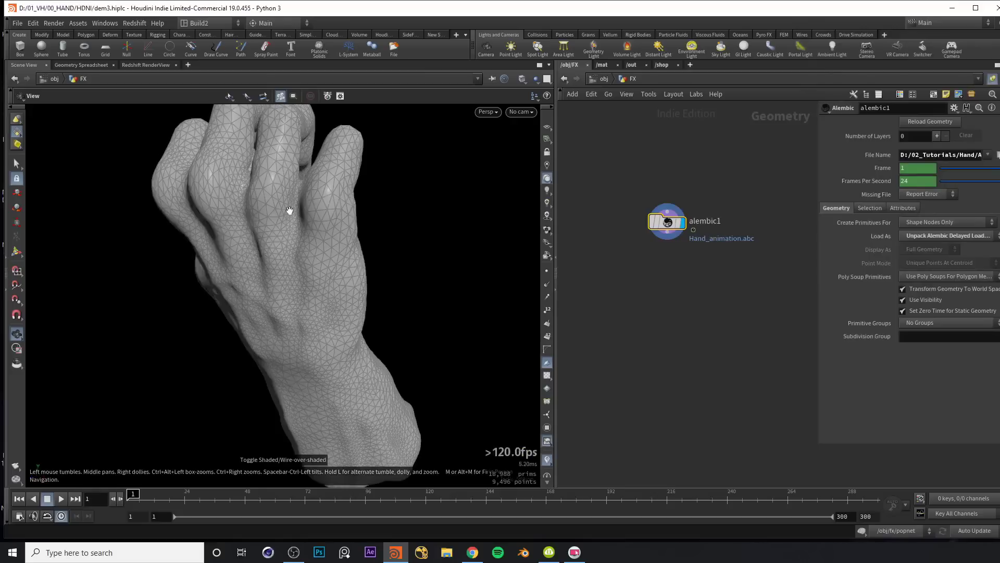
pyautogui.press('s')
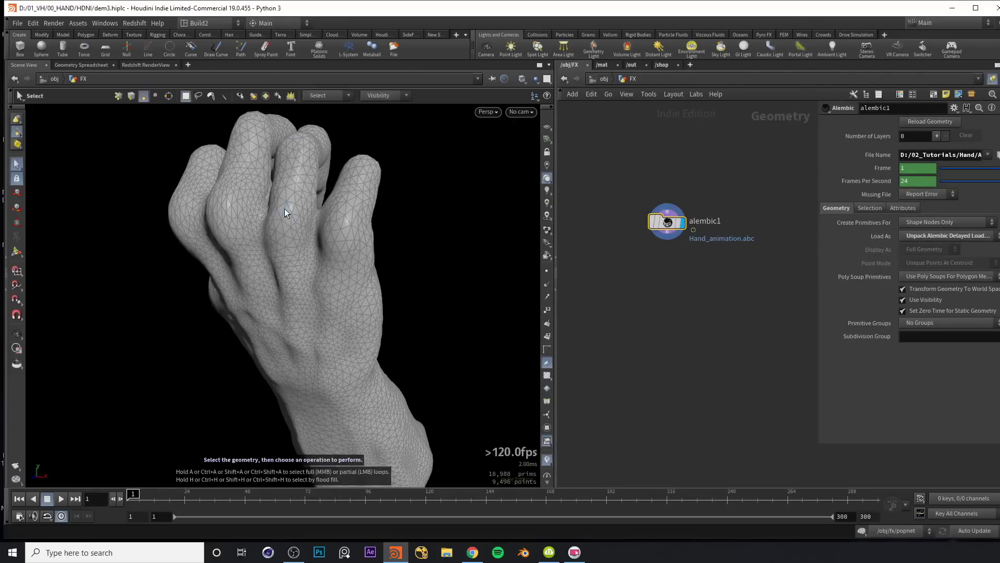
# Step: Switch alembic1 to Alembic Delayed Load Primitives for comparison and restore the unpacked loading option
pyautogui.click(917, 235)
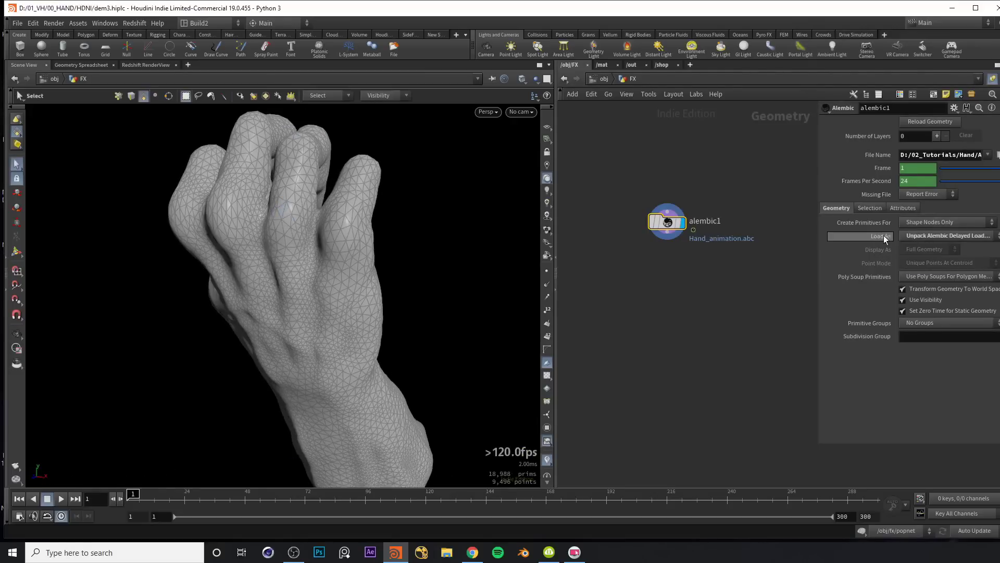
pyautogui.click(883, 236)
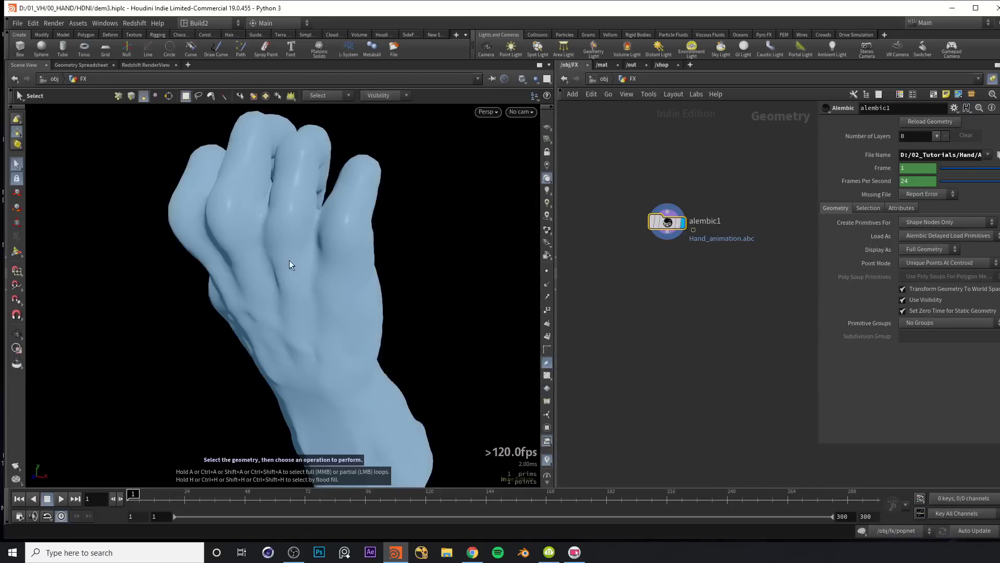
pyautogui.click(949, 236)
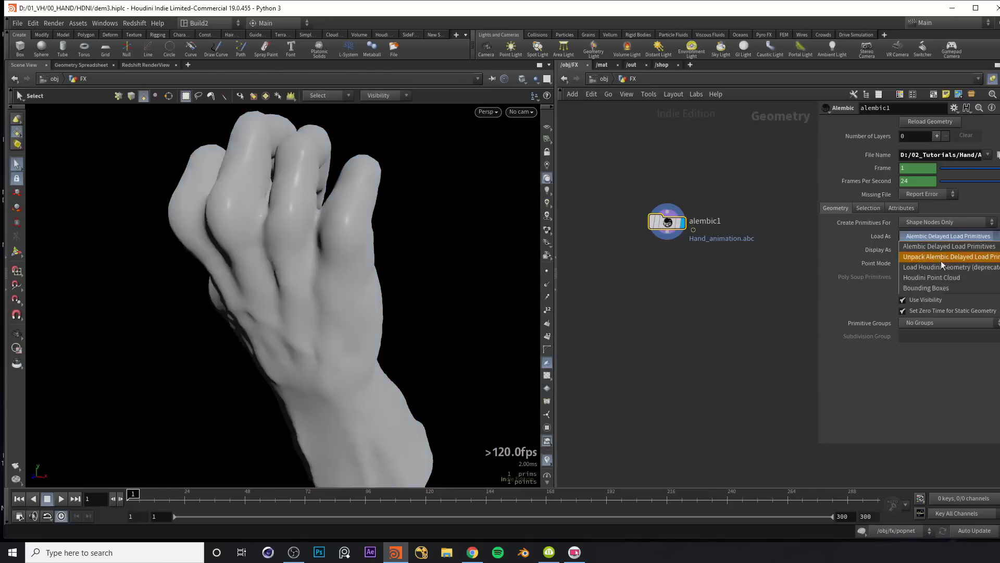
pyautogui.click(937, 256)
pyautogui.press('Escape')
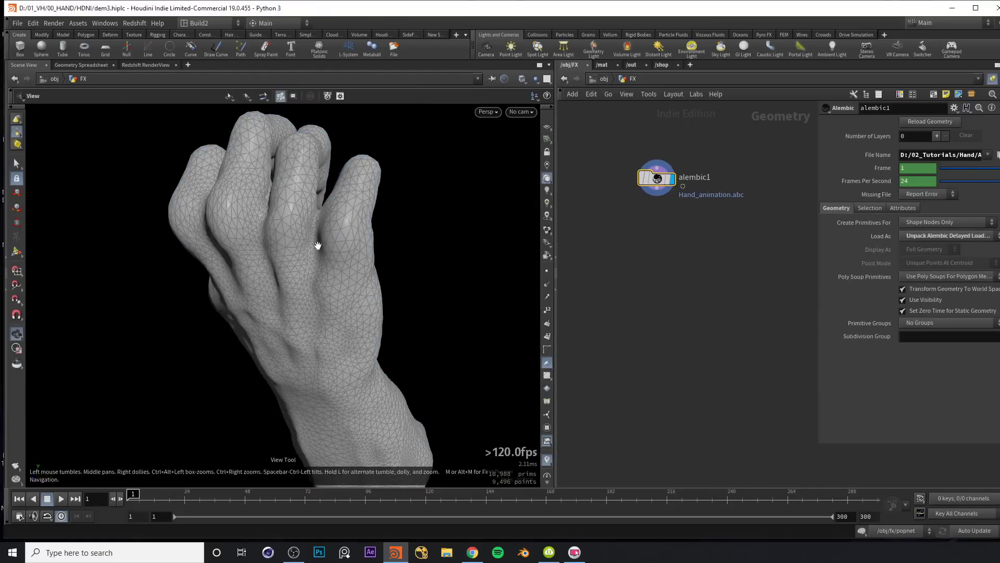
pyautogui.moveTo(324, 242); pyautogui.dragTo(396, 245)
# Step: Add an Attribute VOP below alembic1 and rename it Set_emission
pyautogui.press('Tab')
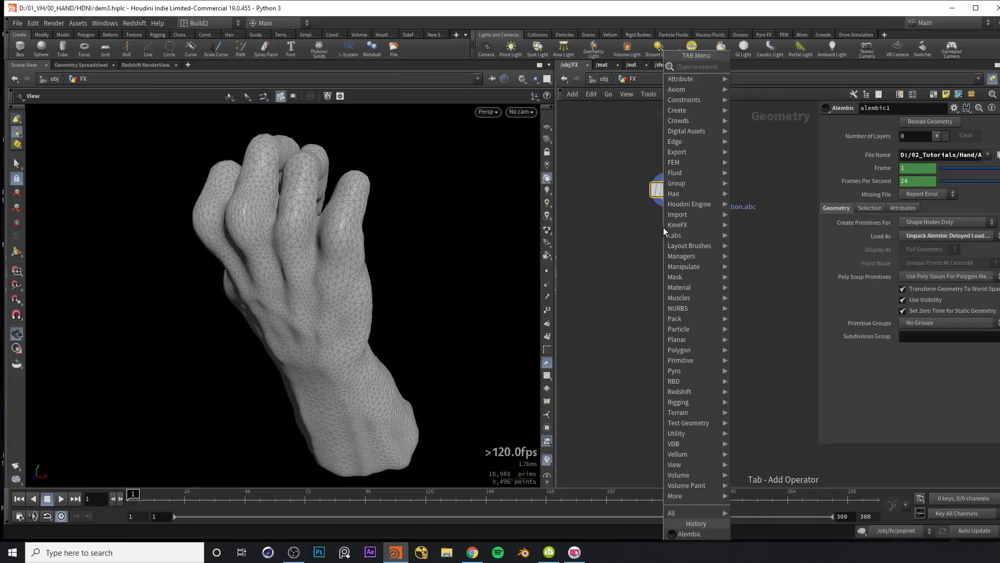
pyautogui.write('at')
pyautogui.write('tribvop')
pyautogui.press('Return')
pyautogui.click(664, 227)
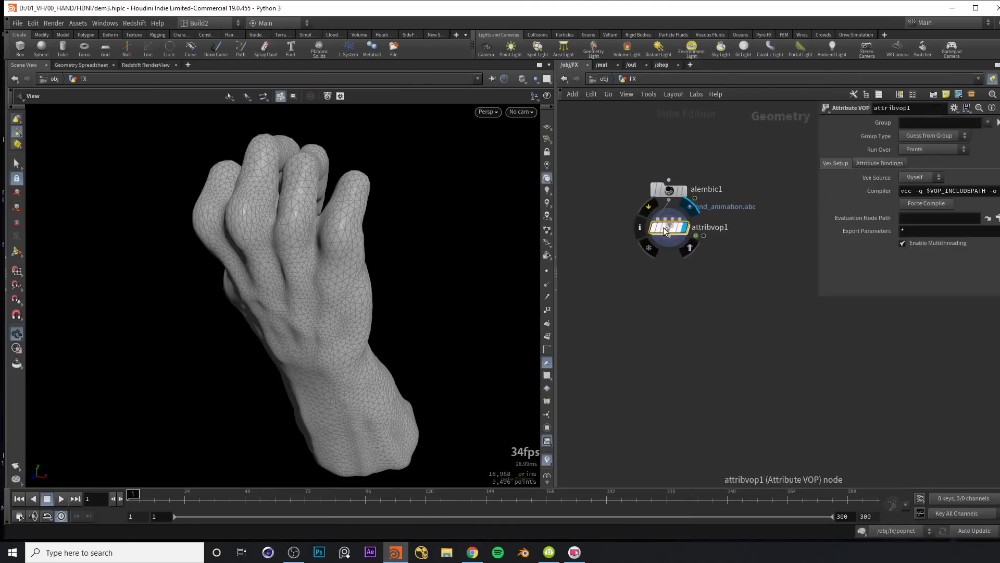
pyautogui.moveTo(665, 228); pyautogui.dragTo(665, 271)
pyautogui.doubleClick(707, 267)
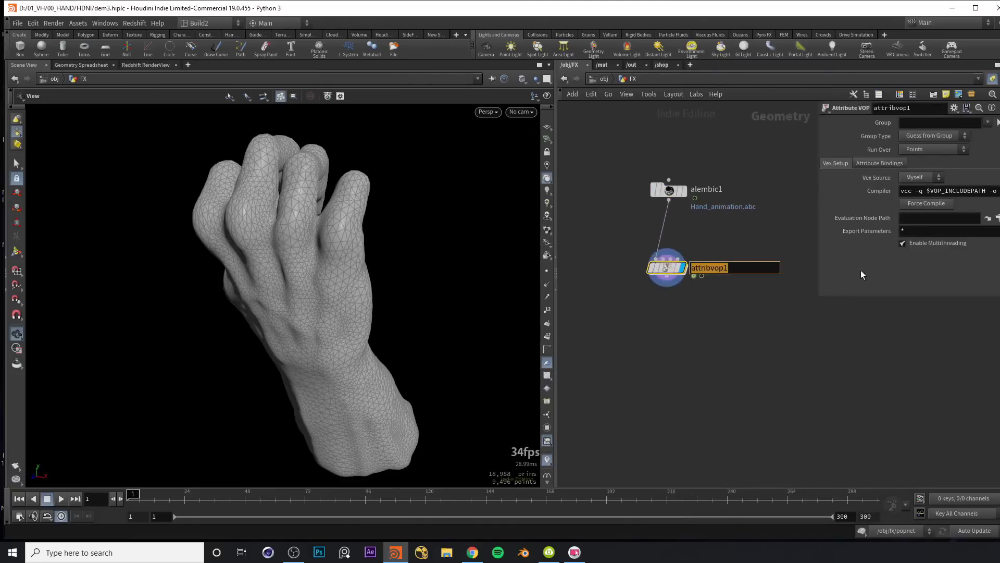
pyautogui.write('Set_emission')
pyautogui.press('Return')
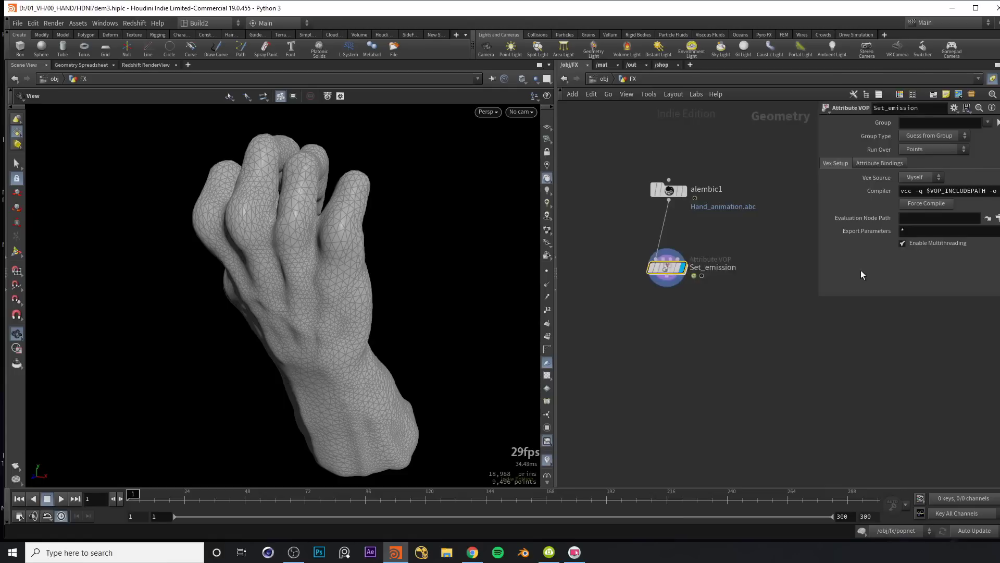
# Step: Look inside Set_emission, turn off the viewport's wireframe overlay, and return to the FX network
pyautogui.doubleClick(667, 267)
pyautogui.moveTo(789, 175); pyautogui.dragTo(854, 265)
pyautogui.scroll(-1, 854, 265)
pyautogui.moveTo(462, 235)
pyautogui.mouseDown()
pyautogui.moveTo(278, 278)
pyautogui.moveTo(327, 388)
pyautogui.mouseUp()
pyautogui.hotkey('shift', 'w')
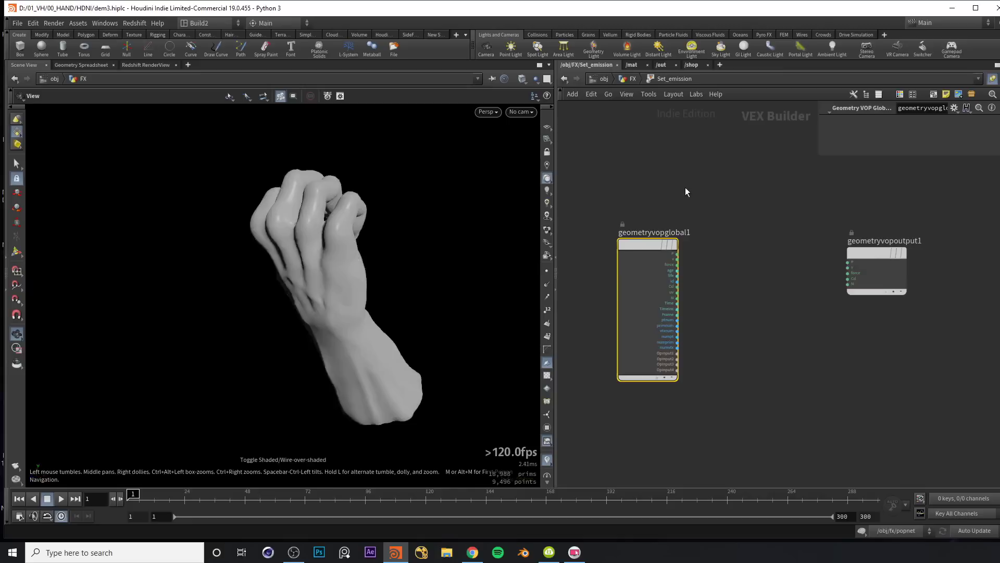
pyautogui.press('u')
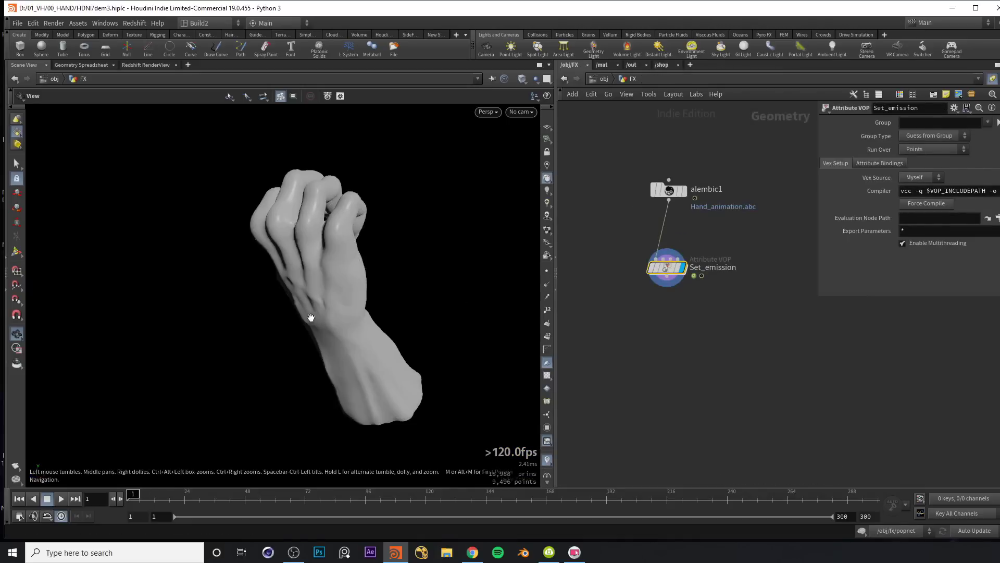
# Step: Move the timeline to frame 90 and bring the open hand into view
pyautogui.moveTo(308, 313); pyautogui.dragTo(286, 335)
pyautogui.moveTo(133, 495); pyautogui.dragTo(352, 504)
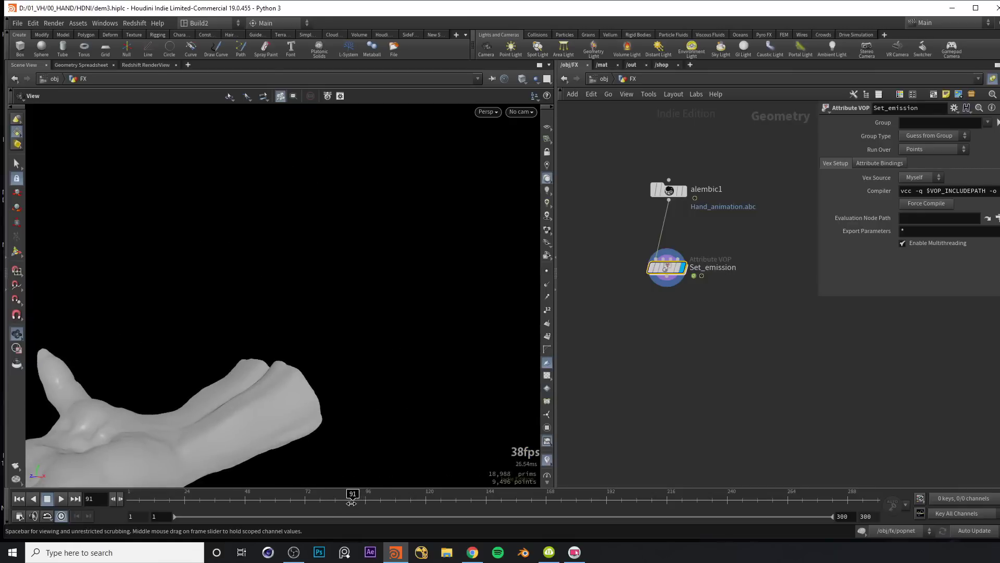
pyautogui.moveTo(396, 313); pyautogui.dragTo(351, 337)
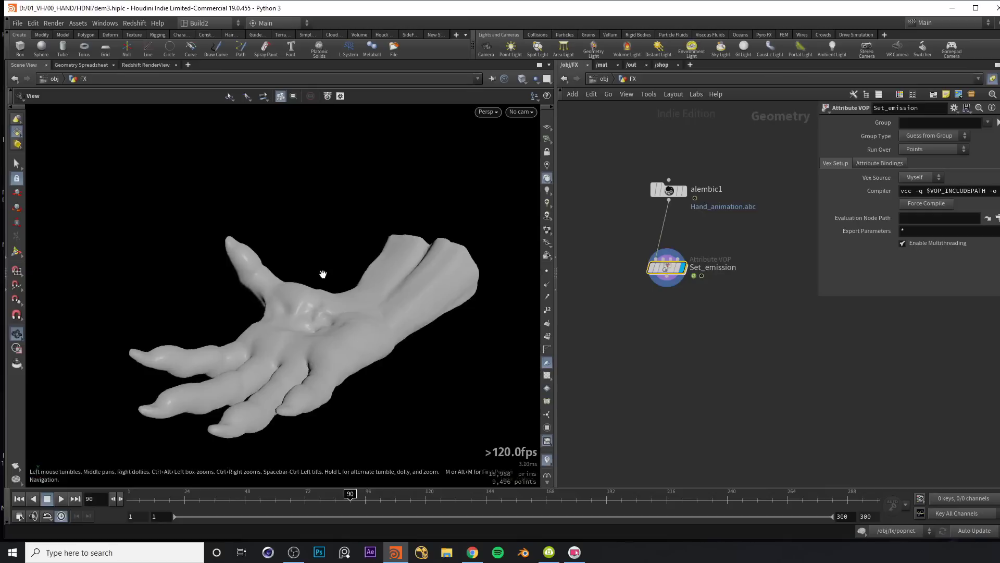
# Step: Insert a Time Shift between alembic1 and Set_emission and remove its frame expression to hold frame 90
pyautogui.moveTo(667, 268); pyautogui.dragTo(669, 283)
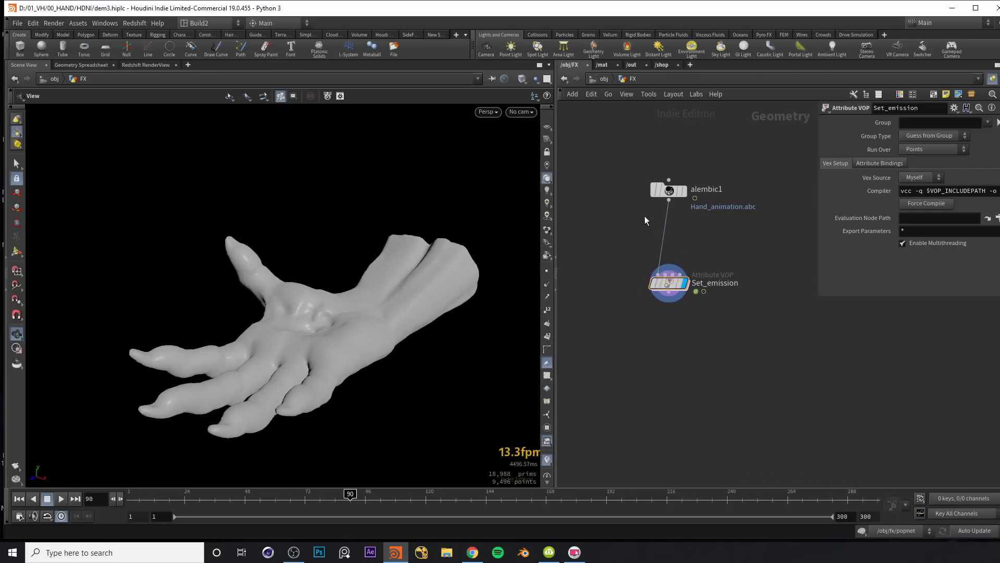
pyautogui.press('Tab')
pyautogui.write('trail')
pyautogui.press('Return')
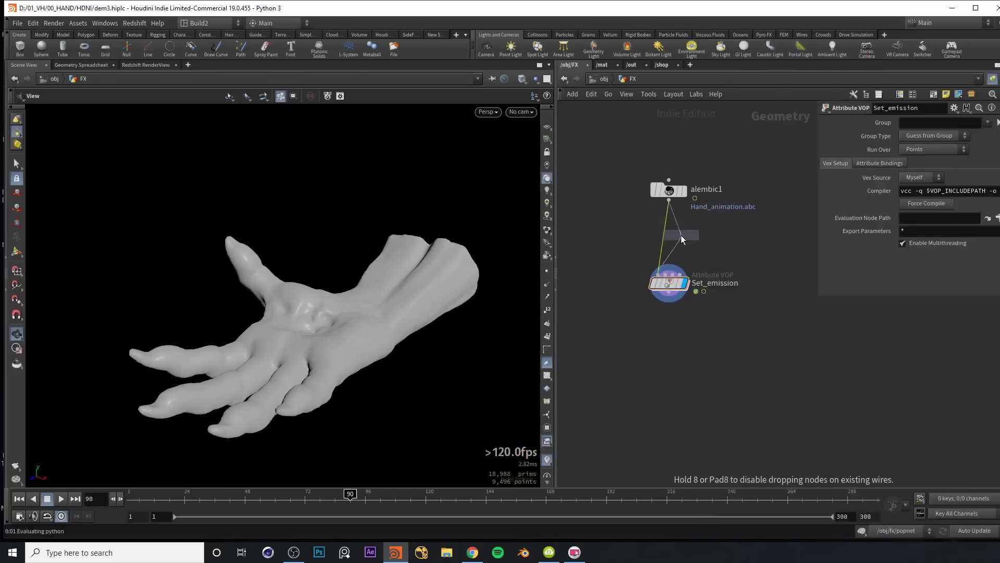
pyautogui.click(684, 238)
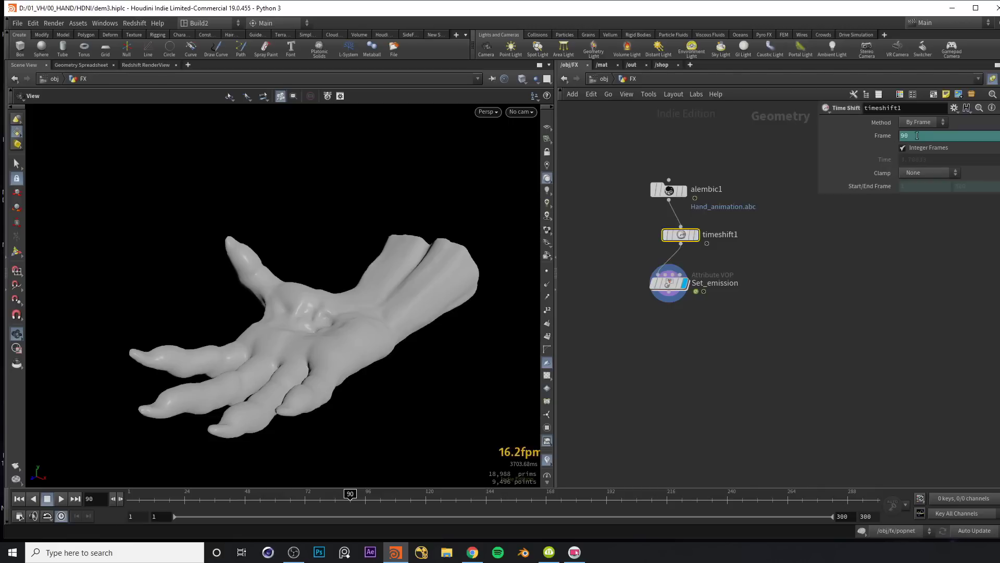
pyautogui.keyDown('ctrl'); pyautogui.keyDown('shift'); pyautogui.click(916, 135); pyautogui.keyUp('shift'); pyautogui.keyUp('ctrl')
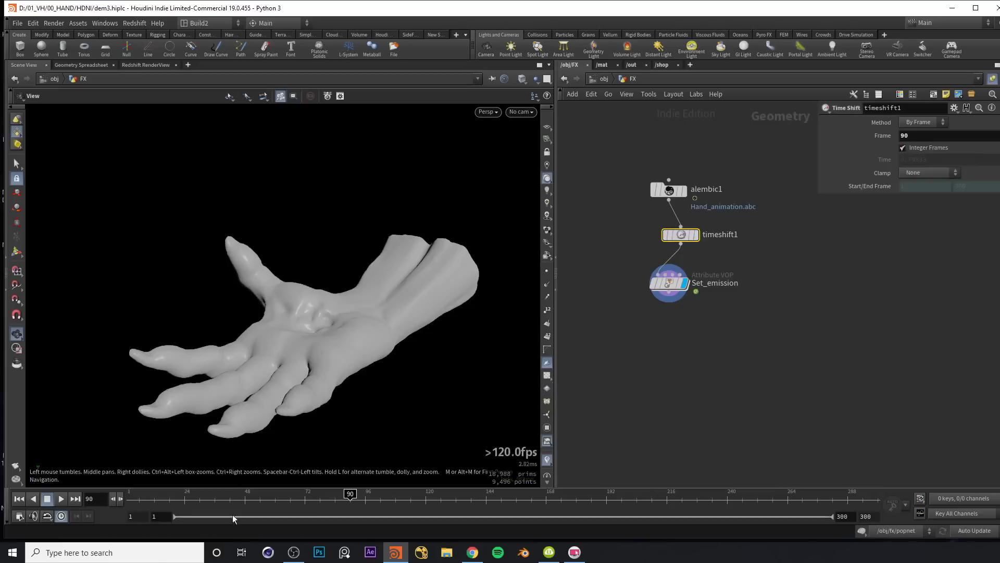
# Step: Scrub the timeline to frame 54 to check the held pose, and line up the Time Shift and Set_emission nodes
pyautogui.click(257, 498)
pyautogui.moveTo(228, 495)
pyautogui.mouseDown()
pyautogui.moveTo(134, 495)
pyautogui.moveTo(765, 495)
pyautogui.moveTo(259, 492)
pyautogui.mouseUp()
pyautogui.click(259, 492)
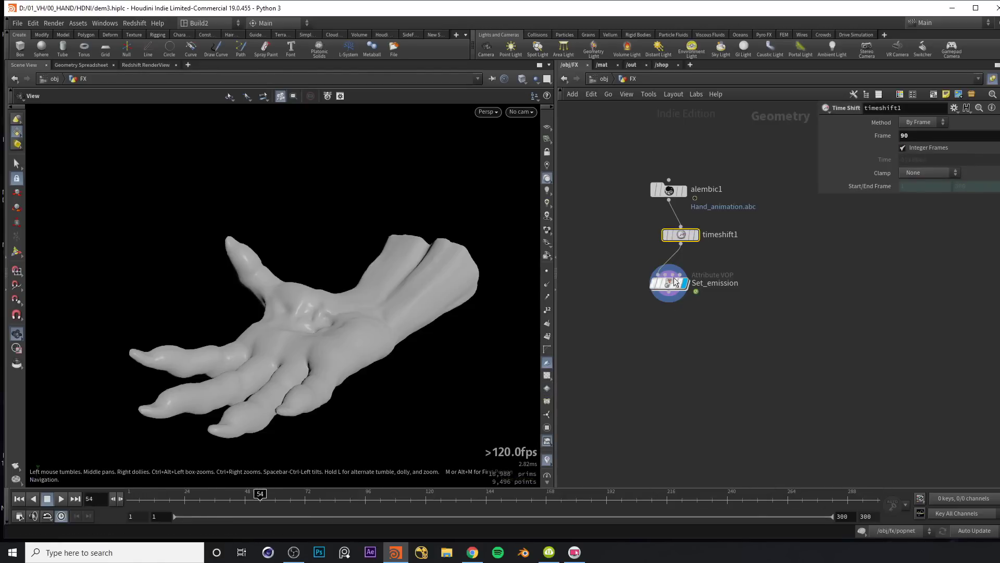
pyautogui.moveTo(681, 235); pyautogui.dragTo(666, 234)
pyautogui.moveTo(673, 291)
pyautogui.moveTo(674, 291); pyautogui.dragTo(676, 289)
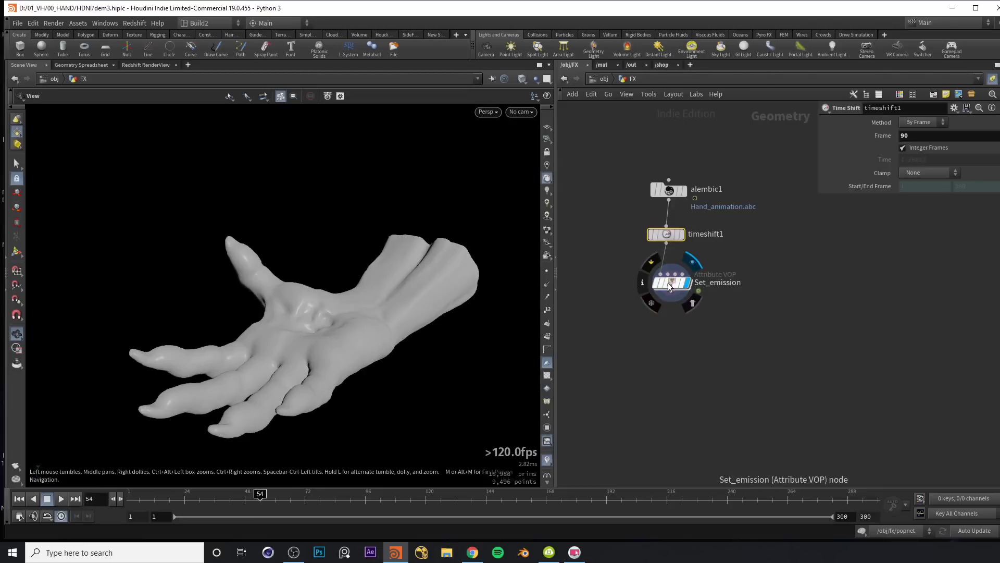
# Step: Inside Set_emission, feed P into a new Anti-Aliased Flow Noise and connect its noise output to Cd
pyautogui.doubleClick(672, 282)
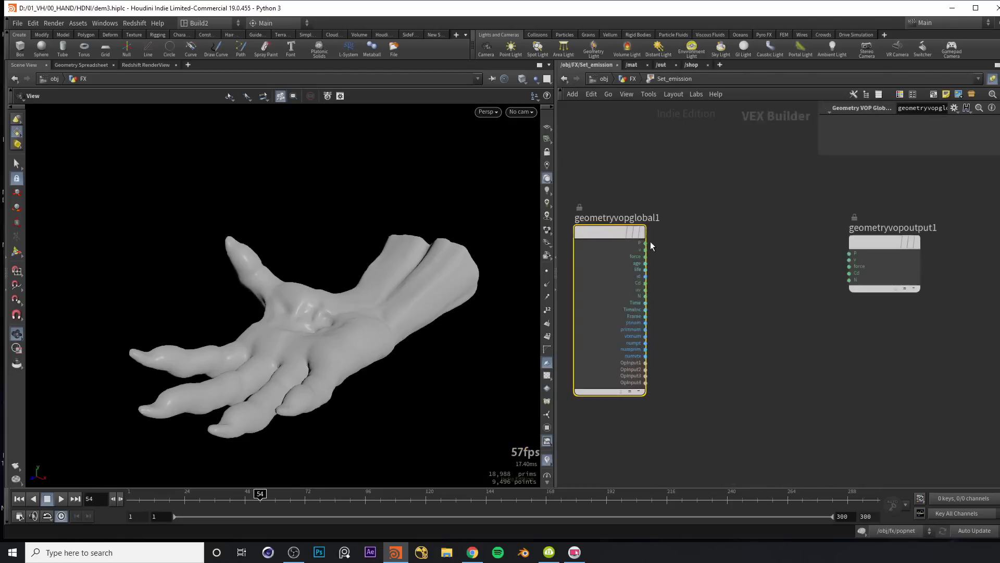
pyautogui.moveTo(645, 242); pyautogui.dragTo(701, 220)
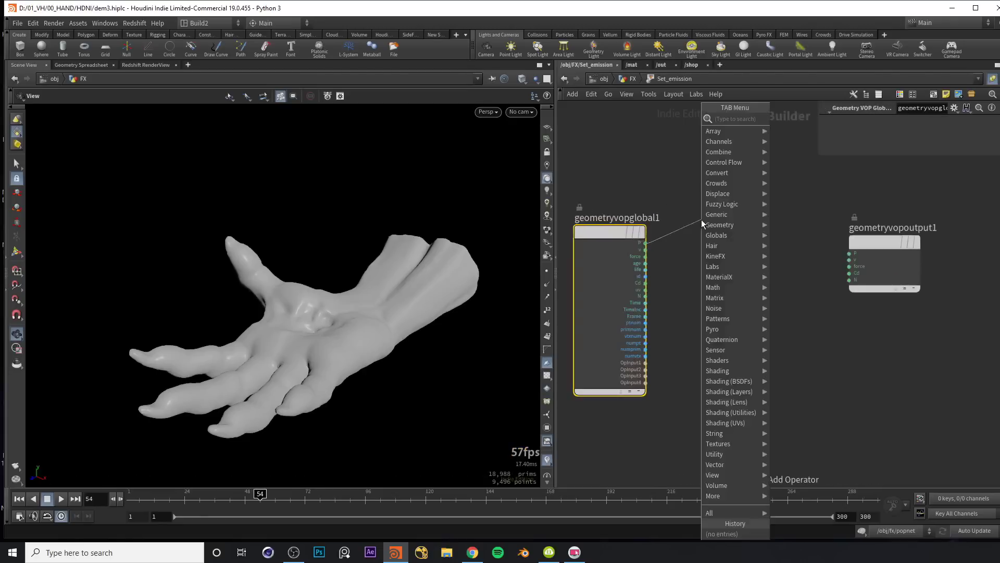
pyautogui.write('aa')
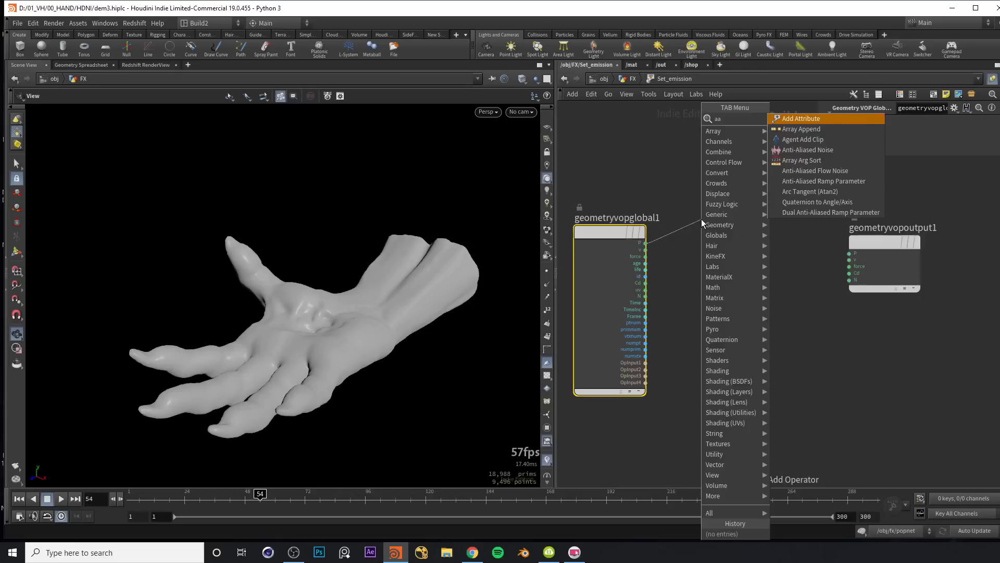
pyautogui.write('f')
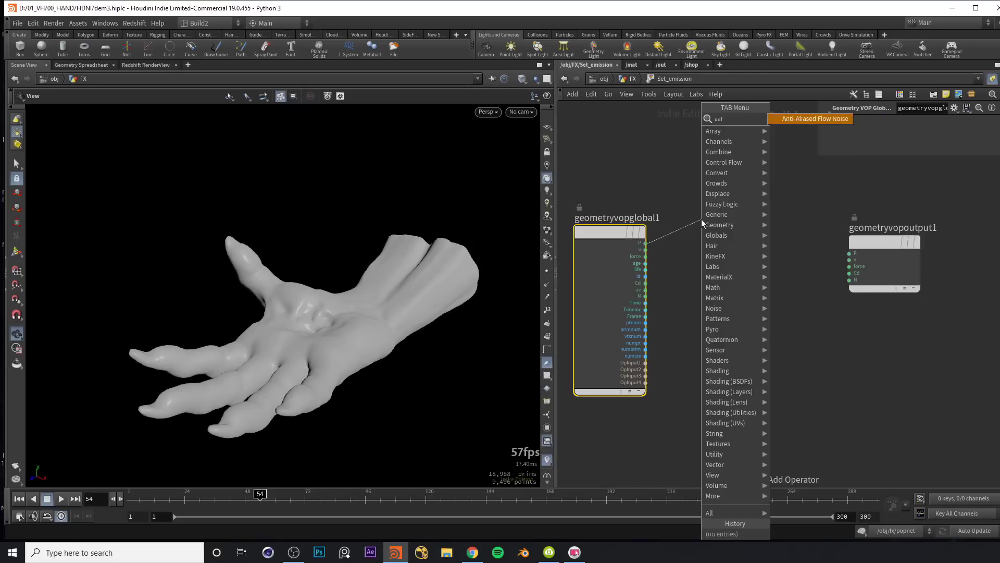
pyautogui.press('Return')
pyautogui.scroll(-3, 720, 268)
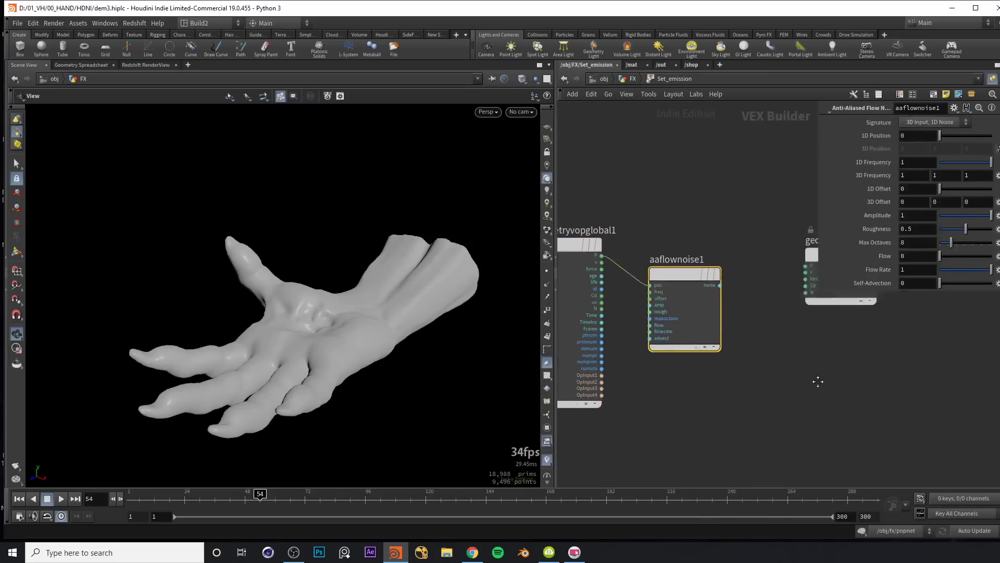
pyautogui.moveTo(735, 352); pyautogui.dragTo(806, 352)
pyautogui.moveTo(354, 328); pyautogui.dragTo(353, 306)
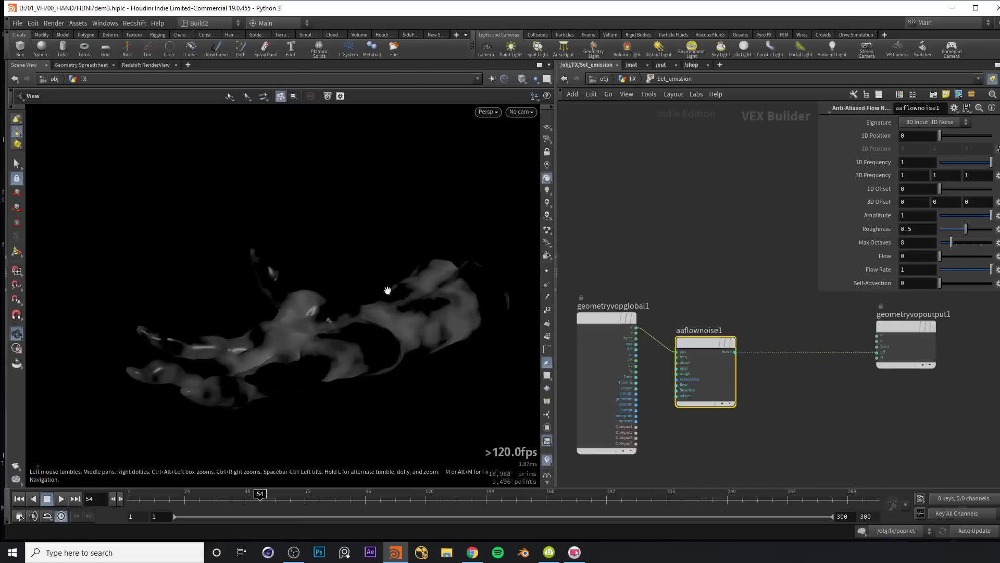
# Step: Create input parameters for the Anti-Aliased Flow Noise and return to the FX network
pyautogui.scroll(2, 712, 254)
pyautogui.scroll(1, 712, 254)
pyautogui.rightClick(726, 286)
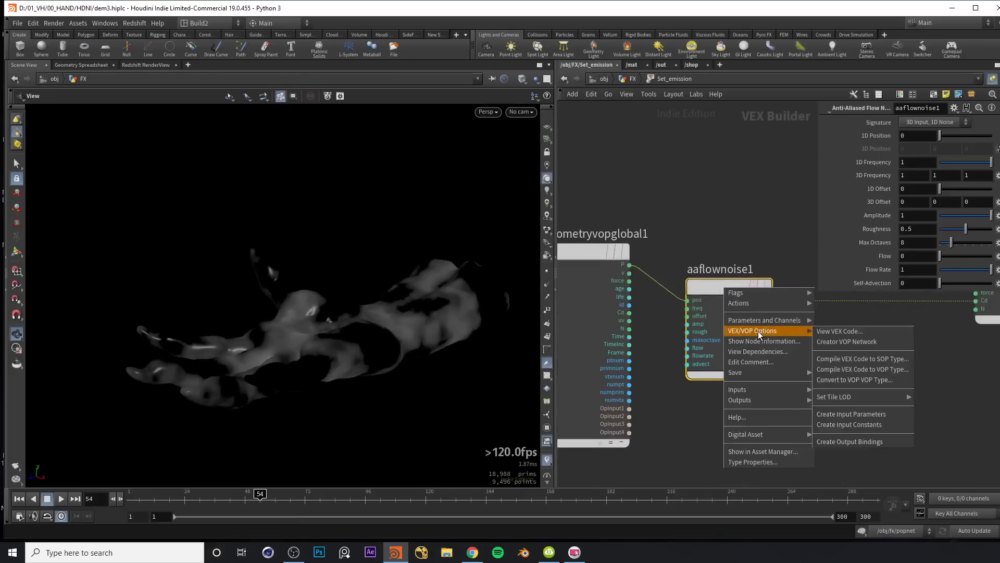
pyautogui.moveTo(814, 339)
pyautogui.click(868, 413)
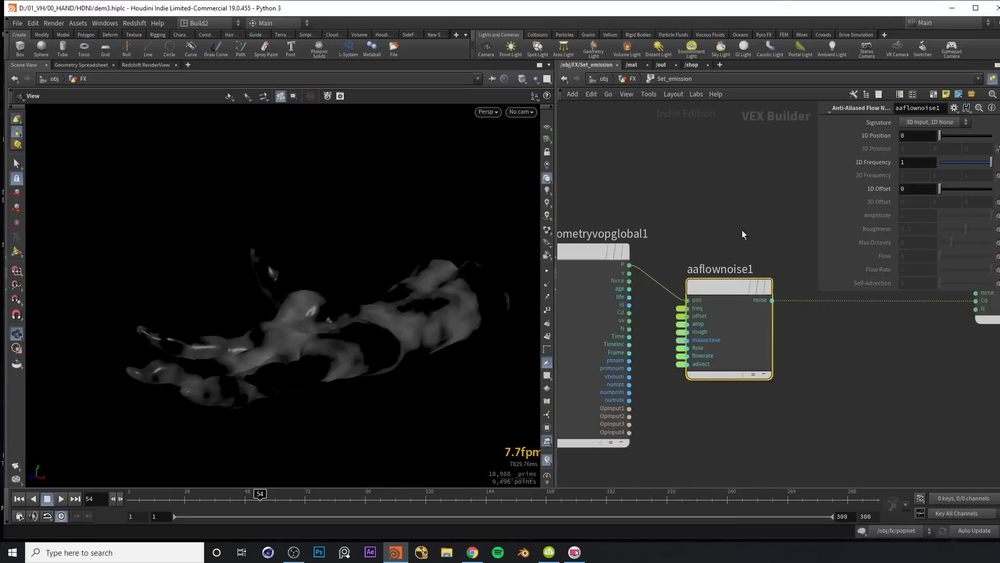
pyautogui.press('u')
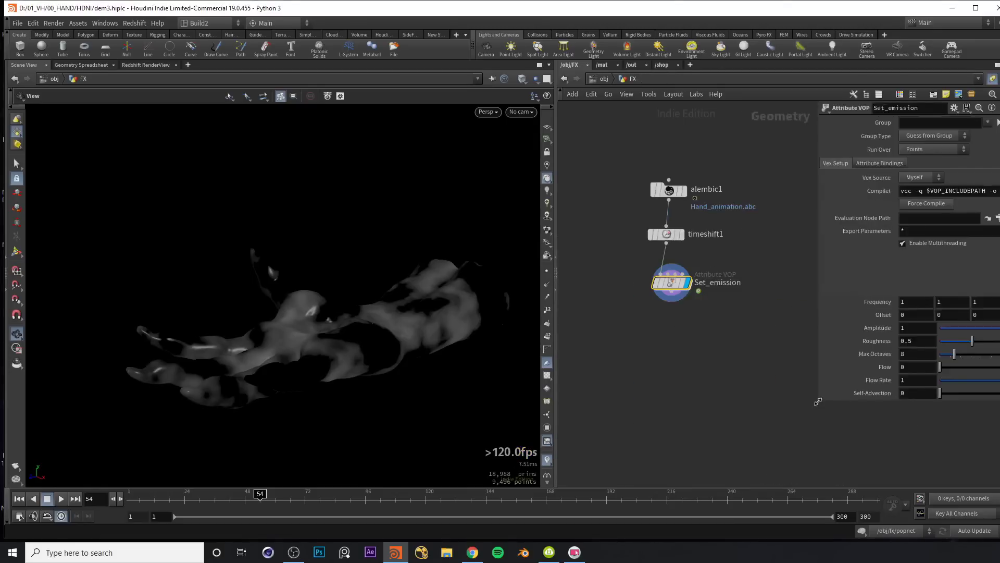
# Step: Set the Set_emission noise frequency to 1.8 on all three axes and scrub the timeline to frame 77
pyautogui.moveTo(818, 401); pyautogui.dragTo(828, 425)
pyautogui.moveTo(826, 308); pyautogui.dragTo(809, 307)
pyautogui.moveTo(854, 302); pyautogui.dragTo(909, 303, button='middle')
pyautogui.click(173, 499)
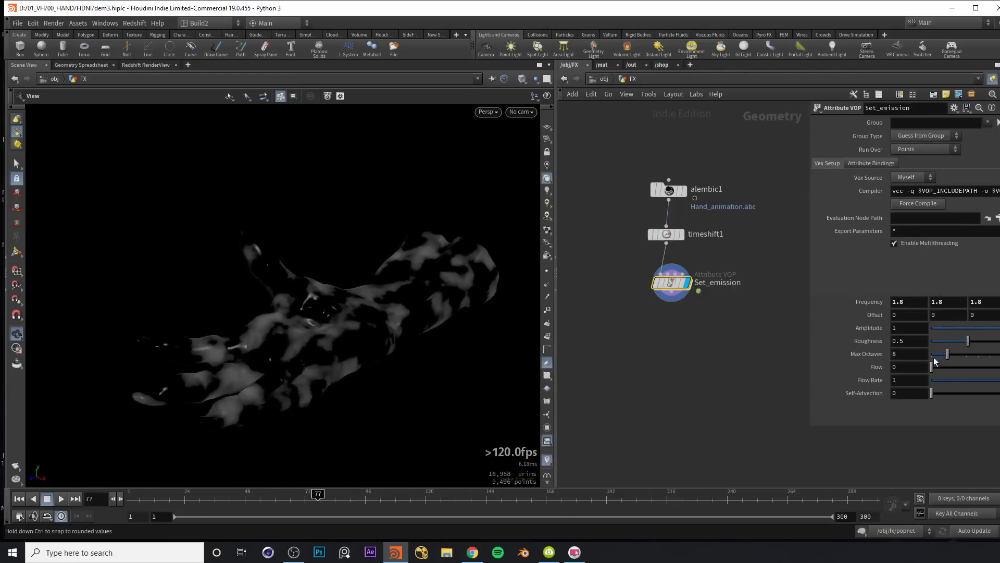
# Step: Set the Flow parameter of Set_emission to $T and play the timeline to check the animated noise
pyautogui.moveTo(933, 369); pyautogui.dragTo(922, 370)
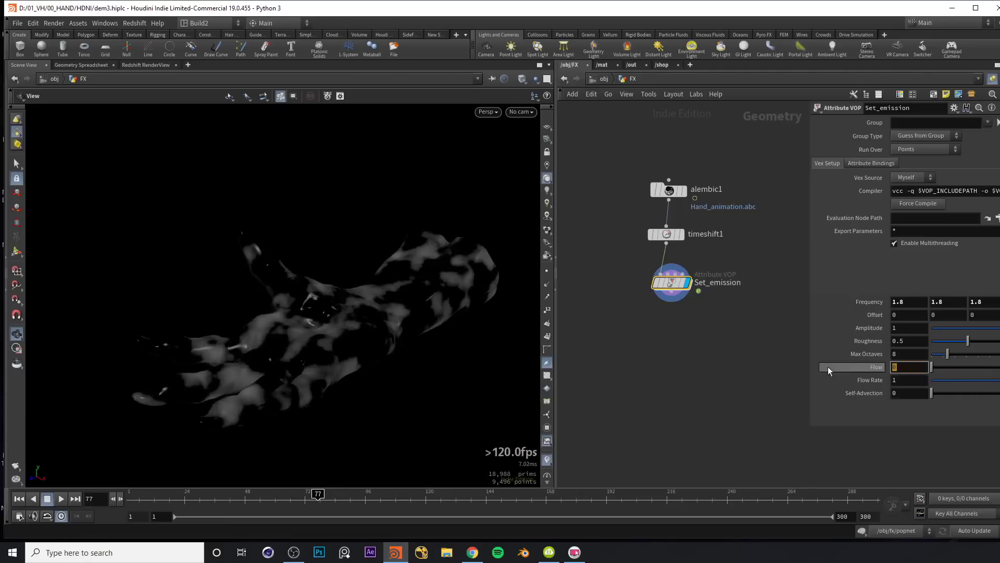
pyautogui.write('$T')
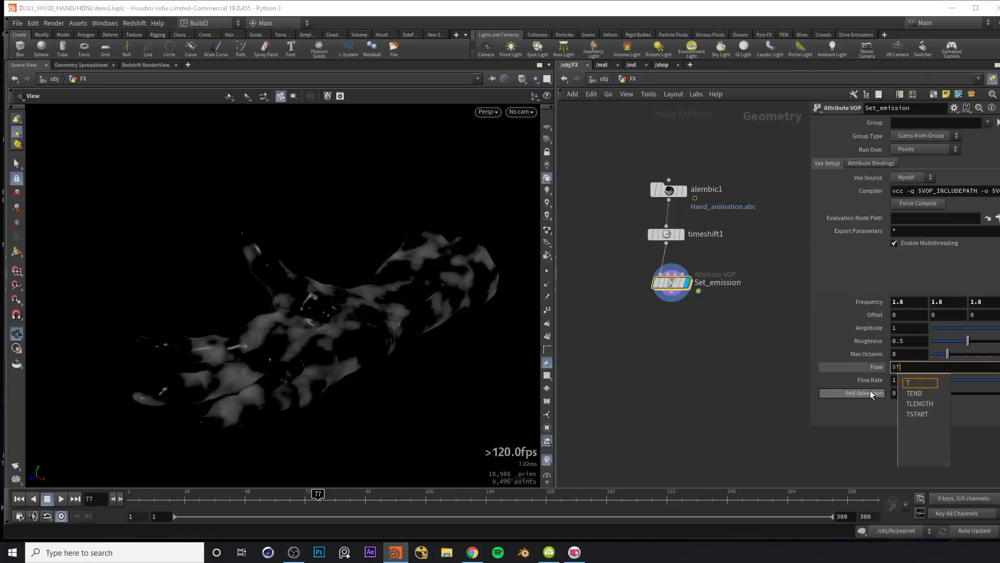
pyautogui.press('Return')
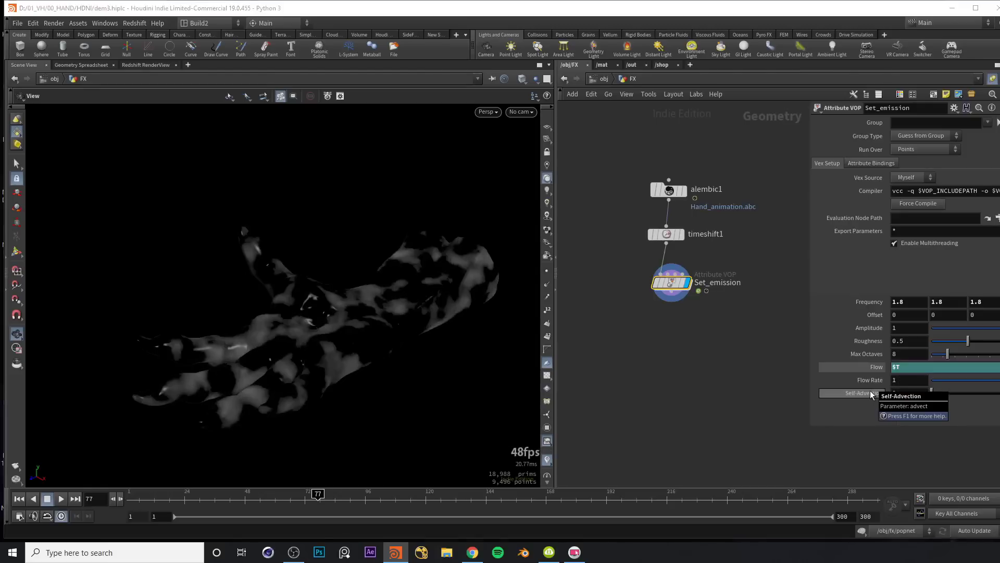
pyautogui.hotkey('ctrl', 'Up')
pyautogui.press('Up')
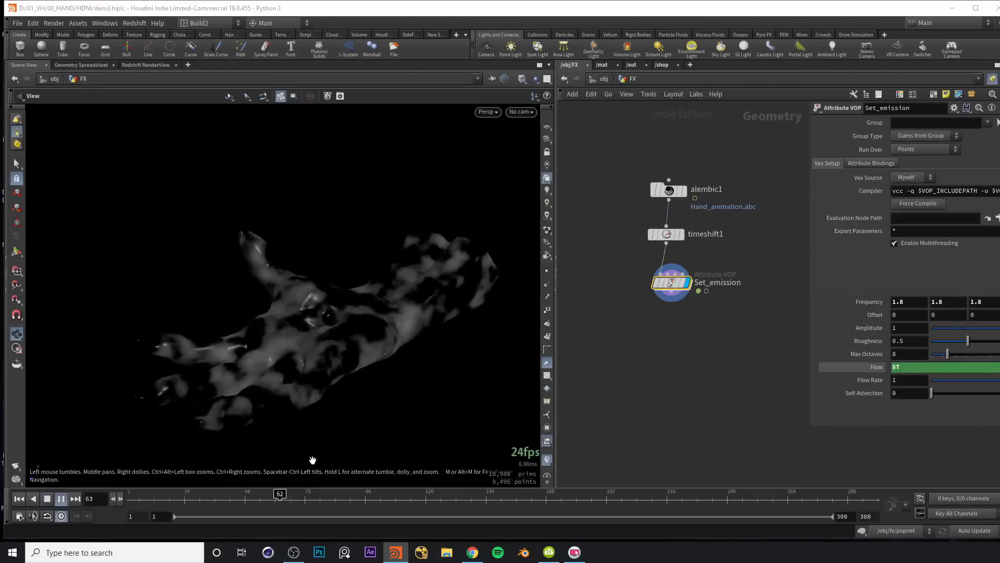
# Step: Play and scrub the timeline to frame 87 to examine how fast the noise changes on the hand
pyautogui.press('Up')
pyautogui.moveTo(434, 499); pyautogui.dragTo(343, 494)
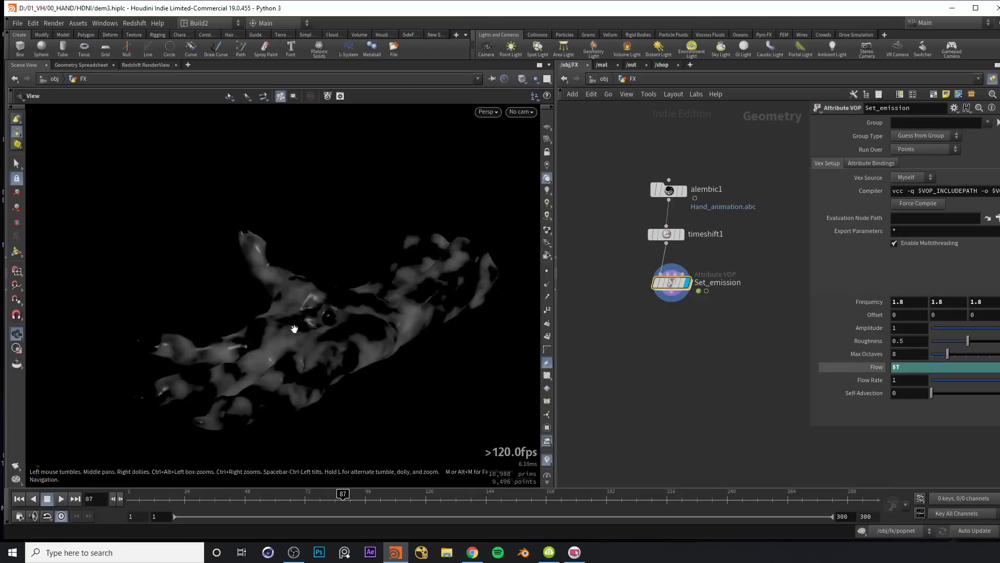
pyautogui.click(302, 496)
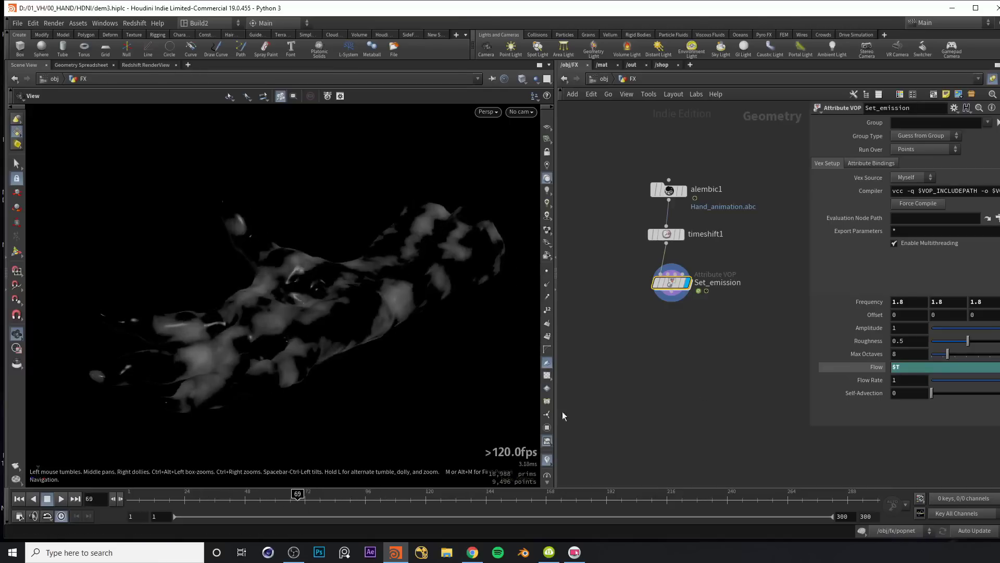
pyautogui.moveTo(314, 492); pyautogui.dragTo(342, 494)
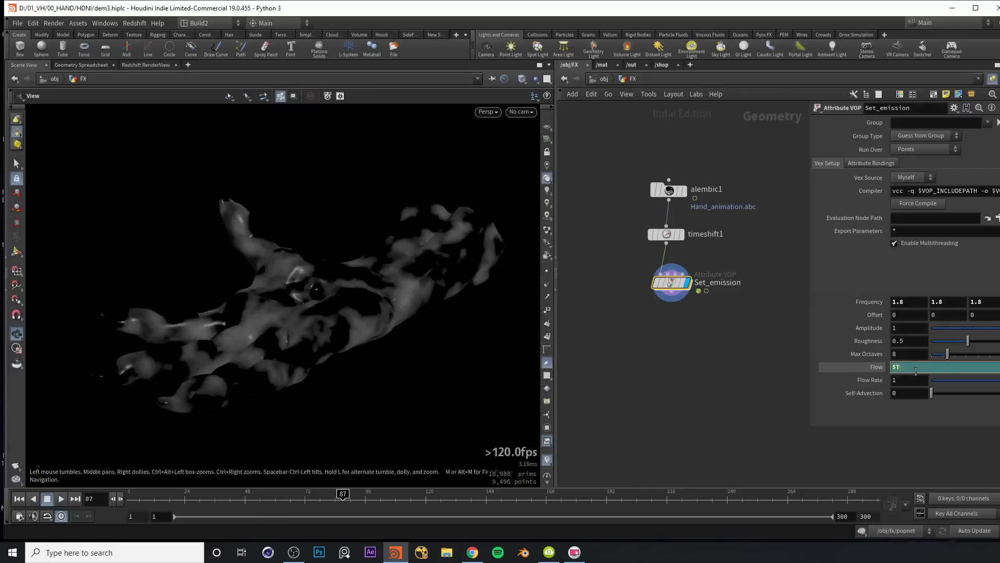
# Step: Set the Flow parameter of Set_emission to $T/2 and play the timeline while viewing the hand from another angle
pyautogui.write('/2')
pyautogui.press('Return')
pyautogui.moveTo(258, 501); pyautogui.dragTo(243, 502)
pyautogui.press('Up')
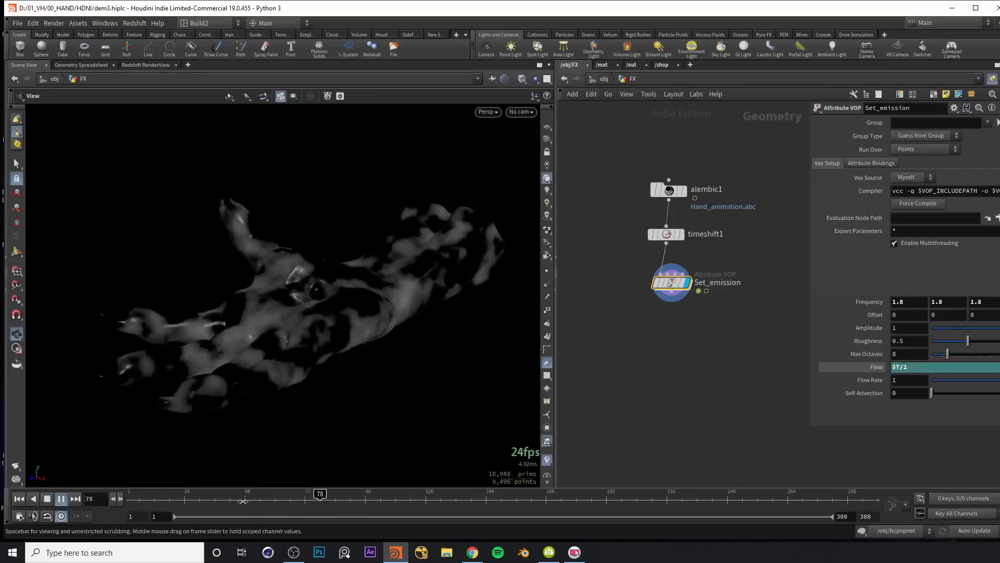
pyautogui.press('Up')
pyautogui.moveTo(280, 305); pyautogui.dragTo(335, 290)
# Step: Inside Set_emission, insert a Fit Range node between the Anti-Aliased Flow Noise output and Cd
pyautogui.scroll(1, 676, 286)
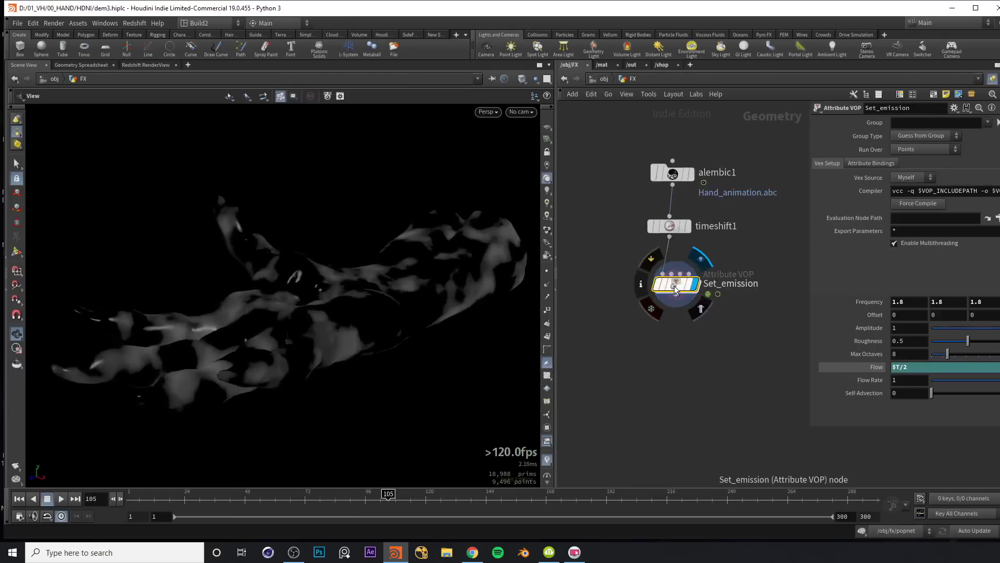
pyautogui.doubleClick(676, 288)
pyautogui.moveTo(759, 212); pyautogui.dragTo(693, 233, button='middle')
pyautogui.press('Tab')
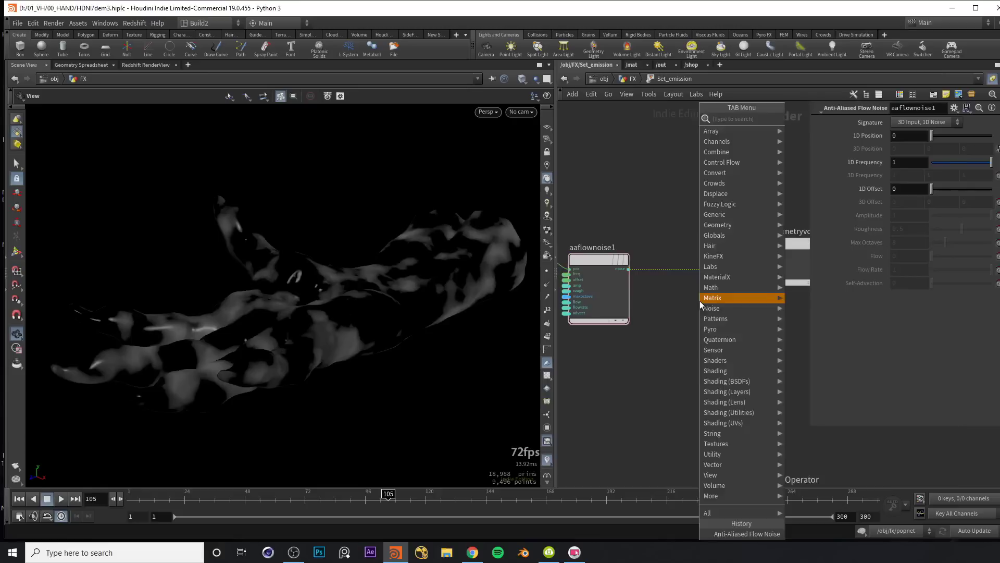
pyautogui.press('Escape')
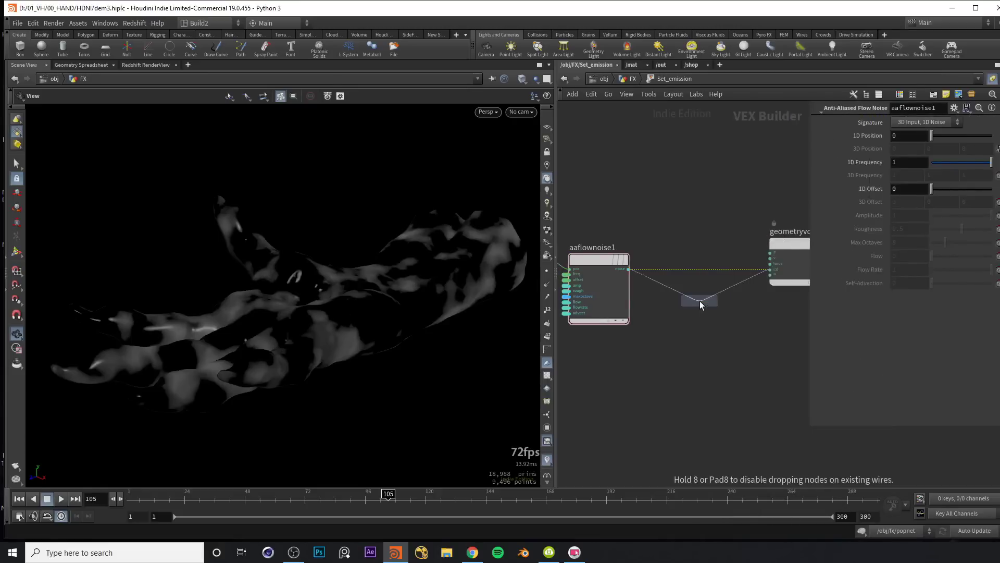
pyautogui.click(696, 264)
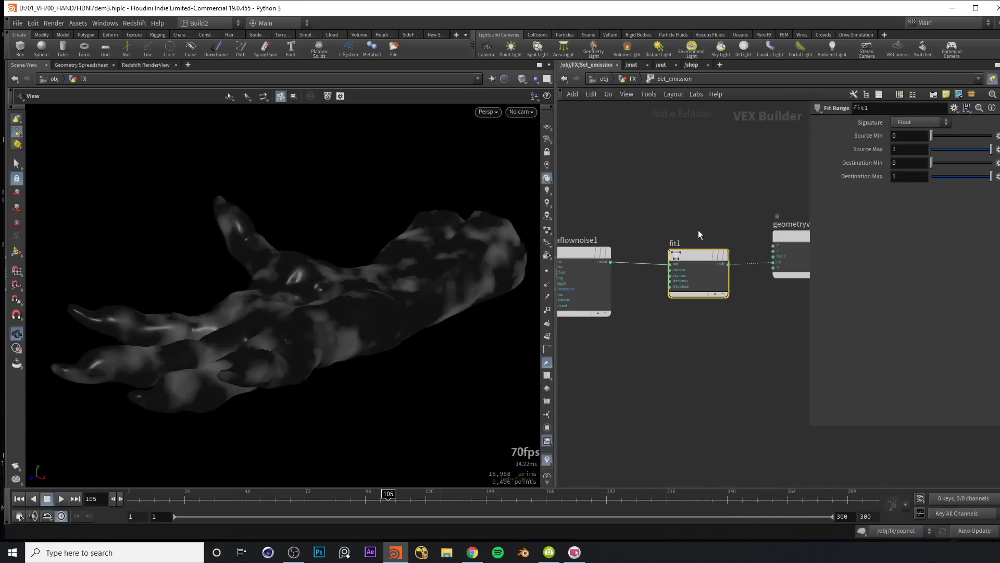
pyautogui.scroll(2, 696, 233)
pyautogui.moveTo(683, 214); pyautogui.dragTo(647, 226, button='middle')
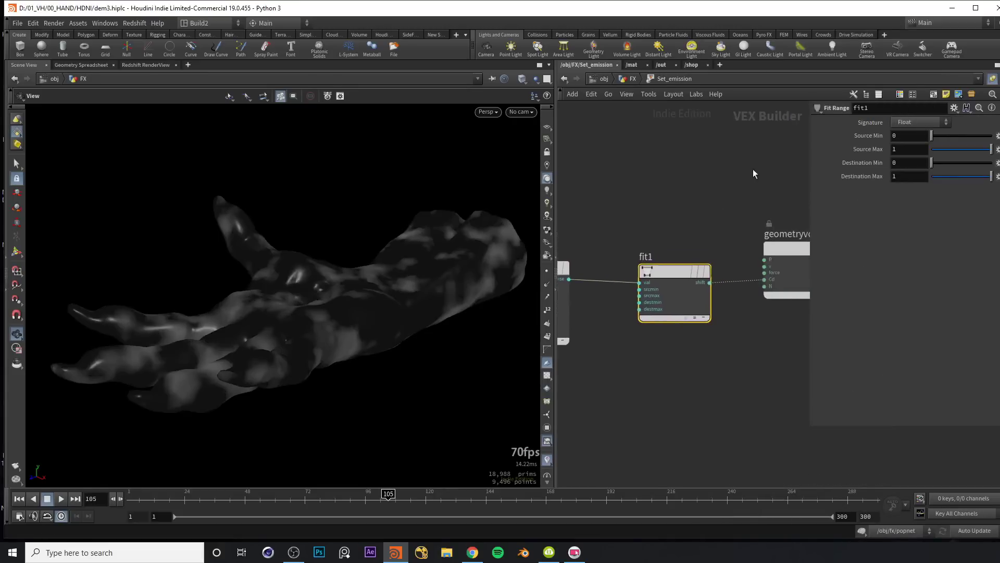
# Step: Set the Fit Range node's Source Min to -0.5 and Source Max to .5
pyautogui.moveTo(299, 315); pyautogui.dragTo(412, 258)
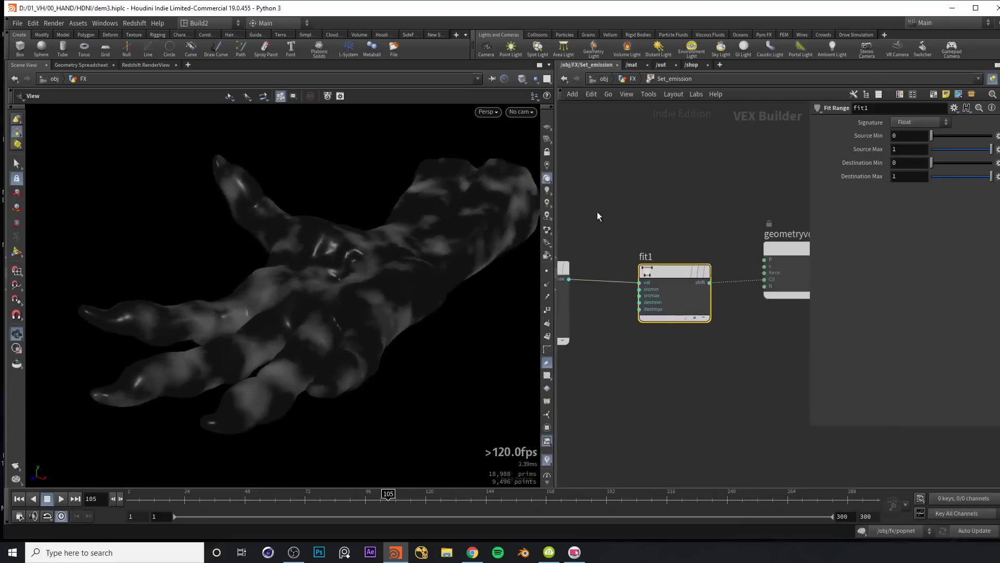
pyautogui.moveTo(593, 220); pyautogui.dragTo(693, 187, button='middle')
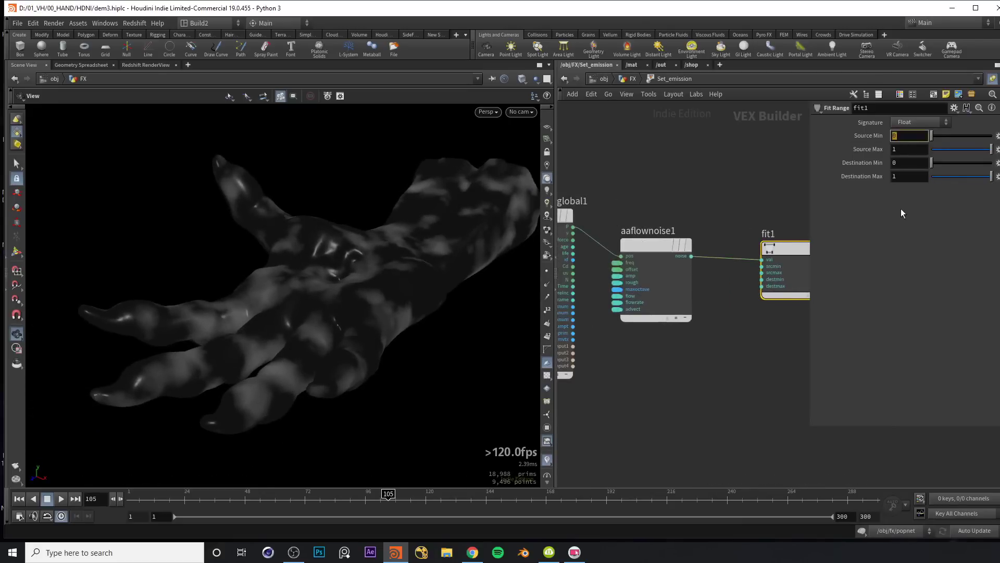
pyautogui.write('-0.5')
pyautogui.press('Tab')
pyautogui.write('.5')
pyautogui.press('Return')
pyautogui.moveTo(365, 271); pyautogui.dragTo(340, 259)
# Step: Make room after fit1 and insert a second Fit Range node between fit1 and the geometry output
pyautogui.moveTo(745, 215); pyautogui.dragTo(635, 208, button='middle')
pyautogui.moveTo(703, 200); pyautogui.dragTo(597, 207, button='middle')
pyautogui.moveTo(717, 226); pyautogui.dragTo(808, 257)
pyautogui.moveTo(692, 234); pyautogui.dragTo(741, 211, button='middle')
pyautogui.scroll(-2, 741, 211)
pyautogui.moveTo(676, 218); pyautogui.dragTo(656, 218)
pyautogui.moveTo(583, 184); pyautogui.dragTo(694, 333)
pyautogui.press('Tab')
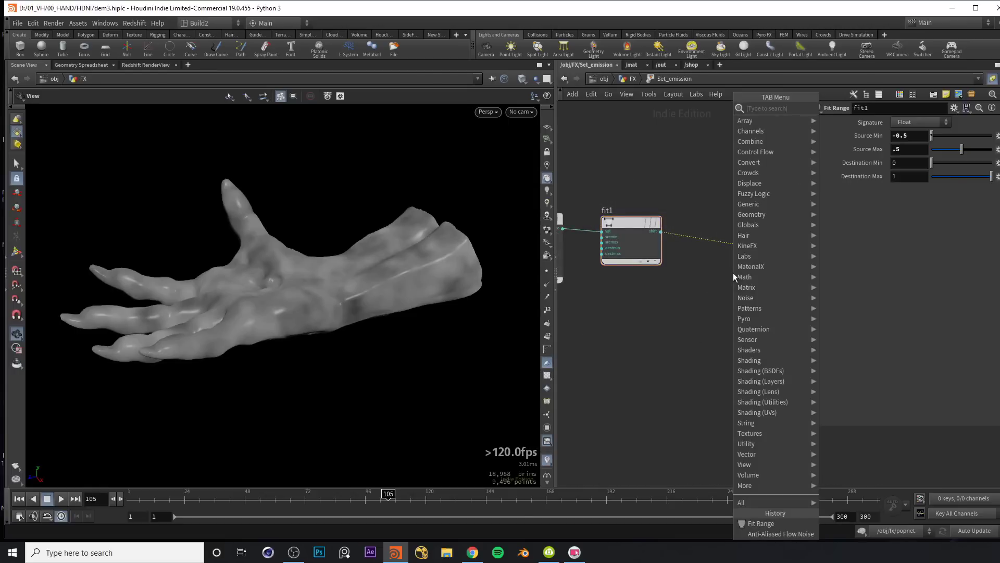
pyautogui.click(734, 273)
pyautogui.click(733, 273)
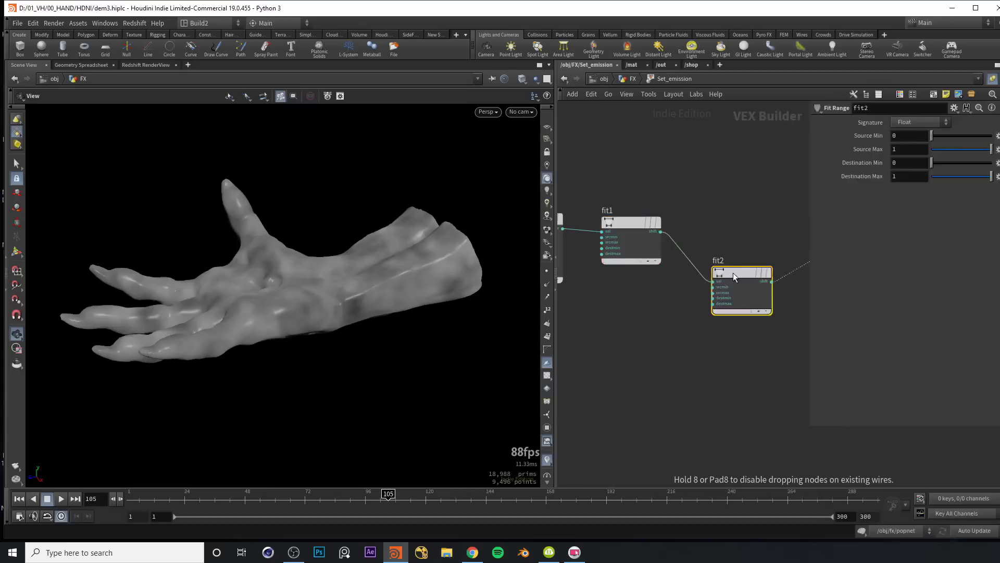
# Step: Promote fit2's source minimum to a parameter, expand it as its own node and label it Trehold
pyautogui.moveTo(733, 273); pyautogui.dragTo(670, 247, button='middle')
pyautogui.scroll(3, 686, 245)
pyautogui.moveTo(686, 251); pyautogui.dragTo(721, 199)
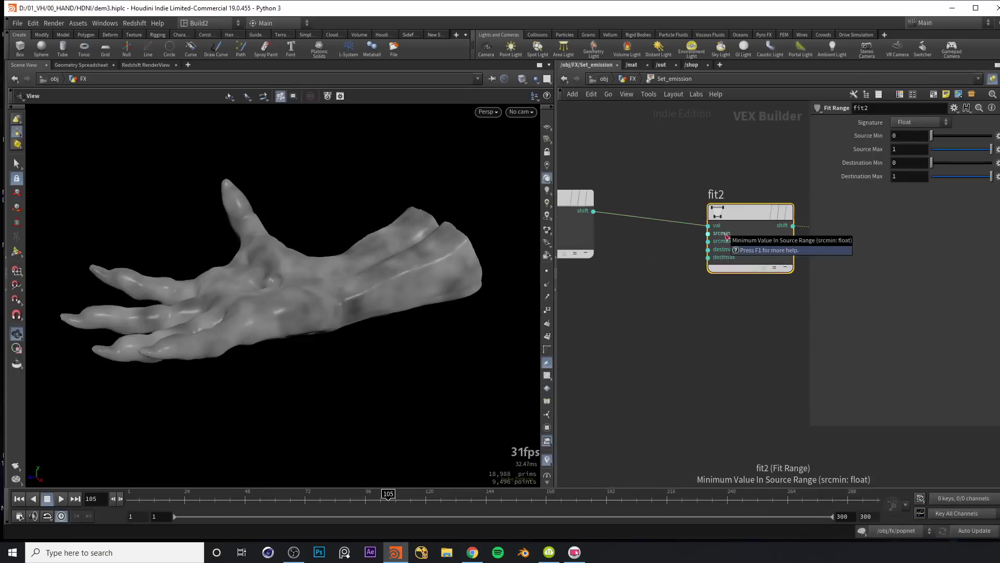
pyautogui.rightClick(726, 235)
pyautogui.click(743, 238)
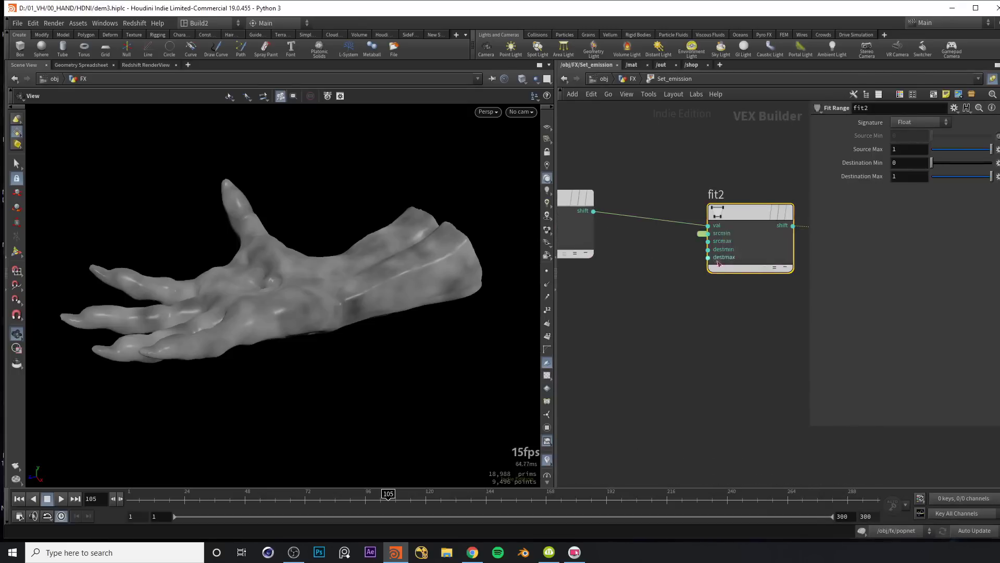
pyautogui.click(703, 233)
pyautogui.moveTo(615, 190); pyautogui.dragTo(588, 325)
pyautogui.moveTo(682, 305); pyautogui.dragTo(700, 291, button='middle')
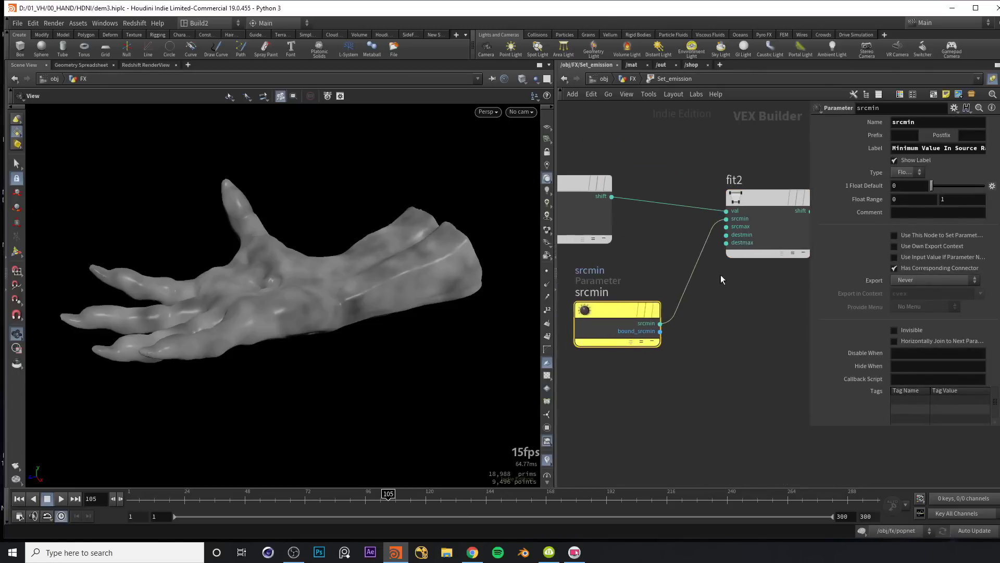
pyautogui.tripleClick(906, 148)
pyautogui.write('Trehold')
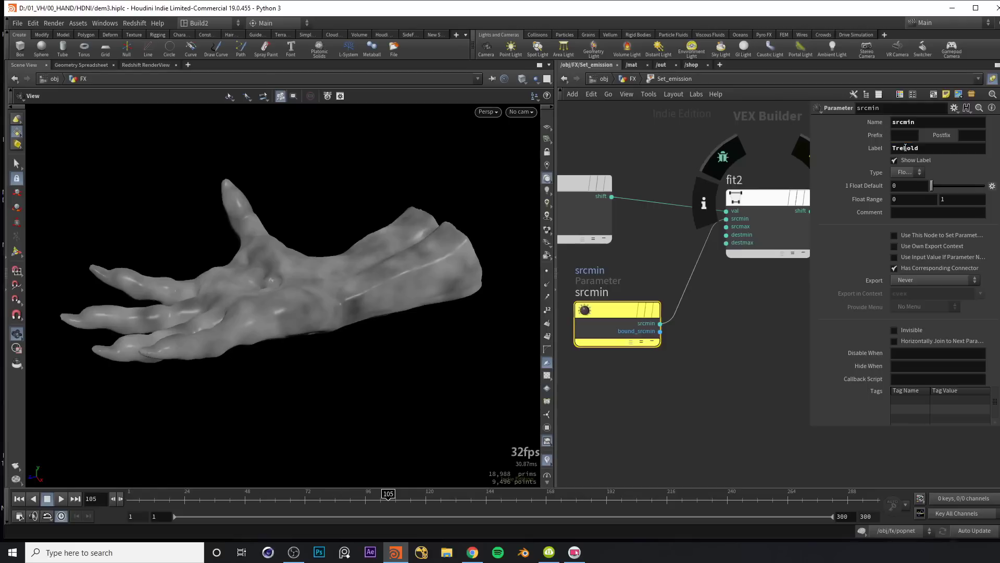
# Step: Promote fit2's source maximum to a parameter, expand it as its own node and label it Width
pyautogui.moveTo(716, 355); pyautogui.dragTo(733, 343, button='middle')
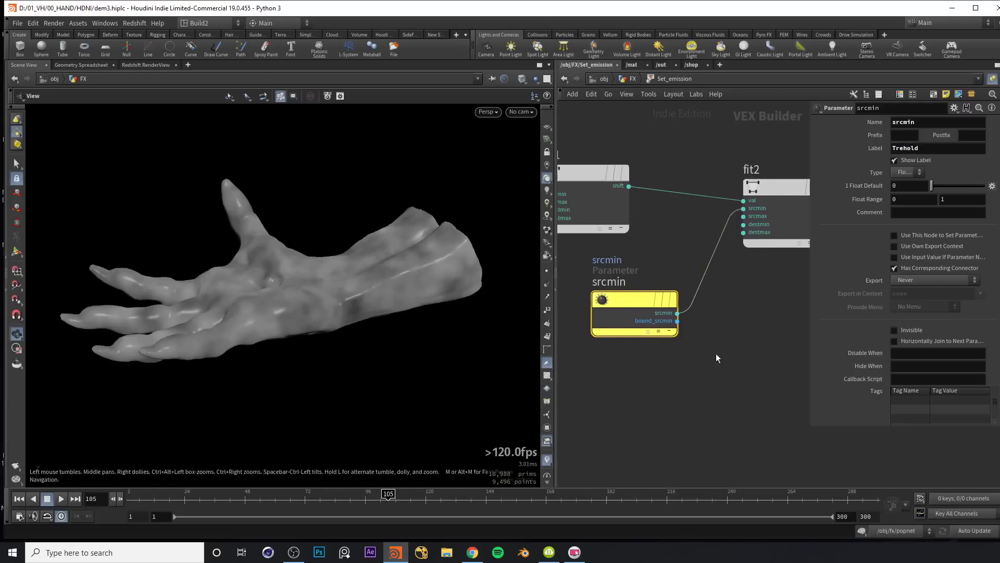
pyautogui.scroll(-2, 724, 323)
pyautogui.moveTo(728, 302)
pyautogui.mouseDown(button='middle')
pyautogui.moveTo(700, 299)
pyautogui.moveTo(716, 300)
pyautogui.mouseUp(button='middle')
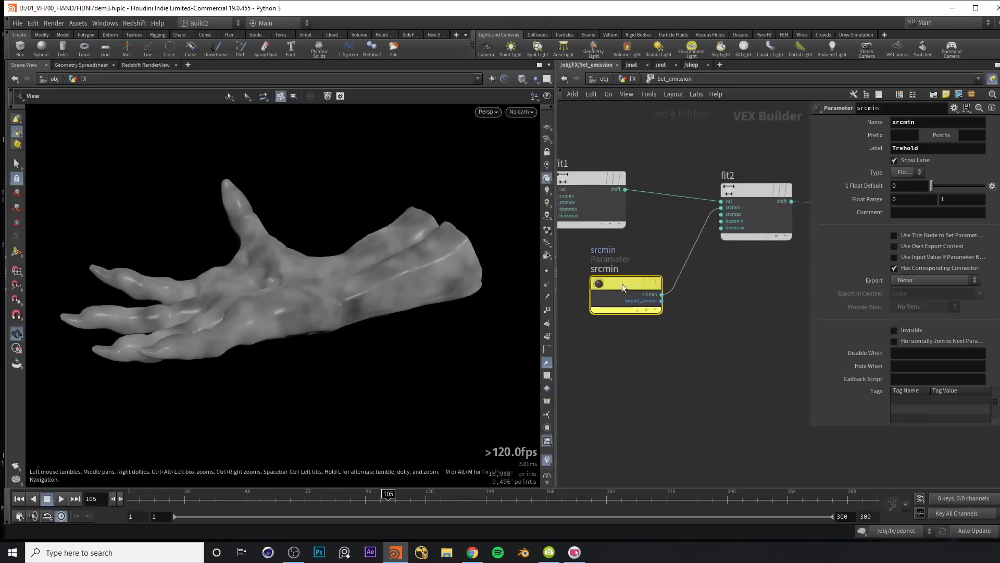
pyautogui.moveTo(627, 284); pyautogui.dragTo(619, 283)
pyautogui.scroll(2, 742, 234)
pyautogui.rightClick(732, 210)
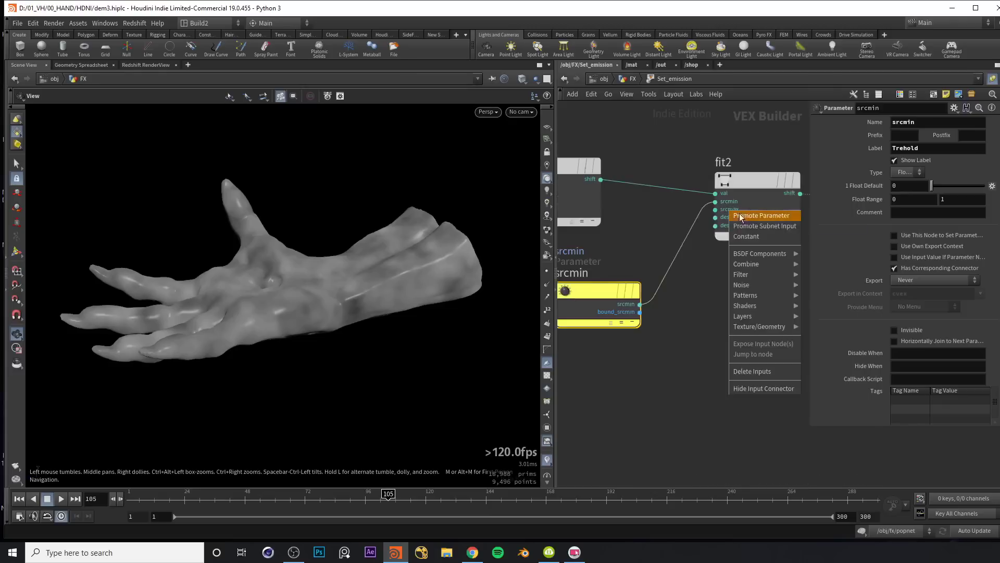
pyautogui.click(745, 214)
pyautogui.click(711, 209)
pyautogui.moveTo(626, 157); pyautogui.dragTo(593, 435)
pyautogui.moveTo(698, 344); pyautogui.dragTo(734, 285, button='middle')
pyautogui.click(930, 151)
pyautogui.write('Width')
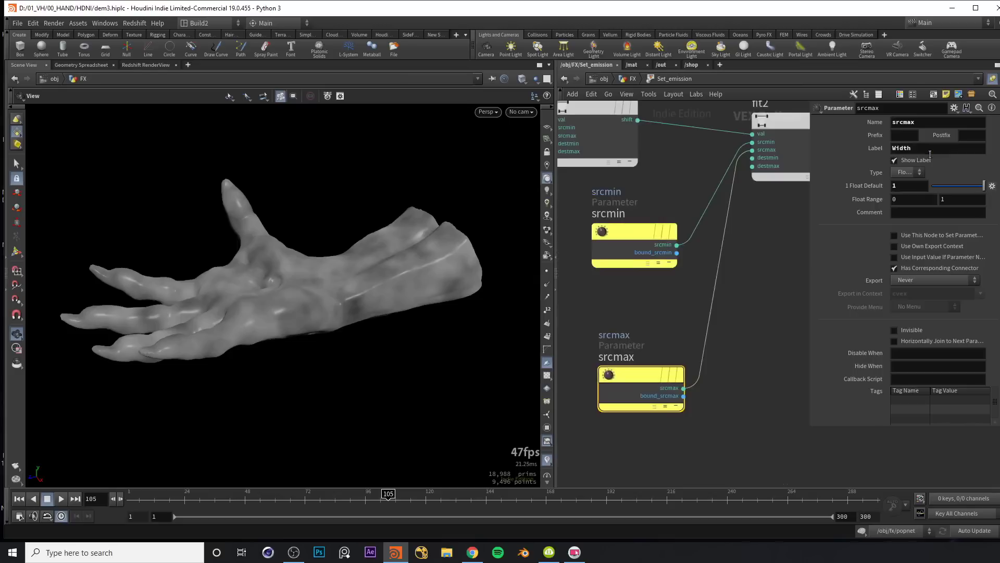
# Step: Insert an Add node between srcmax and fit2's source maximum and feed srcmin into its second input
pyautogui.moveTo(651, 300); pyautogui.dragTo(670, 319, button='middle')
pyautogui.scroll(-2, 672, 333)
pyautogui.moveTo(677, 346); pyautogui.dragTo(654, 360)
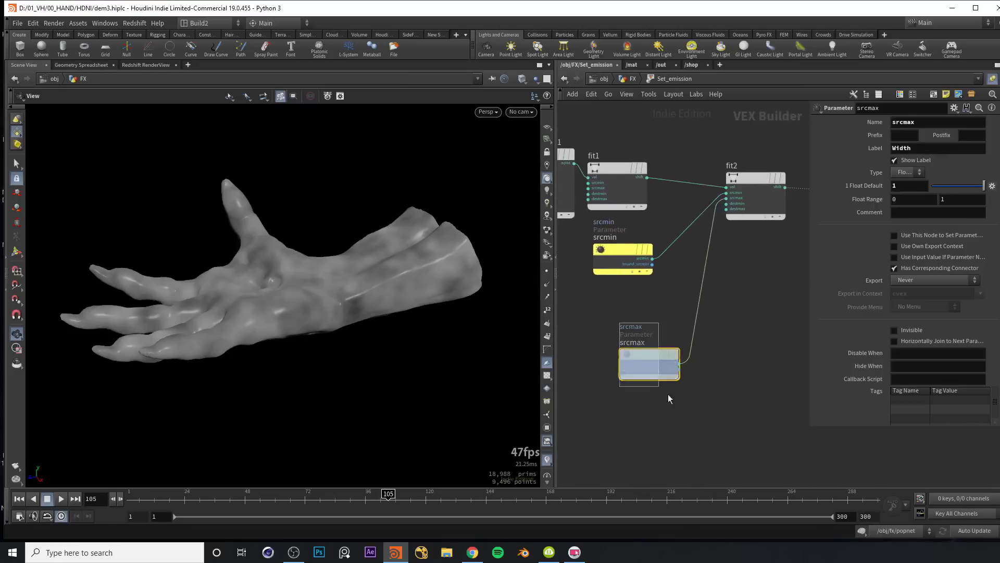
pyautogui.moveTo(576, 298); pyautogui.dragTo(661, 224)
pyautogui.moveTo(570, 244); pyautogui.dragTo(677, 305)
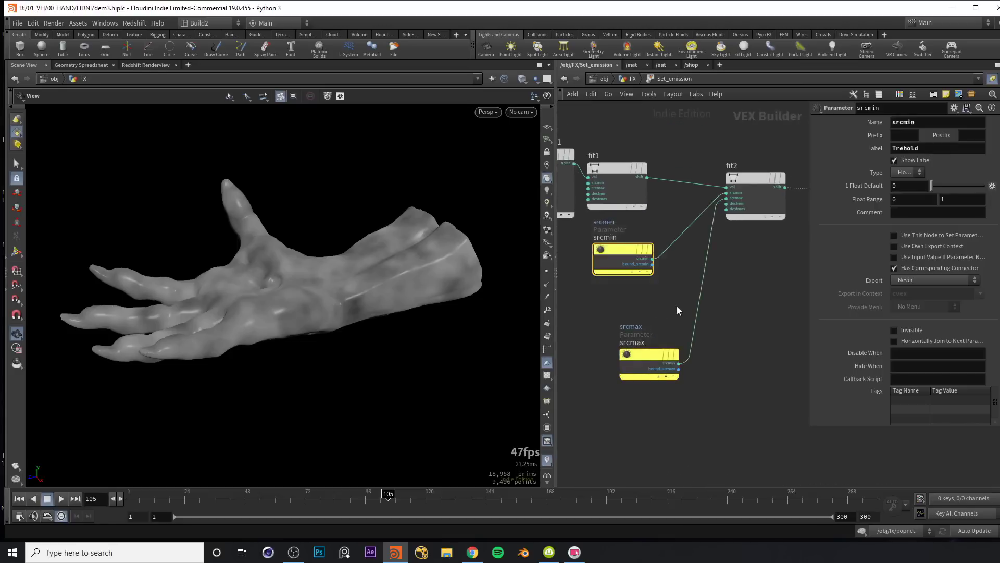
pyautogui.moveTo(680, 292); pyautogui.dragTo(708, 296, button='middle')
pyautogui.moveTo(672, 271); pyautogui.dragTo(717, 302)
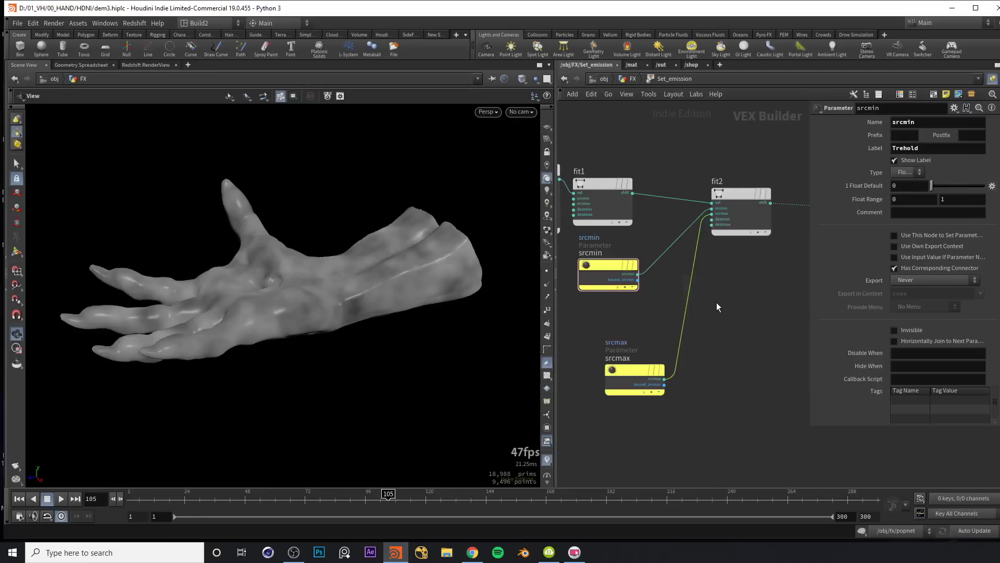
pyautogui.press('Tab')
pyautogui.click(828, 96)
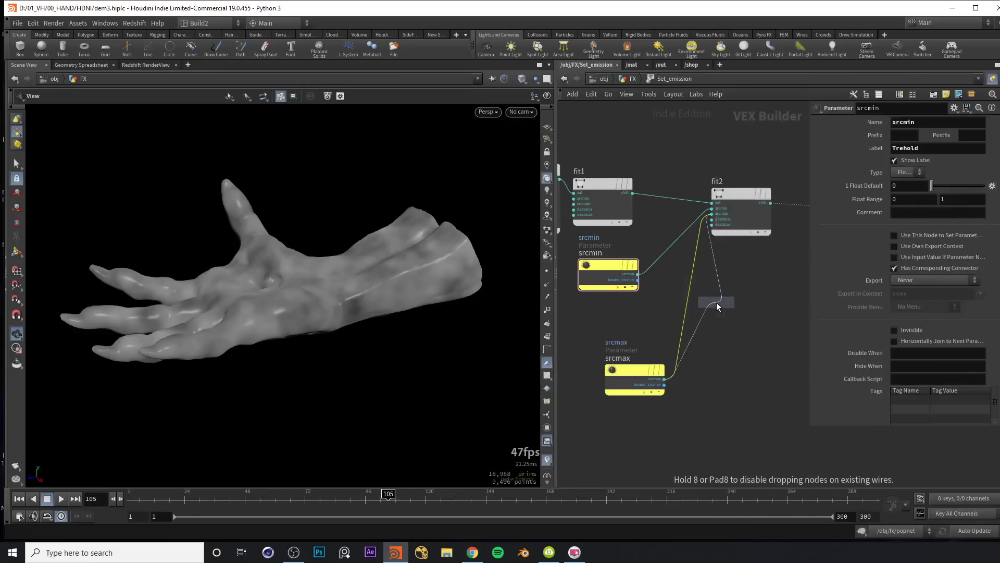
pyautogui.click(717, 302)
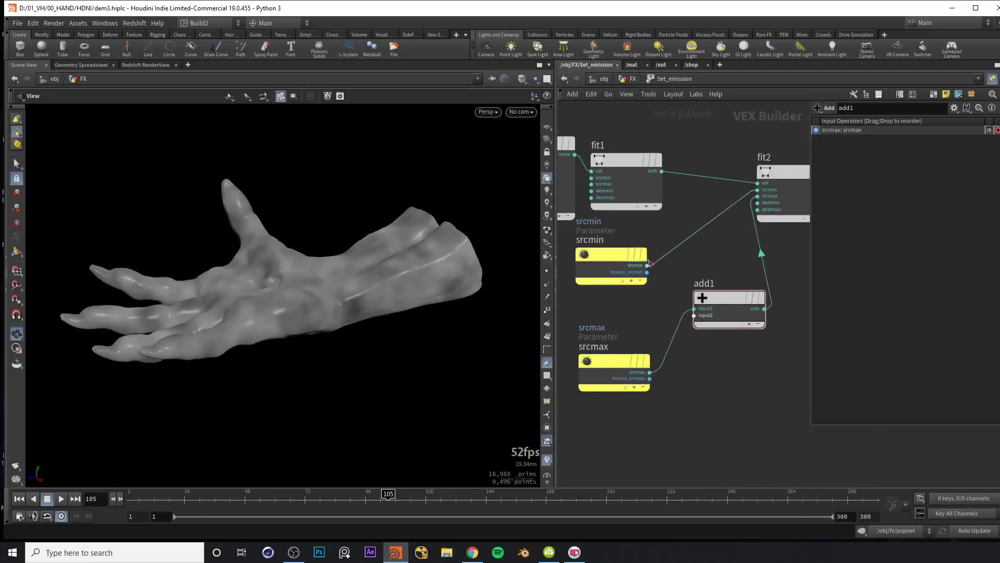
pyautogui.moveTo(645, 265); pyautogui.dragTo(694, 315)
pyautogui.scroll(-4, 774, 276)
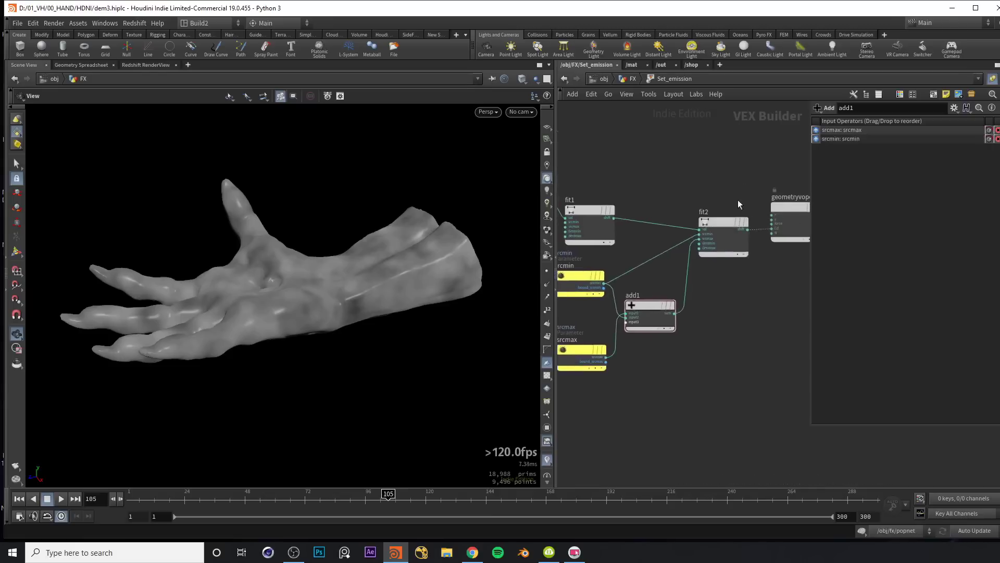
pyautogui.moveTo(696, 176); pyautogui.dragTo(752, 177, button='middle')
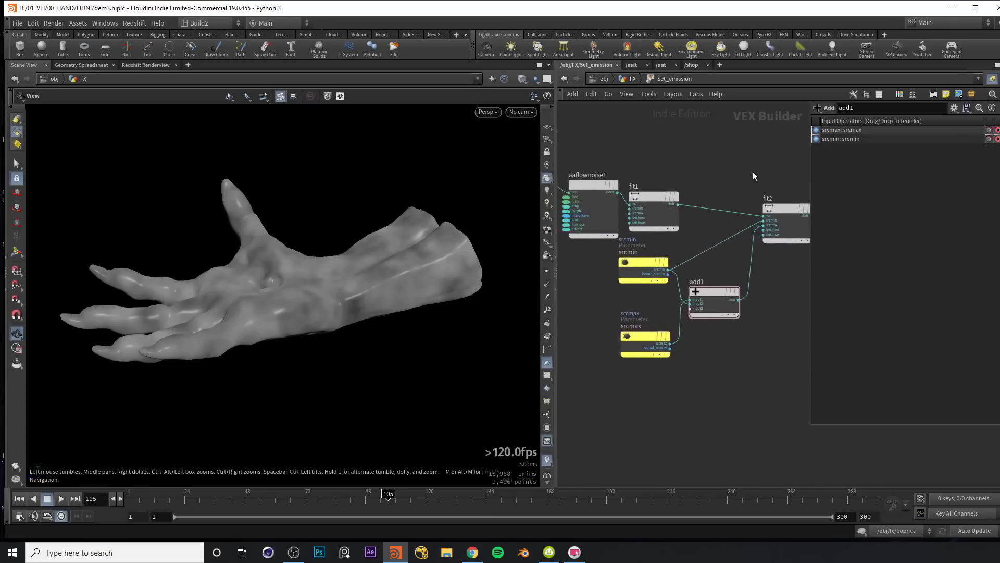
# Step: Return to the FX network and set Set_emission's Trehold to 0.328 and Width to 0.617
pyautogui.press('u')
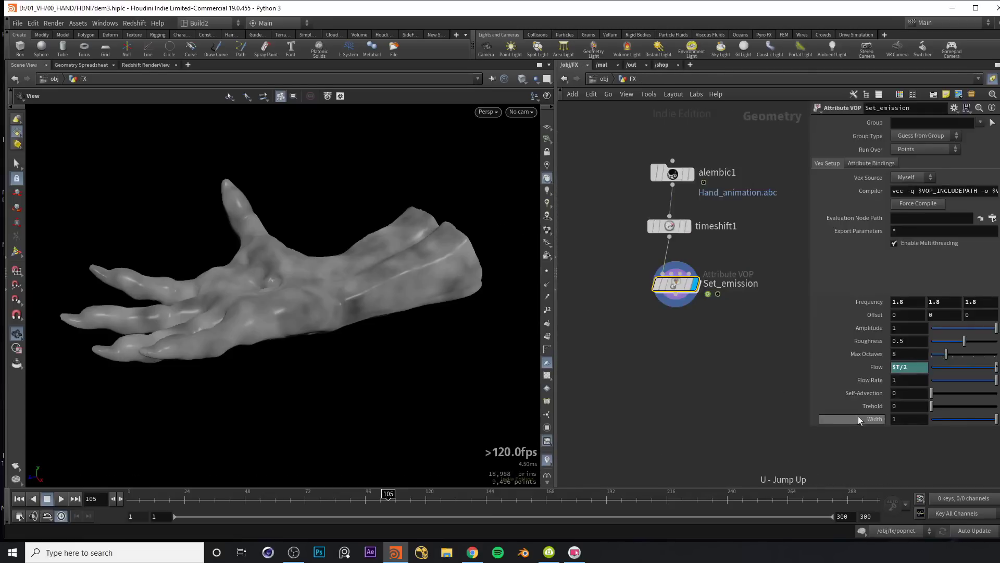
pyautogui.moveTo(812, 427); pyautogui.dragTo(818, 443)
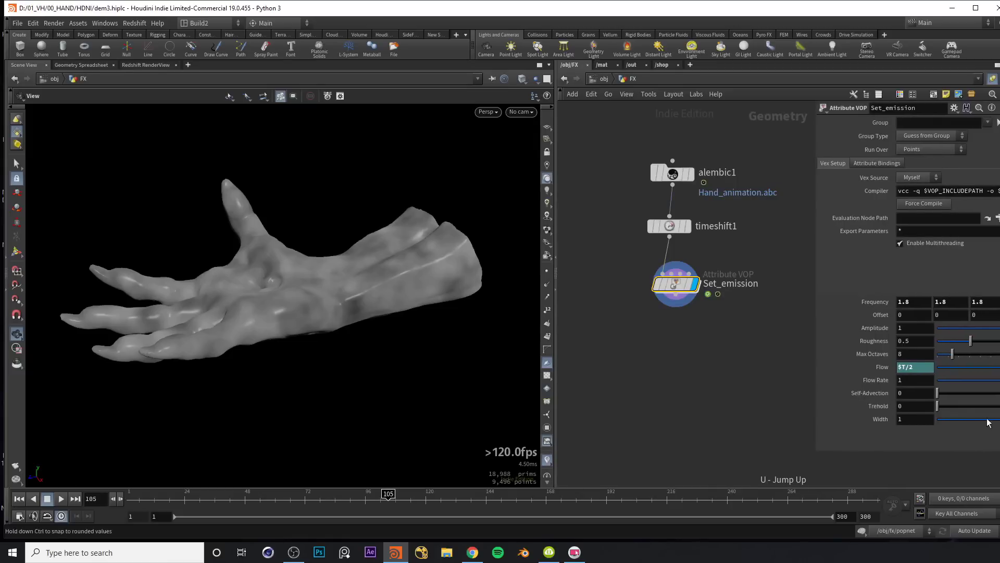
pyautogui.moveTo(995, 423)
pyautogui.mouseDown()
pyautogui.moveTo(956, 428)
pyautogui.moveTo(976, 425)
pyautogui.mouseUp()
pyautogui.scroll(5, 362, 279)
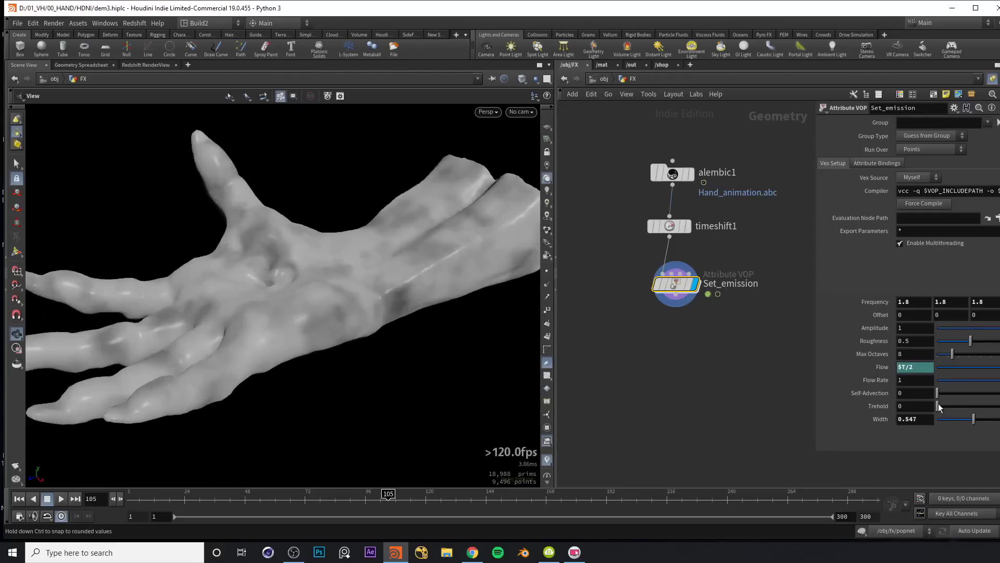
pyautogui.moveTo(939, 406)
pyautogui.mouseDown()
pyautogui.moveTo(993, 412)
pyautogui.moveTo(942, 411)
pyautogui.moveTo(978, 412)
pyautogui.moveTo(959, 409)
pyautogui.moveTo(976, 430)
pyautogui.mouseUp()
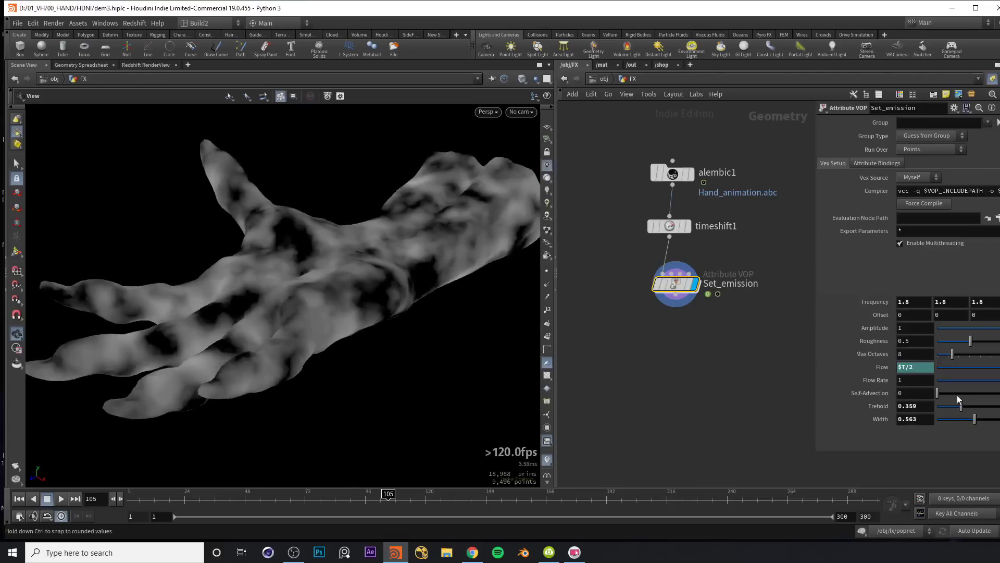
pyautogui.moveTo(959, 407); pyautogui.dragTo(959, 408)
# Step: Set the Set_emission frequency to 2 on all three axes and raise Trehold to 0.352
pyautogui.moveTo(868, 301); pyautogui.dragTo(918, 301, button='middle')
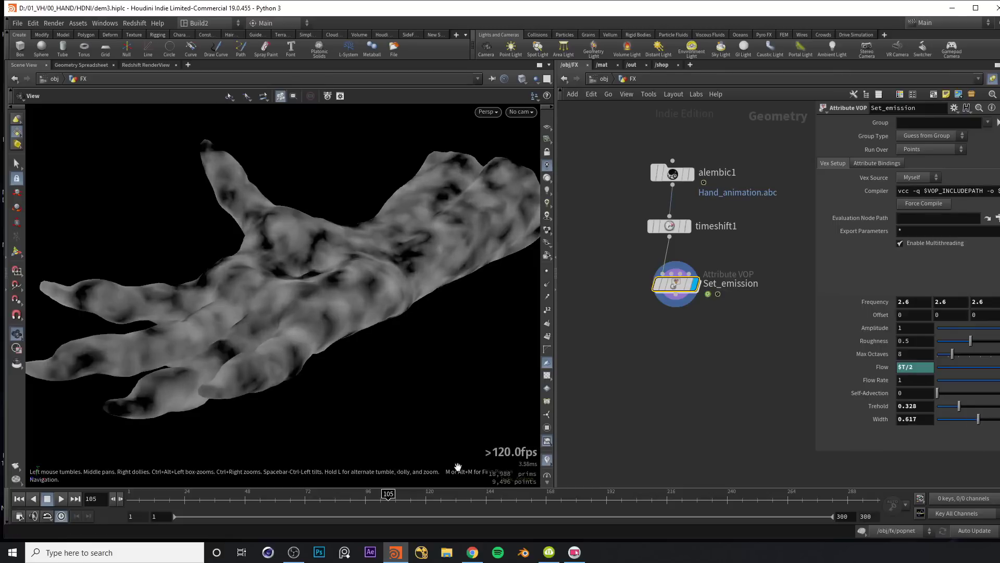
pyautogui.moveTo(876, 302); pyautogui.dragTo(839, 305, button='middle')
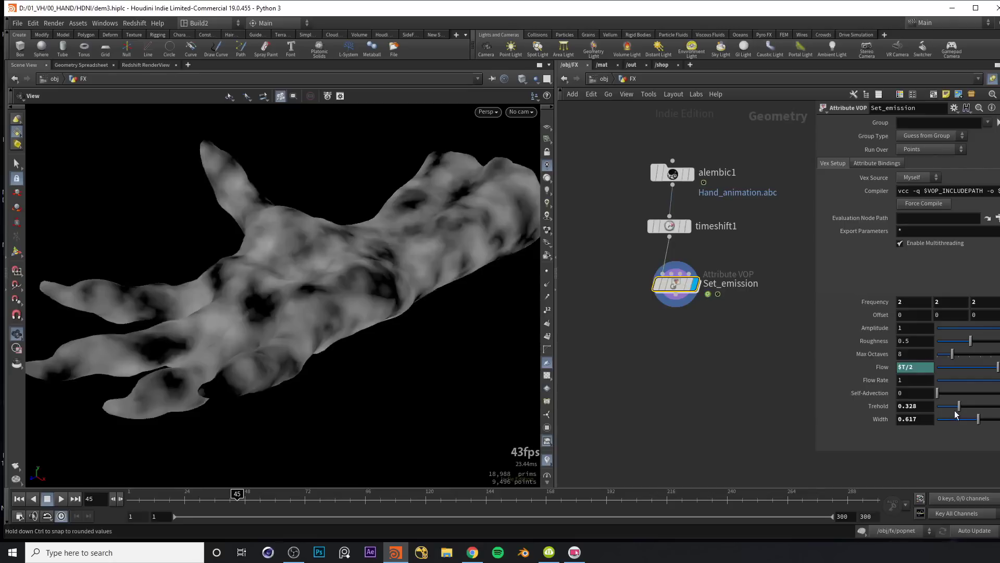
pyautogui.moveTo(960, 412); pyautogui.dragTo(963, 412)
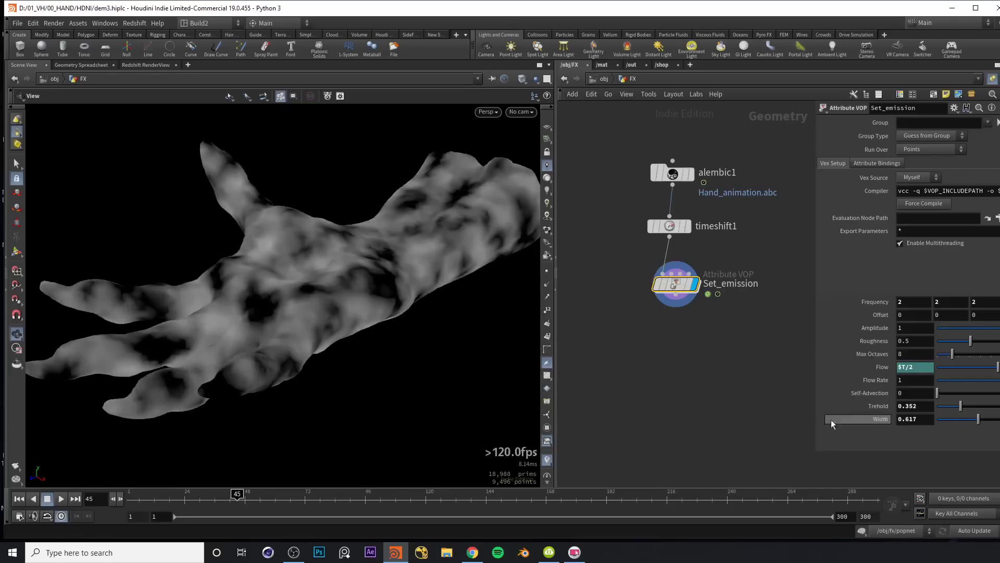
# Step: Keyframe Set_emission's Trehold at 0.352 on frame 50 and at 1 on frame 90
pyautogui.moveTo(236, 500)
pyautogui.mouseDown()
pyautogui.moveTo(207, 498)
pyautogui.moveTo(250, 499)
pyautogui.mouseUp()
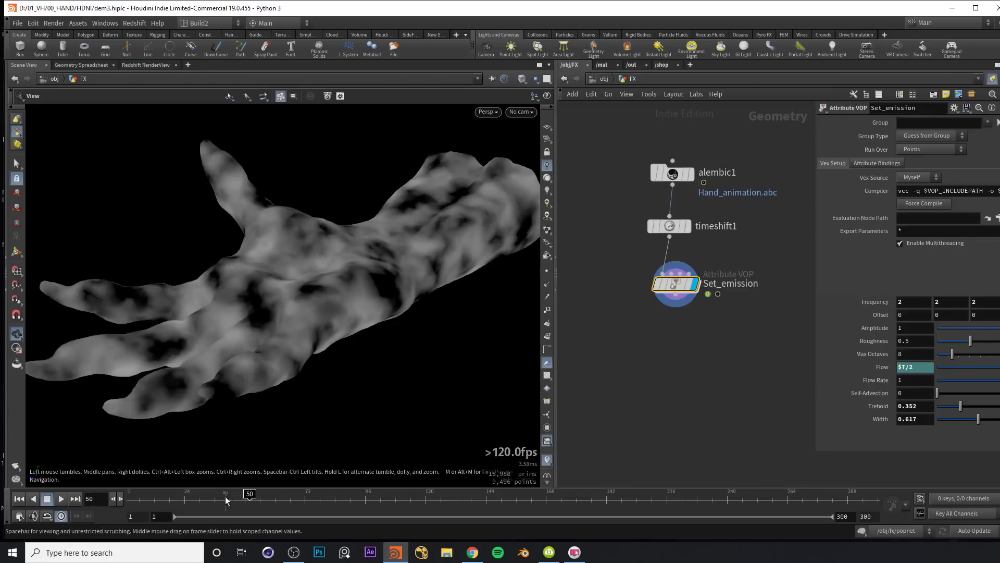
pyautogui.keyDown('alt'); pyautogui.click(924, 407); pyautogui.keyUp('alt')
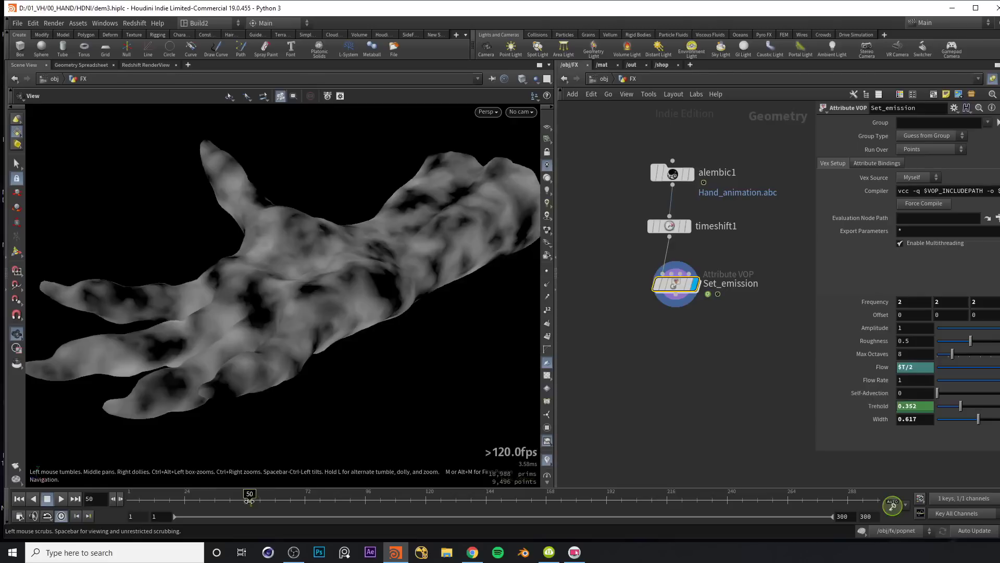
pyautogui.moveTo(249, 498); pyautogui.dragTo(332, 502)
pyautogui.moveTo(332, 502); pyautogui.dragTo(358, 505)
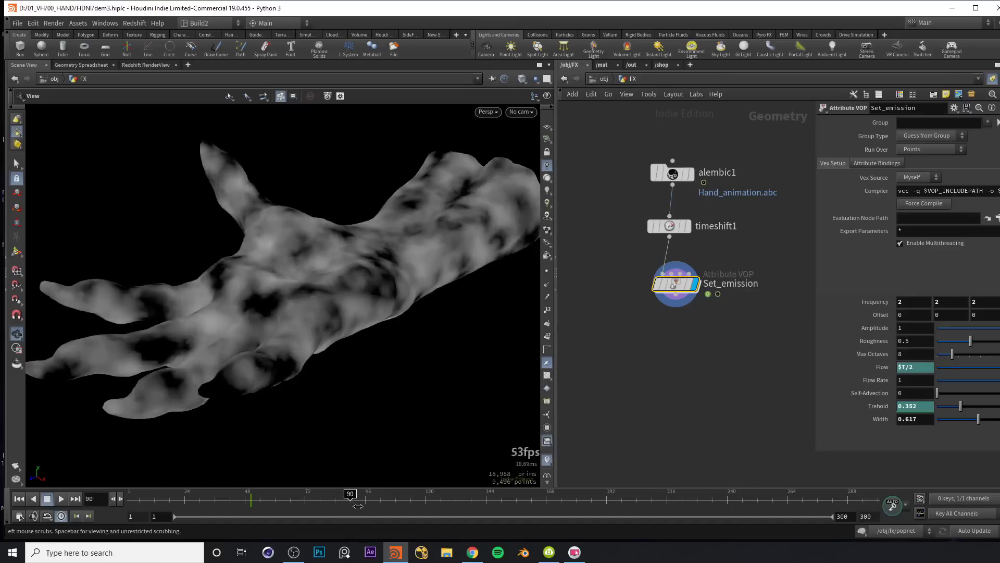
pyautogui.moveTo(961, 411); pyautogui.dragTo(999, 411)
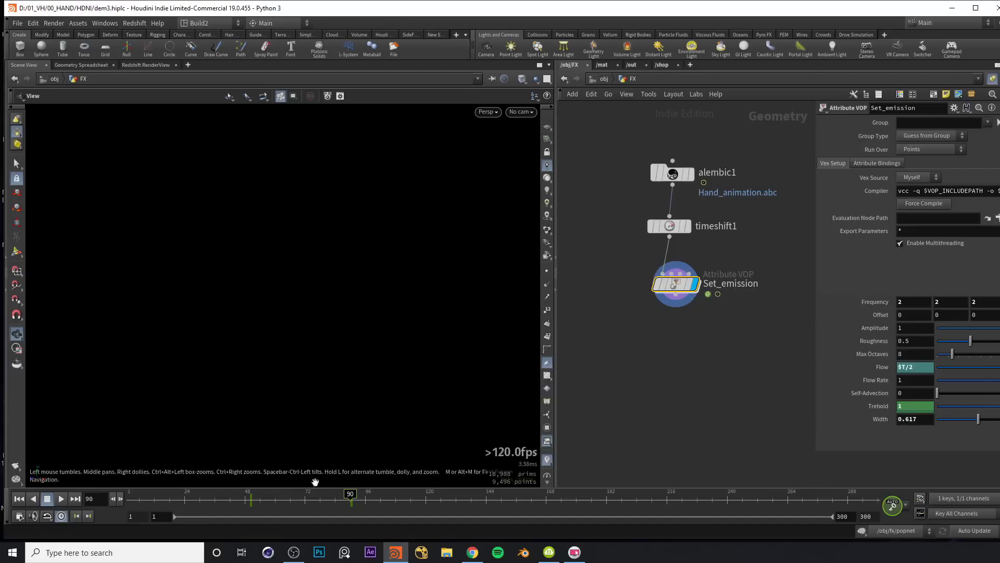
# Step: Scrub back to frame 57 and examine the emission noise pattern from several sides of the hand
pyautogui.moveTo(343, 498); pyautogui.dragTo(267, 500)
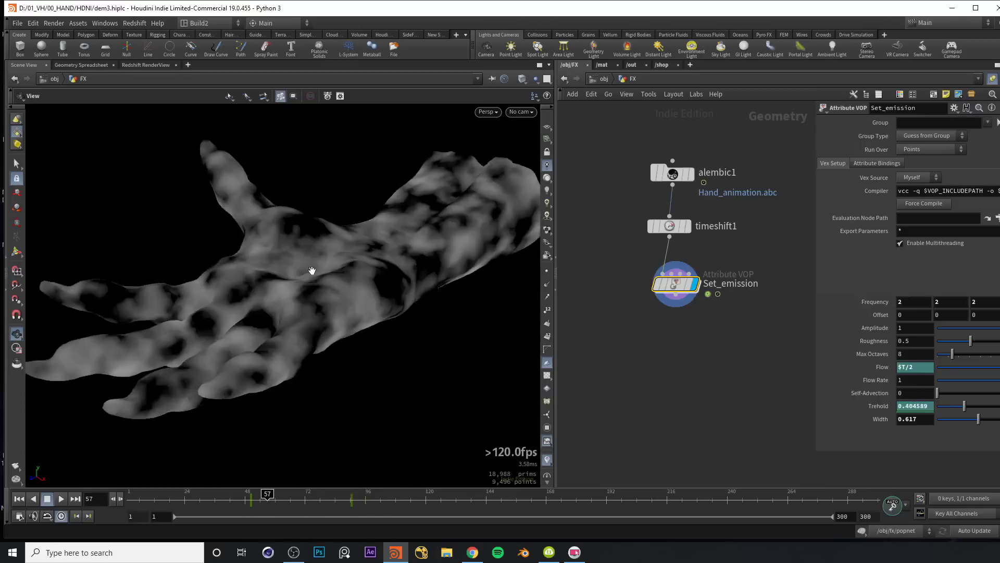
pyautogui.moveTo(365, 259); pyautogui.dragTo(305, 322)
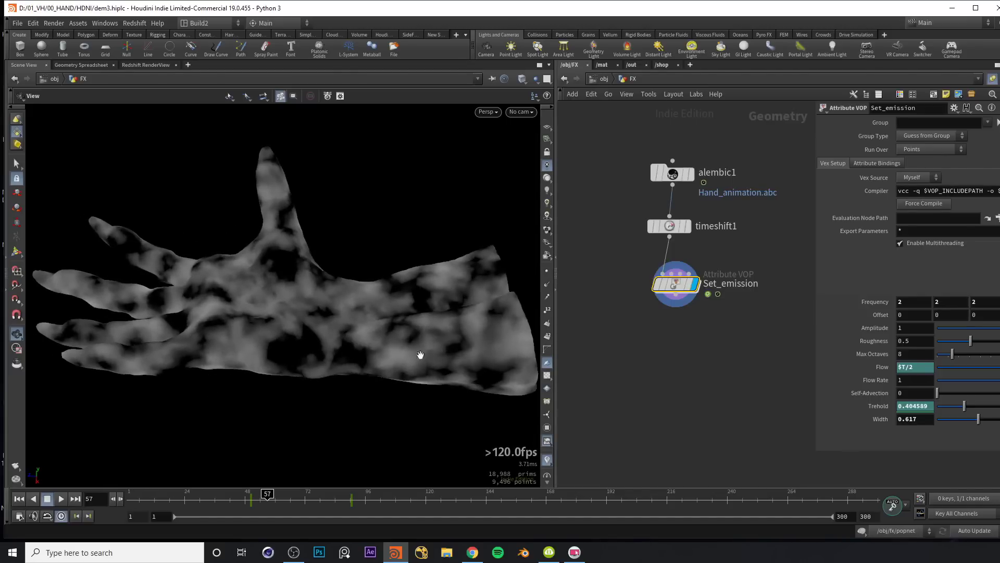
pyautogui.moveTo(447, 349); pyautogui.dragTo(307, 327)
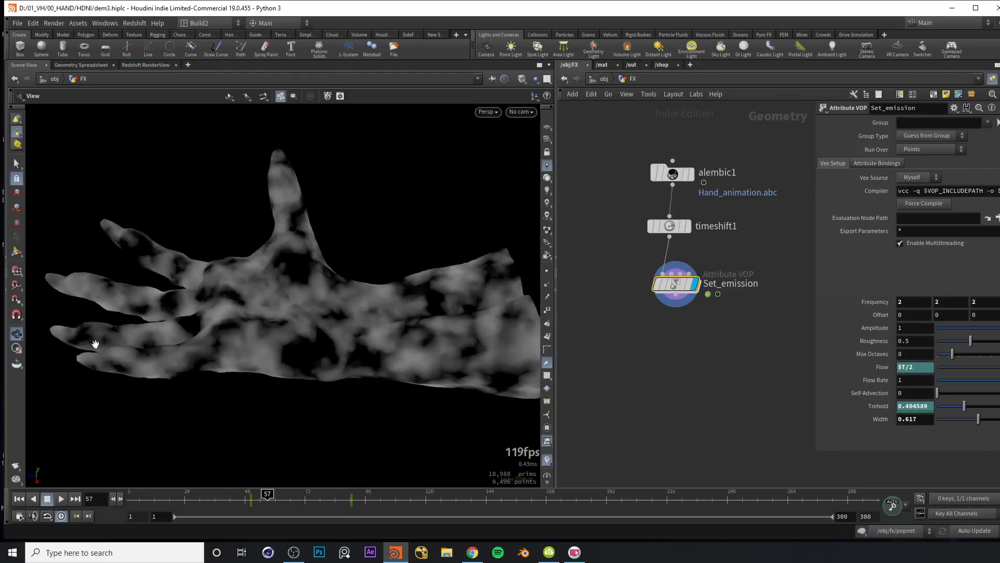
pyautogui.moveTo(308, 309); pyautogui.dragTo(129, 186)
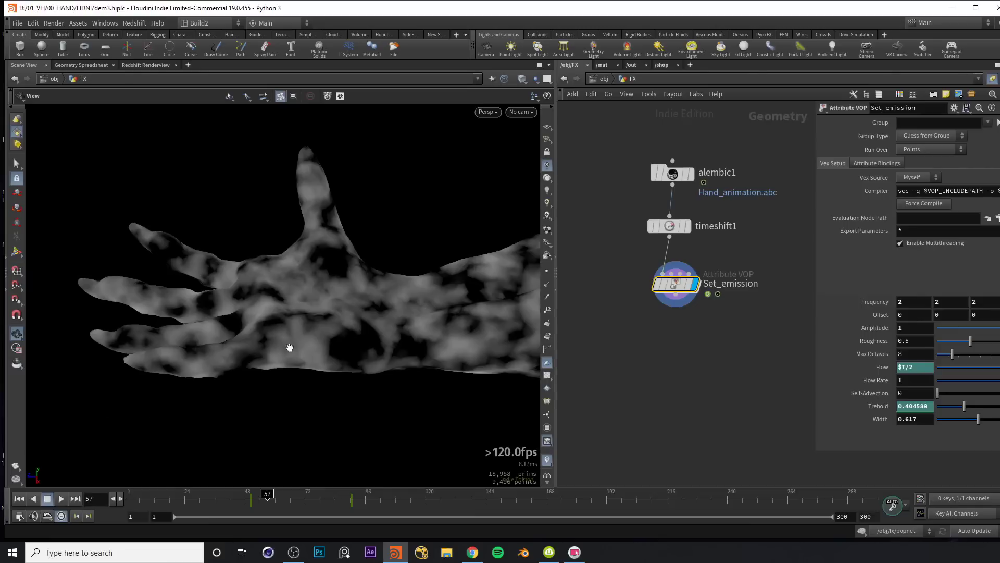
pyautogui.moveTo(327, 298); pyautogui.dragTo(240, 282)
pyautogui.moveTo(676, 285); pyautogui.dragTo(676, 278)
pyautogui.moveTo(323, 308); pyautogui.dragTo(302, 301)
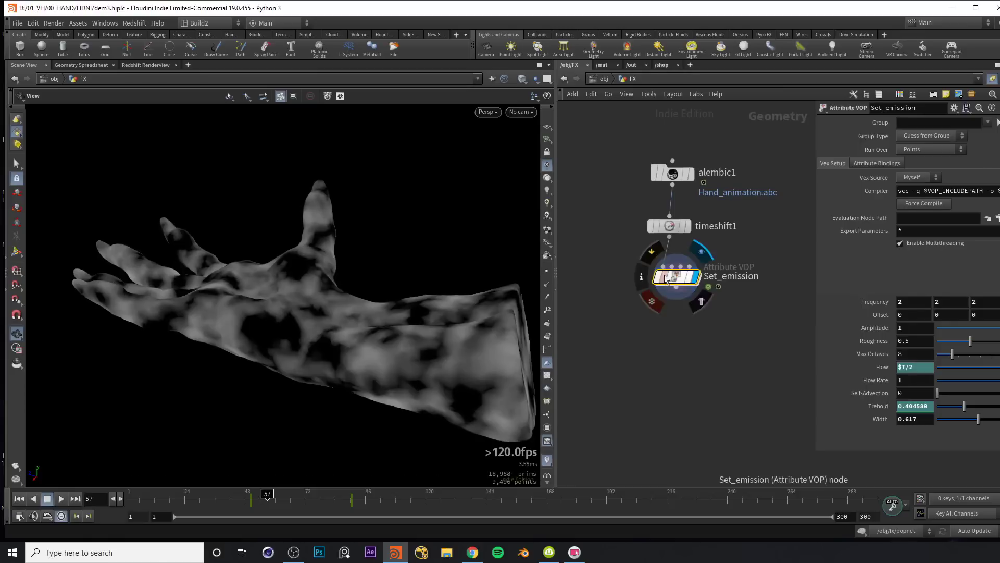
# Step: Enter the Set_emission VOP network and duplicate the geometry global parameters node, placing the copy below the existing nodes
pyautogui.click(677, 279)
pyautogui.doubleClick(678, 279)
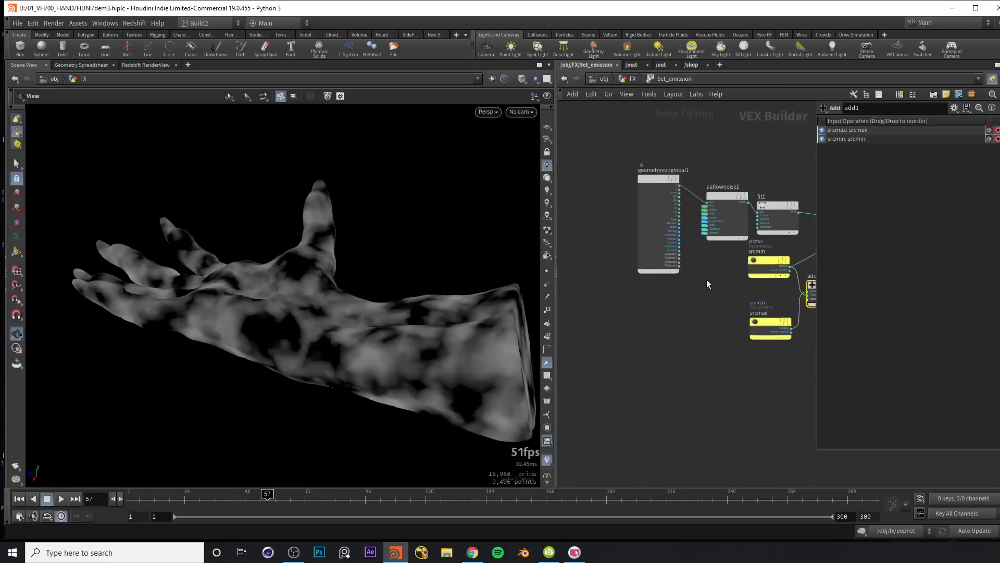
pyautogui.moveTo(653, 165); pyautogui.dragTo(629, 193)
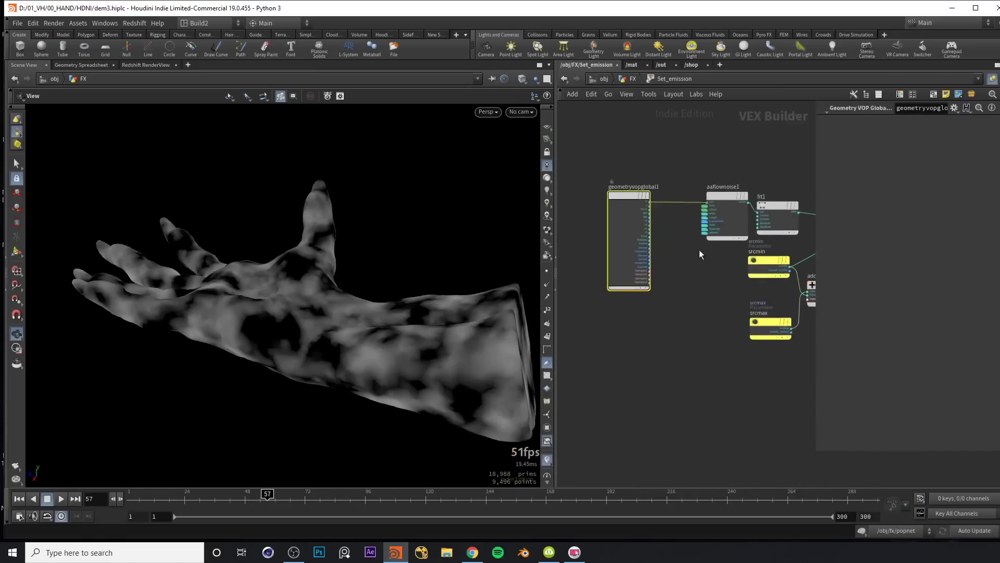
pyautogui.moveTo(700, 253); pyautogui.dragTo(688, 245, button='middle')
pyautogui.hotkey('ctrl', 'c')
pyautogui.hotkey('ctrl', 'v')
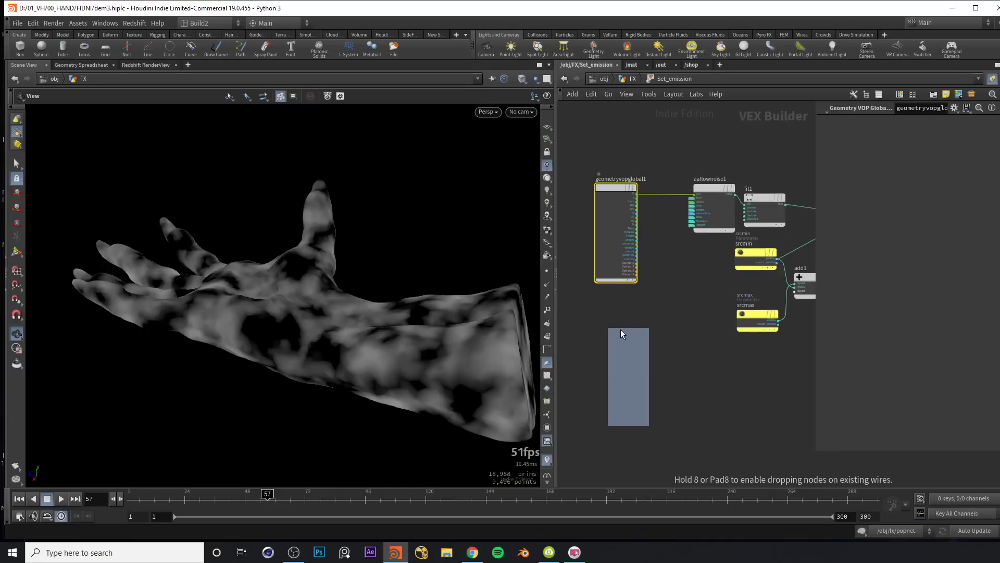
pyautogui.click(647, 325)
pyautogui.moveTo(648, 333); pyautogui.dragTo(592, 299, button='middle')
pyautogui.moveTo(591, 297); pyautogui.dragTo(616, 313)
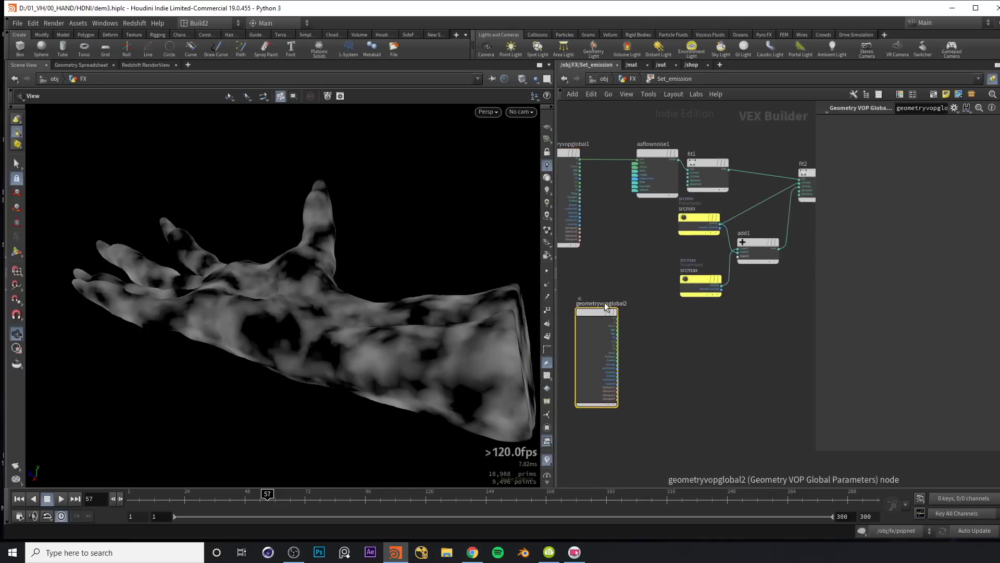
# Step: Feed the duplicated global node's P output into a new Relative to Bounding Box node
pyautogui.scroll(2, 648, 324)
pyautogui.moveTo(660, 322); pyautogui.dragTo(631, 313, button='middle')
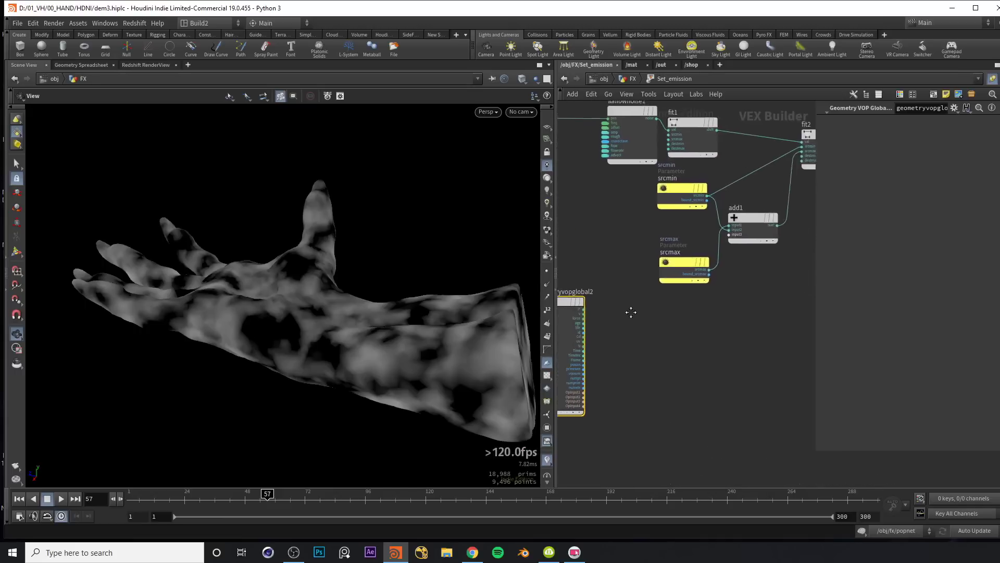
pyautogui.moveTo(567, 301); pyautogui.dragTo(666, 319)
pyautogui.scroll(1, 613, 317)
pyautogui.press('Tab')
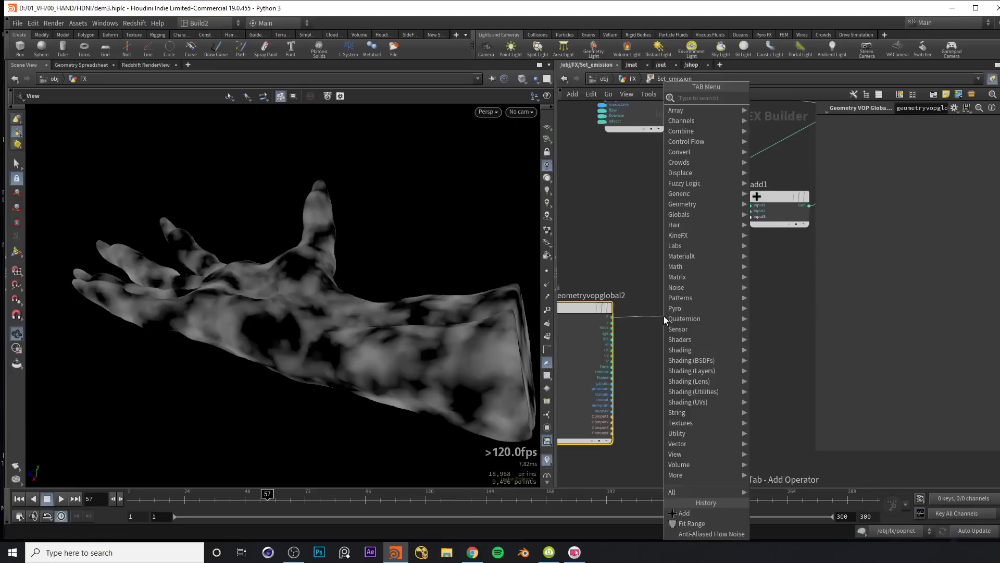
pyautogui.write('relat')
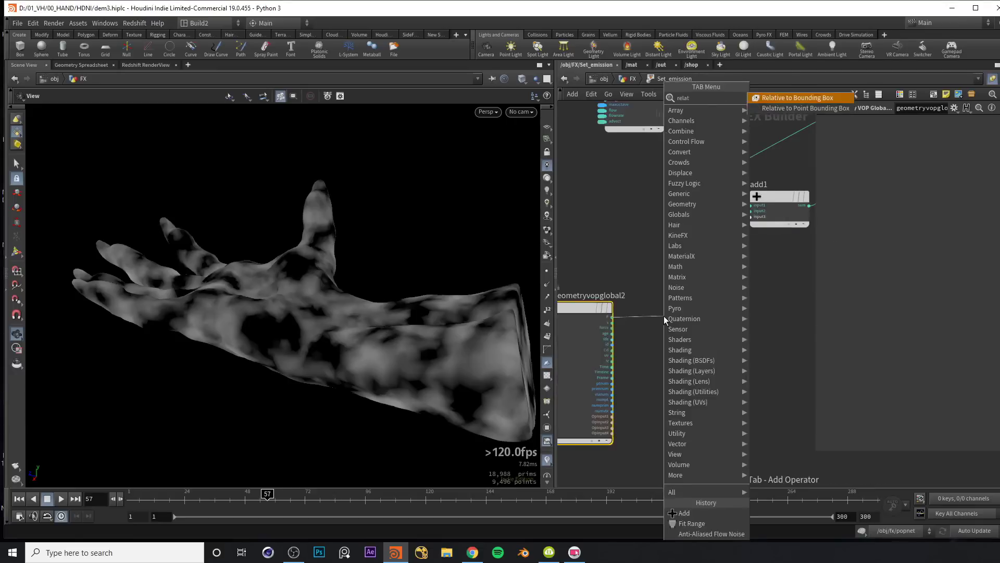
pyautogui.press('Return')
# Step: Split the relative bounding box position into separate components with a Vector to Float node
pyautogui.click(678, 326)
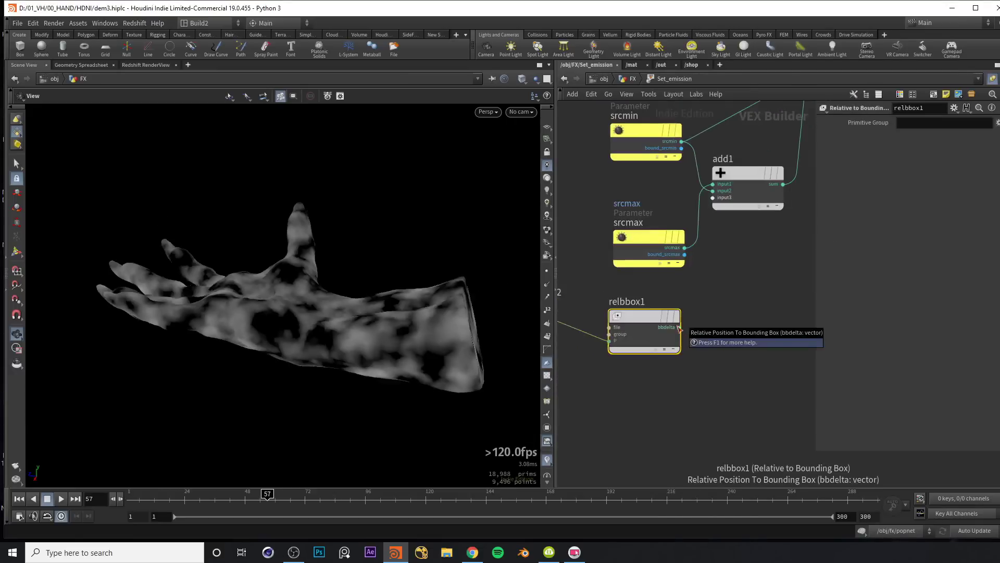
pyautogui.click(673, 320)
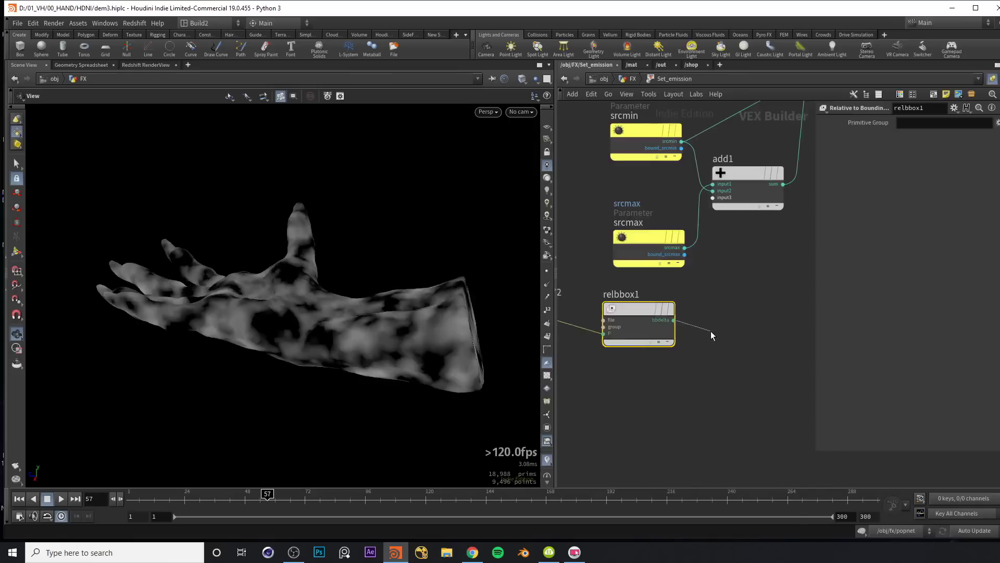
pyautogui.press('Tab')
pyautogui.write('vectof')
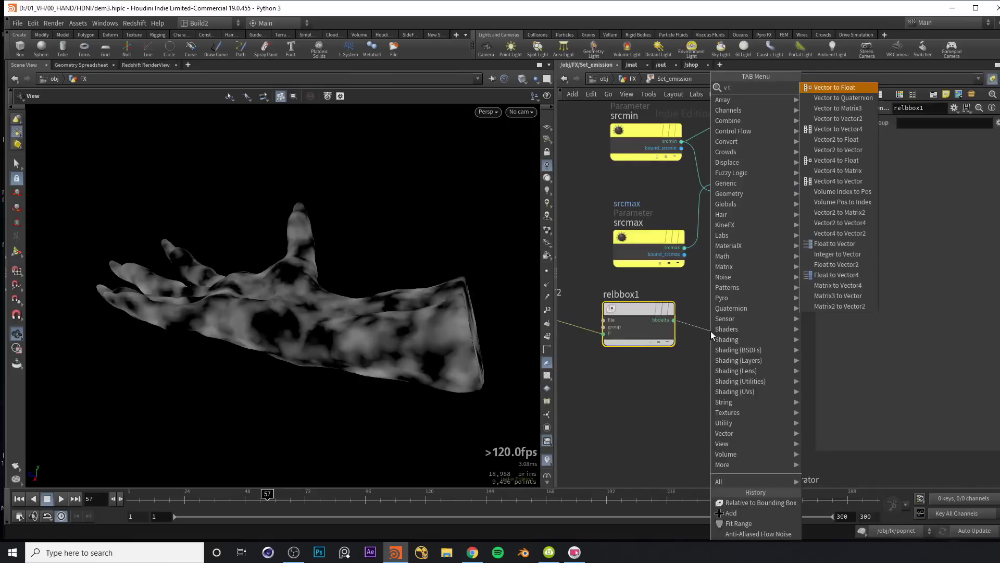
pyautogui.press('Return')
pyautogui.moveTo(744, 289); pyautogui.dragTo(687, 292, button='middle')
pyautogui.moveTo(714, 335); pyautogui.dragTo(689, 314)
# Step: Check the hand's lengthwise axis and connect vectofloat1's third output to a new Ramp Parameter node
pyautogui.moveTo(399, 312); pyautogui.dragTo(360, 323)
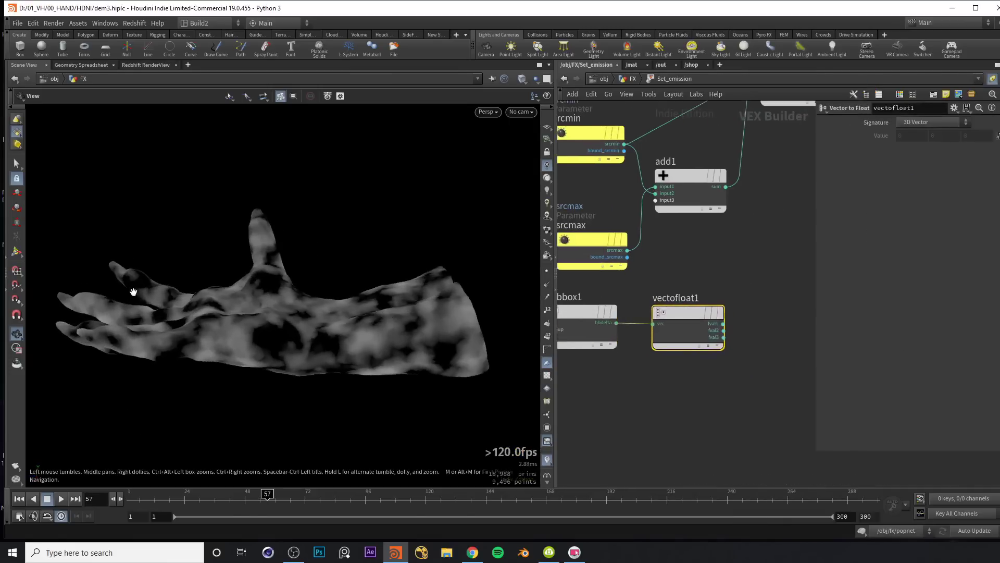
pyautogui.moveTo(60, 457); pyautogui.dragTo(100, 400)
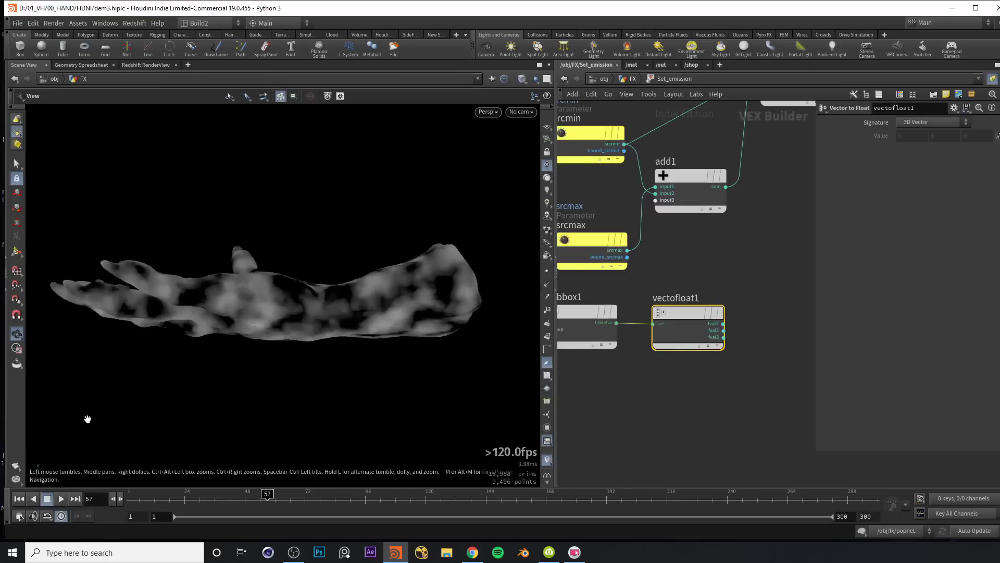
pyautogui.click(679, 389)
pyautogui.moveTo(225, 287); pyautogui.dragTo(311, 307)
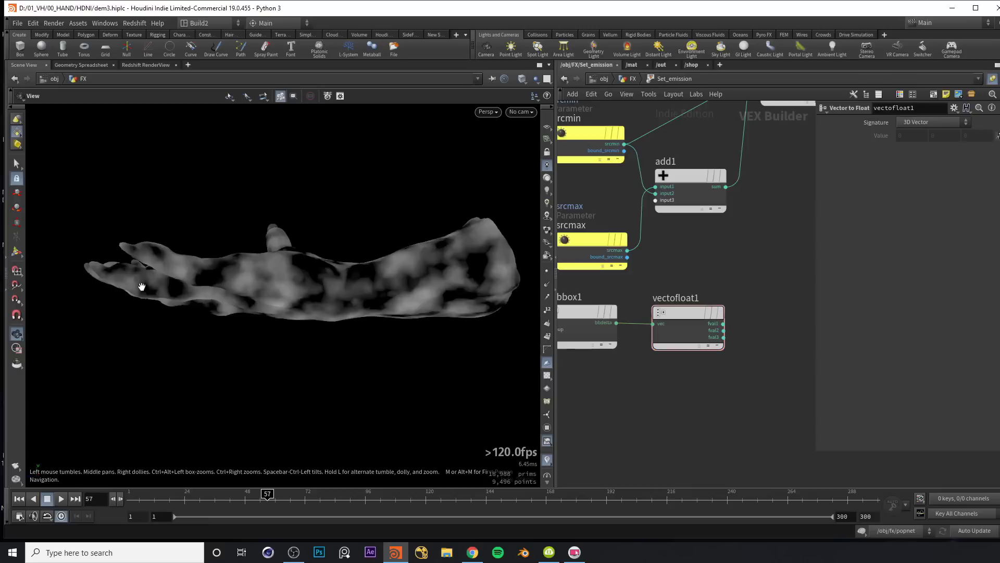
pyautogui.scroll(2, 804, 354)
pyautogui.scroll(-1, 713, 338)
pyautogui.moveTo(710, 336); pyautogui.dragTo(679, 332, button='middle')
pyautogui.click(662, 328)
pyautogui.press('Tab')
pyautogui.write('ramp')
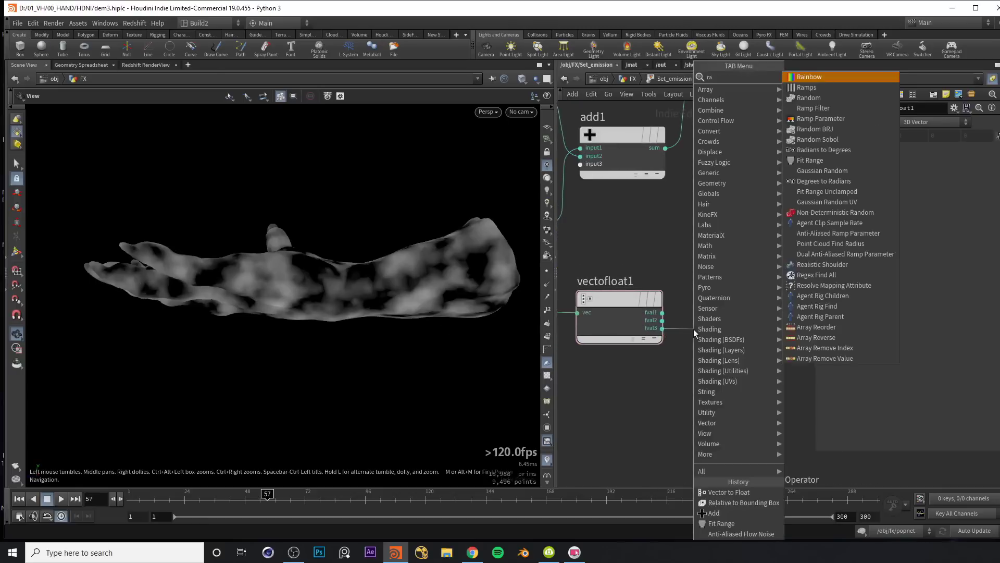
pyautogui.press('Down')
pyautogui.press('Down')
pyautogui.press('Return')
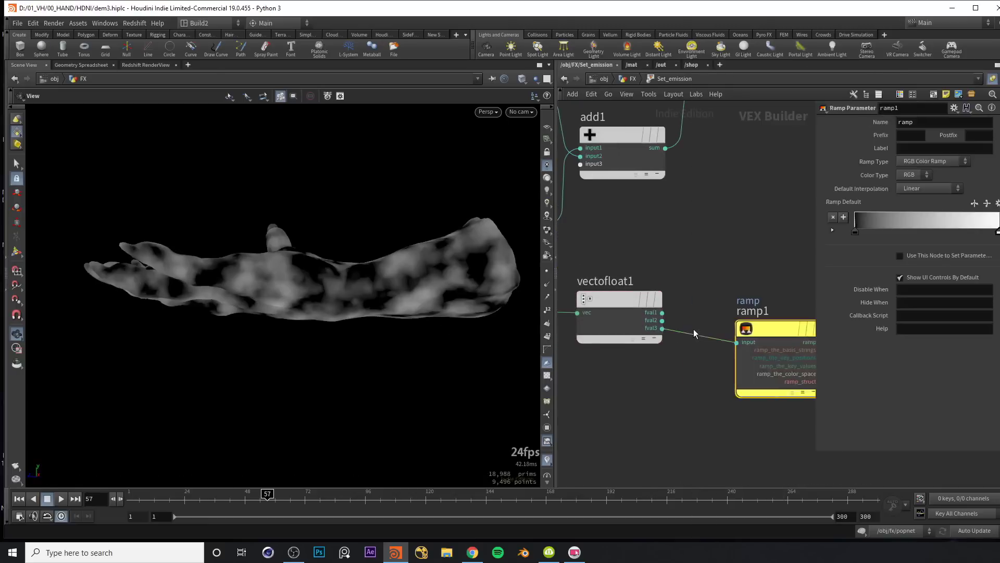
# Step: Insert a Multiply node between fit2 and the geometry output, and feed the ramp's output into its second input
pyautogui.moveTo(774, 323); pyautogui.dragTo(691, 336, button='middle')
pyautogui.scroll(-2, 690, 336)
pyautogui.moveTo(698, 266); pyautogui.dragTo(701, 330, button='middle')
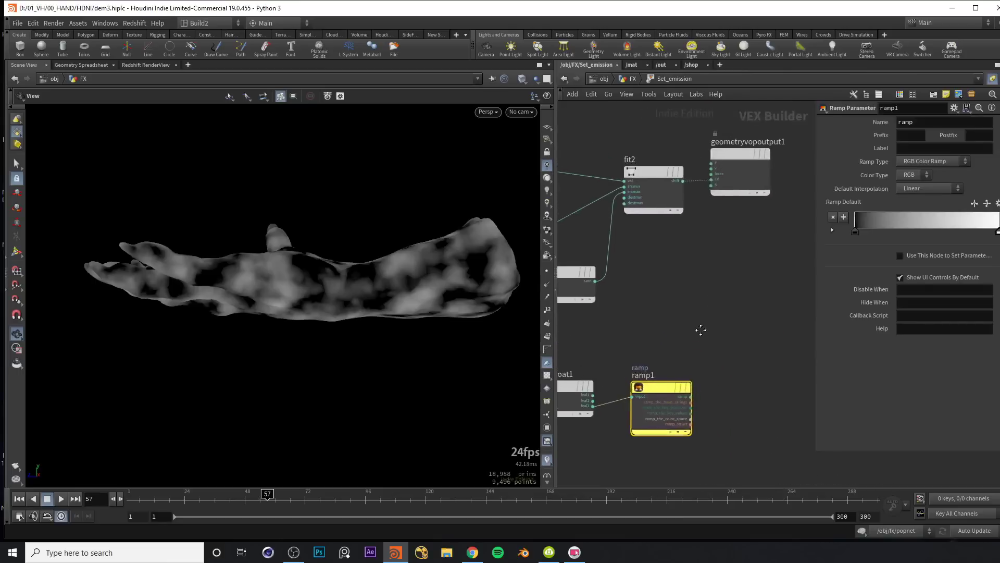
pyautogui.click(709, 185)
pyautogui.press('Tab')
pyautogui.write('mu')
pyautogui.press('Return')
pyautogui.click(740, 229)
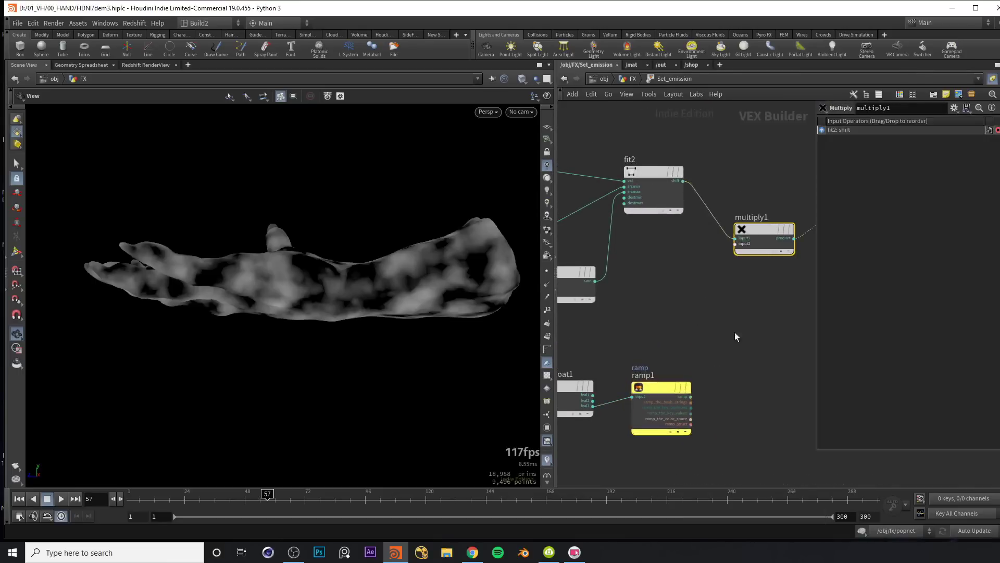
pyautogui.click(691, 396)
pyautogui.click(736, 243)
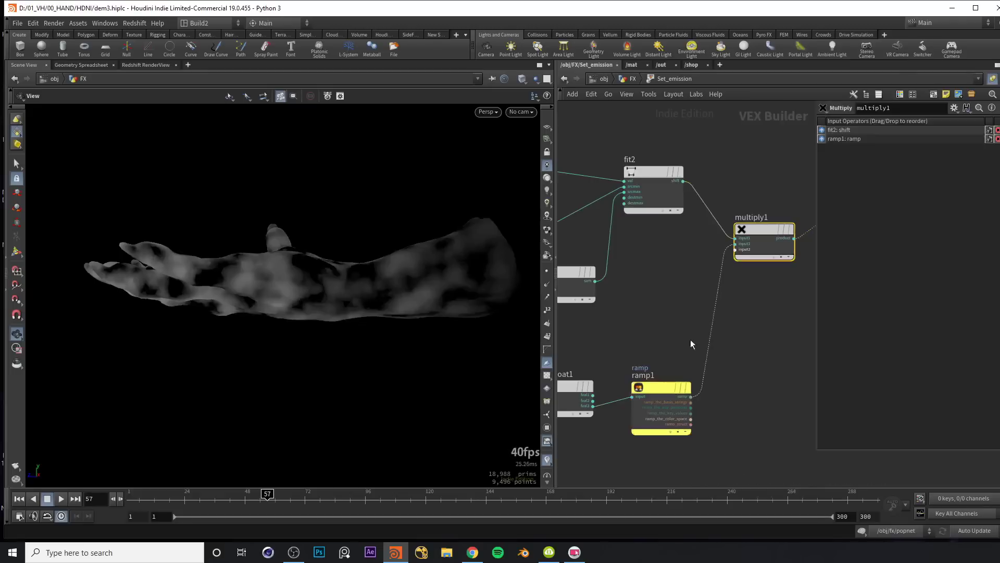
# Step: Change ramp1's ramp type to Spline Ramp (float)
pyautogui.click(658, 386)
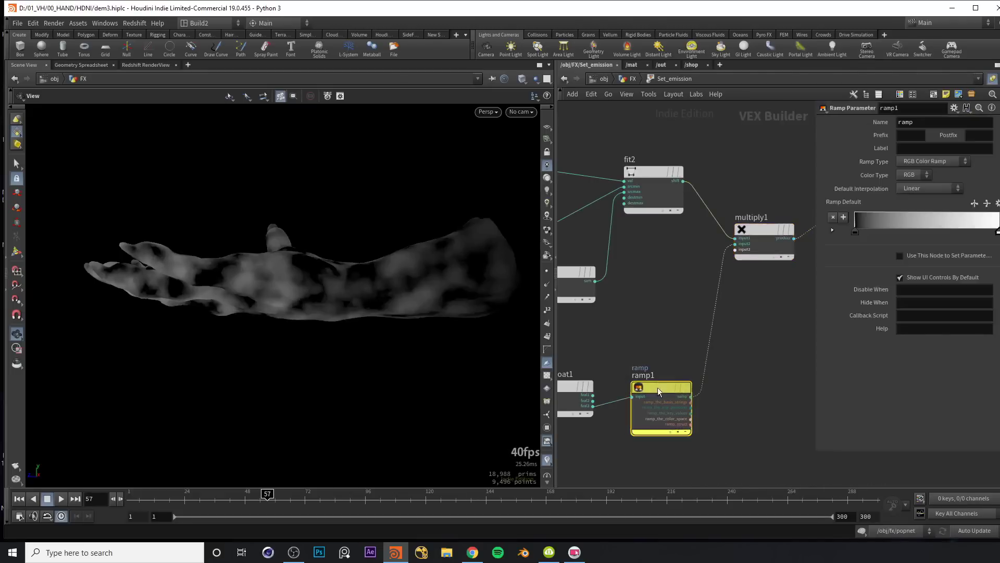
pyautogui.click(923, 164)
pyautogui.click(928, 182)
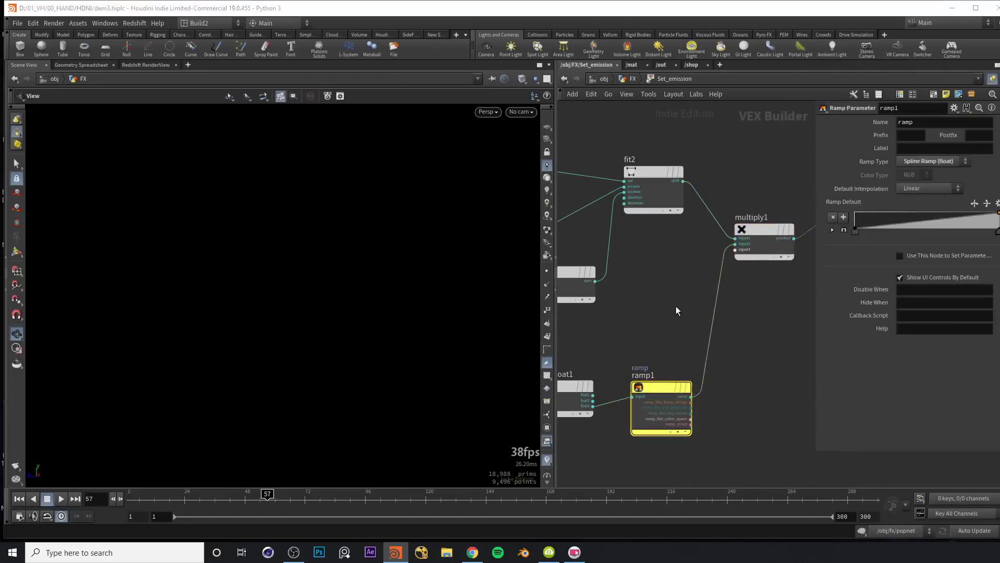
# Step: Return to the FX network and raise the second point of Set_emission's ramp to a value of 1
pyautogui.press('u')
pyautogui.scroll(-3, 859, 381)
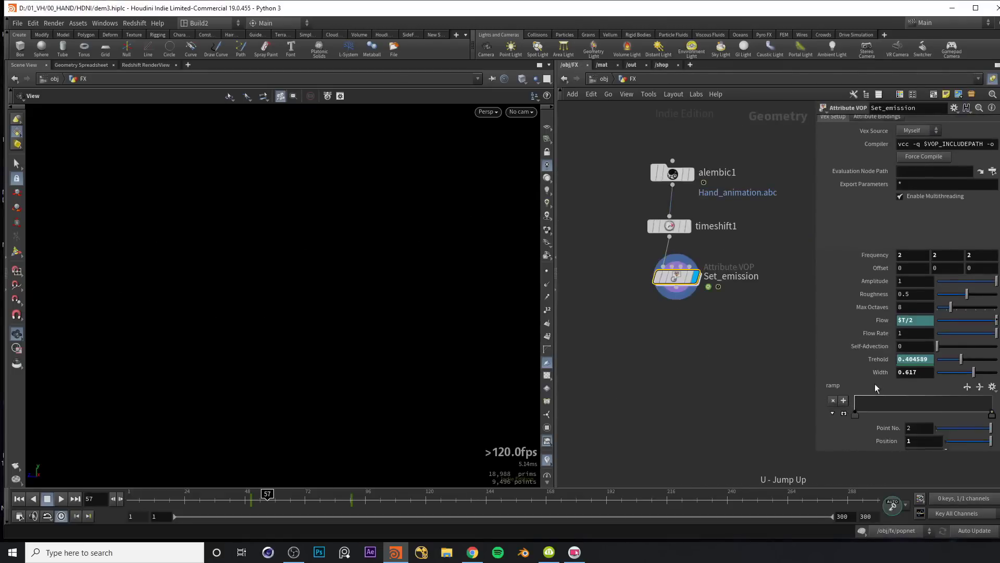
pyautogui.moveTo(992, 388); pyautogui.dragTo(993, 374)
pyautogui.moveTo(412, 292); pyautogui.dragTo(276, 260)
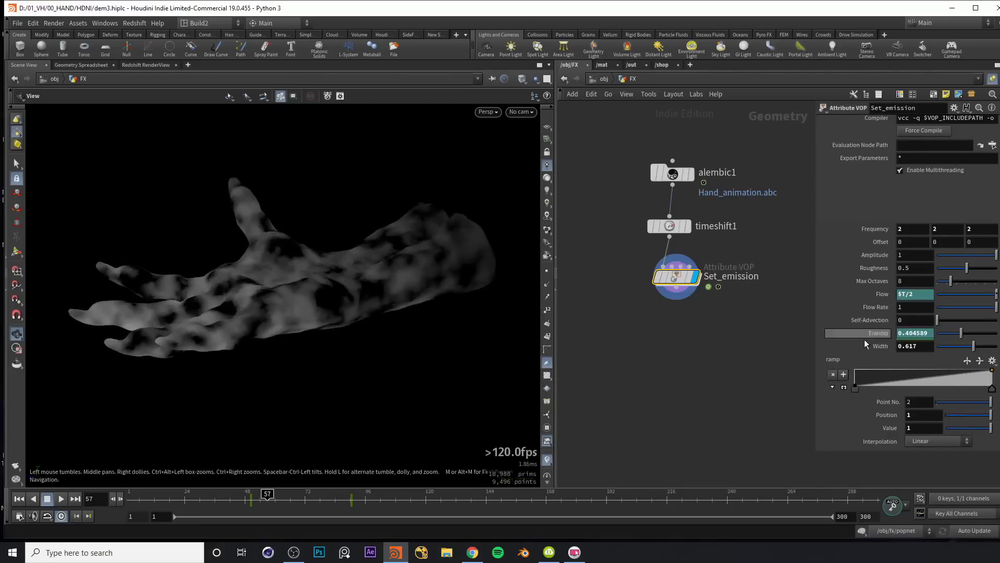
# Step: Reverse Set_emission's ramp, move its first point to position 0.209 and pull its second point inward to shorten the falloff
pyautogui.click(979, 361)
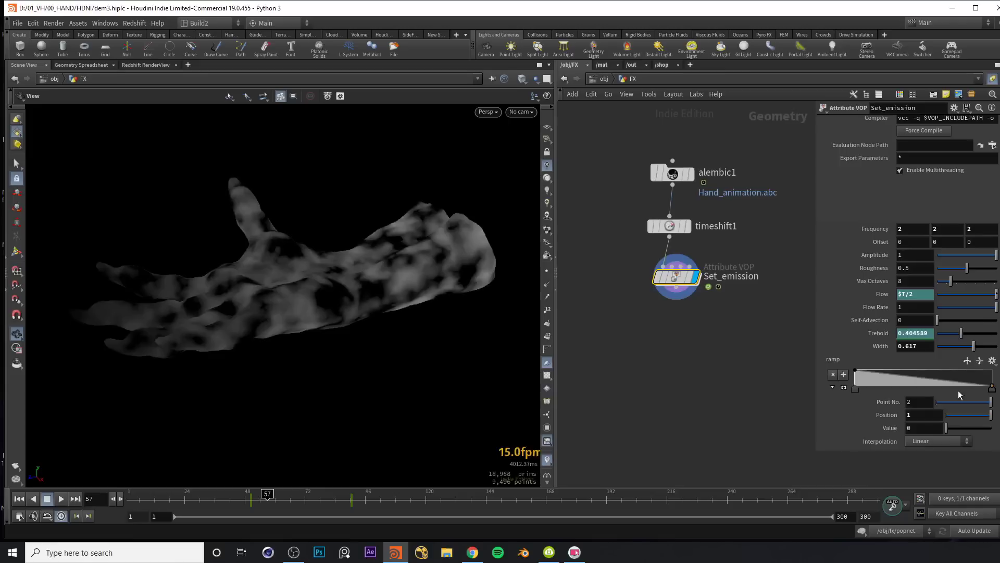
pyautogui.moveTo(990, 388); pyautogui.dragTo(939, 395)
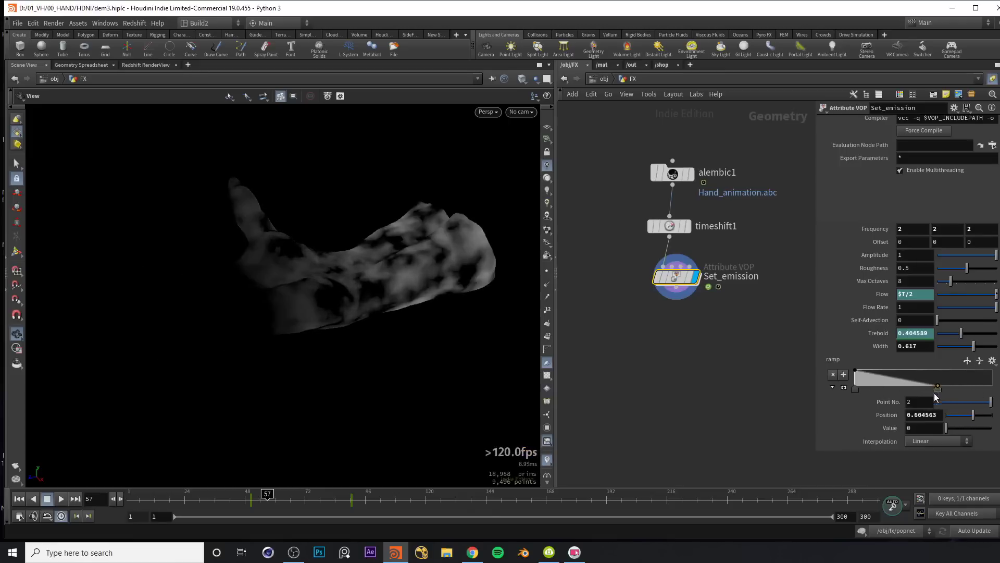
pyautogui.moveTo(855, 389); pyautogui.dragTo(890, 389)
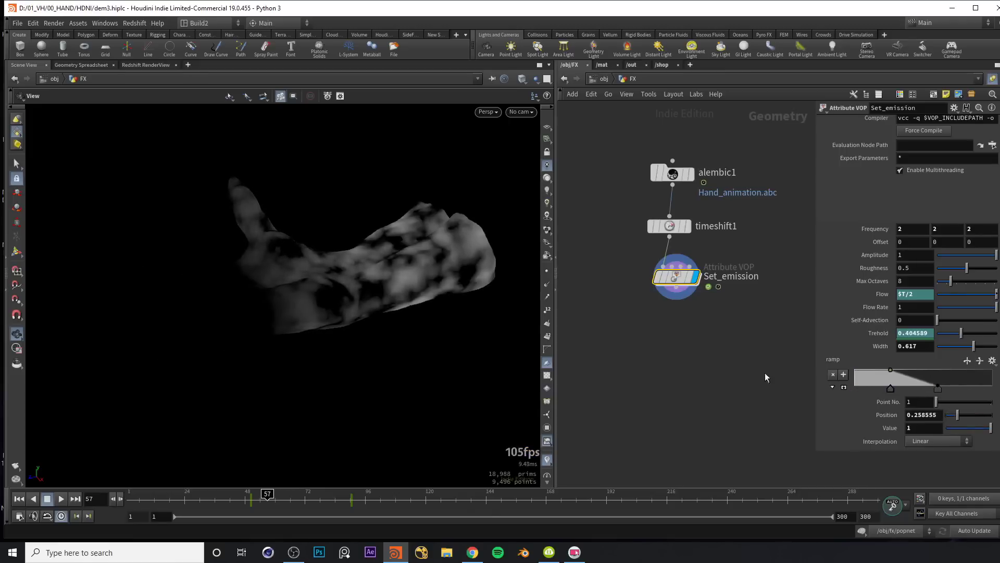
pyautogui.moveTo(313, 297); pyautogui.dragTo(343, 301)
pyautogui.moveTo(939, 394); pyautogui.dragTo(884, 391)
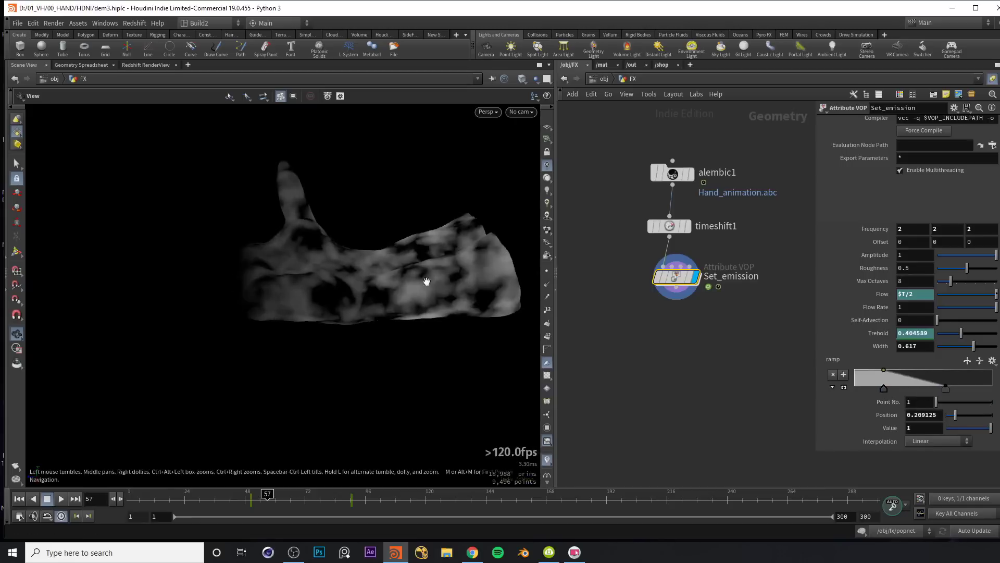
# Step: Shorten the falloff of Set_emission's ramp slightly by moving its second point to position 0.654
pyautogui.moveTo(520, 297); pyautogui.dragTo(319, 290)
pyautogui.moveTo(948, 391); pyautogui.dragTo(945, 391)
pyautogui.moveTo(677, 283); pyautogui.dragTo(680, 259, button='middle')
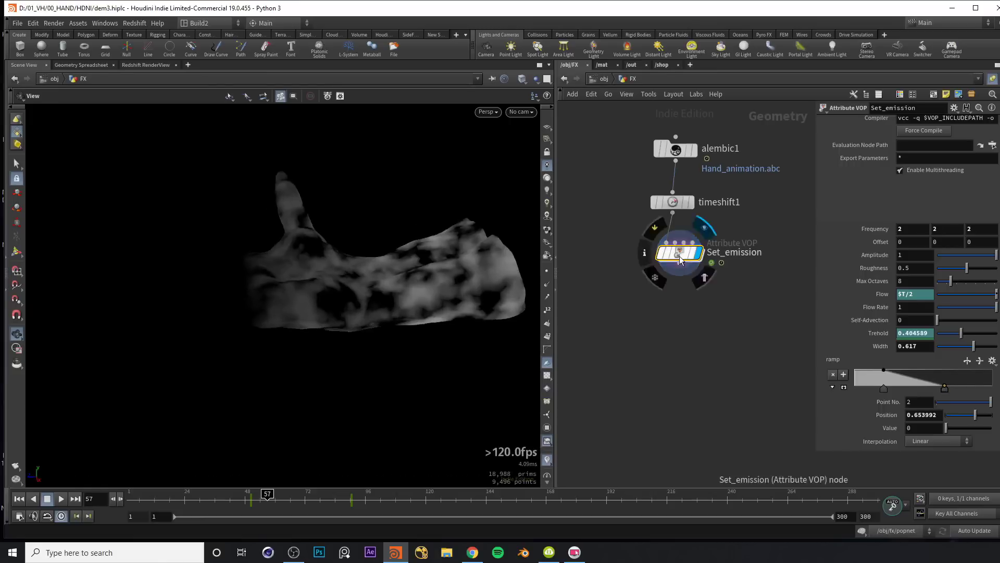
# Step: Add a Rest Position node after Set_emission to store the rest attribute
pyautogui.press('Tab')
pyautogui.write('rest')
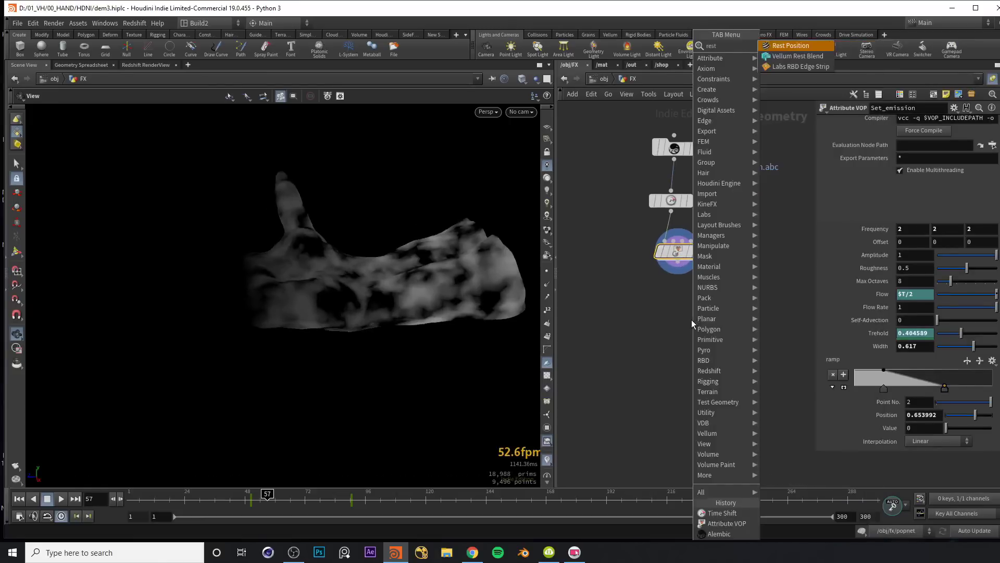
pyautogui.press('Return')
pyautogui.moveTo(330, 289); pyautogui.dragTo(332, 303)
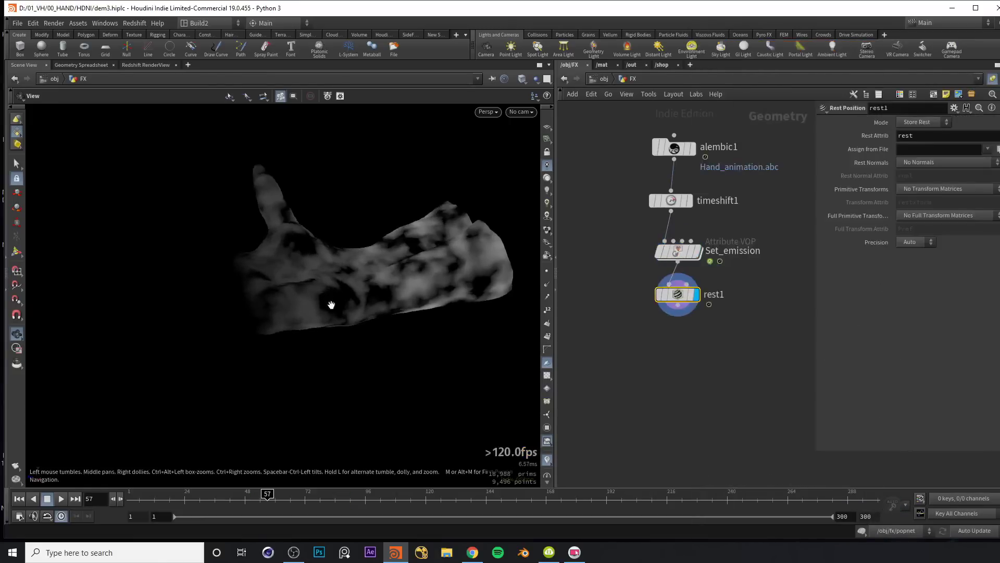
pyautogui.moveTo(676, 297); pyautogui.dragTo(675, 301)
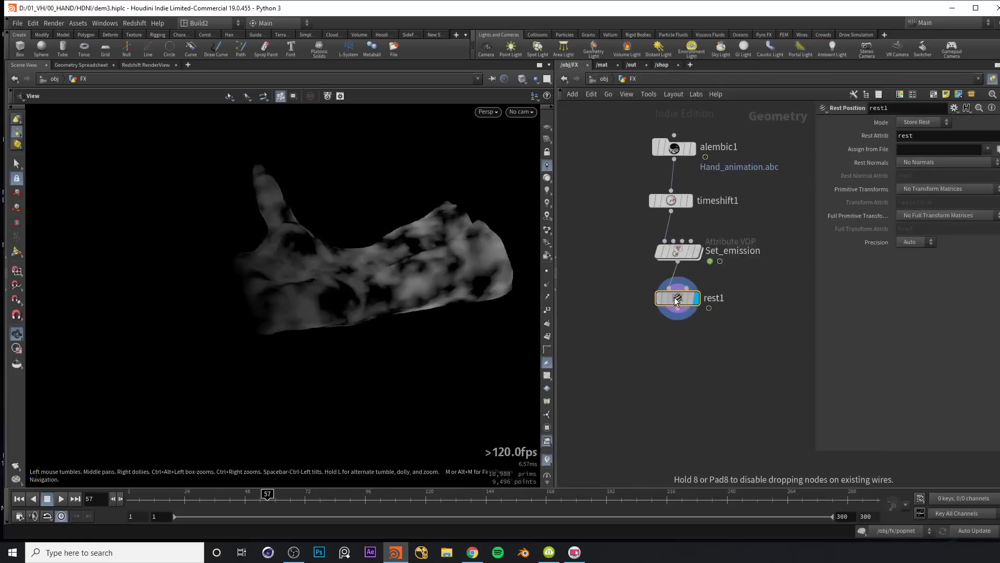
# Step: Add a Null node after rest1 and name it OUT_Source
pyautogui.moveTo(688, 346)
pyautogui.mouseDown(button='middle')
pyautogui.moveTo(687, 326)
pyautogui.moveTo(688, 343)
pyautogui.moveTo(674, 337)
pyautogui.mouseUp(button='middle')
pyautogui.scroll(-2, 675, 337)
pyautogui.press('Tab')
pyautogui.write('nu')
pyautogui.press('Return')
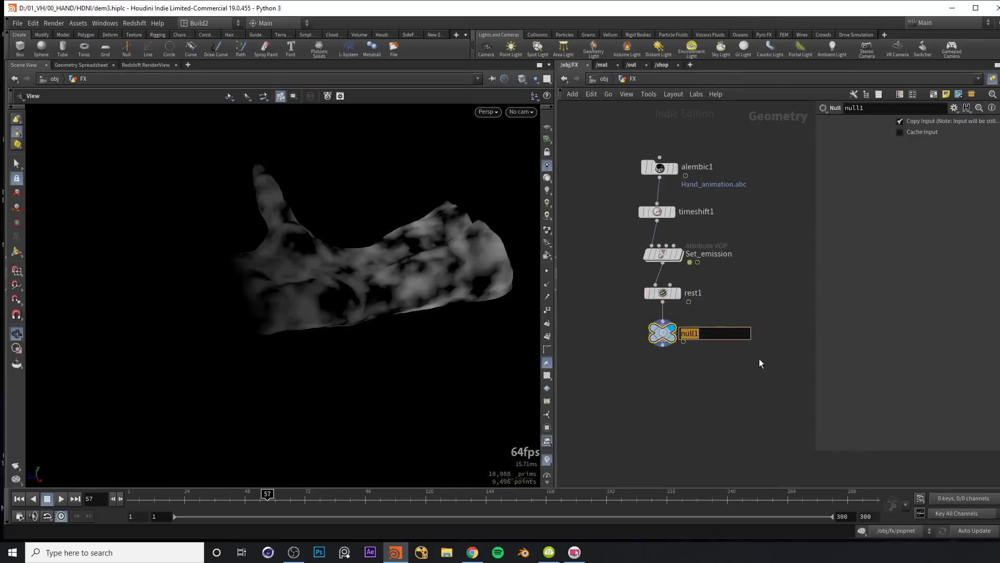
pyautogui.write('OUT_Source')
pyautogui.press('Return')
pyautogui.moveTo(684, 391); pyautogui.dragTo(694, 340, button='middle')
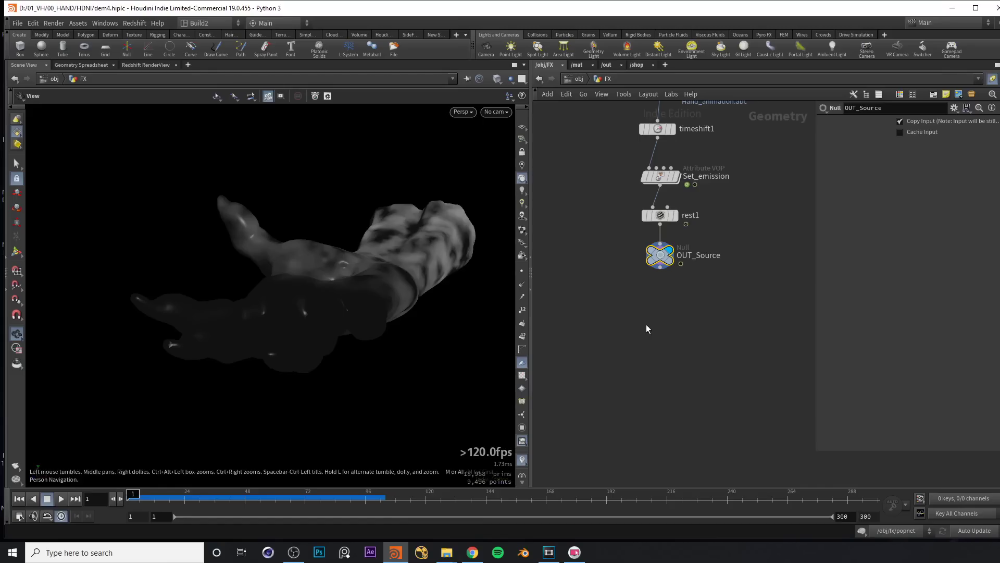
# Step: Add a POP Network below OUT_Source, fed by that null's output
pyautogui.moveTo(646, 324); pyautogui.dragTo(661, 329, button='middle')
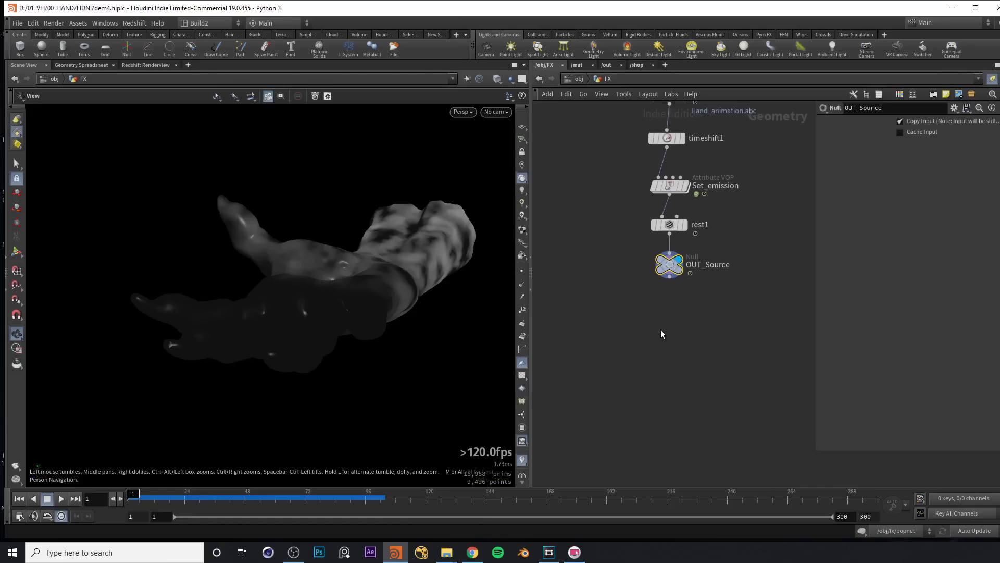
pyautogui.press('Tab')
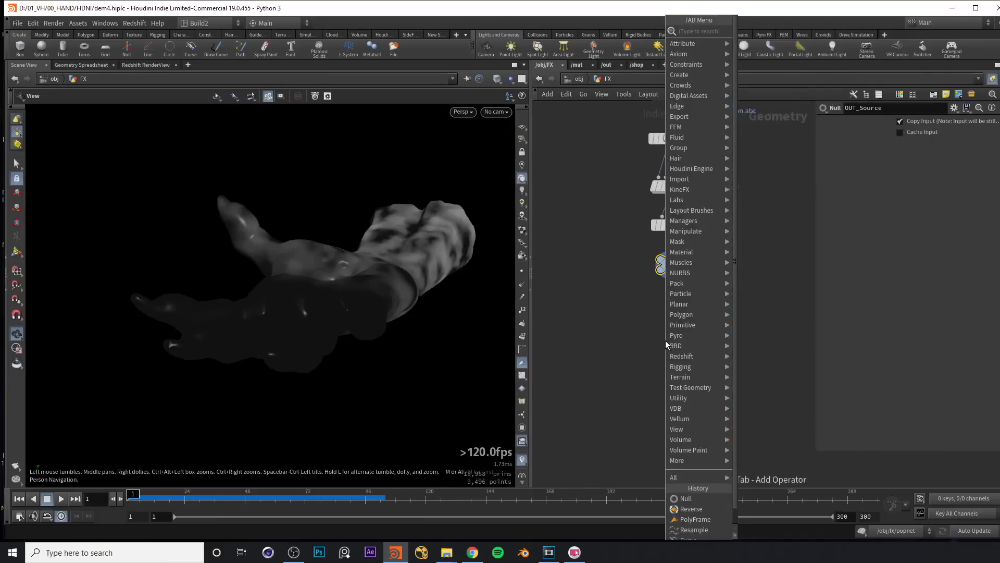
pyautogui.write('popn')
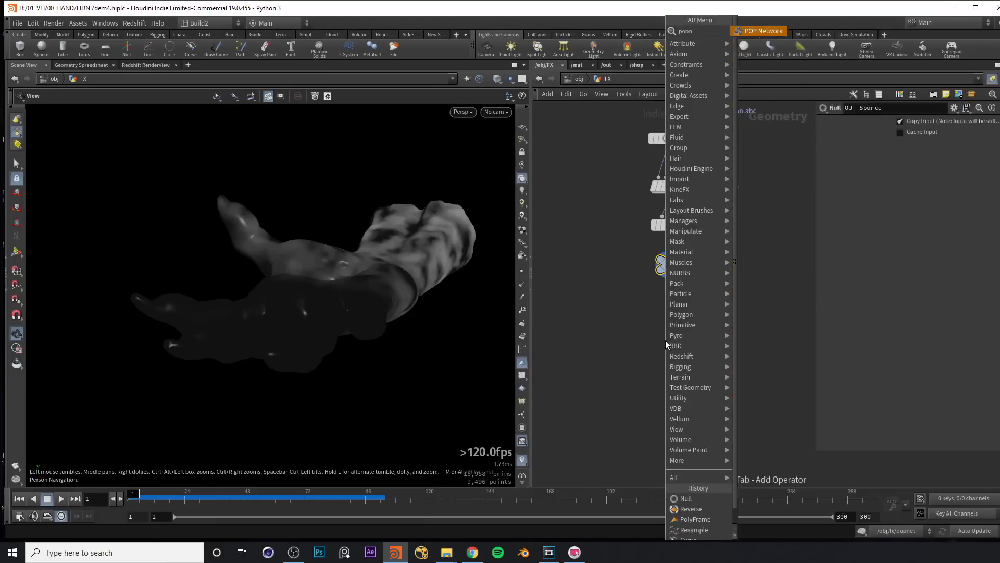
pyautogui.press('Return')
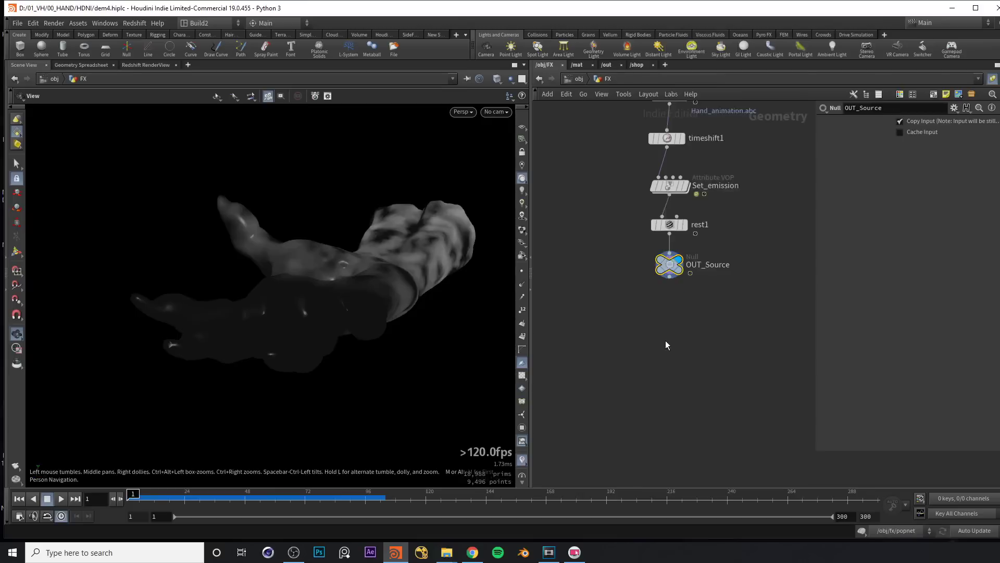
pyautogui.click(667, 332)
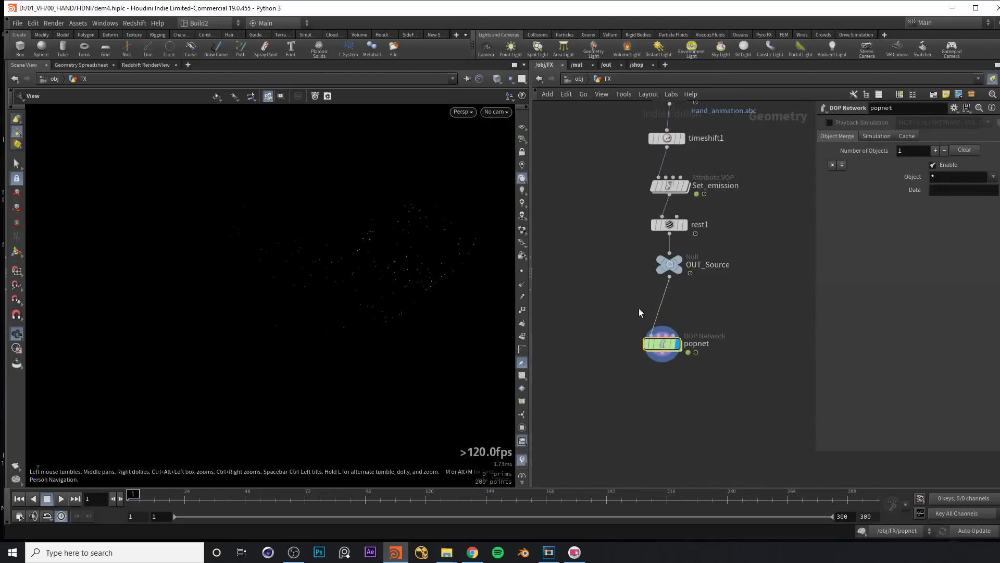
pyautogui.moveTo(613, 311); pyautogui.dragTo(739, 380)
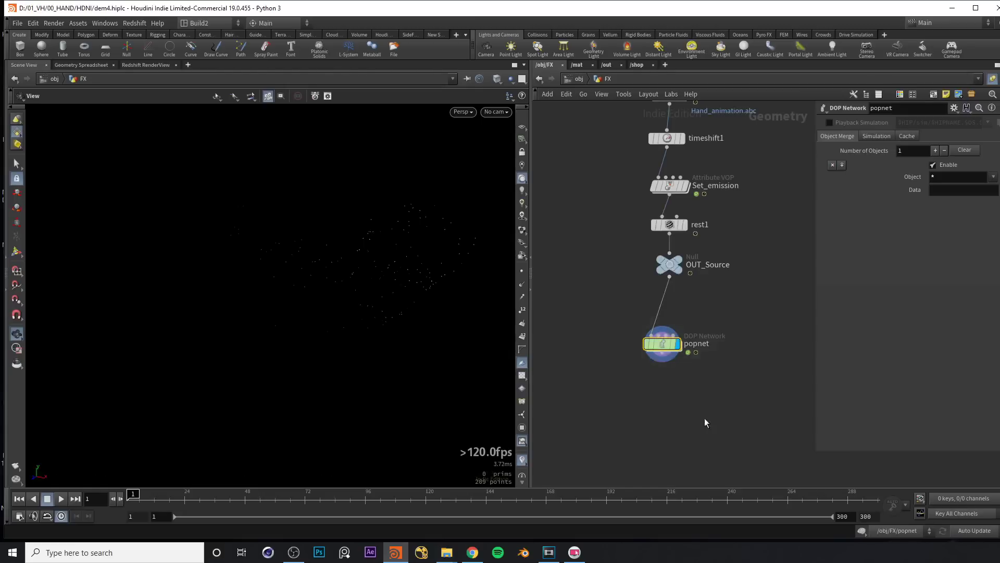
# Step: Play the particle simulation and examine the emission over the hand with point display switched on temporarily, then rewind to the first frame
pyautogui.moveTo(608, 388); pyautogui.dragTo(601, 348, button='middle')
pyautogui.press('Up')
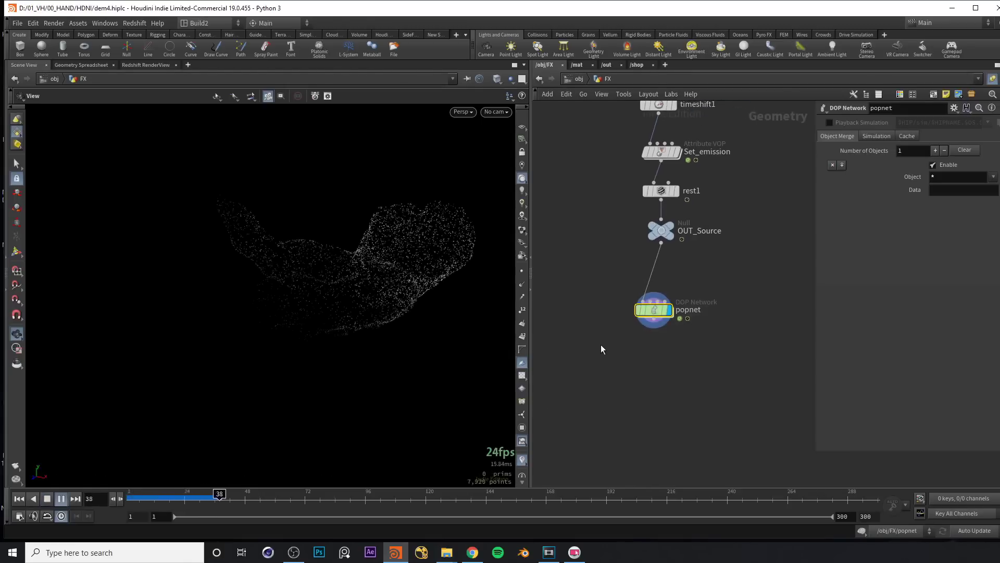
pyautogui.press('Up')
pyautogui.moveTo(333, 275); pyautogui.dragTo(321, 295)
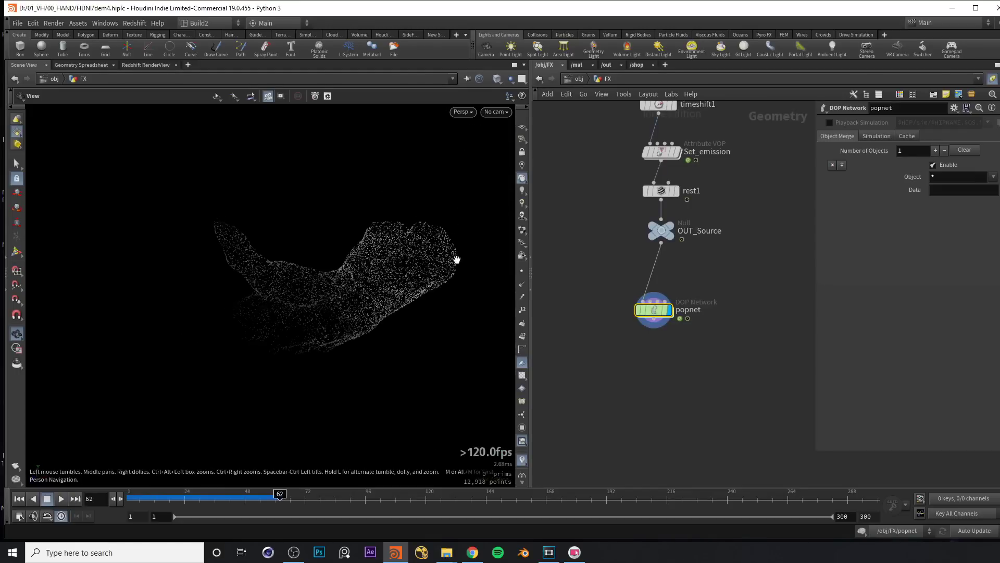
pyautogui.click(522, 271)
pyautogui.moveTo(237, 322); pyautogui.dragTo(298, 313)
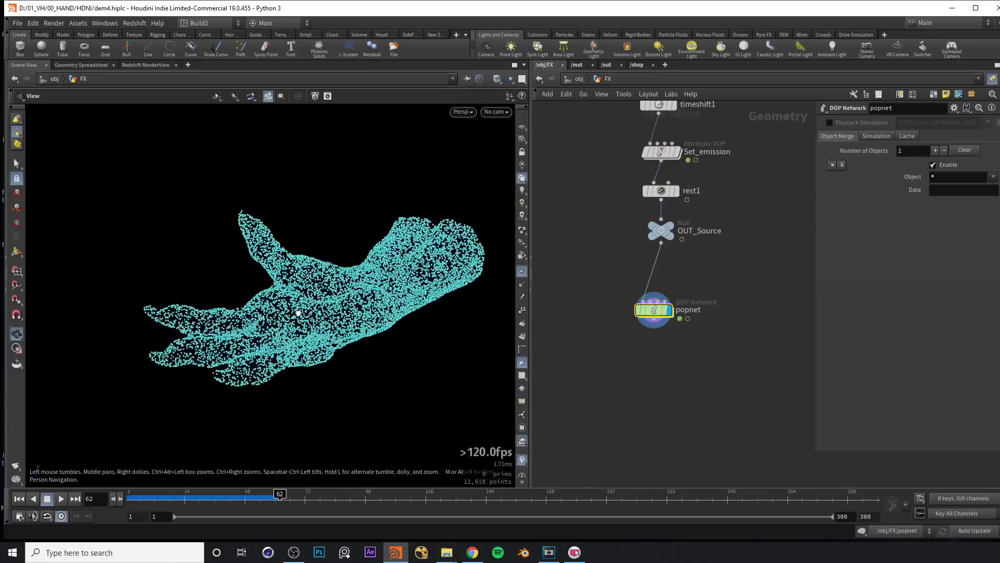
pyautogui.click(523, 272)
pyautogui.hotkey('ctrl', 'Up')
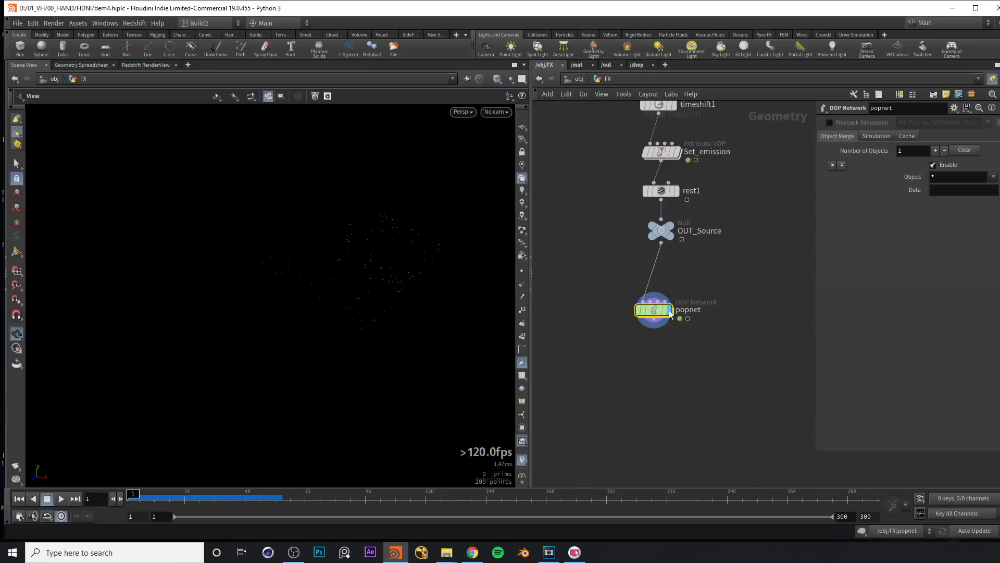
# Step: Enter the POP network, move source_first_input well above the merge node and turn off its guide display
pyautogui.moveTo(656, 312); pyautogui.dragTo(672, 298)
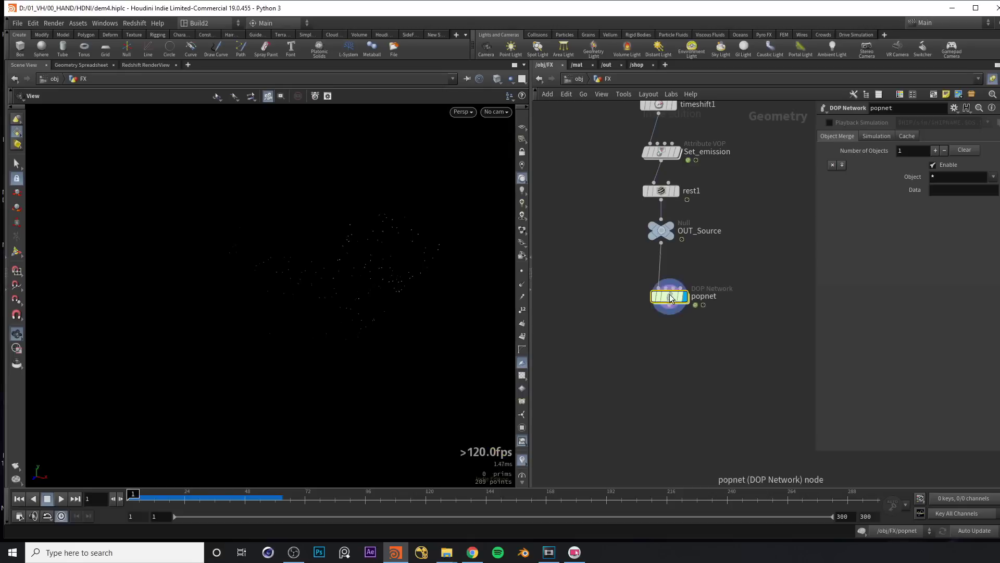
pyautogui.doubleClick(669, 297)
pyautogui.moveTo(672, 255); pyautogui.dragTo(674, 137)
pyautogui.moveTo(622, 172); pyautogui.dragTo(617, 244, button='middle')
pyautogui.click(670, 210)
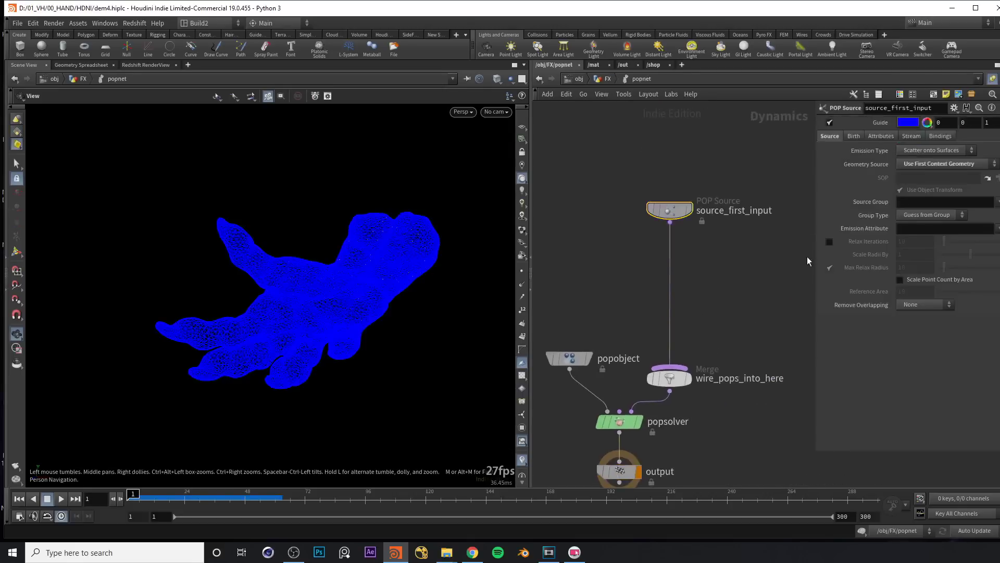
pyautogui.click(830, 123)
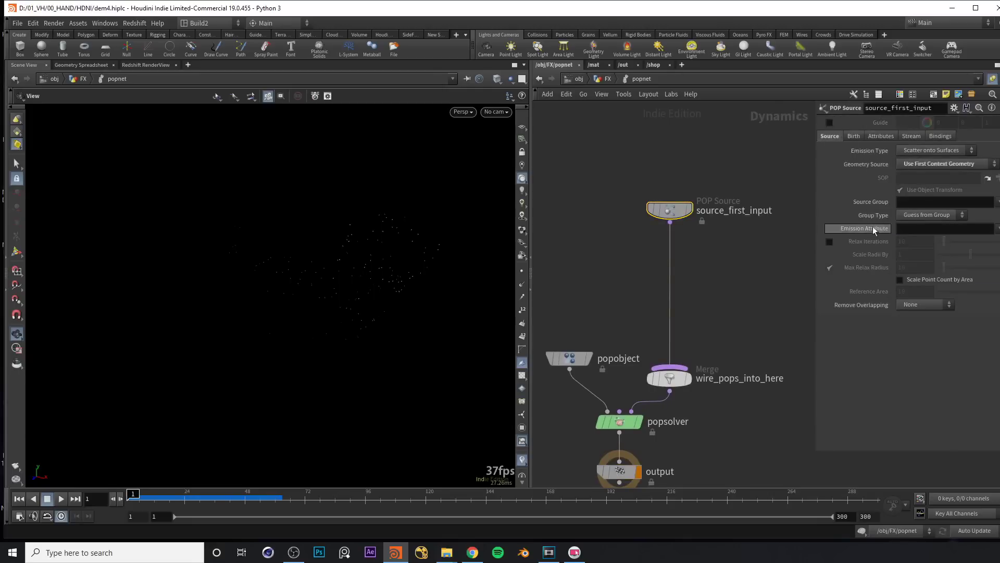
# Step: Set source_first_input's emission attribute to Cd and scale the point count by area with a reference area of 1
pyautogui.click(907, 233)
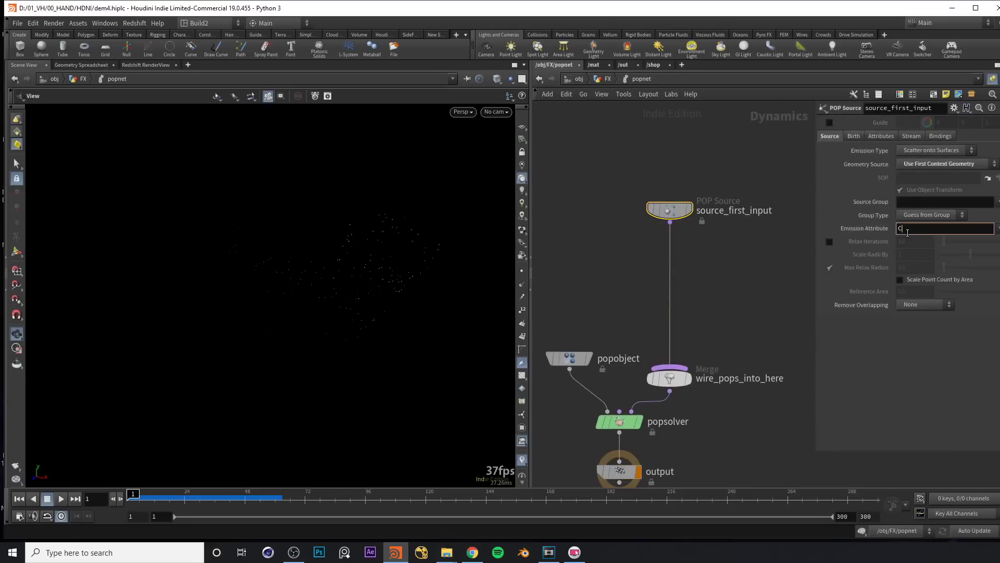
pyautogui.press('Return')
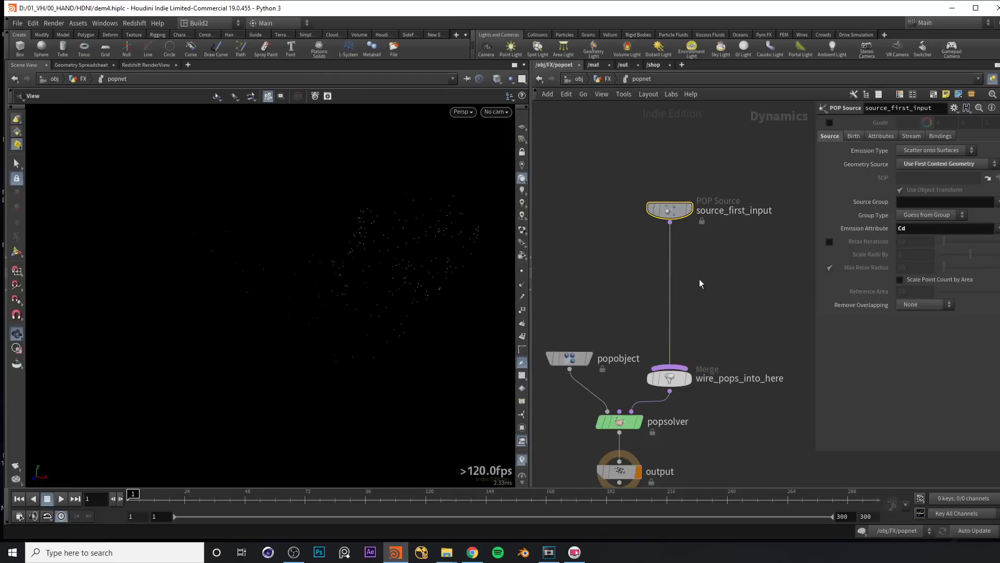
pyautogui.click(901, 280)
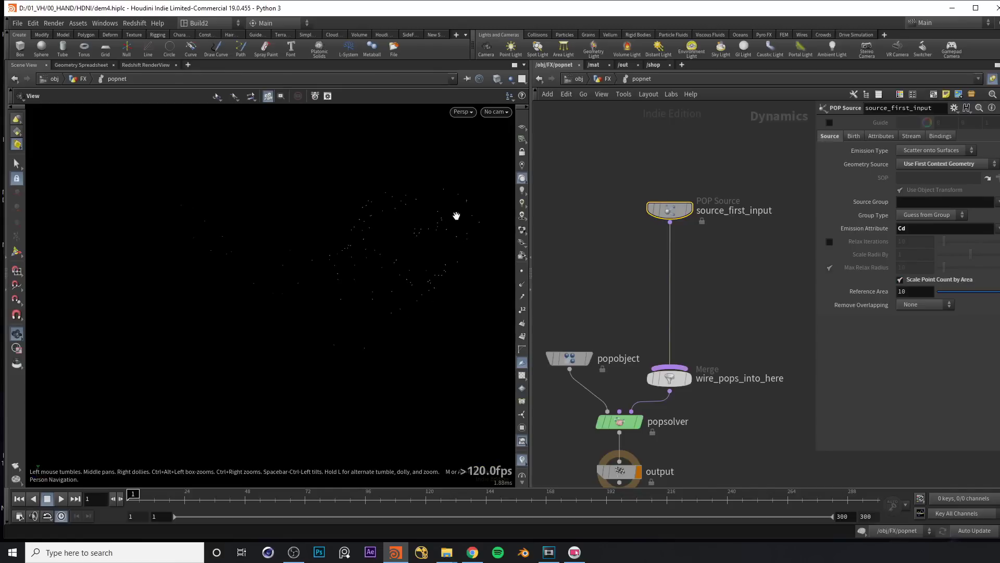
pyautogui.write('1')
pyautogui.press('Return')
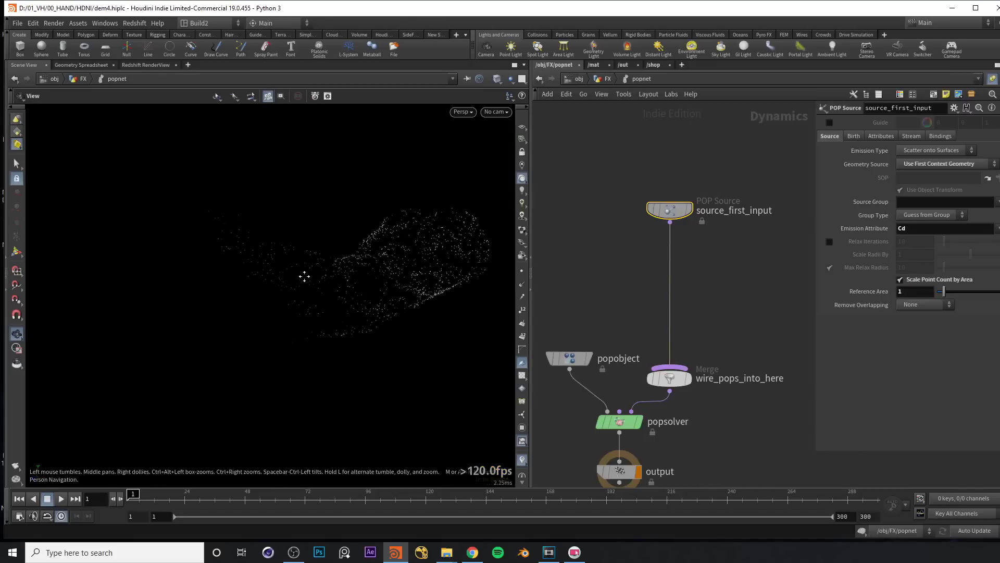
# Step: Play the simulation and examine how densely the particles cover the forearm and hand, with and without point display
pyautogui.press('Up')
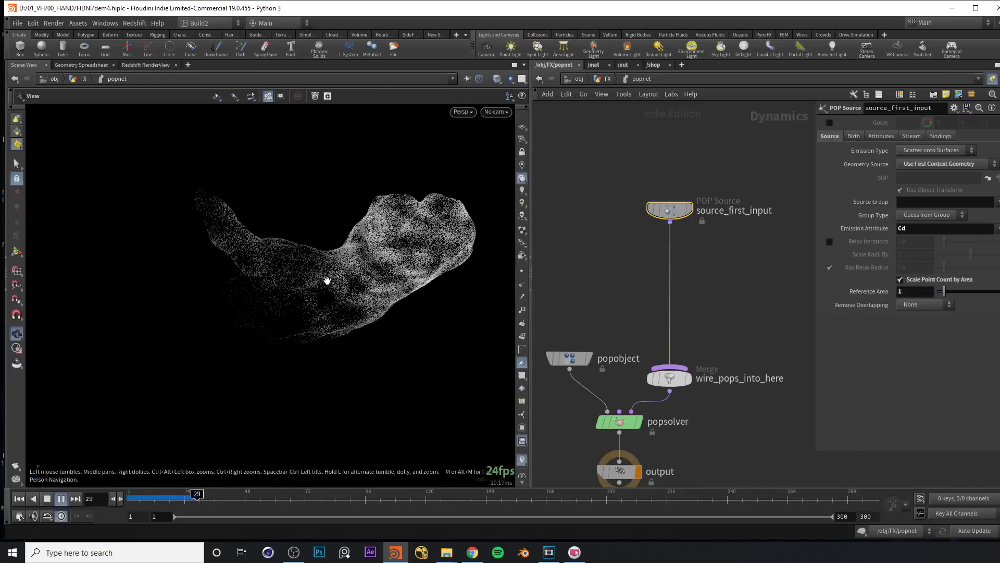
pyautogui.press('Up')
pyautogui.moveTo(339, 286); pyautogui.dragTo(445, 245)
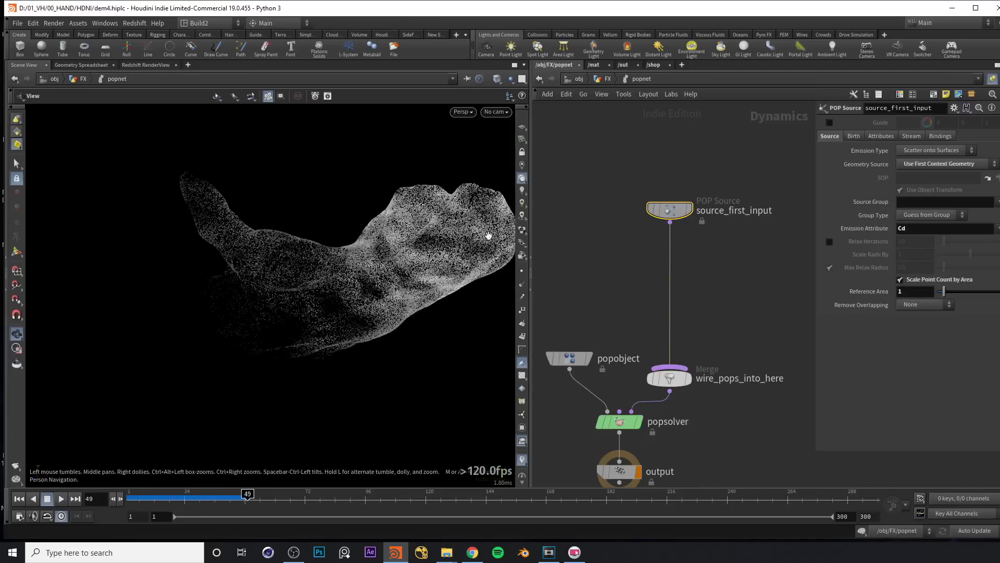
pyautogui.click(522, 271)
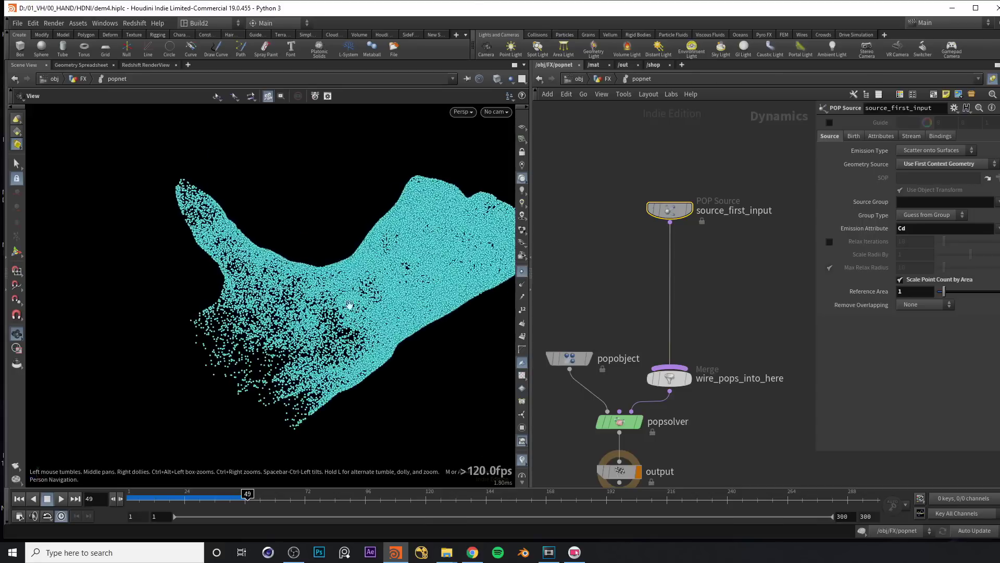
pyautogui.press('Up')
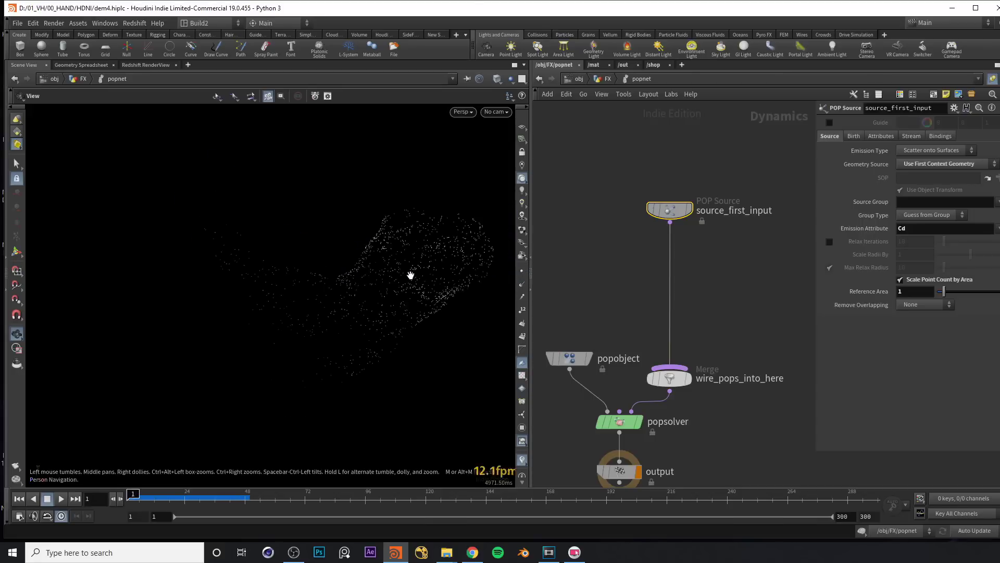
pyautogui.press('Up')
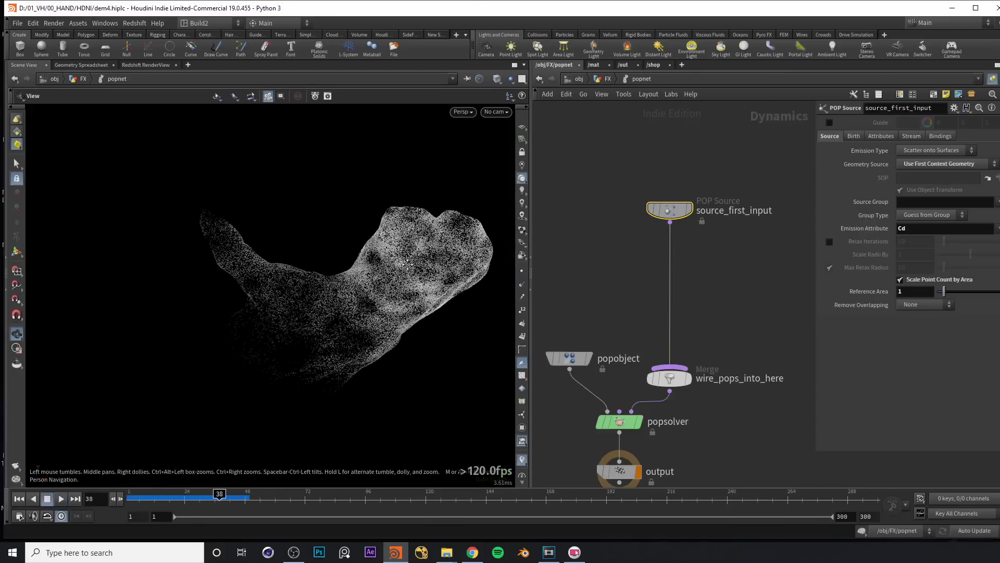
# Step: Set the life expectancy of source_first_input's particles to 6
pyautogui.click(853, 136)
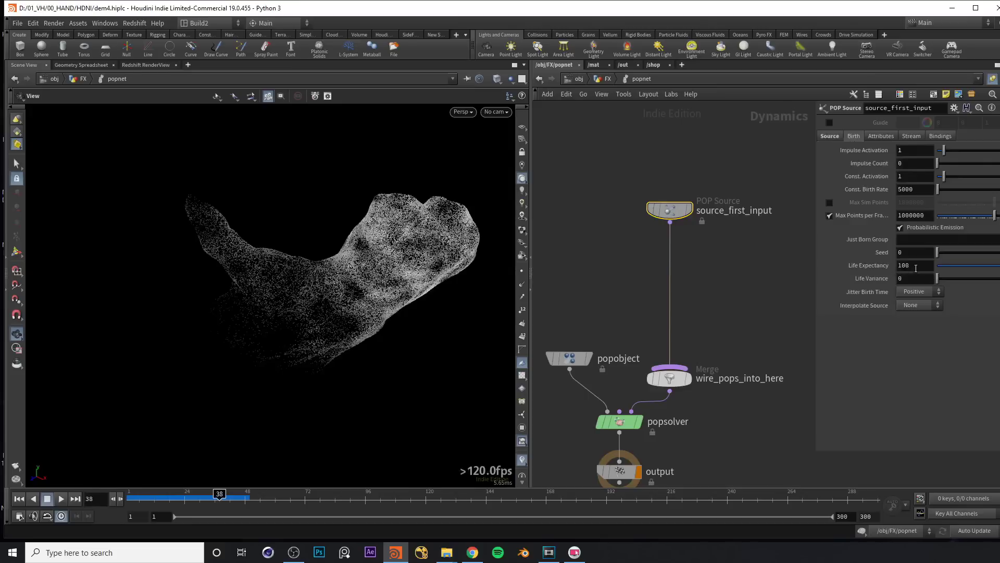
pyautogui.moveTo(893, 268); pyautogui.dragTo(840, 278)
pyautogui.write('6')
pyautogui.press('Return')
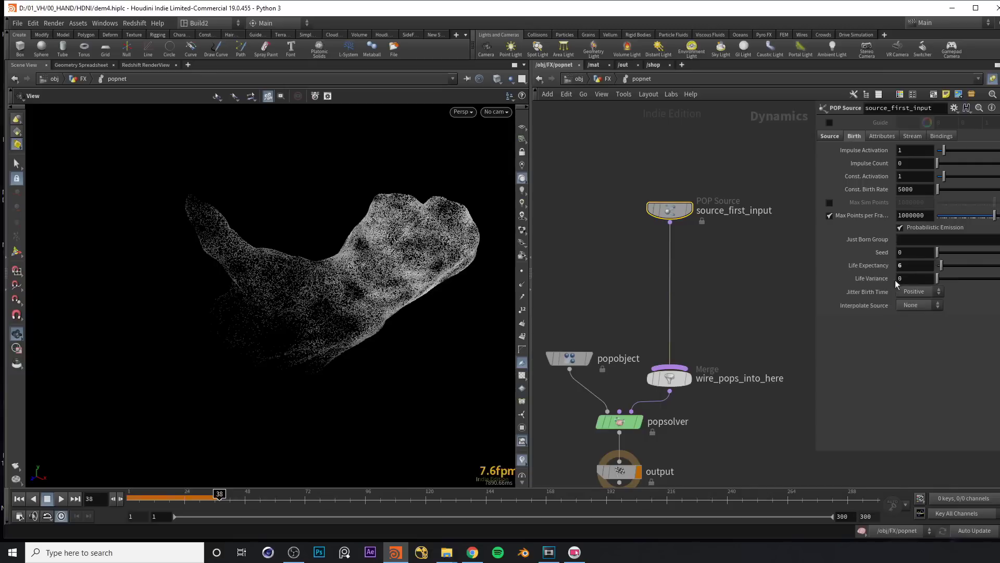
# Step: Link the source's life variance to life expectancy with the expression ch("life")/3, and replay the simulation from the start
pyautogui.rightClick(876, 267)
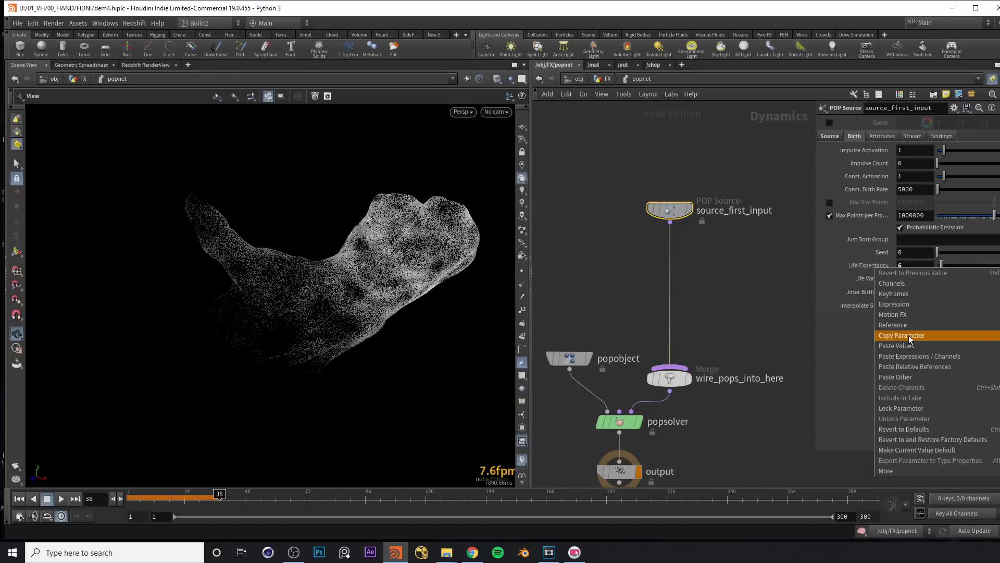
pyautogui.click(911, 337)
pyautogui.rightClick(880, 277)
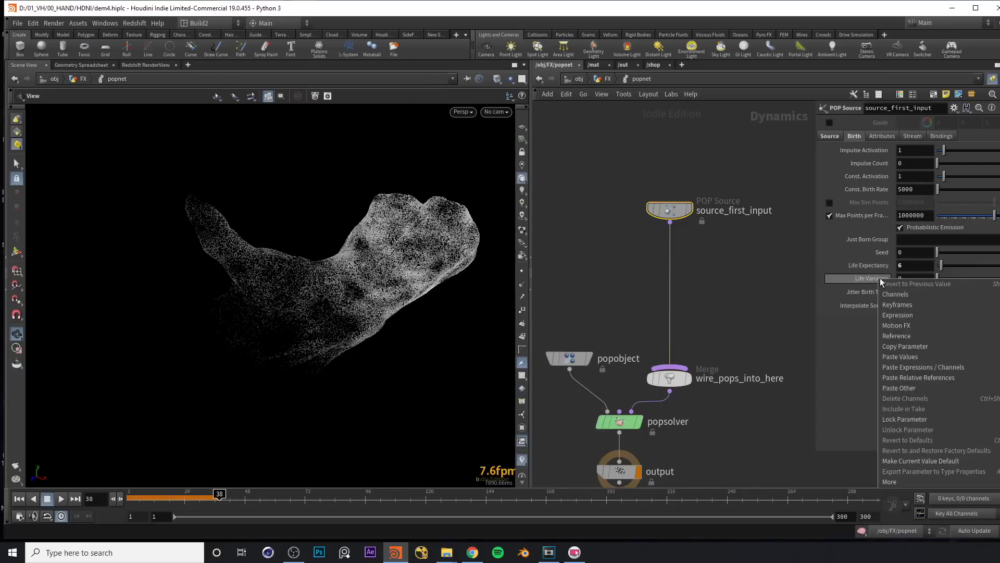
pyautogui.click(937, 380)
pyautogui.click(948, 281)
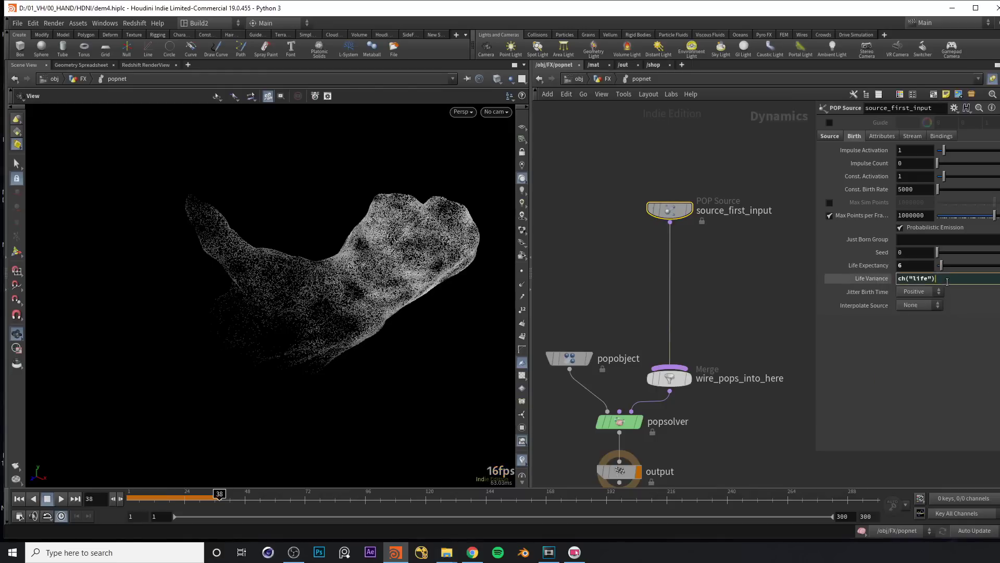
pyautogui.write('/3')
pyautogui.press('Return')
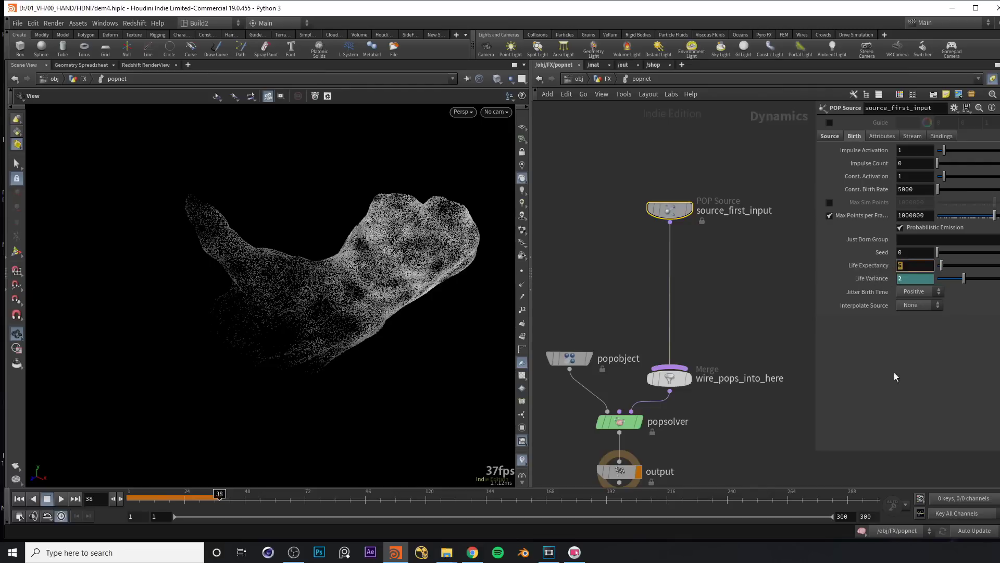
pyautogui.hotkey('ctrl', 'Up')
pyautogui.press('Up')
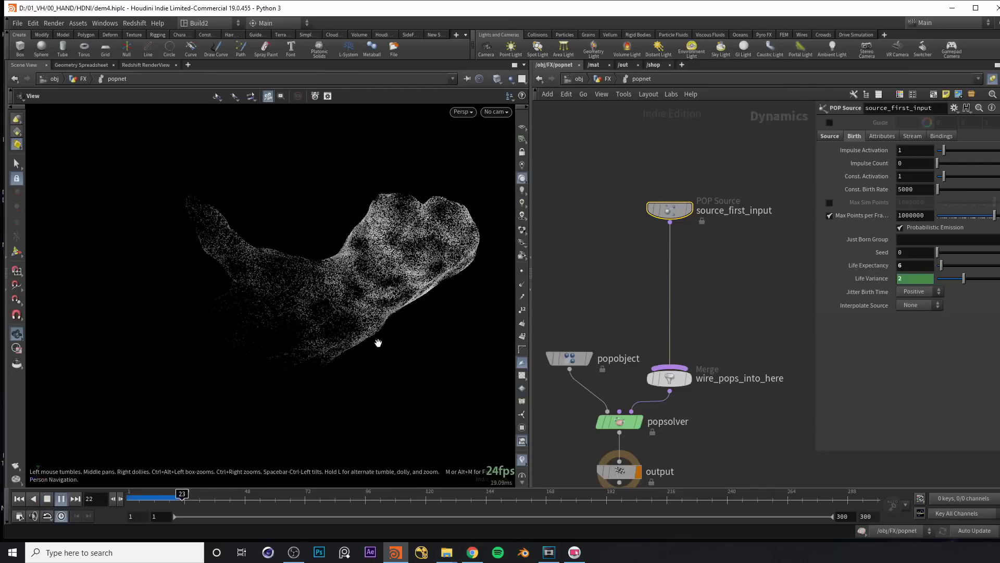
# Step: Examine the particle emission over the hand from the start frame and review source_first_input's source settings
pyautogui.press('Up')
pyautogui.moveTo(446, 274); pyautogui.dragTo(364, 290)
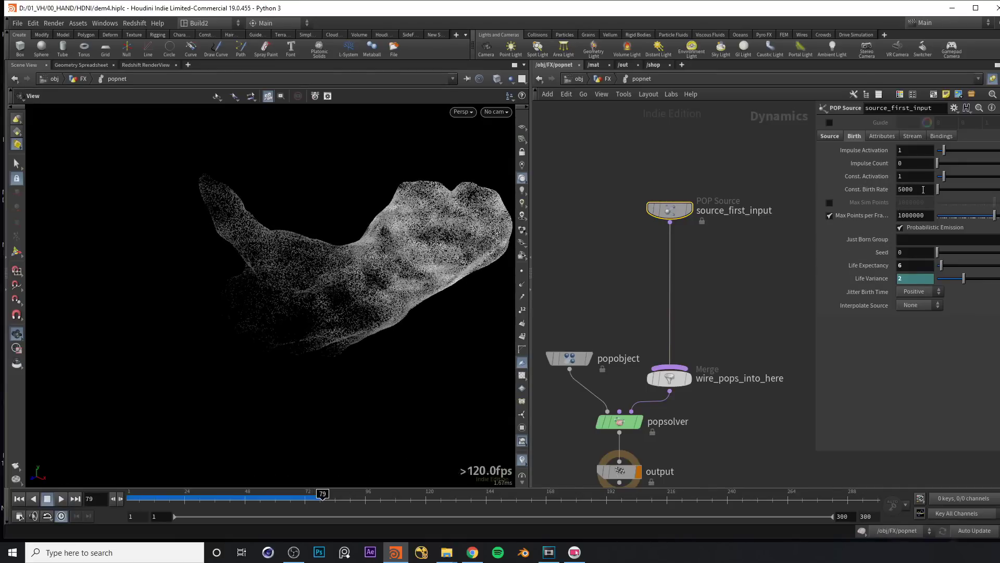
pyautogui.click(830, 135)
pyautogui.moveTo(660, 156); pyautogui.dragTo(676, 151, button='middle')
pyautogui.moveTo(641, 160); pyautogui.dragTo(754, 245)
pyautogui.moveTo(637, 272); pyautogui.dragTo(648, 223, button='middle')
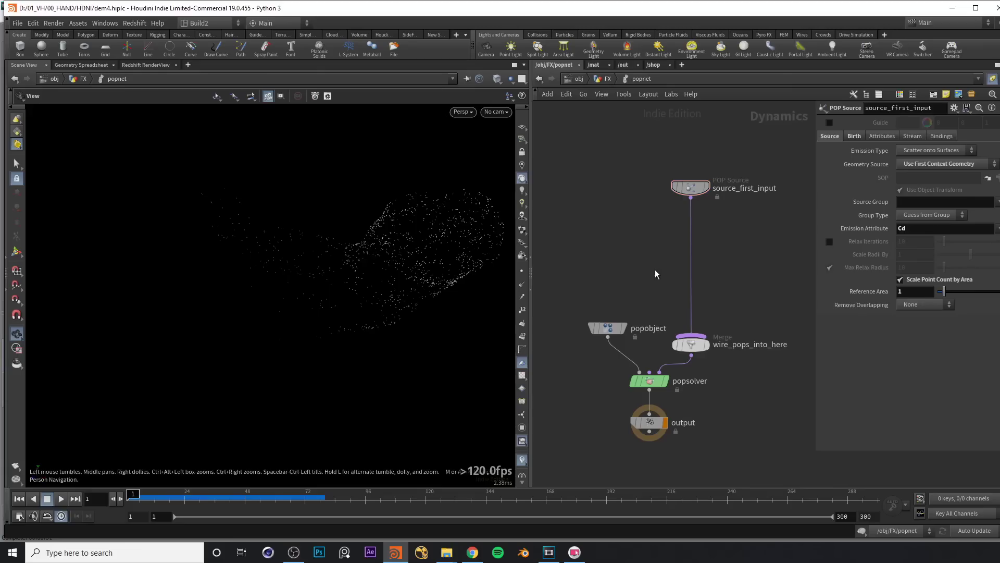
pyautogui.moveTo(655, 273)
pyautogui.mouseDown(button='middle')
pyautogui.moveTo(639, 304)
pyautogui.moveTo(639, 267)
pyautogui.mouseUp(button='middle')
pyautogui.moveTo(426, 270); pyautogui.dragTo(390, 282, button='middle')
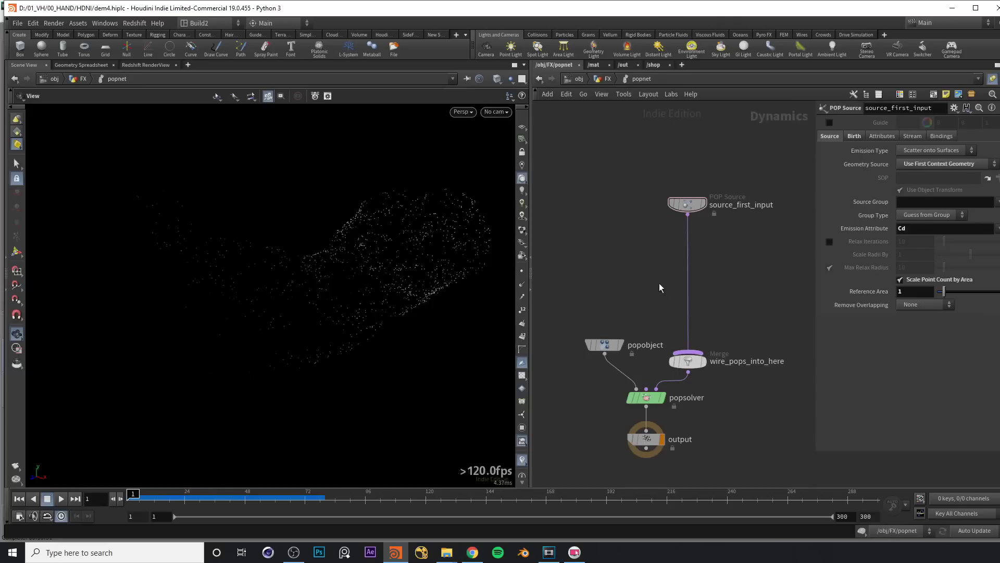
# Step: Return to the FX geometry network and display the frozen hand from timeshift1
pyautogui.press('u')
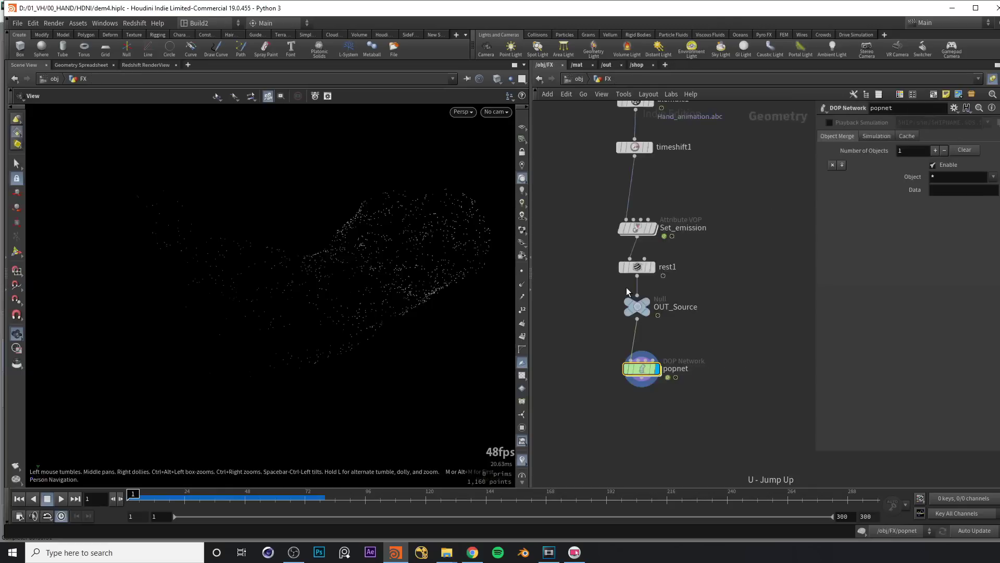
pyautogui.press('h')
pyautogui.moveTo(608, 167); pyautogui.dragTo(651, 227)
pyautogui.click(642, 255)
pyautogui.moveTo(592, 216); pyautogui.dragTo(679, 238)
pyautogui.press('r')
pyautogui.moveTo(455, 257); pyautogui.dragTo(319, 263)
# Step: Insert a Null between timeshift1 and Set_emission and name it FROZEN_GEO
pyautogui.press('Tab')
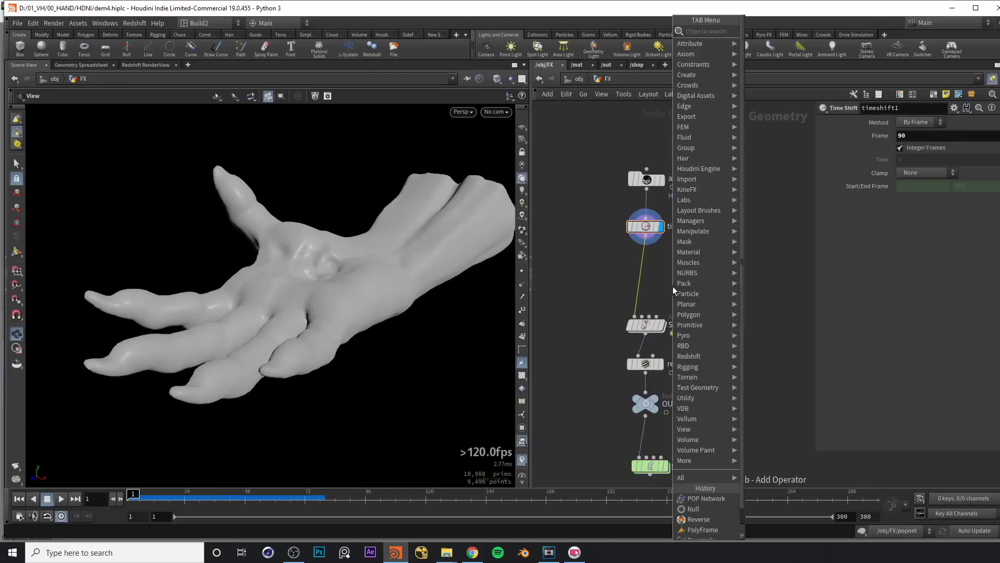
pyautogui.write('null')
pyautogui.press('Return')
pyautogui.click(649, 279)
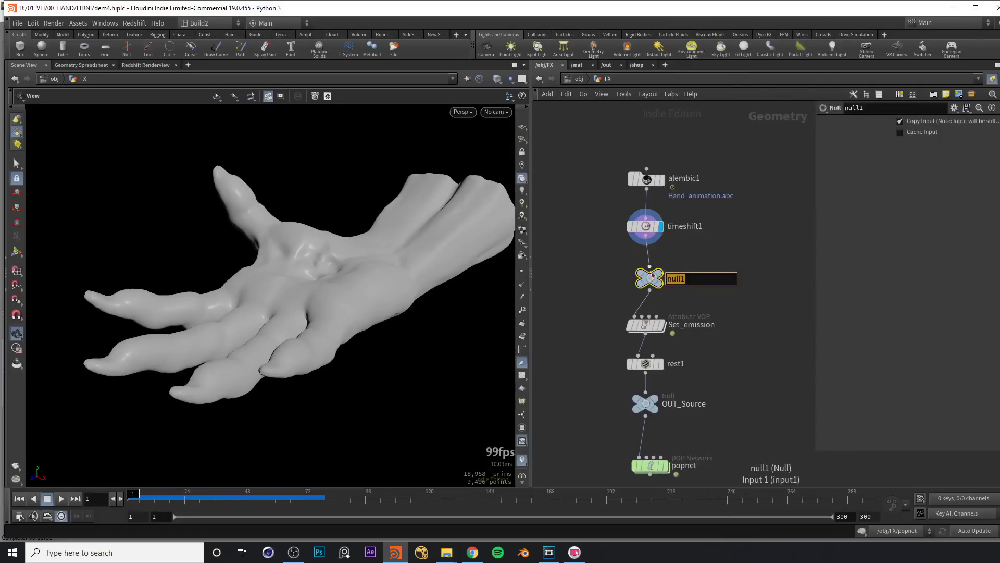
pyautogui.write('FROZEN_GEO')
pyautogui.press('Return')
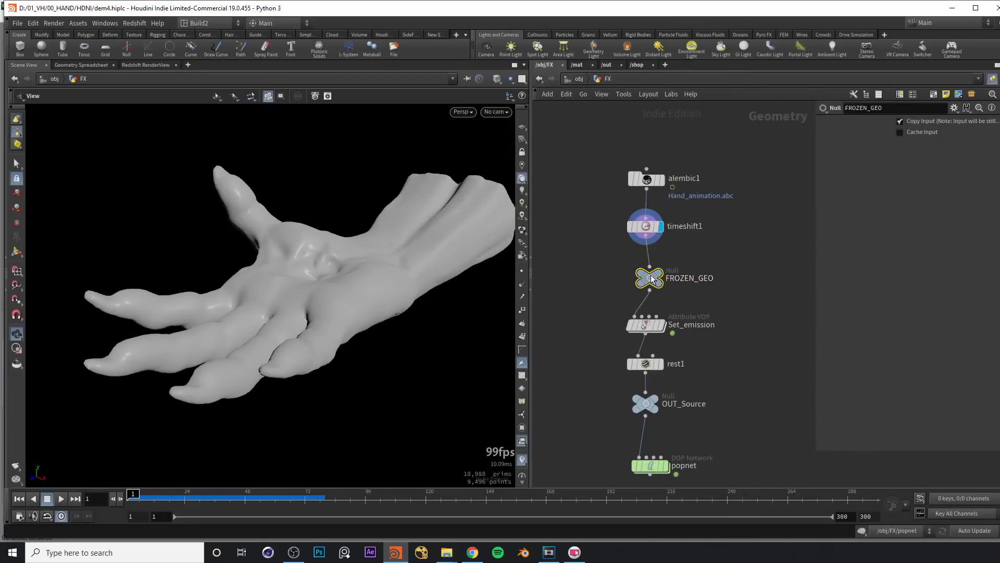
# Step: Add an Object Merge beside the main chain that references /obj/FX/FROZEN_GEO, and display it
pyautogui.moveTo(762, 250); pyautogui.dragTo(665, 235, button='middle')
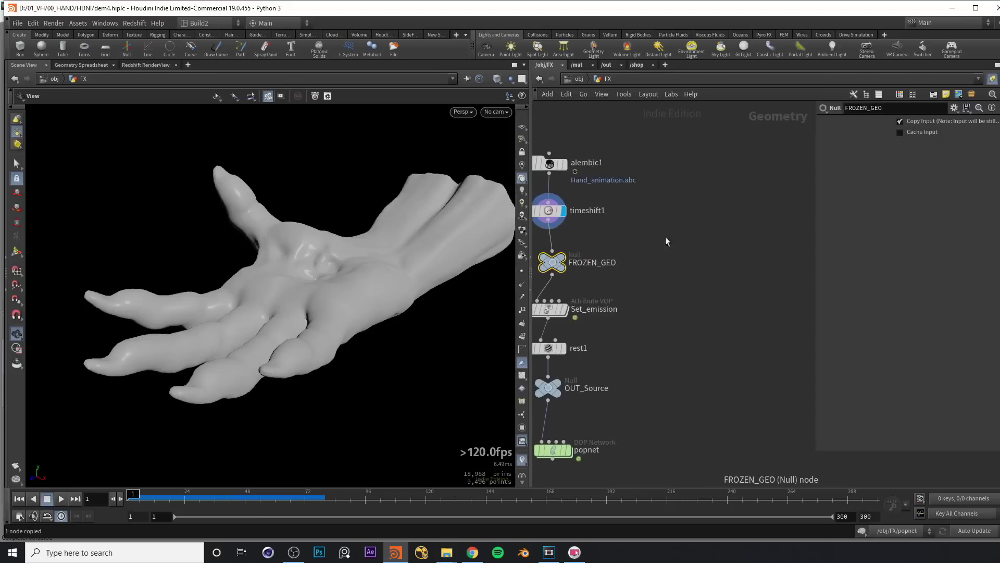
pyautogui.press('Tab')
pyautogui.write('obj')
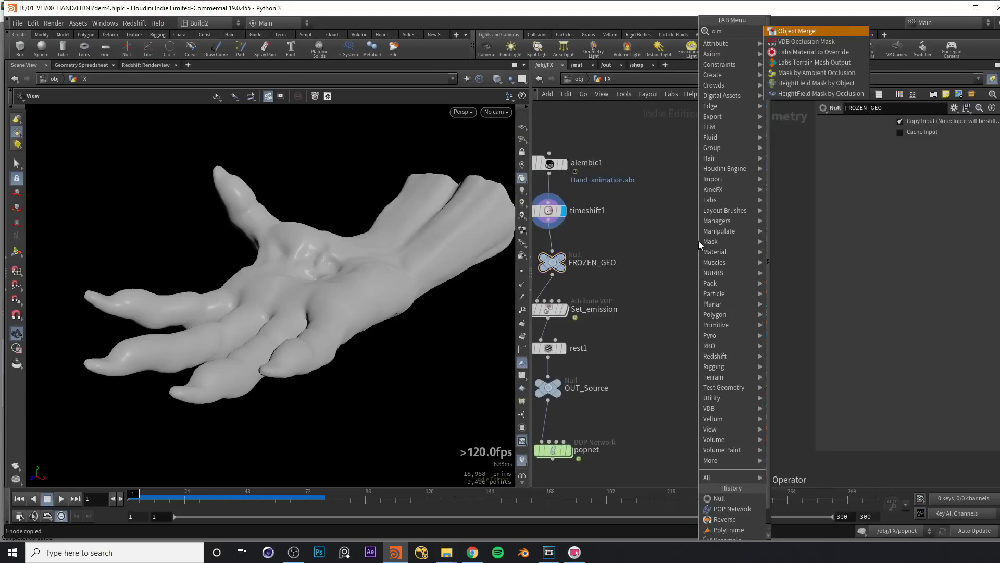
pyautogui.press('Return')
pyautogui.click(699, 241)
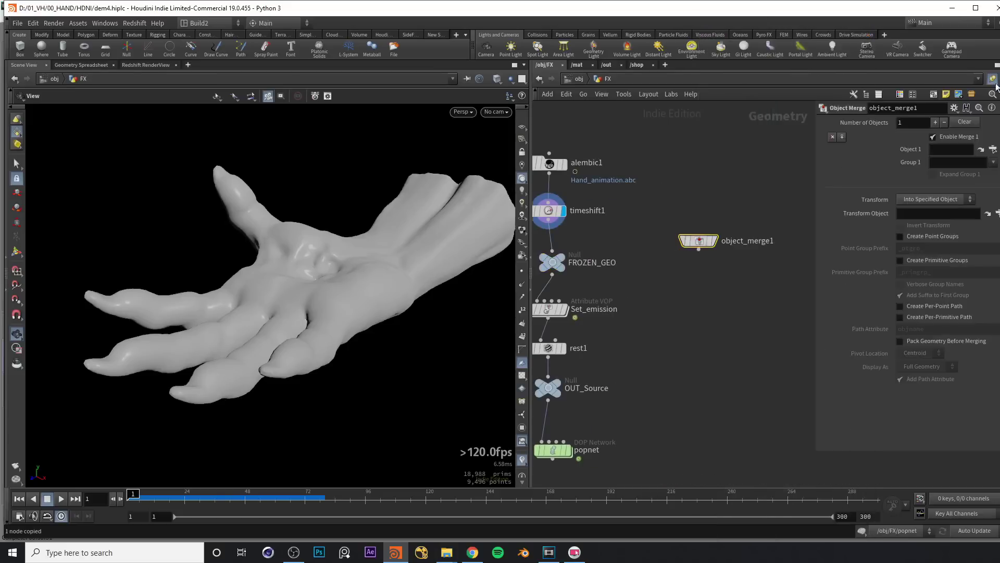
pyautogui.click(948, 152)
pyautogui.write('/obj/FX/FROZEN_GEO')
pyautogui.press('Return')
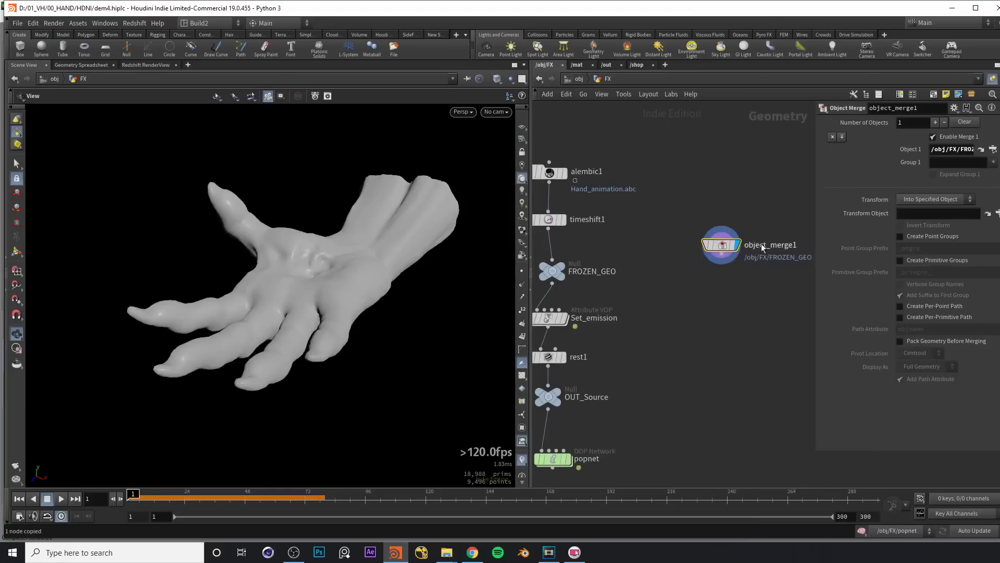
# Step: Rename the Object Merge as geo and attach an Attribute VOP below it
pyautogui.doubleClick(762, 246)
pyautogui.doubleClick(776, 245)
pyautogui.write('geo')
pyautogui.press('Return')
pyautogui.press('Tab')
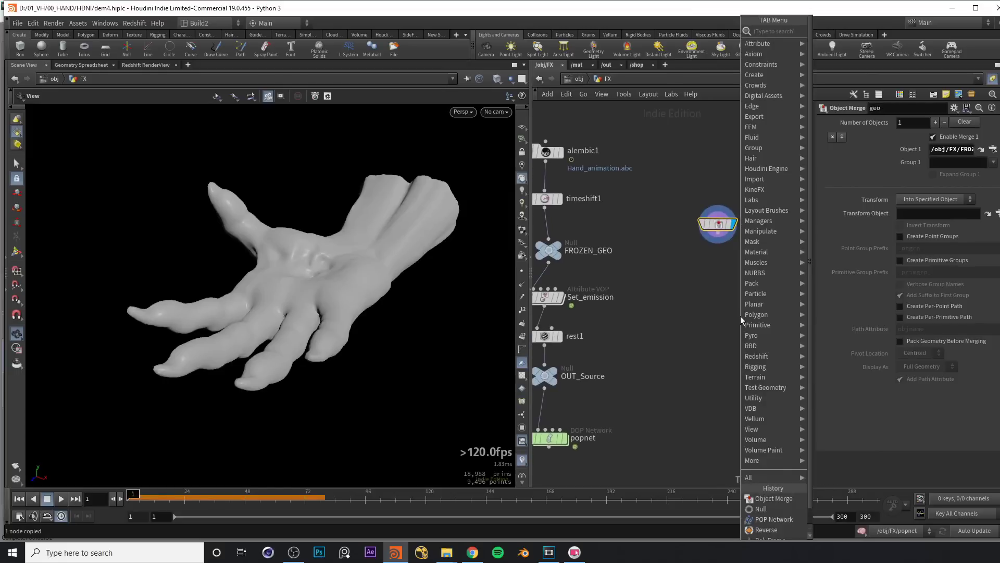
pyautogui.write('at vo')
pyautogui.press('Return')
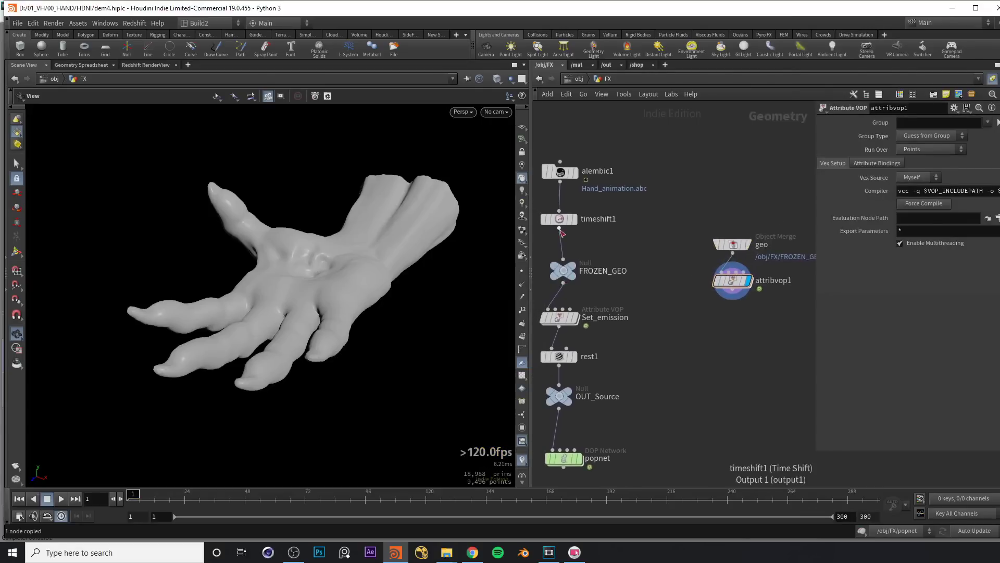
# Step: Try feeding attribvop1 directly from timeshift1 instead of geo, and compare the network layout with attribvop1 moved farther away
pyautogui.moveTo(560, 229); pyautogui.dragTo(735, 310)
pyautogui.scroll(-3, 740, 224)
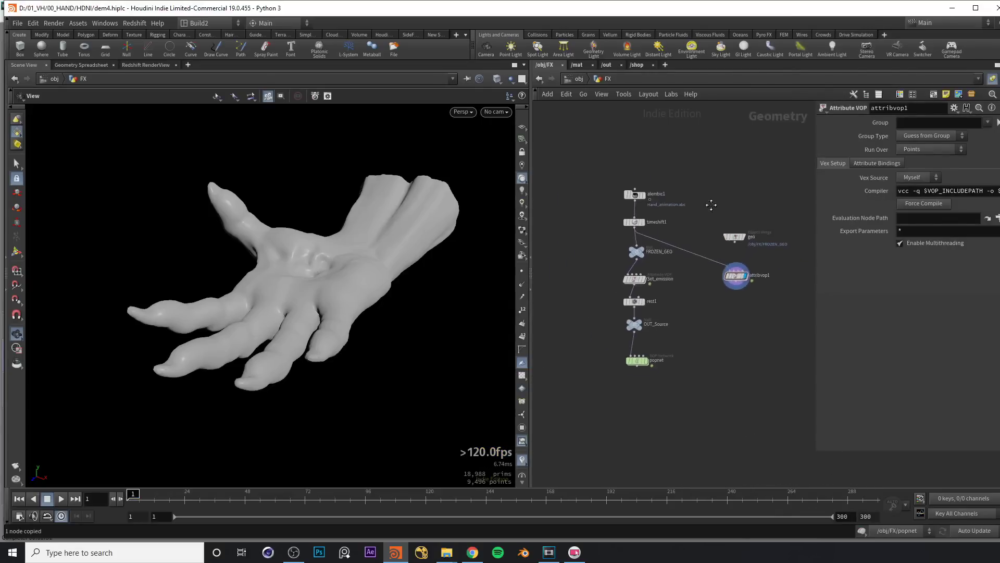
pyautogui.moveTo(740, 231); pyautogui.dragTo(755, 219)
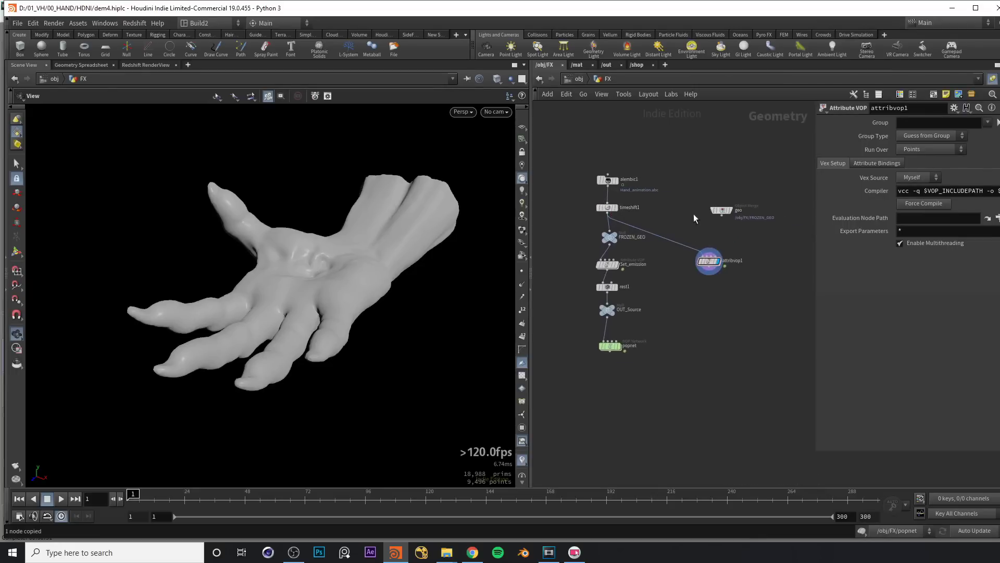
pyautogui.click(722, 211)
pyautogui.scroll(3, 699, 223)
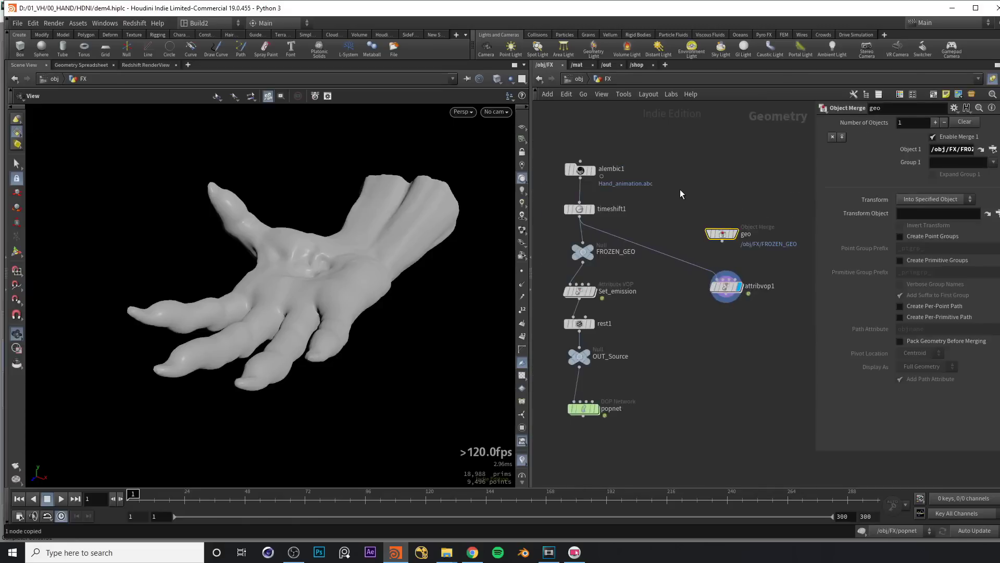
pyautogui.scroll(-3, 680, 194)
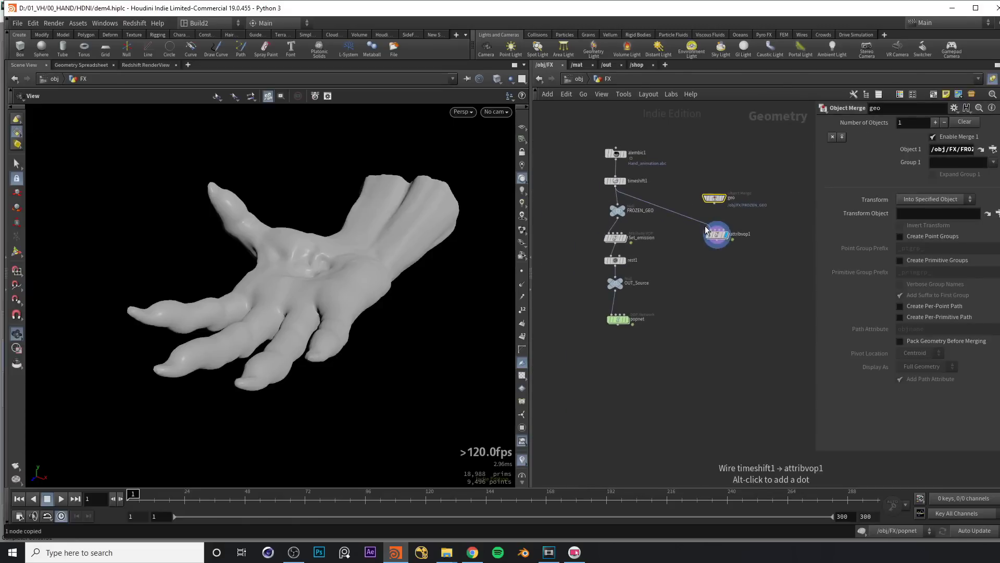
pyautogui.moveTo(724, 238); pyautogui.dragTo(784, 269)
pyautogui.scroll(-2, 702, 268)
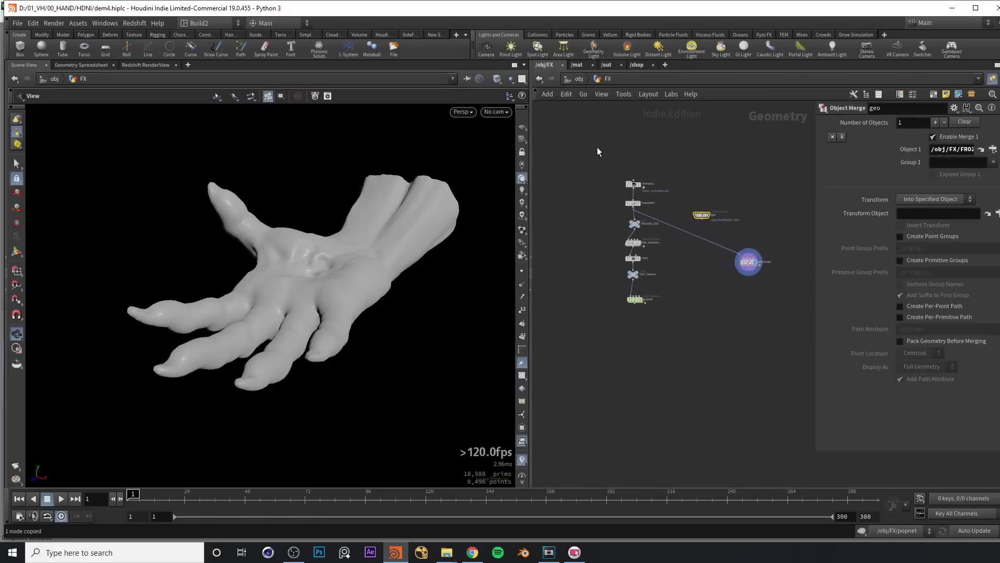
pyautogui.click(748, 262)
pyautogui.scroll(2, 679, 206)
pyautogui.moveTo(661, 210); pyautogui.dragTo(701, 245)
pyautogui.scroll(2, 695, 229)
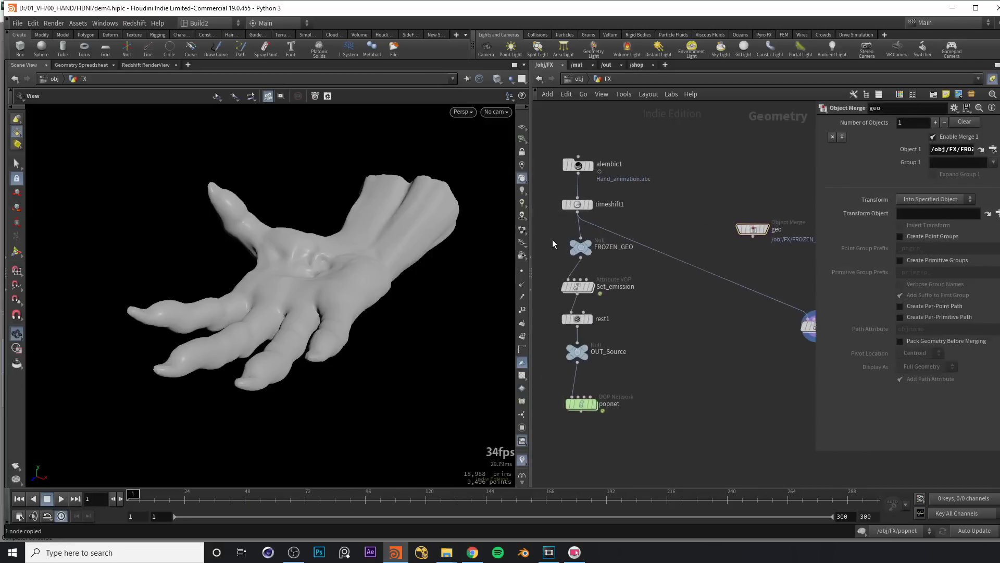
# Step: Reconnect geo to attribvop1 in place of the timeshift1 wire and arrange the two nodes together
pyautogui.moveTo(699, 210); pyautogui.dragTo(764, 245)
pyautogui.moveTo(765, 245); pyautogui.dragTo(710, 229, button='middle')
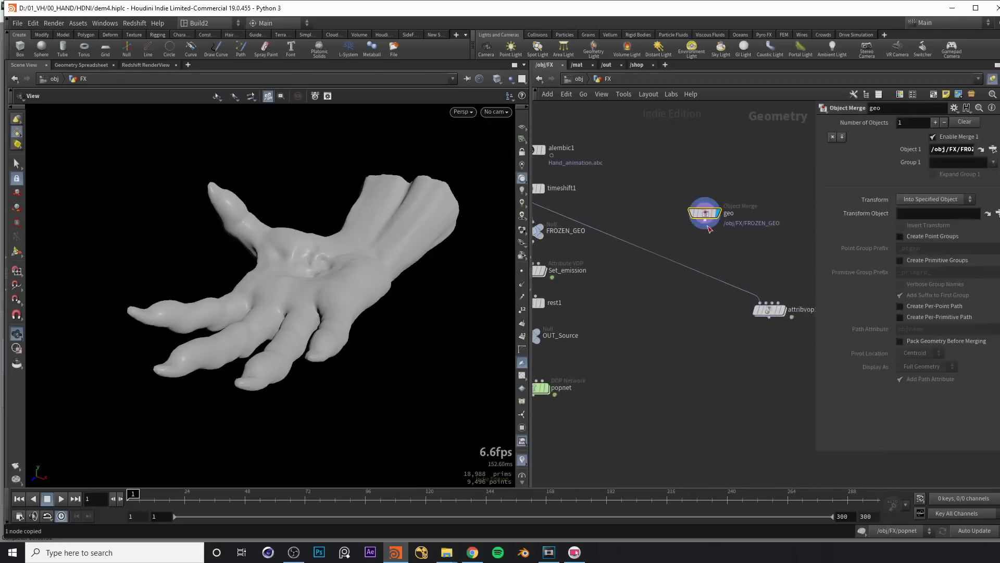
pyautogui.moveTo(705, 225); pyautogui.dragTo(709, 261)
pyautogui.press('h')
pyautogui.moveTo(689, 214); pyautogui.dragTo(744, 279)
pyautogui.click(737, 310)
pyautogui.moveTo(712, 212); pyautogui.dragTo(744, 287)
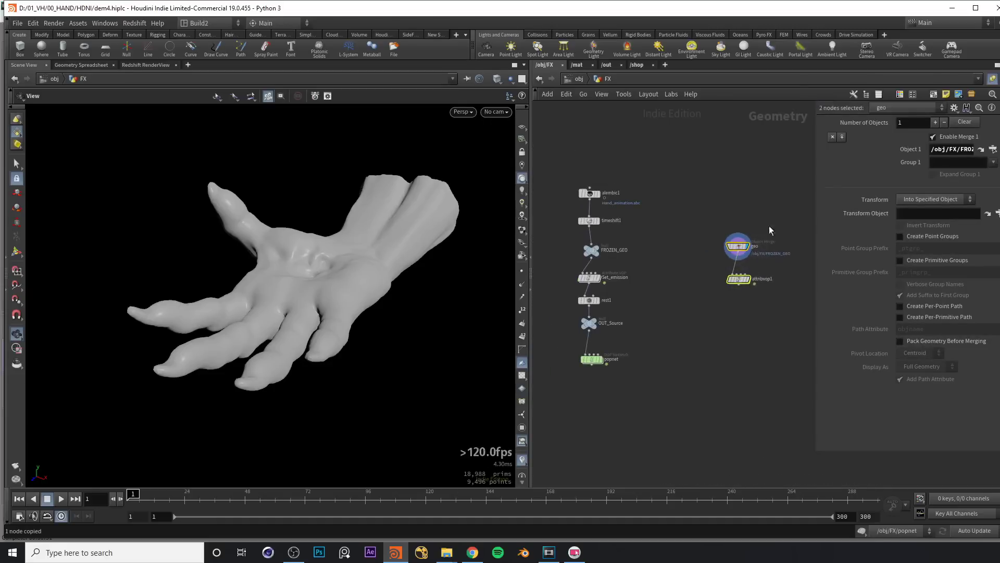
# Step: Display the Attribute VOP below geo and rename it set_DIR
pyautogui.click(711, 284)
pyautogui.press('f')
pyautogui.click(682, 283)
pyautogui.scroll(1, 705, 318)
pyautogui.doubleClick(732, 299)
pyautogui.write('set_DIR')
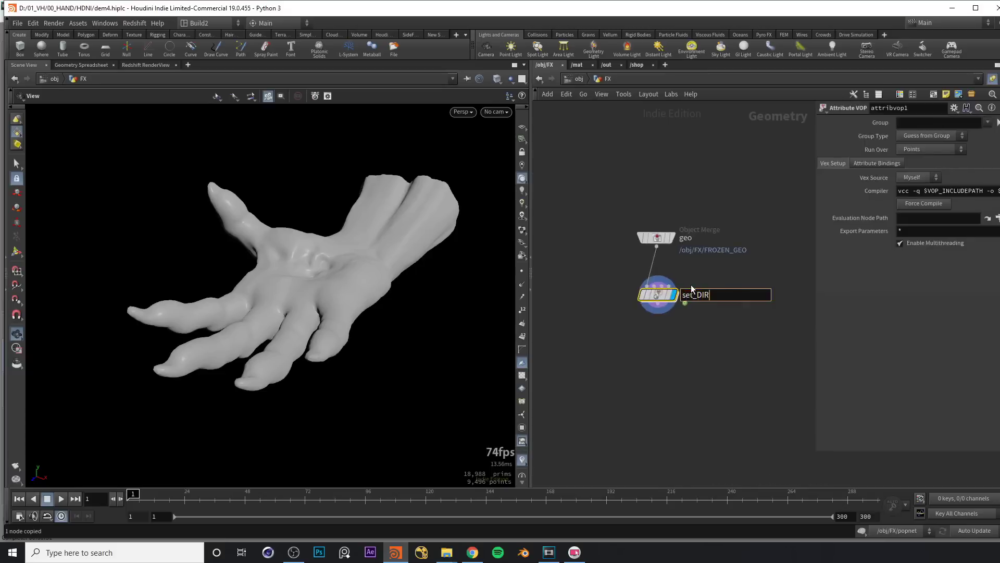
pyautogui.write('_')
pyautogui.press('BackSpace')
pyautogui.press('Return')
# Step: Show the wireframe over the shaded hand and inspect the mesh from several angles
pyautogui.click(710, 287)
pyautogui.moveTo(333, 263)
pyautogui.mouseDown()
pyautogui.moveTo(330, 285)
pyautogui.moveTo(336, 278)
pyautogui.moveTo(241, 297)
pyautogui.moveTo(384, 270)
pyautogui.moveTo(264, 295)
pyautogui.moveTo(368, 269)
pyautogui.mouseUp()
pyautogui.hotkey('shift', 'w')
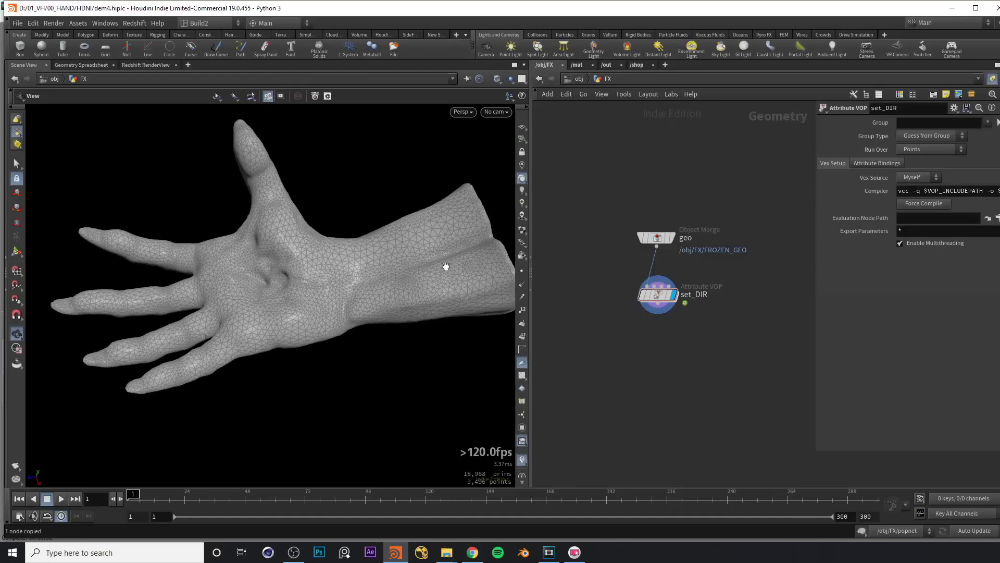
pyautogui.moveTo(277, 293); pyautogui.dragTo(313, 271)
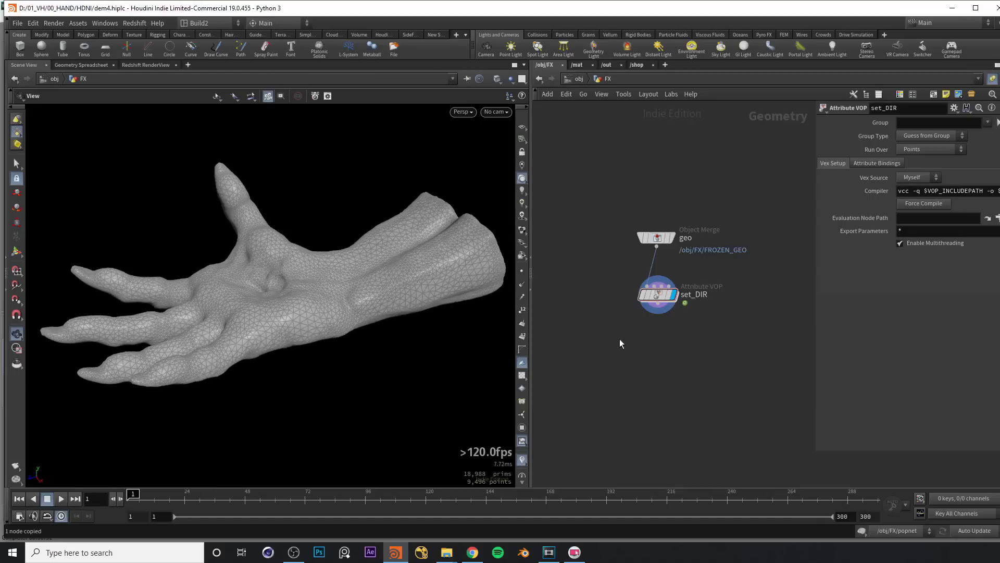
# Step: Add a Parameter node inside the set_DIR network above the geometry globals
pyautogui.doubleClick(662, 292)
pyautogui.press('h')
pyautogui.moveTo(743, 199); pyautogui.dragTo(758, 249)
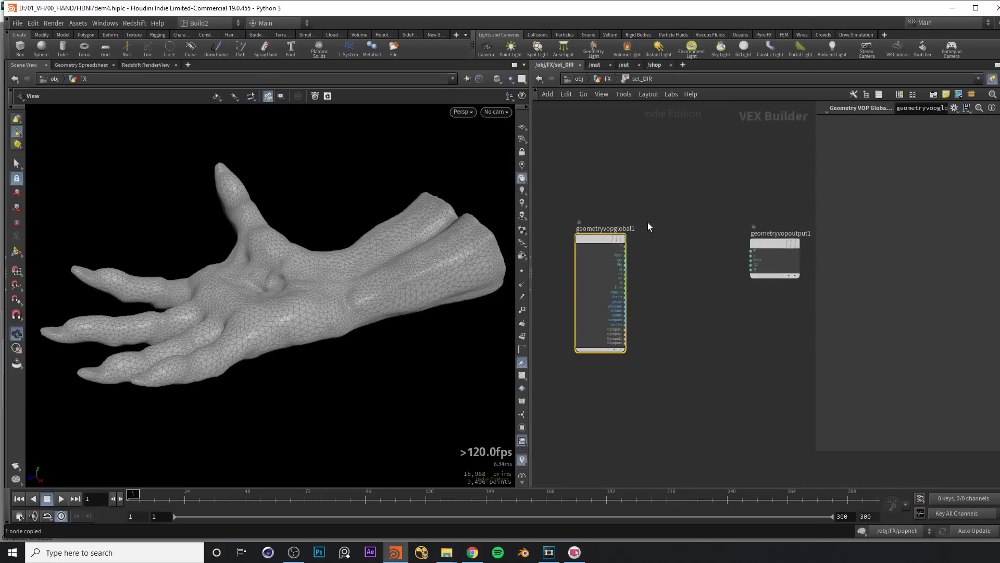
pyautogui.click(654, 203)
pyautogui.press('Tab')
pyautogui.write('parame')
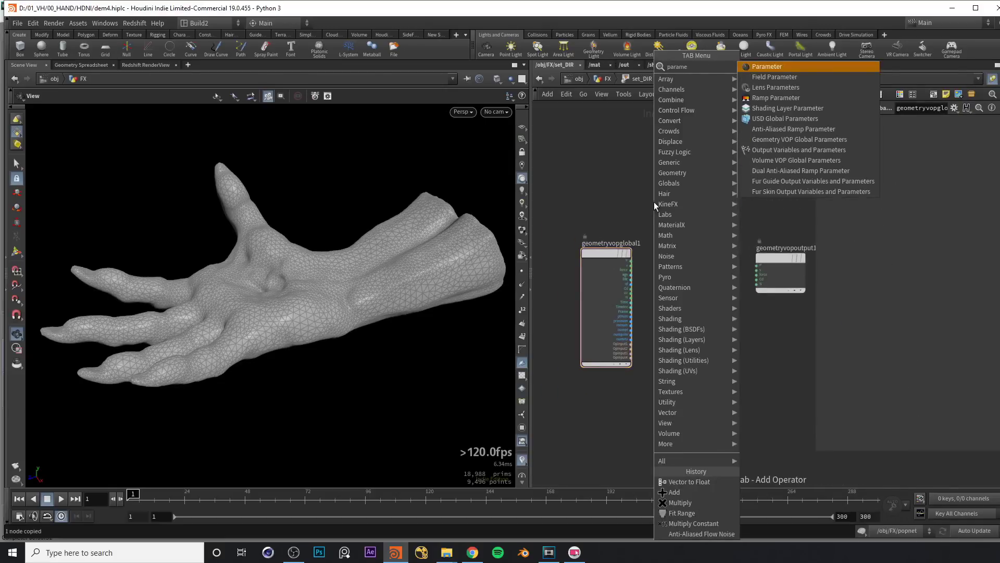
pyautogui.press('Escape')
pyautogui.click(654, 201)
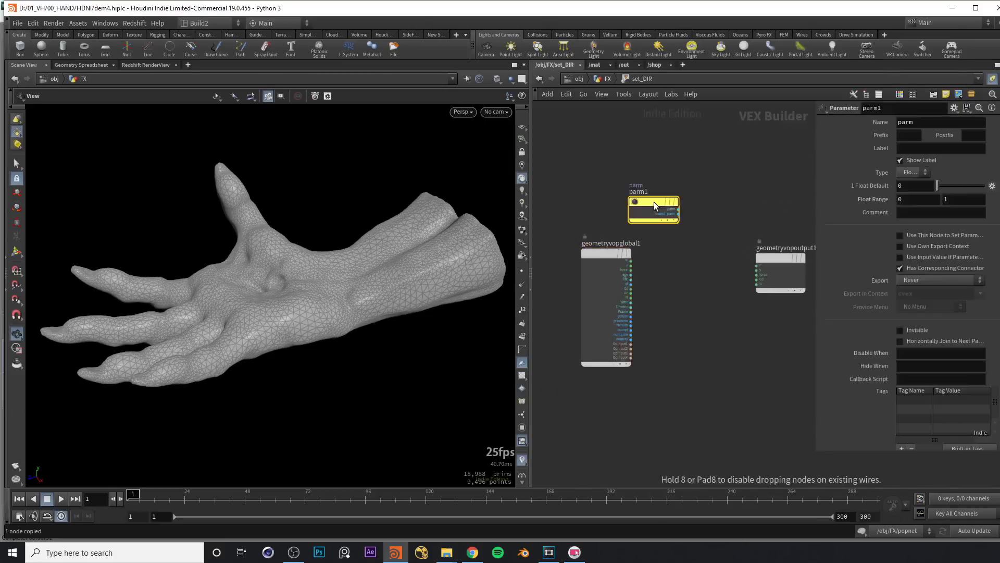
# Step: Label the parameter DIR and set its type to 3 Floats (vector)
pyautogui.scroll(1, 690, 179)
pyautogui.click(920, 148)
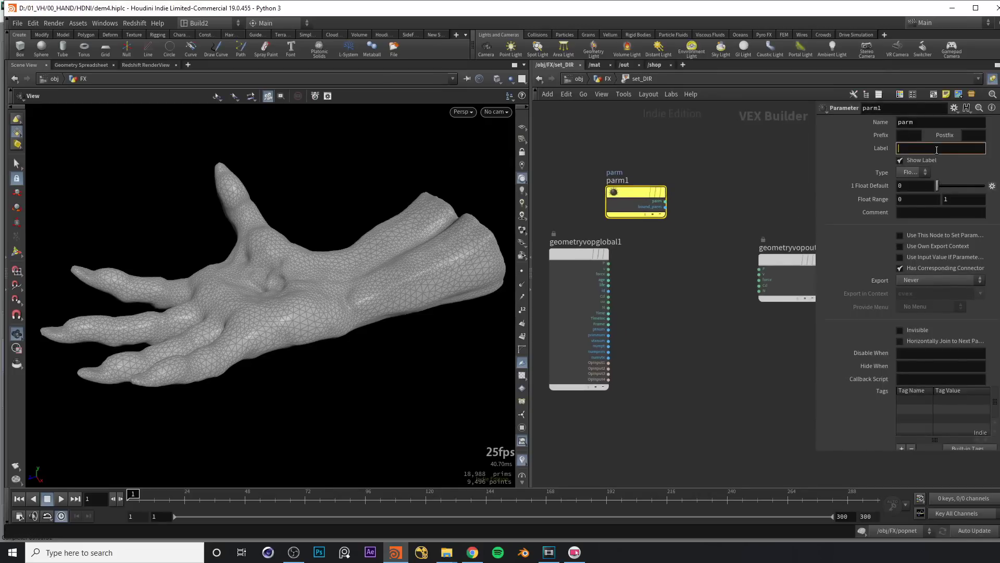
pyautogui.press('Return')
pyautogui.scroll(2, 722, 267)
pyautogui.click(920, 174)
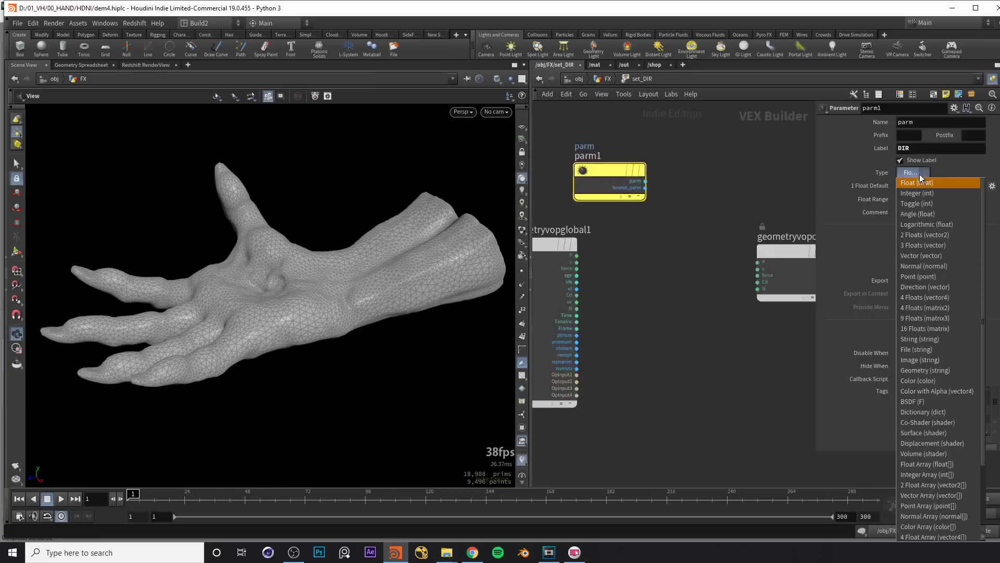
pyautogui.click(927, 244)
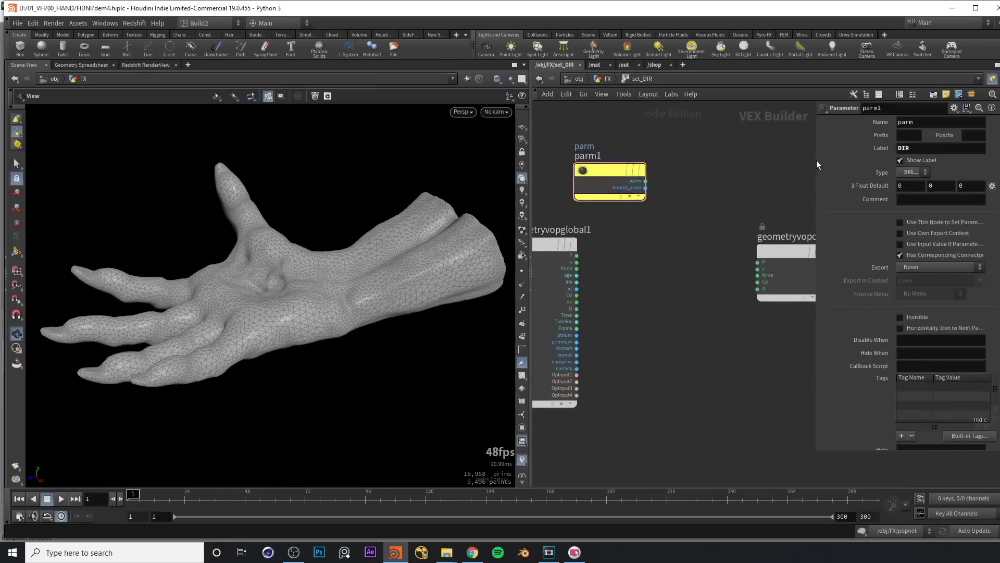
# Step: Widen the parameter area and connect parm1's output to the N input of geometryvopoutput1
pyautogui.moveTo(815, 166); pyautogui.dragTo(761, 166)
pyautogui.moveTo(695, 197); pyautogui.dragTo(659, 194, button='middle')
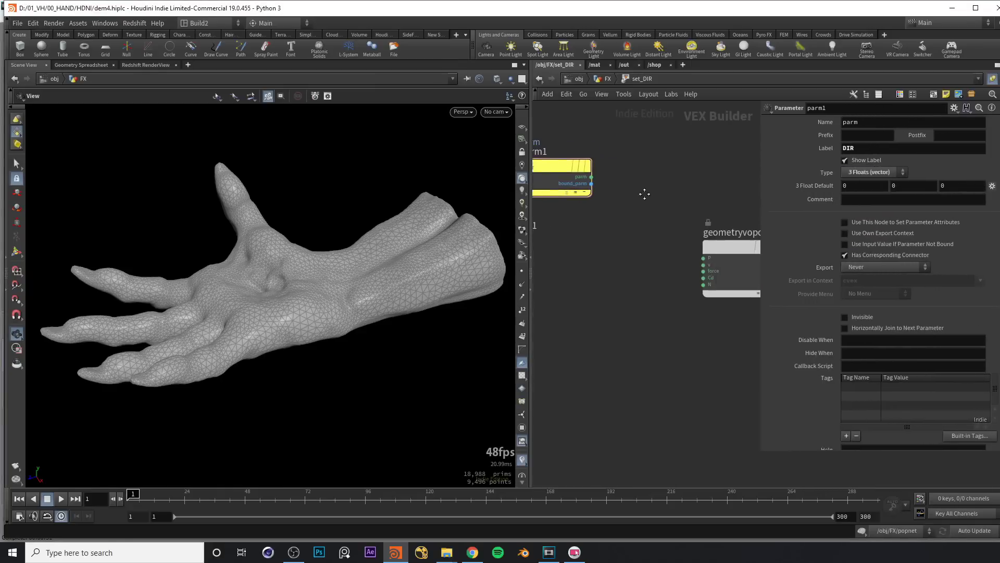
pyautogui.moveTo(529, 150); pyautogui.dragTo(493, 150)
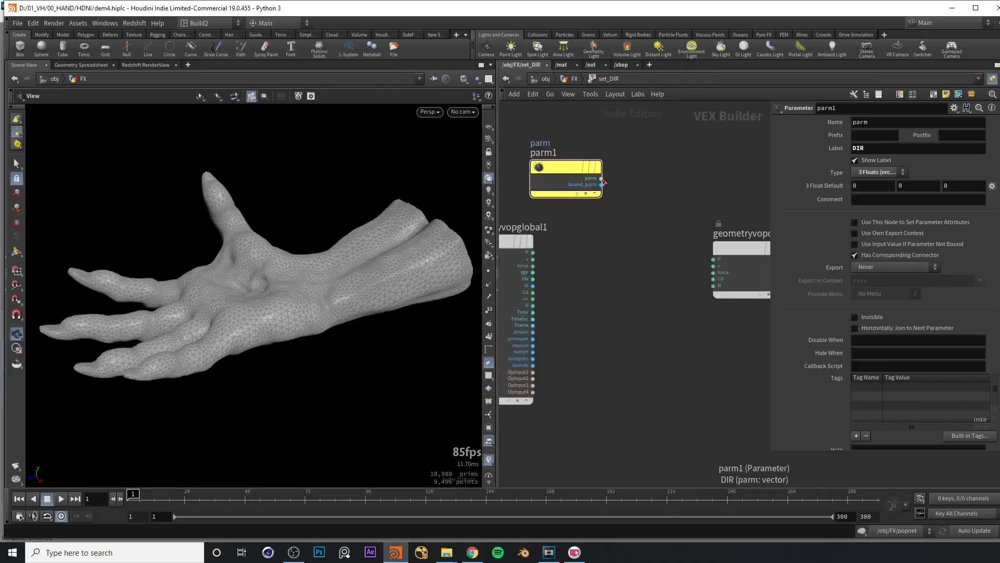
pyautogui.moveTo(601, 184); pyautogui.dragTo(713, 285)
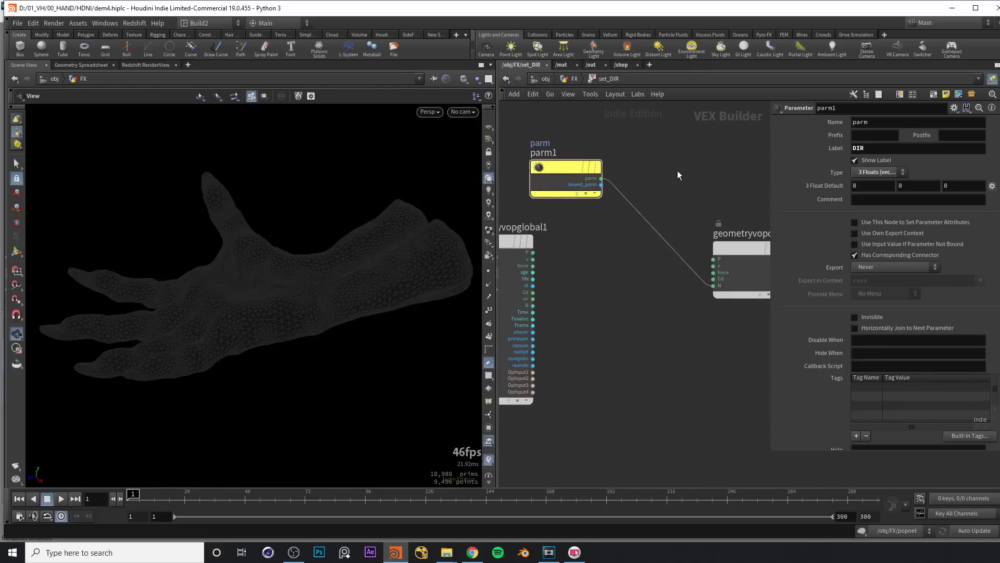
# Step: Return to the FX network and set set_DIR's DIR vector to 0, 0, 1
pyautogui.press('u')
pyautogui.moveTo(303, 262); pyautogui.dragTo(569, 305)
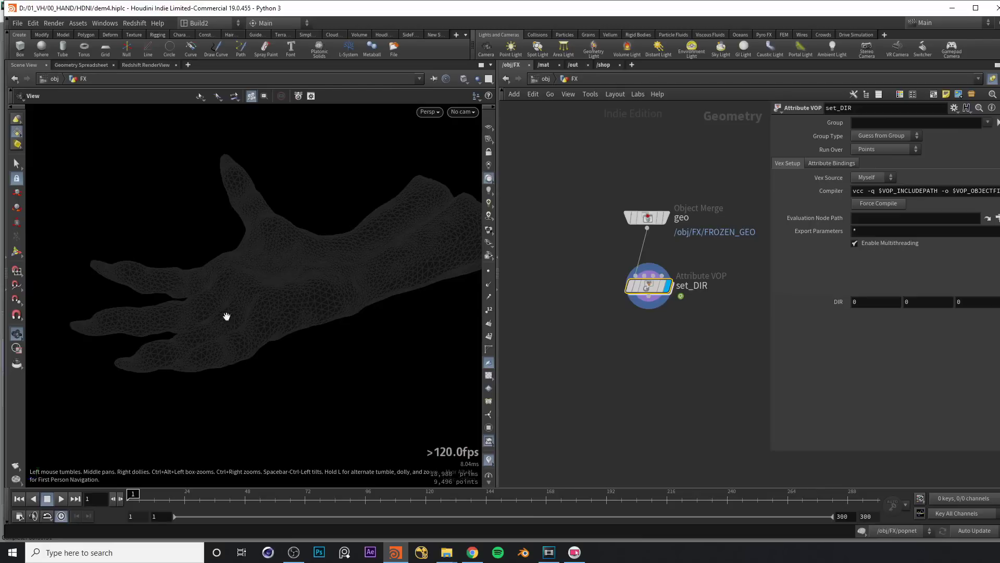
pyautogui.press('Return')
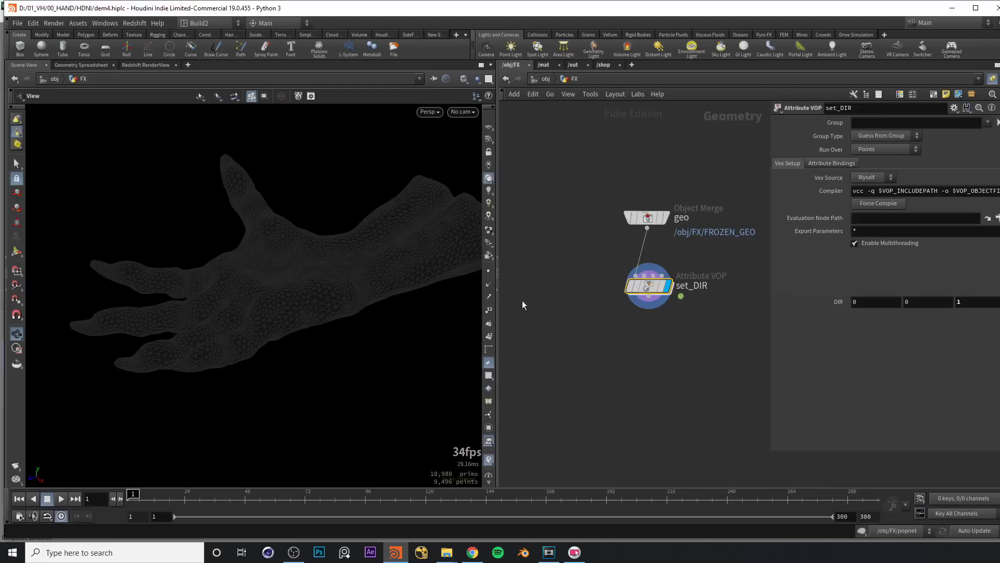
# Step: Display the point normals in the viewport and examine the vector directions along the fingers, palm, thumb and forearm
pyautogui.click(489, 285)
pyautogui.moveTo(312, 250); pyautogui.dragTo(338, 376)
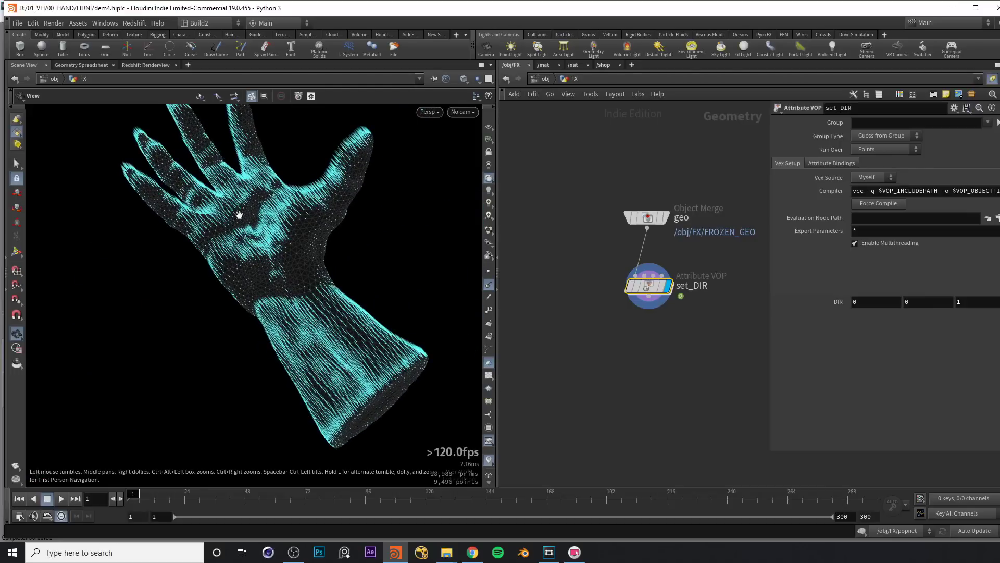
pyautogui.moveTo(162, 117); pyautogui.dragTo(408, 308)
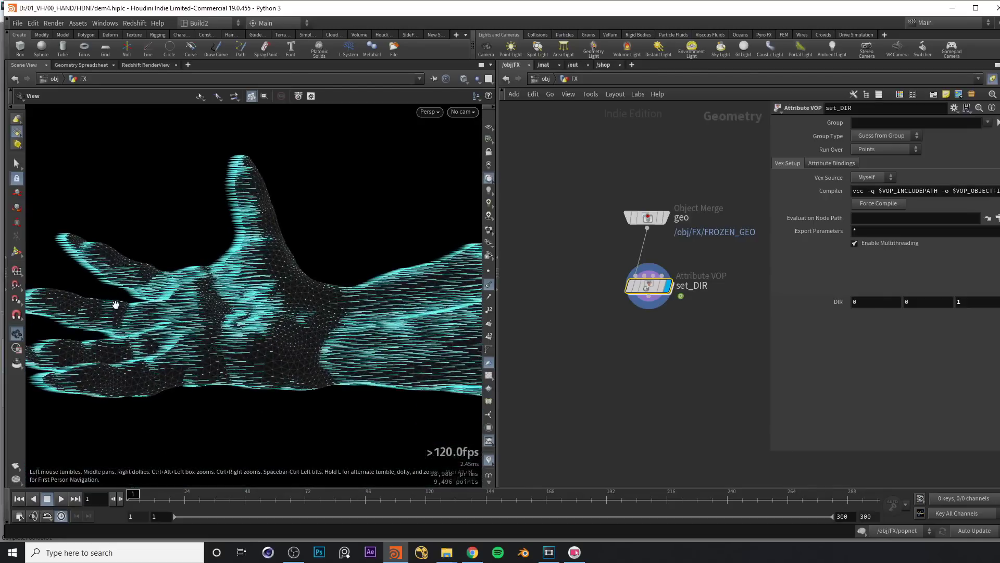
pyautogui.moveTo(278, 334); pyautogui.dragTo(275, 296)
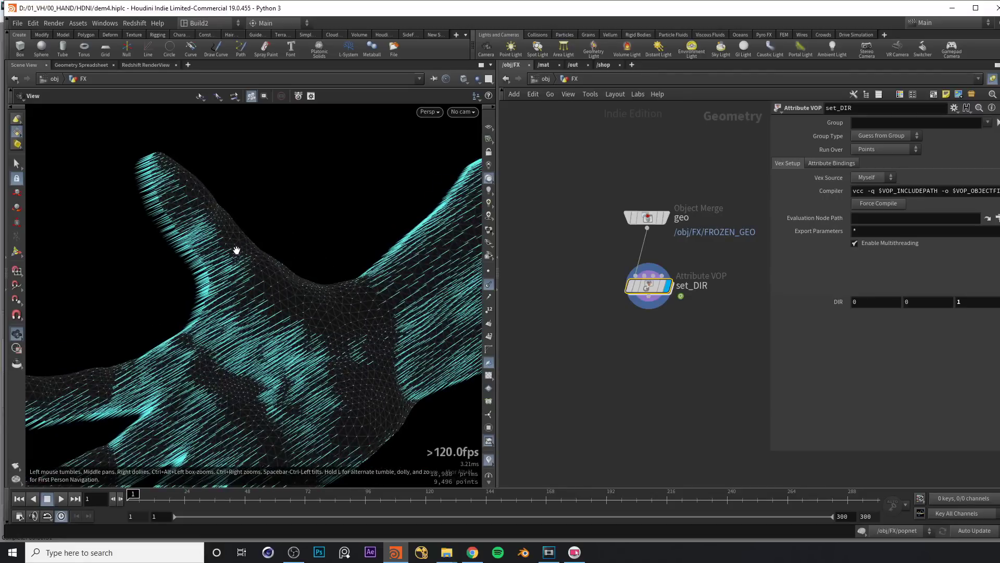
pyautogui.moveTo(166, 297); pyautogui.dragTo(296, 306)
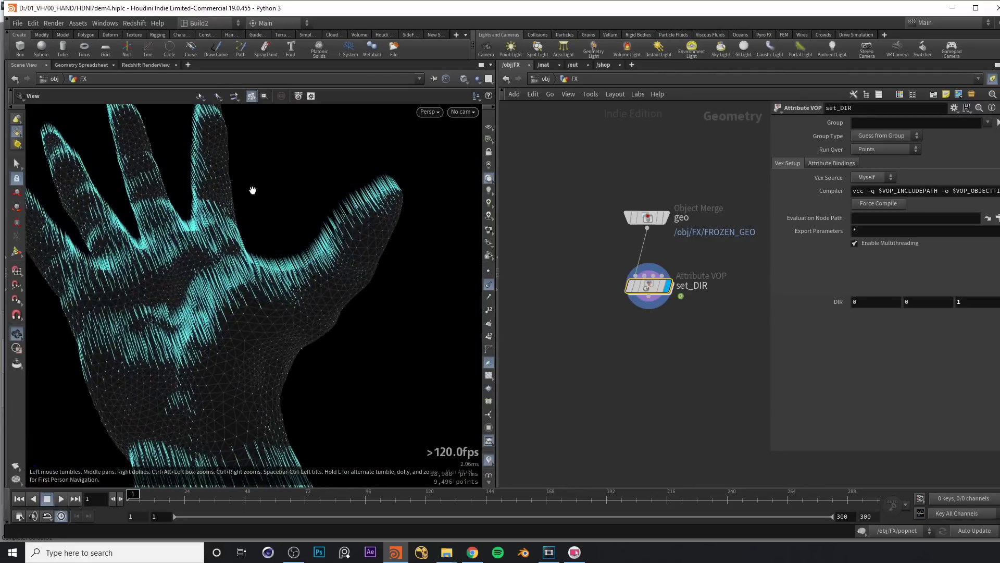
pyautogui.moveTo(325, 230); pyautogui.dragTo(316, 383)
pyautogui.moveTo(284, 277); pyautogui.dragTo(282, 301)
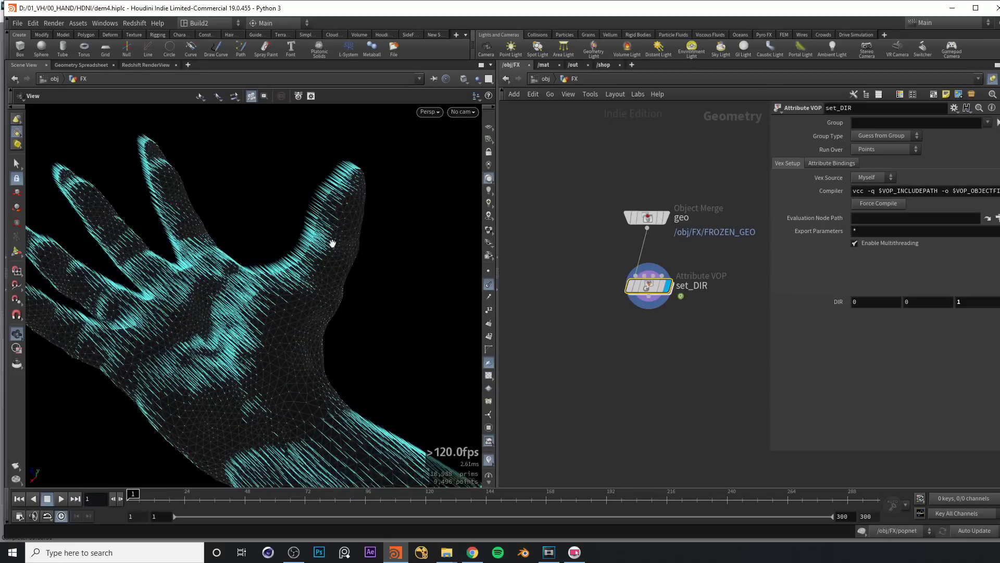
pyautogui.moveTo(187, 306); pyautogui.dragTo(264, 322)
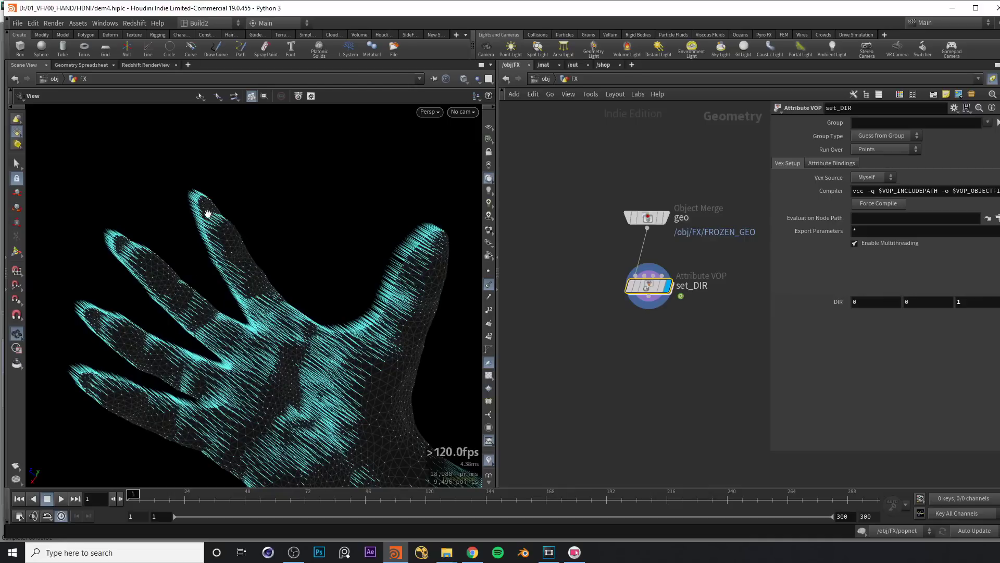
pyautogui.moveTo(122, 340); pyautogui.dragTo(211, 346)
pyautogui.moveTo(78, 332); pyautogui.dragTo(172, 353)
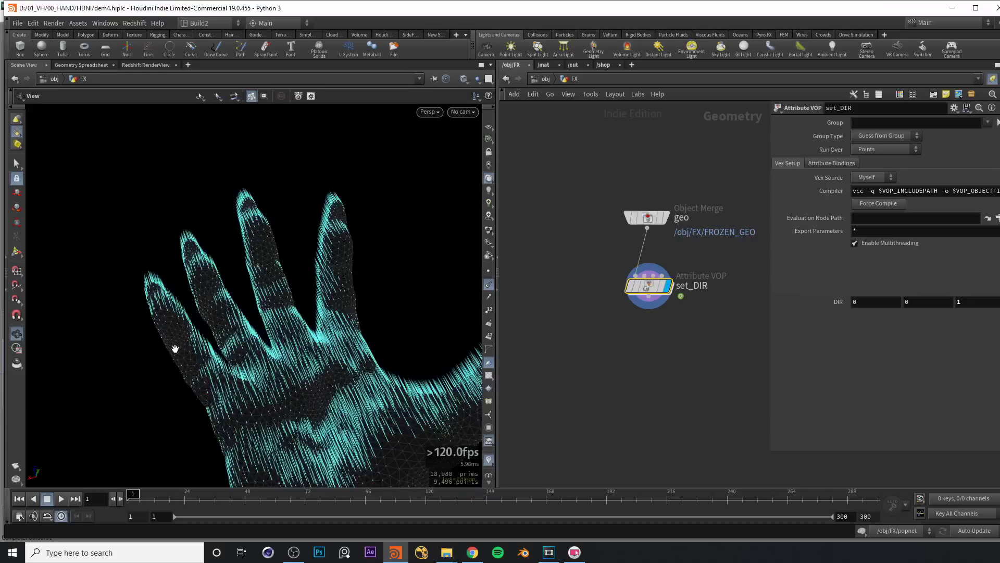
pyautogui.moveTo(265, 336); pyautogui.dragTo(254, 285)
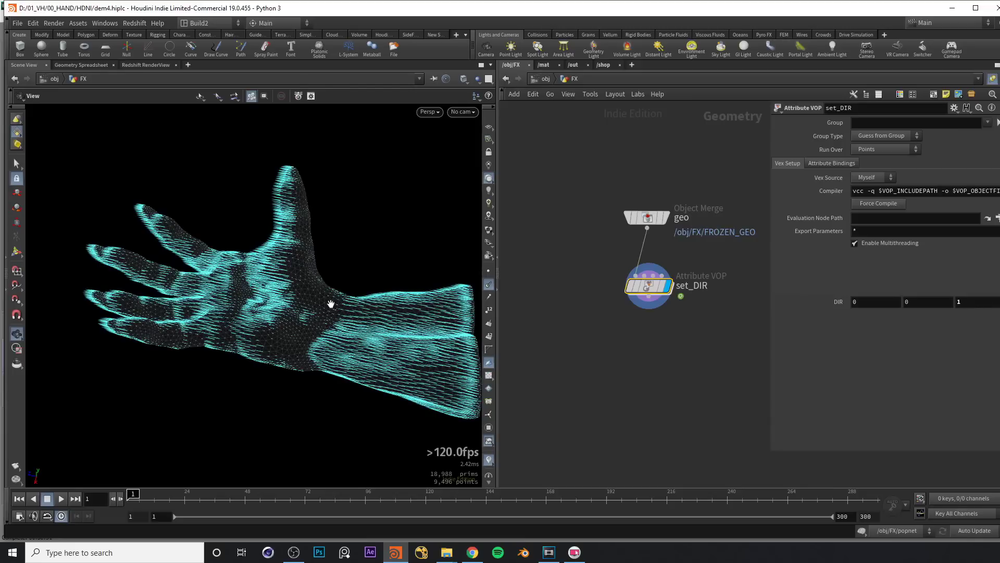
# Step: Delete the DIR parameter node inside set_DIR and return to the FX network
pyautogui.doubleClick(653, 293)
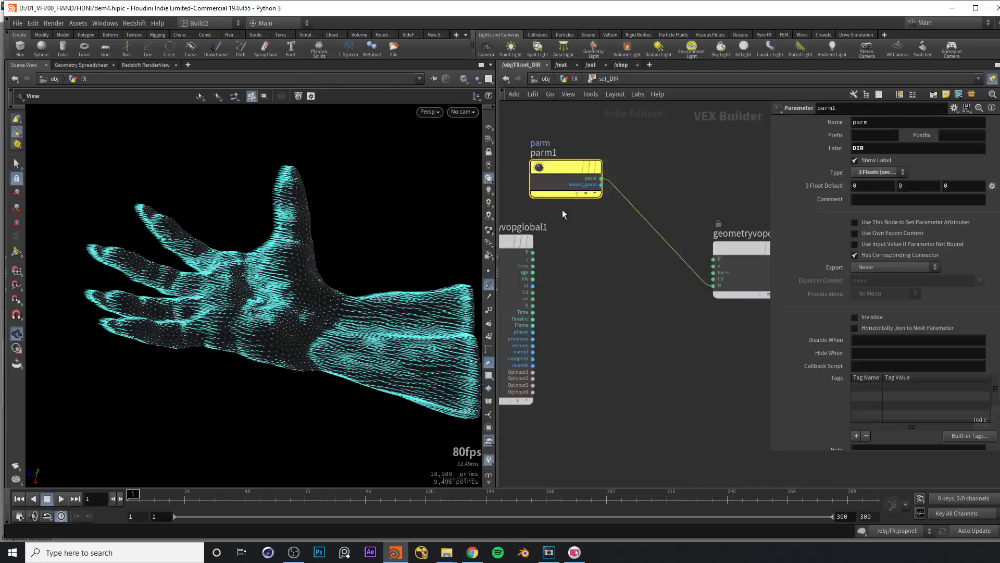
pyautogui.press('Delete')
pyautogui.press('u')
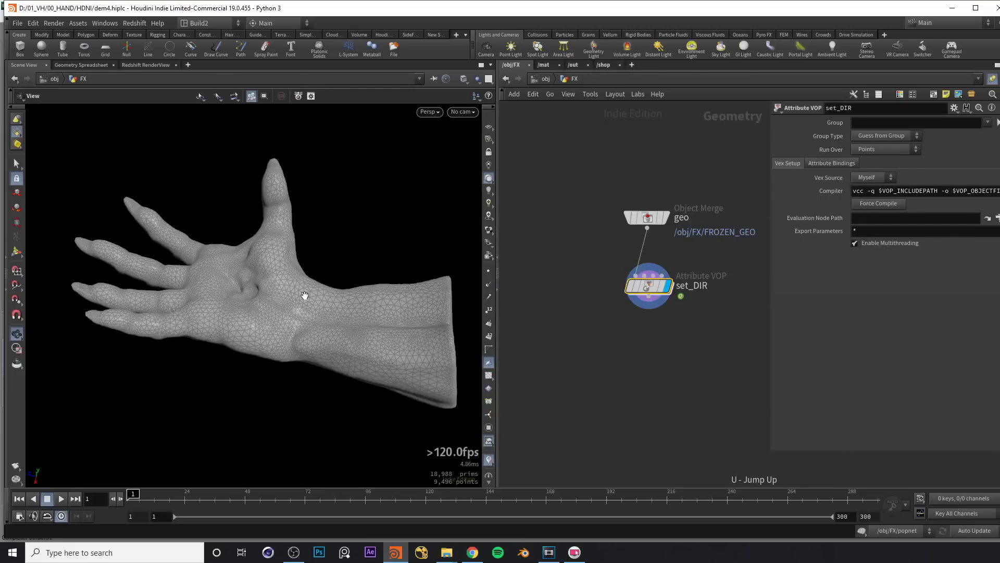
pyautogui.moveTo(279, 302); pyautogui.dragTo(413, 287)
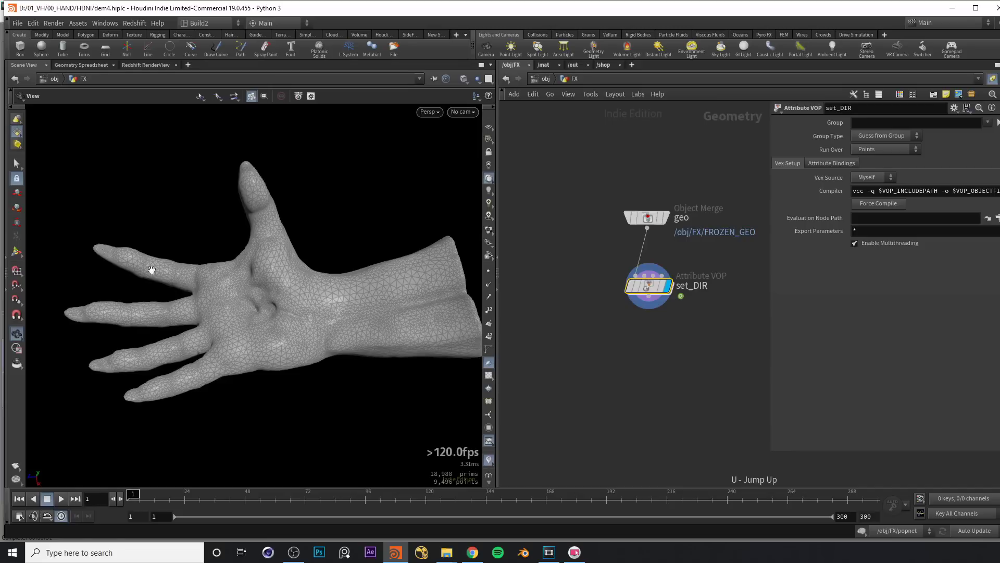
pyautogui.moveTo(299, 326); pyautogui.dragTo(305, 279)
# Step: Add a Curve node below set_DIR in the FX network and make it the displayed node
pyautogui.moveTo(651, 340); pyautogui.dragTo(614, 287, button='middle')
pyautogui.moveTo(667, 273)
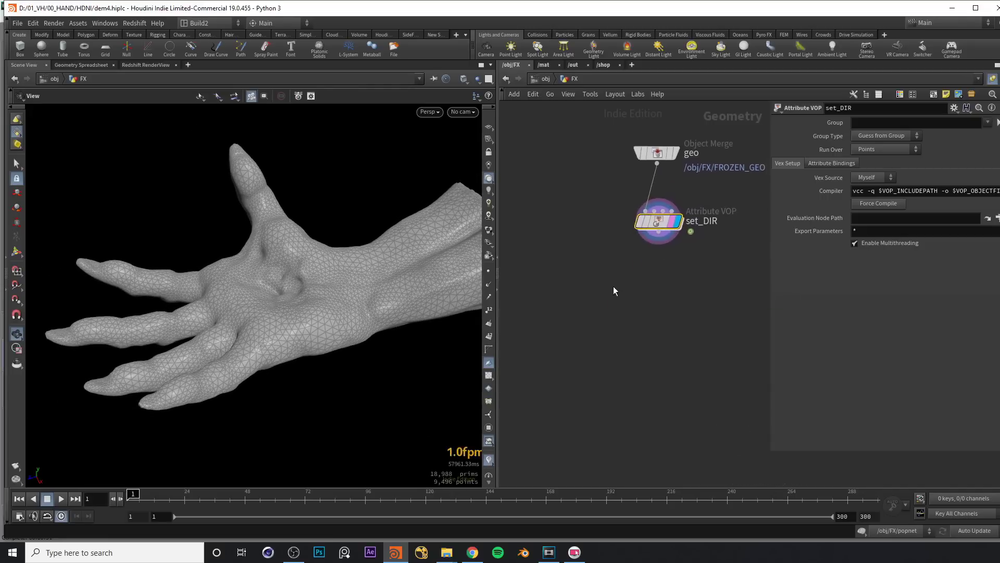
pyautogui.press('Tab')
pyautogui.write('cur')
pyautogui.press('Return')
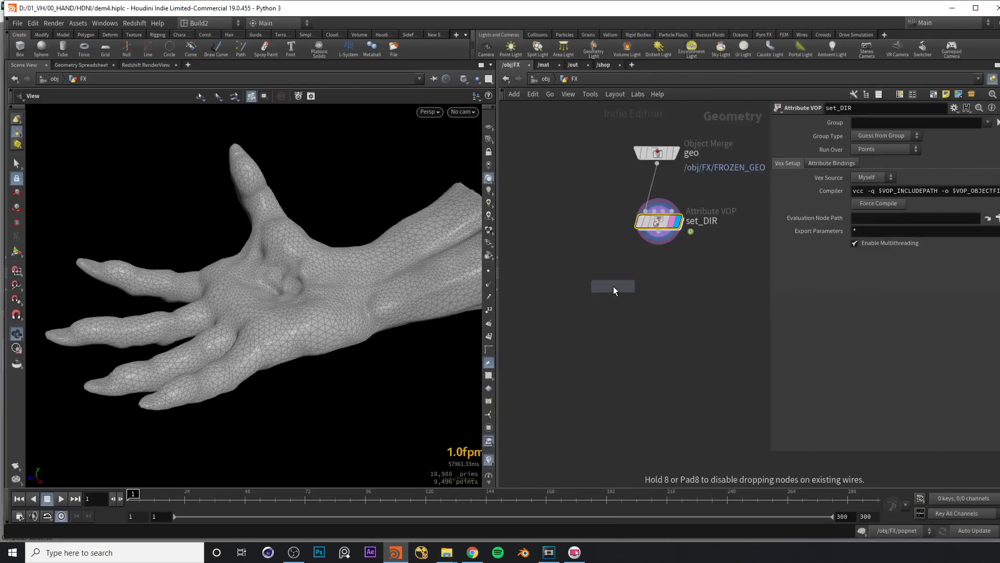
pyautogui.click(614, 286)
pyautogui.click(634, 291)
pyautogui.moveTo(628, 288); pyautogui.dragTo(618, 286)
# Step: Switch the viewport to the top view and set curve1's primitive type to NURBS Curve
pyautogui.moveTo(417, 292); pyautogui.dragTo(336, 235)
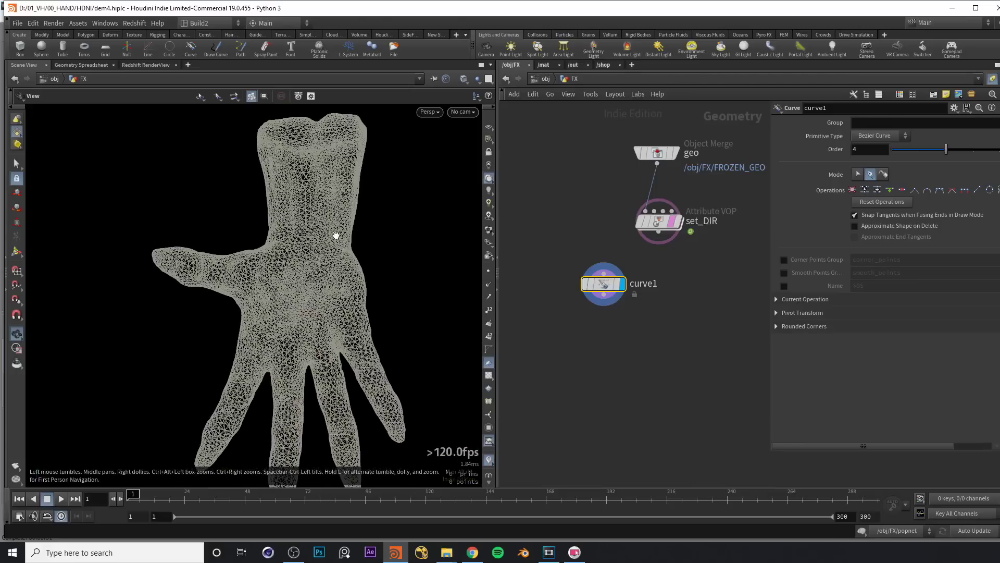
pyautogui.hotkey('space', '2')
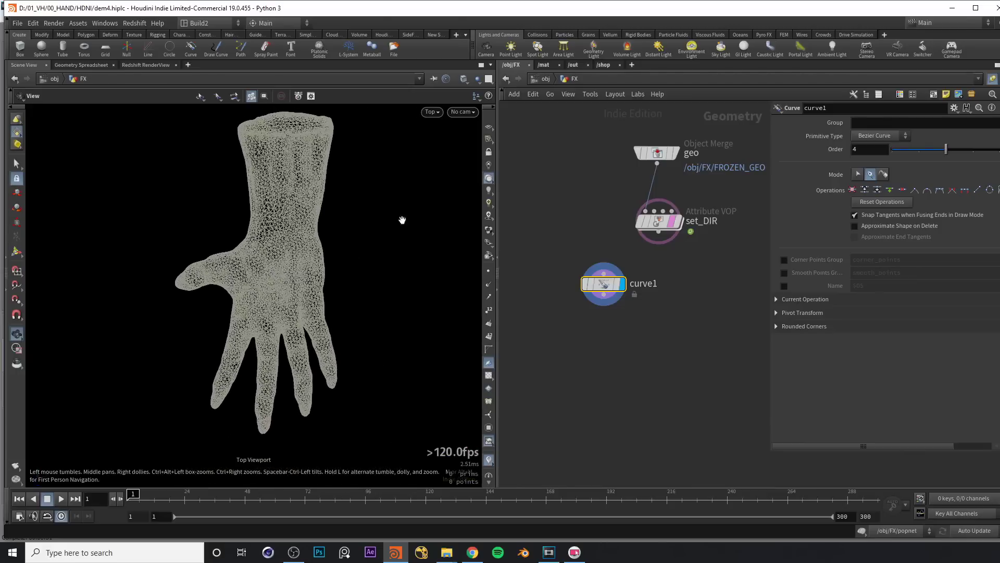
pyautogui.click(883, 137)
pyautogui.click(882, 151)
pyautogui.moveTo(308, 174); pyautogui.dragTo(291, 182)
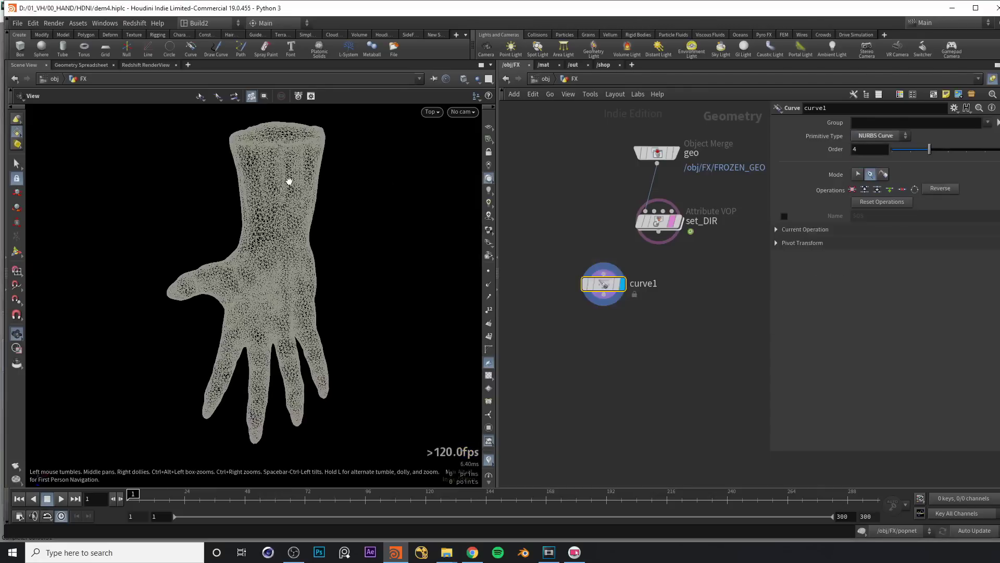
# Step: Draw a four-point NURBS curve from the cut end of the forearm through the palm to the little fingertip
pyautogui.press('Return')
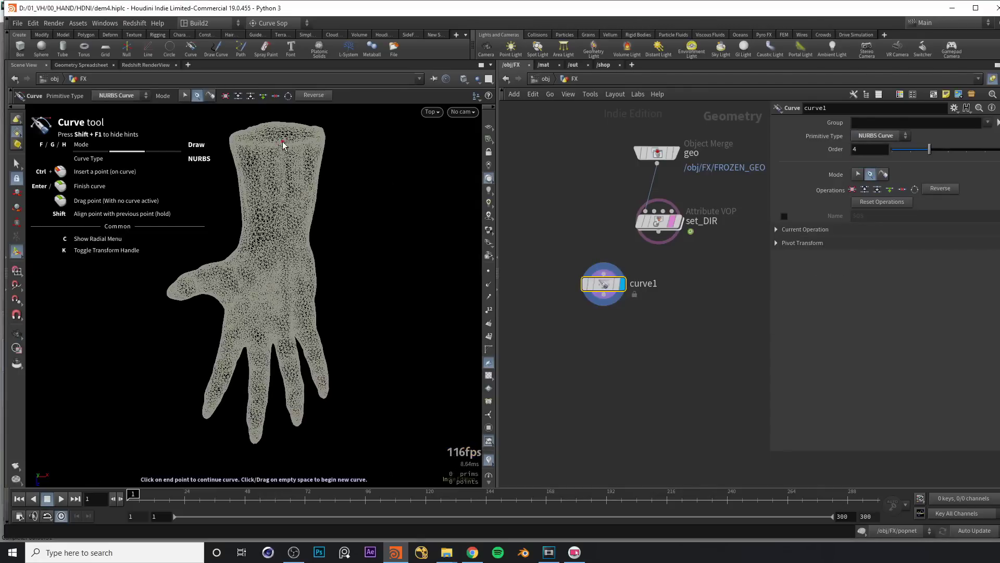
pyautogui.click(280, 146)
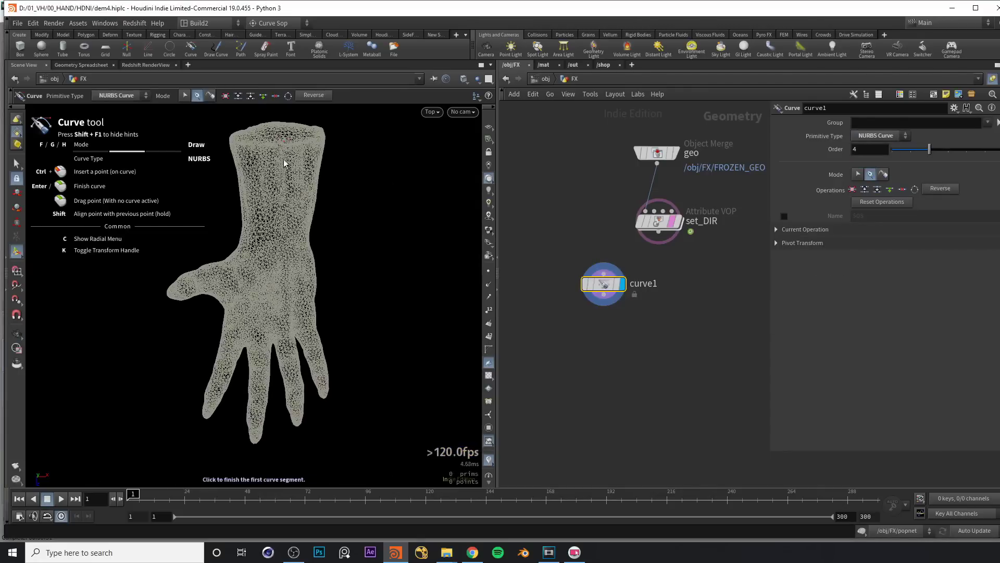
pyautogui.click(278, 243)
pyautogui.click(323, 392)
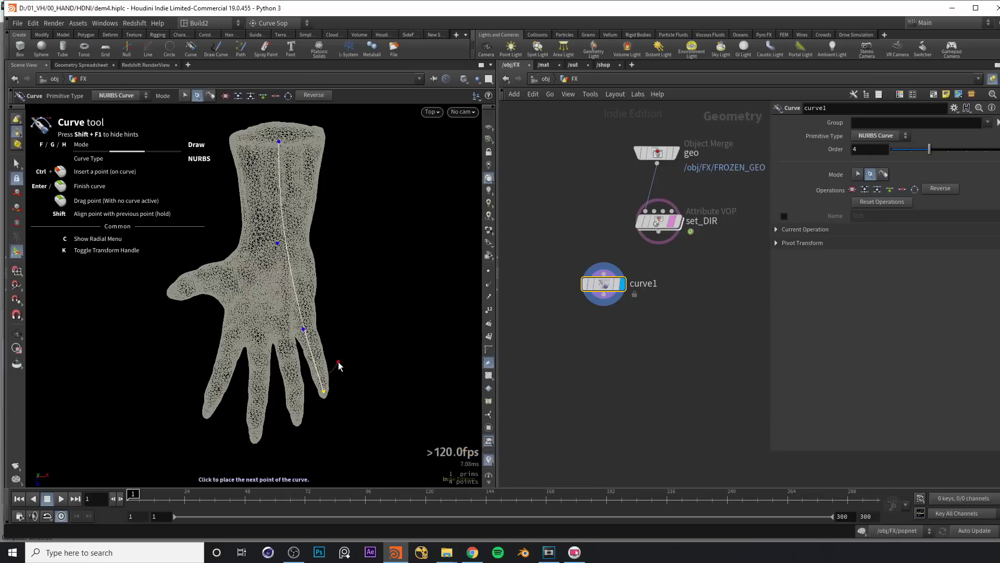
pyautogui.press('Return')
pyautogui.press('Escape')
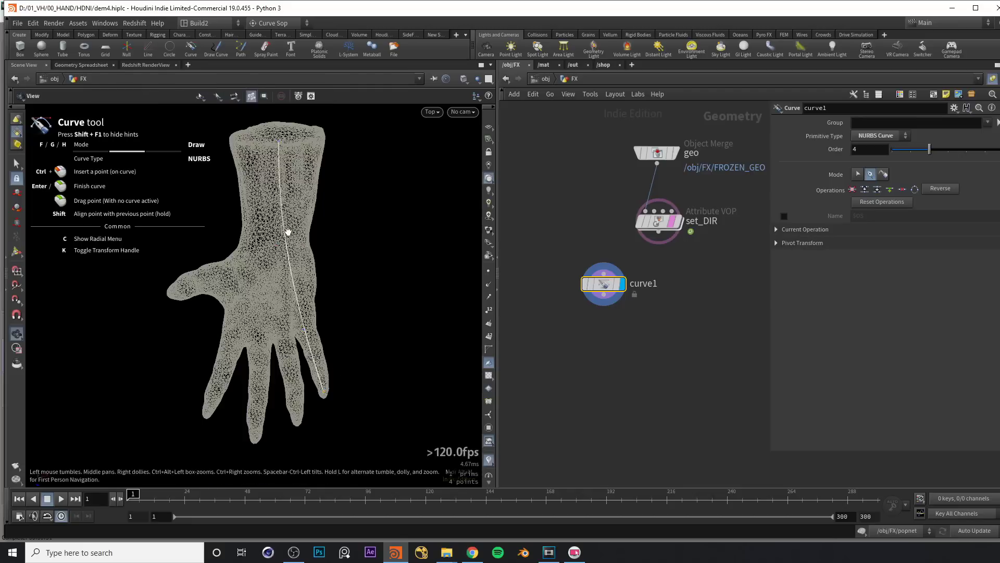
# Step: In the perspective view, edit curve1's points so the curve runs inside the hand from the forearm to the little fingertip
pyautogui.hotkey('space', '1')
pyautogui.moveTo(314, 231); pyautogui.dragTo(249, 203)
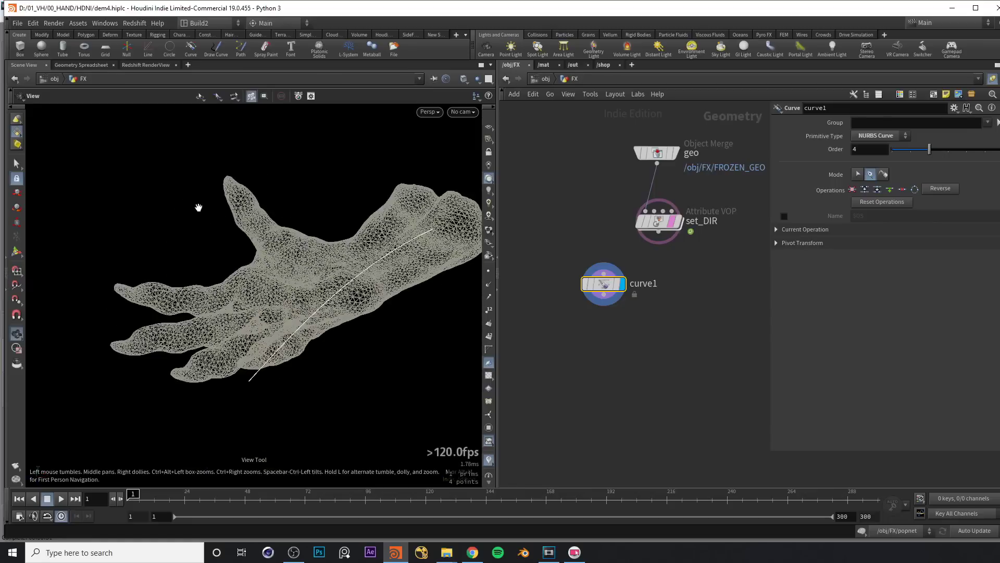
pyautogui.moveTo(314, 254); pyautogui.dragTo(295, 213)
pyautogui.press('Return')
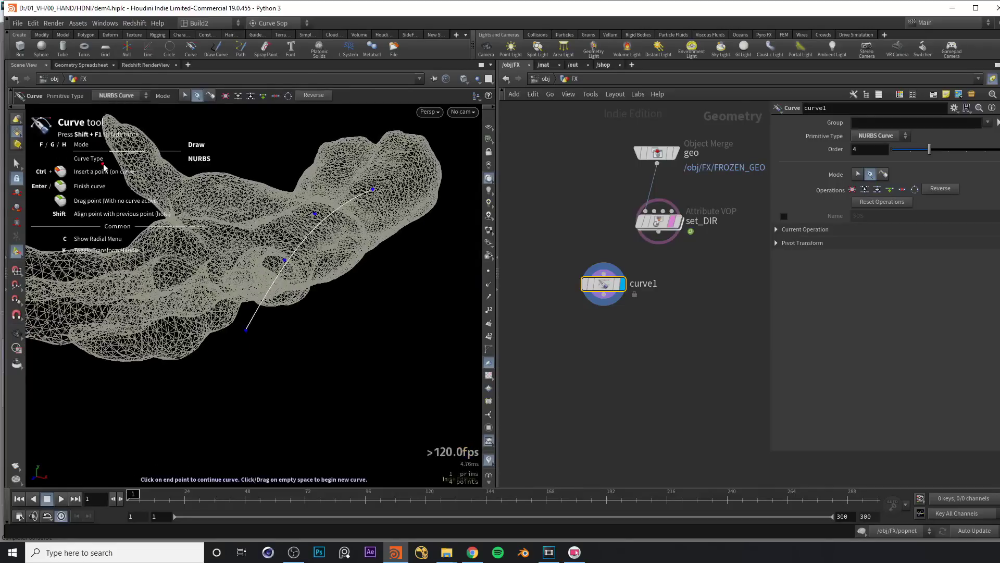
pyautogui.press('f')
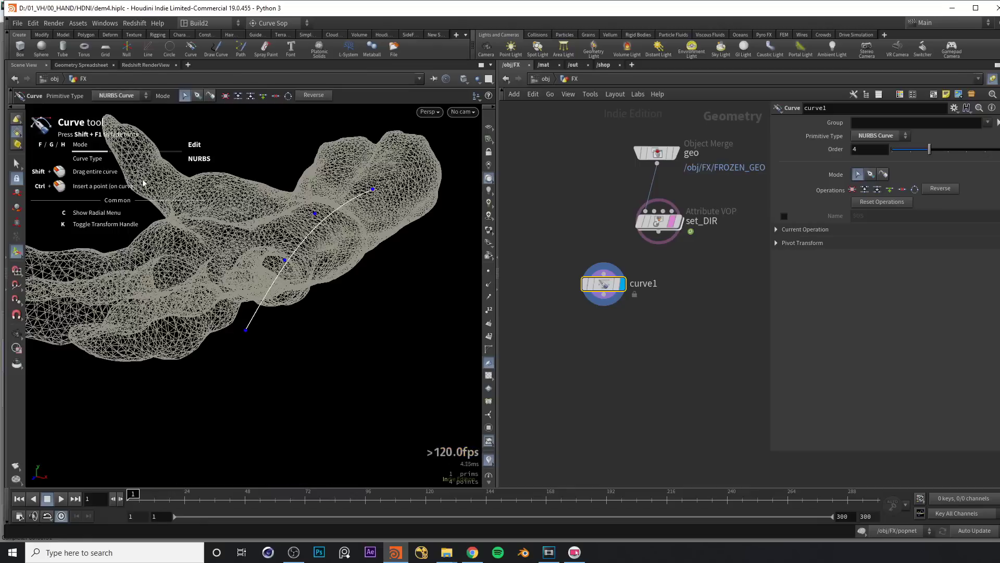
pyautogui.keyDown('alt'); pyautogui.moveTo(297, 288); pyautogui.dragTo(179, 204); pyautogui.keyUp('alt')
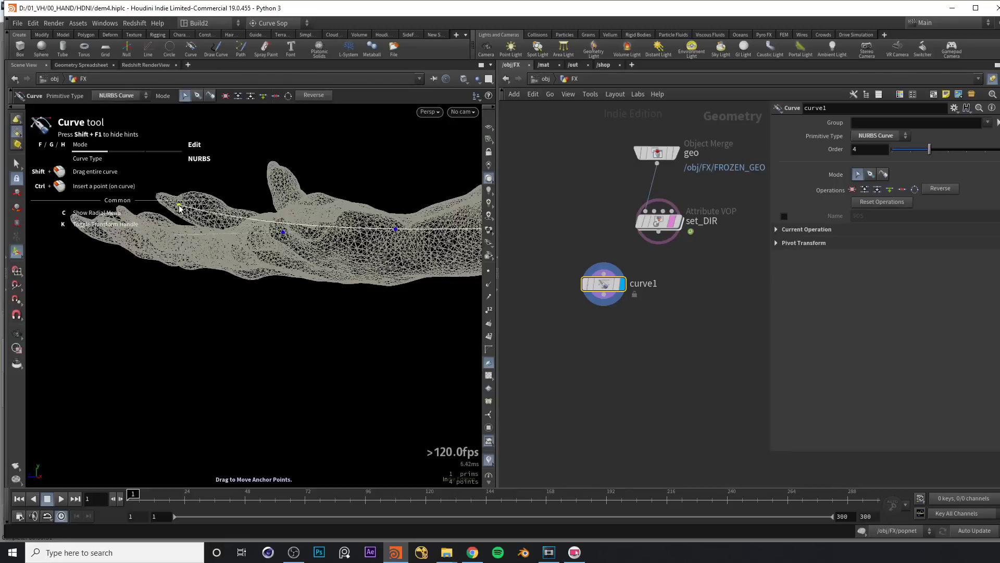
pyautogui.moveTo(293, 247); pyautogui.dragTo(316, 255)
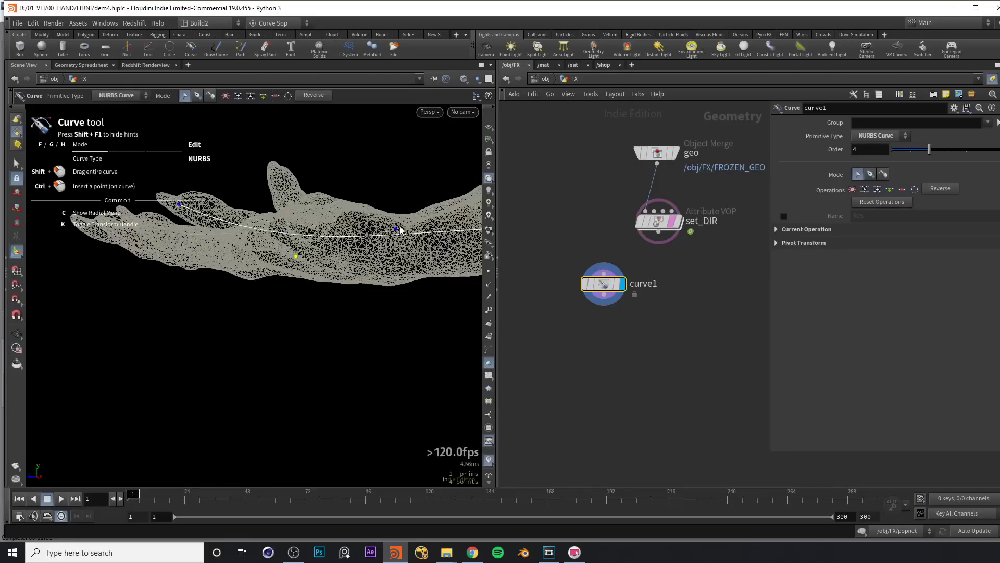
pyautogui.press('space')
pyautogui.moveTo(358, 223); pyautogui.dragTo(239, 305)
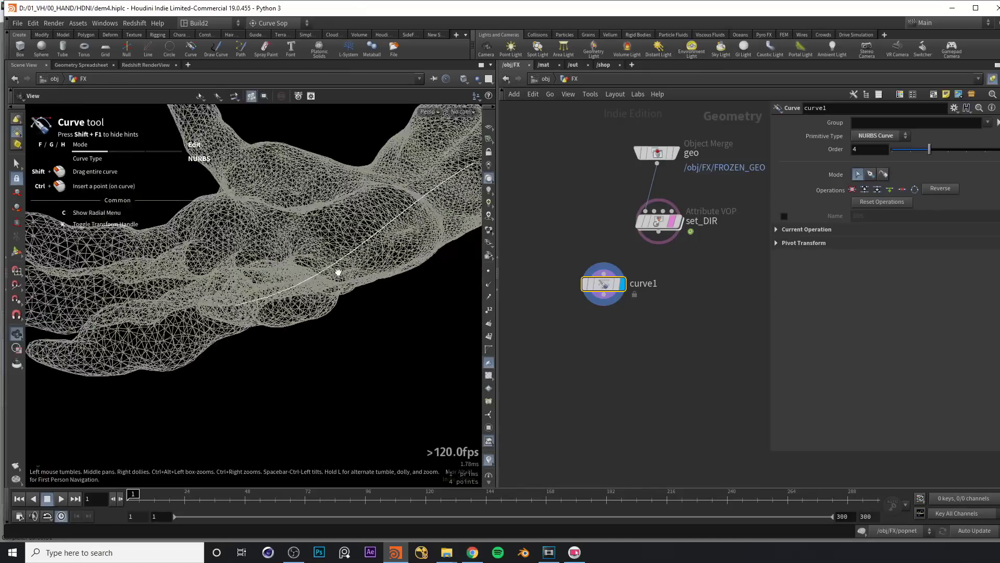
pyautogui.moveTo(418, 202); pyautogui.dragTo(323, 194)
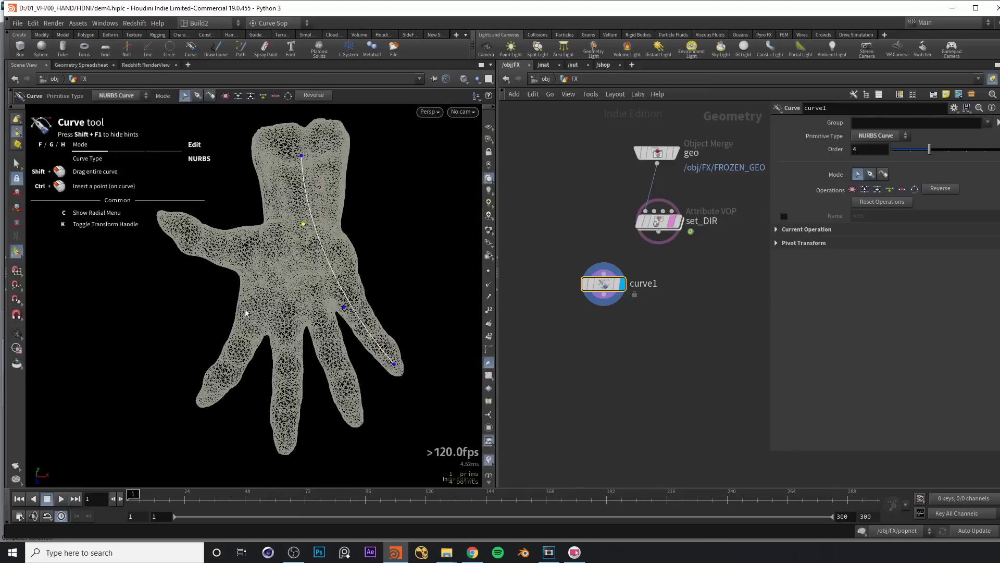
# Step: Duplicate the curve1 node and place the copy beside it
pyautogui.moveTo(606, 288)
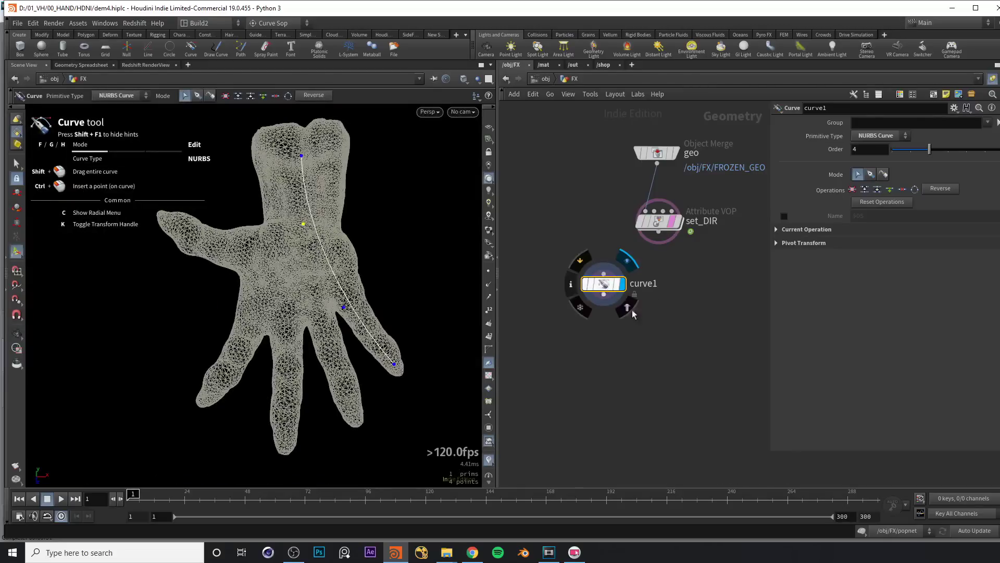
pyautogui.moveTo(615, 298); pyautogui.dragTo(582, 297, button='middle')
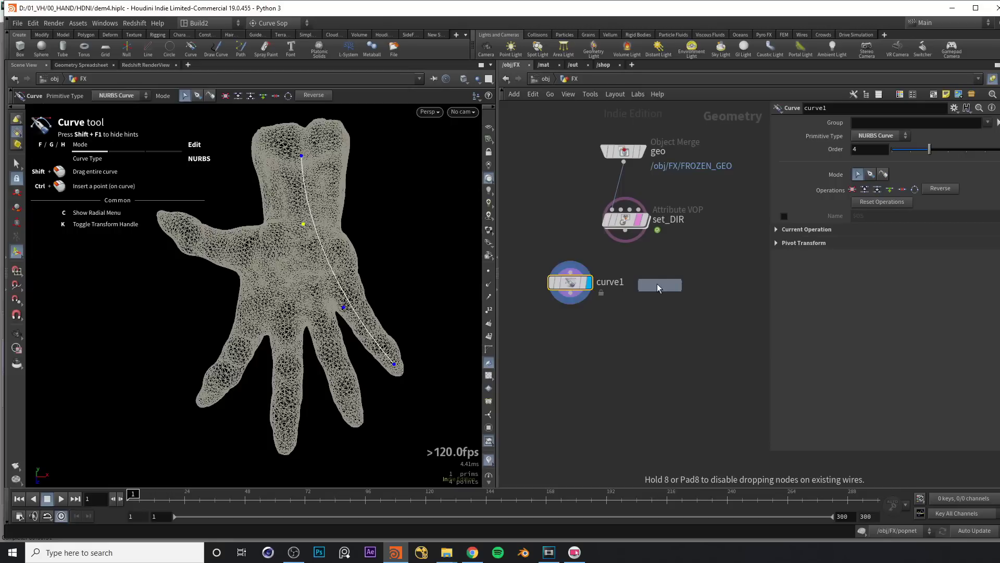
pyautogui.click(657, 283)
# Step: Reshape the copied curve by moving its points so it runs inside the palm and ring finger to the fingertip
pyautogui.keyDown('alt'); pyautogui.moveTo(279, 241); pyautogui.dragTo(291, 219); pyautogui.keyUp('alt')
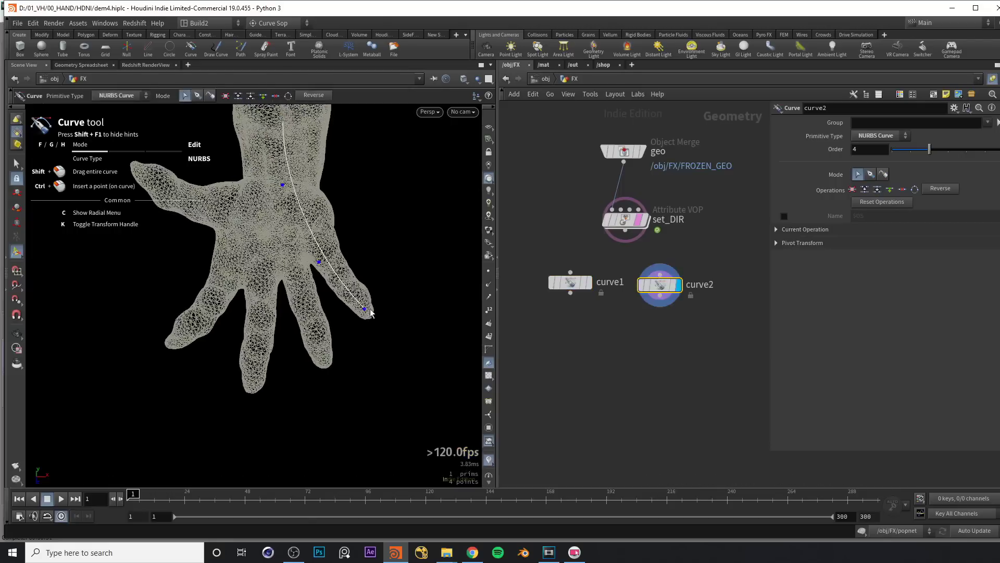
pyautogui.moveTo(328, 346); pyautogui.dragTo(324, 349)
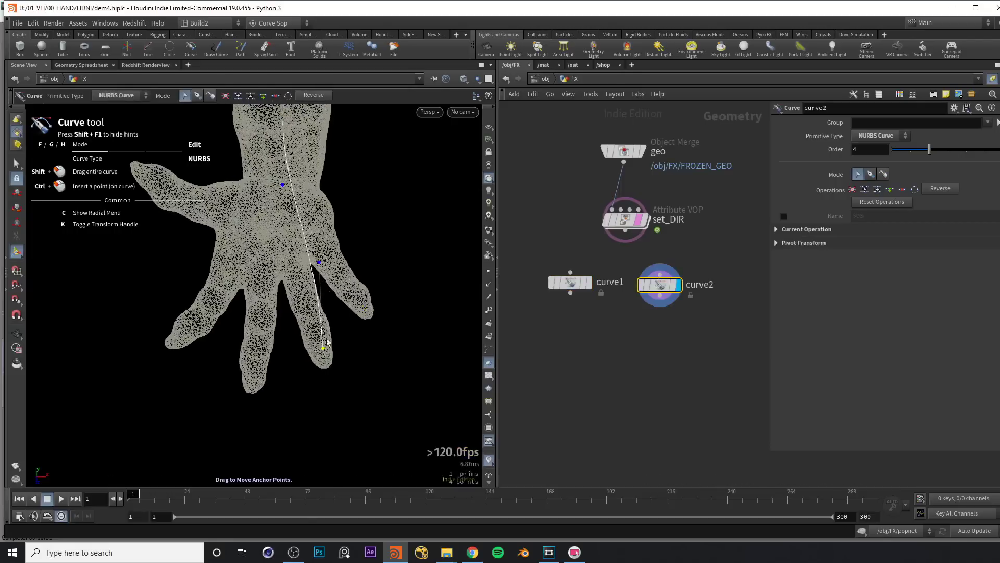
pyautogui.moveTo(319, 262); pyautogui.dragTo(208, 221)
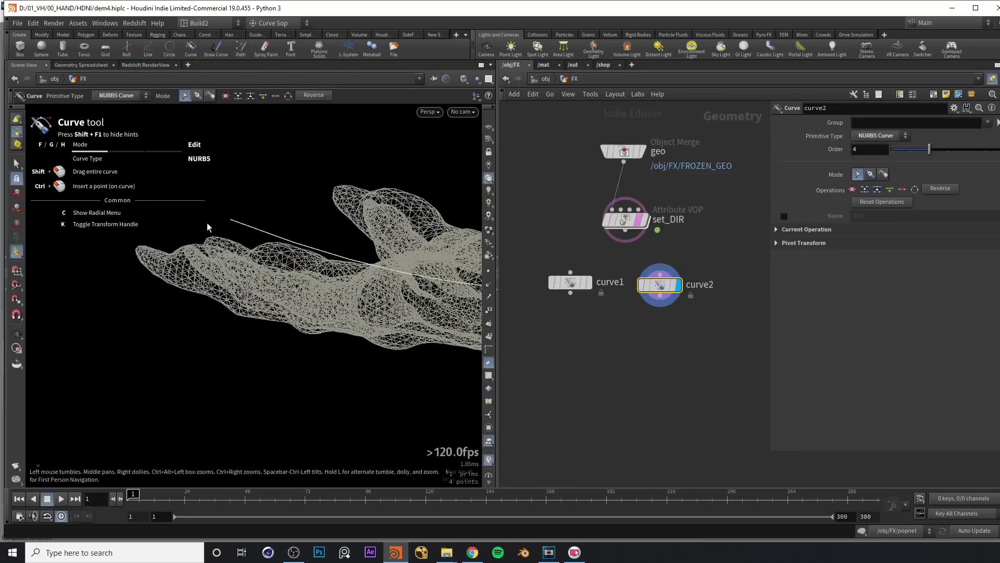
pyautogui.moveTo(300, 271)
pyautogui.keyDown('alt'); pyautogui.mouseDown()
pyautogui.moveTo(388, 272)
pyautogui.moveTo(393, 292)
pyautogui.moveTo(317, 286)
pyautogui.moveTo(298, 273)
pyautogui.moveTo(291, 283)
pyautogui.mouseUp(); pyautogui.keyUp('alt')
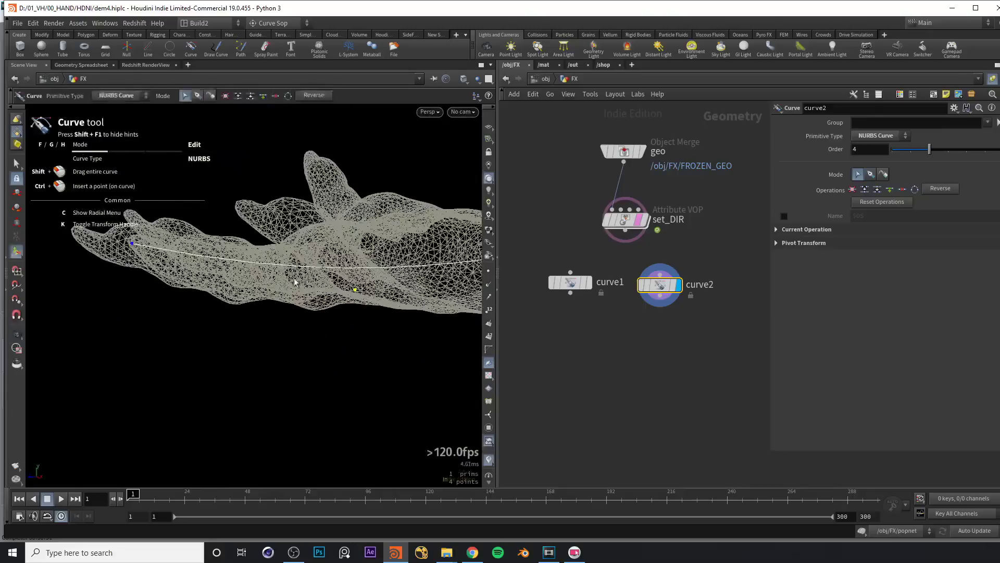
pyautogui.keyDown('alt'); pyautogui.moveTo(358, 289); pyautogui.dragTo(323, 323); pyautogui.keyUp('alt')
pyautogui.scroll(-1, 651, 306)
# Step: Duplicate the curve2 node beside it and reshape the copy so it runs through the palm and middle finger to the fingertip
pyautogui.moveTo(651, 306); pyautogui.dragTo(605, 293, button='middle')
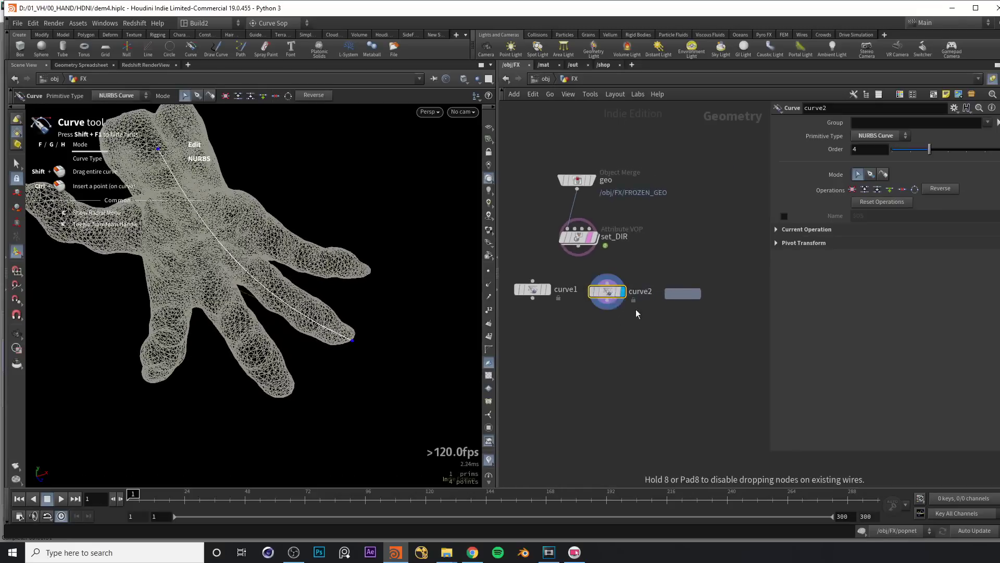
pyautogui.click(680, 295)
pyautogui.keyDown('alt'); pyautogui.moveTo(323, 260); pyautogui.dragTo(282, 392); pyautogui.keyUp('alt')
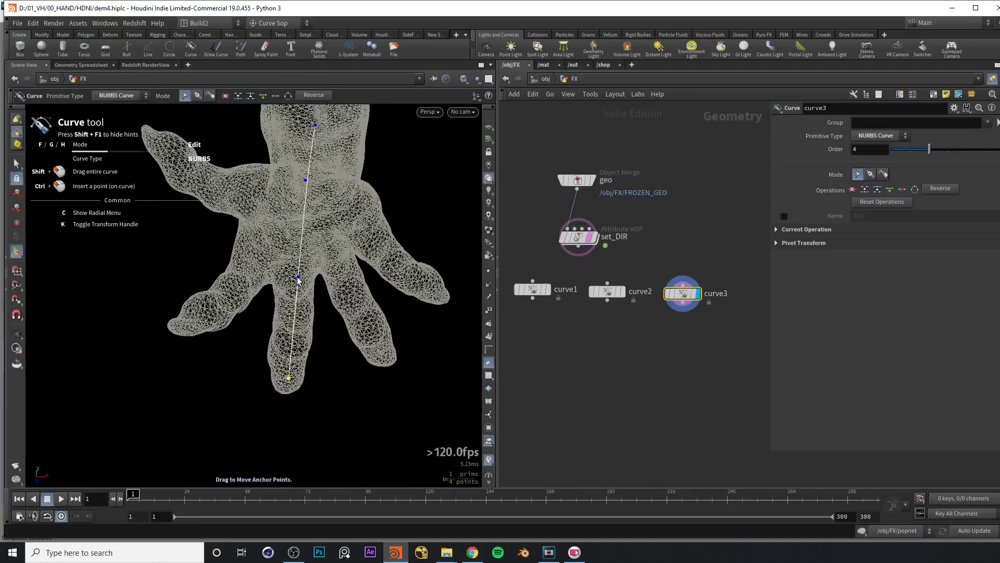
pyautogui.keyDown('alt'); pyautogui.moveTo(306, 190); pyautogui.dragTo(323, 218); pyautogui.keyUp('alt')
# Step: Duplicate the middle-finger curve node and reshape the copy so it runs inside the index finger to its tip
pyautogui.keyDown('alt'); pyautogui.moveTo(682, 293); pyautogui.dragTo(736, 297); pyautogui.keyUp('alt')
pyautogui.keyDown('alt'); pyautogui.moveTo(234, 270); pyautogui.dragTo(294, 266); pyautogui.keyUp('alt')
pyautogui.keyDown('alt'); pyautogui.moveTo(270, 282); pyautogui.dragTo(263, 257); pyautogui.keyUp('alt')
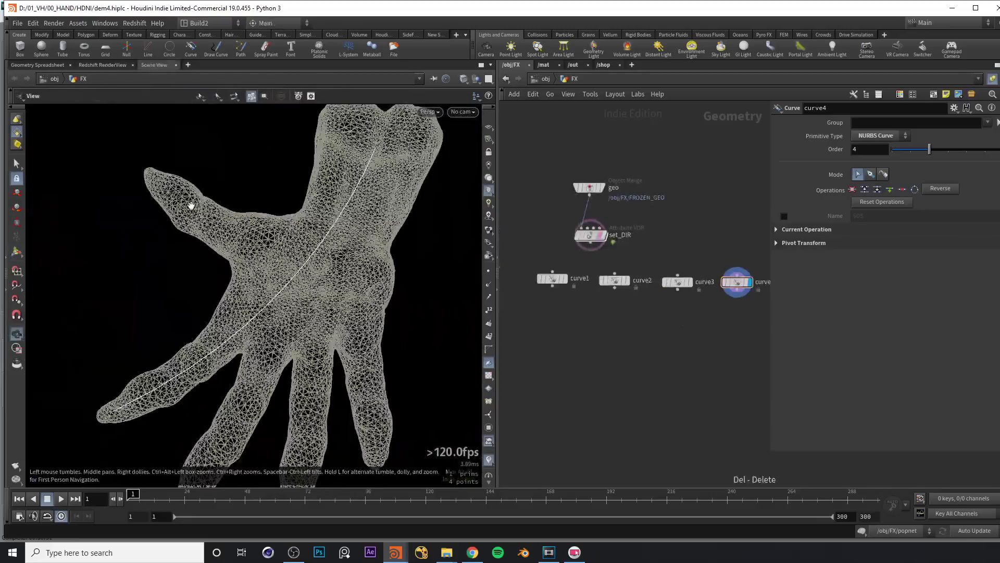
pyautogui.keyDown('alt'); pyautogui.moveTo(292, 252); pyautogui.dragTo(259, 250); pyautogui.keyUp('alt')
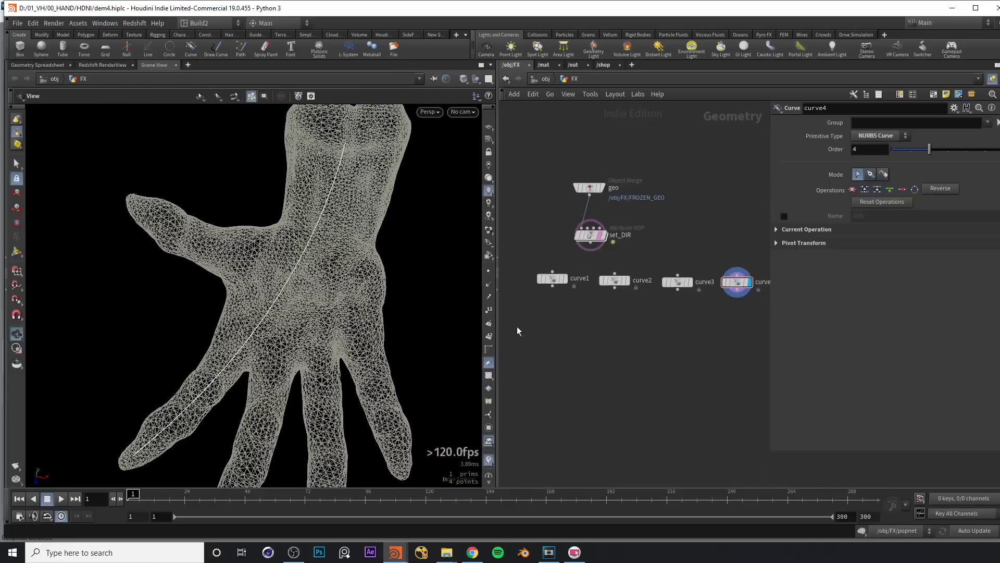
# Step: Add a new Curve node below the other curve nodes and set its primitive type to NURBS Curve
pyautogui.press('Tab')
pyautogui.moveTo(593, 333)
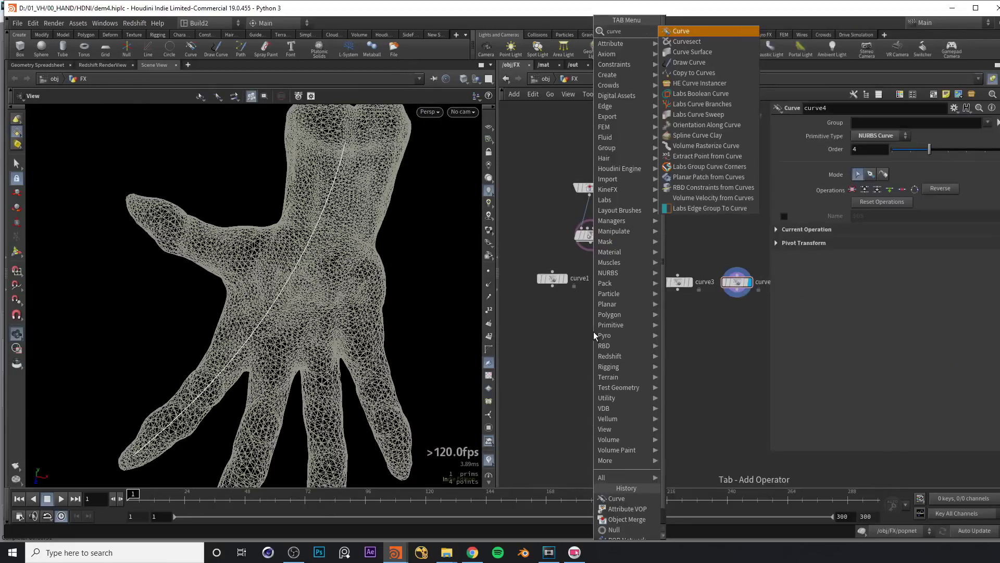
pyautogui.click(693, 32)
pyautogui.click(582, 333)
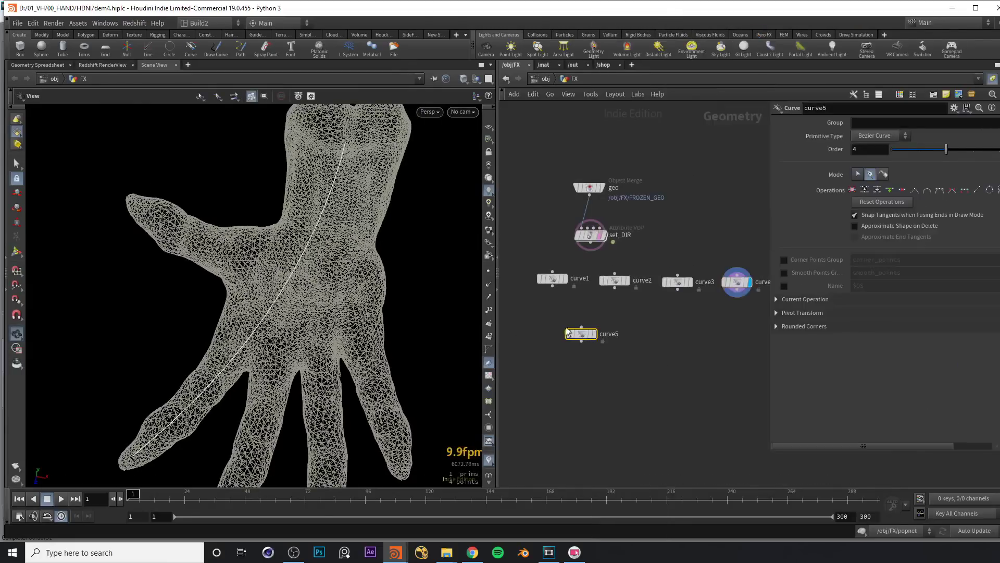
pyautogui.click(860, 138)
pyautogui.click(879, 159)
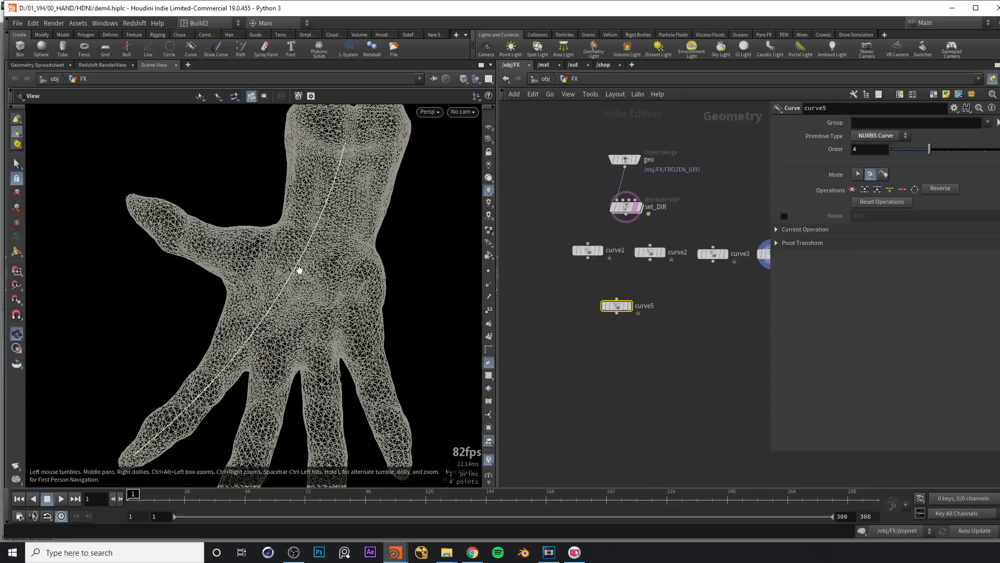
# Step: In the top view, draw a four-point NURBS curve from the wrist to the thumb tip
pyautogui.hotkey('space', '2')
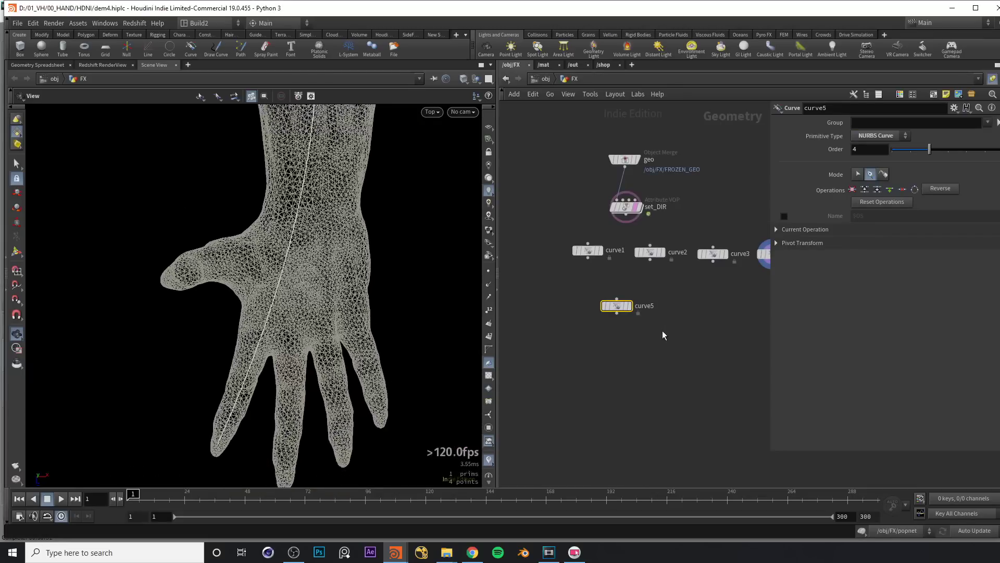
pyautogui.press('Return')
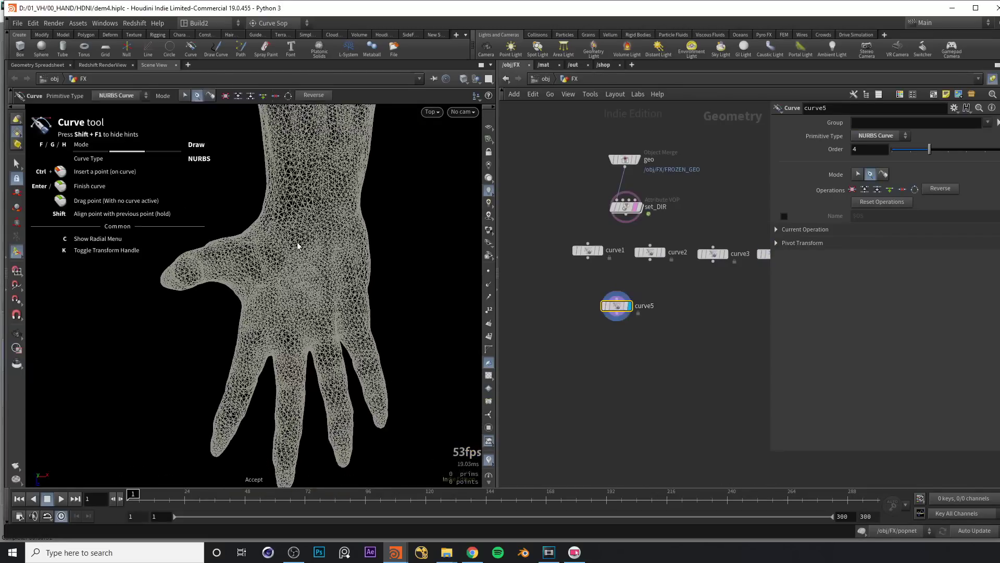
pyautogui.click(275, 251)
pyautogui.click(261, 254)
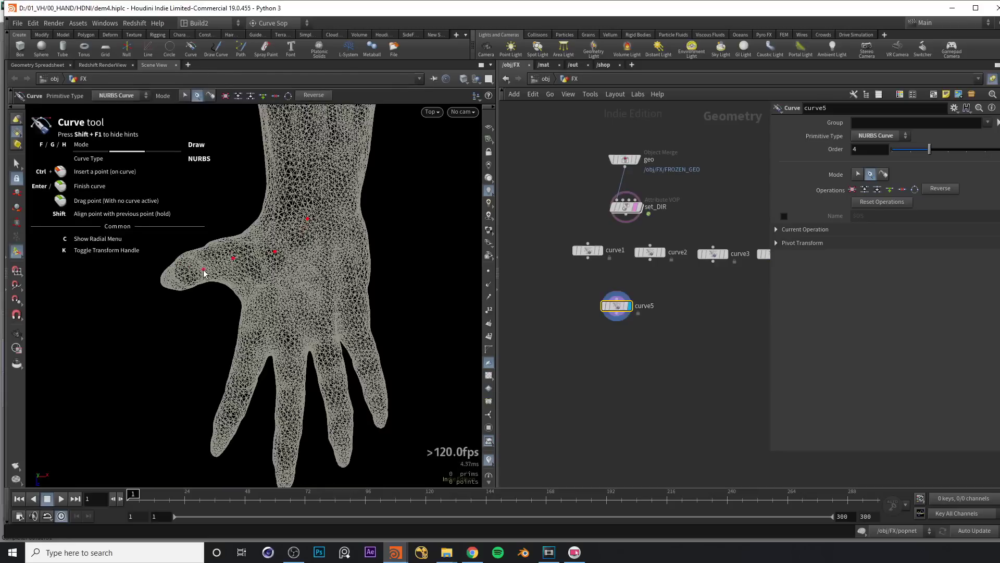
pyautogui.click(167, 283)
pyautogui.press('Return')
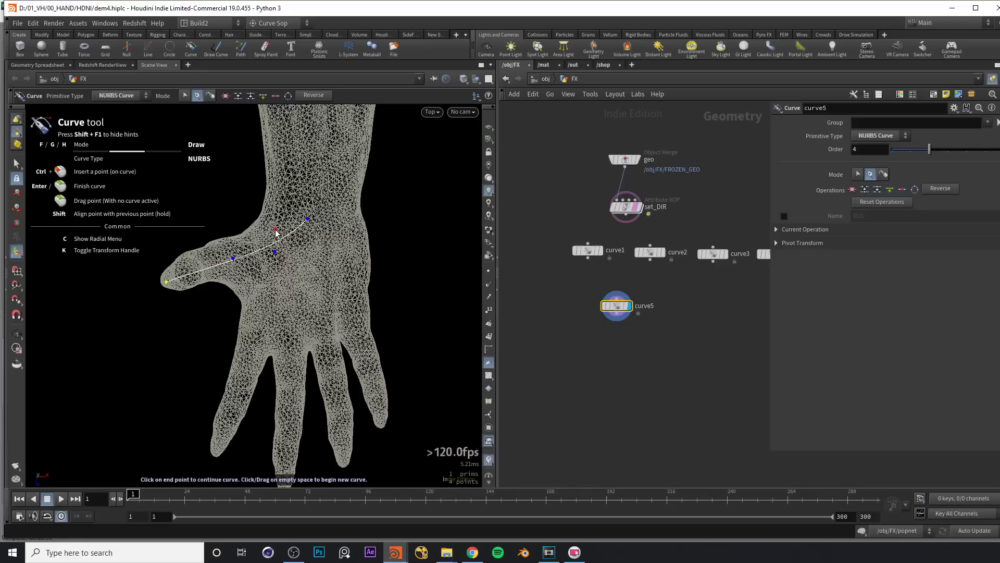
# Step: In the perspective view, edit the thumb curve's points so it runs inside the thumb and bends into the wrist
pyautogui.press('Escape')
pyautogui.hotkey('space', '1')
pyautogui.moveTo(234, 264)
pyautogui.mouseDown()
pyautogui.moveTo(267, 241)
pyautogui.moveTo(223, 252)
pyautogui.mouseUp()
pyautogui.press('Return')
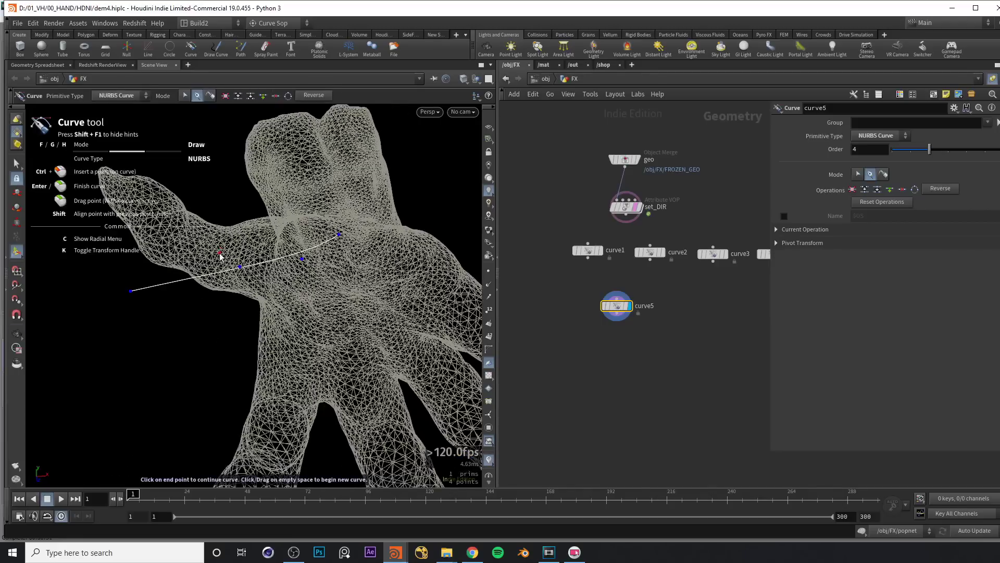
pyautogui.press('f')
pyautogui.moveTo(144, 247)
pyautogui.keyDown('alt'); pyautogui.mouseDown()
pyautogui.moveTo(134, 263)
pyautogui.moveTo(111, 160)
pyautogui.mouseUp(); pyautogui.keyUp('alt')
pyautogui.moveTo(239, 260); pyautogui.dragTo(222, 280)
pyautogui.keyDown('alt'); pyautogui.moveTo(384, 241); pyautogui.dragTo(312, 261); pyautogui.keyUp('alt')
# Step: Line up the thumb curve node with the other four and combine all five curves in a displayed Merge node
pyautogui.scroll(-3, 586, 301)
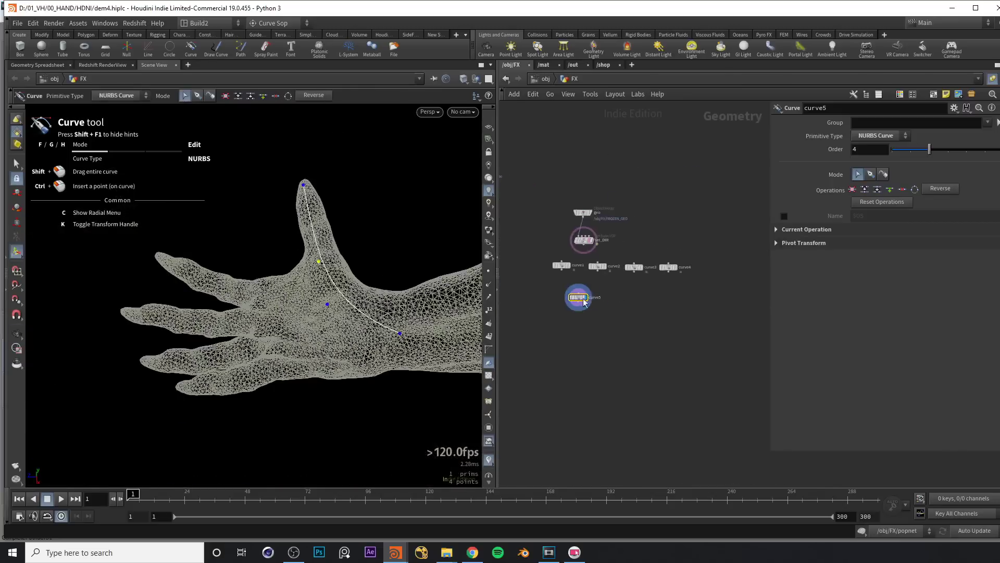
pyautogui.moveTo(586, 301); pyautogui.dragTo(708, 276)
pyautogui.moveTo(541, 278); pyautogui.dragTo(740, 252)
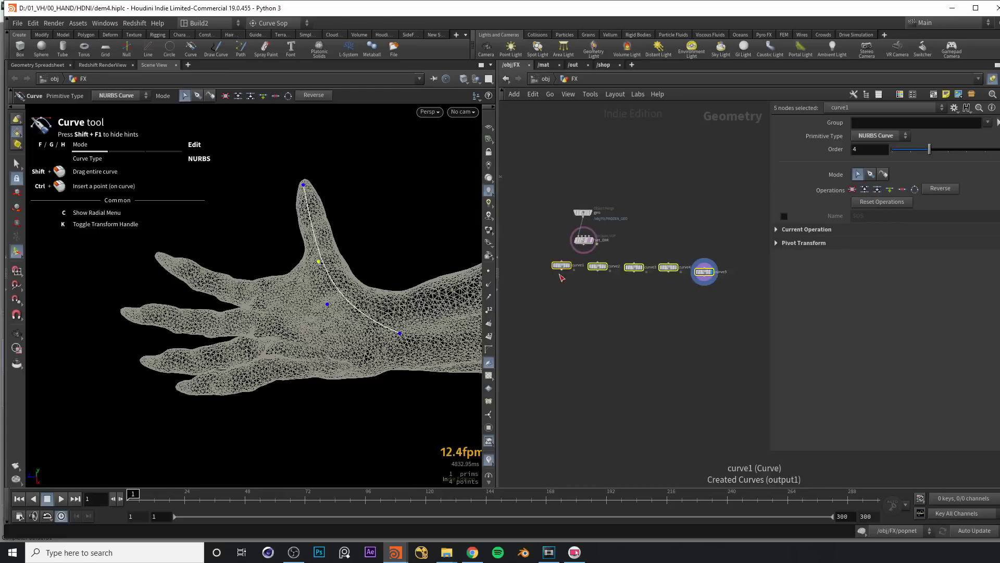
pyautogui.moveTo(562, 271); pyautogui.dragTo(606, 330)
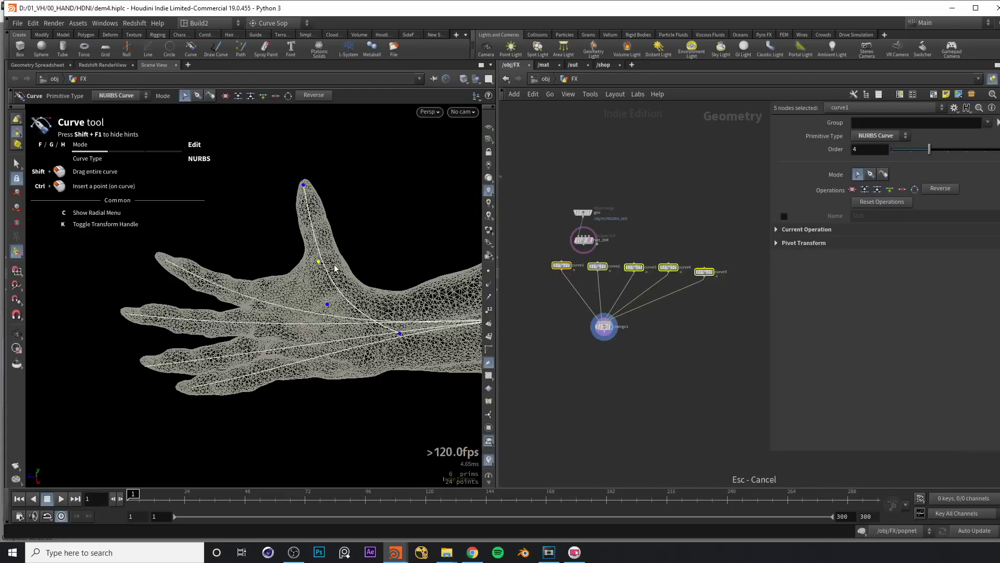
pyautogui.press('Escape')
pyautogui.moveTo(324, 286); pyautogui.dragTo(330, 254)
pyautogui.moveTo(241, 261); pyautogui.dragTo(327, 254)
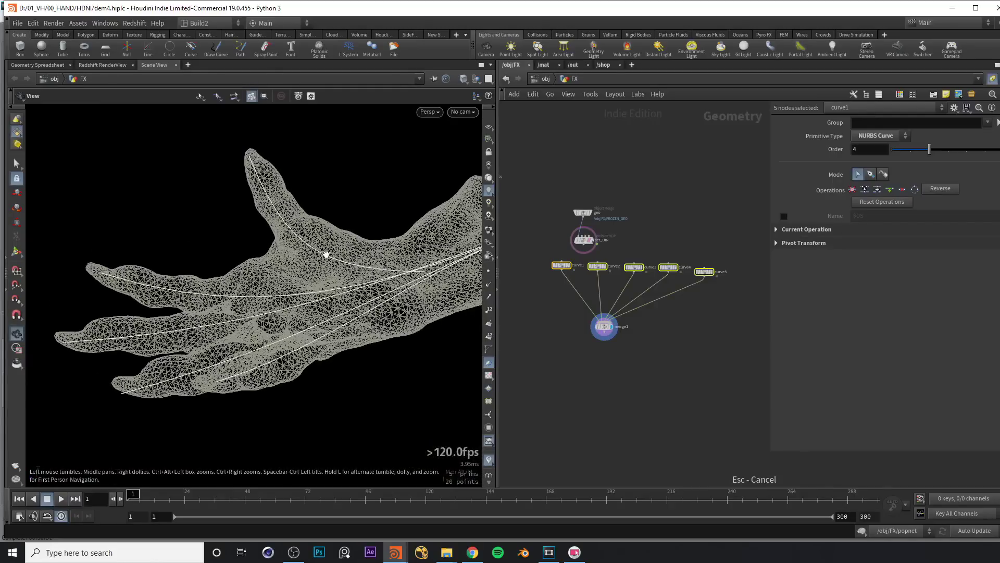
# Step: Spread out the five curve nodes in the network and reposition merge1 beneath them
pyautogui.click(547, 324)
pyautogui.scroll(-1, 571, 313)
pyautogui.moveTo(547, 324); pyautogui.dragTo(569, 301, button='middle')
pyautogui.scroll(2, 575, 314)
pyautogui.moveTo(560, 244); pyautogui.dragTo(723, 254)
pyautogui.moveTo(613, 317); pyautogui.dragTo(632, 319)
# Step: Add a Null node after merge1 and name it curves_direction
pyautogui.press('Tab')
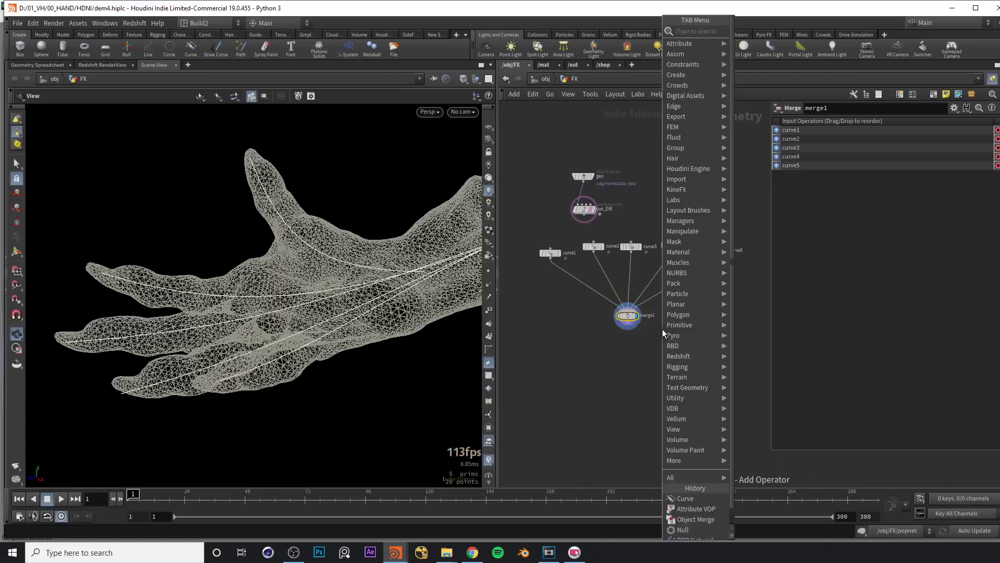
pyautogui.write('null')
pyautogui.press('Return')
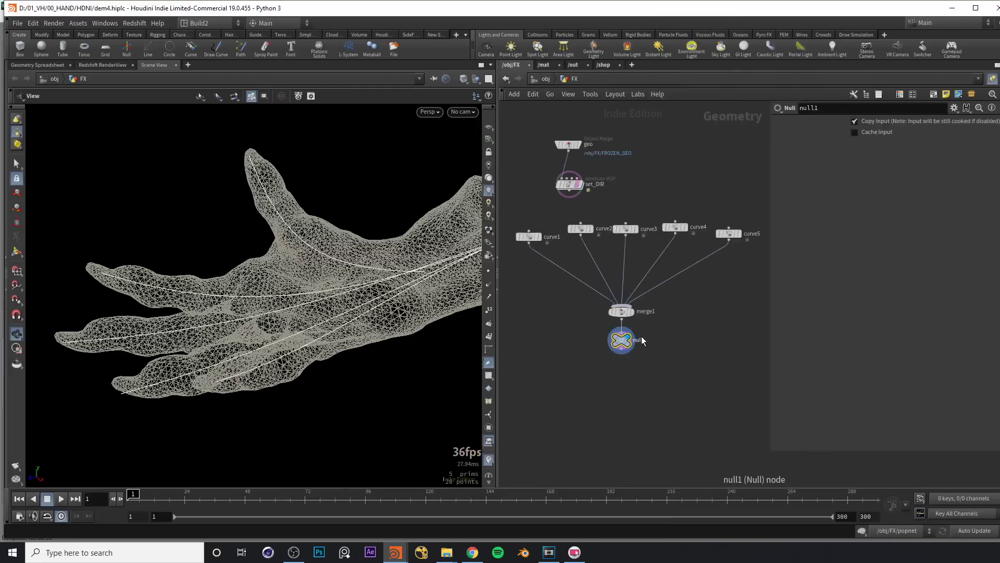
pyautogui.write('curve')
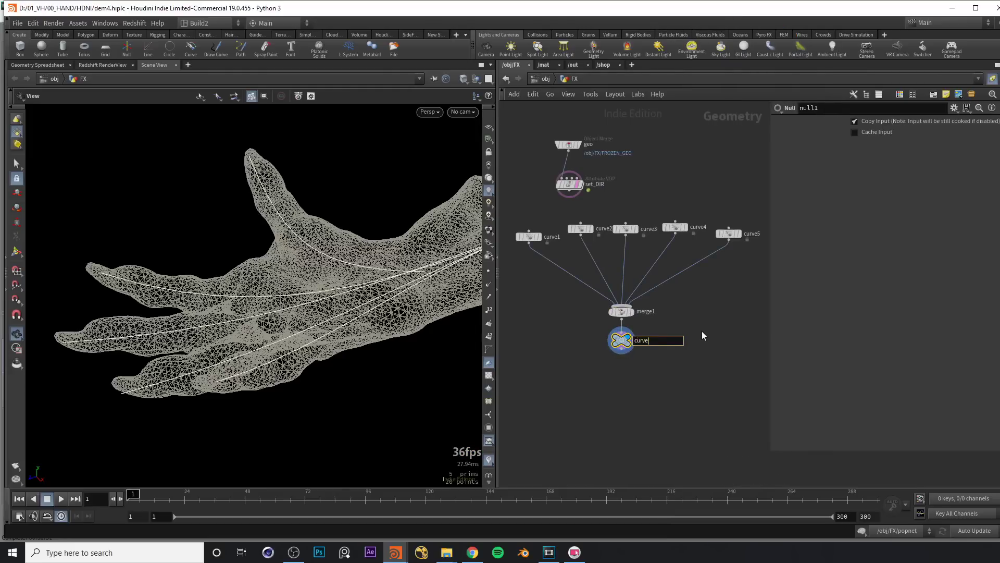
pyautogui.write('s_direction')
pyautogui.press('Return')
pyautogui.scroll(2, 661, 344)
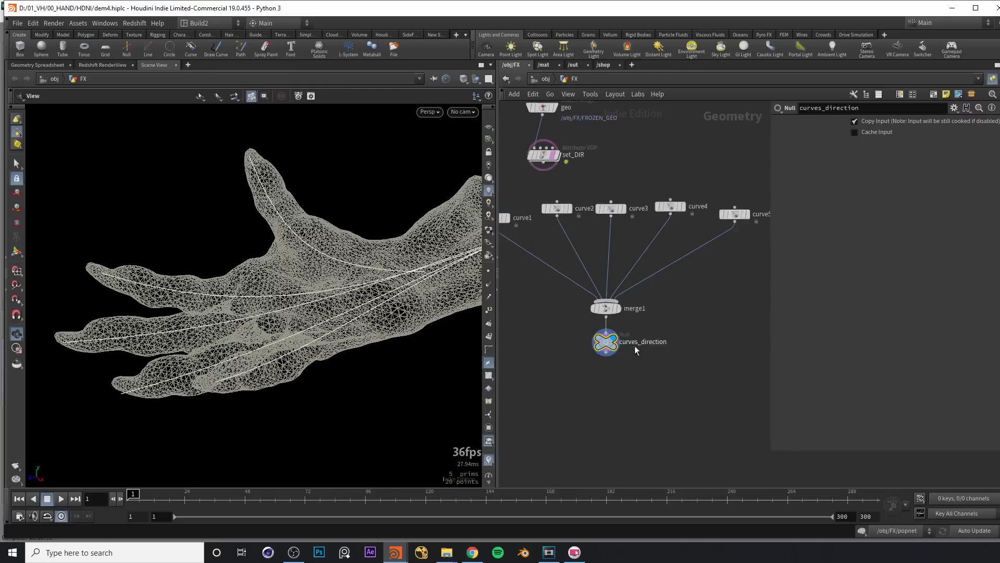
# Step: Move curves_direction further down and insert a displayed Resample node between it and merge1
pyautogui.moveTo(630, 277); pyautogui.dragTo(632, 339)
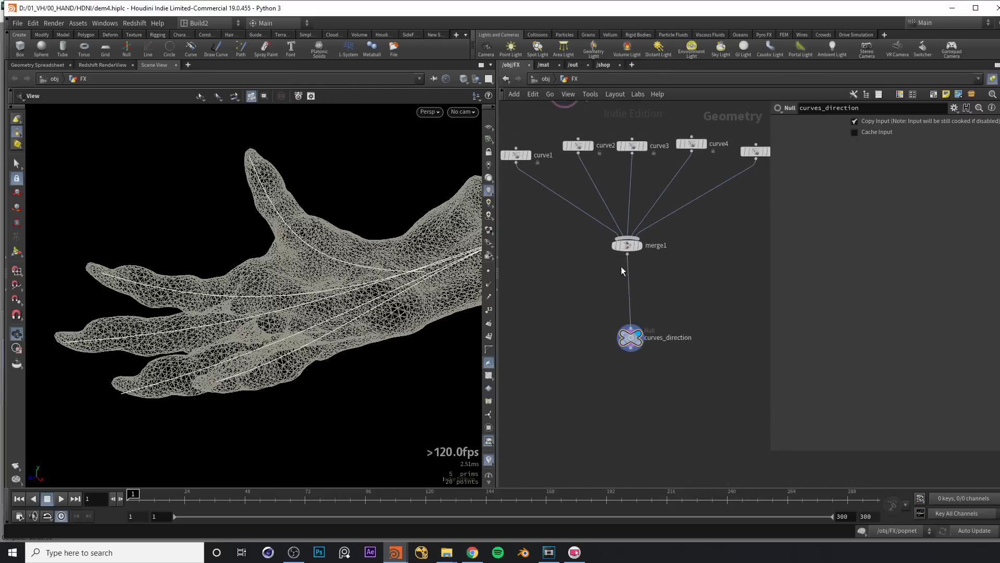
pyautogui.press('Tab')
pyautogui.write('resa')
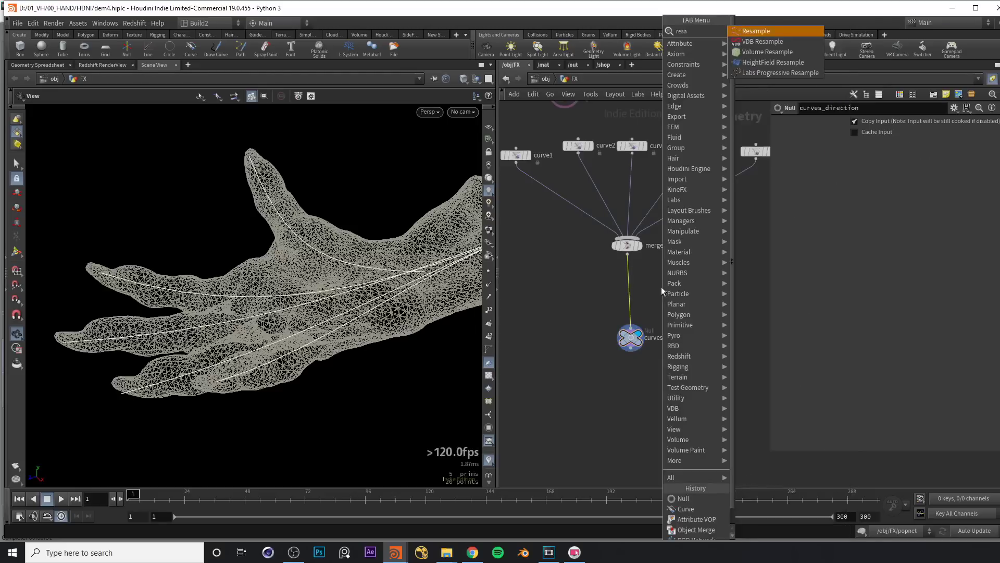
pyautogui.press('Return')
pyautogui.click(625, 285)
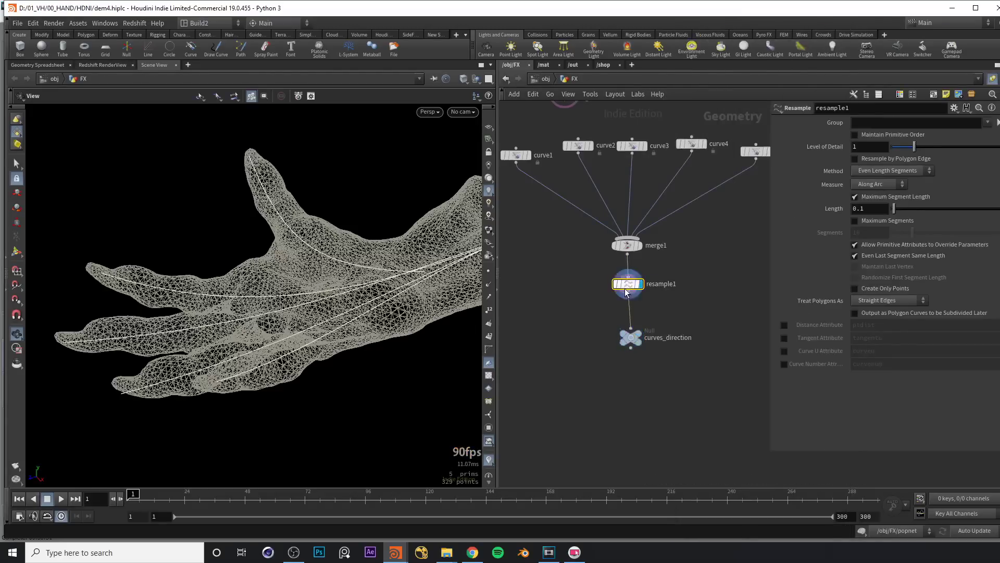
# Step: Turn on point display in the viewport and inspect the resampled points along the curves
pyautogui.click(489, 271)
pyautogui.moveTo(327, 241); pyautogui.dragTo(245, 261, button='right')
pyautogui.moveTo(245, 260); pyautogui.dragTo(193, 276)
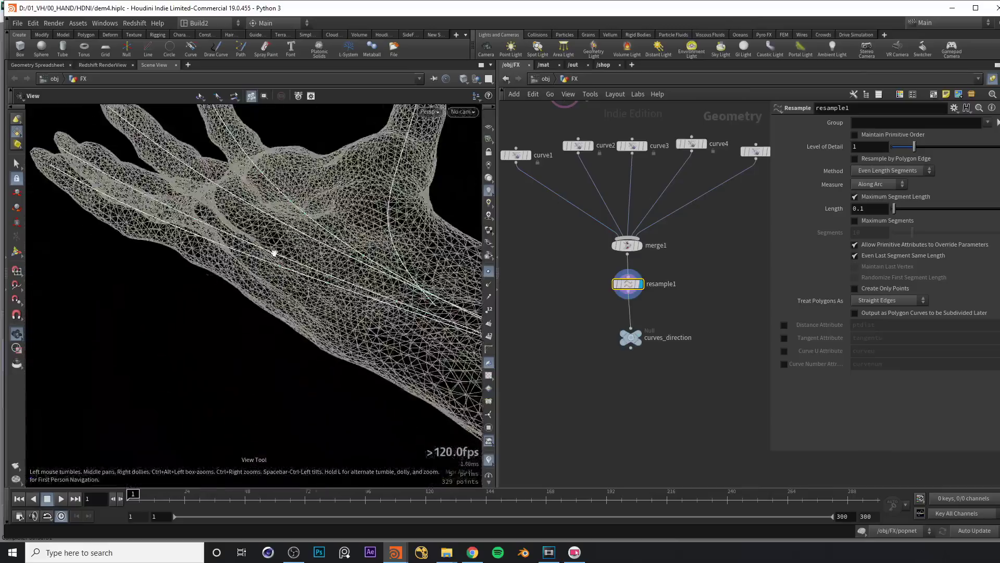
pyautogui.moveTo(384, 223); pyautogui.dragTo(417, 237)
# Step: Display curves_direction and turn off the template display of set_DIR to show only the curves
pyautogui.click(638, 335)
pyautogui.moveTo(526, 253); pyautogui.dragTo(615, 282, button='middle')
pyautogui.scroll(4, 627, 257)
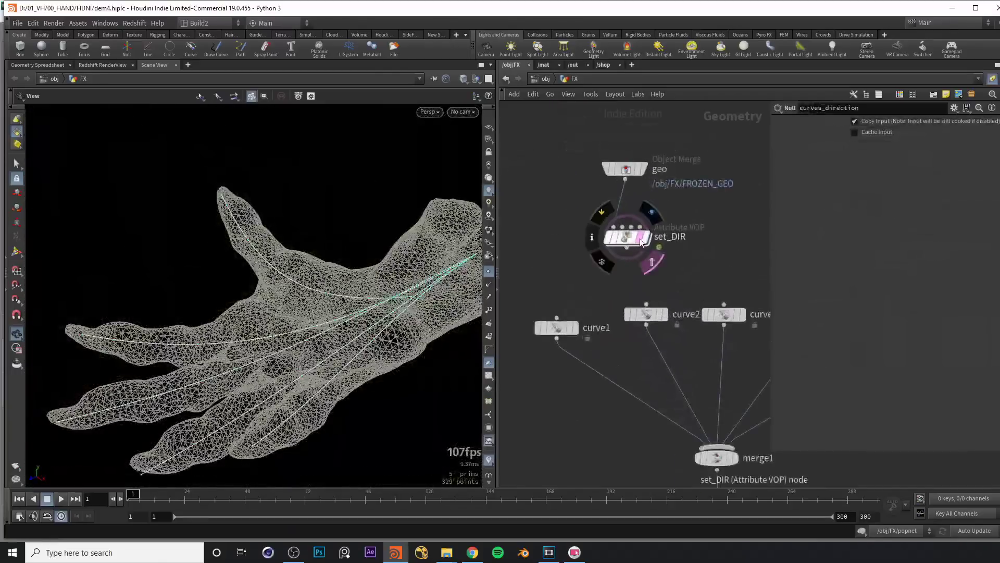
pyautogui.moveTo(618, 417); pyautogui.dragTo(589, 341, button='middle')
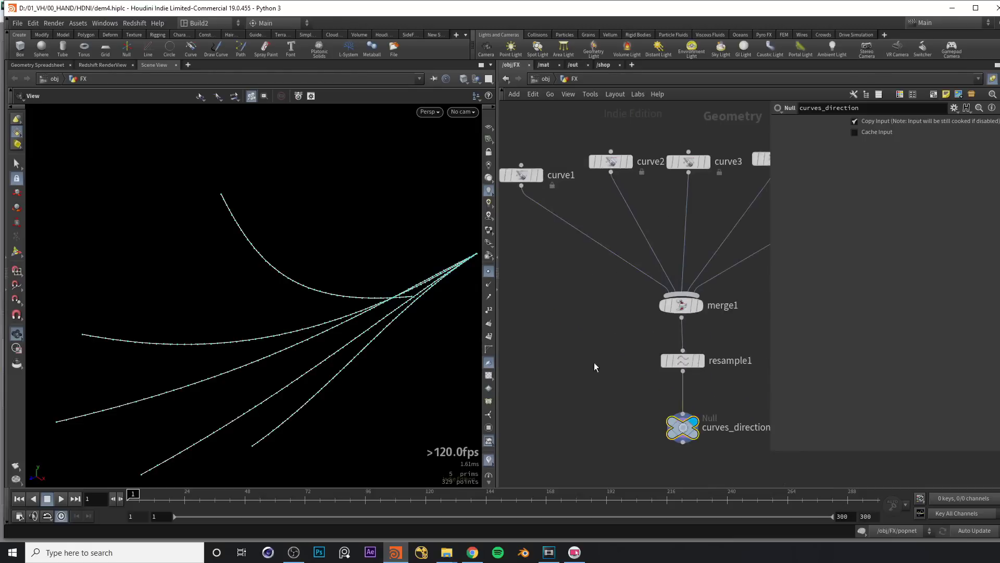
pyautogui.moveTo(351, 326); pyautogui.dragTo(331, 289)
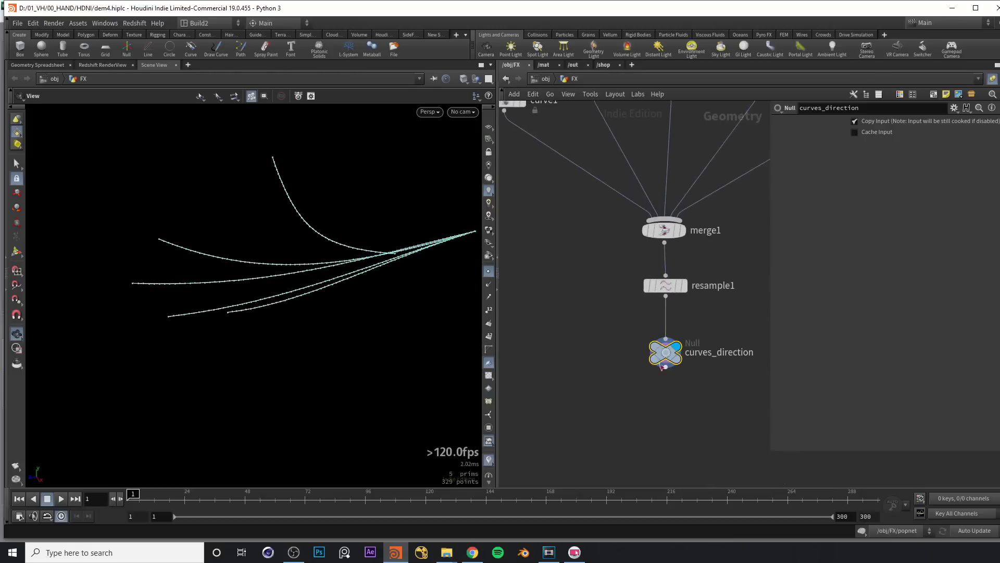
# Step: Make room above curves_direction and insert a displayed PolyFrame node between resample1 and the null
pyautogui.moveTo(666, 355); pyautogui.dragTo(665, 391)
pyautogui.moveTo(715, 348); pyautogui.dragTo(678, 355, button='middle')
pyautogui.scroll(2, 677, 355)
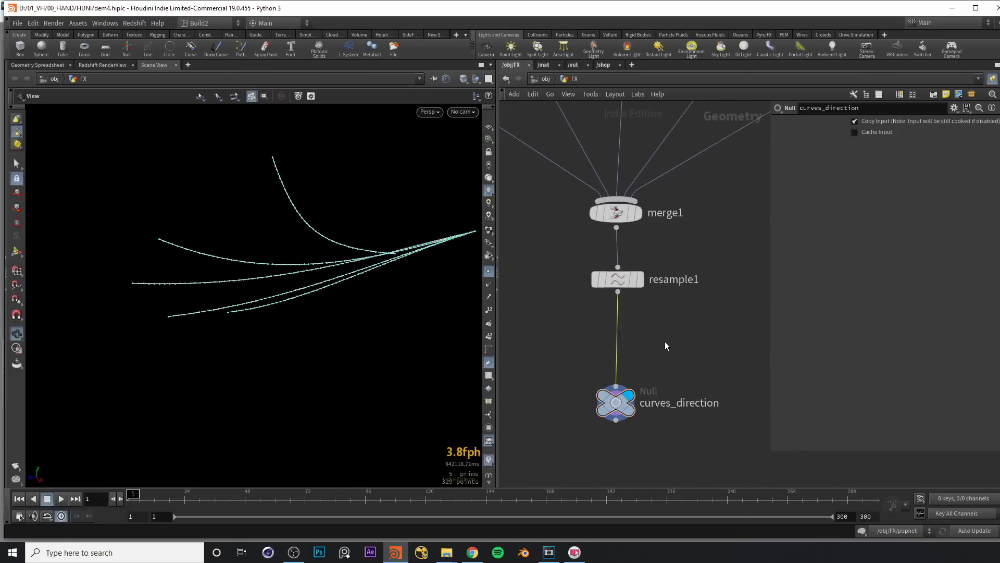
pyautogui.press('Tab')
pyautogui.write('polyfra')
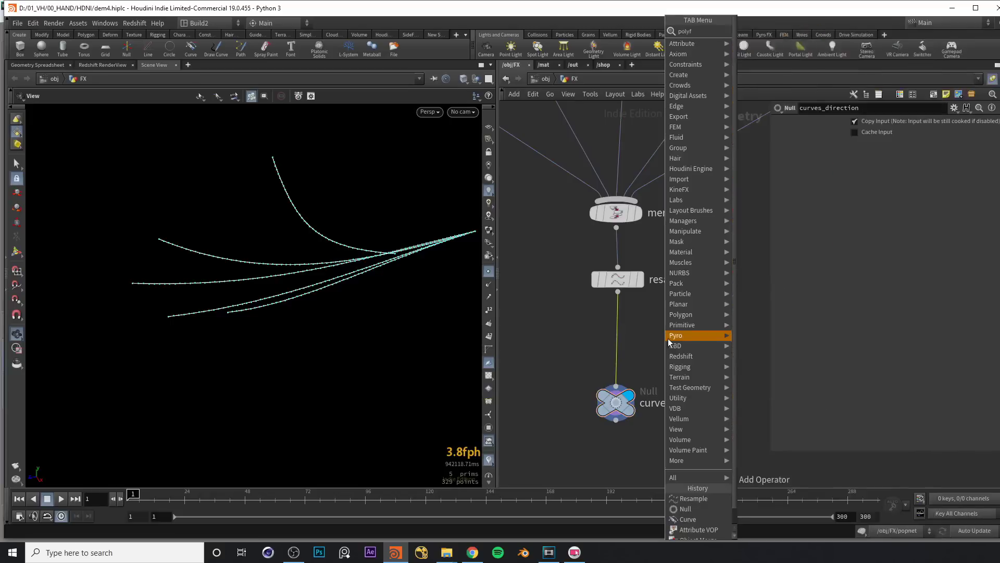
pyautogui.press('Return')
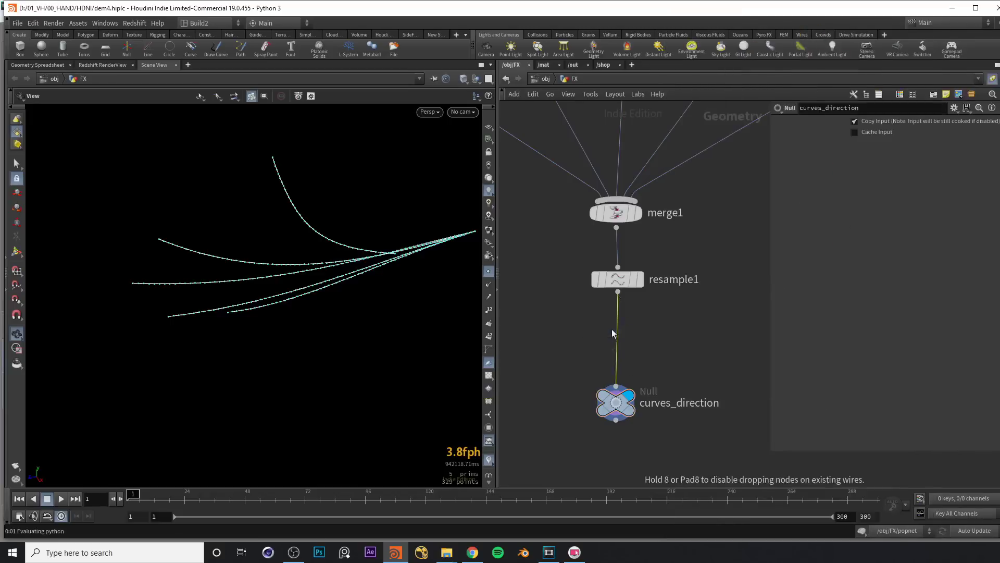
pyautogui.click(611, 329)
pyautogui.moveTo(558, 321); pyautogui.dragTo(698, 363)
pyautogui.moveTo(600, 337); pyautogui.dragTo(607, 341)
pyautogui.moveTo(360, 250)
pyautogui.mouseDown()
pyautogui.moveTo(429, 242)
pyautogui.moveTo(359, 253)
pyautogui.moveTo(375, 252)
pyautogui.mouseUp()
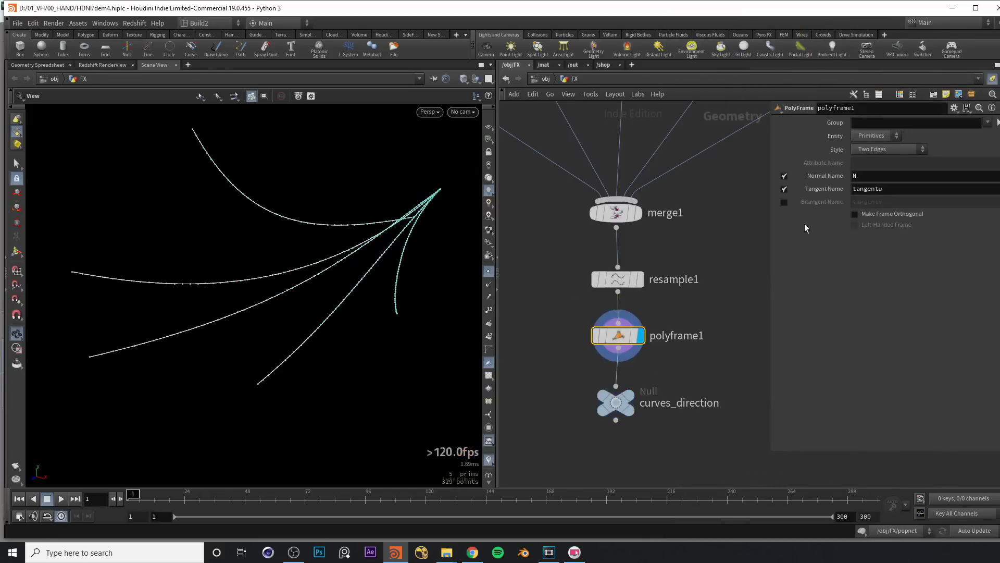
# Step: Set the PolyFrame style to First Edge, disable its normal output and name the tangent attribute Dir
pyautogui.click(889, 148)
pyautogui.click(889, 160)
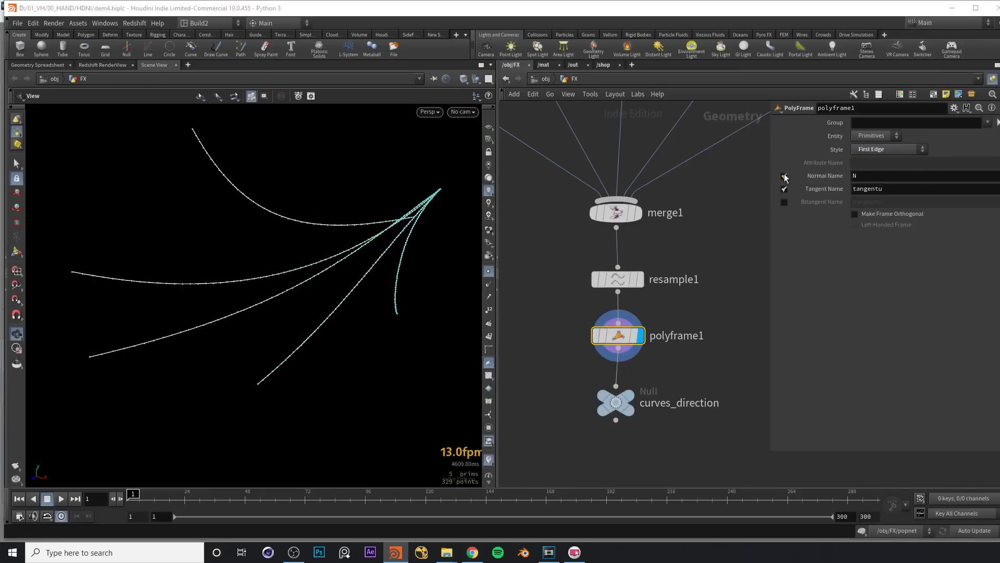
pyautogui.click(784, 177)
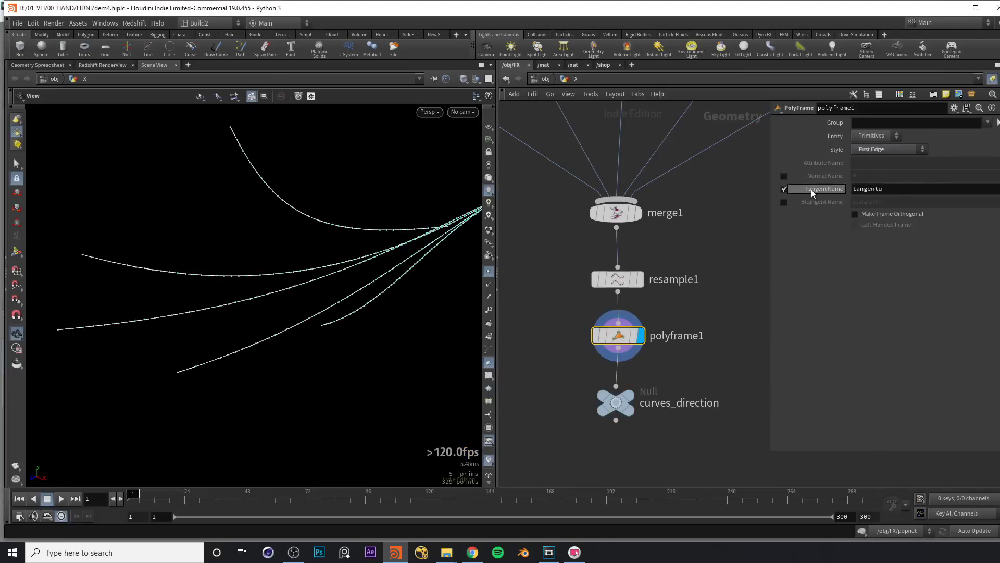
pyautogui.click(897, 189)
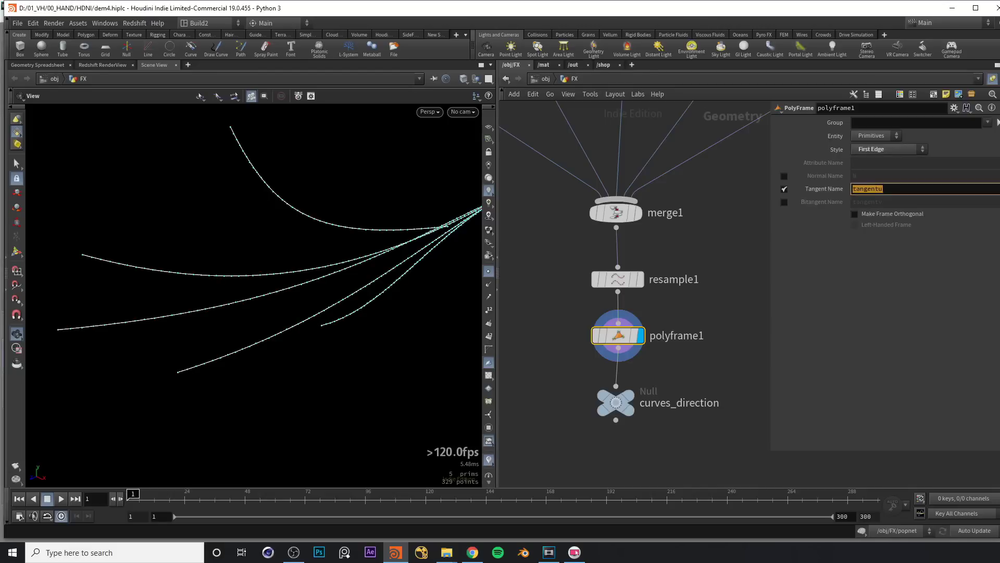
pyautogui.press('Return')
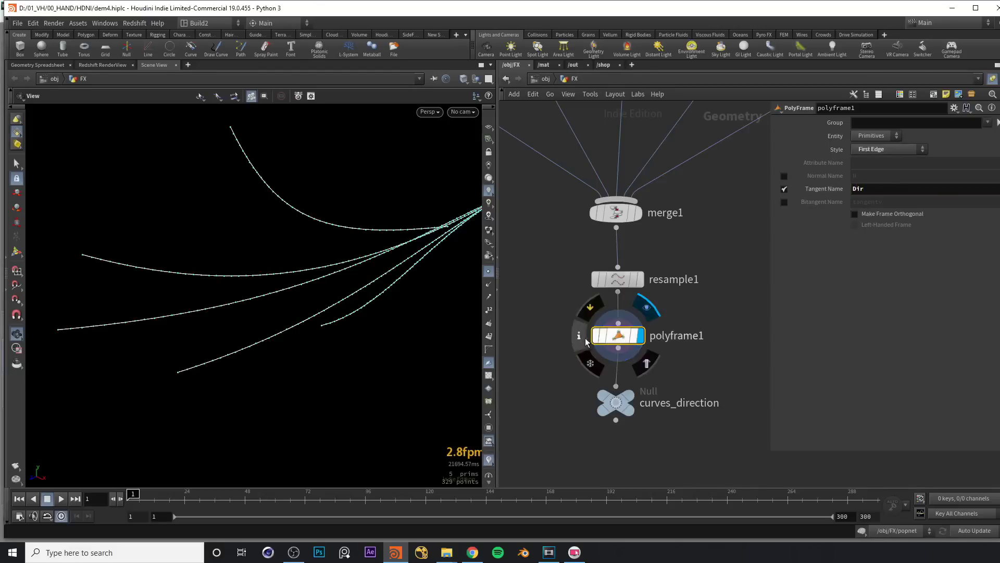
# Step: Visualize the Dir attribute from polyframe1's node info and inspect the direction vectors along the curves
pyautogui.click(579, 337)
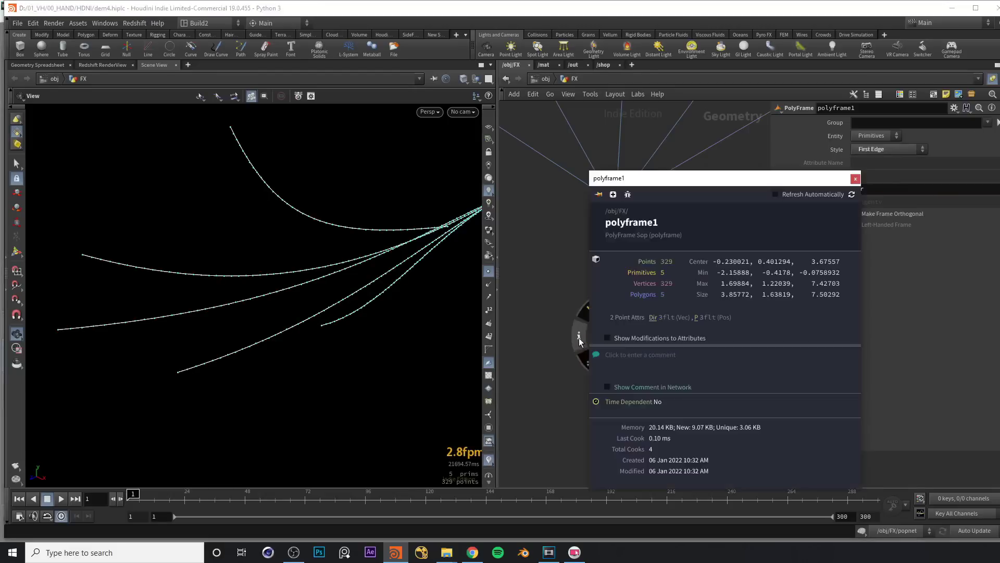
pyautogui.click(653, 318)
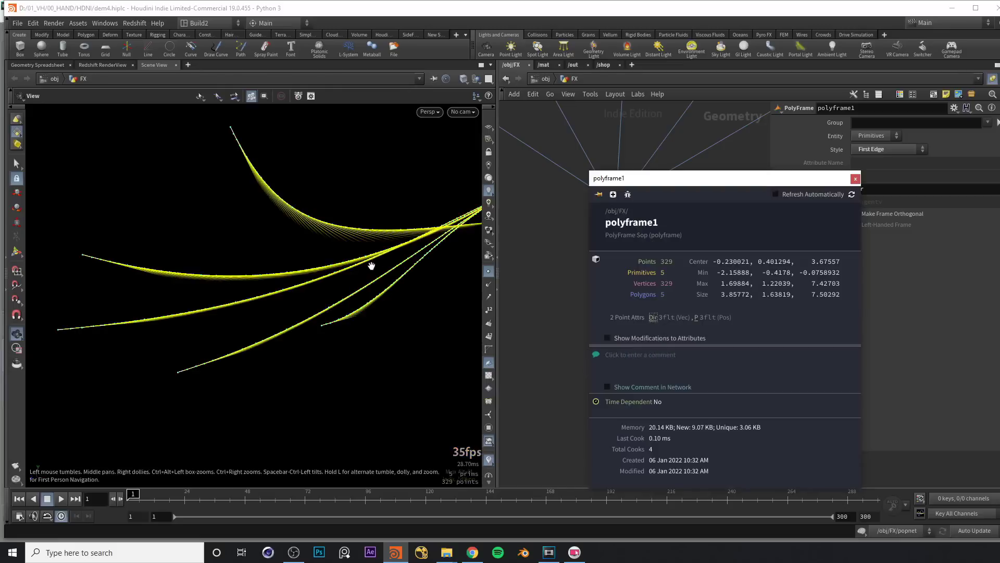
pyautogui.click(855, 178)
pyautogui.moveTo(382, 207); pyautogui.dragTo(36, 276)
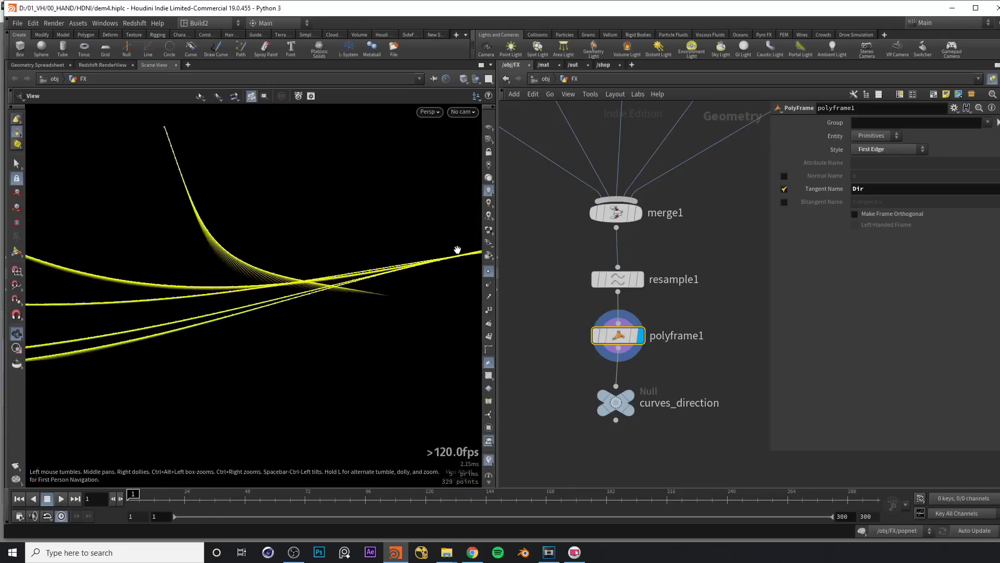
# Step: Make room below resample1 and insert a Reverse node between resample1 and polyframe1 to flip the curve directions
pyautogui.scroll(2, 641, 396)
pyautogui.moveTo(631, 406); pyautogui.dragTo(636, 475)
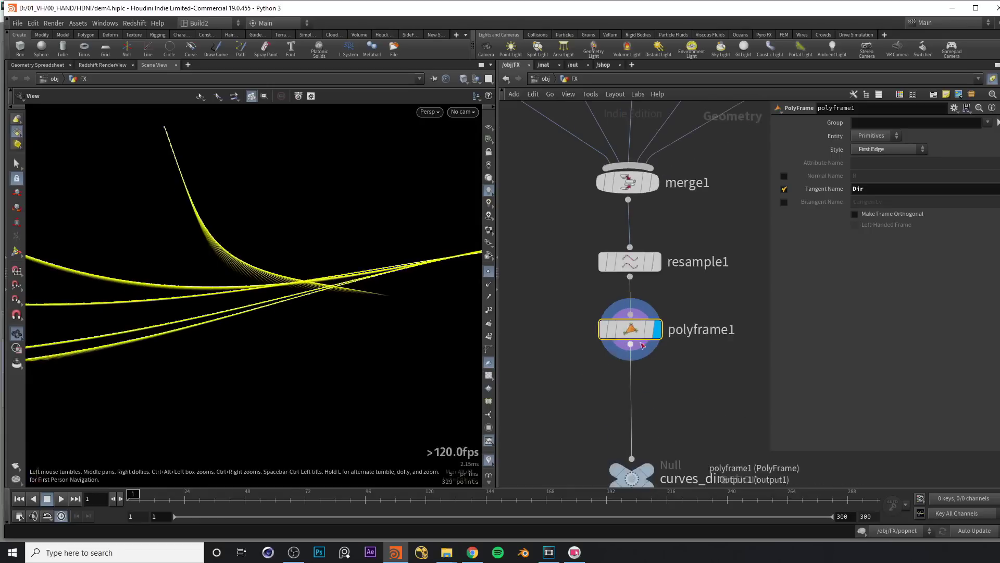
pyautogui.moveTo(637, 342); pyautogui.dragTo(636, 406)
pyautogui.click(629, 310)
pyautogui.press('Tab')
pyautogui.write('rever')
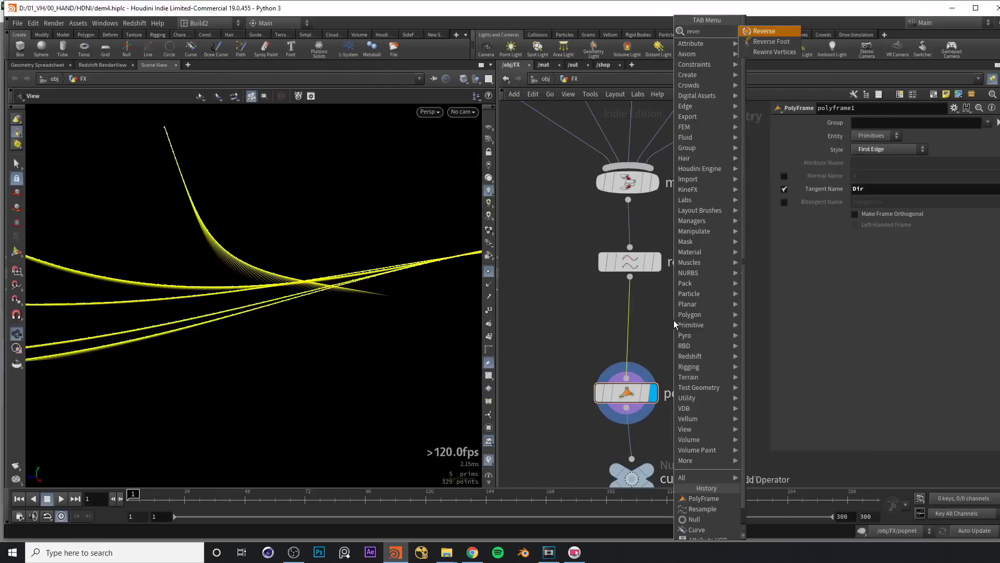
pyautogui.press('Return')
pyautogui.click(631, 322)
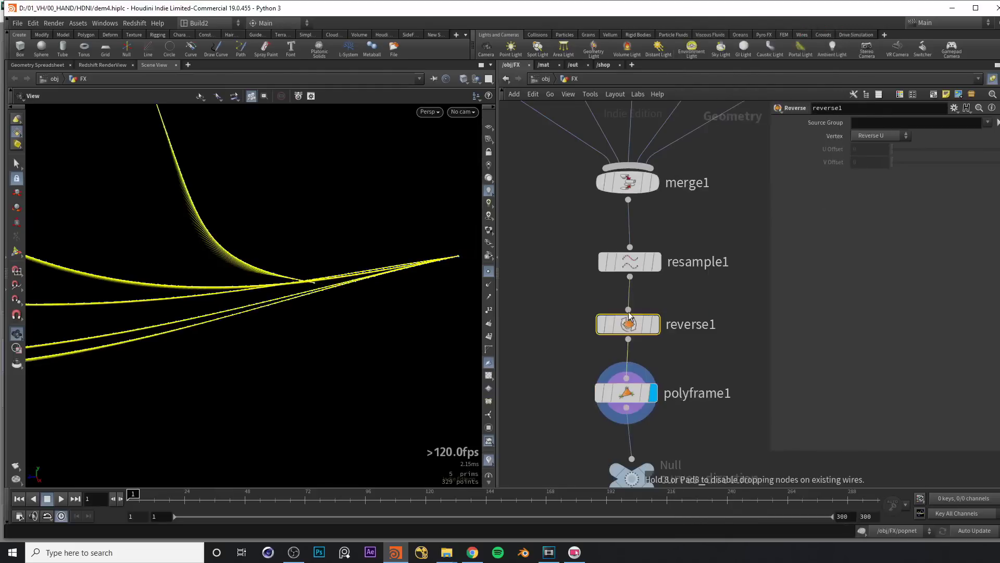
pyautogui.moveTo(297, 264); pyautogui.dragTo(382, 296)
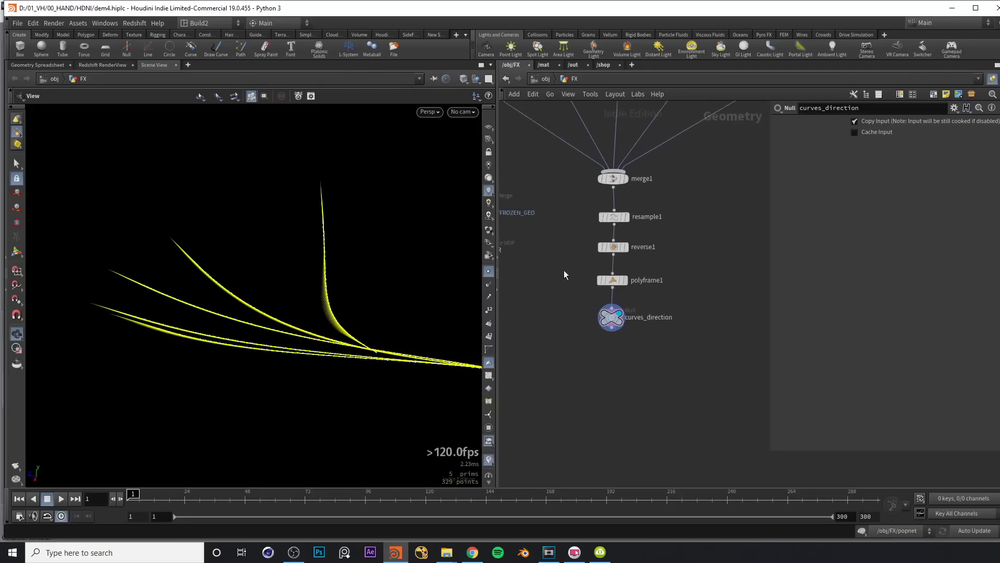
# Step: Rename polyframe1's tangent attribute to lowercase dir
pyautogui.moveTo(656, 283); pyautogui.dragTo(667, 289)
pyautogui.hotkey('ctrl', 'z')
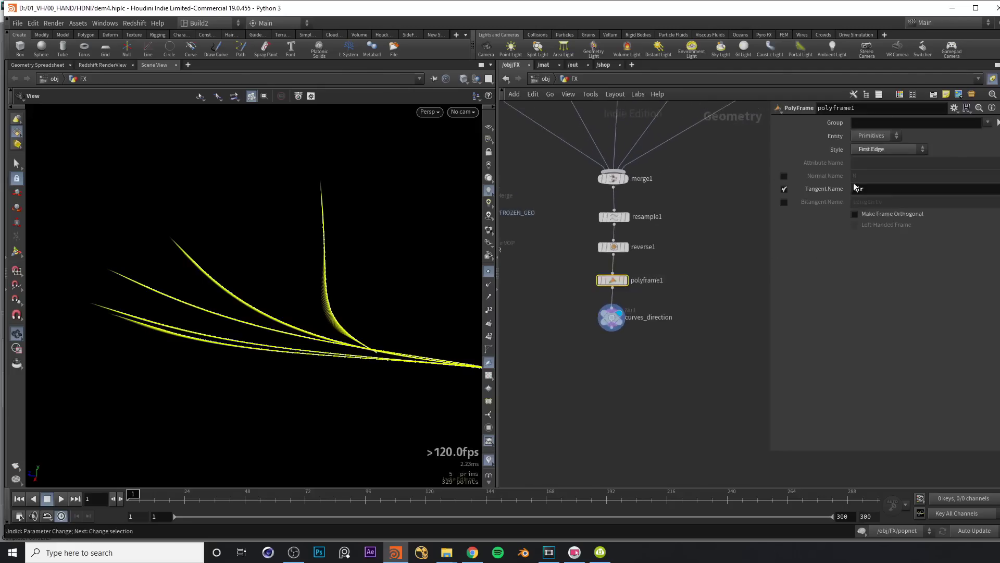
pyautogui.write('dir')
pyautogui.press('Return')
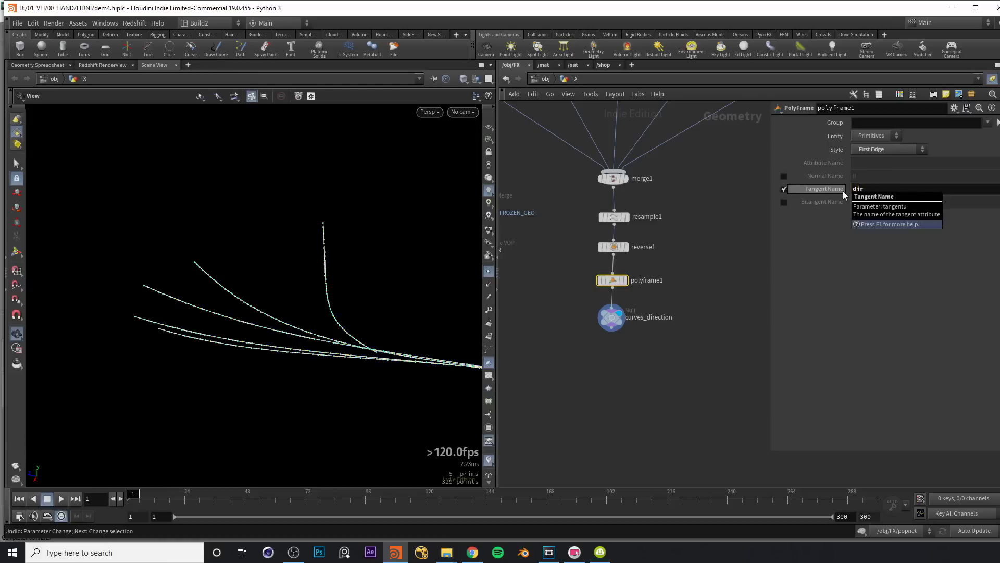
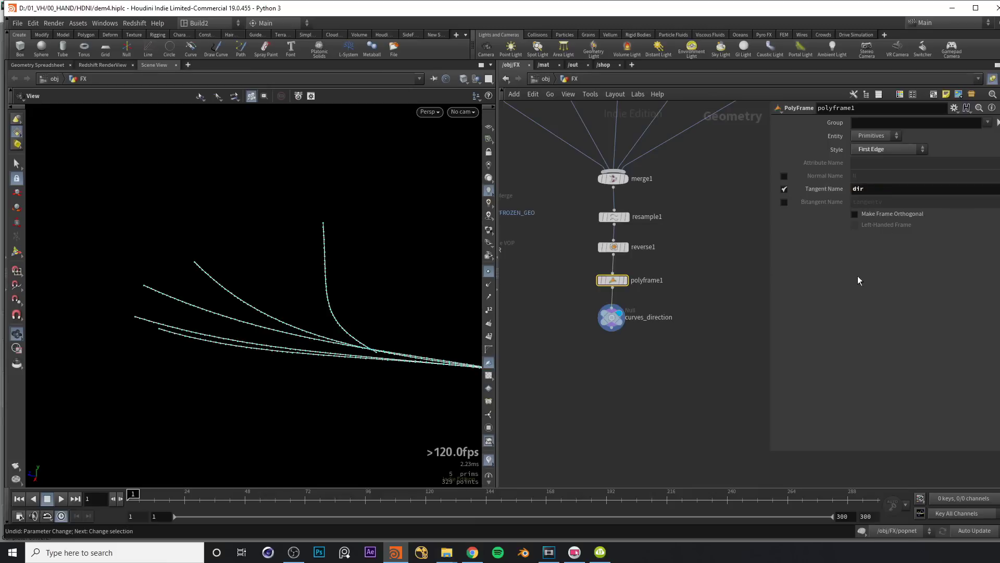
# Step: Edit the Dir visualizer so that its vector markers read the lowercase dir attribute
pyautogui.click(489, 460)
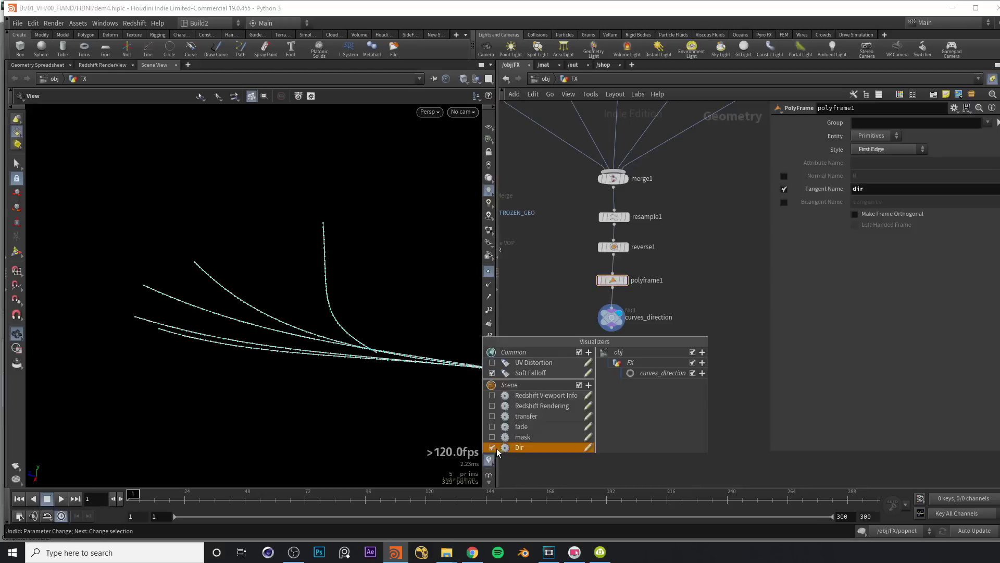
pyautogui.click(589, 448)
pyautogui.doubleClick(542, 382)
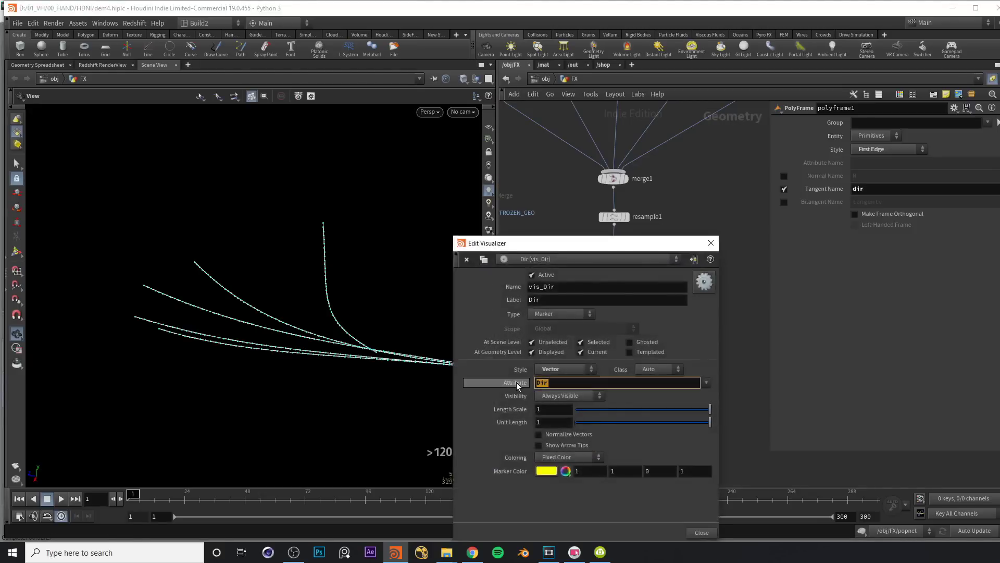
pyautogui.write('dir')
pyautogui.press('Return')
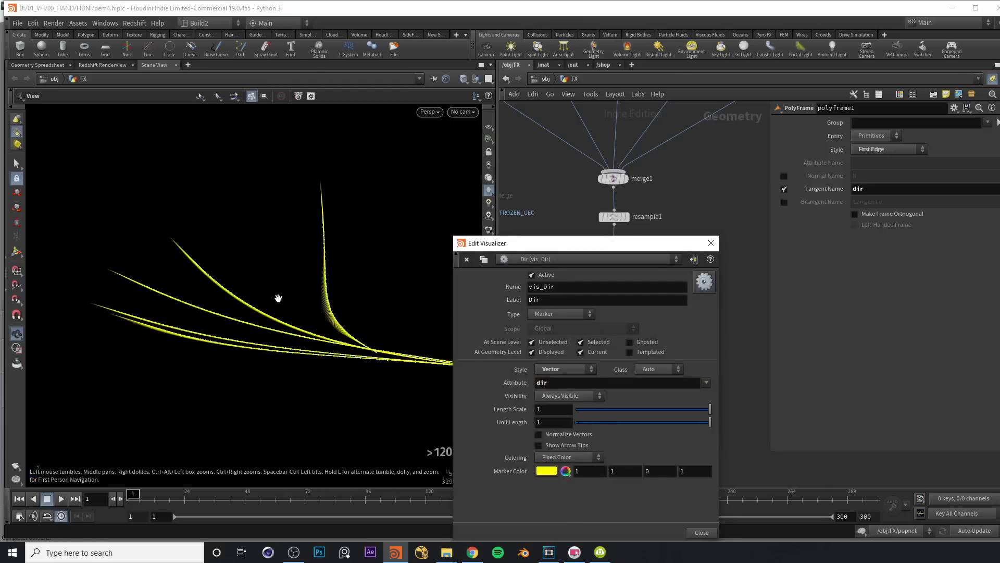
pyautogui.click(701, 532)
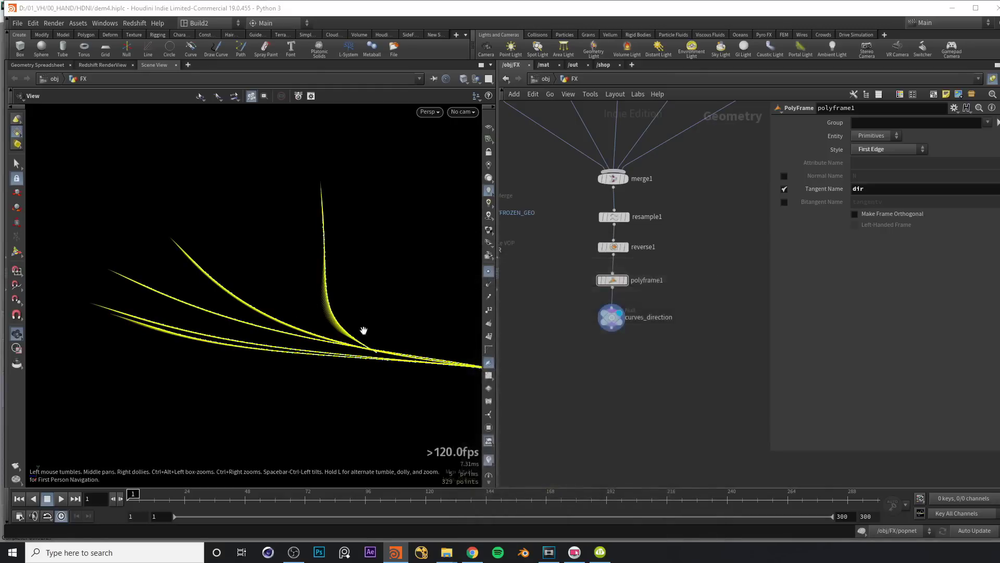
# Step: Move the geo node beside curves_direction and place set_DIR below with room for another node between them
pyautogui.moveTo(542, 356); pyautogui.dragTo(597, 345, button='middle')
pyautogui.scroll(-2, 597, 349)
pyautogui.moveTo(527, 163); pyautogui.dragTo(645, 356)
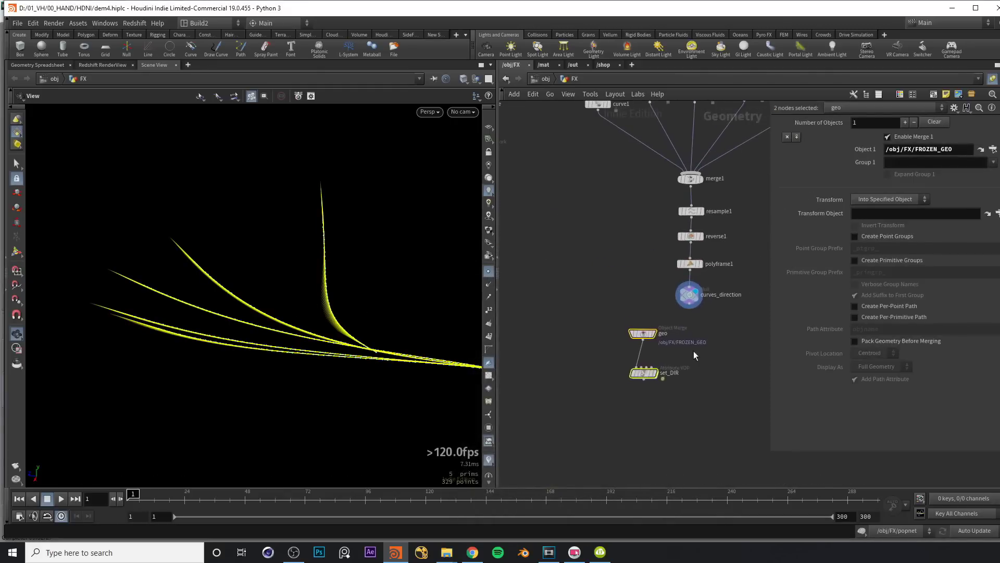
pyautogui.moveTo(651, 338); pyautogui.dragTo(601, 322, button='middle')
pyautogui.moveTo(593, 312); pyautogui.dragTo(573, 285)
pyautogui.click(631, 346)
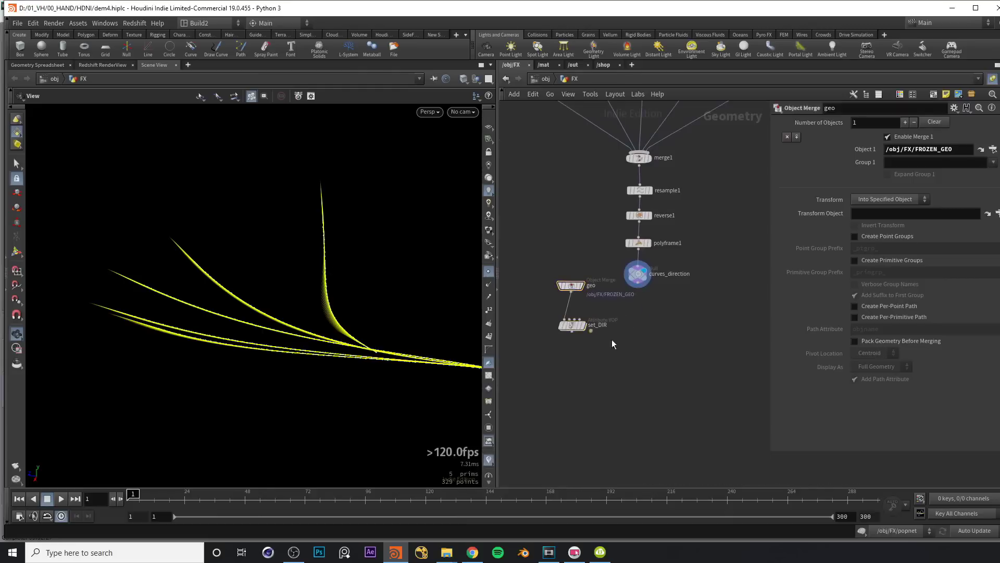
pyautogui.moveTo(574, 327); pyautogui.dragTo(626, 386)
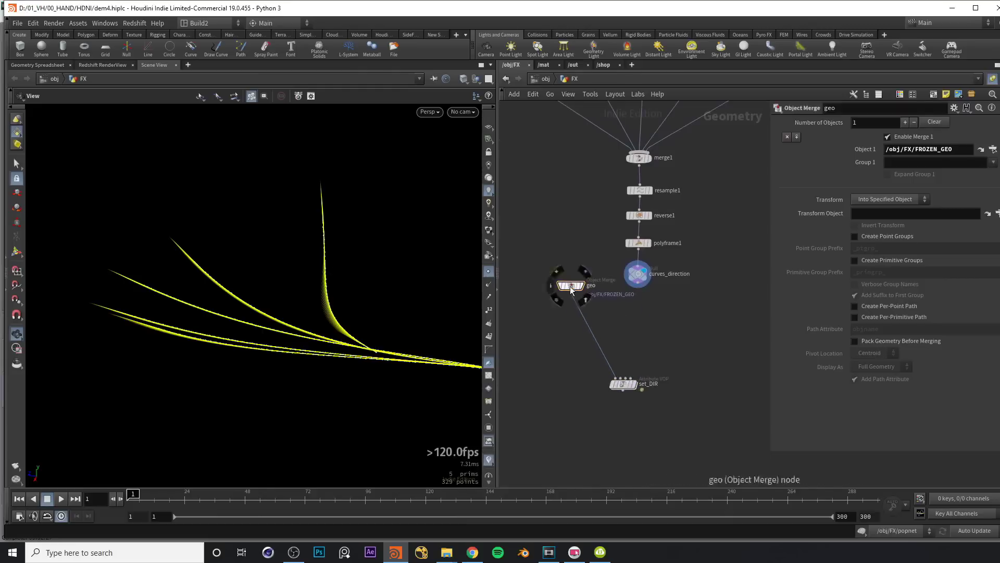
# Step: Insert an Attribute Transfer node between geo and set_DIR and connect curves_direction to its second input
pyautogui.scroll(3, 653, 330)
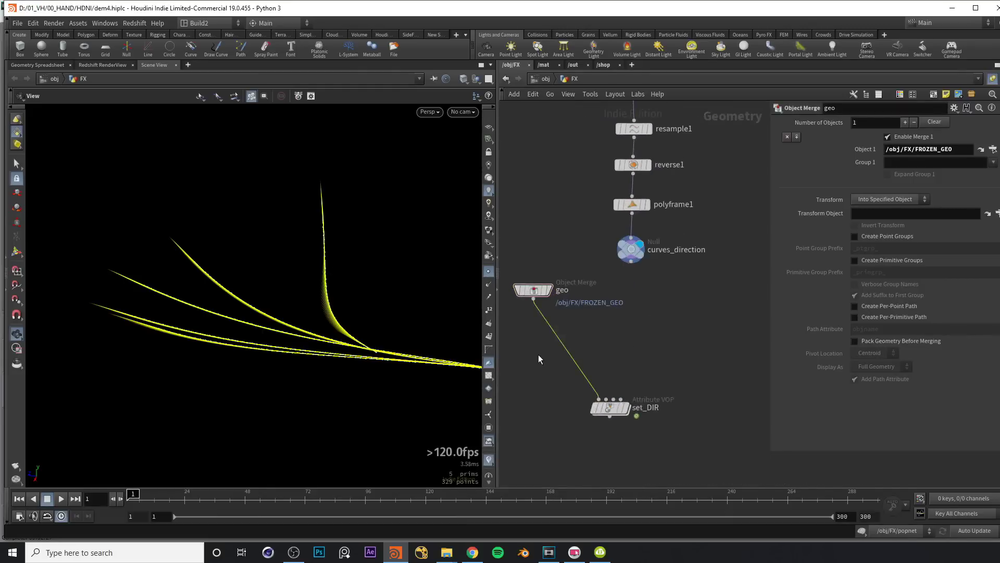
pyautogui.press('Tab')
pyautogui.write('at tra')
pyautogui.press('Return')
pyautogui.click(615, 323)
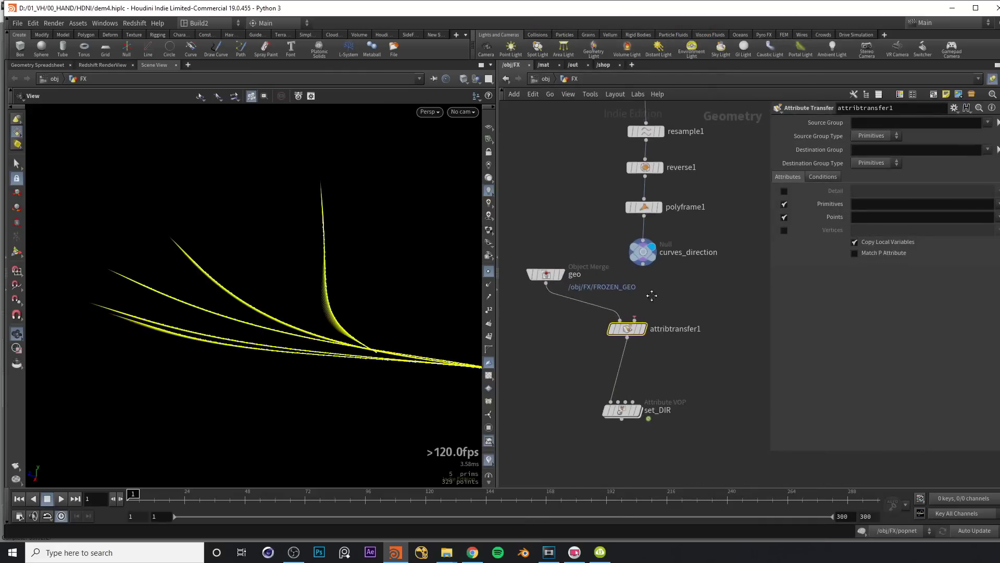
pyautogui.moveTo(643, 266); pyautogui.dragTo(614, 336)
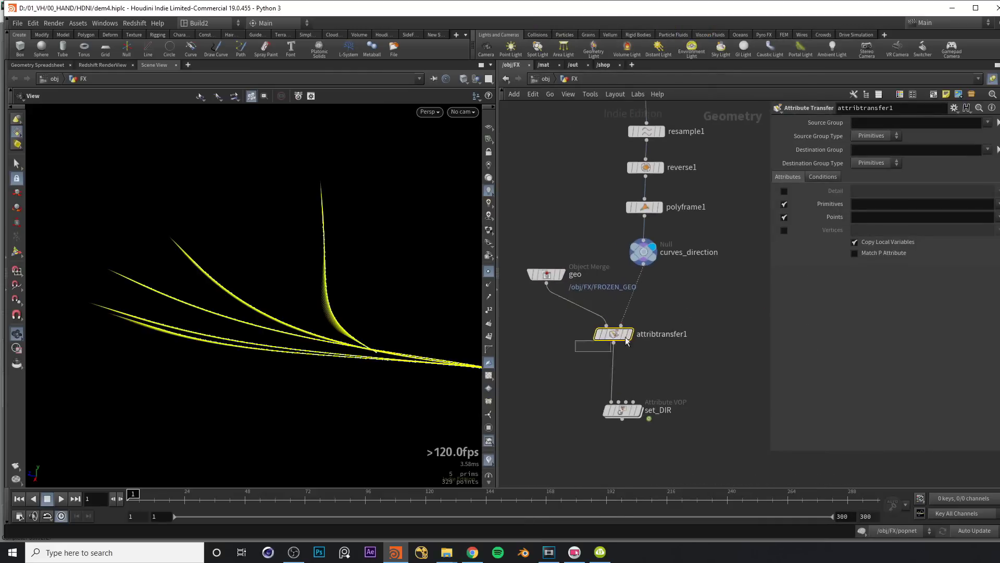
# Step: Display attribtransfer1, disable its primitive attributes and transfer only the point attribute dir
pyautogui.click(629, 334)
pyautogui.click(785, 205)
pyautogui.click(869, 214)
pyautogui.press('Return')
pyautogui.moveTo(333, 276); pyautogui.dragTo(369, 283)
# Step: Insert an Attribute Blur node between attribtransfer1 and set_DIR and display it
pyautogui.moveTo(608, 363); pyautogui.dragTo(609, 340, button='middle')
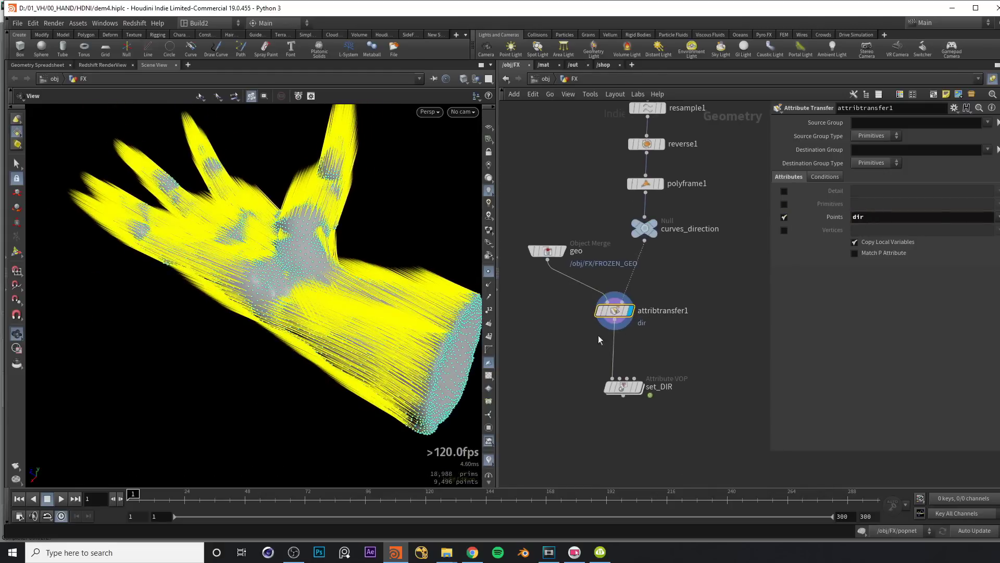
pyautogui.press('Tab')
pyautogui.write('at')
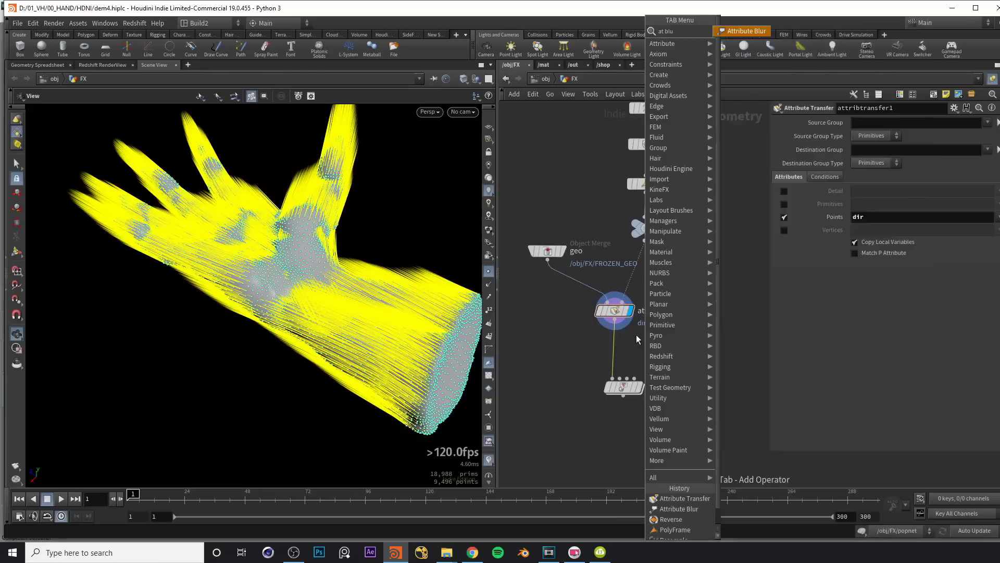
pyautogui.press('Return')
pyautogui.click(615, 361)
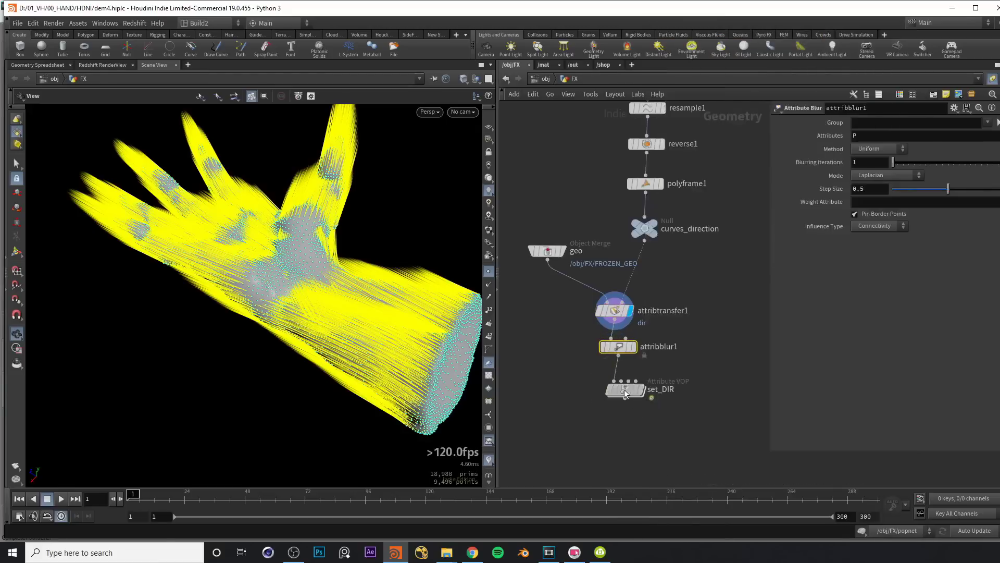
pyautogui.click(632, 346)
pyautogui.moveTo(379, 299); pyautogui.dragTo(355, 327)
# Step: Blur the dir attribute with 49 iterations, border points unpinned and the influence type set to Proximity
pyautogui.doubleClick(841, 136)
pyautogui.write('dir')
pyautogui.press('Return')
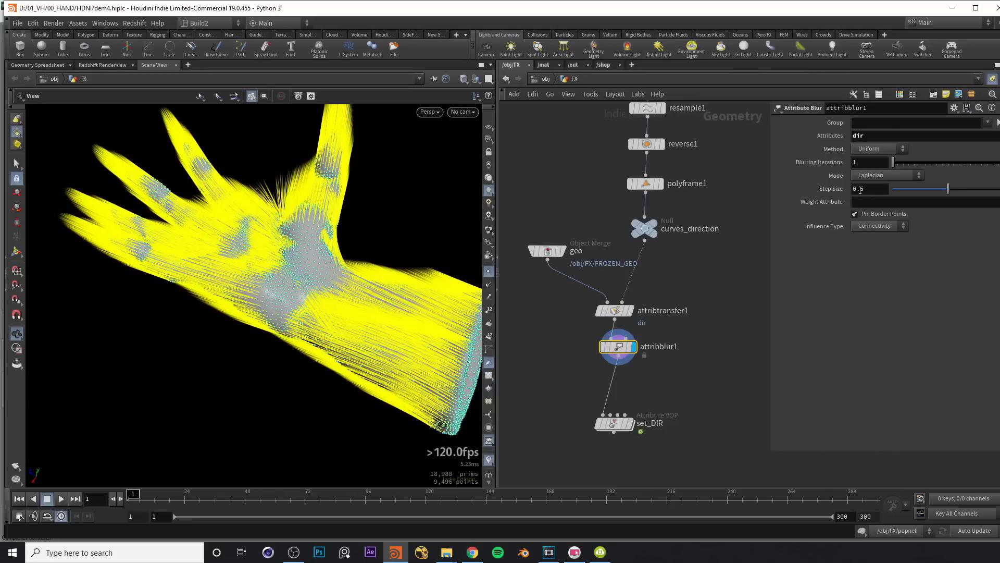
pyautogui.click(855, 214)
pyautogui.click(886, 227)
pyautogui.click(874, 246)
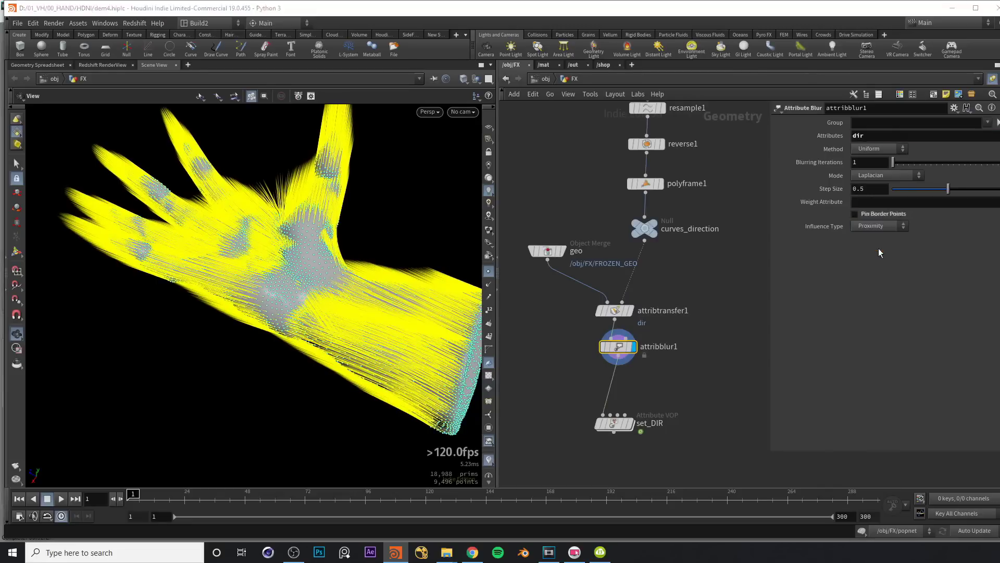
pyautogui.moveTo(251, 265); pyautogui.dragTo(227, 256)
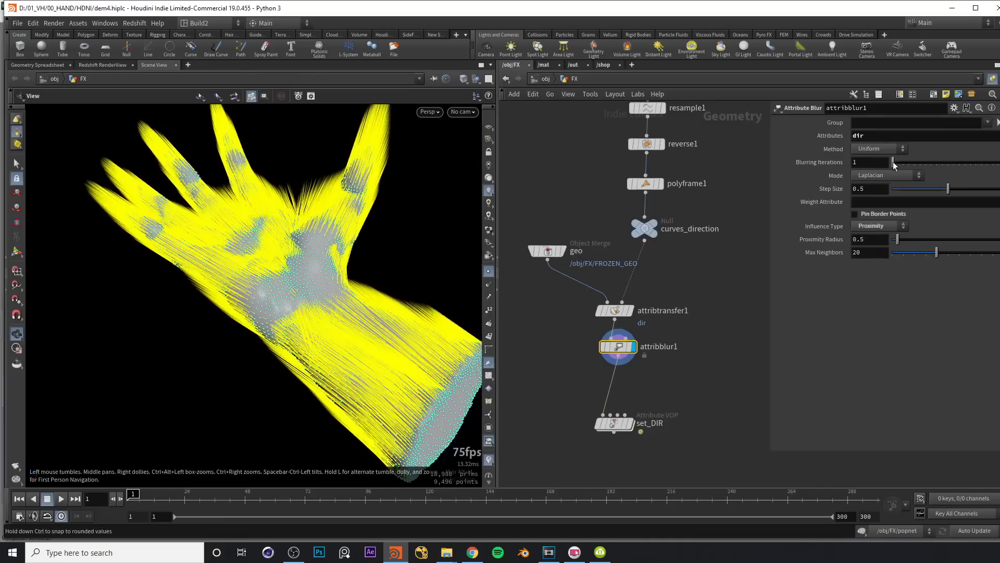
pyautogui.moveTo(893, 162); pyautogui.dragTo(947, 163)
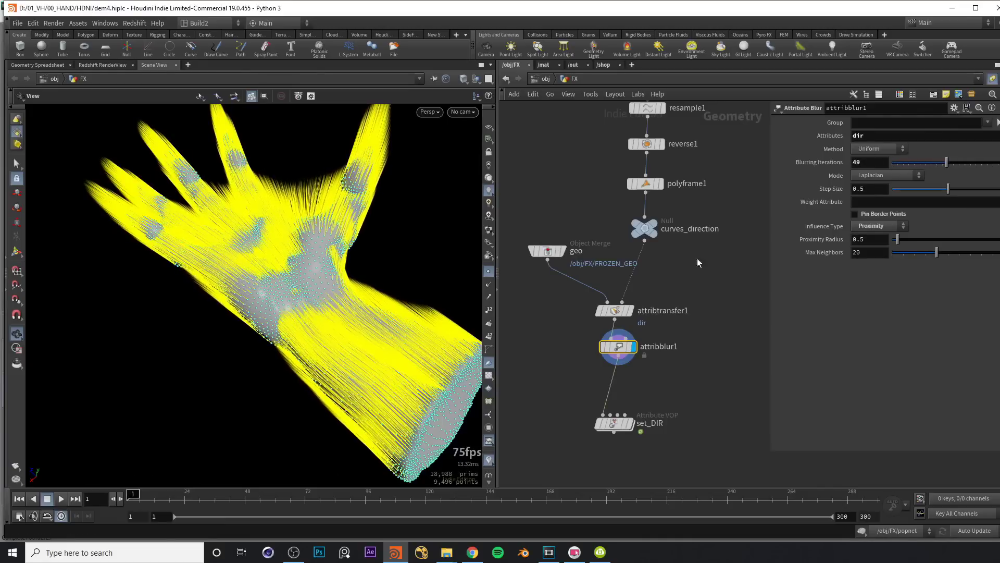
# Step: Toggle the bypass of attribblur1 repeatedly to compare the blurred and unblurred direction vectors on the hand
pyautogui.press('b')
pyautogui.press('b')
pyautogui.press('b')
pyautogui.press('b')
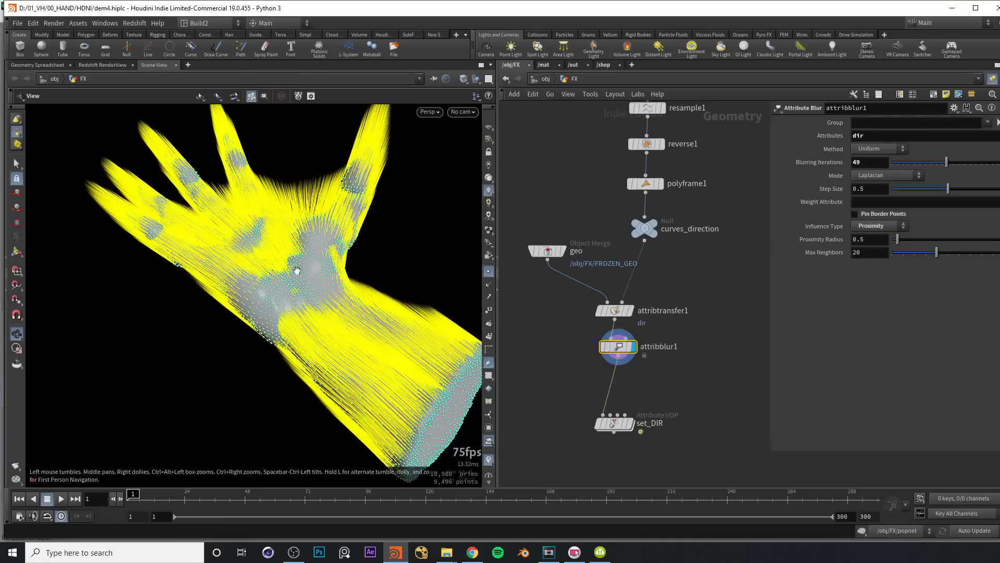
pyautogui.moveTo(297, 269); pyautogui.dragTo(364, 260)
pyautogui.press('b')
pyautogui.press('b')
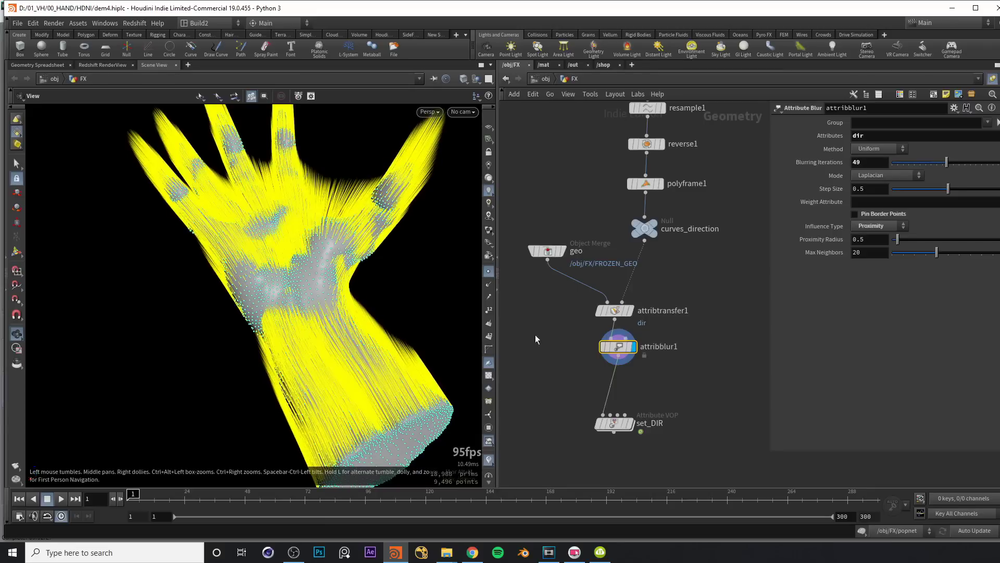
pyautogui.press('b')
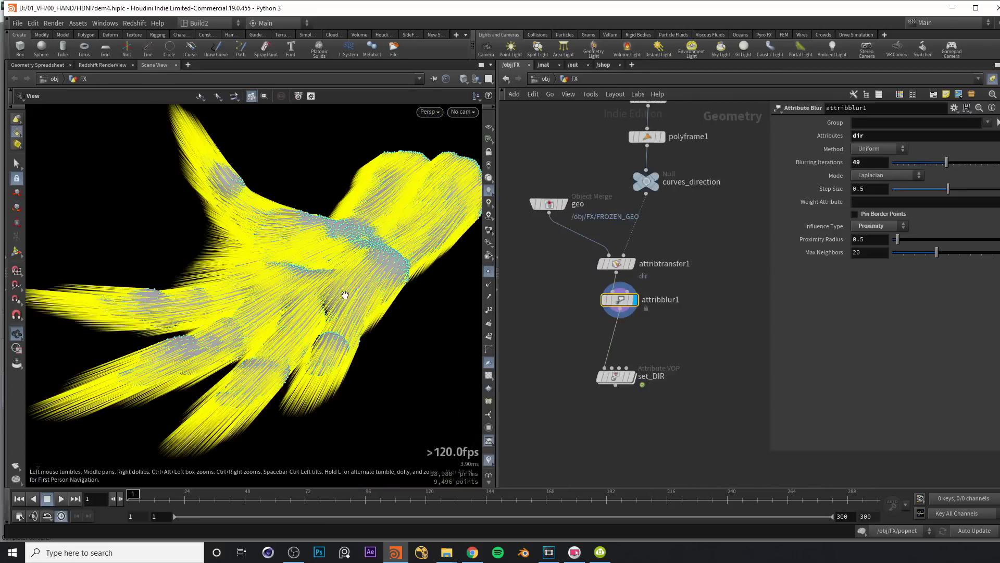
# Step: Examine the blurred direction vectors on the fingers, palm and wrist from several angles
pyautogui.moveTo(342, 295); pyautogui.dragTo(313, 307)
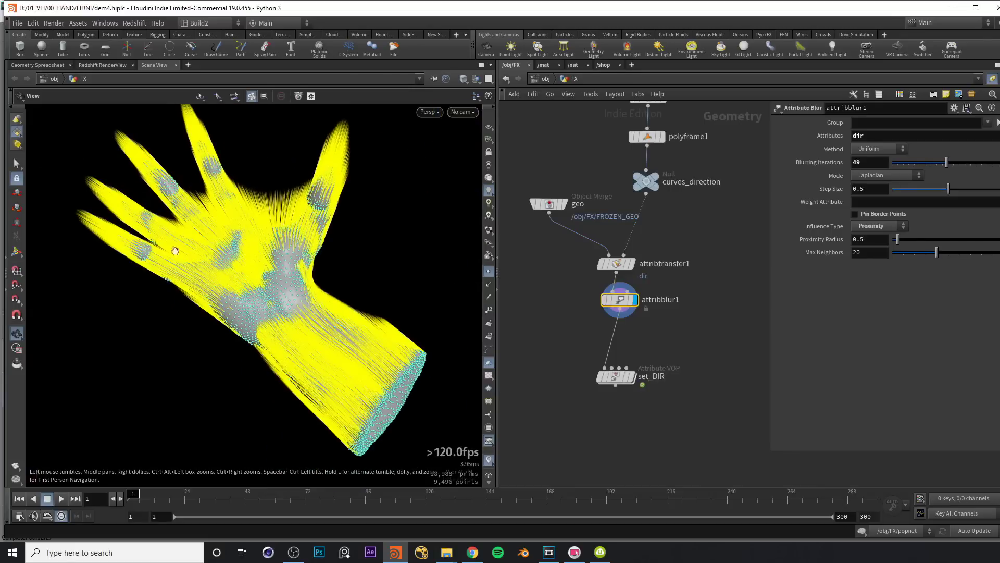
pyautogui.moveTo(279, 325); pyautogui.dragTo(239, 332)
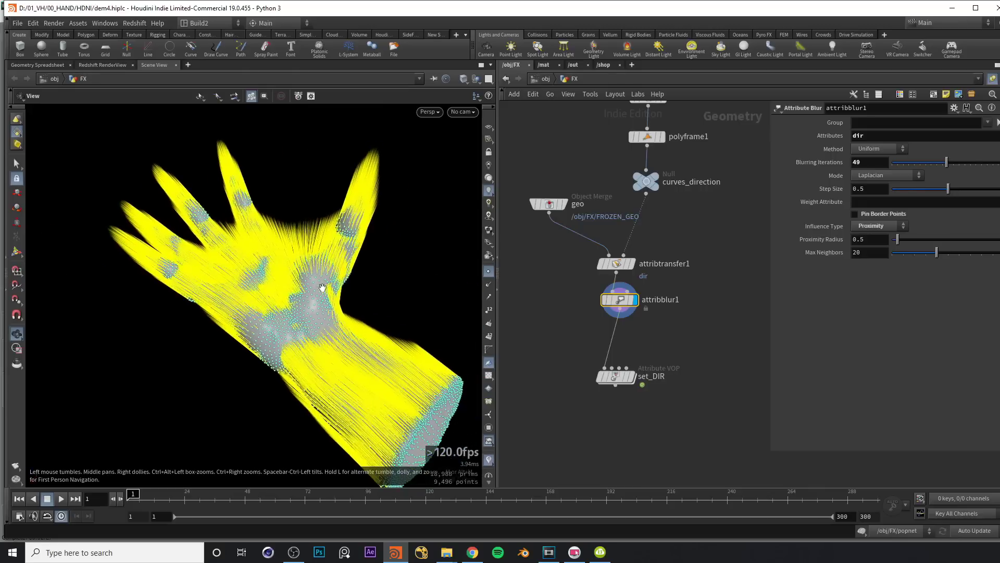
pyautogui.moveTo(208, 284); pyautogui.dragTo(255, 286)
pyautogui.moveTo(255, 286); pyautogui.dragTo(275, 264, button='middle')
pyautogui.scroll(-3, 275, 264)
pyautogui.moveTo(292, 265); pyautogui.dragTo(352, 256)
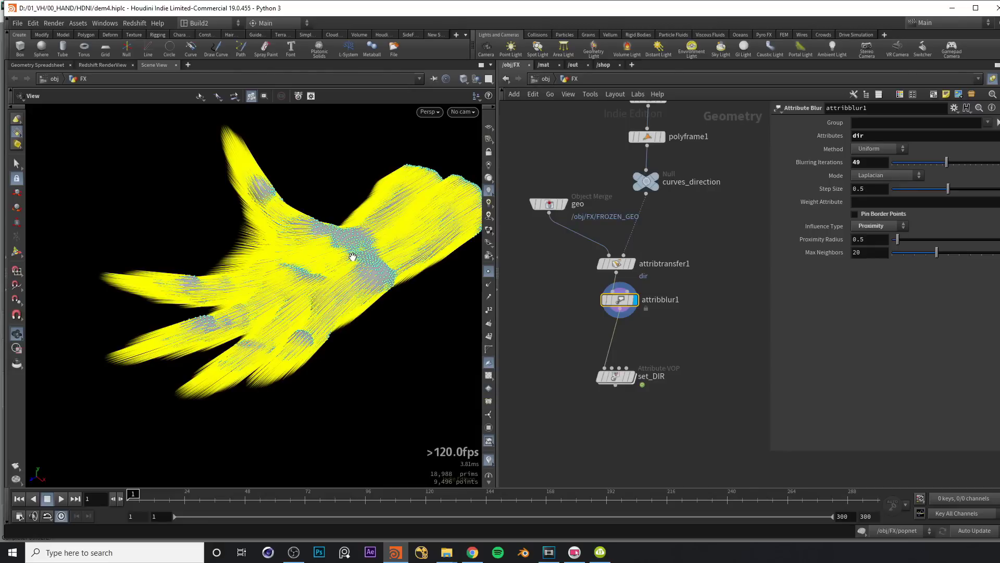
pyautogui.moveTo(352, 255); pyautogui.dragTo(414, 339)
pyautogui.scroll(2, 335, 274)
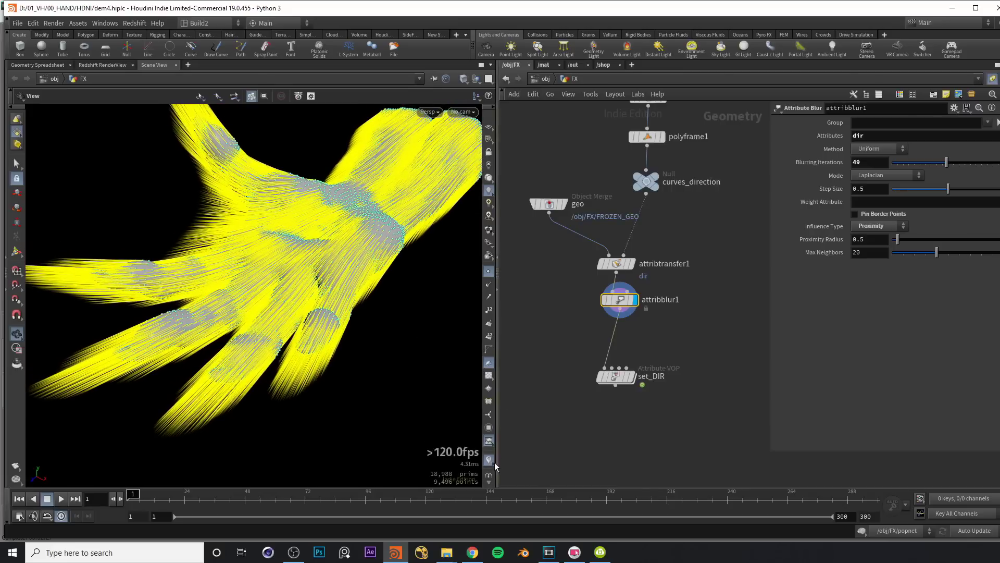
# Step: Hide the attribute visualizers and points, show the hand shaded with wireframe, and inspect the finger mesh
pyautogui.click(489, 460)
pyautogui.scroll(4, 366, 320)
pyautogui.click(490, 255)
pyautogui.moveTo(393, 279); pyautogui.dragTo(342, 273)
pyautogui.hotkey('shift', 'w')
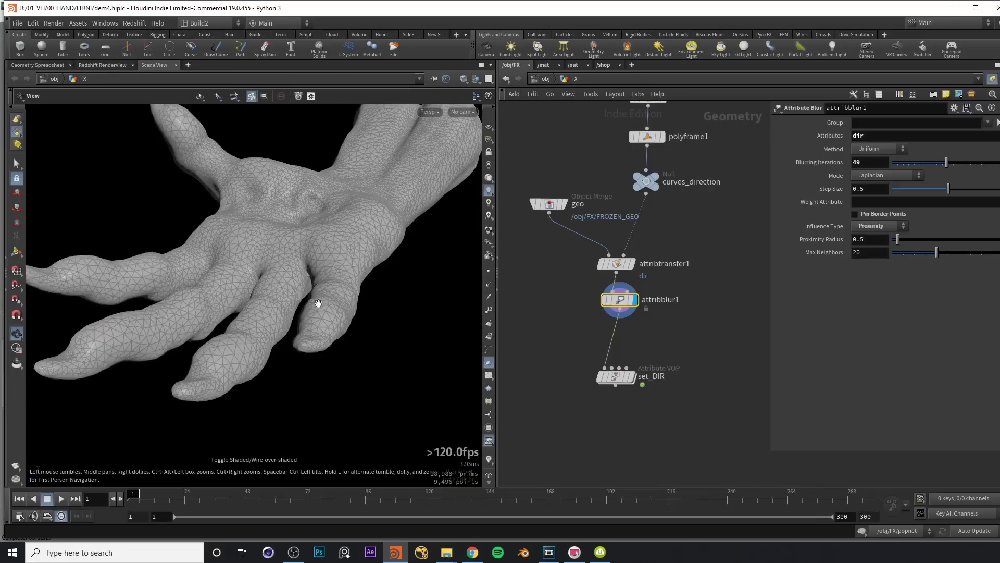
pyautogui.moveTo(275, 333); pyautogui.dragTo(445, 290)
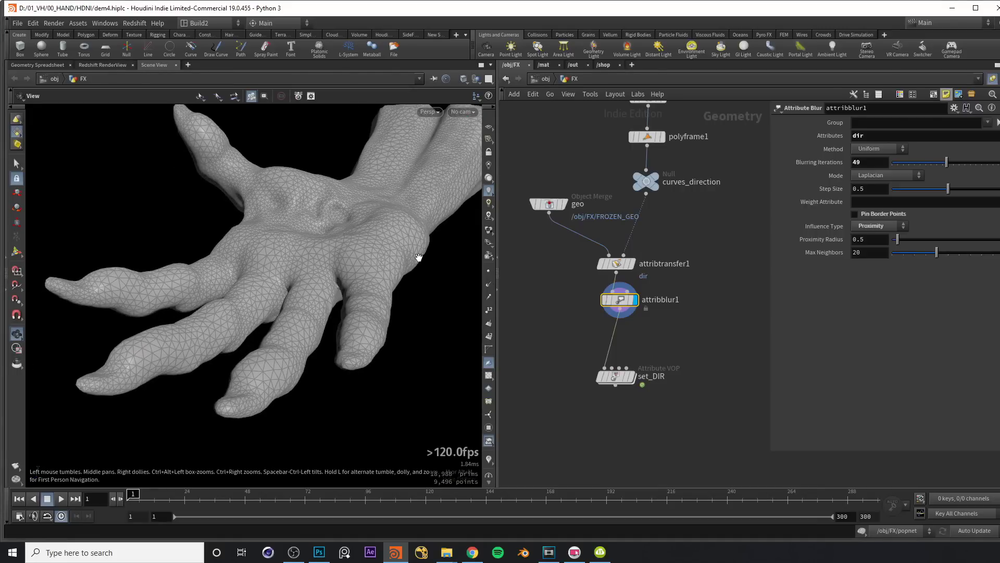
pyautogui.moveTo(268, 275); pyautogui.dragTo(325, 236)
pyautogui.scroll(5, 283, 265)
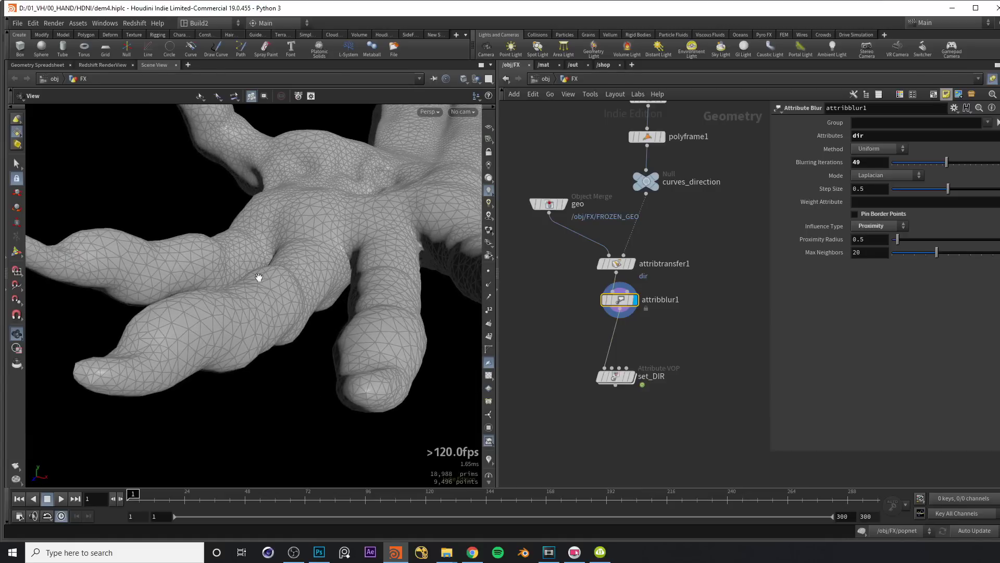
# Step: Capture the viewport region showing the two wireframe fingers as a screenshot and copy it to the clipboard
pyautogui.moveTo(266, 257); pyautogui.dragTo(364, 178)
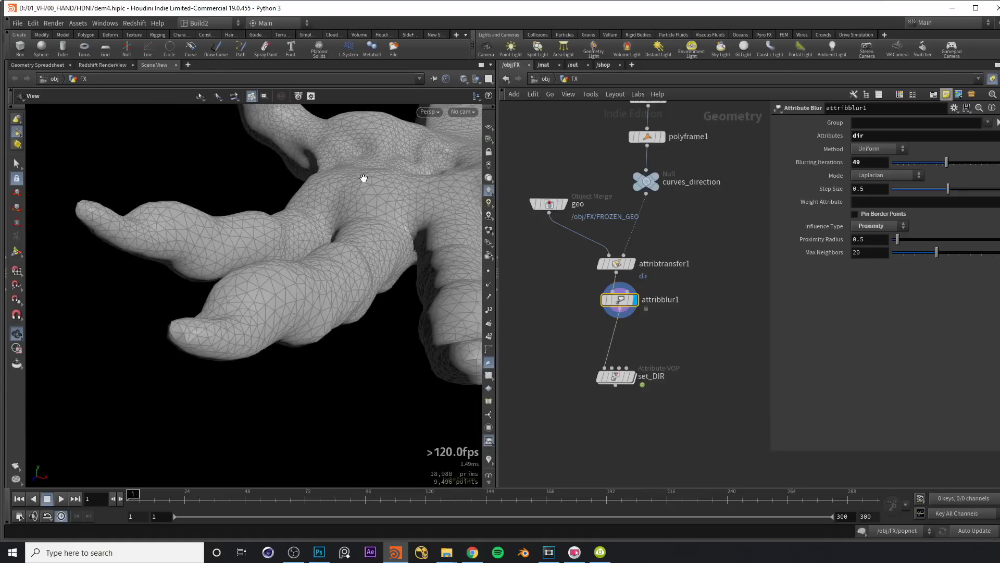
pyautogui.moveTo(346, 230); pyautogui.dragTo(320, 266)
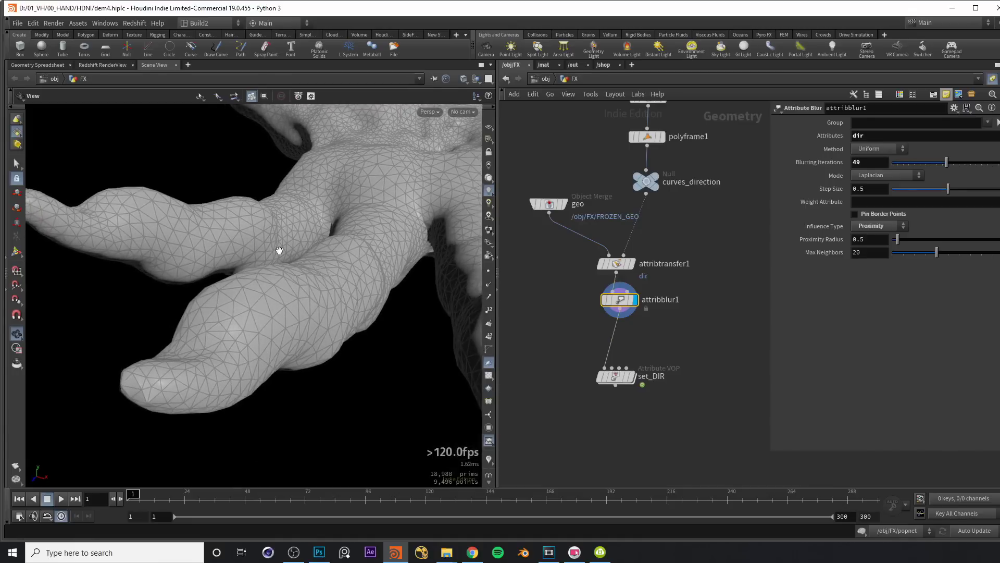
pyautogui.press('Print')
pyautogui.moveTo(51, 160); pyautogui.dragTo(436, 450)
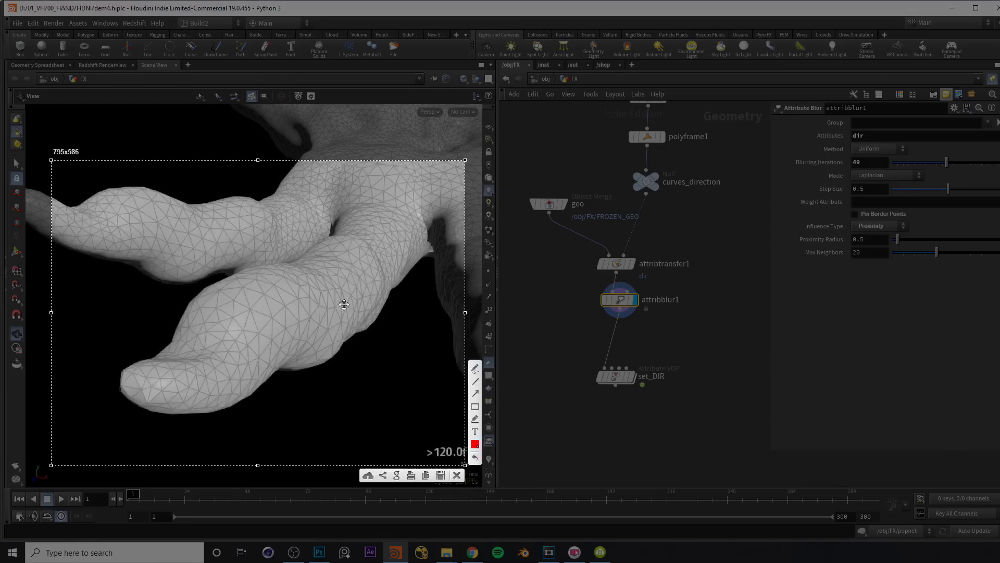
pyautogui.hotkey('ctrl', 'c')
# Step: Switch to Photoshop, create a new document with the default settings and paste the finger screenshot into it
pyautogui.click(318, 552)
pyautogui.click(30, 8)
pyautogui.click(41, 20)
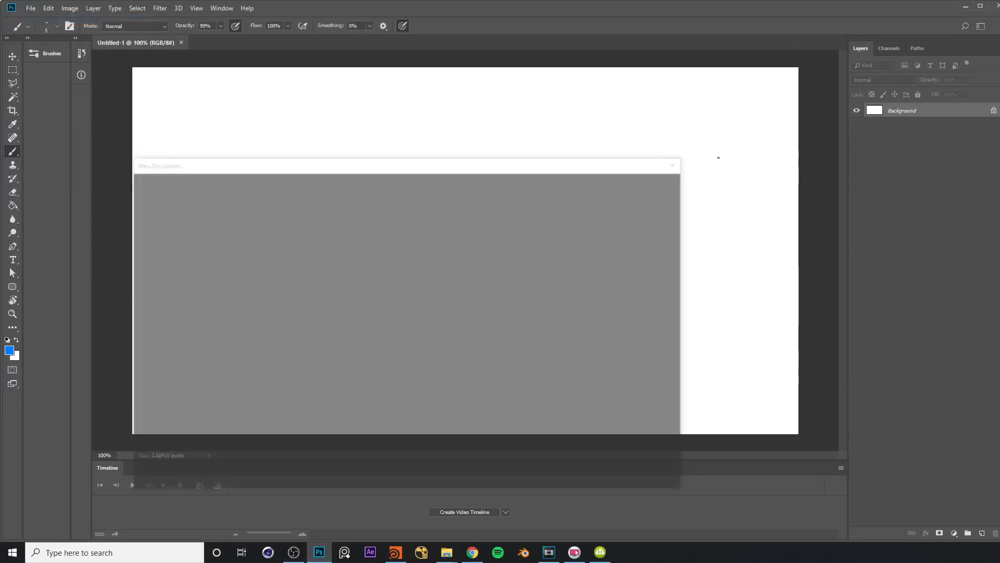
pyautogui.press('Return')
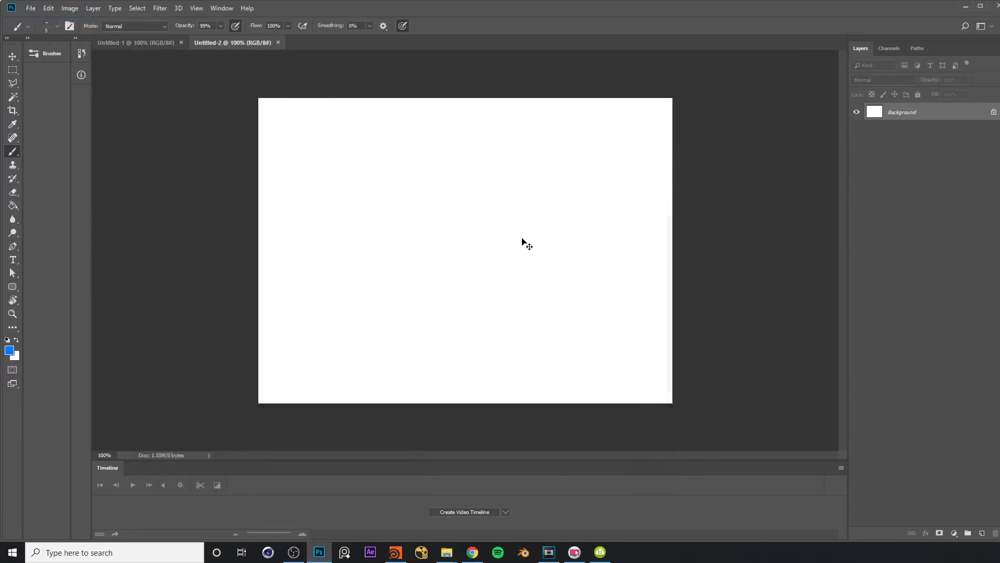
pyautogui.hotkey('ctrl', 'v')
# Step: On a new layer, paint a blue arrow labelled DIR along the upper edge of the front finger toward its tip
pyautogui.hotkey('ctrl', 'shift', 'n')
pyautogui.press('Return')
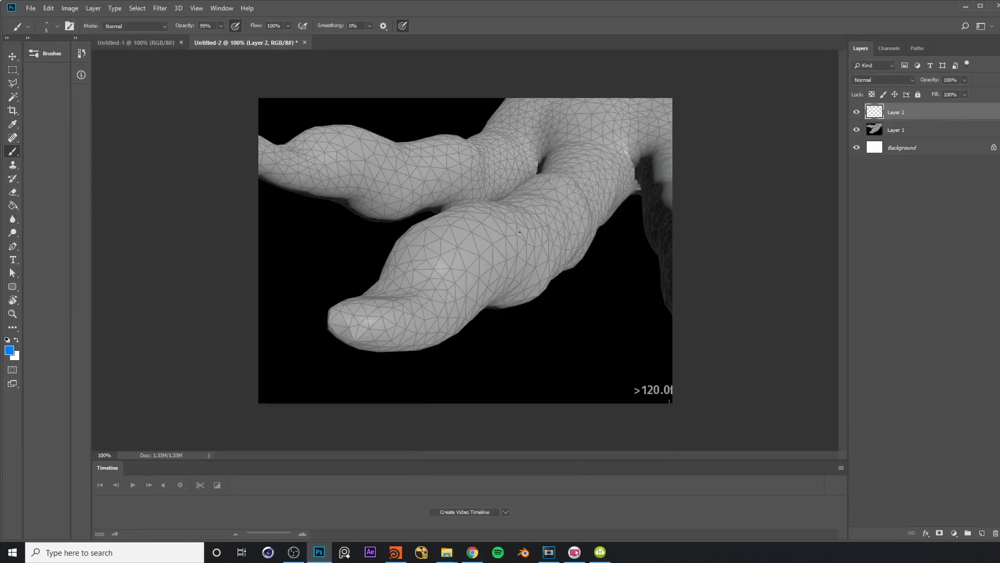
pyautogui.press('F6')
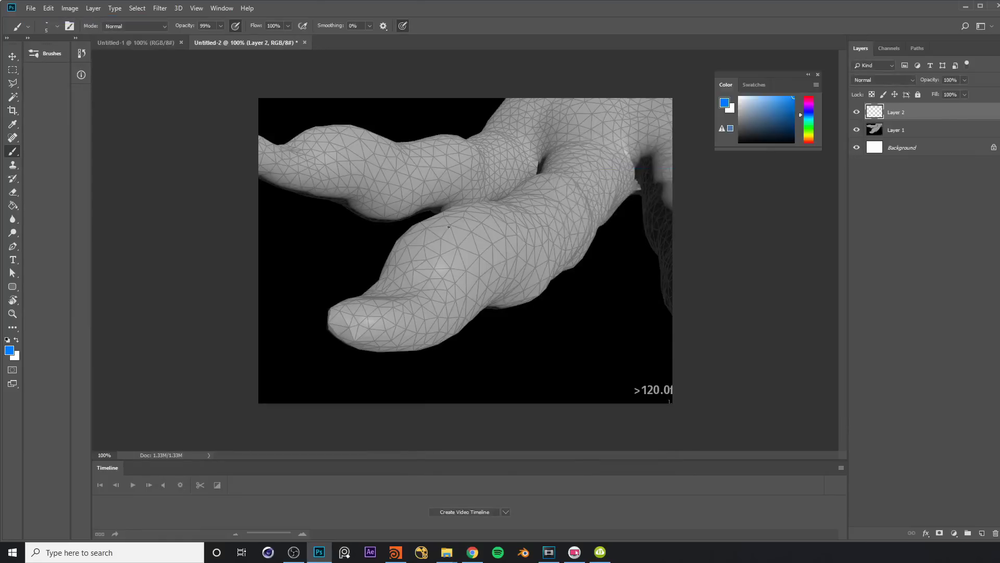
pyautogui.click(449, 225)
pyautogui.keyDown('shift'); pyautogui.click(375, 264); pyautogui.keyUp('shift')
pyautogui.click(377, 264)
# Step: On a new layer, paint a red arrow across the finger starting from the origin of the blue DIR arrow
pyautogui.hotkey('ctrl', 'space')
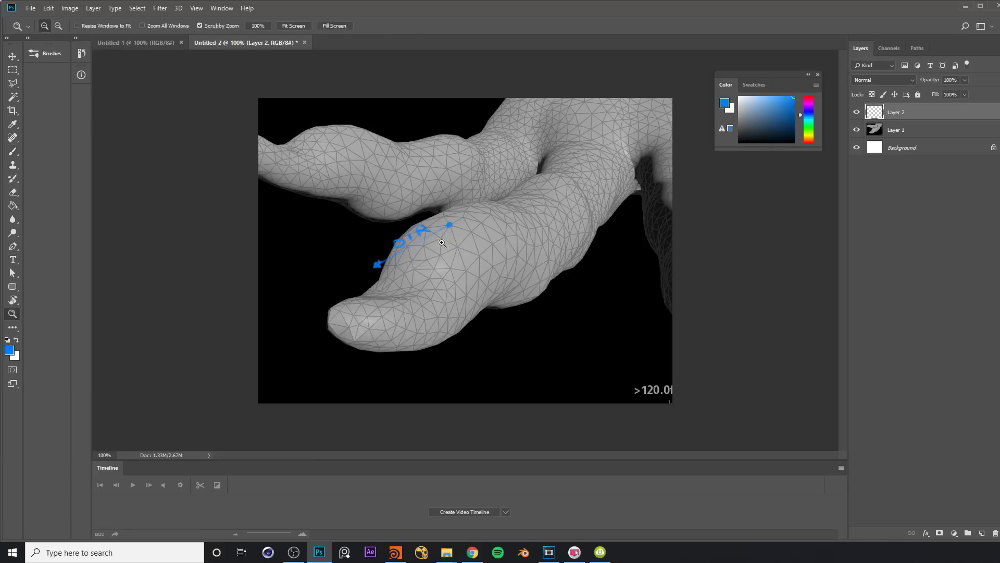
pyautogui.keyDown('ctrl'); pyautogui.moveTo(442, 241); pyautogui.dragTo(451, 238); pyautogui.keyUp('ctrl')
pyautogui.click(809, 98)
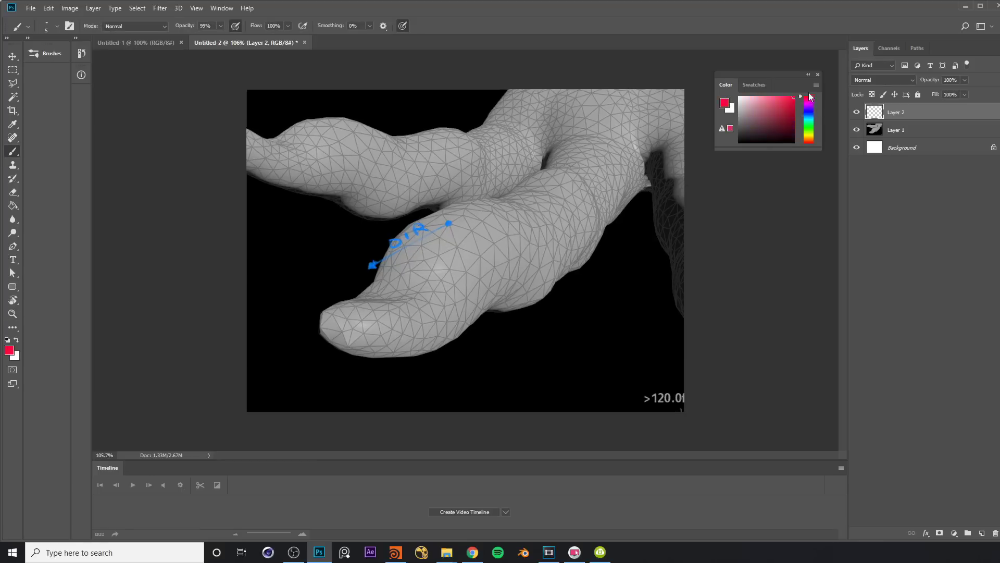
pyautogui.hotkey('ctrl', 'shift', 'n')
pyautogui.press('Return')
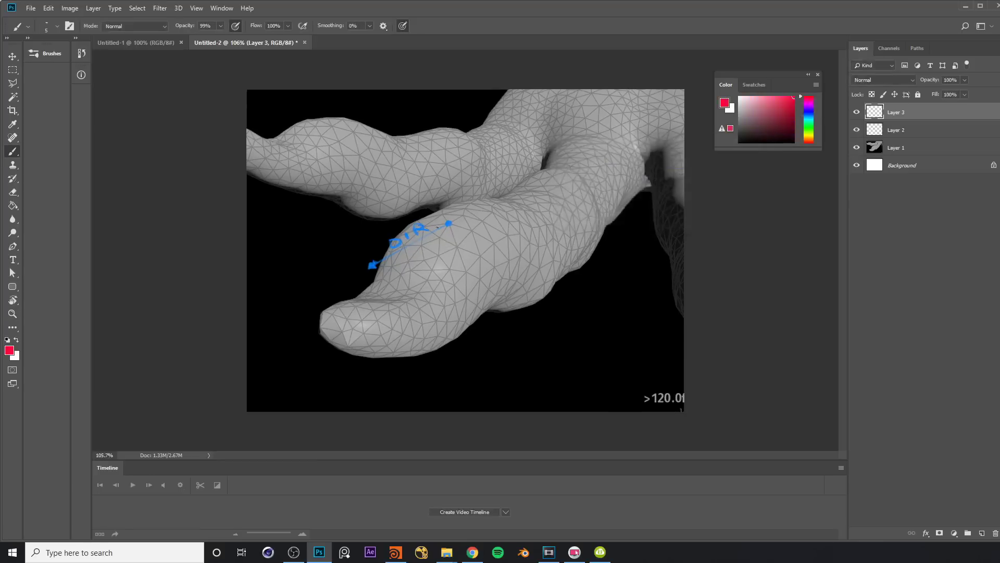
pyautogui.press('shift')
pyautogui.keyDown('shift'); pyautogui.click(499, 253); pyautogui.keyUp('shift')
pyautogui.moveTo(500, 255); pyautogui.dragTo(498, 254)
# Step: On a new layer, paint a yellow-green arrow and a red arrow from one shared origin on the black area below the finger
pyautogui.click(808, 133)
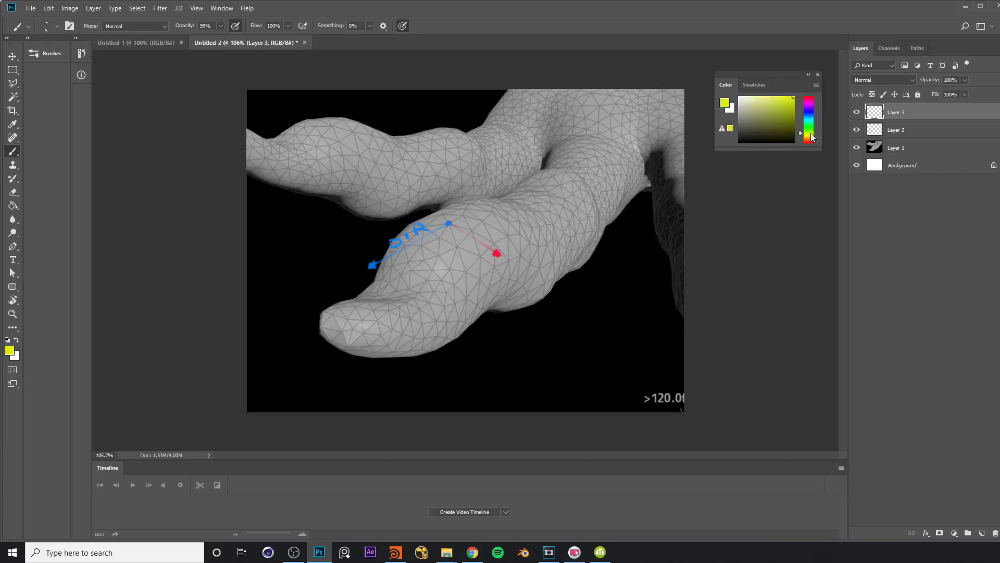
pyautogui.hotkey('ctrl', 'shift', 'n')
pyautogui.press('Return')
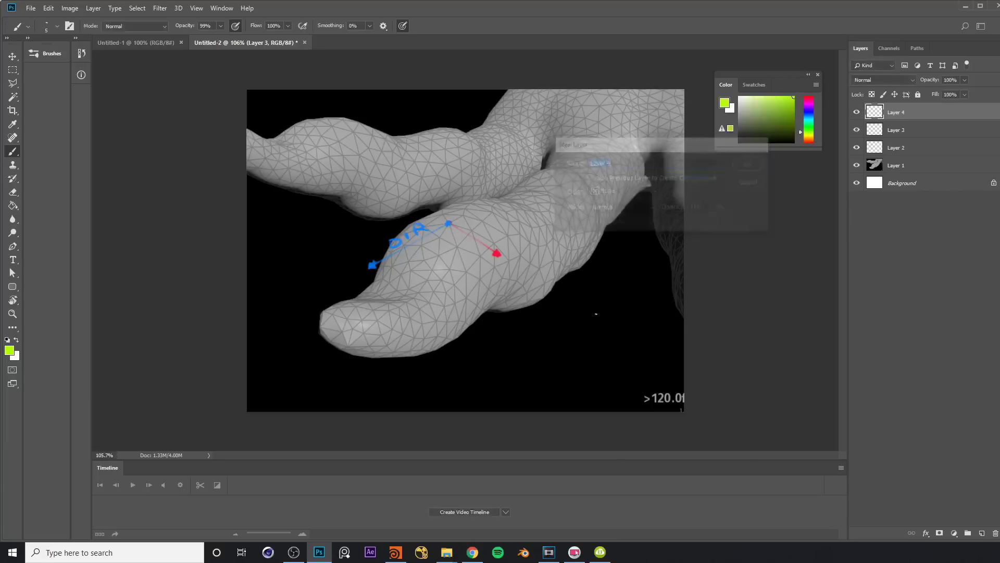
pyautogui.moveTo(608, 351); pyautogui.dragTo(503, 380)
pyautogui.moveTo(573, 363); pyautogui.dragTo(613, 350)
pyautogui.moveTo(510, 372)
pyautogui.mouseDown()
pyautogui.moveTo(499, 381)
pyautogui.moveTo(513, 376)
pyautogui.mouseUp()
pyautogui.moveTo(809, 132); pyautogui.dragTo(808, 144)
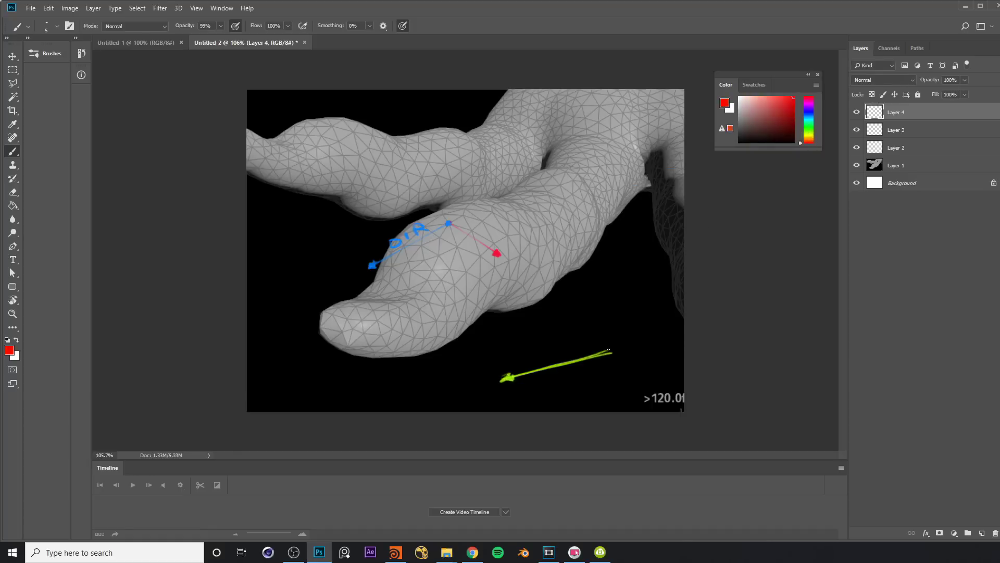
pyautogui.moveTo(610, 351); pyautogui.dragTo(674, 283)
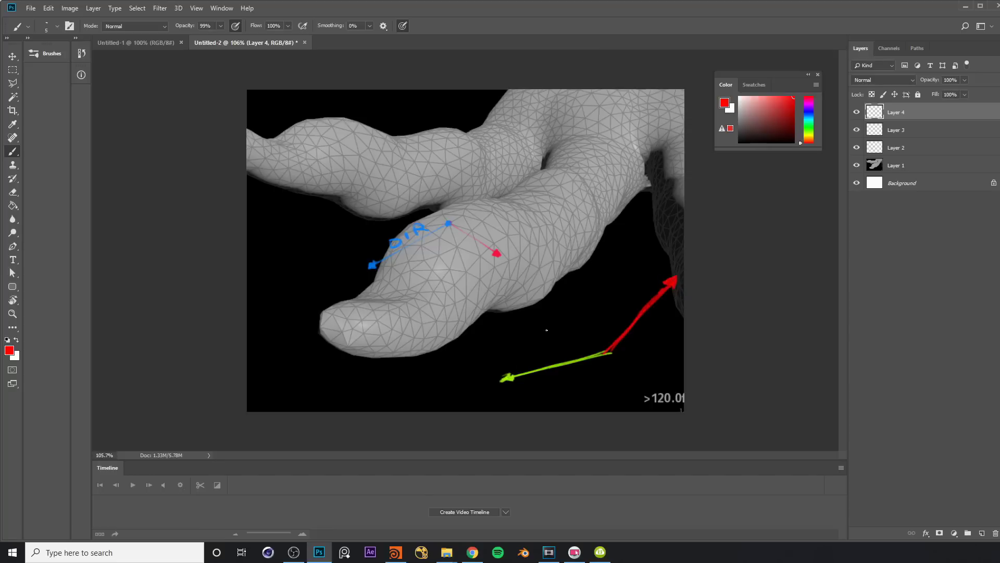
# Step: Sketch a plane with light grey hatching between the yellow-green and red arrows
pyautogui.moveTo(759, 118); pyautogui.dragTo(740, 100)
pyautogui.moveTo(589, 356); pyautogui.dragTo(621, 333)
pyautogui.moveTo(556, 364); pyautogui.dragTo(630, 322)
pyautogui.moveTo(538, 370); pyautogui.dragTo(633, 312)
pyautogui.moveTo(519, 372); pyautogui.dragTo(656, 294)
pyautogui.moveTo(518, 352); pyautogui.dragTo(658, 275)
pyautogui.moveTo(500, 380)
pyautogui.mouseDown()
pyautogui.moveTo(572, 279)
pyautogui.moveTo(684, 273)
pyautogui.mouseUp()
# Step: On a new layer, paint a blue arrow for the plane's perpendicular and move it onto the yellow-green and red arrows' shared origin
pyautogui.hotkey('ctrl', 'shift', 'alt', 'n')
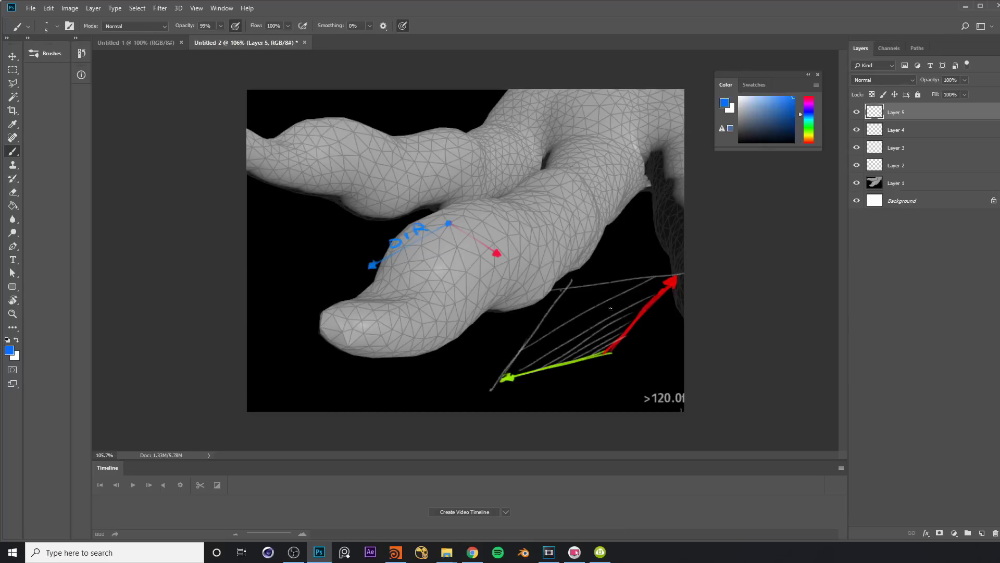
pyautogui.click(589, 320)
pyautogui.moveTo(589, 320); pyautogui.dragTo(528, 270)
pyautogui.press('v')
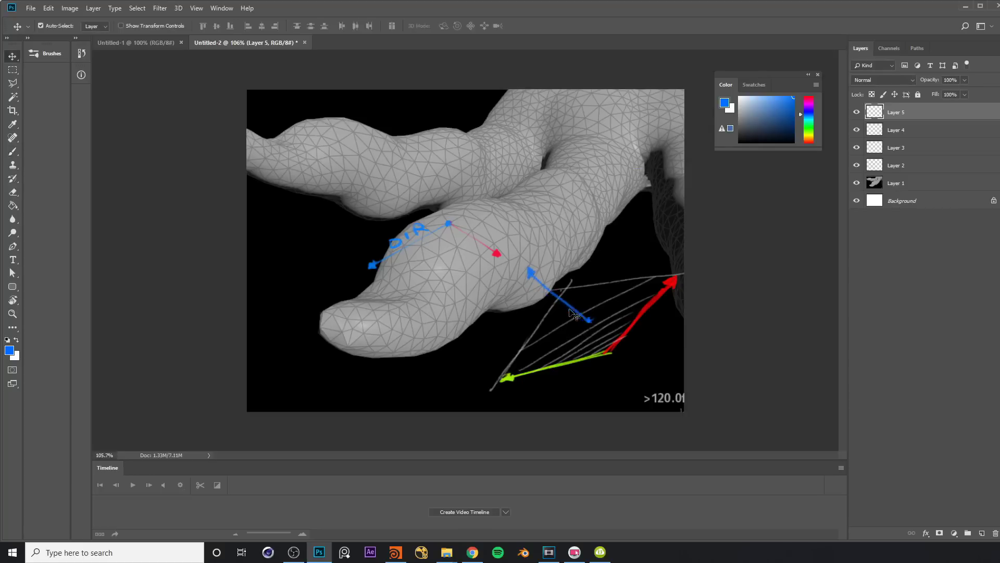
pyautogui.moveTo(591, 324); pyautogui.dragTo(612, 357)
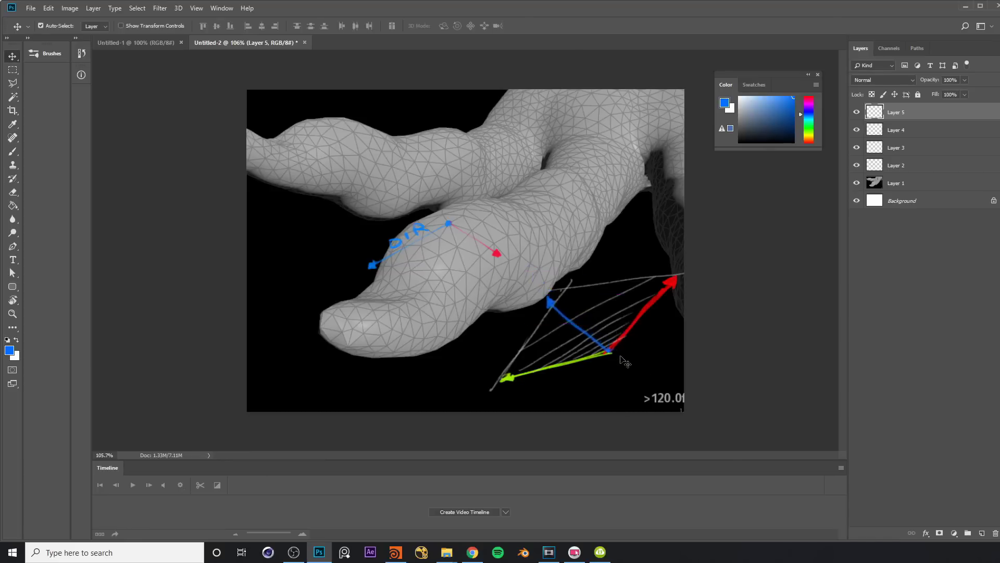
# Step: Thicken the red arrow across the finger with additional red brush strokes
pyautogui.press('b')
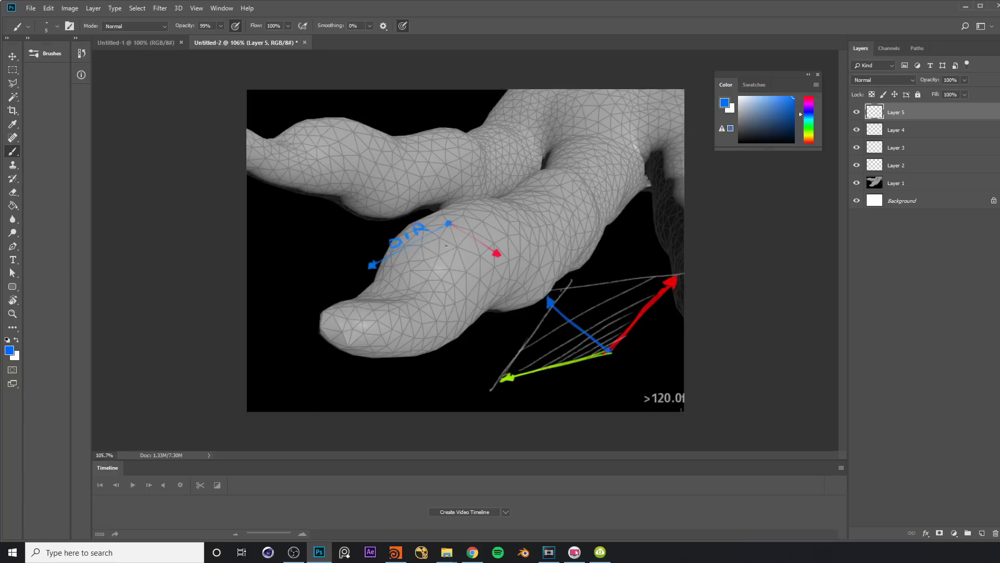
pyautogui.keyDown('alt'); pyautogui.scroll(3, 451, 248); pyautogui.keyUp('alt')
pyautogui.moveTo(807, 118); pyautogui.dragTo(814, 97)
pyautogui.moveTo(456, 234); pyautogui.dragTo(520, 274)
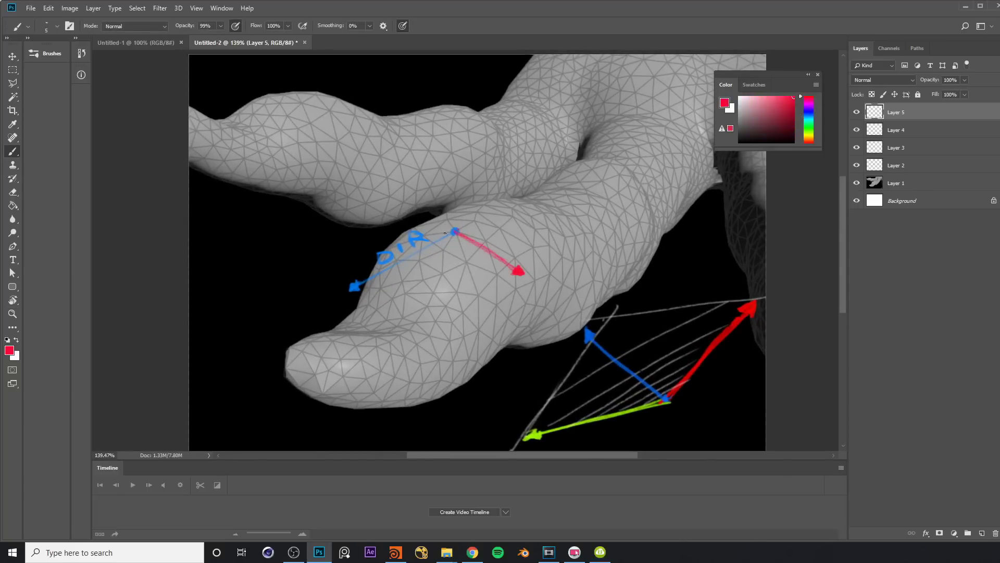
# Step: Hatch the area between the DIR arrow and the red arrow on the finger with white strokes
pyautogui.moveTo(809, 128); pyautogui.dragTo(809, 121)
pyautogui.click(739, 97)
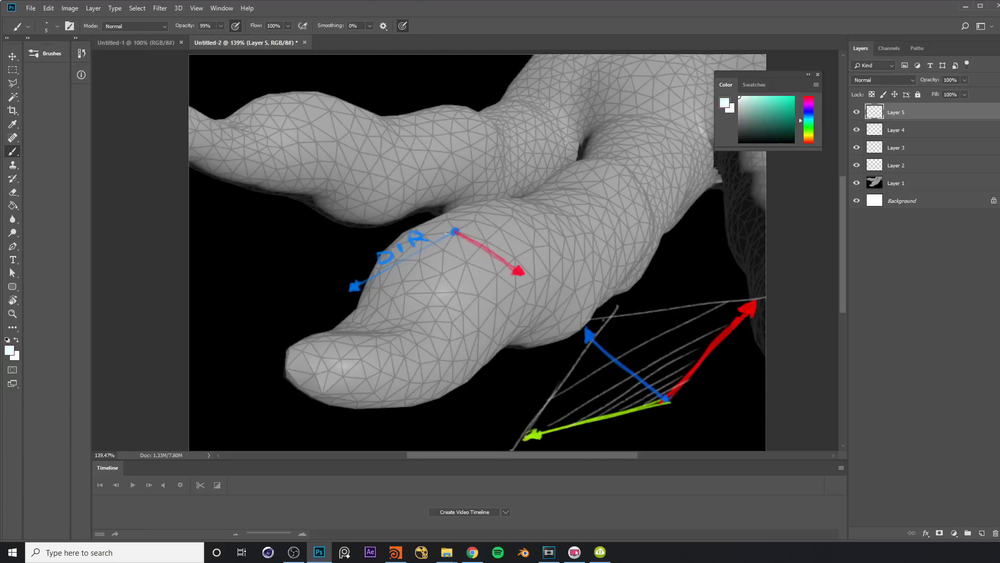
pyautogui.moveTo(434, 241); pyautogui.dragTo(465, 234)
pyautogui.moveTo(418, 244); pyautogui.dragTo(468, 247)
pyautogui.moveTo(397, 262)
pyautogui.mouseDown()
pyautogui.moveTo(465, 256)
pyautogui.moveTo(469, 269)
pyautogui.mouseUp()
pyautogui.moveTo(378, 283); pyautogui.dragTo(500, 278)
# Step: Paint a turquoise arrow labelled N pointing up from the origin of the DIR arrow
pyautogui.click(793, 97)
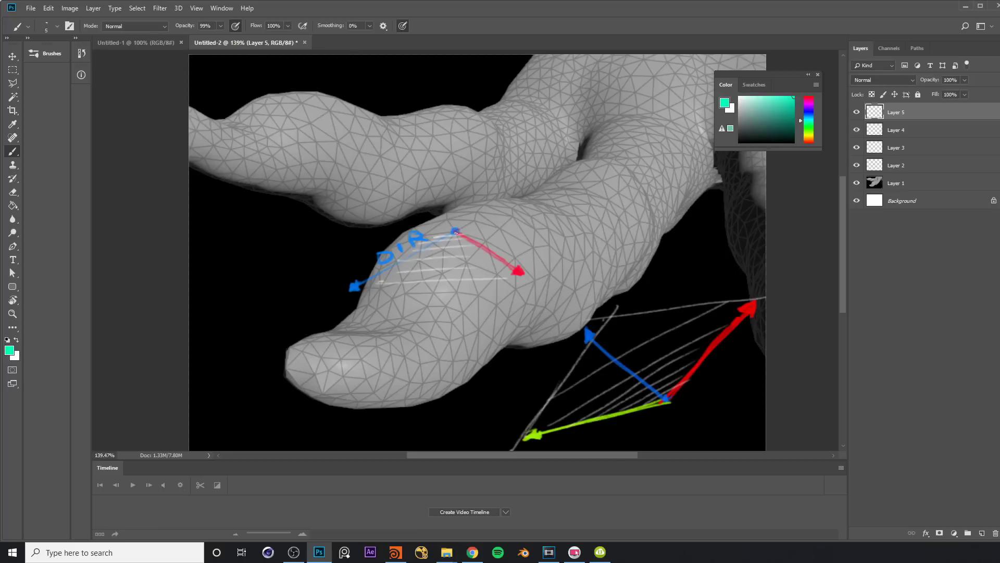
pyautogui.moveTo(451, 228); pyautogui.dragTo(447, 159)
pyautogui.moveTo(451, 197); pyautogui.dragTo(455, 219)
pyautogui.moveTo(466, 176)
pyautogui.mouseDown()
pyautogui.moveTo(468, 191)
pyautogui.moveTo(481, 185)
pyautogui.mouseUp()
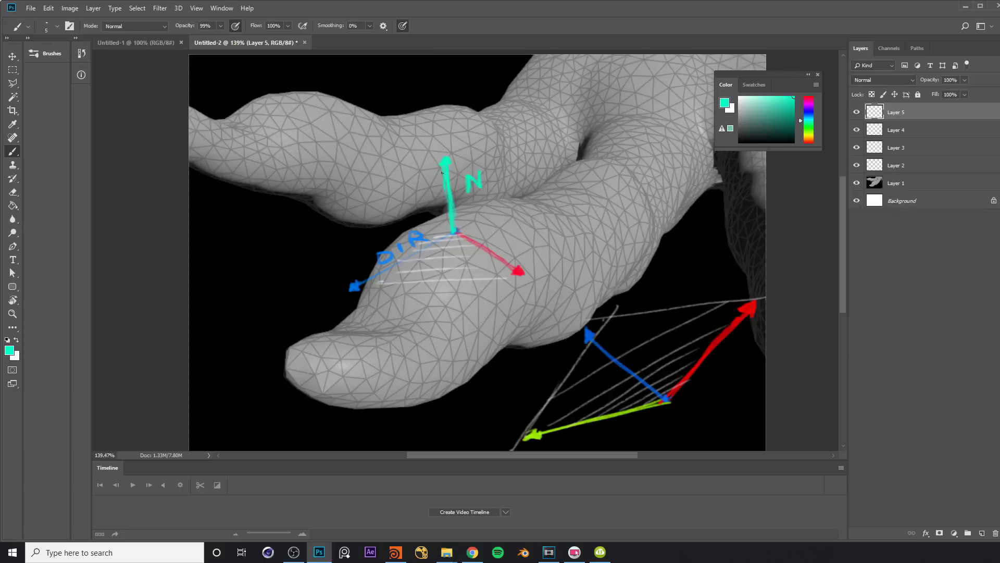
pyautogui.moveTo(447, 166); pyautogui.dragTo(451, 230)
# Step: Paint a cyan arrow and an opposing blue arrow from a common point in the middle of the front finger
pyautogui.moveTo(808, 119); pyautogui.dragTo(808, 96)
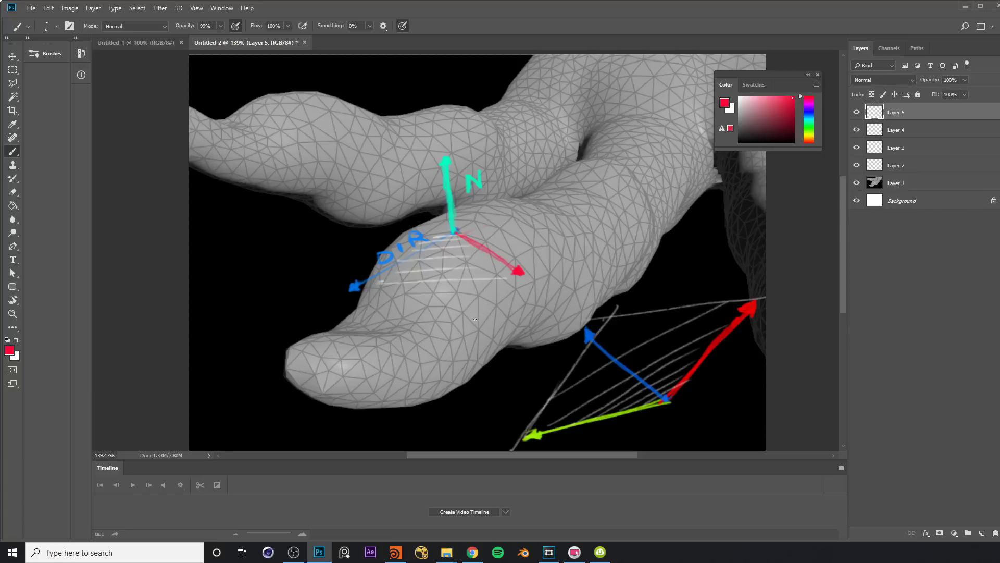
pyautogui.moveTo(810, 124); pyautogui.dragTo(811, 126)
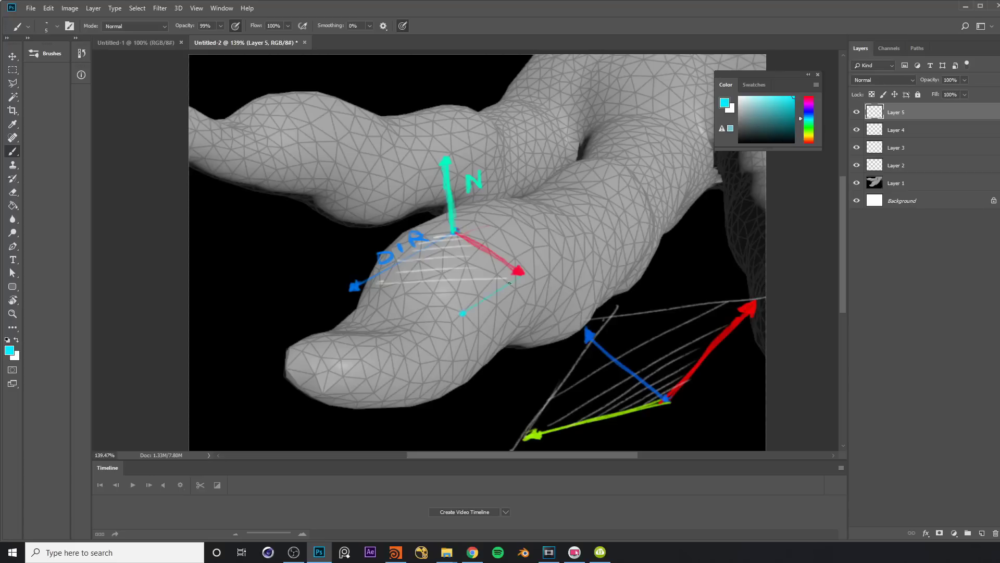
pyautogui.moveTo(517, 285); pyautogui.dragTo(506, 286)
pyautogui.moveTo(802, 118)
pyautogui.mouseDown()
pyautogui.moveTo(800, 110)
pyautogui.moveTo(793, 120)
pyautogui.mouseUp()
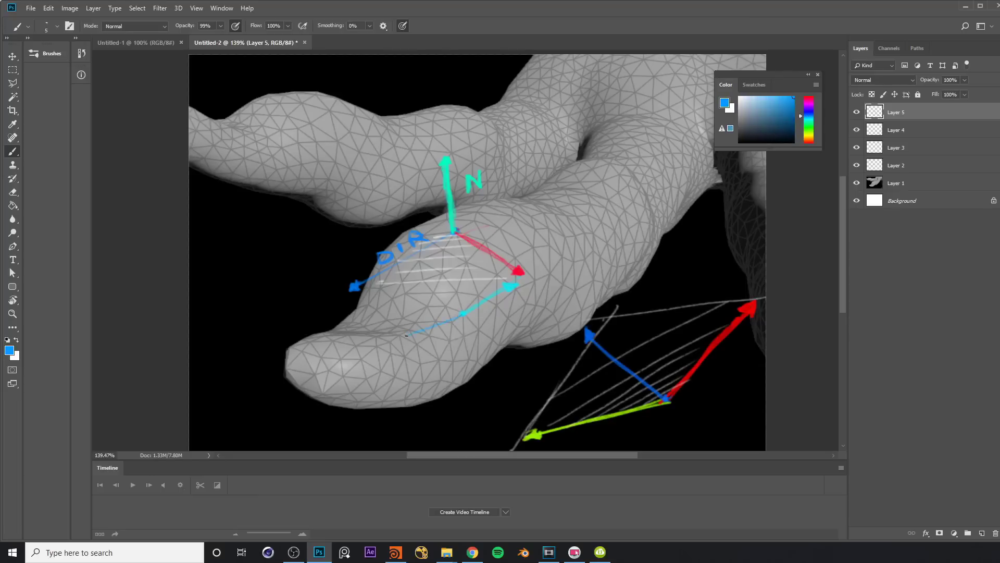
pyautogui.moveTo(463, 314); pyautogui.dragTo(417, 339)
# Step: Add white hatching along the cyan and blue arrows and paint a red arrow down the finger from their common point
pyautogui.moveTo(765, 116); pyautogui.dragTo(740, 97)
pyautogui.moveTo(450, 317); pyautogui.dragTo(505, 285)
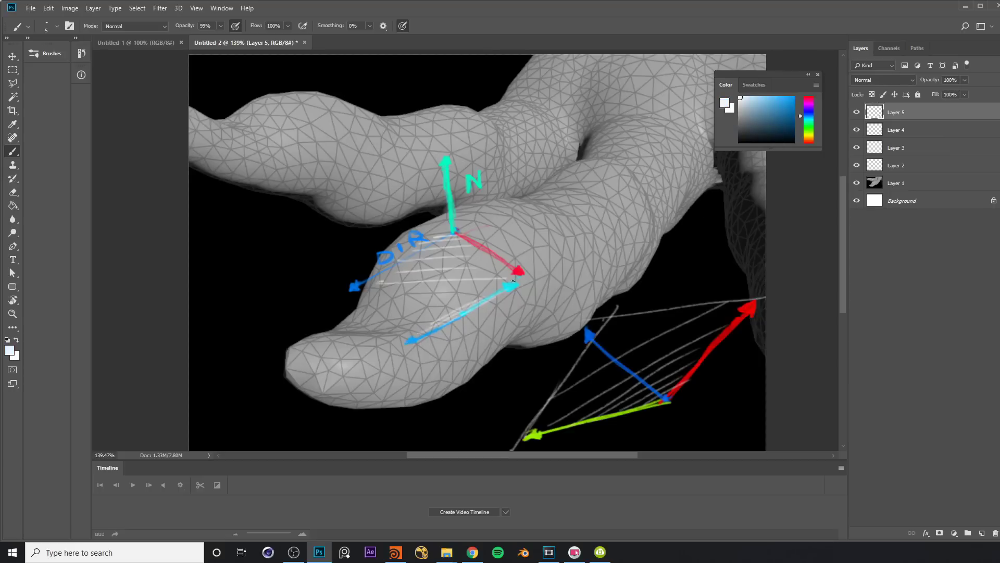
pyautogui.moveTo(807, 116); pyautogui.dragTo(806, 96)
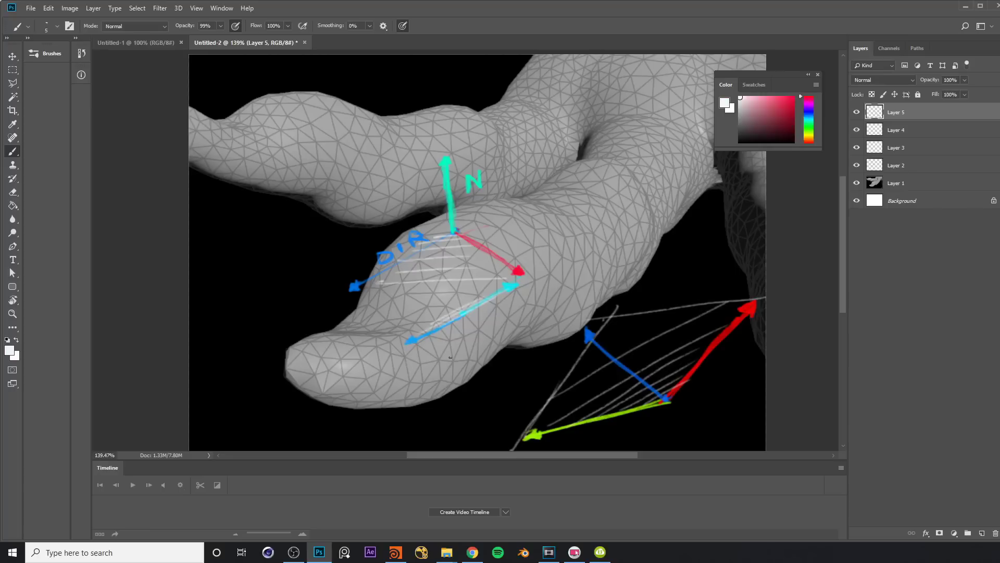
pyautogui.moveTo(464, 315); pyautogui.dragTo(477, 348)
pyautogui.click(793, 96)
pyautogui.moveTo(461, 314); pyautogui.dragTo(479, 344)
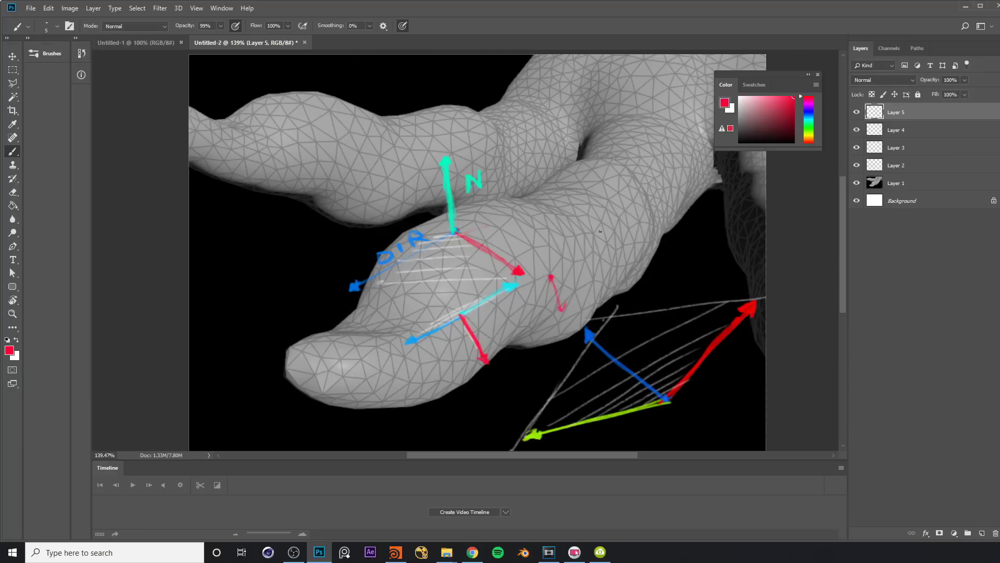
# Step: Paint short red arrows and curved red strokes wrapping around the finger toward its base
pyautogui.moveTo(606, 209); pyautogui.dragTo(642, 226)
pyautogui.moveTo(566, 168); pyautogui.dragTo(648, 270)
pyautogui.moveTo(605, 147); pyautogui.dragTo(677, 208)
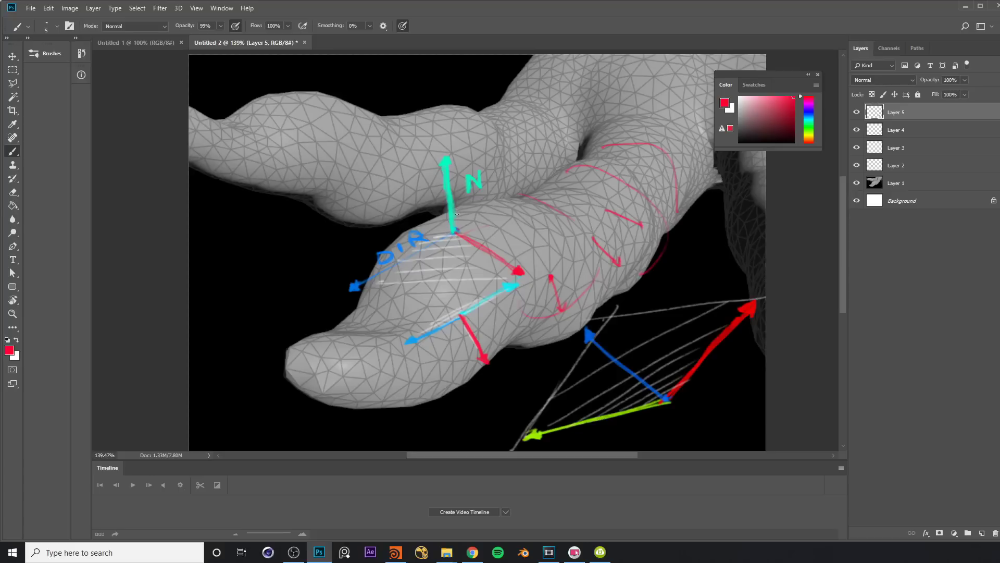
# Step: Hatch the area between the N arrow and the DIR arrow with white strokes
pyautogui.keyDown('alt'); pyautogui.click(446, 225); pyautogui.keyUp('alt')
pyautogui.moveTo(449, 214)
pyautogui.mouseDown()
pyautogui.moveTo(420, 250)
pyautogui.moveTo(392, 262)
pyautogui.mouseUp()
pyautogui.moveTo(415, 196)
pyautogui.mouseDown()
pyautogui.moveTo(367, 266)
pyautogui.moveTo(353, 254)
pyautogui.mouseUp()
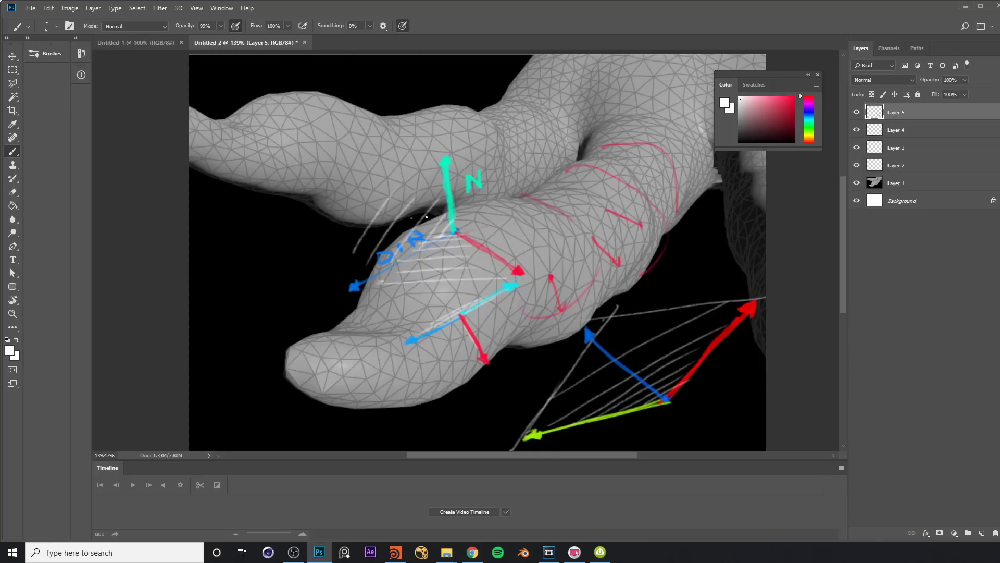
# Step: Switch back to Houdini, move the set_DIR Attribute VOP node up toward attribblur1 and open its VEX network
pyautogui.click(396, 553)
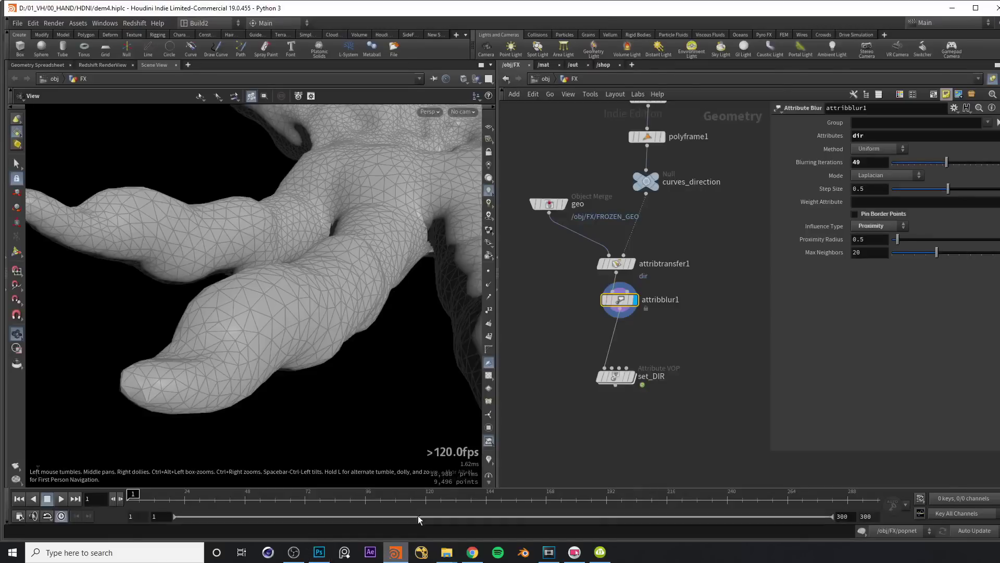
pyautogui.click(614, 376)
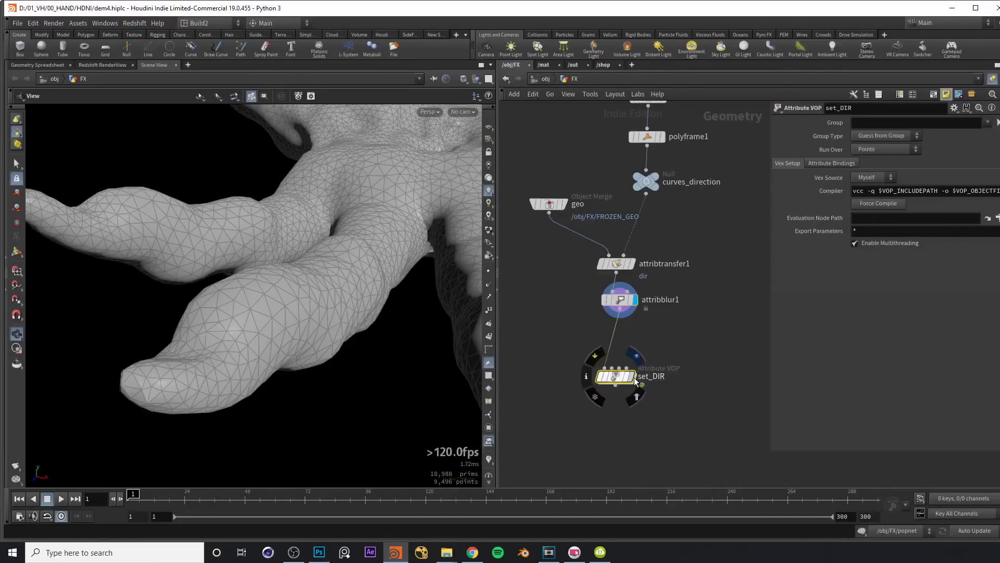
pyautogui.click(632, 377)
pyautogui.moveTo(620, 380); pyautogui.dragTo(623, 350)
pyautogui.doubleClick(620, 347)
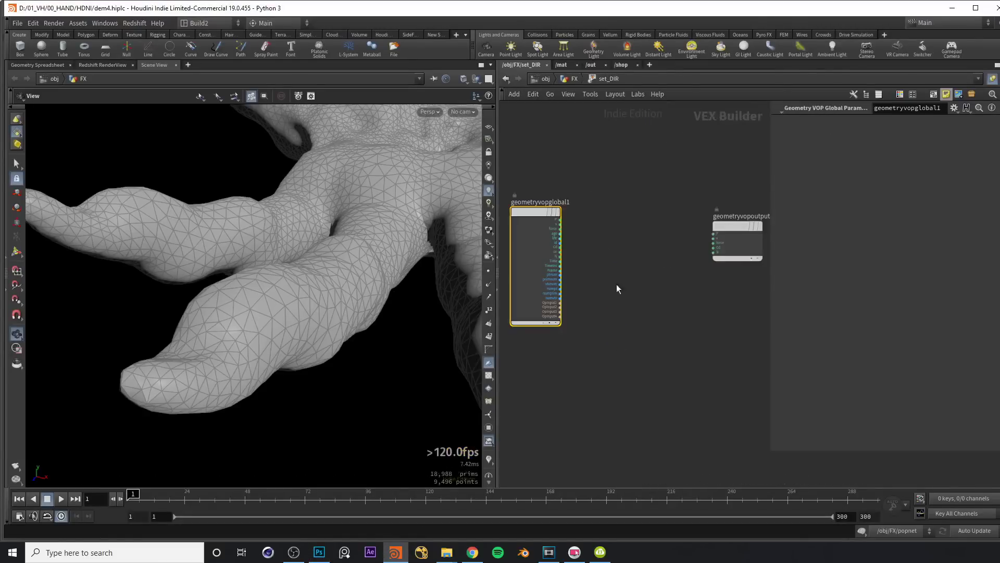
# Step: Add a Bind node of type 3 Floats (vector) and name its attribute dir
pyautogui.press('Tab')
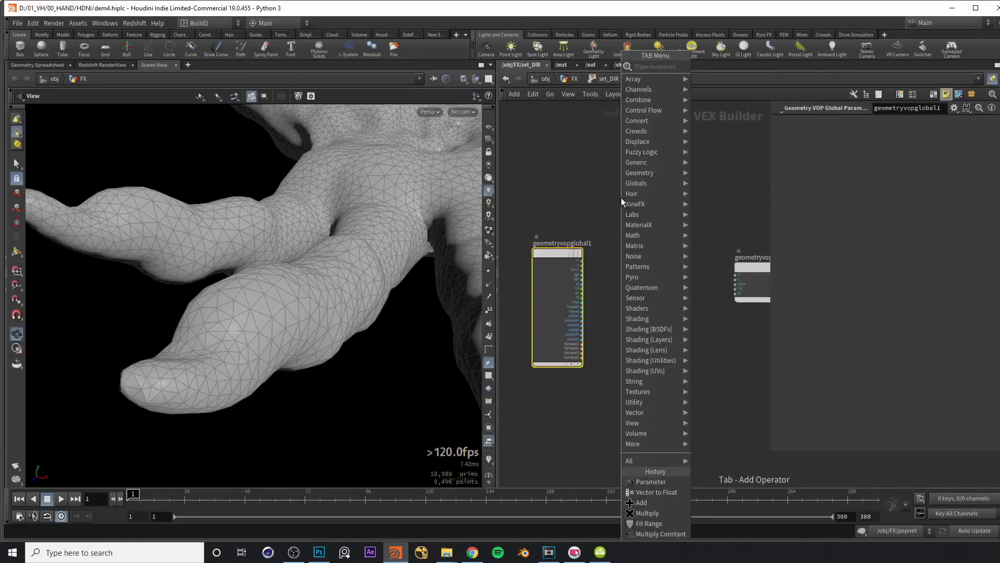
pyautogui.write('bind')
pyautogui.press('Return')
pyautogui.click(621, 198)
pyautogui.click(887, 135)
pyautogui.click(876, 202)
pyautogui.moveTo(869, 122); pyautogui.dragTo(845, 122)
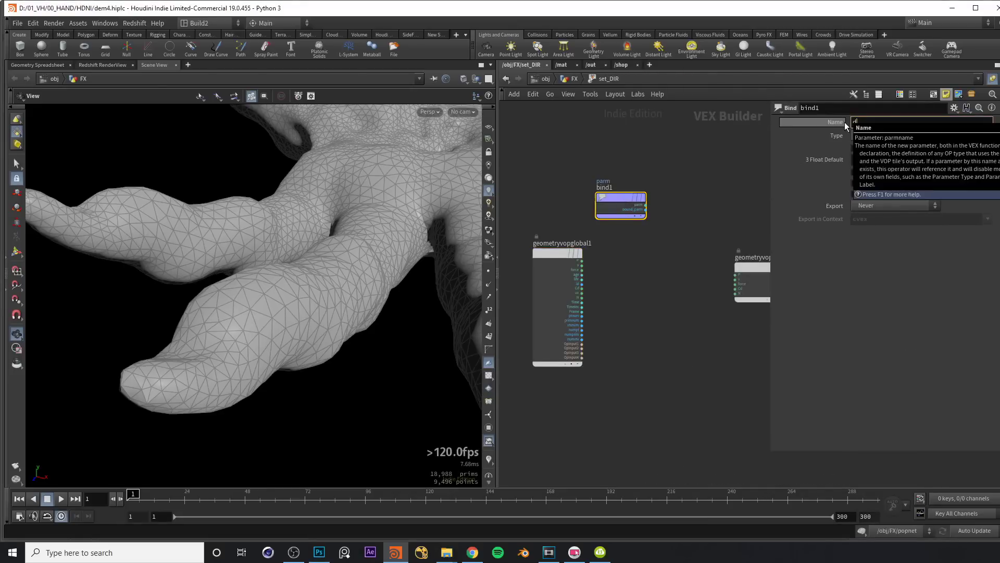
pyautogui.write('dir')
pyautogui.press('Return')
# Step: Add a Bind Export node of type 3 Floats (vector) near the geometry output and name its attribute dir
pyautogui.moveTo(629, 201); pyautogui.dragTo(564, 210, button='middle')
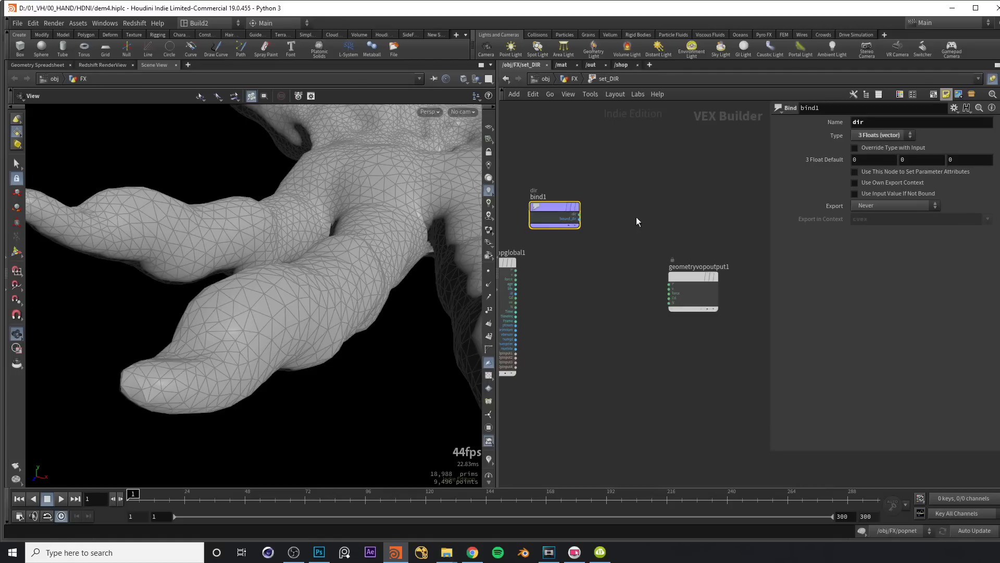
pyautogui.moveTo(562, 238); pyautogui.dragTo(553, 246)
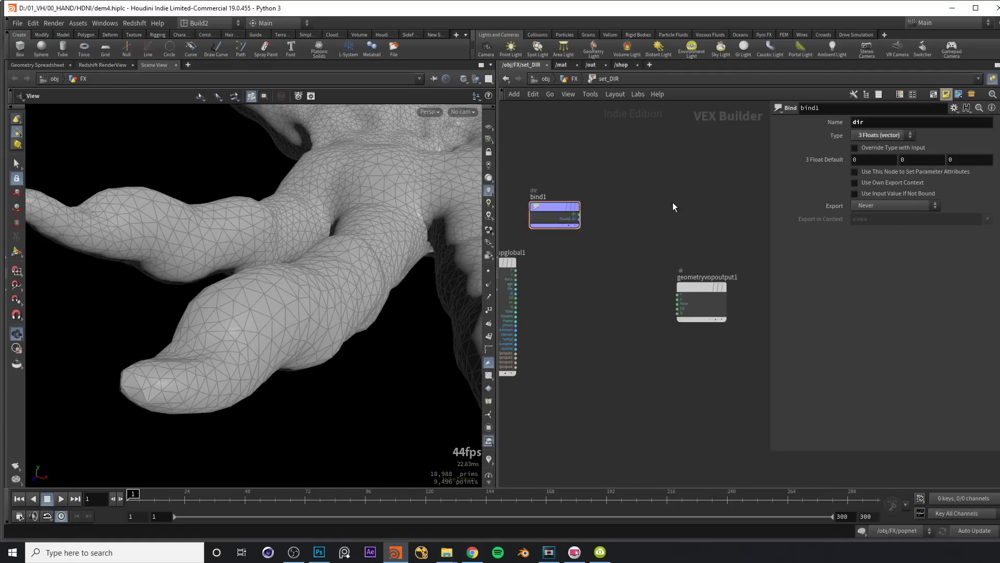
pyautogui.press('Tab')
pyautogui.write('bind')
pyautogui.press('Escape')
pyautogui.click(674, 206)
pyautogui.click(884, 135)
pyautogui.click(886, 201)
pyautogui.doubleClick(880, 123)
pyautogui.write('d')
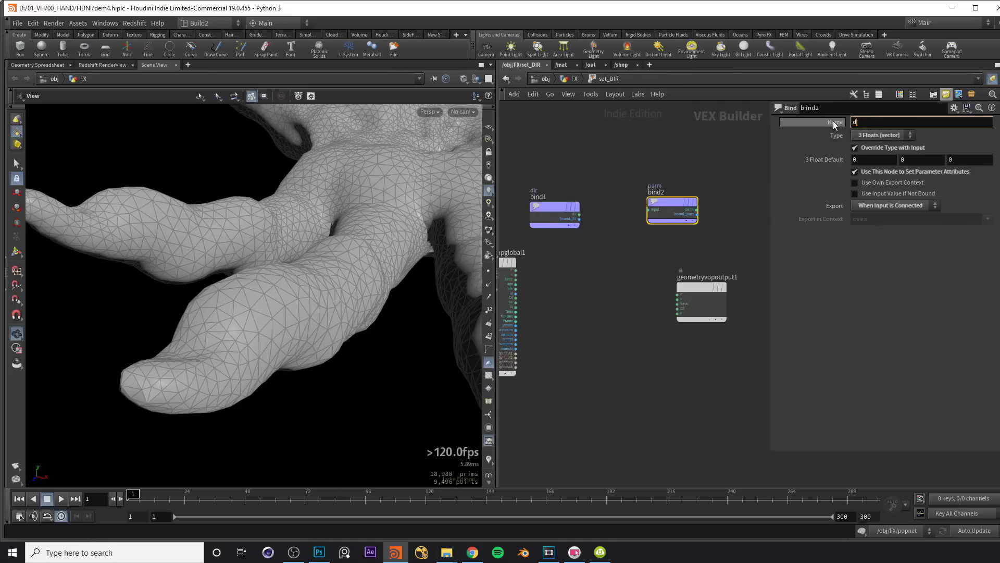
pyautogui.write('ir')
# Step: Connect bind1's dir output to bind2's input and show the dir vectors in the viewport
pyautogui.scroll(3, 600, 232)
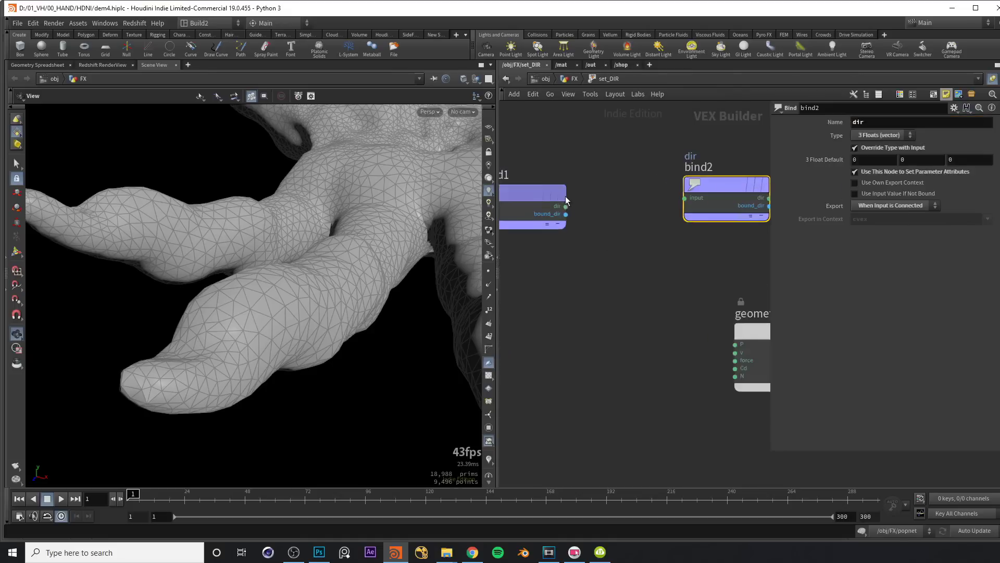
pyautogui.moveTo(565, 206); pyautogui.dragTo(685, 198)
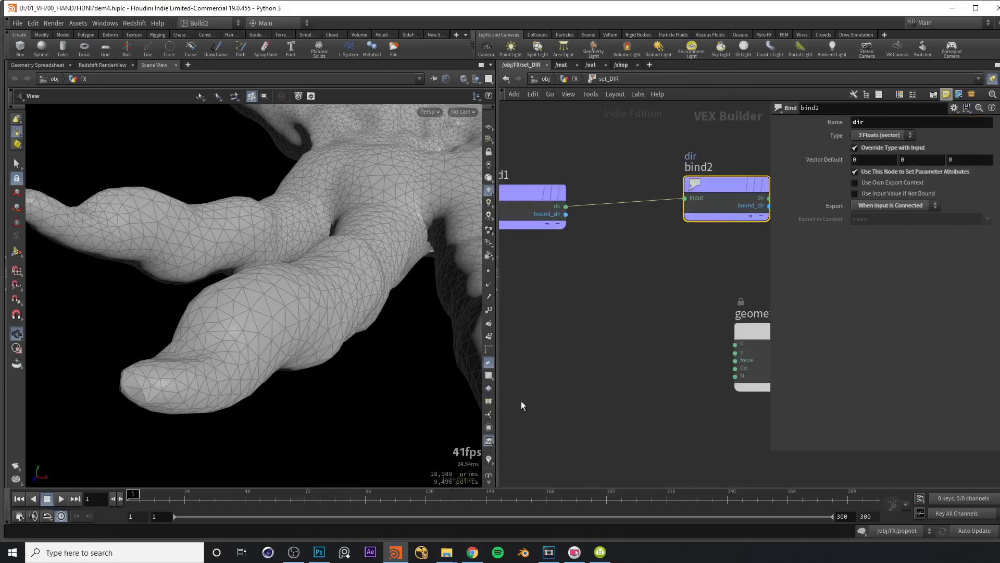
pyautogui.click(490, 459)
pyautogui.moveTo(252, 272); pyautogui.dragTo(414, 218)
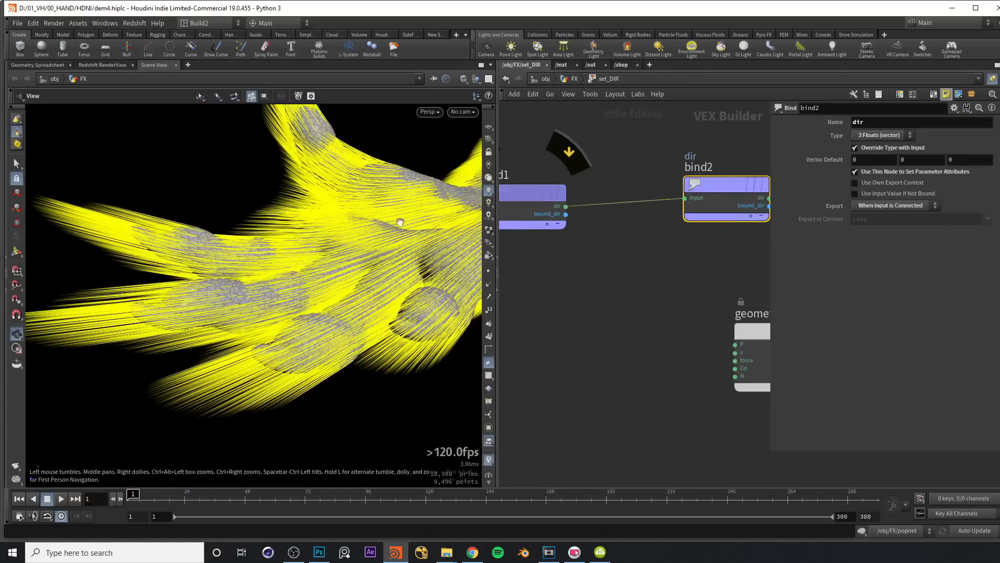
# Step: Insert a Cross Product node between bind1 and bind2 and connect the global N output to its second vector input
pyautogui.scroll(-2, 414, 218)
pyautogui.scroll(-3, 596, 253)
pyautogui.moveTo(609, 275); pyautogui.dragTo(665, 260, button='middle')
pyautogui.press('l')
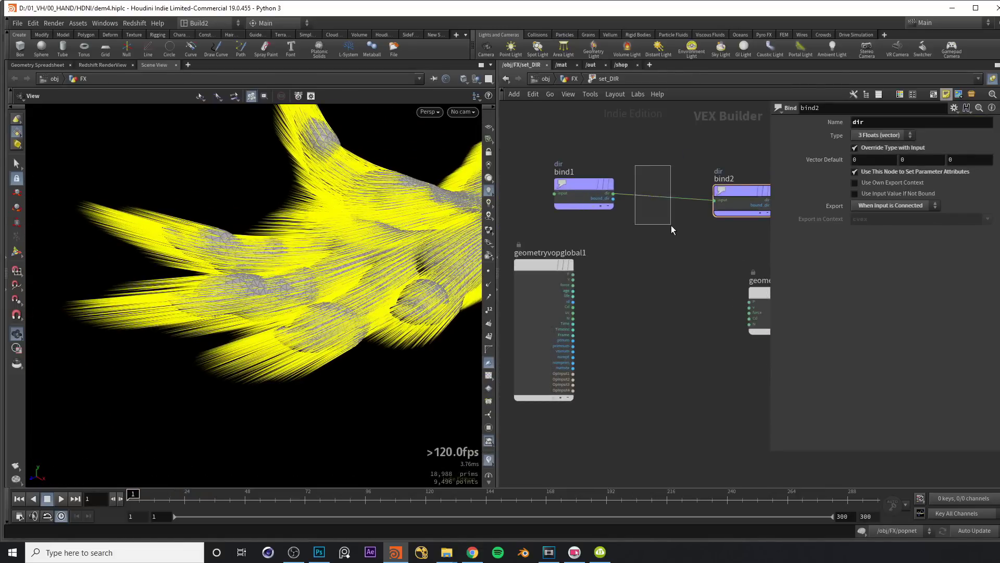
pyautogui.moveTo(669, 223); pyautogui.dragTo(671, 225)
pyautogui.press('Tab')
pyautogui.write('cross pr')
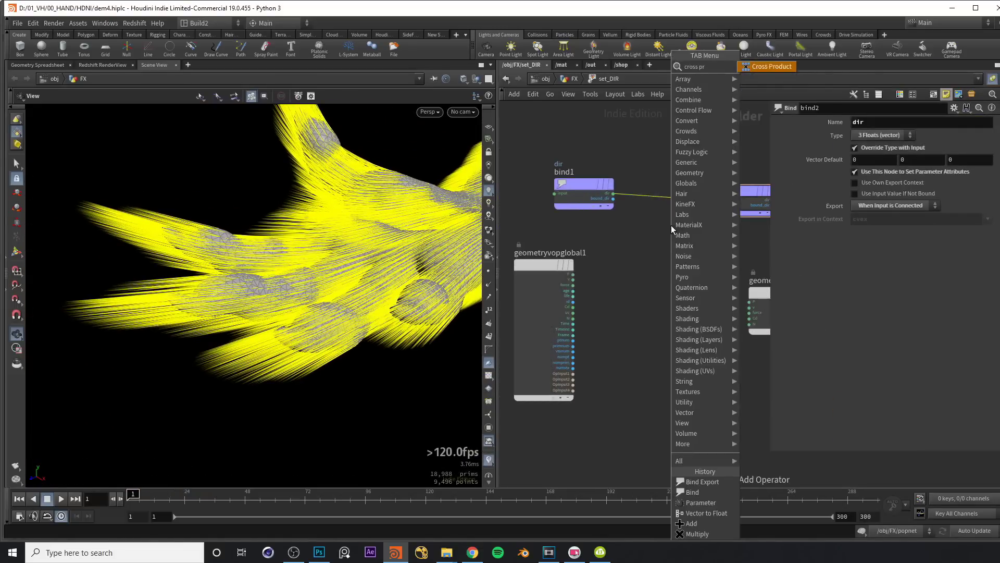
pyautogui.press('Return')
pyautogui.click(671, 225)
pyautogui.scroll(1, 643, 255)
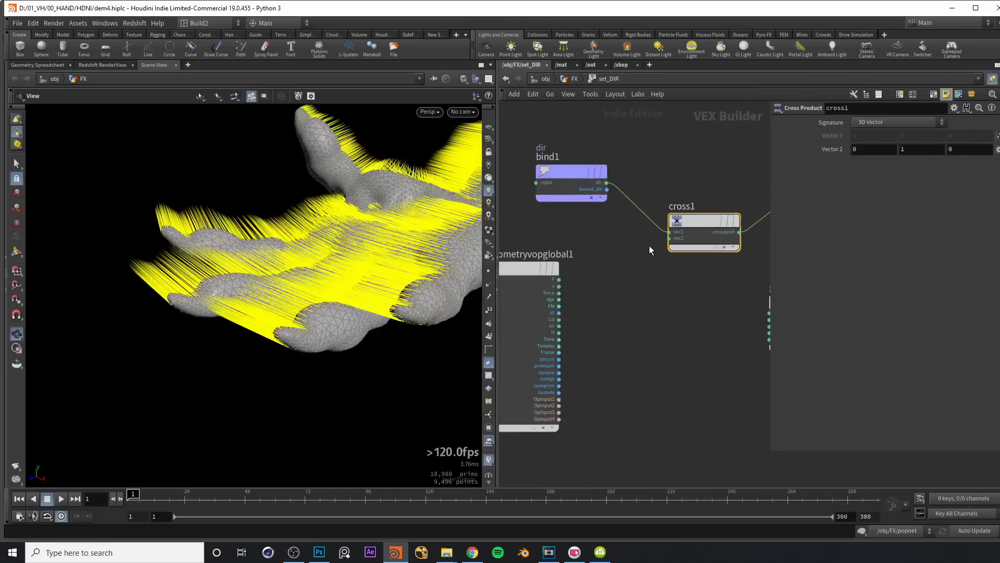
pyautogui.moveTo(559, 332); pyautogui.dragTo(651, 258)
pyautogui.moveTo(266, 275); pyautogui.dragTo(245, 279)
# Step: Reduce the Dir visualizer's length scale to about 0.2
pyautogui.click(543, 427)
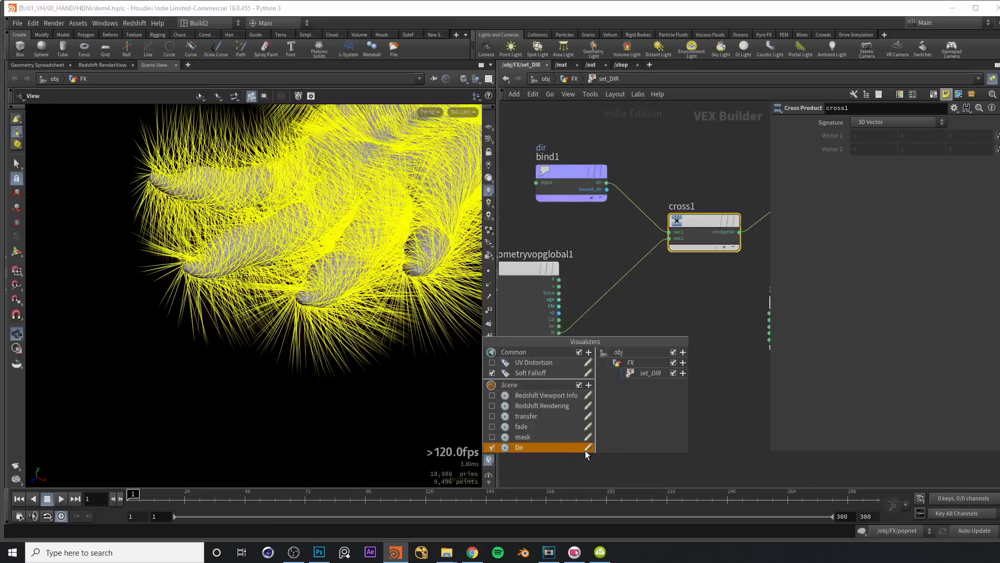
pyautogui.click(589, 451)
pyautogui.moveTo(571, 246); pyautogui.dragTo(677, 186)
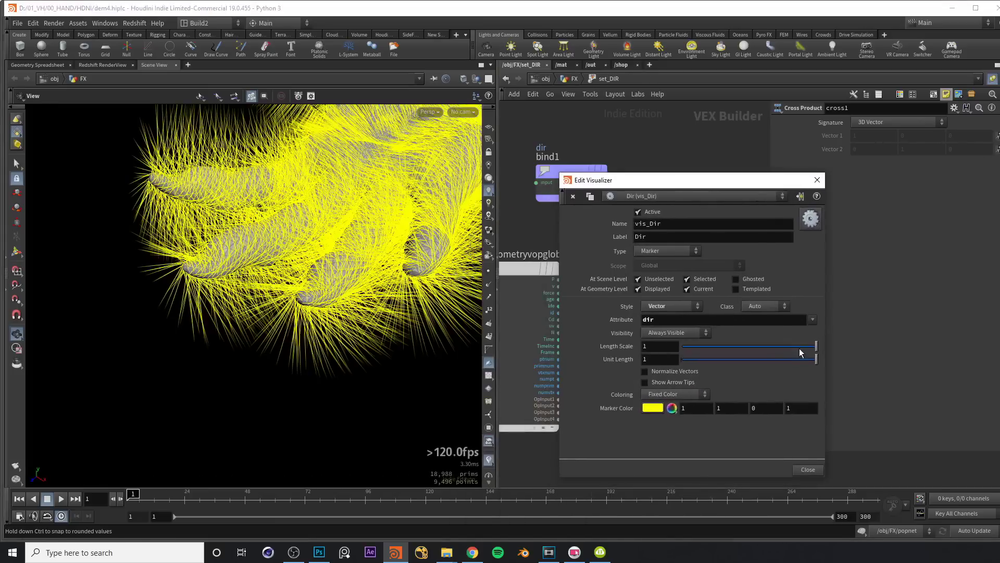
pyautogui.moveTo(805, 350); pyautogui.dragTo(709, 350)
pyautogui.moveTo(313, 229); pyautogui.dragTo(385, 220)
pyautogui.moveTo(384, 221); pyautogui.dragTo(418, 196, button='right')
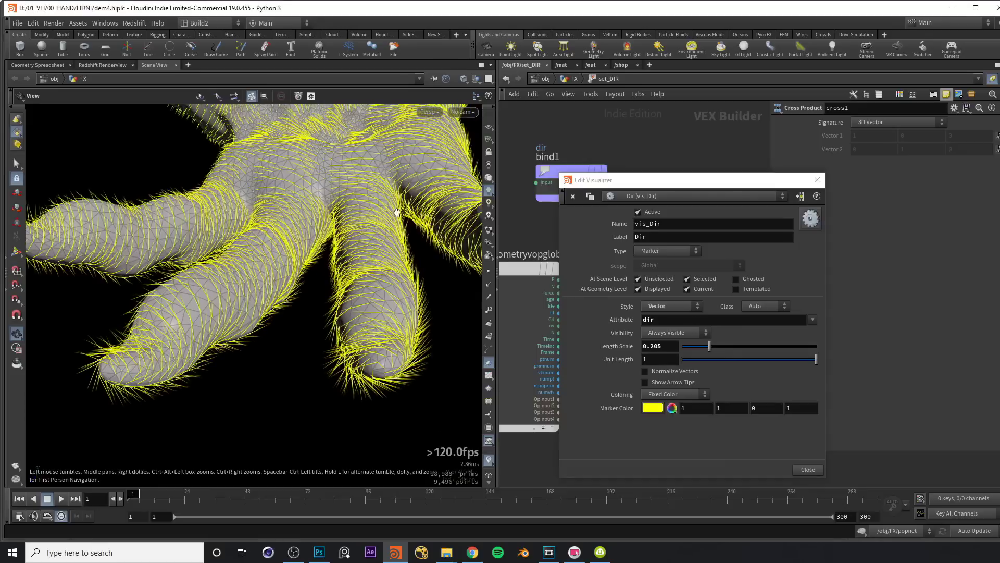
pyautogui.moveTo(708, 349)
pyautogui.mouseDown()
pyautogui.moveTo(719, 351)
pyautogui.moveTo(710, 349)
pyautogui.mouseUp()
pyautogui.moveTo(334, 219); pyautogui.dragTo(334, 281)
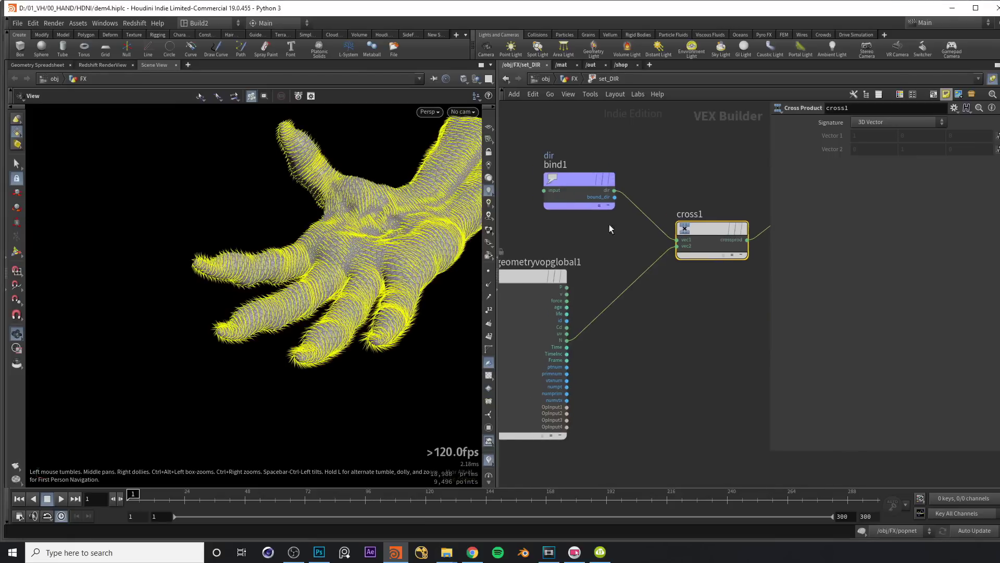
# Step: Insert a Normalize node between bind1's dir output and the first input of cross1
pyautogui.moveTo(582, 177); pyautogui.dragTo(542, 144)
pyautogui.moveTo(594, 208); pyautogui.dragTo(608, 239, button='middle')
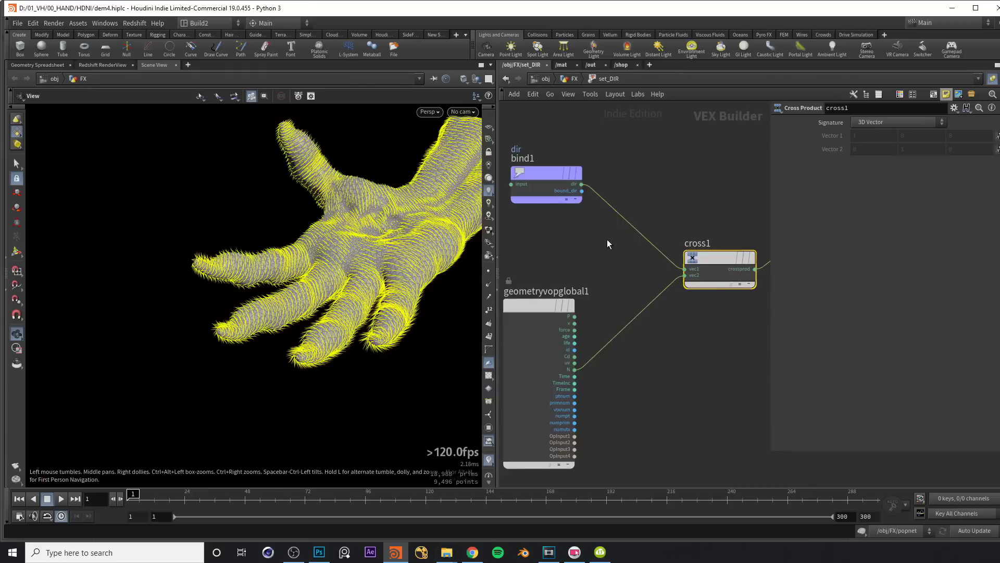
pyautogui.press('Tab')
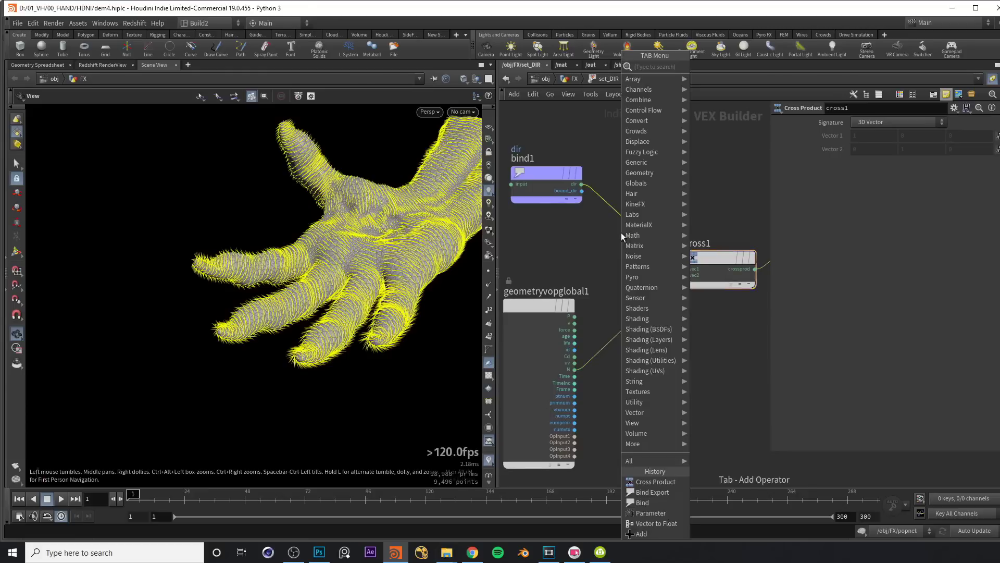
pyautogui.write('norm')
pyautogui.press('Return')
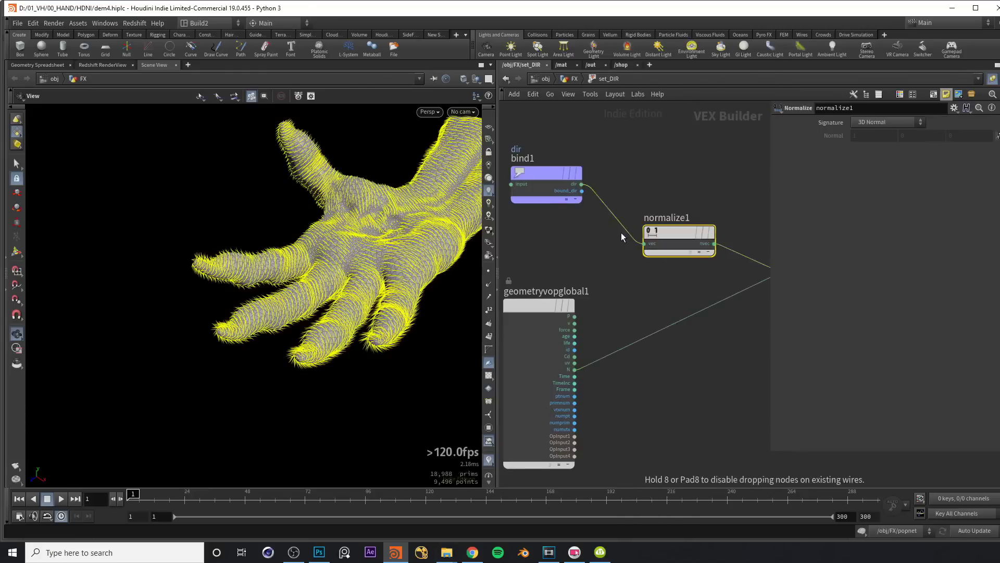
pyautogui.click(621, 232)
# Step: Insert a second Normalize node between global N and the second input of cross1, and spread the nodes out
pyautogui.press('Tab')
pyautogui.write('norm')
pyautogui.press('Return')
pyautogui.click(675, 318)
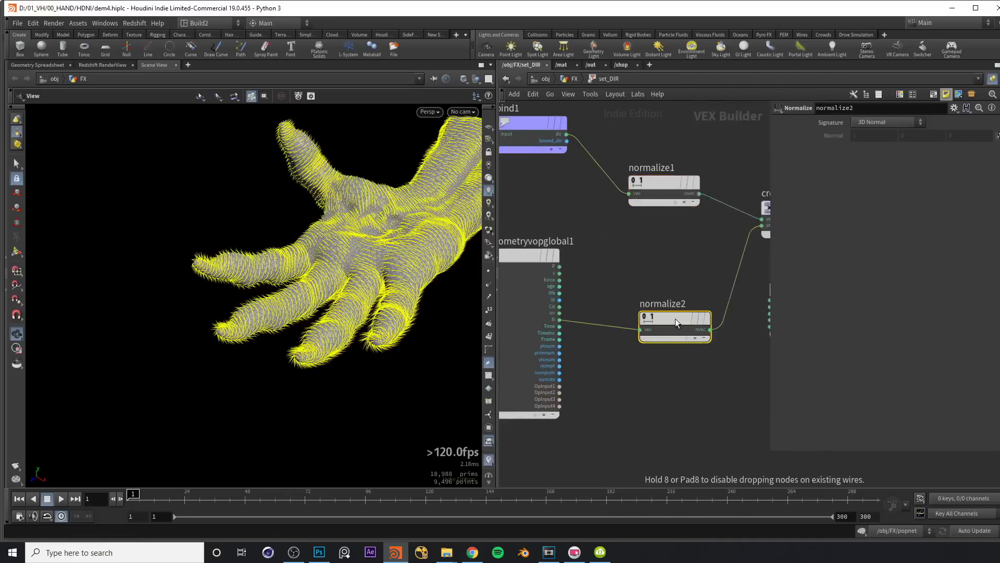
pyautogui.moveTo(675, 318); pyautogui.dragTo(657, 305)
pyautogui.scroll(-3, 657, 304)
pyautogui.moveTo(418, 244); pyautogui.dragTo(385, 250)
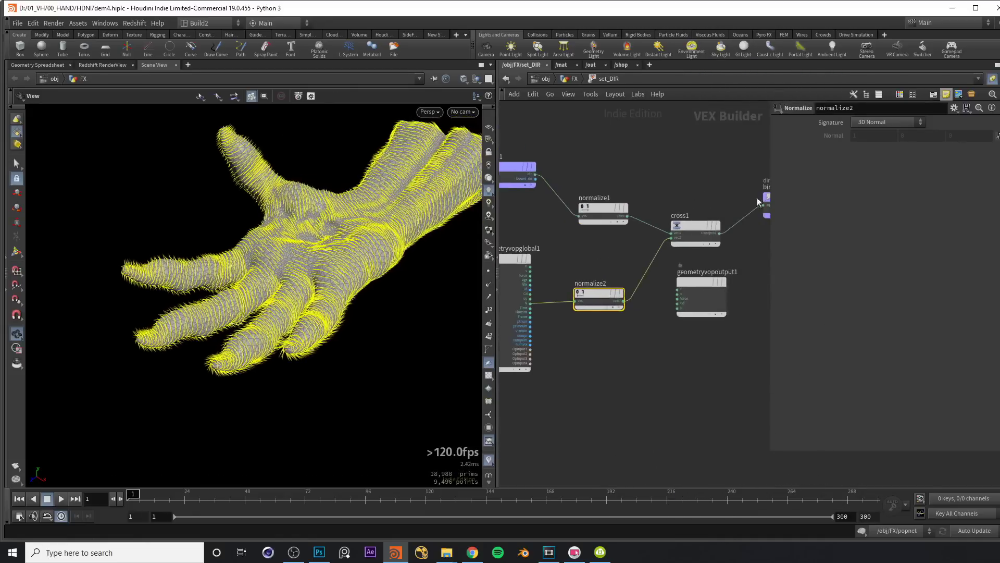
pyautogui.moveTo(737, 260); pyautogui.dragTo(631, 280, button='middle')
pyautogui.moveTo(678, 219); pyautogui.dragTo(715, 219)
pyautogui.moveTo(575, 312); pyautogui.dragTo(662, 373)
# Step: Examine the direction vectors around the fingers, thumb and palm of the hand
pyautogui.moveTo(334, 291); pyautogui.dragTo(226, 315)
pyautogui.scroll(5, 279, 278)
pyautogui.moveTo(279, 278); pyautogui.dragTo(345, 280)
pyautogui.moveTo(279, 300); pyautogui.dragTo(352, 266)
pyautogui.moveTo(214, 279); pyautogui.dragTo(300, 289)
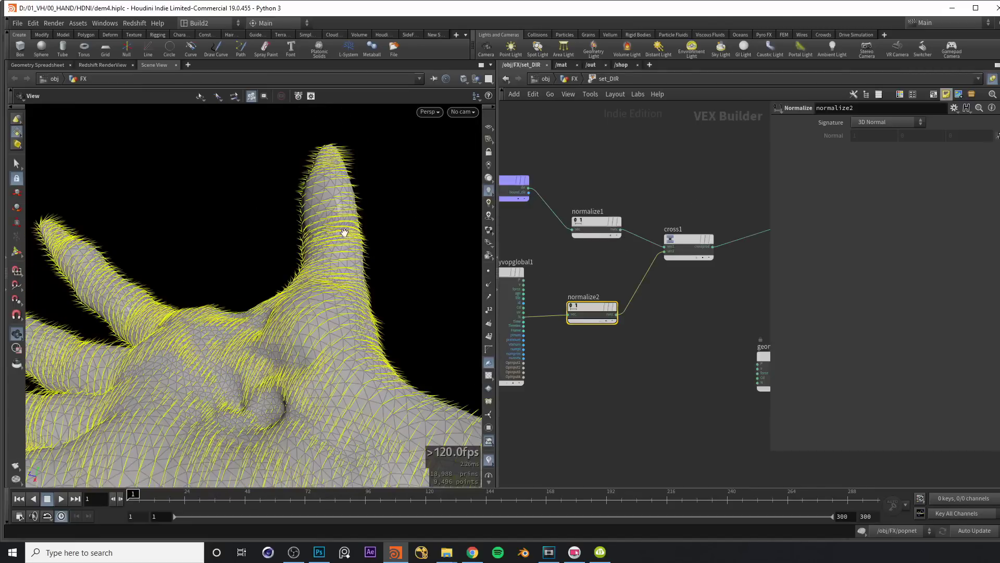
pyautogui.moveTo(327, 257); pyautogui.dragTo(365, 237)
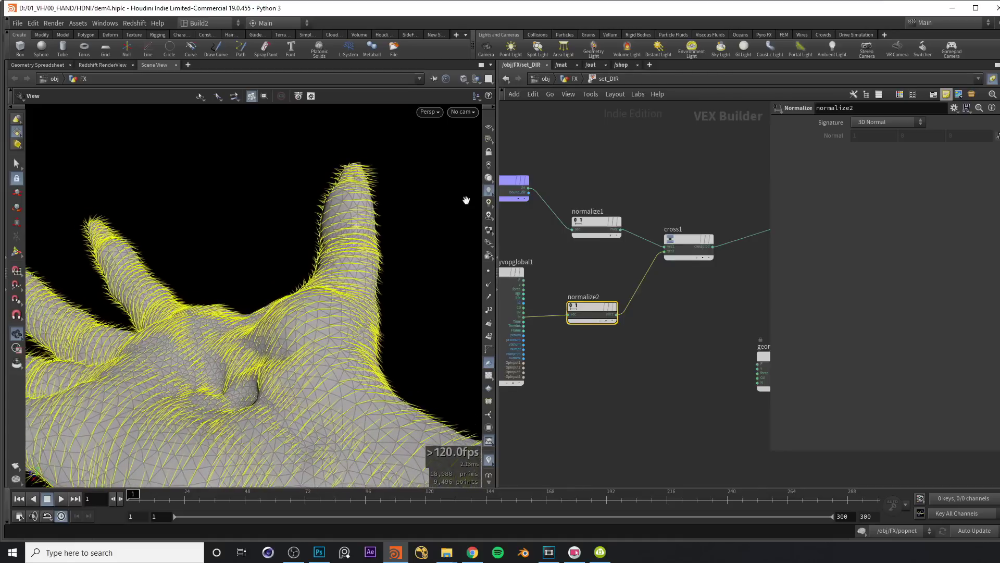
pyautogui.press('Tab')
pyautogui.write('parm')
pyautogui.press('Return')
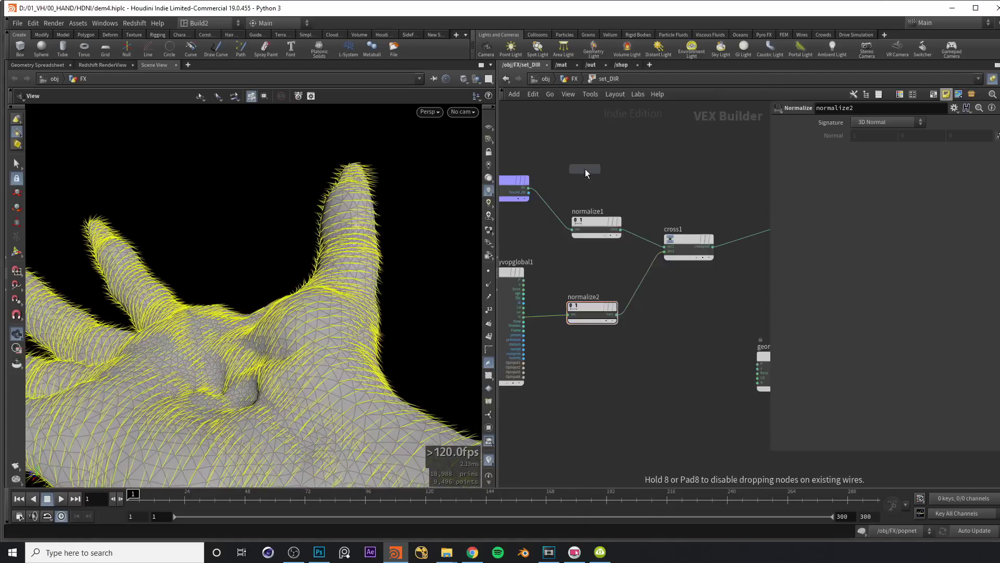
pyautogui.click(586, 170)
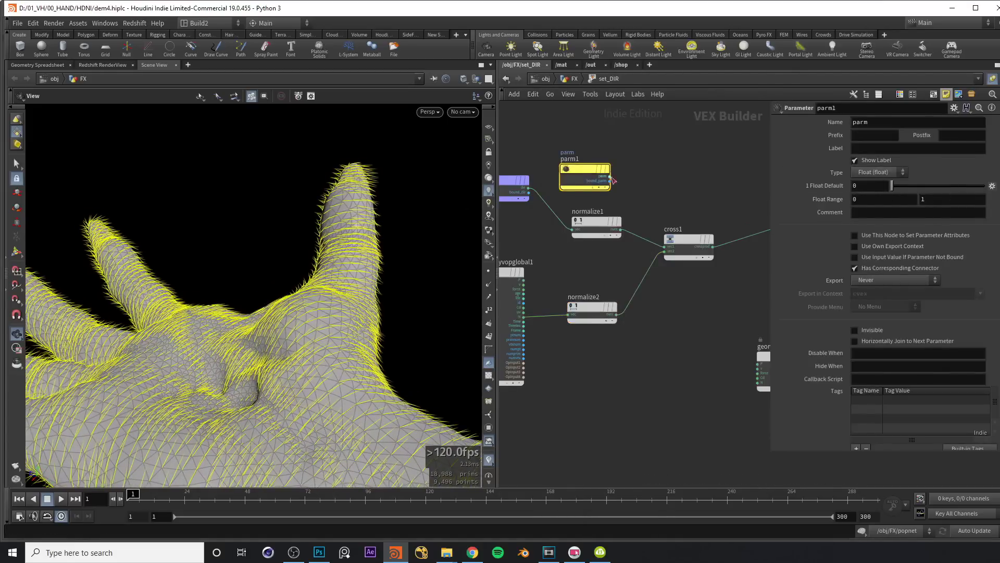
pyautogui.press('Delete')
# Step: Add a Constant node of type 3 Floats (vector) with the default 0, 0, 1
pyautogui.press('Tab')
pyautogui.write('const')
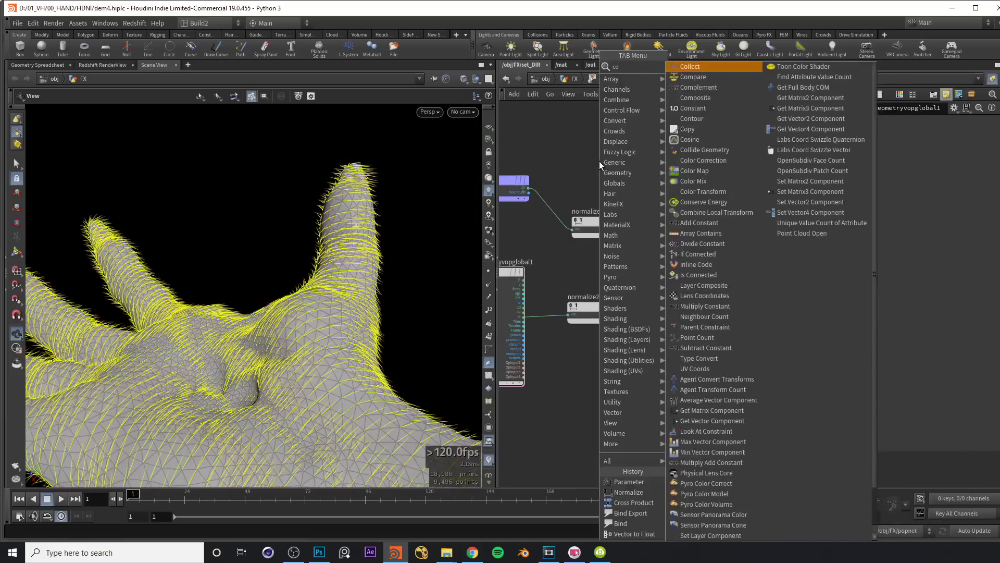
pyautogui.press('Return')
pyautogui.click(599, 161)
pyautogui.click(886, 122)
pyautogui.click(886, 193)
pyautogui.click(969, 135)
pyautogui.write('1')
pyautogui.press('Return')
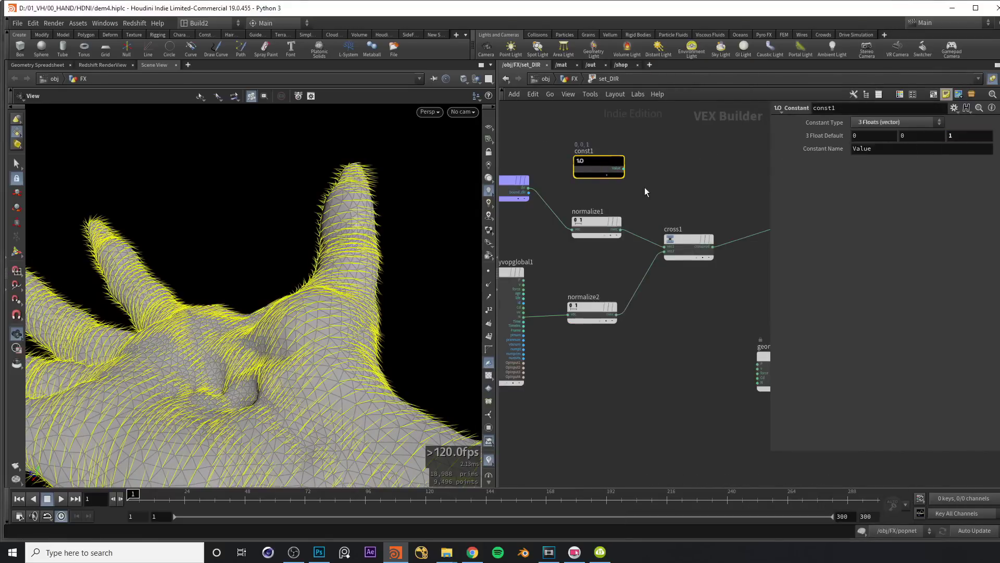
# Step: Connect the constant vector directly to bind2's input and view the resulting vectors on the hand
pyautogui.moveTo(651, 182); pyautogui.dragTo(584, 182, button='middle')
pyautogui.moveTo(566, 173); pyautogui.dragTo(726, 222)
pyautogui.moveTo(260, 292); pyautogui.dragTo(341, 339)
pyautogui.scroll(2, 508, 149)
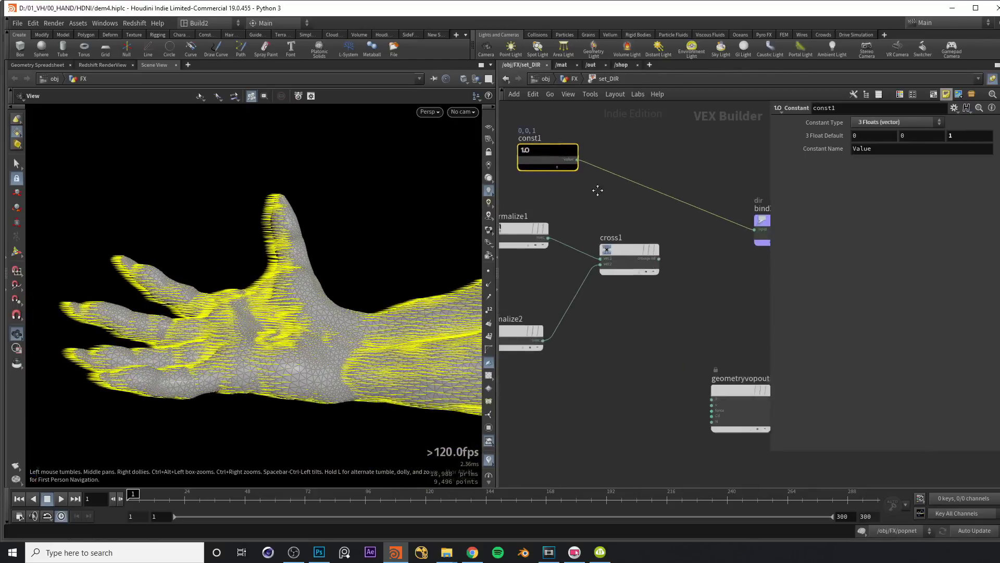
# Step: Feed the constant into cross1's first input, connect cross1's output to bind2, and inspect the vectors around the thumb
pyautogui.moveTo(609, 190); pyautogui.dragTo(616, 266)
pyautogui.moveTo(689, 245); pyautogui.dragTo(611, 245, button='middle')
pyautogui.moveTo(597, 267); pyautogui.dragTo(693, 238)
pyautogui.moveTo(344, 245); pyautogui.dragTo(282, 193)
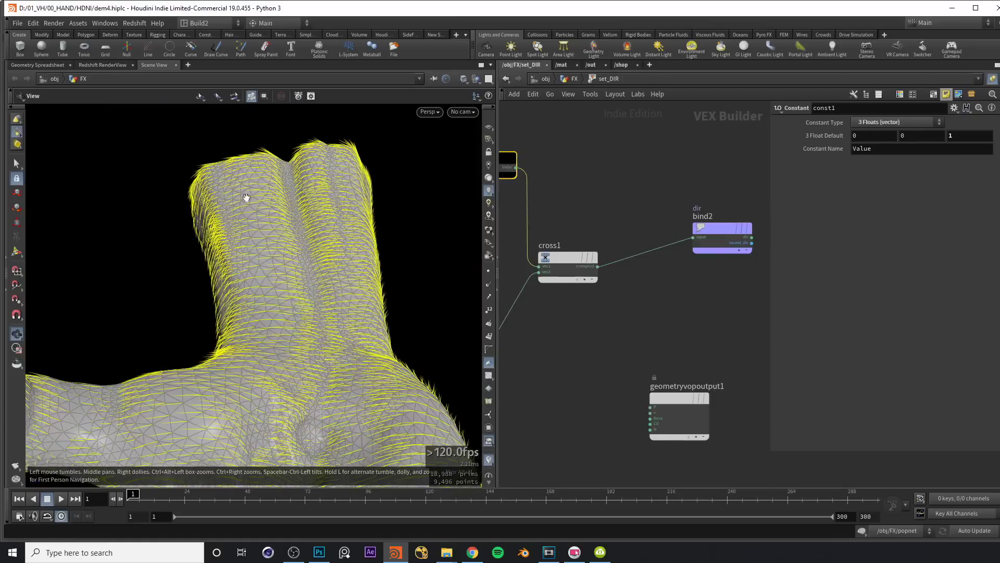
pyautogui.moveTo(284, 314); pyautogui.dragTo(308, 232)
pyautogui.moveTo(532, 210); pyautogui.dragTo(648, 179, button='middle')
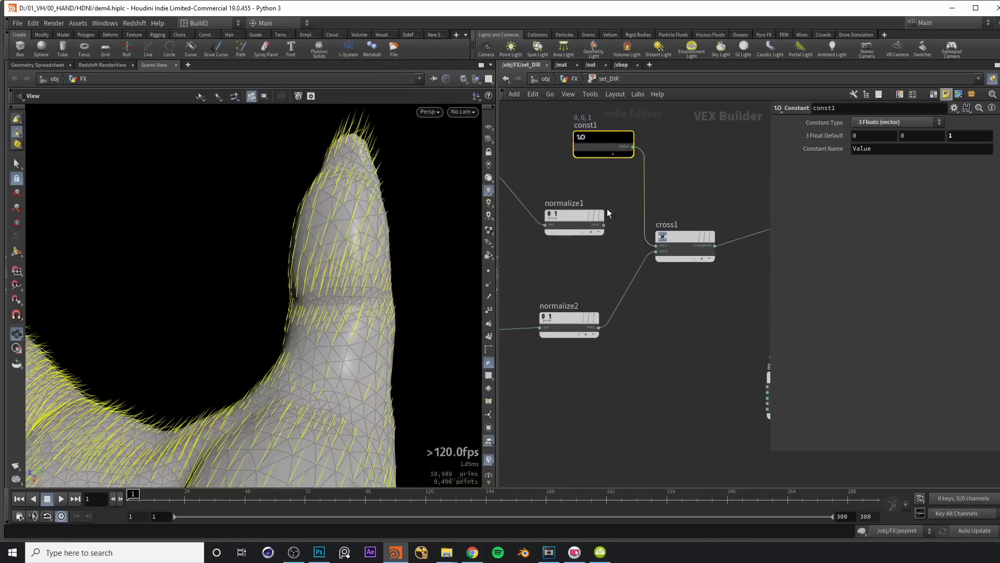
pyautogui.moveTo(319, 255); pyautogui.dragTo(332, 254)
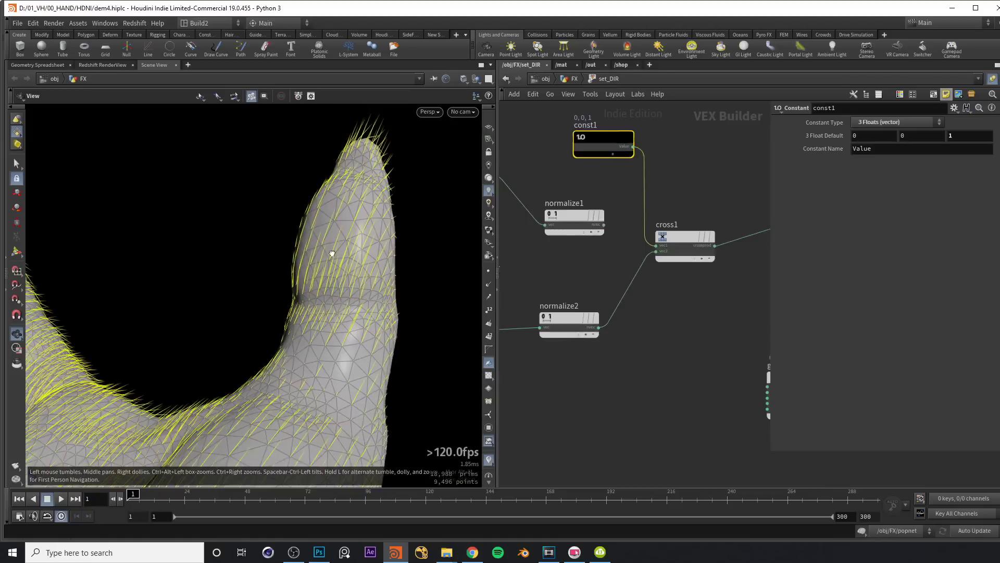
# Step: Reconnect normalize1 to cross1's first input and delete the constant node
pyautogui.moveTo(603, 225); pyautogui.dragTo(656, 246)
pyautogui.moveTo(343, 269); pyautogui.dragTo(345, 297)
pyautogui.moveTo(332, 248); pyautogui.dragTo(365, 292)
pyautogui.scroll(2, 676, 202)
pyautogui.press('Delete')
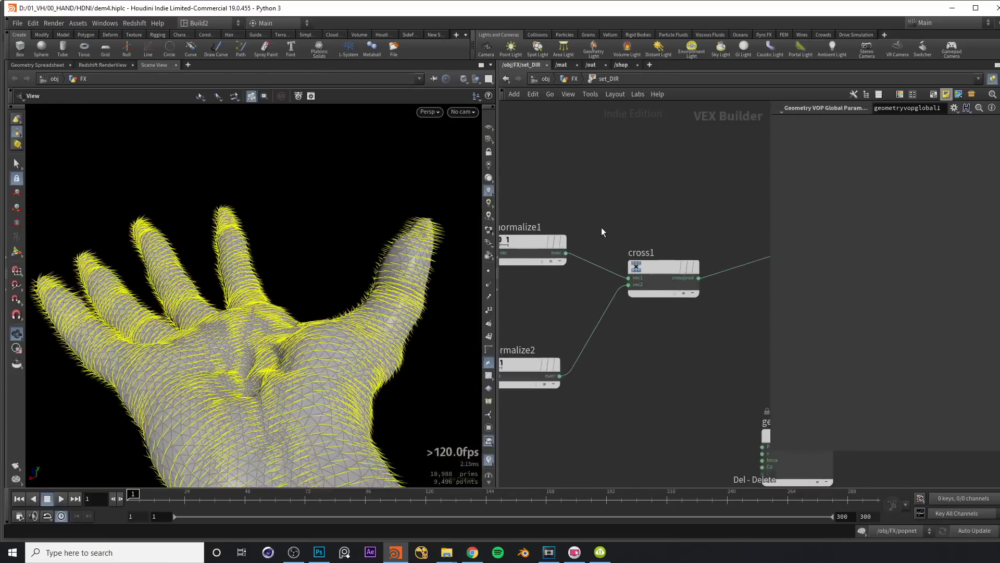
# Step: Insert a Mix node between cross1 and bind2 after inspecting the vectors around the hand and forearm
pyautogui.scroll(-2, 605, 235)
pyautogui.moveTo(243, 313)
pyautogui.mouseDown()
pyautogui.moveTo(103, 111)
pyautogui.moveTo(319, 338)
pyautogui.moveTo(259, 311)
pyautogui.mouseUp()
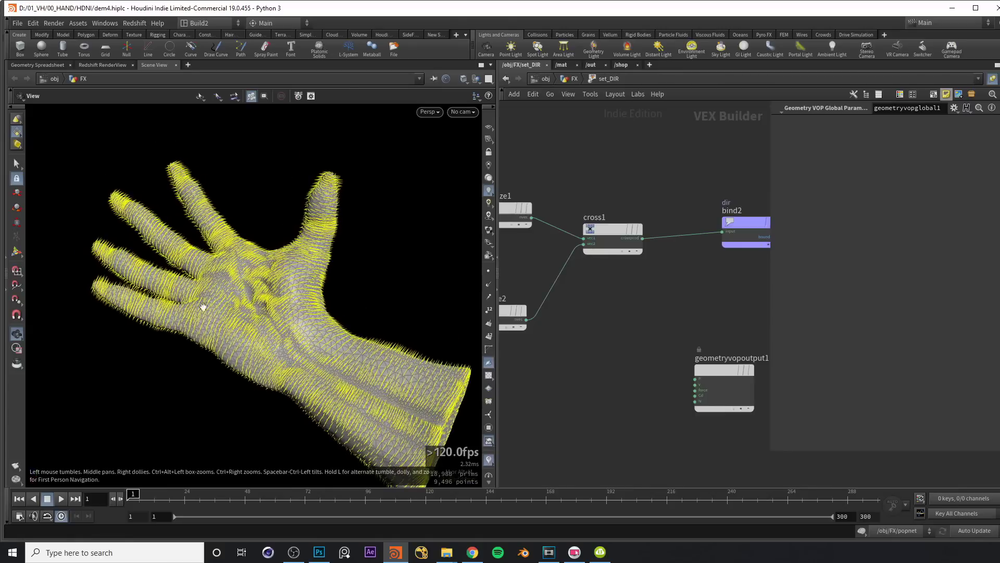
pyautogui.moveTo(195, 285); pyautogui.dragTo(266, 363)
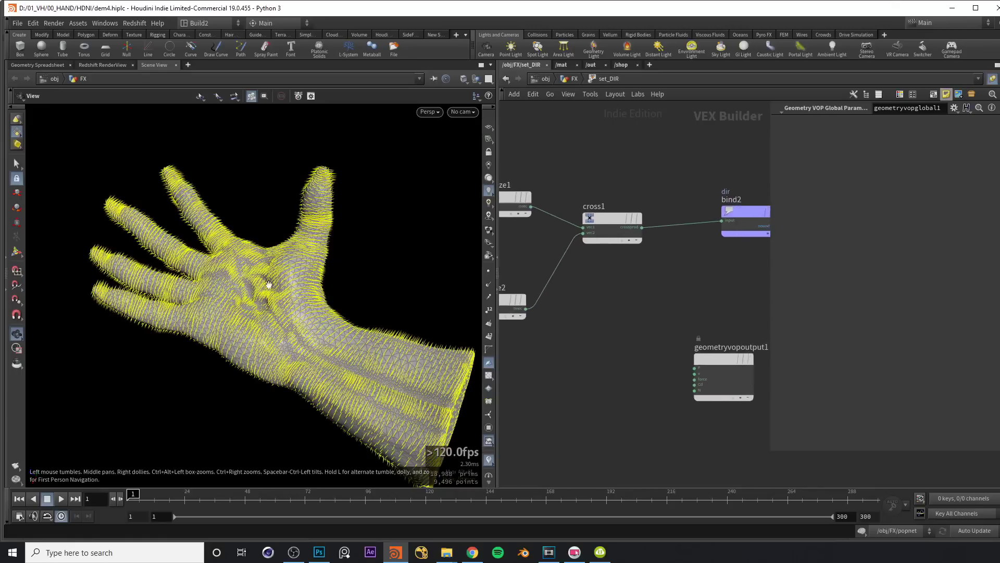
pyautogui.moveTo(228, 316); pyautogui.dragTo(247, 269)
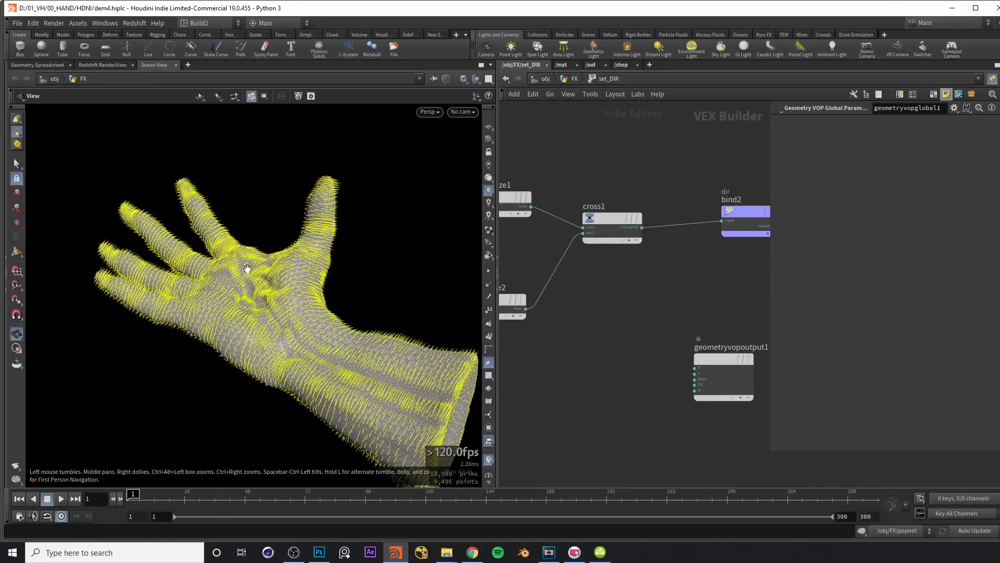
pyautogui.press('Tab')
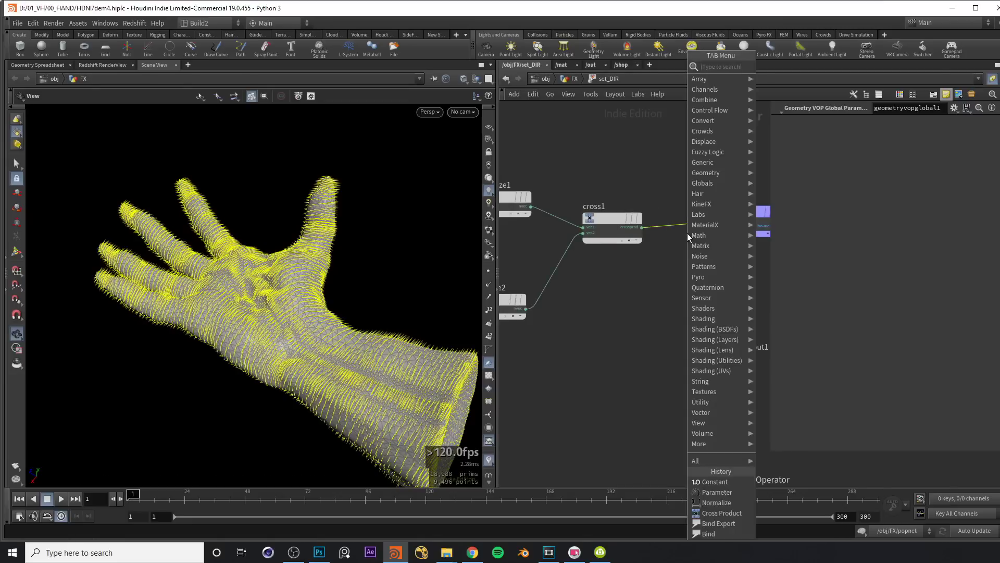
pyautogui.click(687, 233)
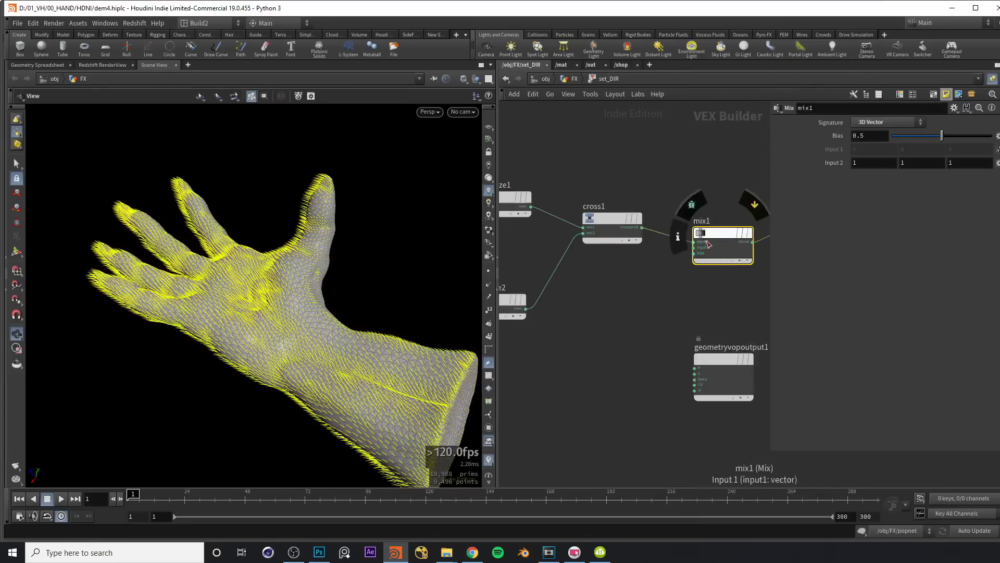
pyautogui.moveTo(716, 231); pyautogui.dragTo(717, 198)
# Step: Connect normalize1's output to mix1's second input, check the blended vectors on the hand, and set the bias to 0.403
pyautogui.scroll(-3, 655, 187)
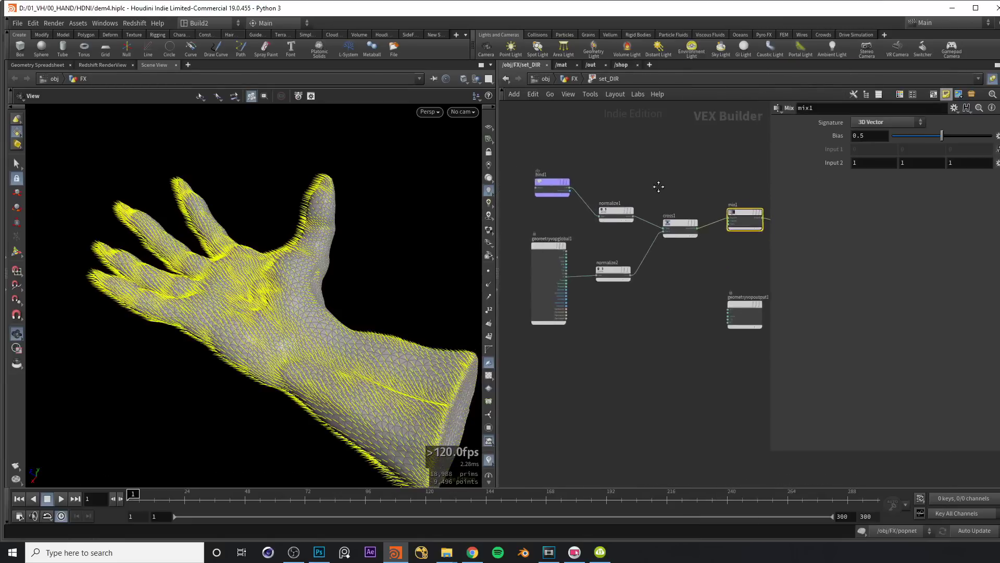
pyautogui.scroll(3, 655, 187)
pyautogui.scroll(-1, 605, 201)
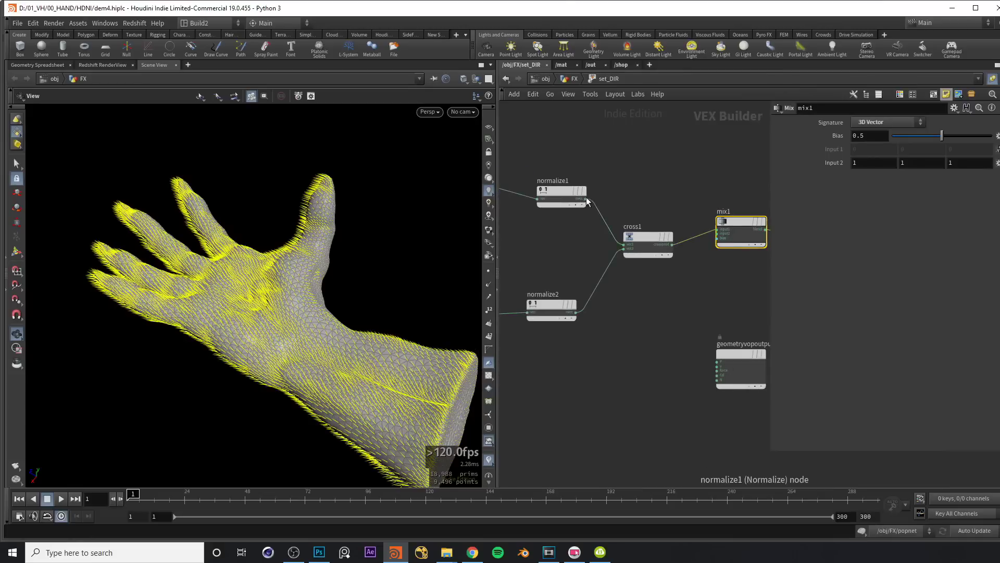
pyautogui.moveTo(653, 176); pyautogui.dragTo(730, 188, button='middle')
pyautogui.moveTo(660, 172); pyautogui.dragTo(558, 165, button='middle')
pyautogui.scroll(-1, 560, 200)
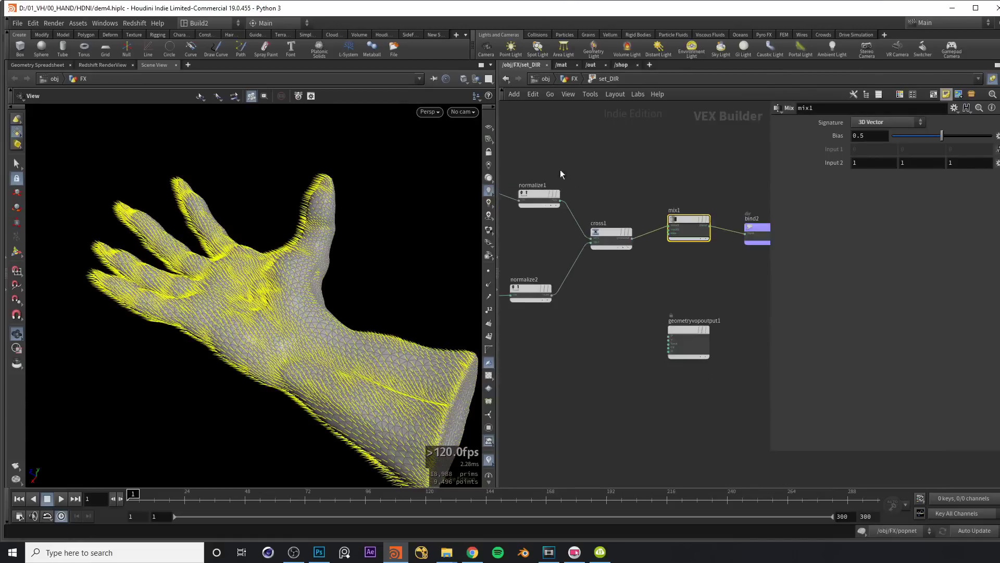
pyautogui.moveTo(560, 200); pyautogui.dragTo(668, 229)
pyautogui.moveTo(172, 292); pyautogui.dragTo(427, 245)
pyautogui.moveTo(291, 279); pyautogui.dragTo(293, 305)
pyautogui.moveTo(215, 250); pyautogui.dragTo(274, 262)
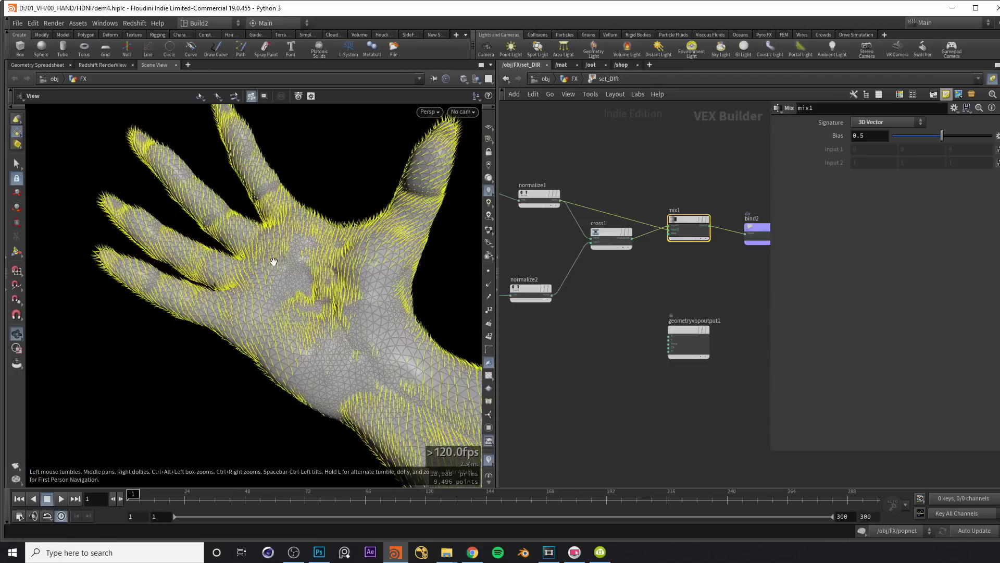
pyautogui.moveTo(942, 136)
pyautogui.mouseDown()
pyautogui.moveTo(999, 151)
pyautogui.moveTo(977, 141)
pyautogui.moveTo(896, 145)
pyautogui.moveTo(933, 147)
pyautogui.mouseUp()
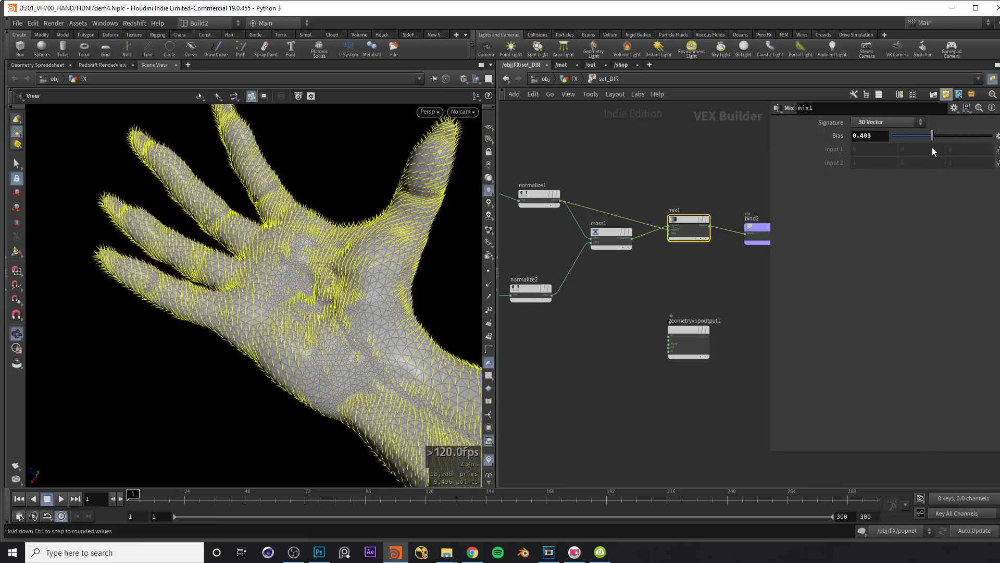
# Step: Promote mix1's bias input to a parameter labelled Bias, and set it to 0.451 on the set_DIR node
pyautogui.scroll(4, 677, 203)
pyautogui.rightClick(676, 276)
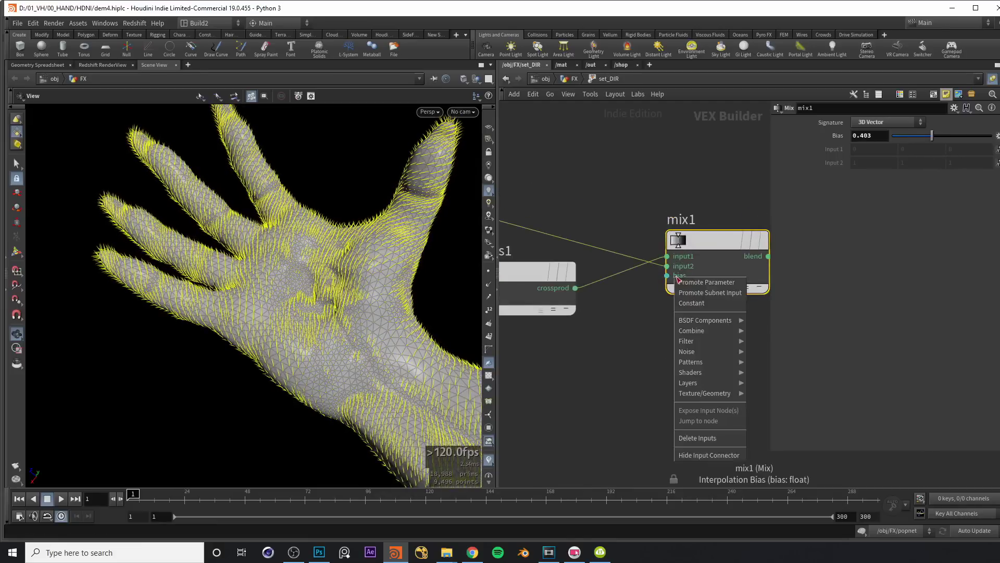
pyautogui.click(695, 283)
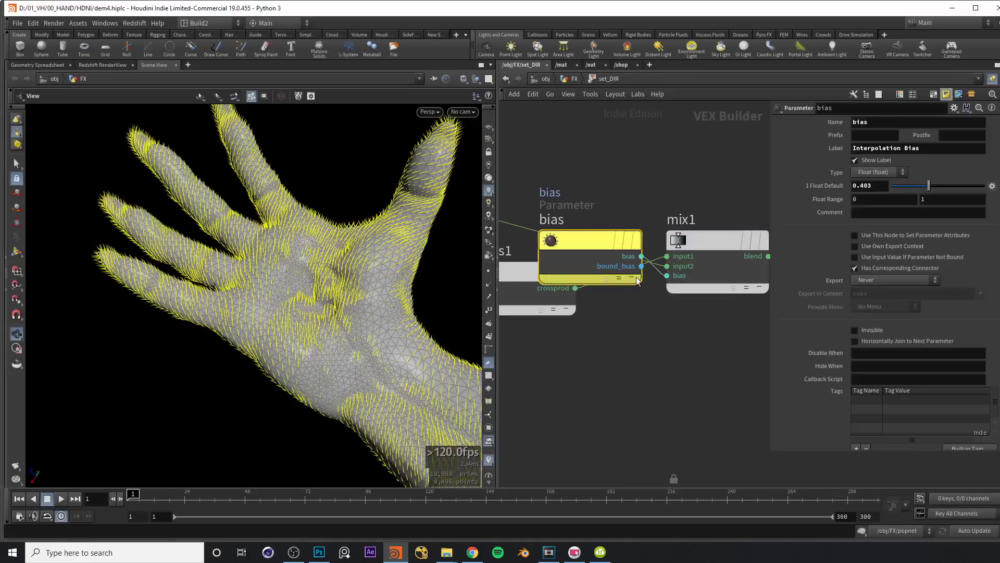
pyautogui.moveTo(590, 234); pyautogui.dragTo(555, 125)
pyautogui.moveTo(556, 125); pyautogui.dragTo(609, 204, button='middle')
pyautogui.moveTo(610, 203); pyautogui.dragTo(591, 195)
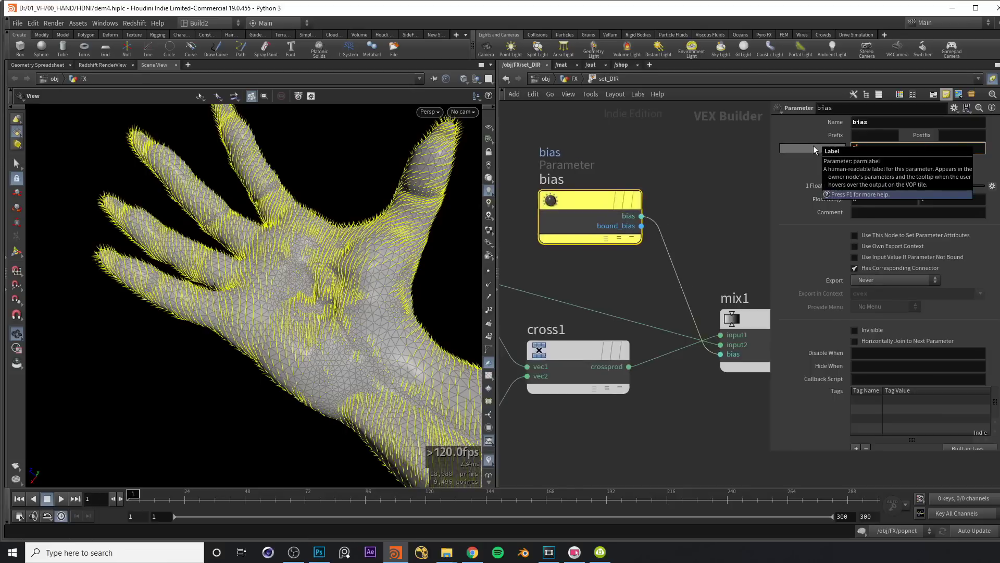
pyautogui.press('u')
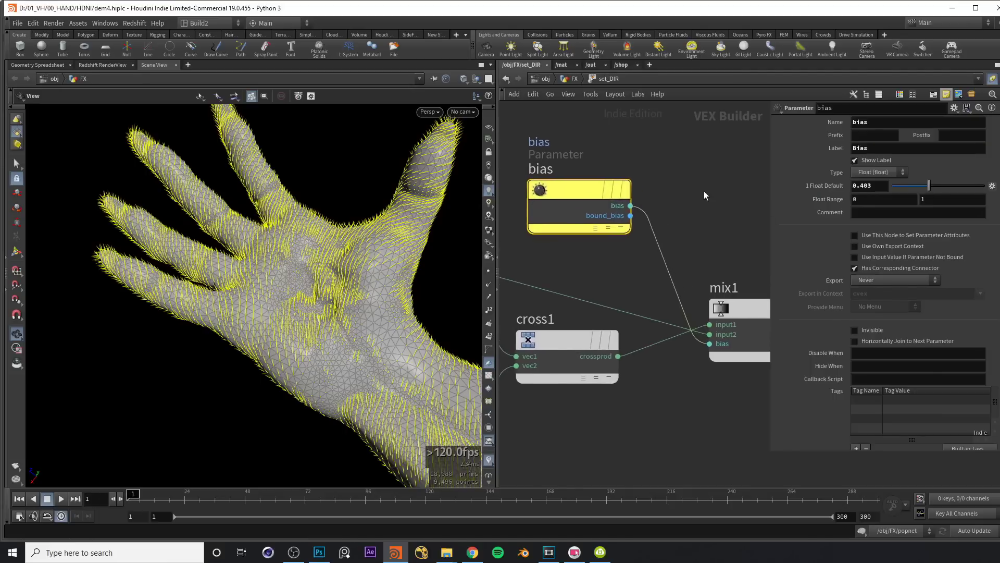
pyautogui.moveTo(949, 298)
pyautogui.mouseDown()
pyautogui.moveTo(905, 301)
pyautogui.moveTo(963, 299)
pyautogui.moveTo(924, 297)
pyautogui.moveTo(942, 300)
pyautogui.mouseUp()
# Step: Add a Null node below set_DIR and name it DIR
pyautogui.press('Tab')
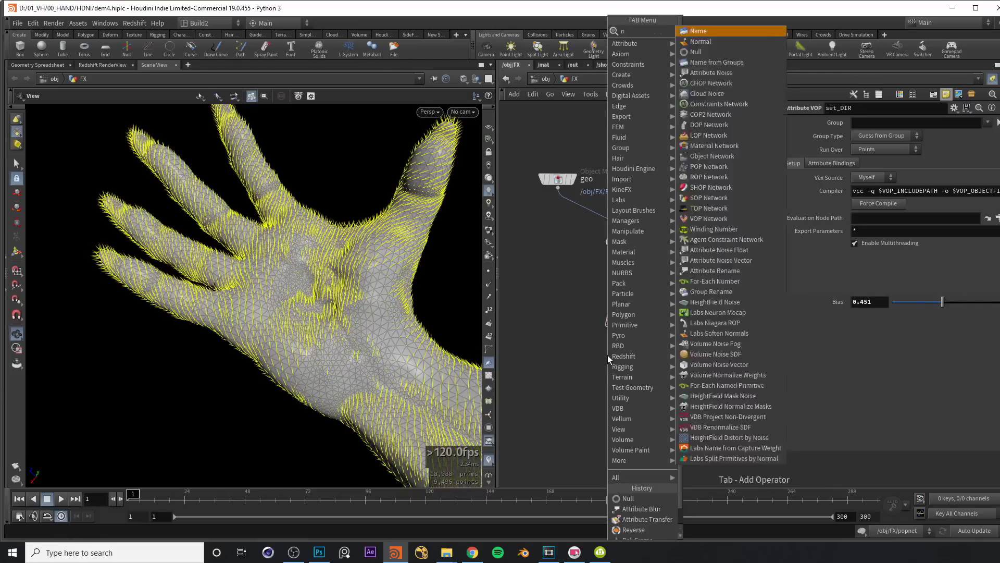
pyautogui.write('null')
pyautogui.press('Return')
pyautogui.doubleClick(650, 361)
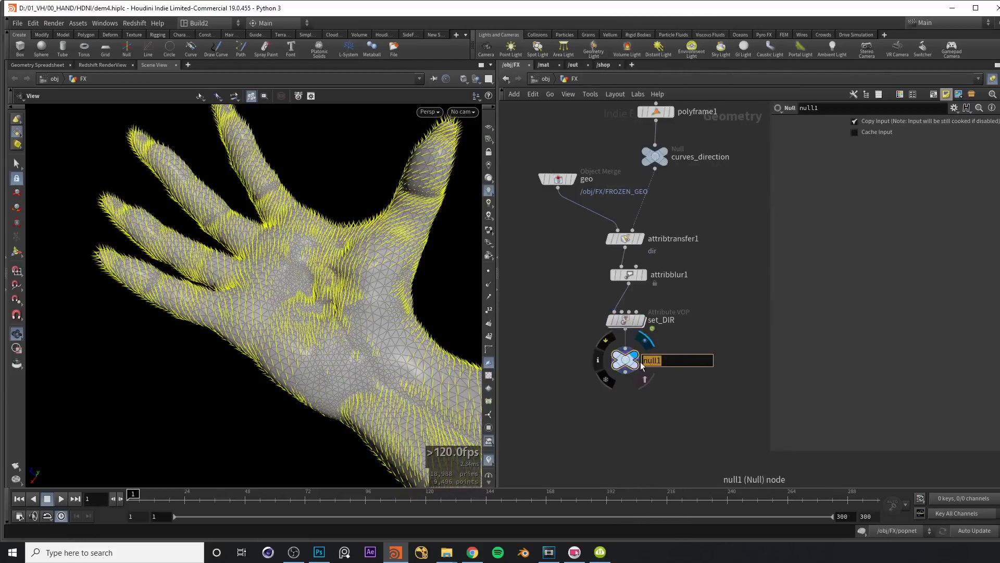
pyautogui.write('DIR')
pyautogui.press('Return')
# Step: Enclose the whole direction node branch, from the curves to DIR, in a network box and enlarge its borders
pyautogui.press('h')
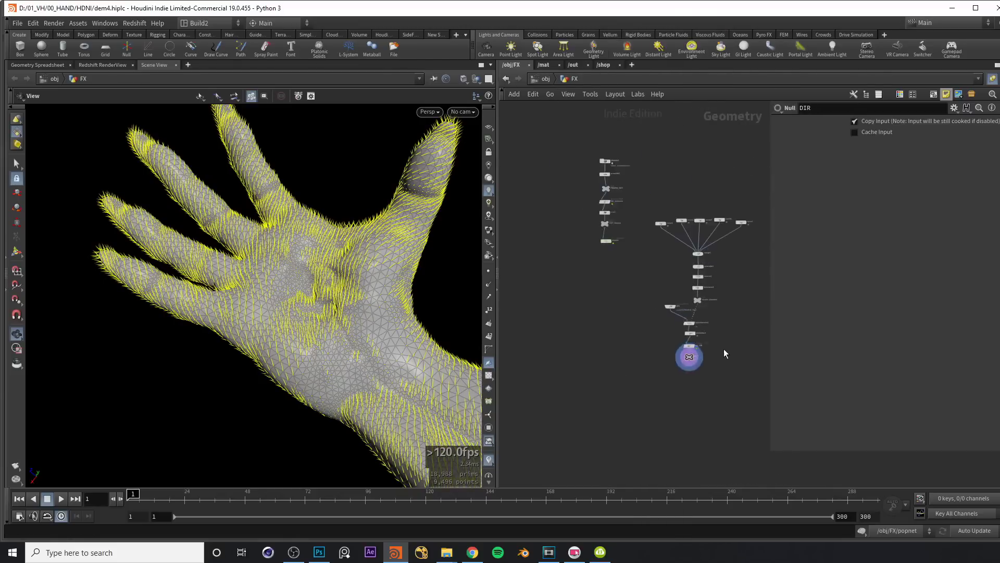
pyautogui.moveTo(618, 212); pyautogui.dragTo(735, 429)
pyautogui.scroll(2, 690, 308)
pyautogui.moveTo(657, 297); pyautogui.dragTo(679, 171)
pyautogui.press('Escape')
pyautogui.moveTo(603, 191); pyautogui.dragTo(600, 263, button='middle')
pyautogui.moveTo(688, 247); pyautogui.dragTo(685, 240)
pyautogui.hotkey('shift', 'o')
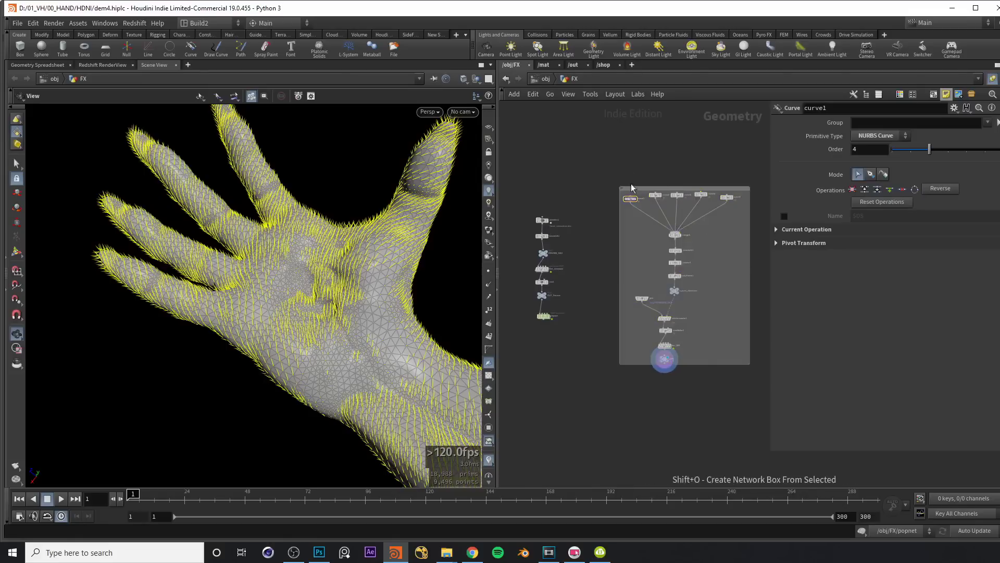
pyautogui.moveTo(619, 187); pyautogui.dragTo(607, 176)
pyautogui.moveTo(752, 366); pyautogui.dragTo(763, 378)
pyautogui.scroll(1, 715, 333)
pyautogui.moveTo(715, 334); pyautogui.dragTo(697, 313, button='middle')
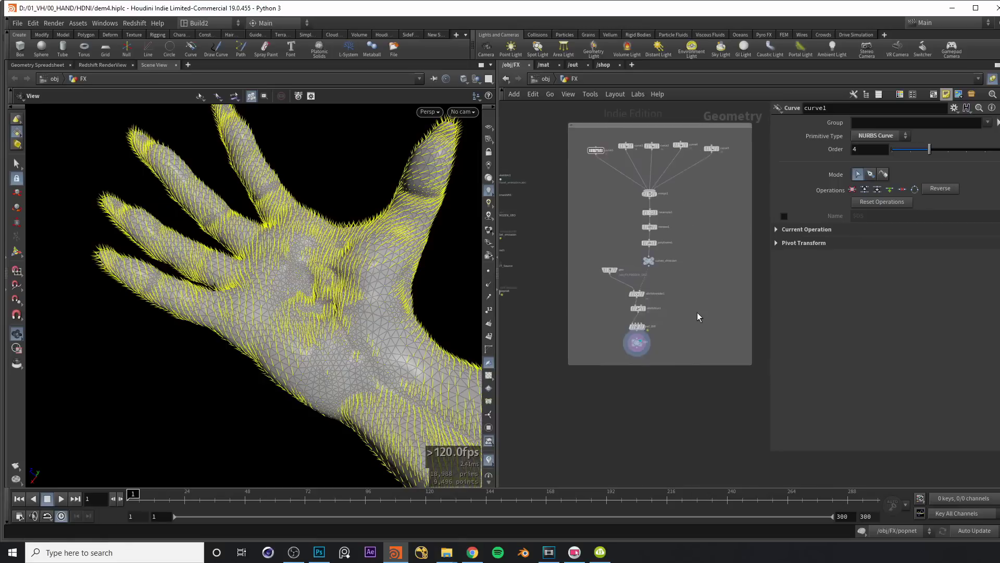
# Step: Open the popnet network below OUT_Source
pyautogui.click(648, 343)
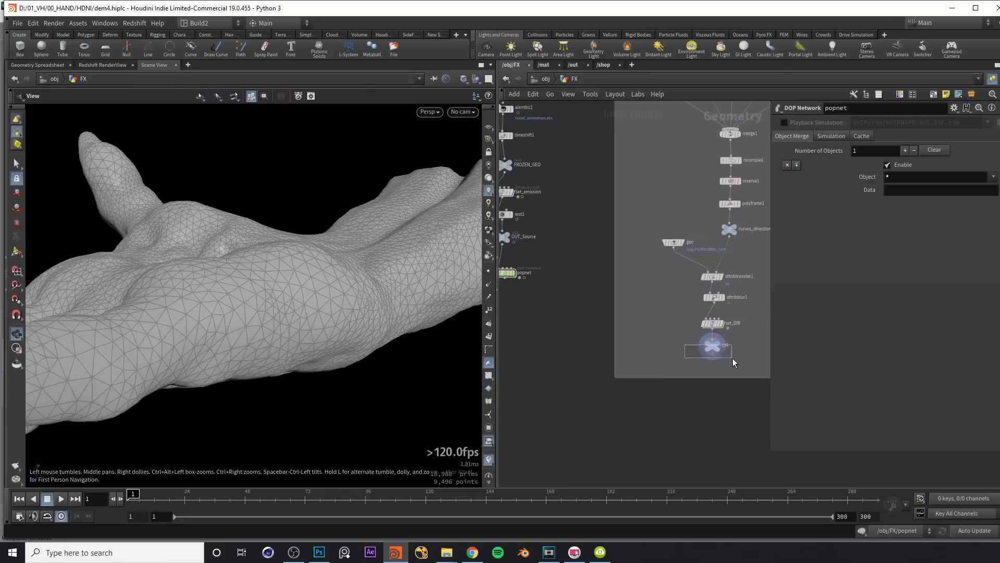
pyautogui.moveTo(729, 356); pyautogui.dragTo(703, 352)
pyautogui.scroll(-1, 584, 341)
pyautogui.moveTo(584, 342); pyautogui.dragTo(643, 358, button='middle')
pyautogui.scroll(2, 626, 331)
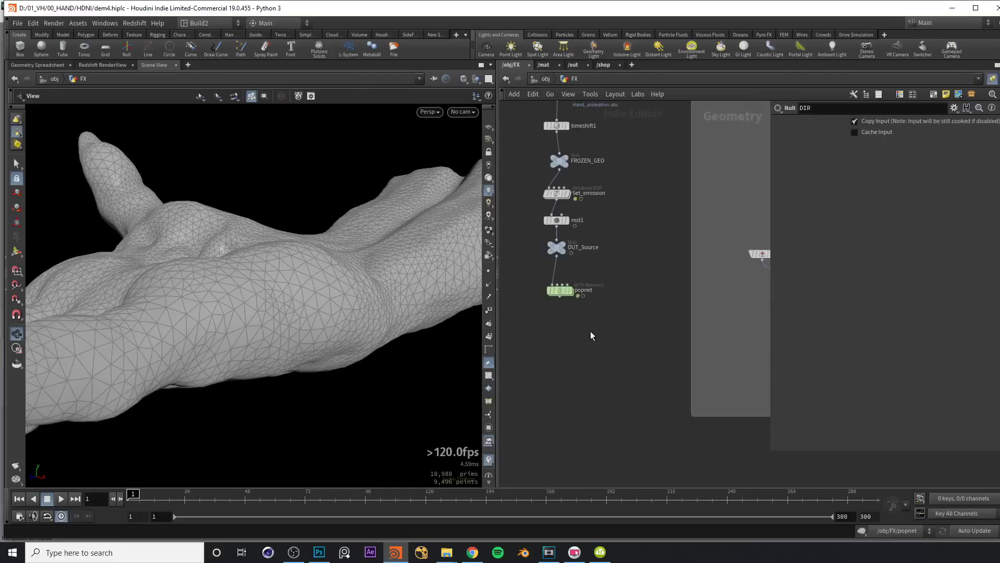
pyautogui.moveTo(590, 330); pyautogui.dragTo(649, 346, button='middle')
pyautogui.moveTo(579, 306); pyautogui.dragTo(665, 328)
pyautogui.click(630, 307)
pyautogui.doubleClick(619, 306)
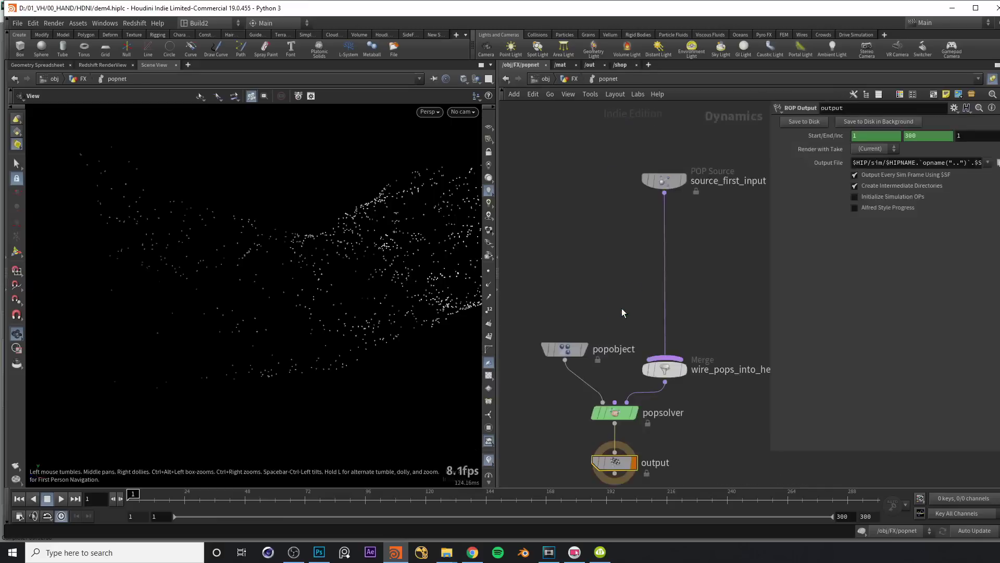
# Step: Insert a POP VOP node between source_first_input and wire_pops_into_here
pyautogui.moveTo(633, 243); pyautogui.dragTo(632, 288, button='middle')
pyautogui.moveTo(666, 245); pyautogui.dragTo(667, 182)
pyautogui.press('Tab')
pyautogui.write('pop vop')
pyautogui.press('Return')
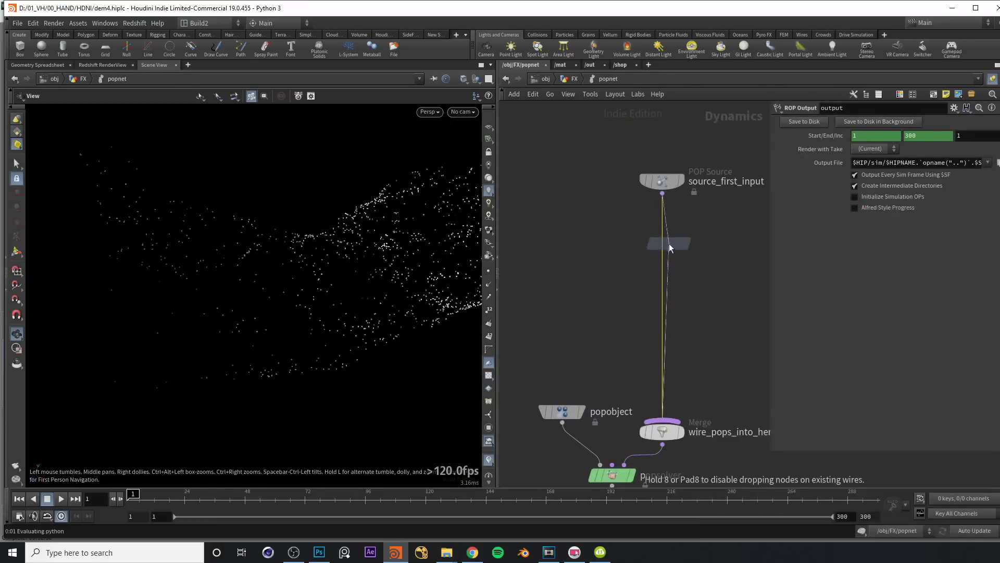
pyautogui.click(669, 244)
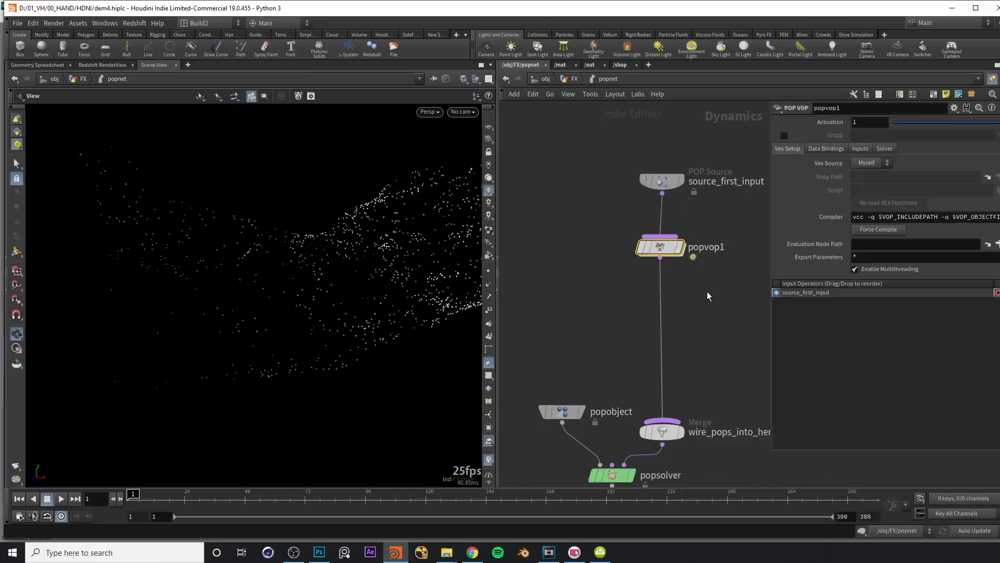
pyautogui.moveTo(704, 282); pyautogui.dragTo(670, 299, button='middle')
pyautogui.scroll(2, 670, 299)
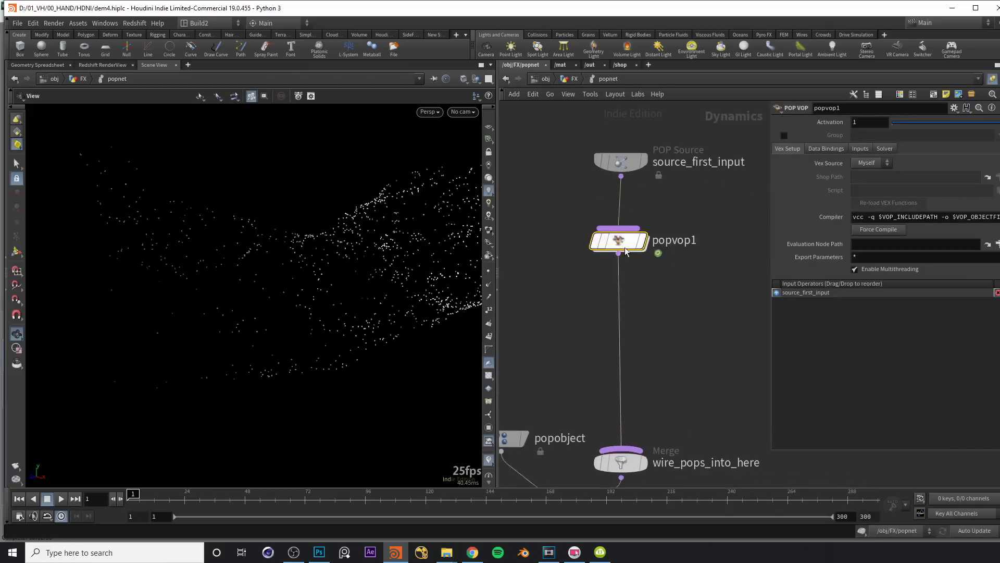
# Step: Lay out the global and output nodes inside popvop1, then return to the popnet level
pyautogui.moveTo(623, 247)
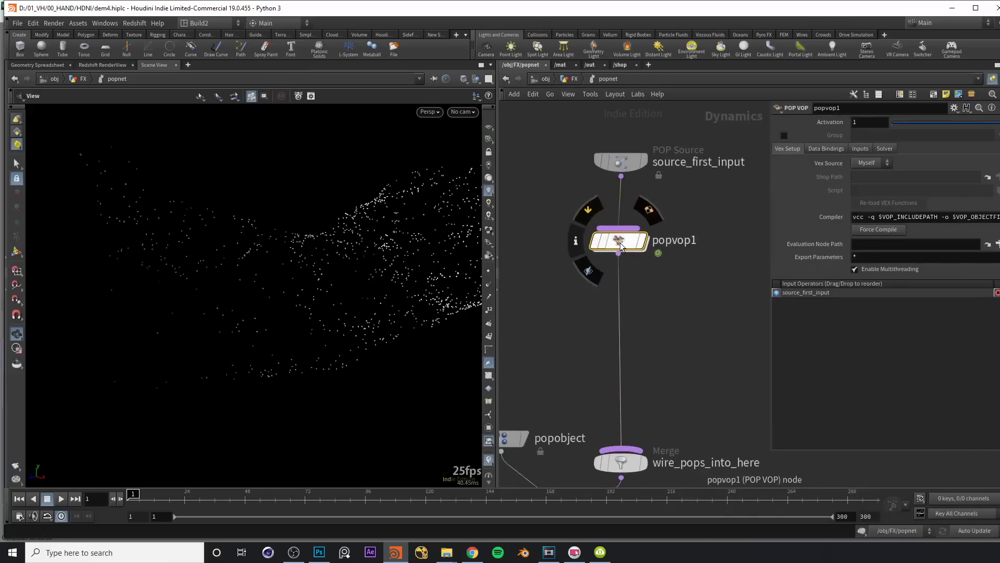
pyautogui.doubleClick(620, 243)
pyautogui.press('l')
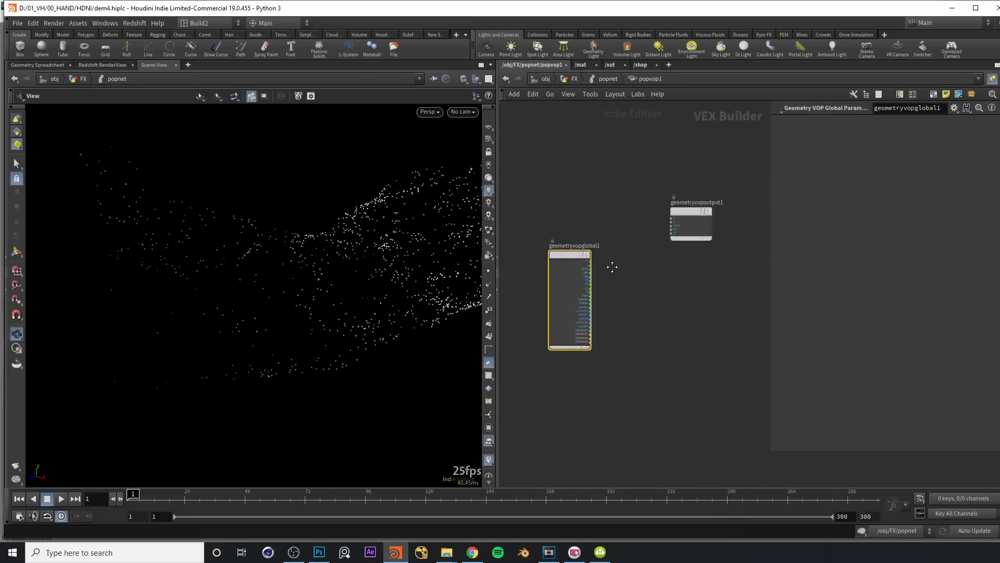
pyautogui.moveTo(539, 201); pyautogui.dragTo(751, 375)
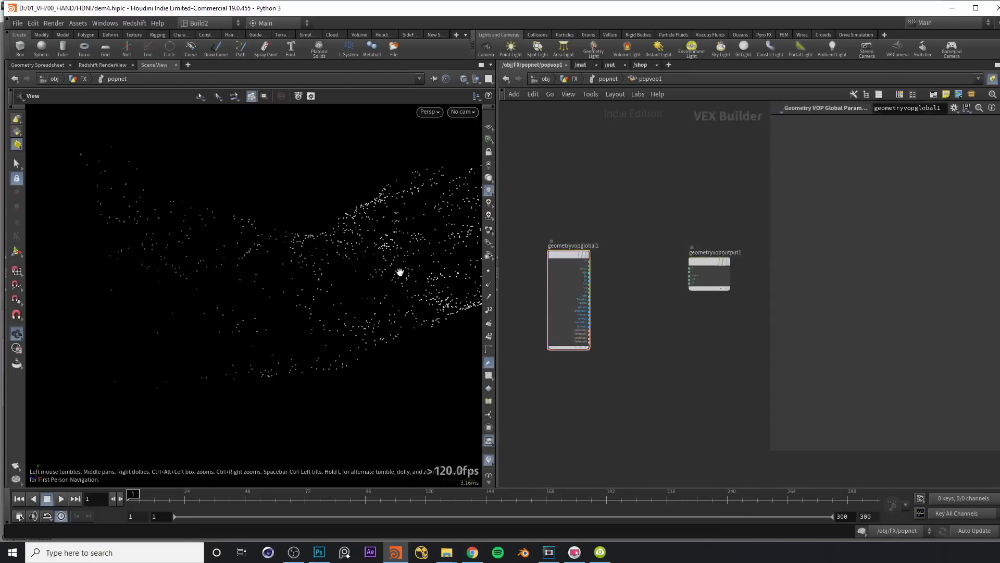
pyautogui.press('u')
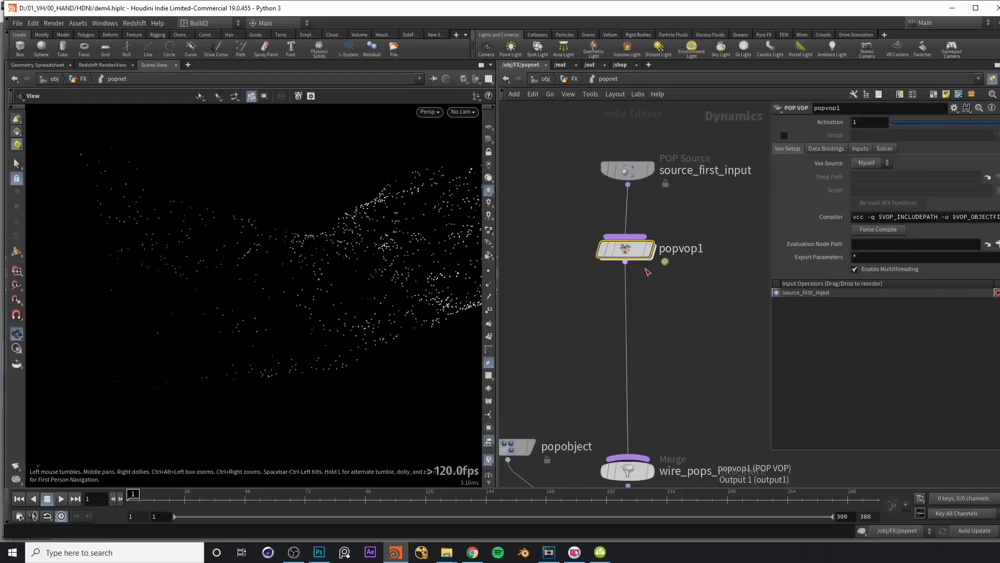
pyautogui.moveTo(572, 222); pyautogui.dragTo(685, 285)
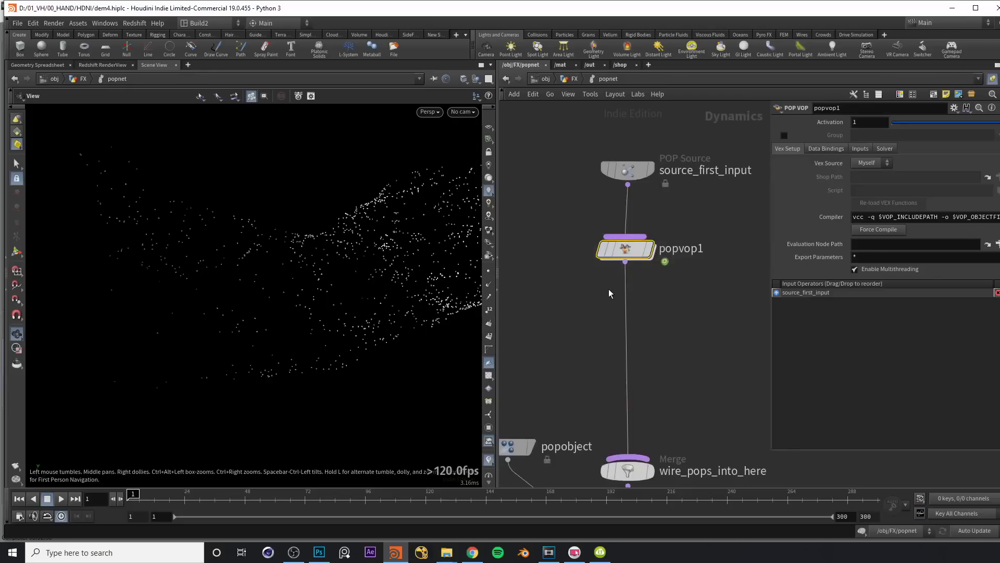
# Step: Copy the DIR null node in the FX geometry network
pyautogui.press('u')
pyautogui.moveTo(648, 300); pyautogui.dragTo(582, 274, button='middle')
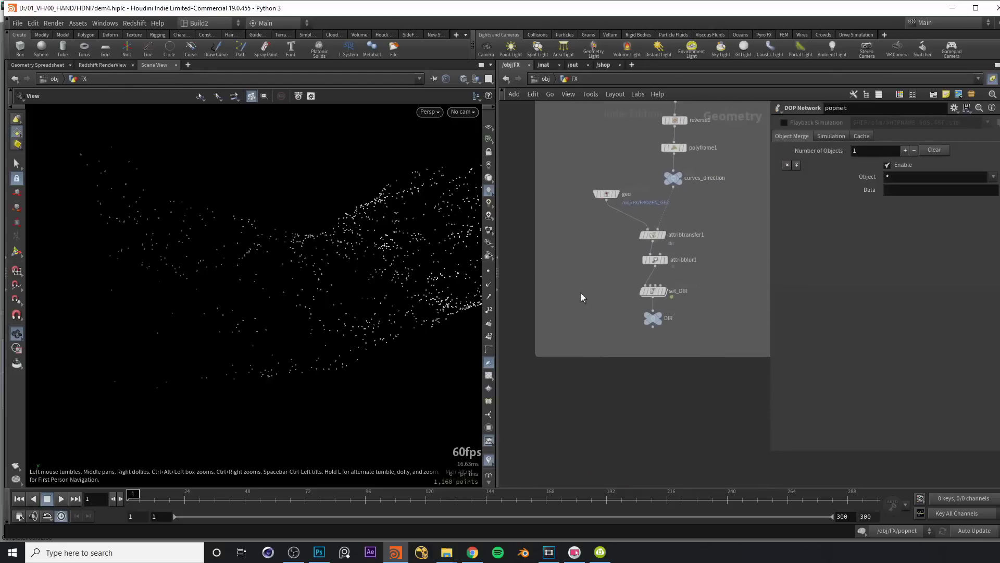
pyautogui.moveTo(618, 342); pyautogui.dragTo(691, 306)
pyautogui.hotkey('ctrl', 'c')
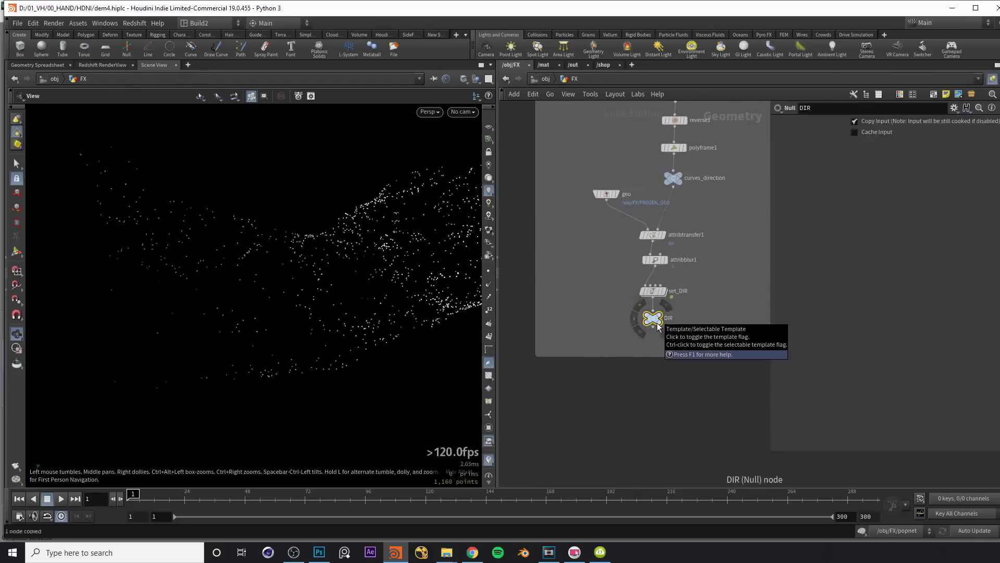
# Step: Go back into popnet and set Input 1 of popvop1 to SOP
pyautogui.moveTo(532, 256); pyautogui.dragTo(603, 297, button='middle')
pyautogui.doubleClick(606, 299)
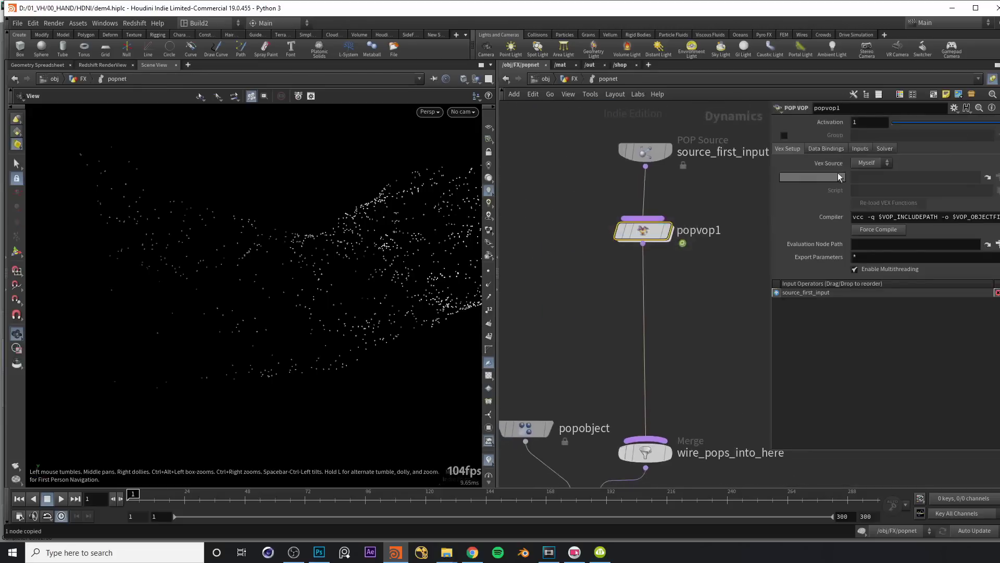
pyautogui.click(859, 150)
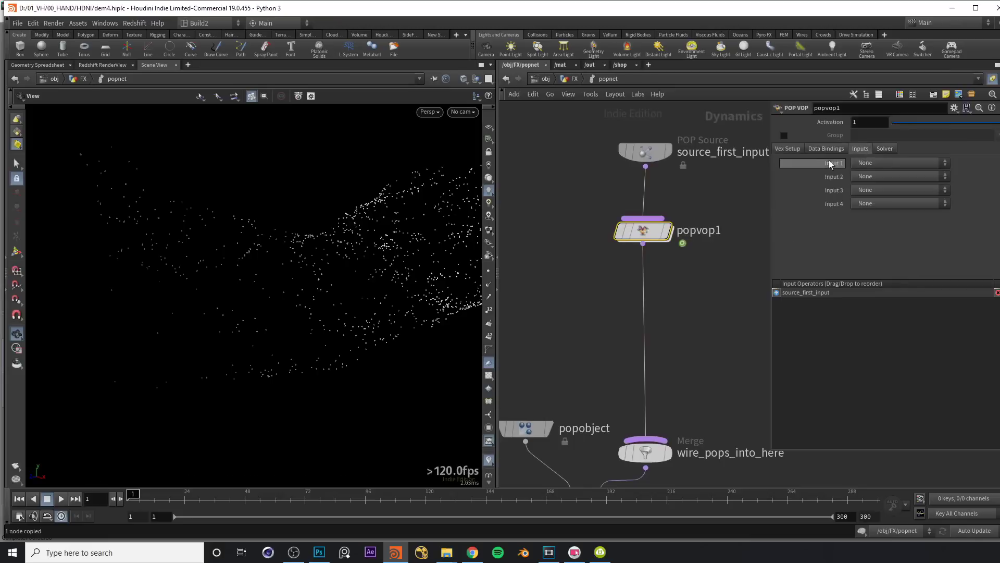
pyautogui.click(877, 163)
pyautogui.click(873, 184)
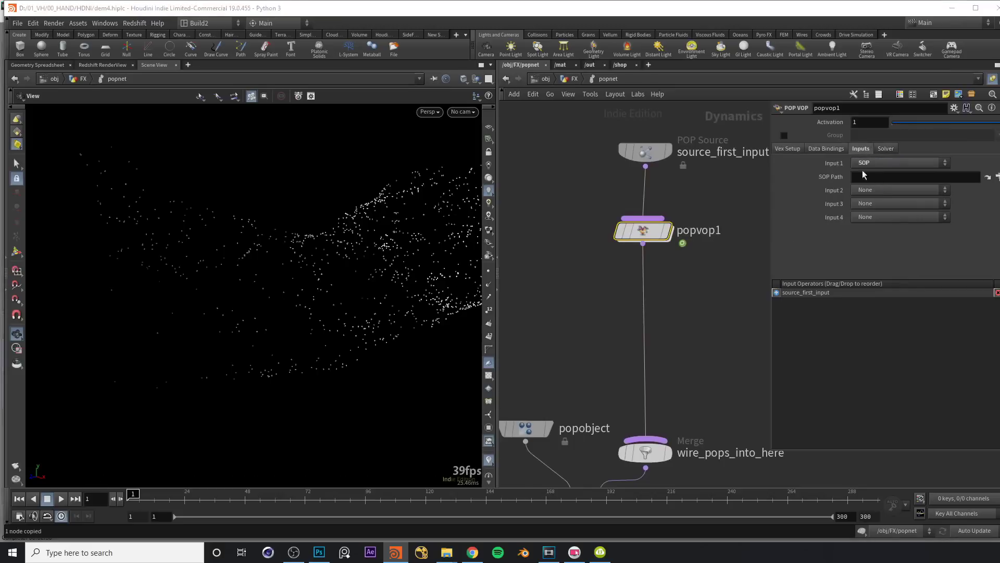
# Step: Set the SOP Path of popvop1's first input to /obj/FX/DIR and go inside popvop1
pyautogui.click(861, 176)
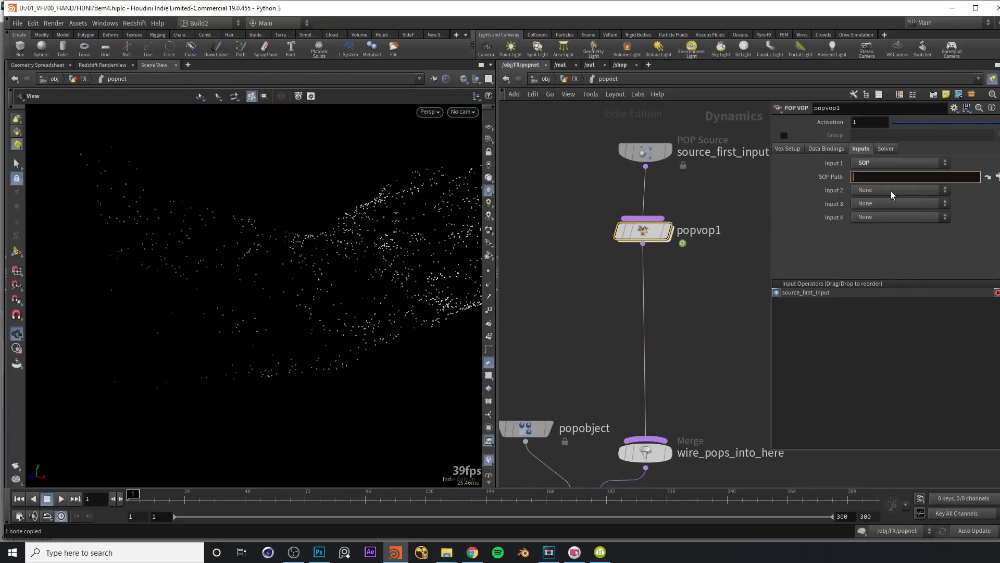
pyautogui.hotkey('ctrl', 'v')
pyautogui.press('Return')
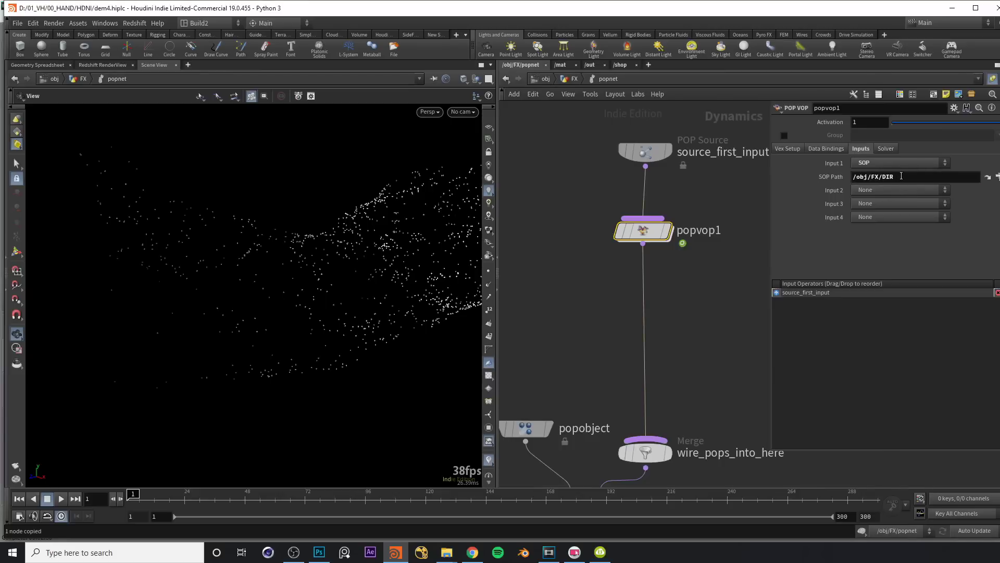
pyautogui.doubleClick(644, 230)
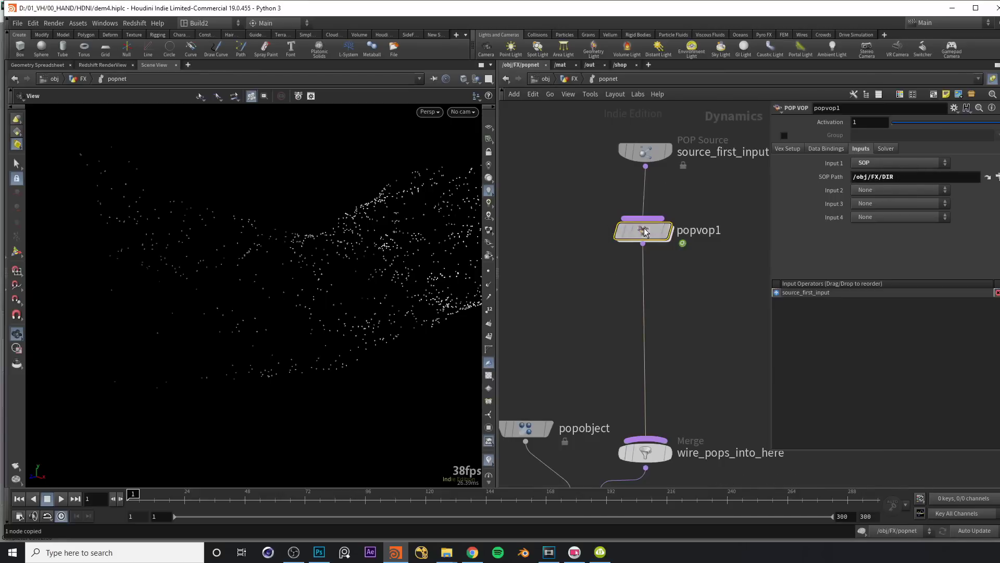
pyautogui.scroll(3, 678, 248)
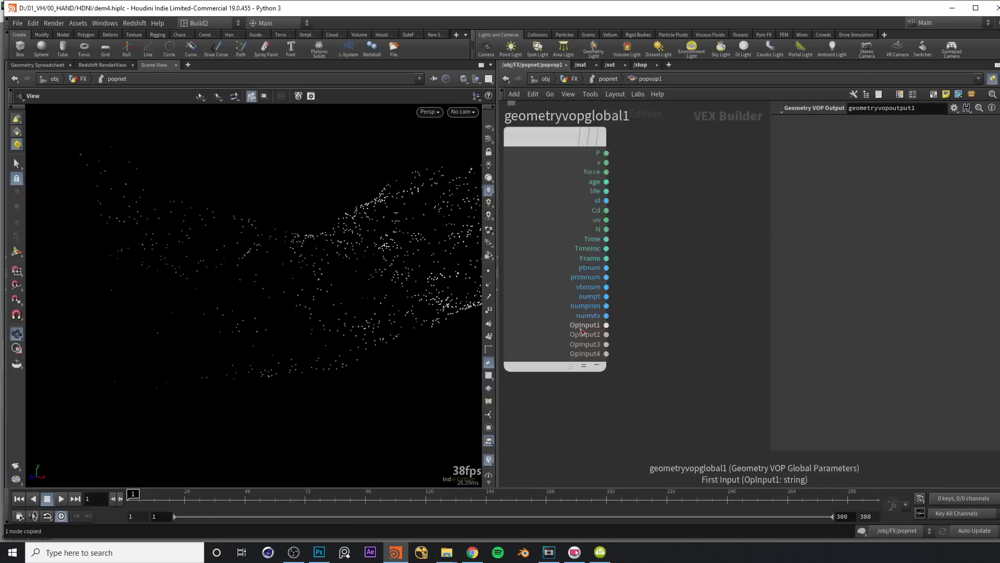
# Step: Examine the particle points around the hand in the scene view from several angles
pyautogui.moveTo(606, 325); pyautogui.dragTo(726, 295)
pyautogui.moveTo(726, 295); pyautogui.dragTo(732, 300, button='middle')
pyautogui.moveTo(399, 229); pyautogui.dragTo(359, 229)
pyautogui.moveTo(360, 229); pyautogui.dragTo(533, 172, button='right')
pyautogui.moveTo(313, 210); pyautogui.dragTo(270, 237)
pyautogui.moveTo(260, 222); pyautogui.dragTo(284, 221, button='middle')
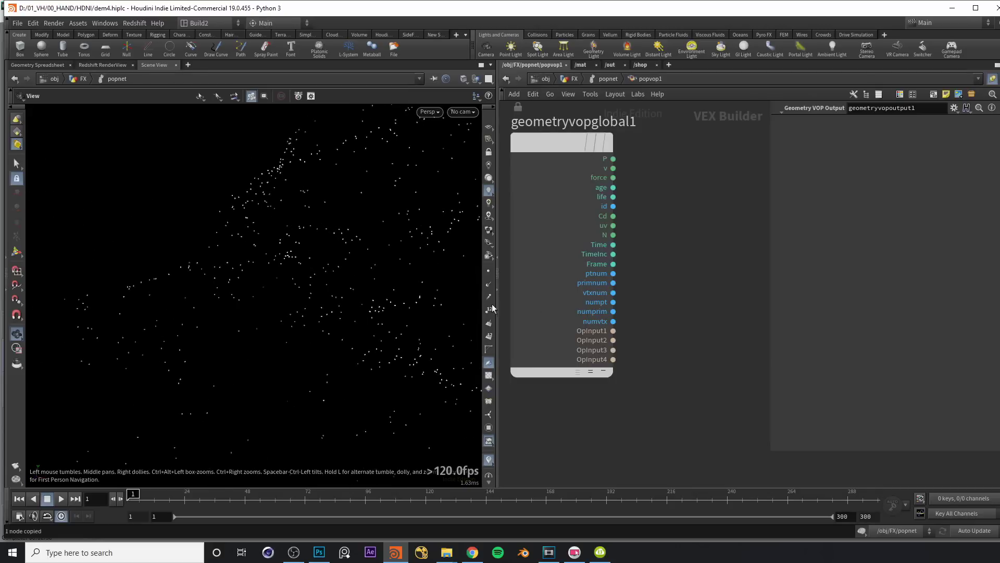
pyautogui.click(613, 331)
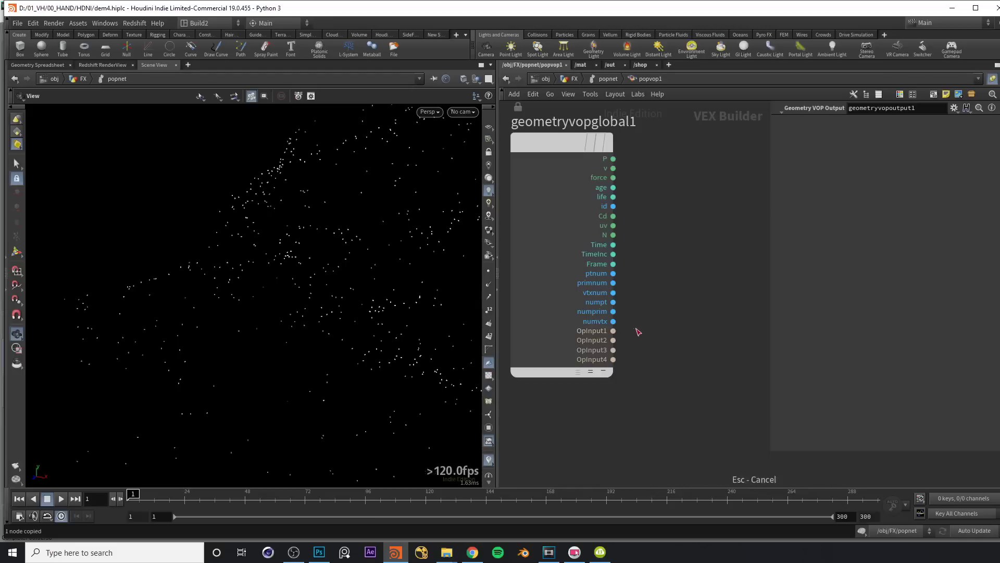
pyautogui.moveTo(283, 195)
pyautogui.mouseDown(button='middle')
pyautogui.moveTo(281, 216)
pyautogui.moveTo(289, 202)
pyautogui.mouseUp(button='middle')
pyautogui.moveTo(290, 196); pyautogui.dragTo(361, 188, button='middle')
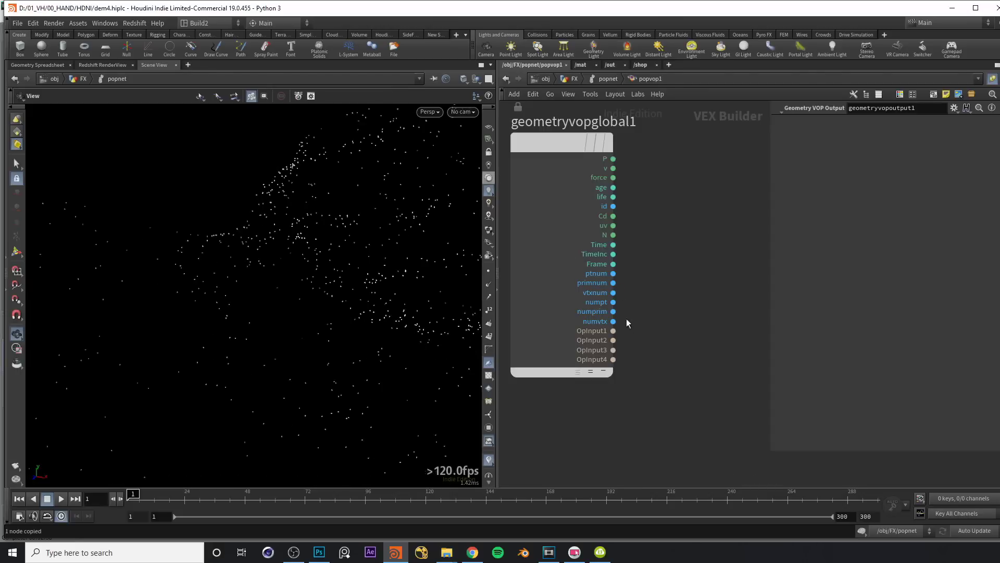
# Step: Add an XYZ Distance node fed by OpInput1 of the global parameters node and place it beside that node
pyautogui.moveTo(613, 331); pyautogui.dragTo(684, 324)
pyautogui.write('xyz')
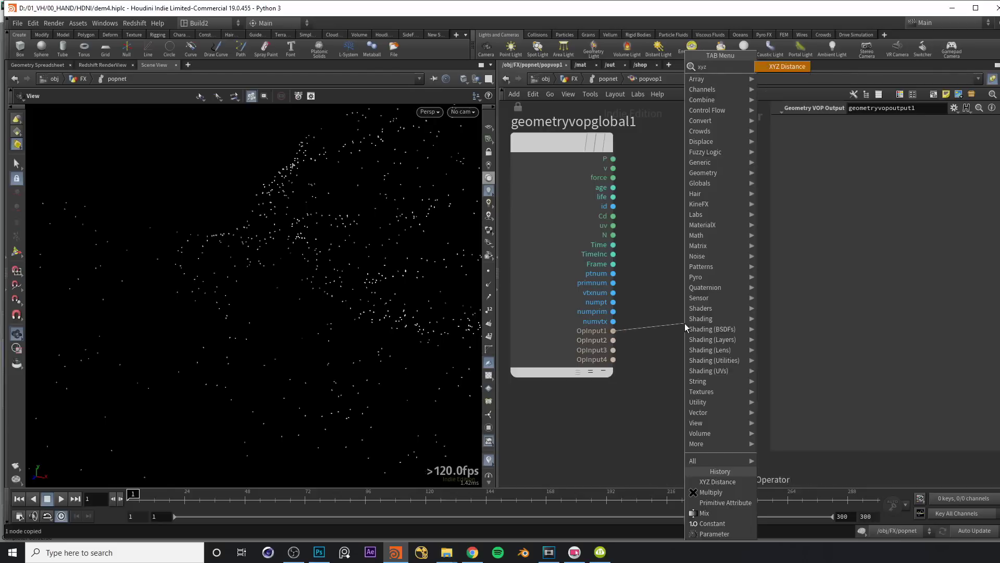
pyautogui.press('Return')
pyautogui.click(685, 323)
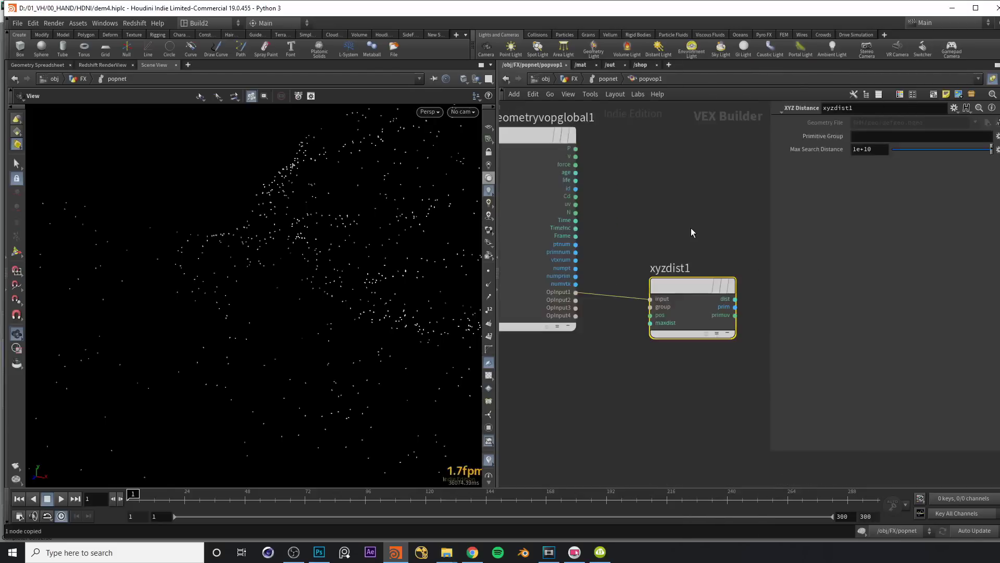
pyautogui.moveTo(693, 284); pyautogui.dragTo(677, 288)
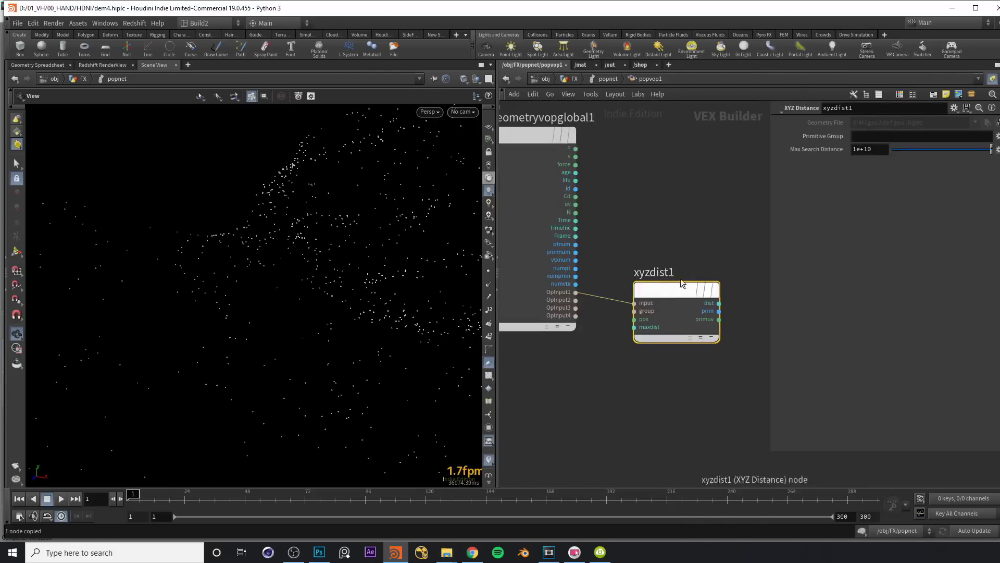
# Step: Connect P from the global parameters node to the pos input of xyzdist1
pyautogui.moveTo(677, 287); pyautogui.dragTo(712, 242, button='middle')
pyautogui.moveTo(711, 237); pyautogui.dragTo(600, 338)
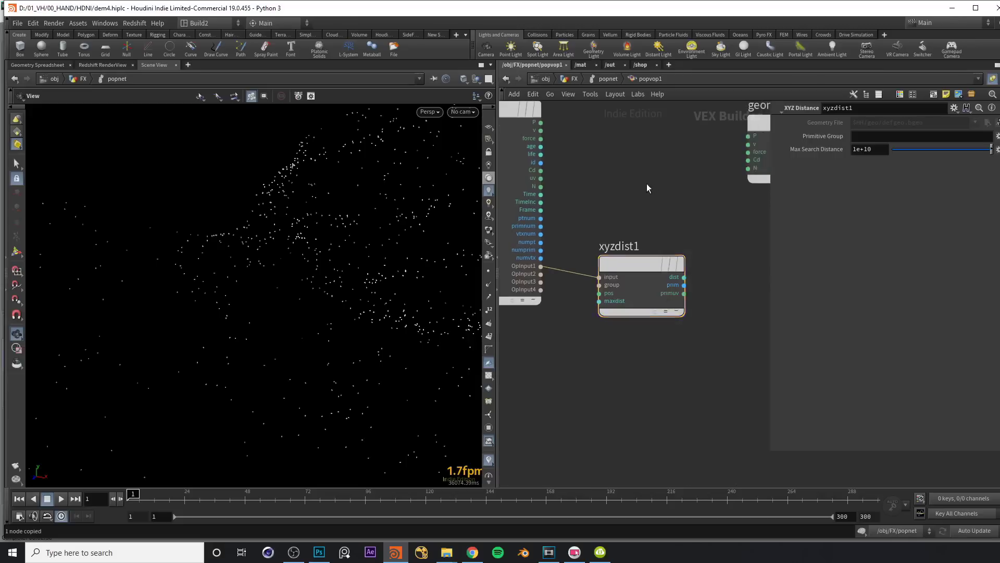
pyautogui.scroll(2, 670, 217)
pyautogui.moveTo(655, 356); pyautogui.dragTo(581, 149)
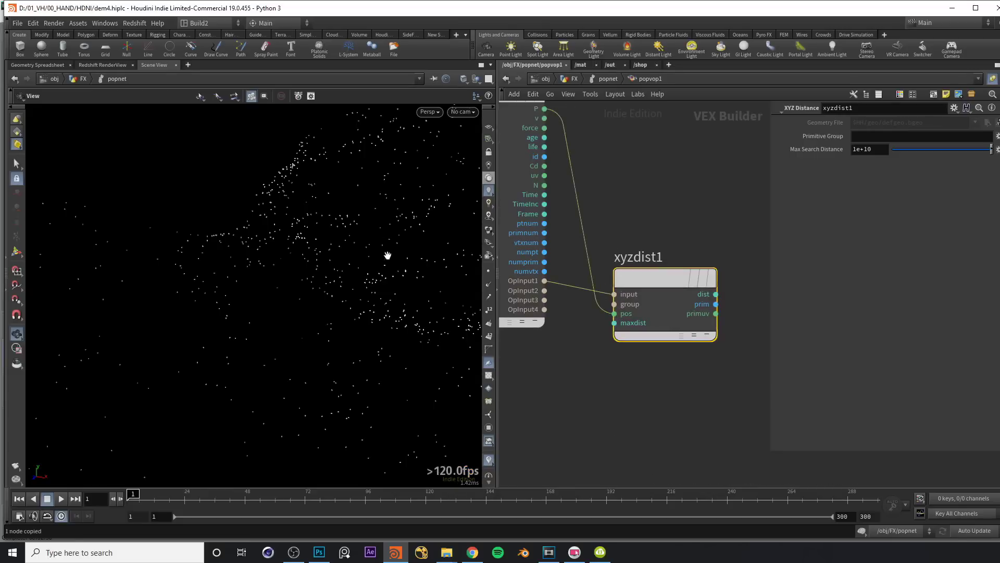
# Step: Go up to the FX geometry network, display the geo object merge node and frame a close view of the hand mesh
pyautogui.moveTo(297, 223)
pyautogui.mouseDown()
pyautogui.moveTo(290, 228)
pyautogui.moveTo(316, 225)
pyautogui.mouseUp()
pyautogui.moveTo(316, 225); pyautogui.dragTo(306, 224, button='middle')
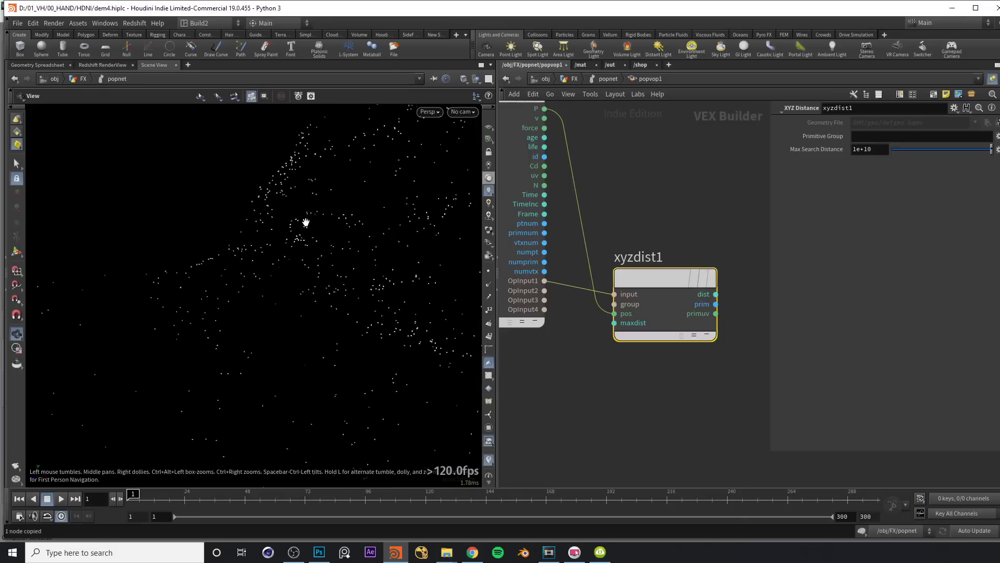
pyautogui.press('u')
pyautogui.press('u')
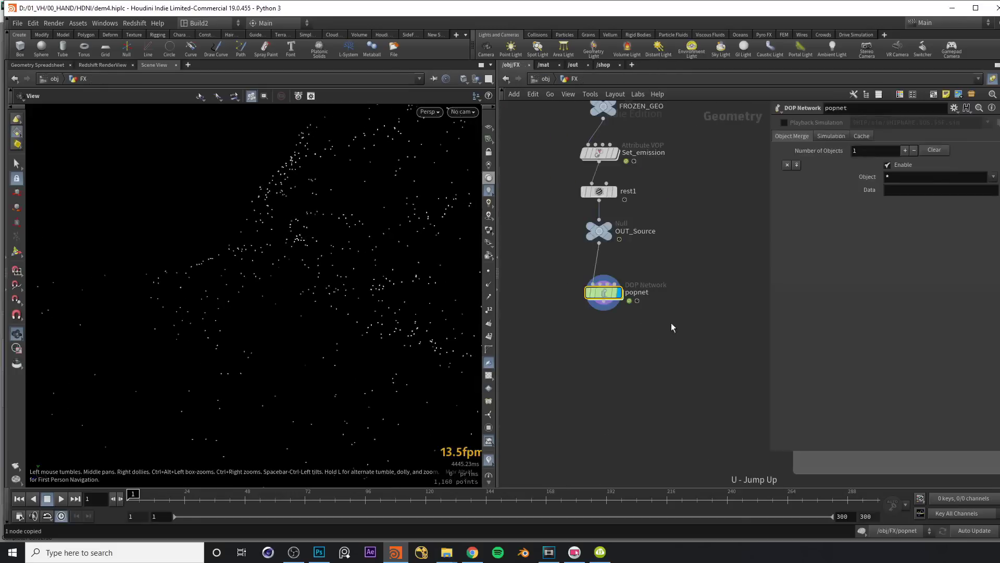
pyautogui.moveTo(694, 281); pyautogui.dragTo(542, 267, button='middle')
pyautogui.scroll(-1, 542, 268)
pyautogui.moveTo(583, 301); pyautogui.dragTo(585, 196, button='middle')
pyautogui.scroll(1, 585, 196)
pyautogui.moveTo(583, 207); pyautogui.dragTo(662, 263)
pyautogui.press('r')
pyautogui.moveTo(273, 291); pyautogui.dragTo(351, 256, button='right')
pyautogui.moveTo(351, 255); pyautogui.dragTo(301, 284, button='middle')
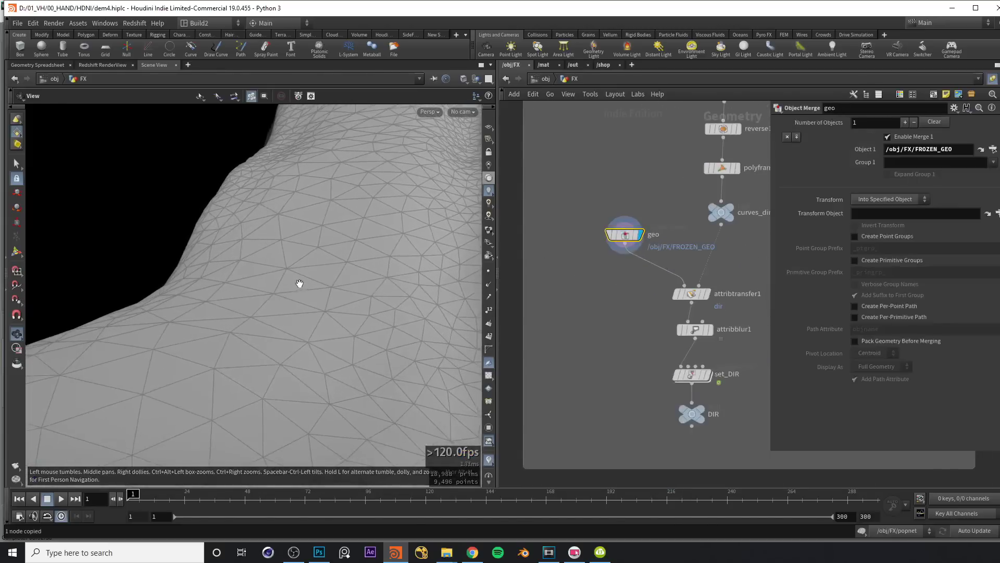
pyautogui.moveTo(280, 250); pyautogui.dragTo(309, 288, button='middle')
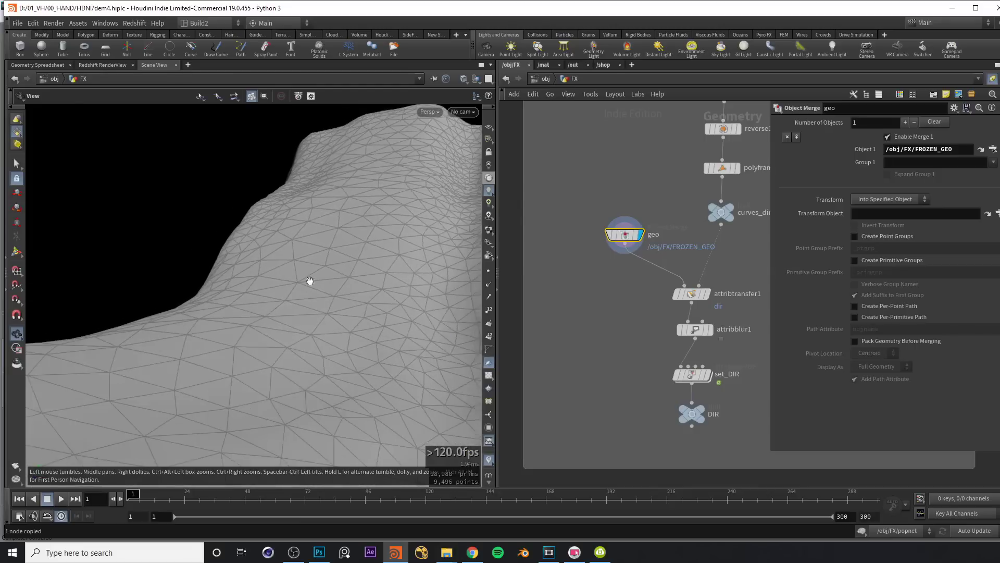
# Step: Capture the hand mesh viewport as a screenshot and place it in a new Photoshop document with an empty layer above it
pyautogui.press('Print')
pyautogui.moveTo(35, 111); pyautogui.dragTo(445, 427)
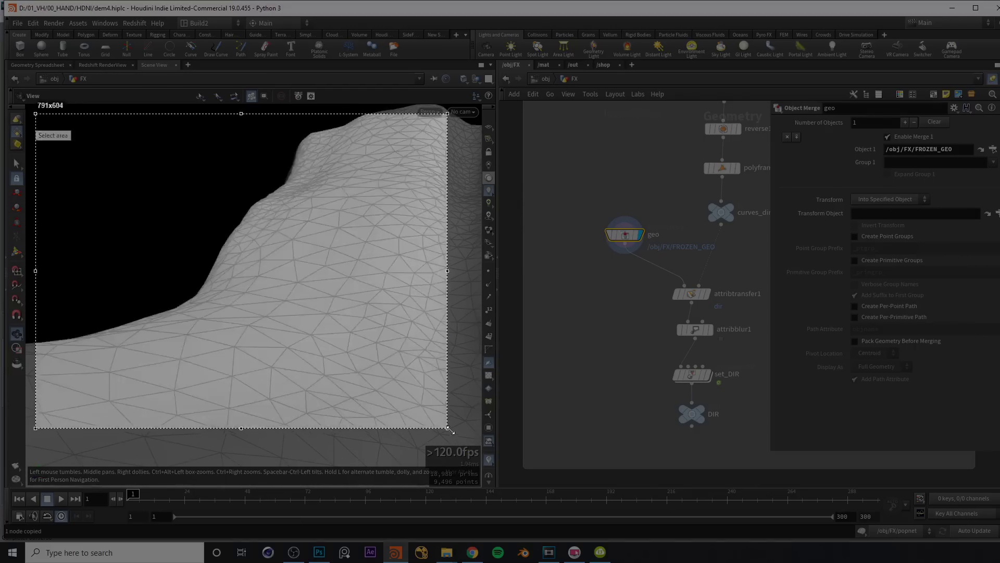
pyautogui.moveTo(446, 427); pyautogui.dragTo(472, 451)
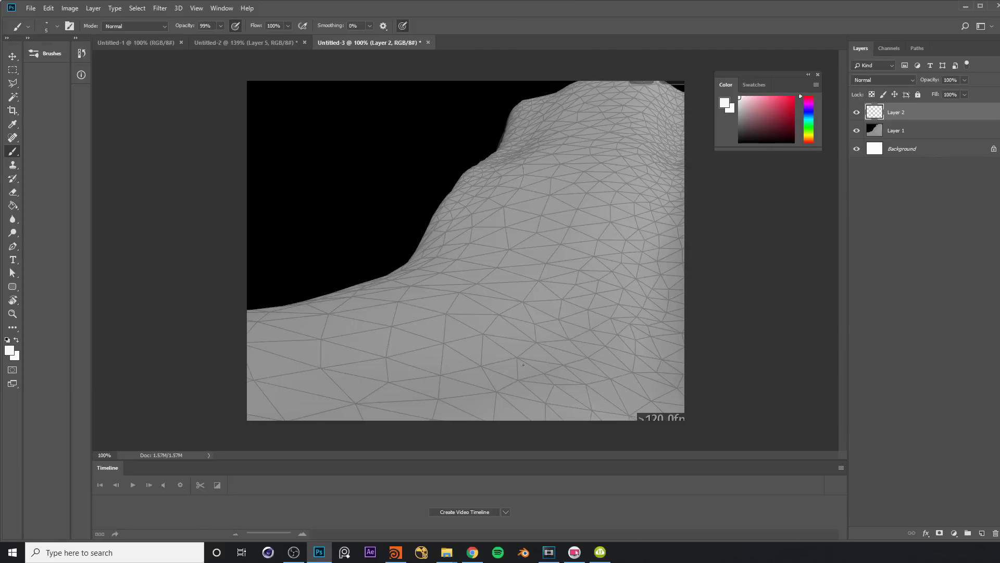
# Step: Paint cyan particle dots beside the mesh and a cyan line from the largest one to the surface
pyautogui.moveTo(794, 99); pyautogui.dragTo(803, 91)
pyautogui.moveTo(802, 110); pyautogui.dragTo(805, 117)
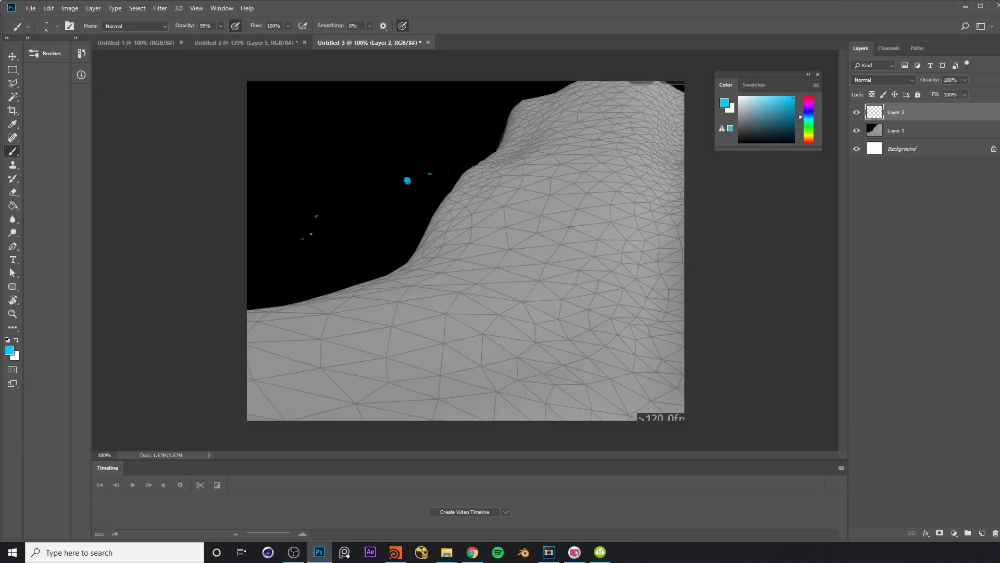
pyautogui.click(413, 166)
pyautogui.click(407, 180)
pyautogui.moveTo(409, 184); pyautogui.dragTo(422, 236)
# Step: Switch to Houdini, go back into popvop1 and inspect the full Max Search Distance value of xyzdist1
pyautogui.click(395, 551)
pyautogui.moveTo(656, 323); pyautogui.dragTo(541, 367, button='middle')
pyautogui.doubleClick(542, 368)
pyautogui.doubleClick(642, 230)
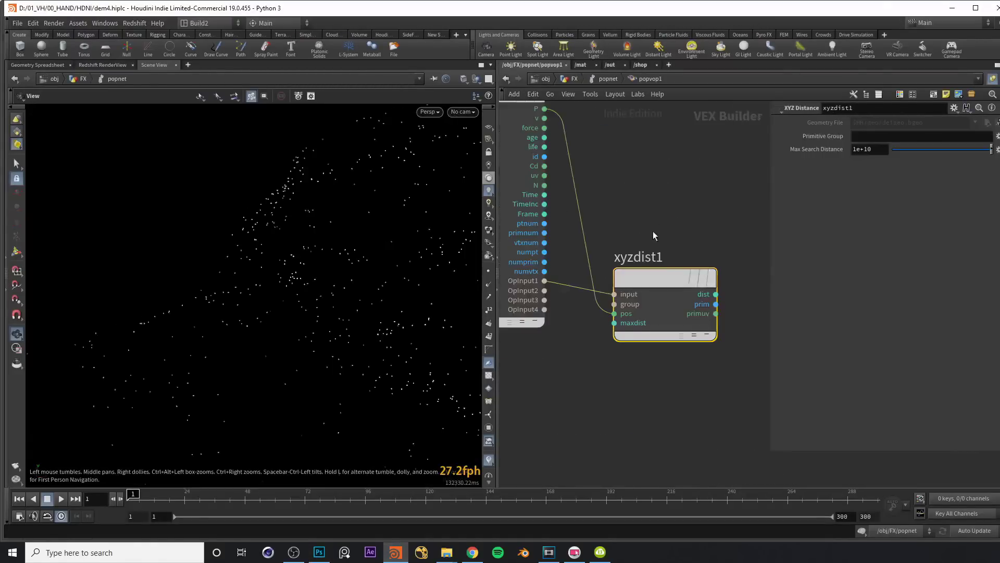
pyautogui.click(832, 151)
pyautogui.click(815, 153)
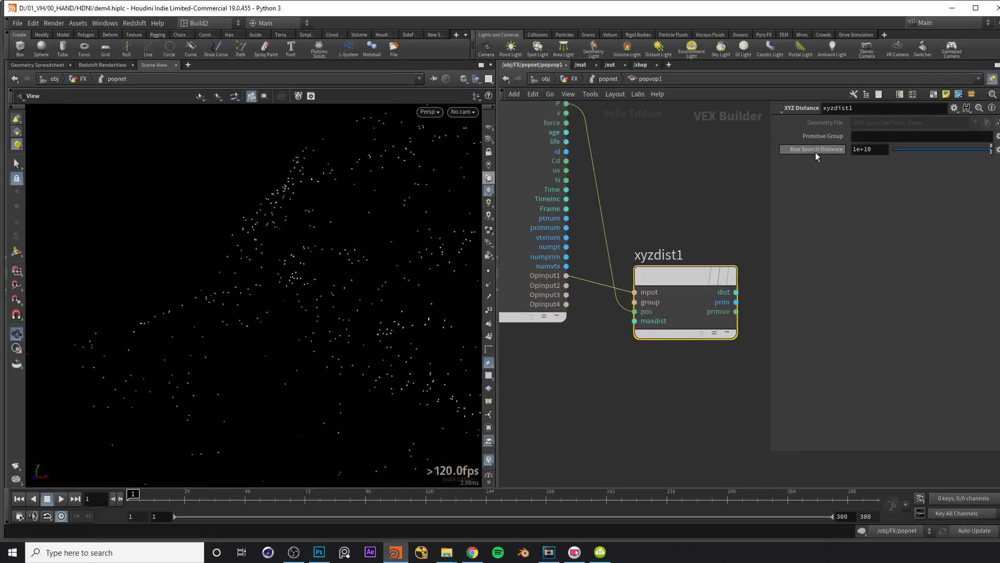
pyautogui.click(815, 152)
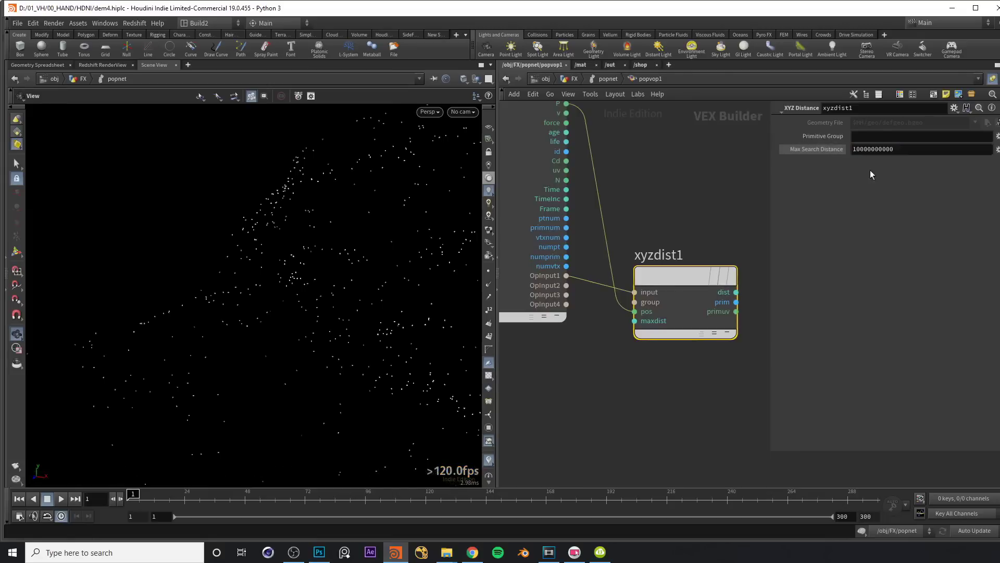
pyautogui.moveTo(665, 207); pyautogui.dragTo(673, 225, button='middle')
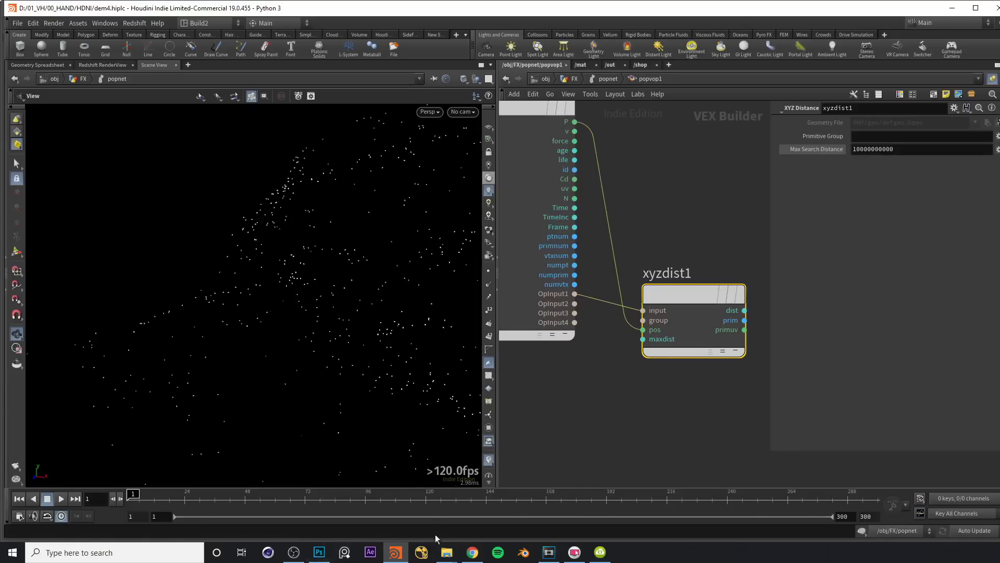
# Step: Switch to Photoshop, mark the cyan line's surface endpoint in red and paint a blue line to a neighbouring surface point
pyautogui.click(320, 553)
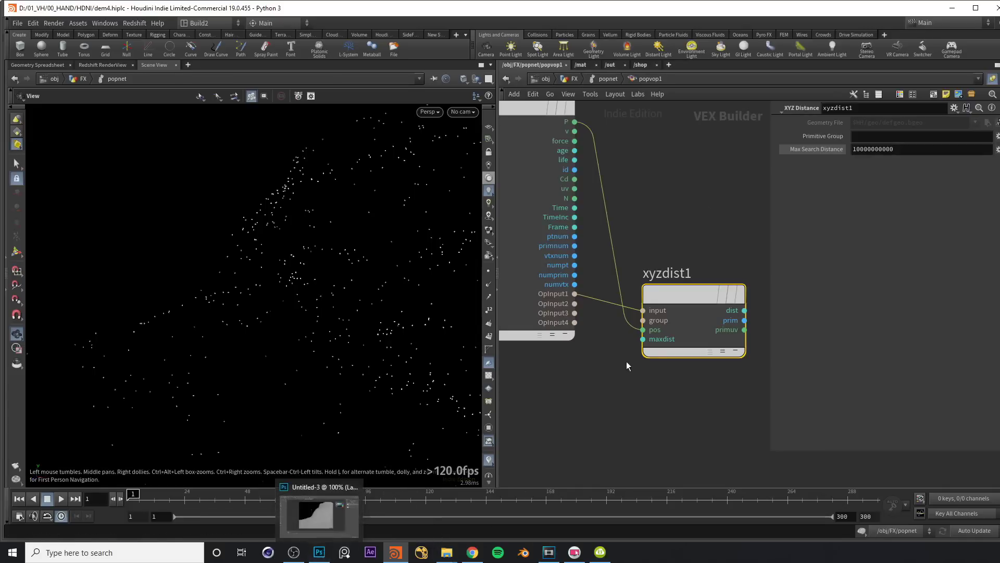
pyautogui.click(808, 98)
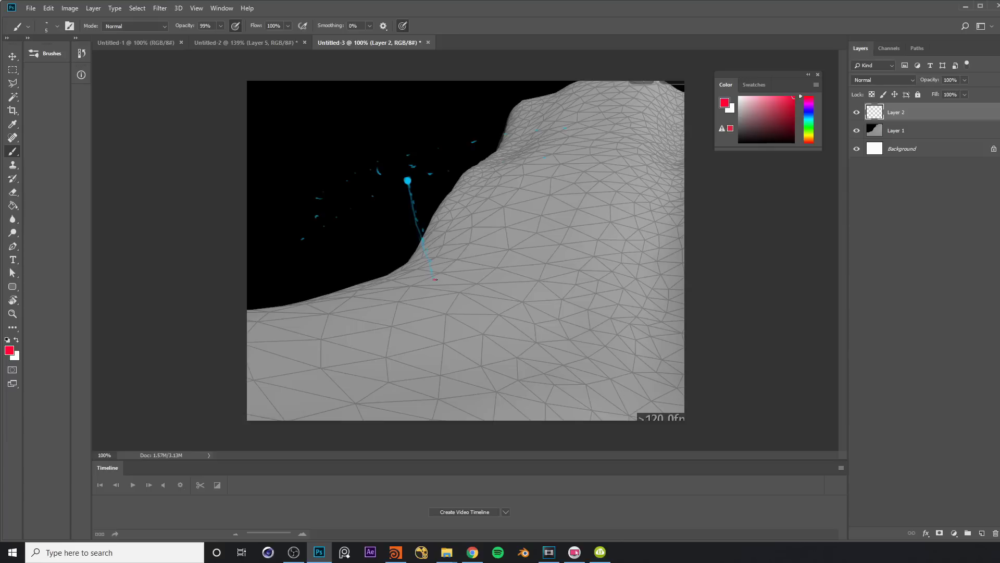
pyautogui.click(809, 113)
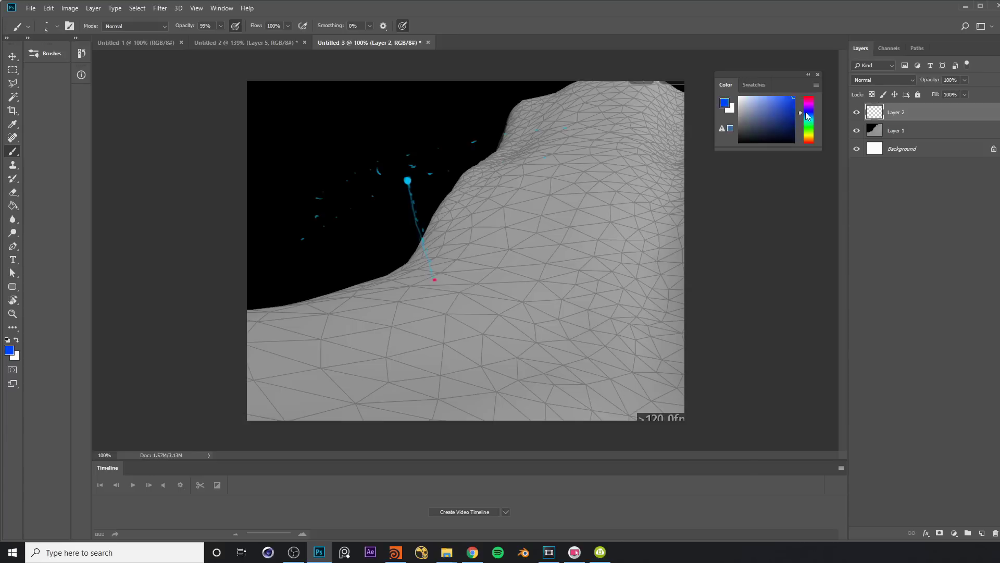
pyautogui.moveTo(425, 193); pyautogui.dragTo(438, 264)
# Step: Erase the blue line between the particle and the neighbouring surface point
pyautogui.click(739, 97)
pyautogui.press('e')
pyautogui.moveTo(422, 187); pyautogui.dragTo(440, 258)
# Step: Paint a green bracket along the cyan line labelled 0,23 and return to the xyzdist1 outputs in Houdini
pyautogui.click(805, 125)
pyautogui.click(793, 97)
pyautogui.press('b')
pyautogui.moveTo(409, 185)
pyautogui.mouseDown()
pyautogui.moveTo(401, 188)
pyautogui.moveTo(414, 254)
pyautogui.moveTo(377, 240)
pyautogui.moveTo(392, 238)
pyautogui.mouseUp()
pyautogui.click(396, 552)
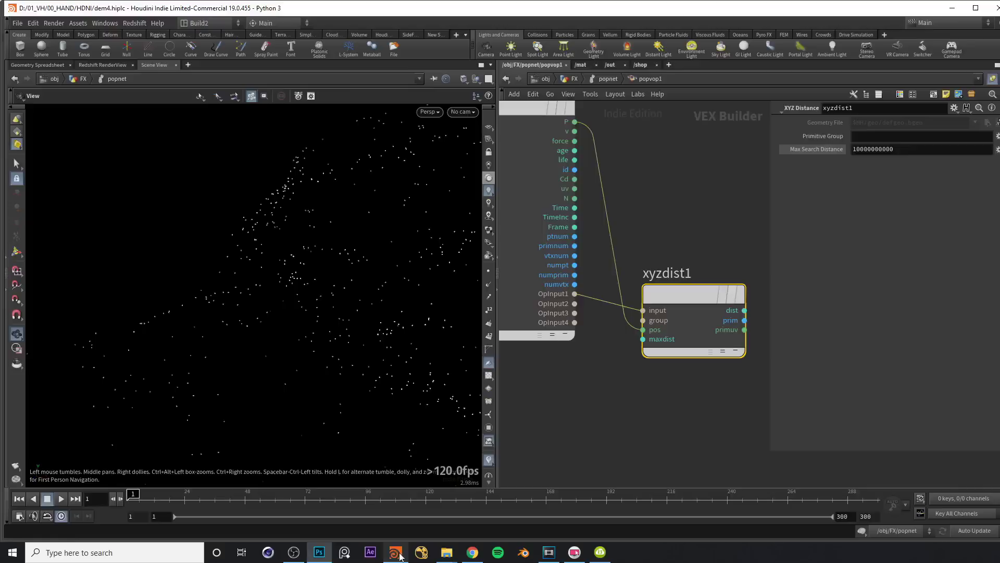
pyautogui.scroll(3, 641, 294)
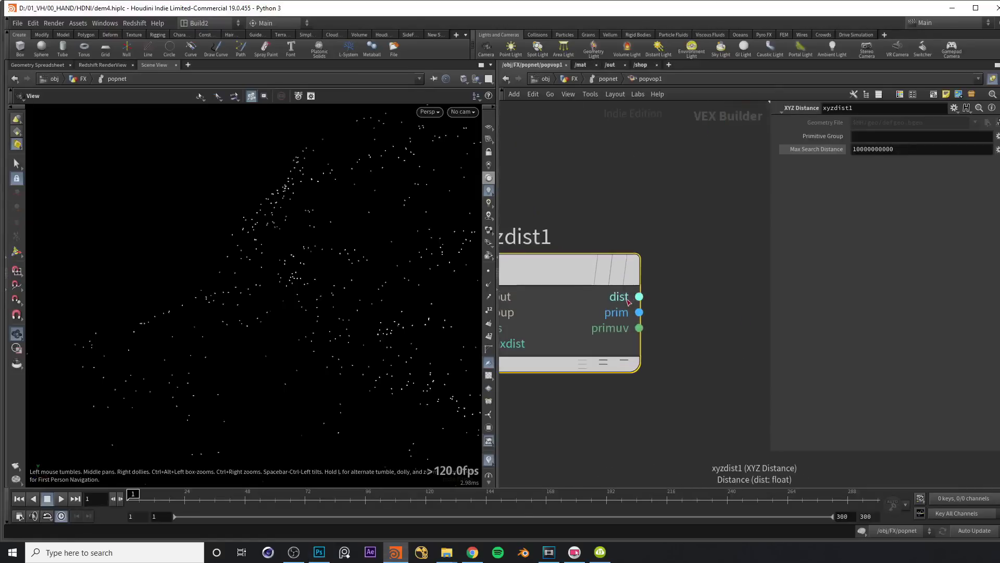
# Step: Switch to Photoshop and outline in yellow the mesh triangle containing the red point
pyautogui.click(319, 552)
pyautogui.press('z')
pyautogui.click(429, 287)
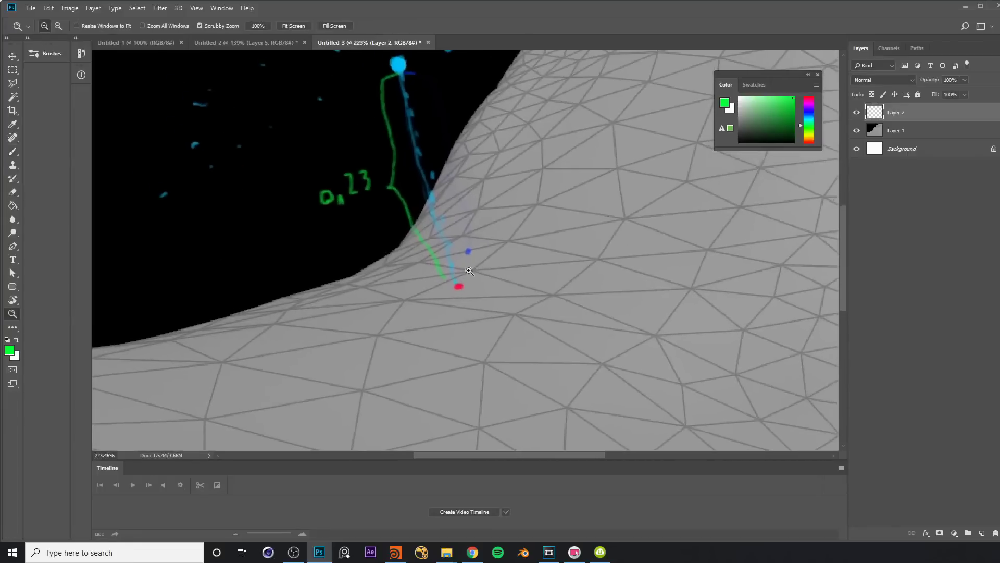
pyautogui.press('b')
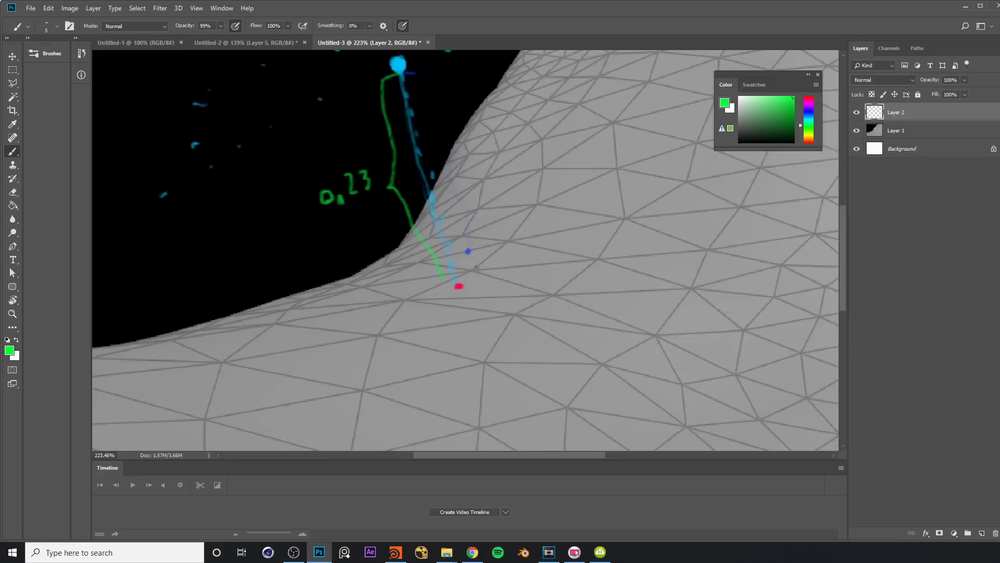
pyautogui.click(809, 134)
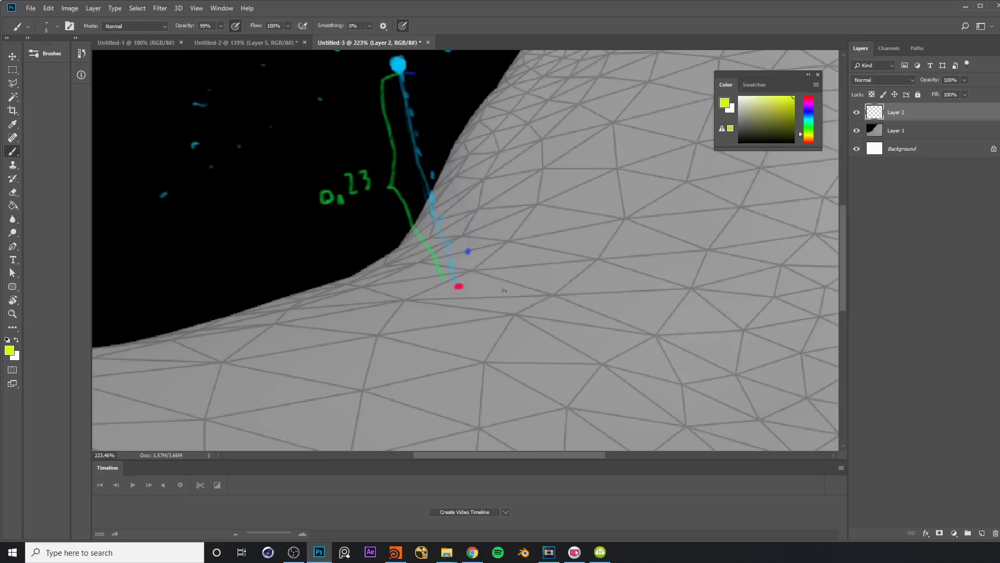
pyautogui.moveTo(405, 299); pyautogui.dragTo(481, 269)
pyautogui.moveTo(406, 299); pyautogui.dragTo(552, 294)
pyautogui.moveTo(474, 272); pyautogui.dragTo(553, 294)
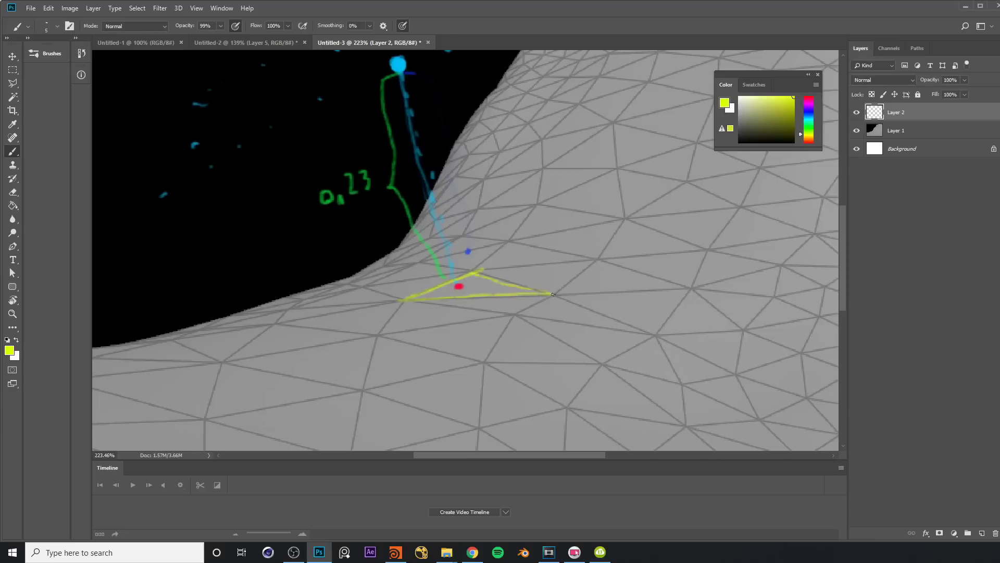
# Step: Write the primitive number 54 in yellow below the outlined triangle
pyautogui.moveTo(434, 311); pyautogui.dragTo(435, 327)
pyautogui.moveTo(433, 311); pyautogui.dragTo(468, 322)
pyautogui.moveTo(464, 316); pyautogui.dragTo(465, 332)
# Step: Check the primuv output of xyzdist1 in Houdini, return to Photoshop and paint a yellow triangle on the black background
pyautogui.hotkey('alt', 'Tab')
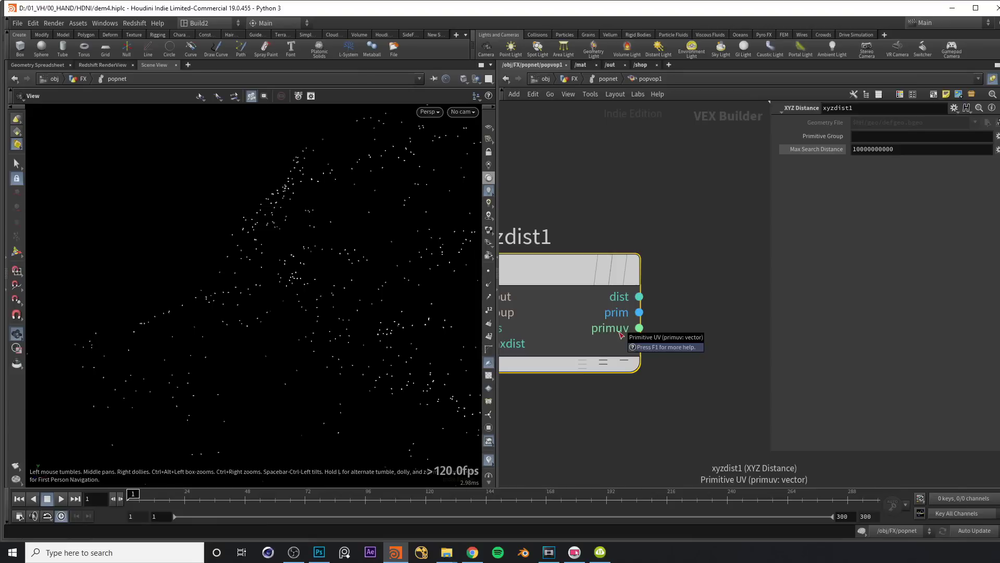
pyautogui.click(320, 553)
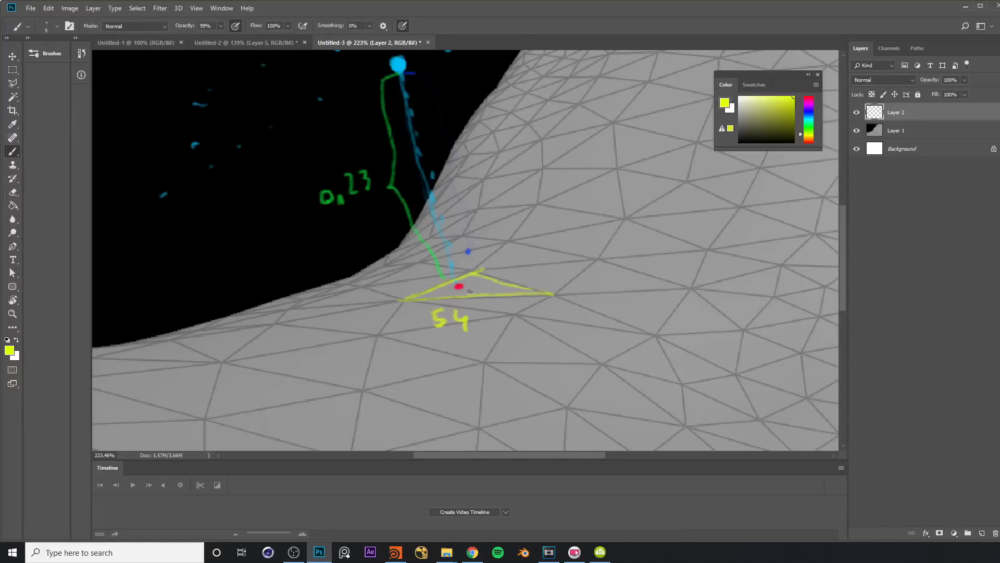
pyautogui.keyDown('alt'); pyautogui.scroll(-3, 458, 282); pyautogui.keyUp('alt')
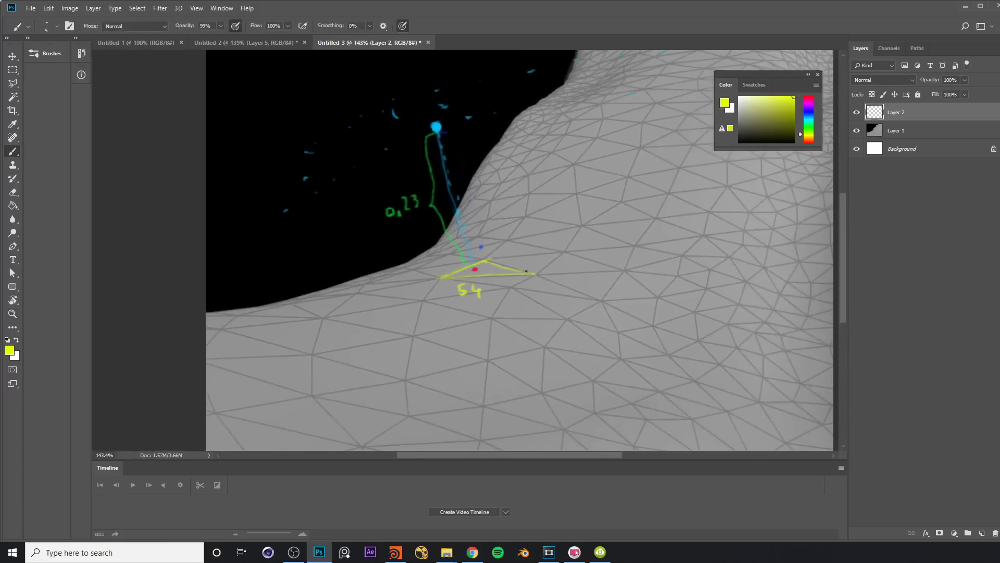
pyautogui.moveTo(276, 221)
pyautogui.mouseDown()
pyautogui.moveTo(231, 256)
pyautogui.moveTo(280, 295)
pyautogui.moveTo(275, 281)
pyautogui.moveTo(279, 295)
pyautogui.mouseUp()
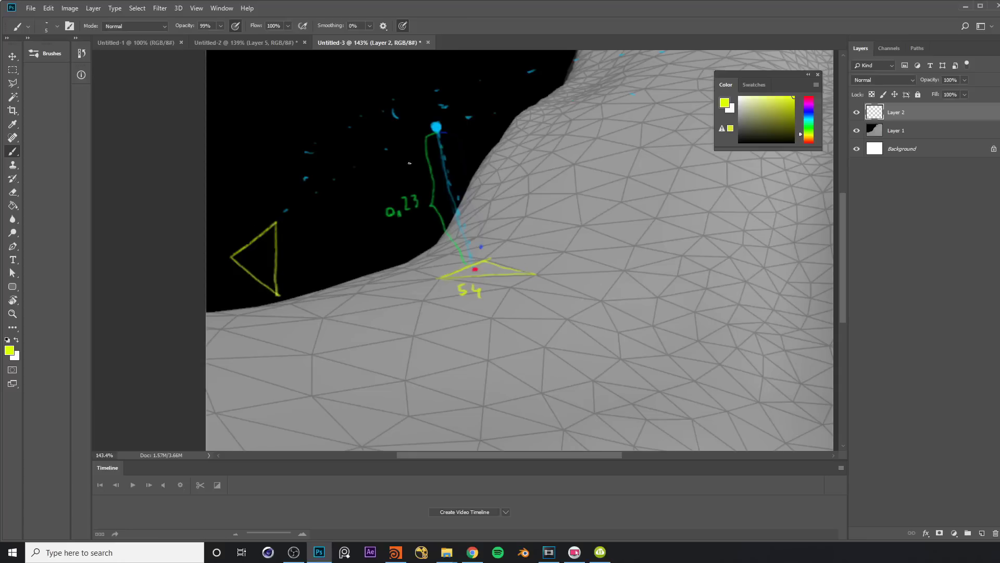
# Step: Paint a magenta rectangle with straight edges around the separate yellow triangle
pyautogui.click(808, 103)
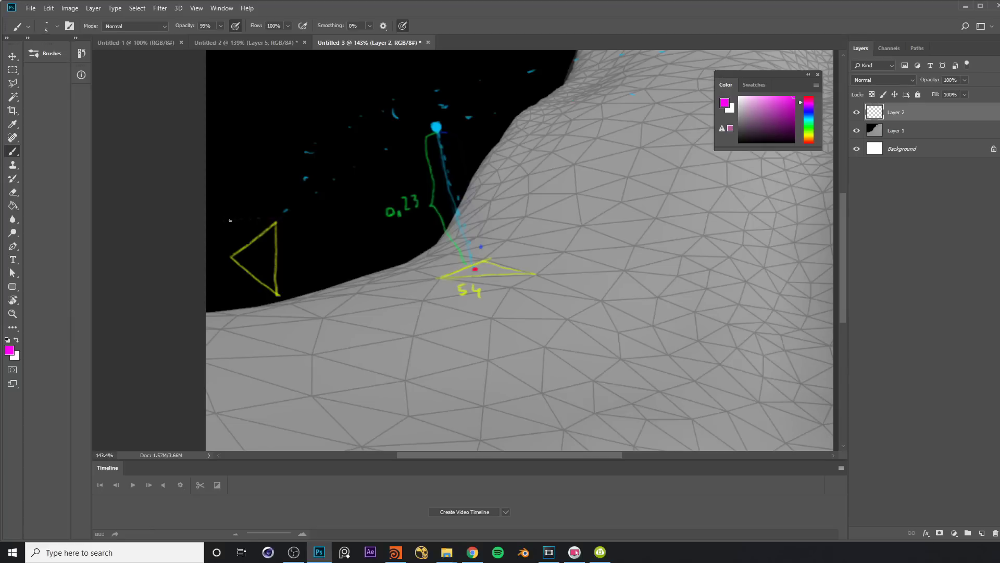
pyautogui.keyDown('shift'); pyautogui.moveTo(224, 219); pyautogui.dragTo(279, 218); pyautogui.keyUp('shift')
pyautogui.keyDown('shift'); pyautogui.click(278, 295); pyautogui.keyUp('shift')
pyautogui.keyDown('shift'); pyautogui.moveTo(279, 295); pyautogui.dragTo(229, 296); pyautogui.keyUp('shift')
pyautogui.keyDown('shift'); pyautogui.click(225, 222); pyautogui.keyUp('shift')
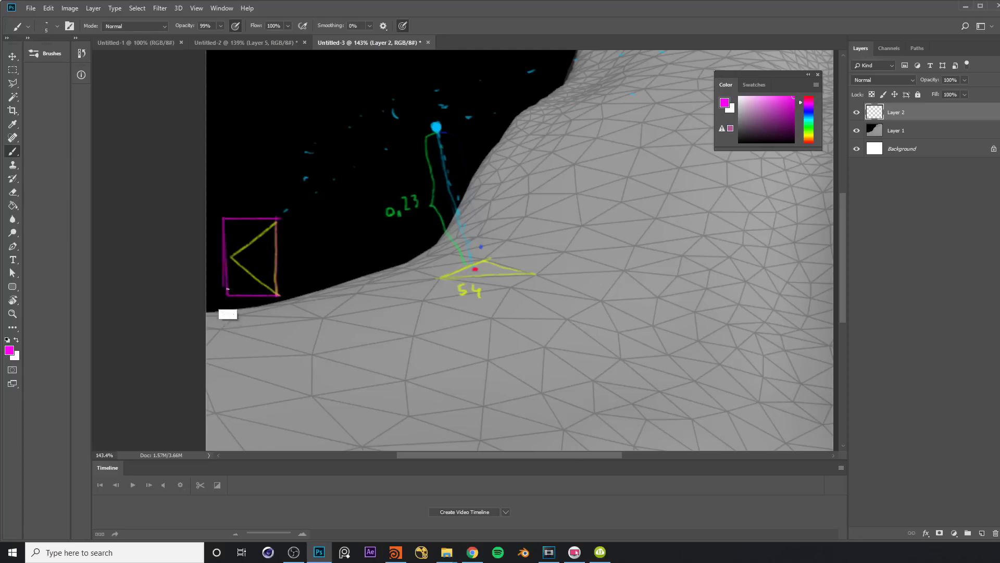
# Step: Label the magenta rectangle's corners 0, 1 and 1, and paint a dashed magenta line across triangle 54
pyautogui.moveTo(220, 208); pyautogui.dragTo(217, 213)
pyautogui.moveTo(284, 205); pyautogui.dragTo(282, 215)
pyautogui.moveTo(221, 303); pyautogui.dragTo(221, 309)
pyautogui.keyDown('alt'); pyautogui.scroll(3, 478, 269); pyautogui.keyUp('alt')
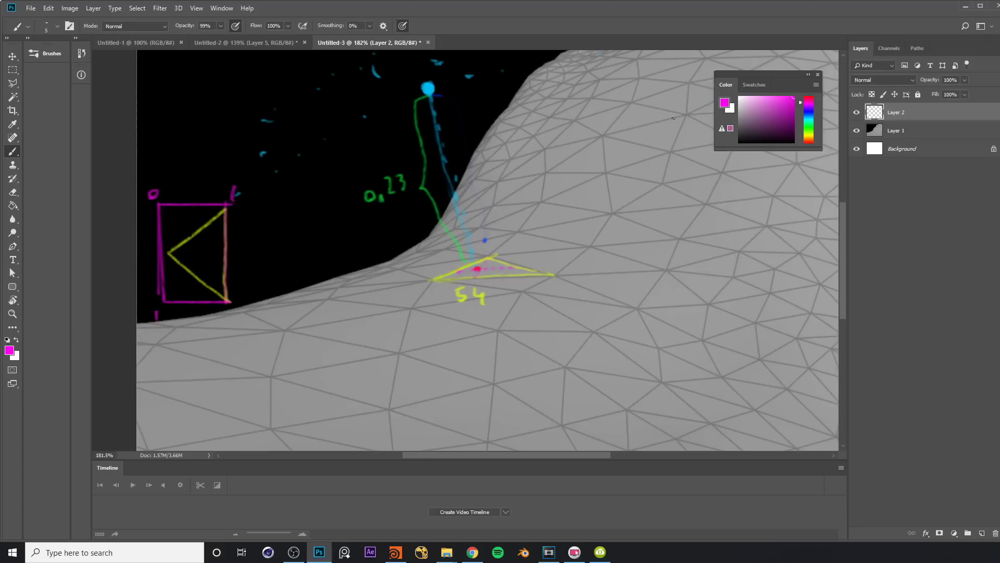
# Step: Paint a red dot inside the boxed triangle and a dashed purple line running vertically through it
pyautogui.click(810, 97)
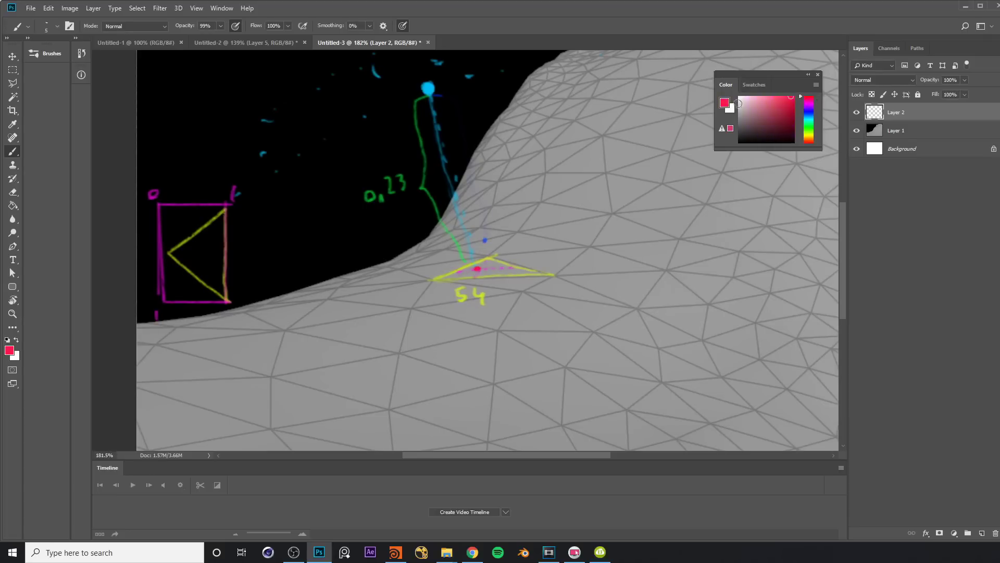
pyautogui.click(212, 245)
pyautogui.click(810, 105)
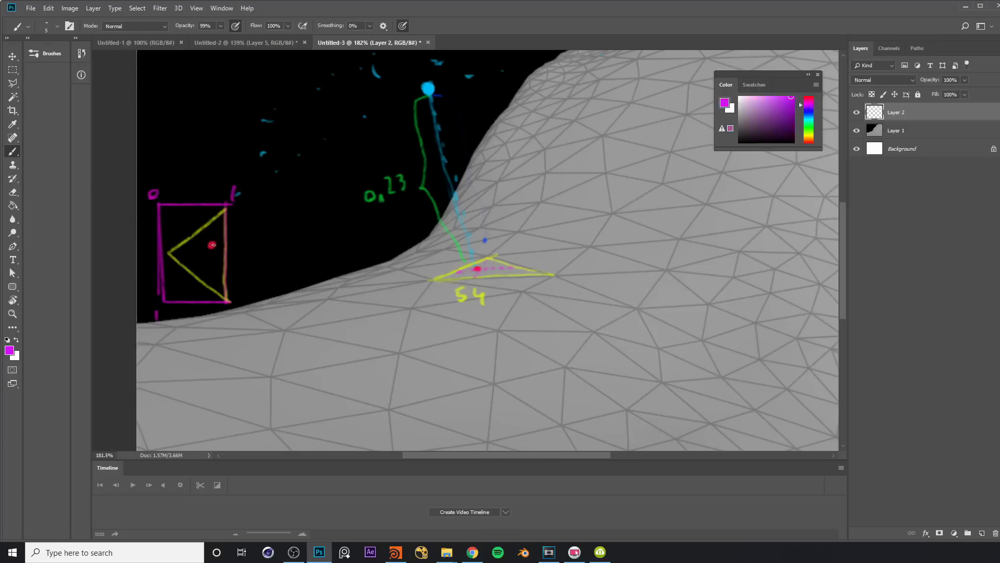
pyautogui.moveTo(216, 235); pyautogui.dragTo(211, 262)
# Step: Write the coordinates 0,4 and 0,9 in purple beside the box, circle them and outline the labelled box
pyautogui.moveTo(252, 229)
pyautogui.mouseDown()
pyautogui.moveTo(247, 239)
pyautogui.moveTo(252, 229)
pyautogui.moveTo(274, 233)
pyautogui.mouseUp()
pyautogui.click(266, 239)
pyautogui.moveTo(254, 259)
pyautogui.mouseDown()
pyautogui.moveTo(280, 263)
pyautogui.moveTo(249, 269)
pyautogui.moveTo(293, 241)
pyautogui.mouseUp()
pyautogui.click(266, 263)
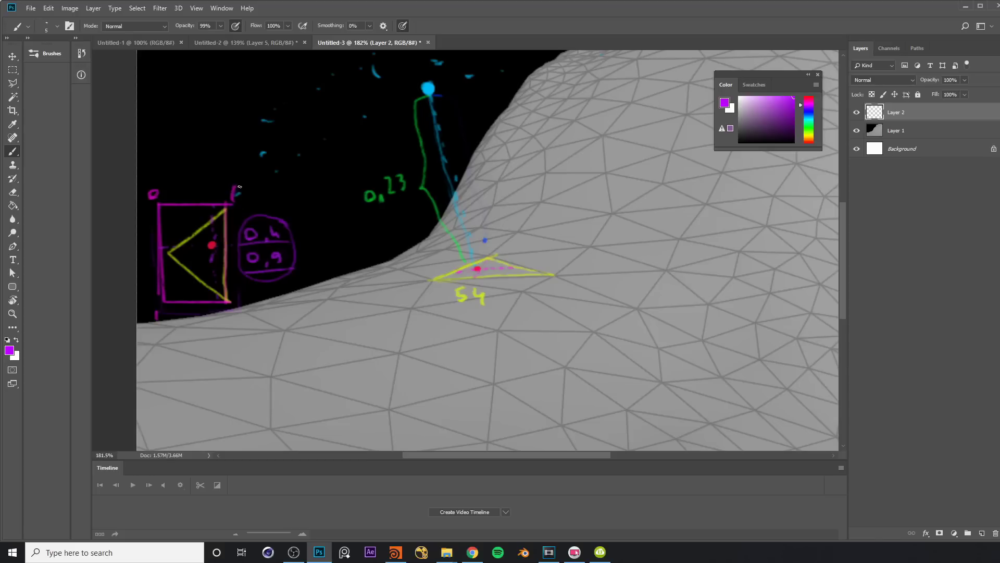
pyautogui.moveTo(240, 204)
pyautogui.mouseDown()
pyautogui.moveTo(239, 306)
pyautogui.moveTo(152, 311)
pyautogui.moveTo(150, 193)
pyautogui.moveTo(230, 192)
pyautogui.mouseUp()
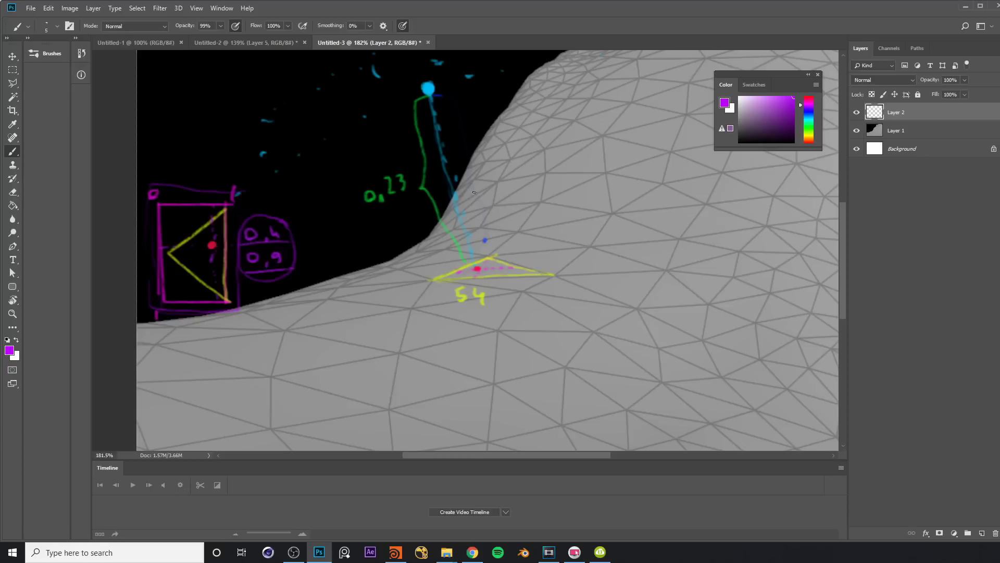
# Step: Repaint the particle in cyan and mark the corners of triangle 54 with cyan dots
pyautogui.press('z')
pyautogui.keyDown('alt'); pyautogui.scroll(-3, 459, 198); pyautogui.keyUp('alt')
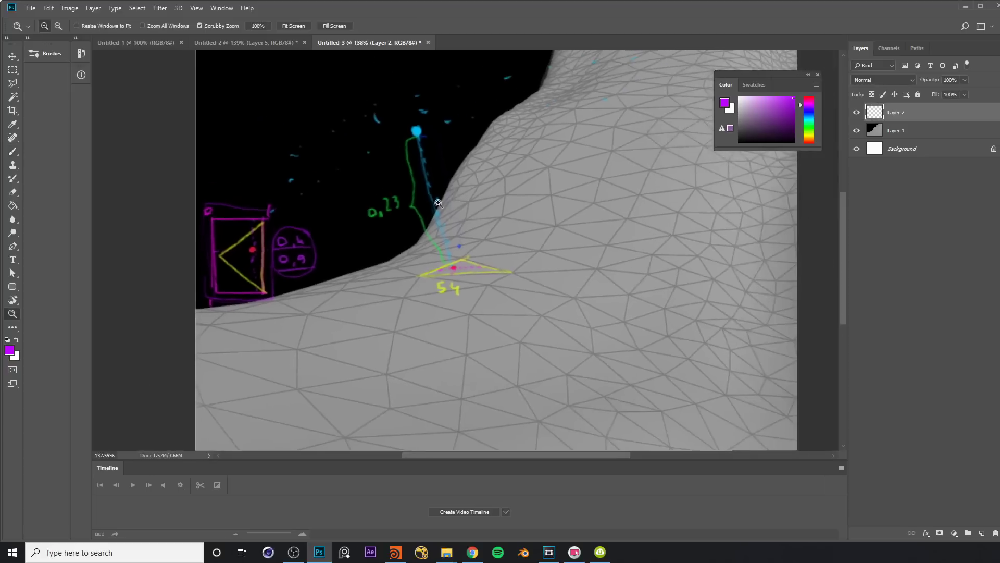
pyautogui.keyDown('alt'); pyautogui.scroll(2, 454, 201); pyautogui.keyUp('alt')
pyautogui.keyDown('alt'); pyautogui.scroll(1, 454, 202); pyautogui.keyUp('alt')
pyautogui.press('b')
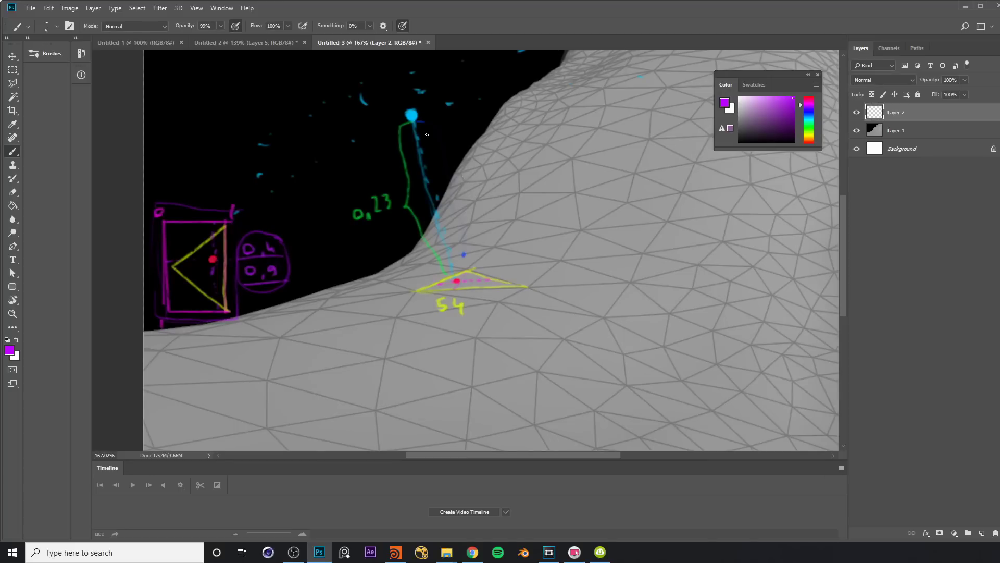
pyautogui.moveTo(809, 118); pyautogui.dragTo(808, 119)
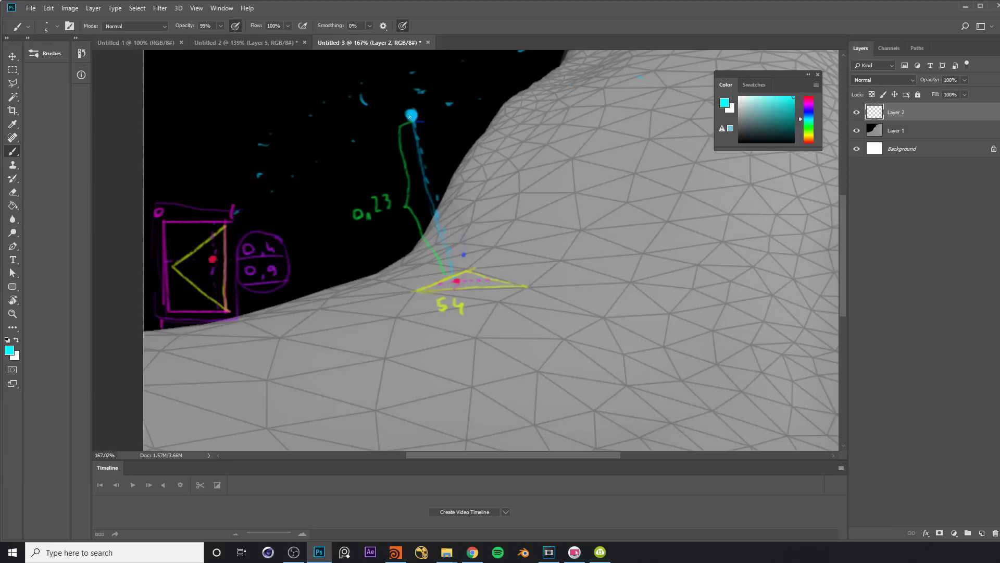
pyautogui.moveTo(413, 113); pyautogui.dragTo(408, 114)
pyautogui.click(414, 290)
# Step: Sample the yellow outline colour and sketch the edges of the adjoining polygon below triangle 54
pyautogui.keyDown('alt'); pyautogui.click(416, 293); pyautogui.keyUp('alt')
pyautogui.moveTo(414, 290)
pyautogui.mouseDown()
pyautogui.moveTo(397, 316)
pyautogui.moveTo(491, 304)
pyautogui.mouseUp()
pyautogui.moveTo(409, 294); pyautogui.dragTo(500, 302)
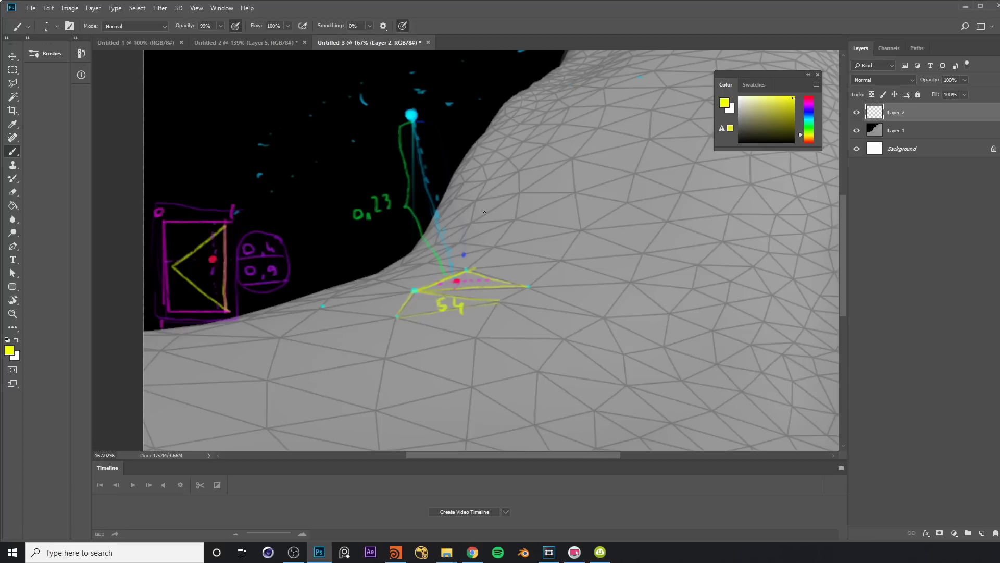
# Step: Paint green direction arrows from the corners and red point of triangle 54, and a red arrow from the particle
pyautogui.click(812, 126)
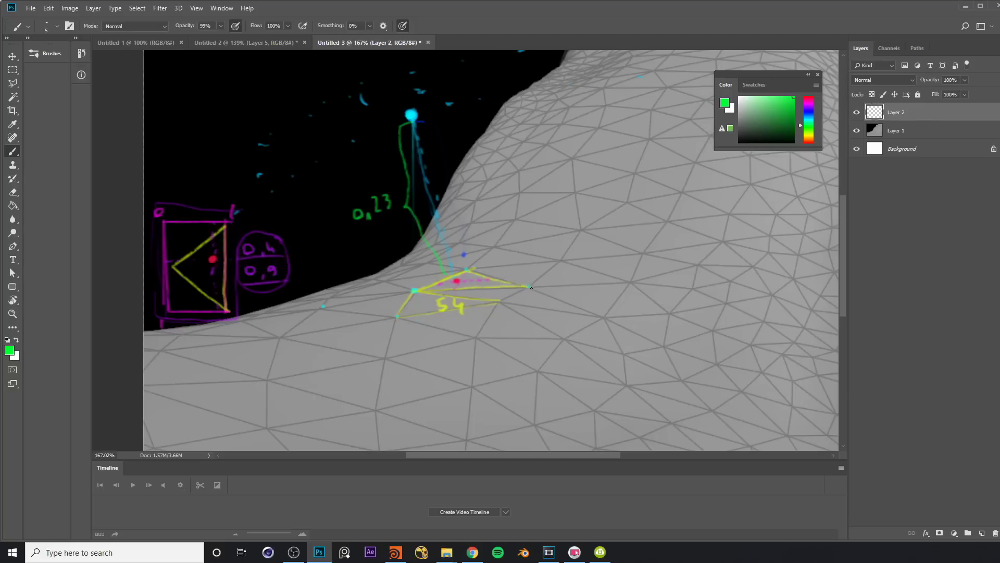
pyautogui.moveTo(559, 310); pyautogui.dragTo(570, 311)
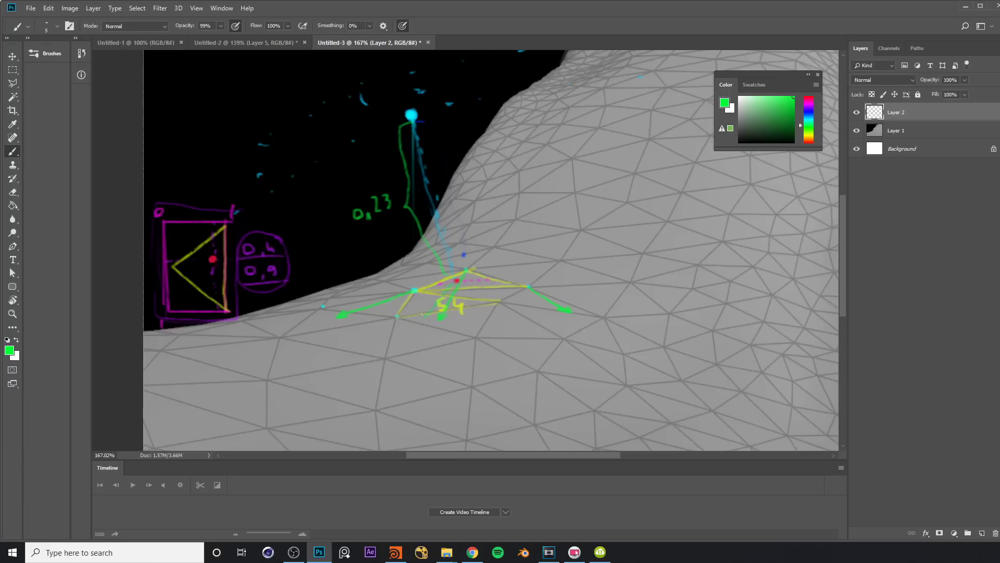
pyautogui.moveTo(807, 110); pyautogui.dragTo(807, 96)
pyautogui.moveTo(417, 114); pyautogui.dragTo(455, 134)
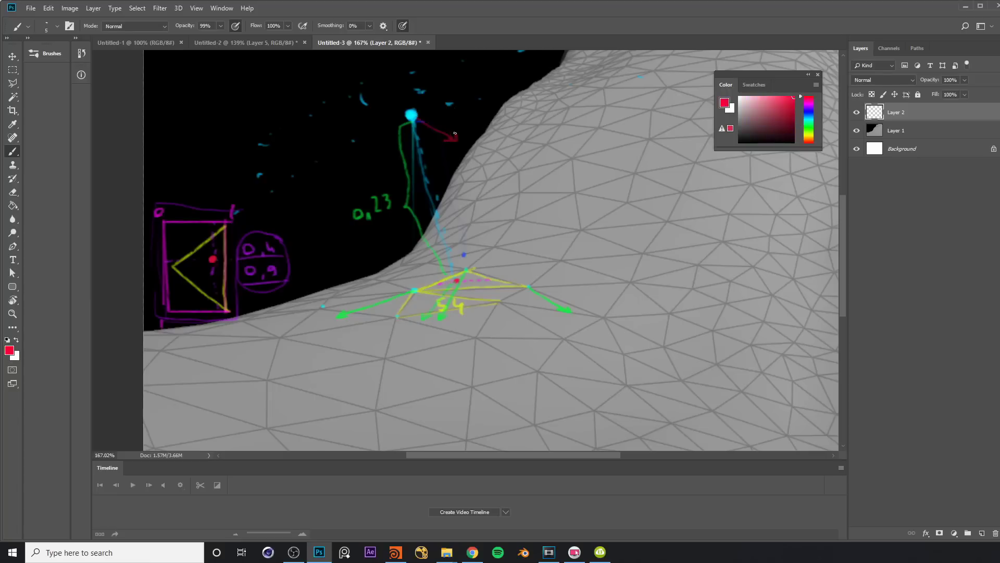
# Step: Paint a blue dot at the red arrow's tip and another inside triangle 54 with a teal arrow pointing down
pyautogui.moveTo(808, 97); pyautogui.dragTo(807, 116)
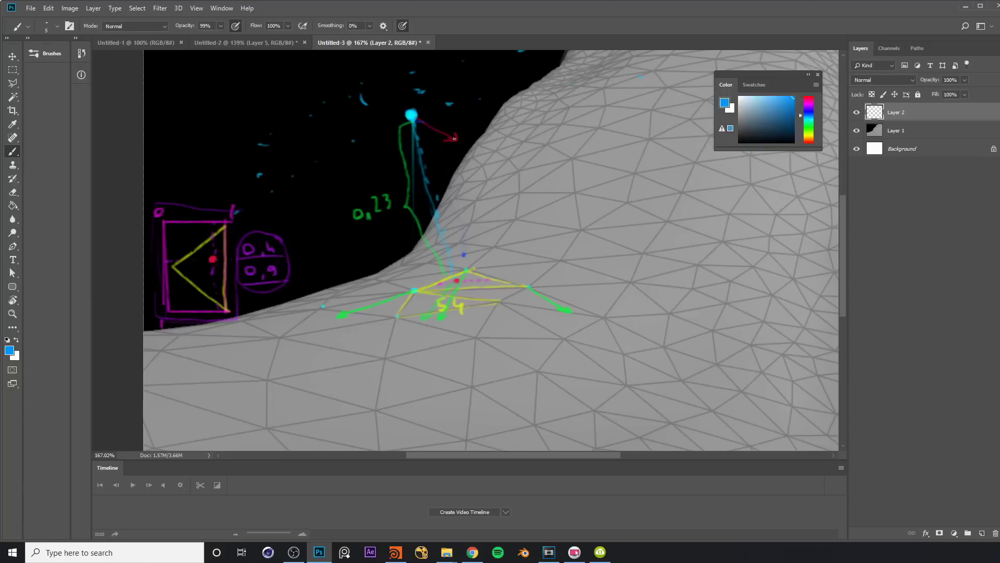
pyautogui.click(456, 137)
pyautogui.moveTo(809, 134); pyautogui.dragTo(809, 123)
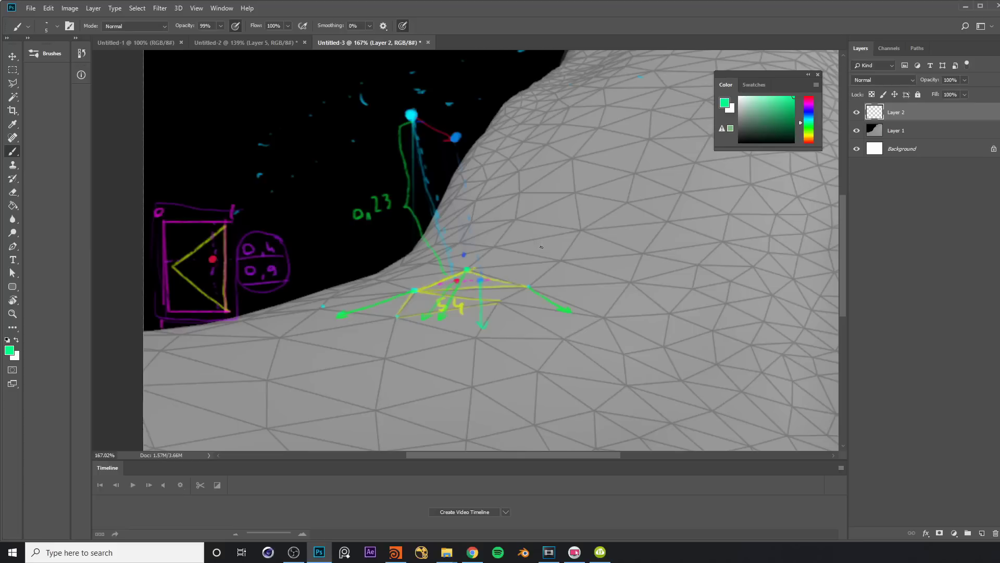
# Step: Switch to Houdini and move the geometryvopoutput1 node farther away from xyzdist1
pyautogui.click(396, 552)
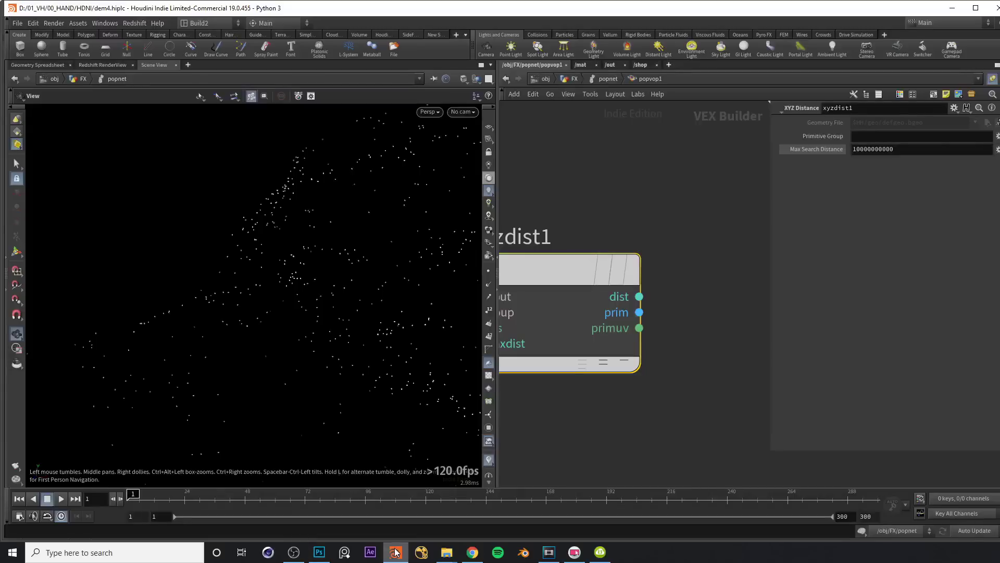
pyautogui.moveTo(720, 279); pyautogui.dragTo(661, 272, button='middle')
pyautogui.scroll(-2, 660, 272)
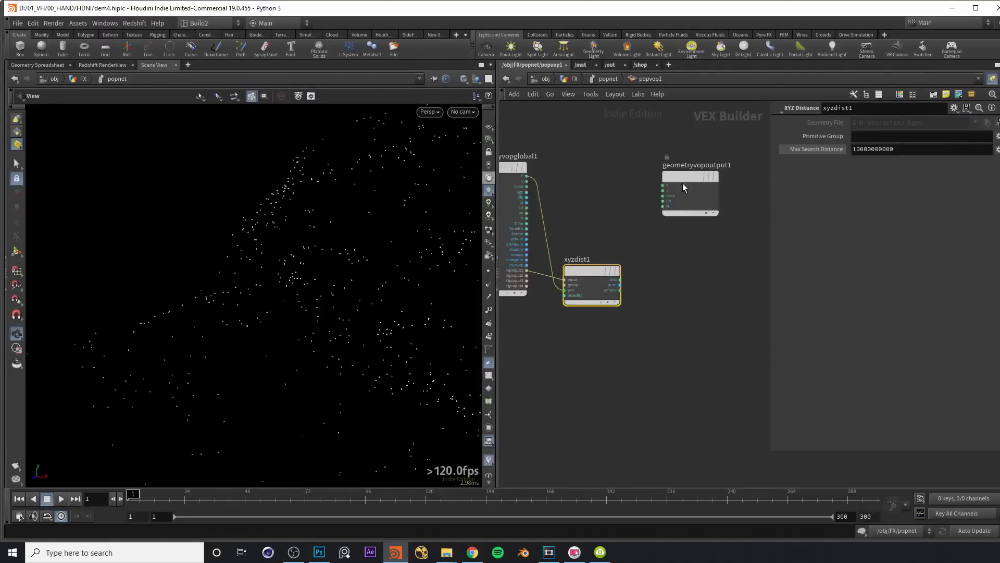
pyautogui.moveTo(681, 189); pyautogui.dragTo(746, 201)
pyautogui.scroll(1, 664, 279)
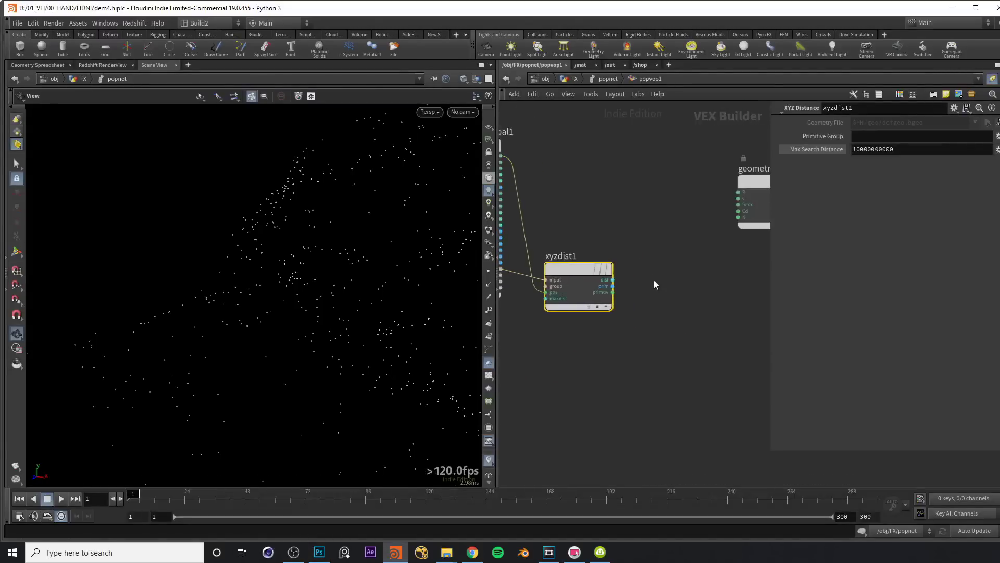
# Step: Add a Primitive Attribute (primuv) node beside xyzdist1, feed OpInput1 into its file input and auto-arrange the nodes
pyautogui.press('Tab')
pyautogui.write('primuv')
pyautogui.press('Return')
pyautogui.moveTo(655, 280); pyautogui.dragTo(676, 277)
pyautogui.moveTo(600, 232); pyautogui.dragTo(656, 216, button='middle')
pyautogui.moveTo(697, 274); pyautogui.dragTo(556, 254)
pyautogui.press('l')
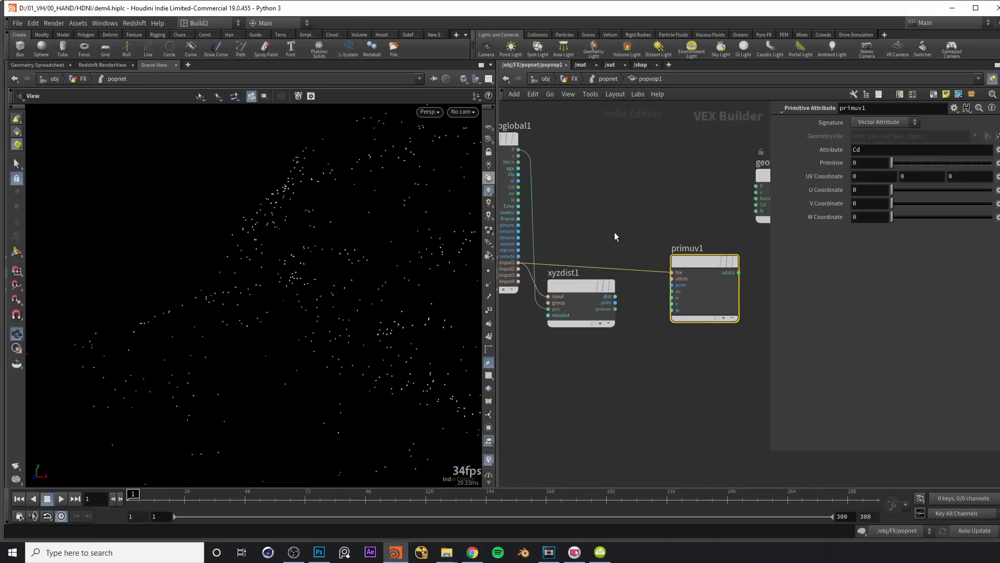
# Step: Set the primuv1 node's attribute to dir
pyautogui.doubleClick(858, 150)
pyautogui.write('dir')
pyautogui.press('Return')
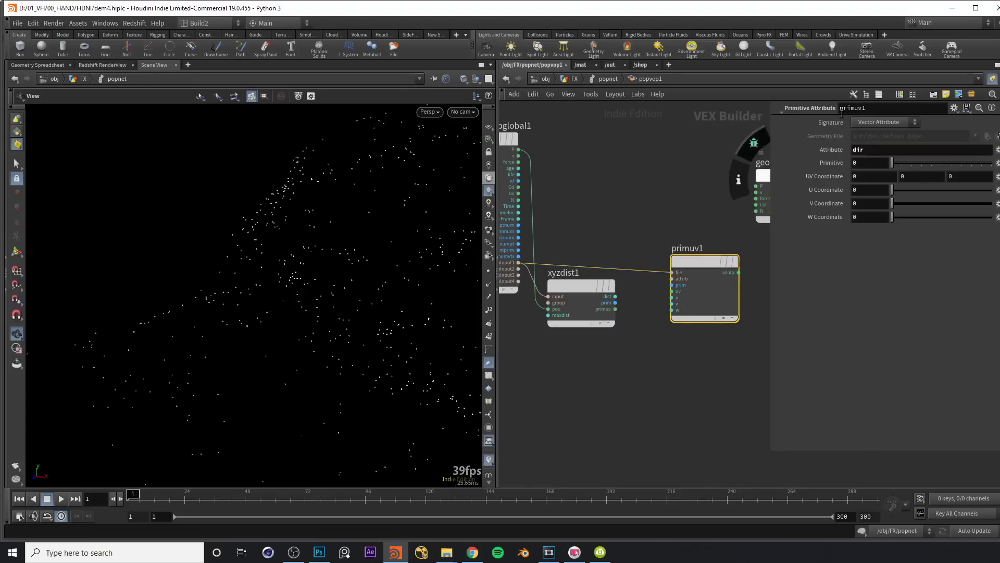
# Step: Wire xyzdist1's prim and primuv outputs into the prim and uv inputs of primuv1
pyautogui.scroll(3, 639, 297)
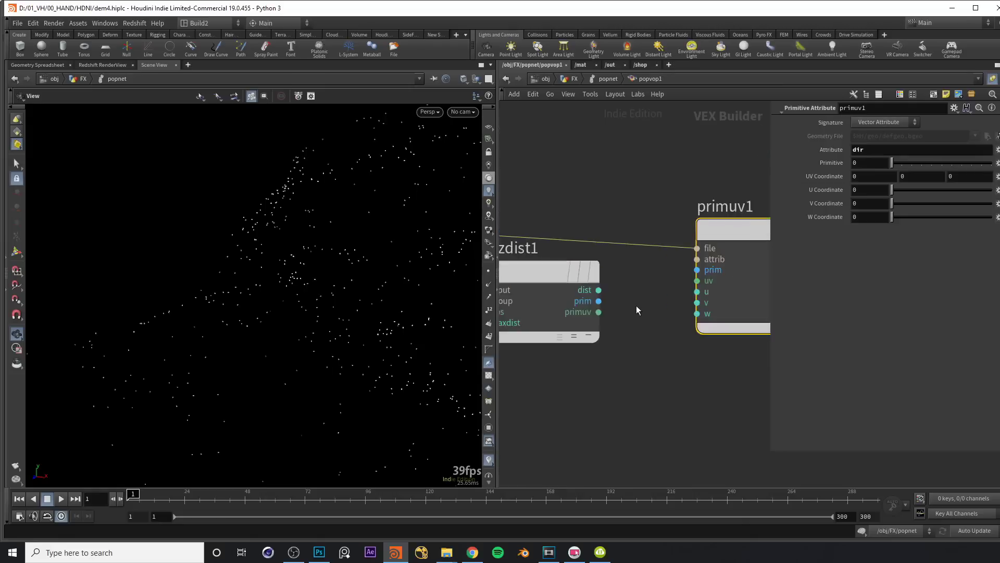
pyautogui.click(598, 290)
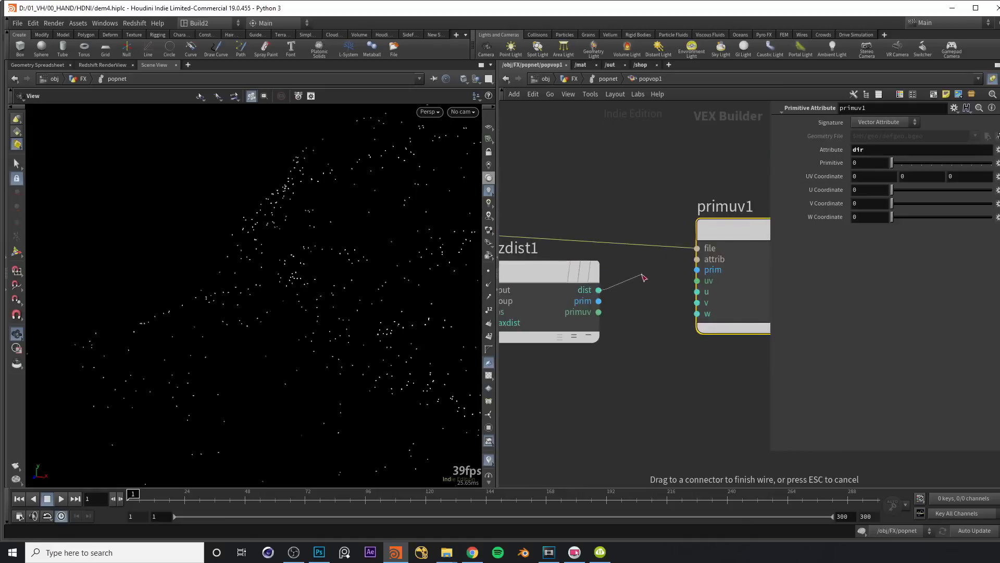
pyautogui.press('Escape')
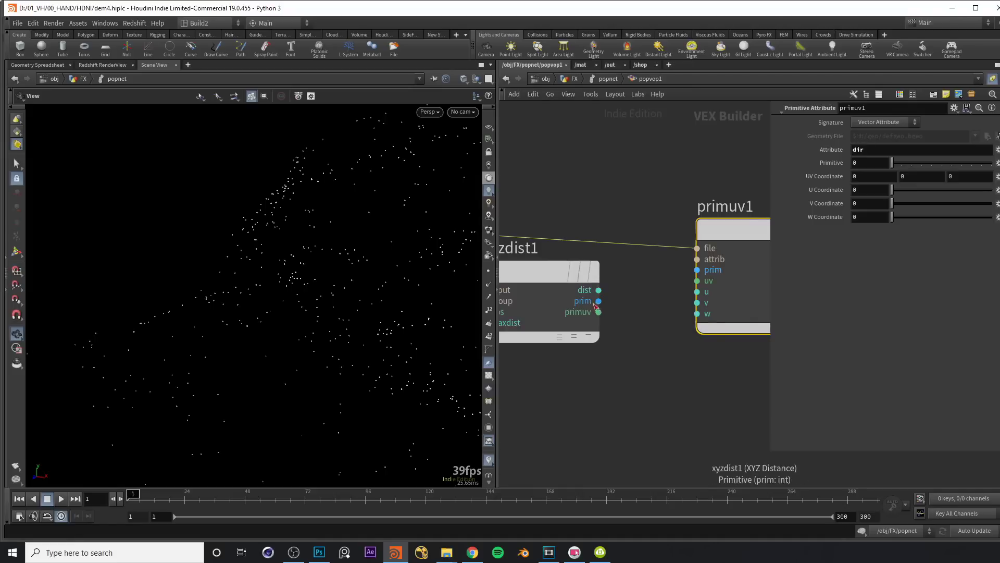
pyautogui.click(599, 302)
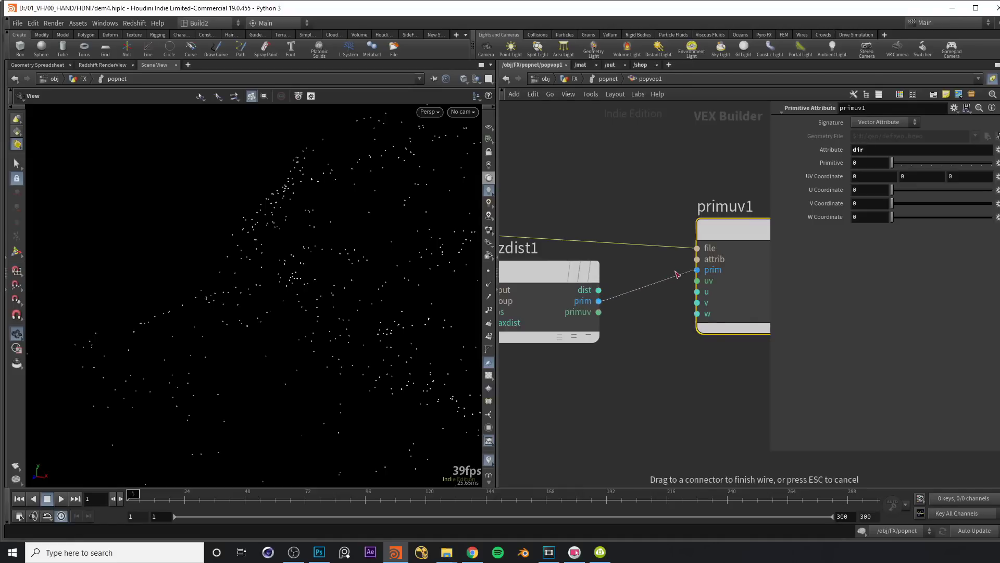
pyautogui.click(697, 270)
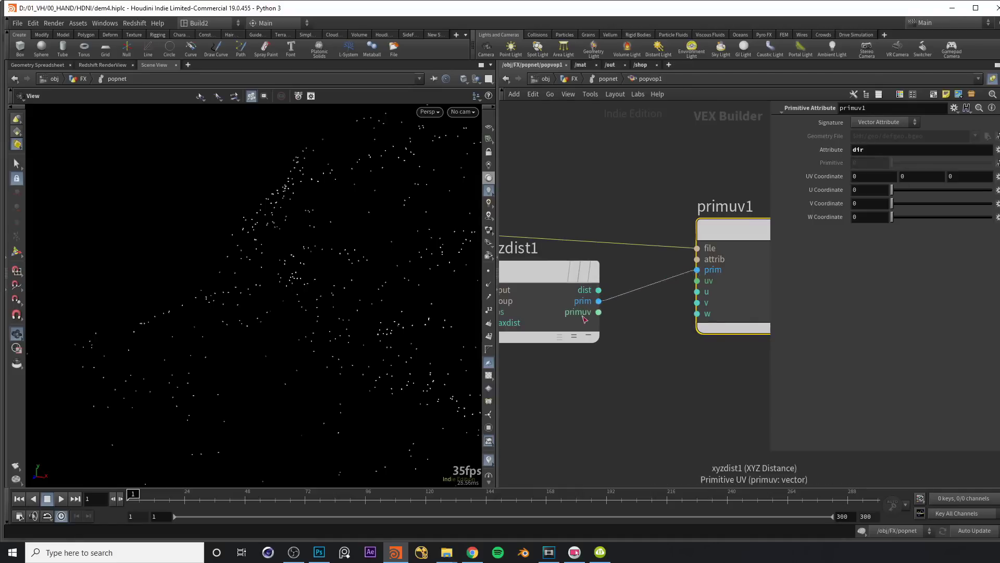
pyautogui.click(599, 312)
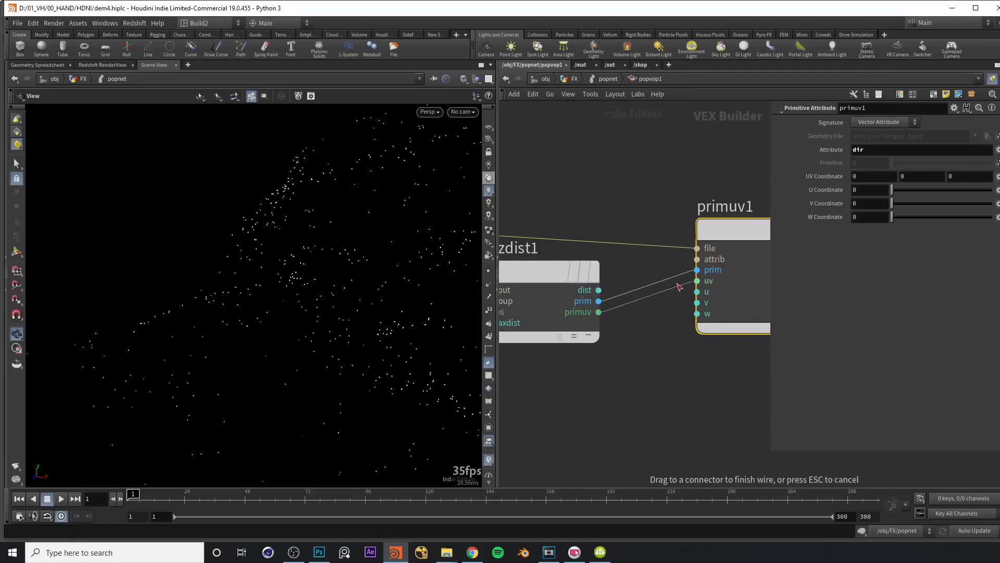
pyautogui.click(696, 282)
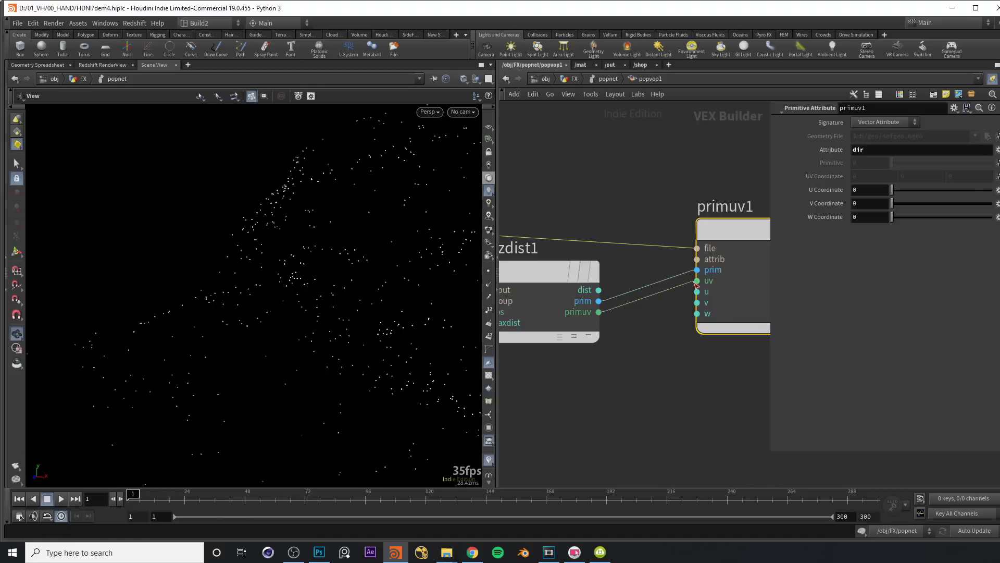
pyautogui.moveTo(302, 229)
pyautogui.mouseDown()
pyautogui.moveTo(384, 227)
pyautogui.moveTo(290, 228)
pyautogui.mouseUp()
pyautogui.moveTo(322, 257); pyautogui.dragTo(349, 373)
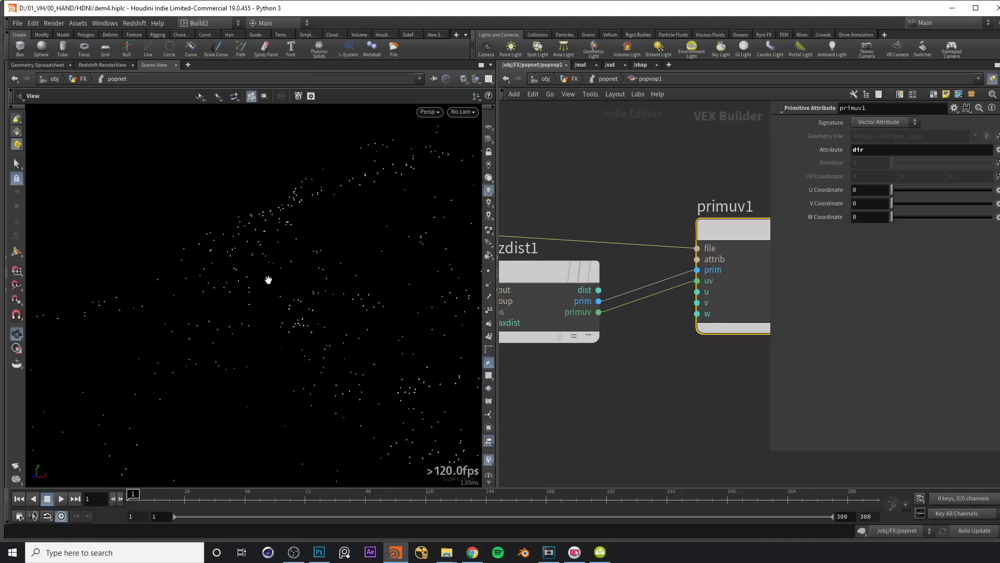
pyautogui.scroll(-4, 639, 195)
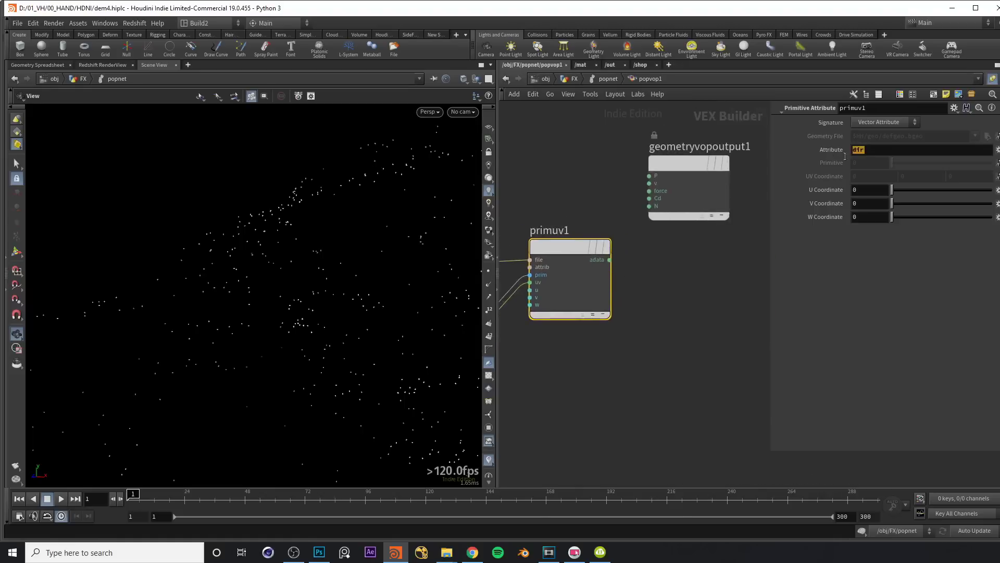
pyautogui.moveTo(648, 262); pyautogui.dragTo(627, 290, button='middle')
pyautogui.scroll(3, 628, 291)
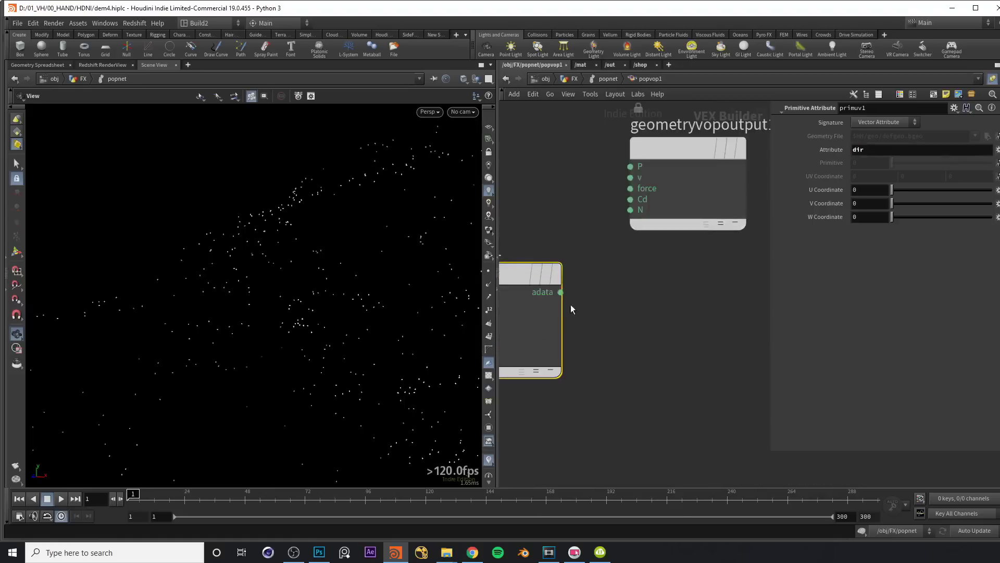
# Step: Wire primuv1's adata output into the v input of geometryvopoutput1 and play the simulation to check the particle motion
pyautogui.moveTo(561, 292); pyautogui.dragTo(630, 178)
pyautogui.press('Up')
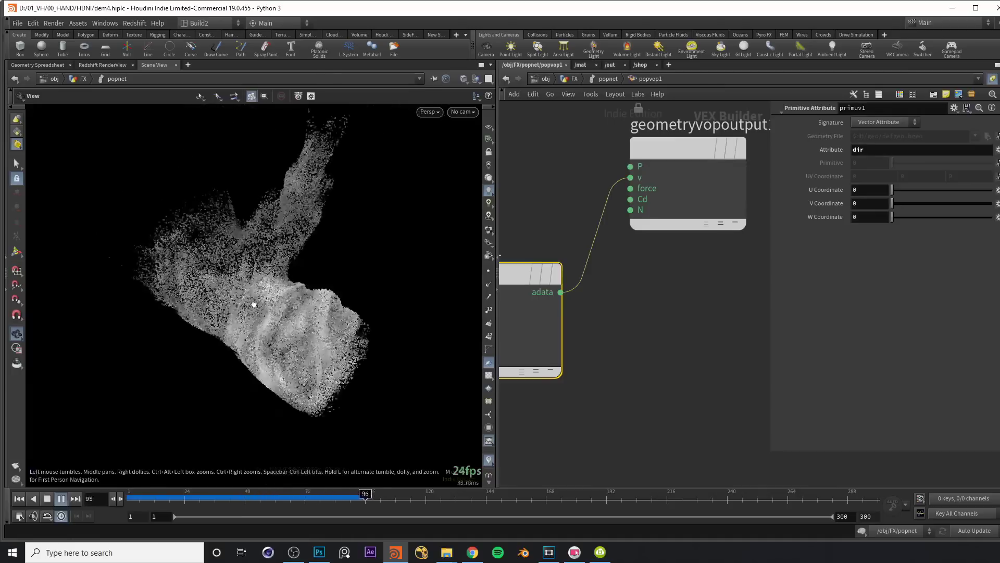
pyautogui.press('Up')
pyautogui.moveTo(288, 295); pyautogui.dragTo(294, 286)
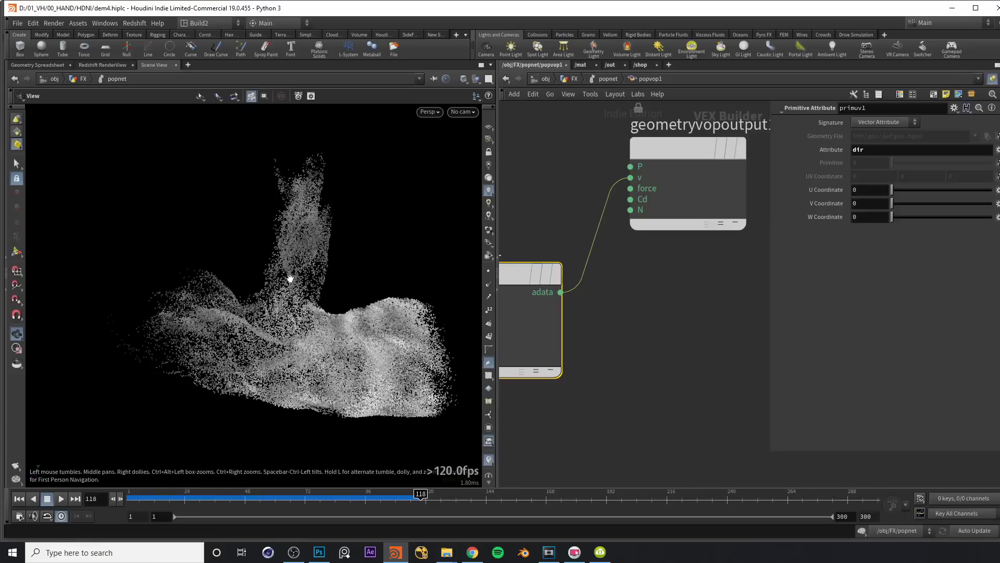
pyautogui.press('Up')
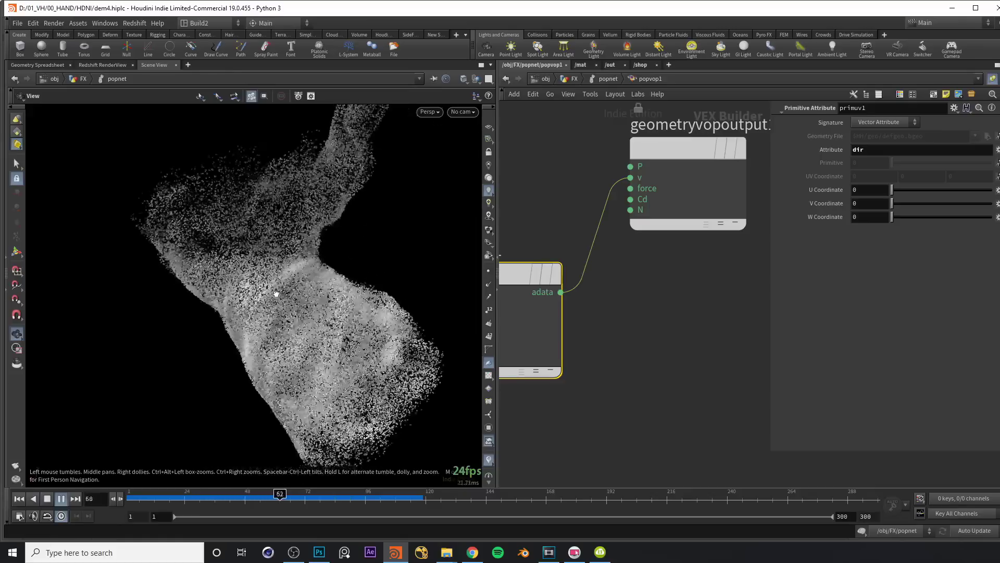
pyautogui.press('Up')
# Step: Insert a Multiply node between primuv1 and geometryvopoutput1, and promote its second input to a parameter placed above primuv1
pyautogui.moveTo(674, 154); pyautogui.dragTo(758, 174)
pyautogui.scroll(-2, 655, 249)
pyautogui.click(645, 258)
pyautogui.press('Tab')
pyautogui.click(645, 257)
pyautogui.click(644, 256)
pyautogui.rightClick(672, 270)
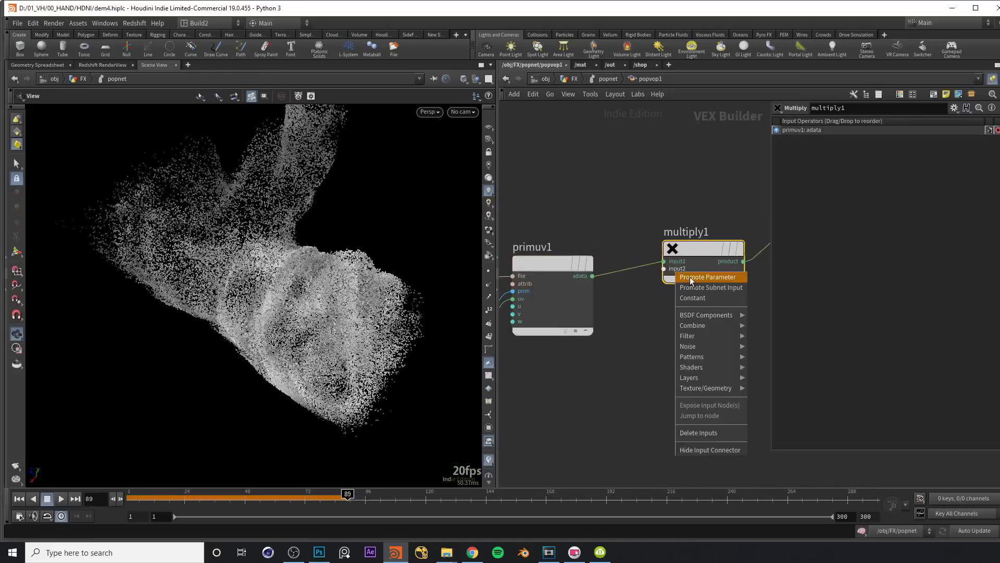
pyautogui.click(691, 279)
pyautogui.moveTo(604, 255); pyautogui.dragTo(574, 168)
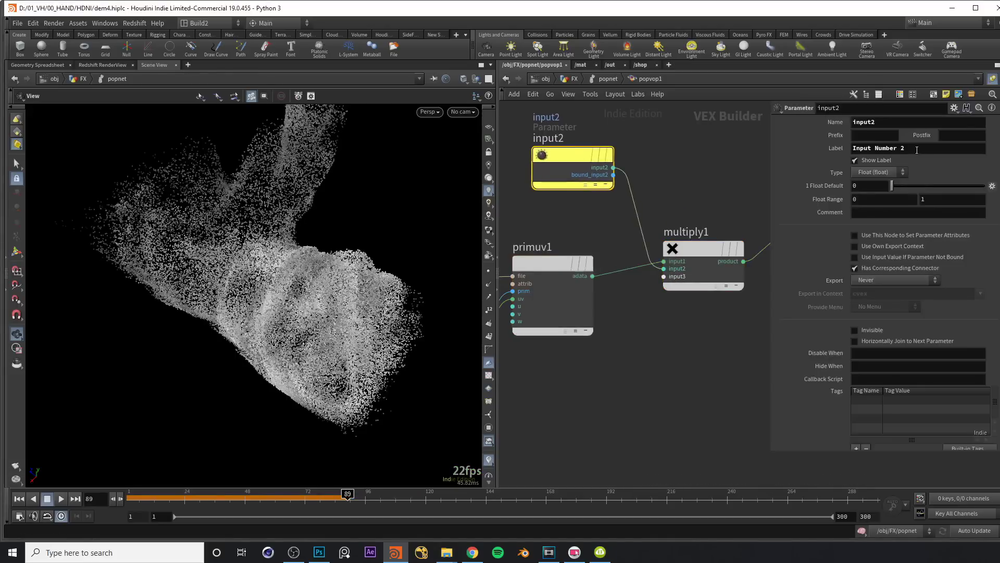
# Step: Label the promoted input2 parameter Speed
pyautogui.tripleClick(911, 149)
pyautogui.write('Speed')
pyautogui.press('Return')
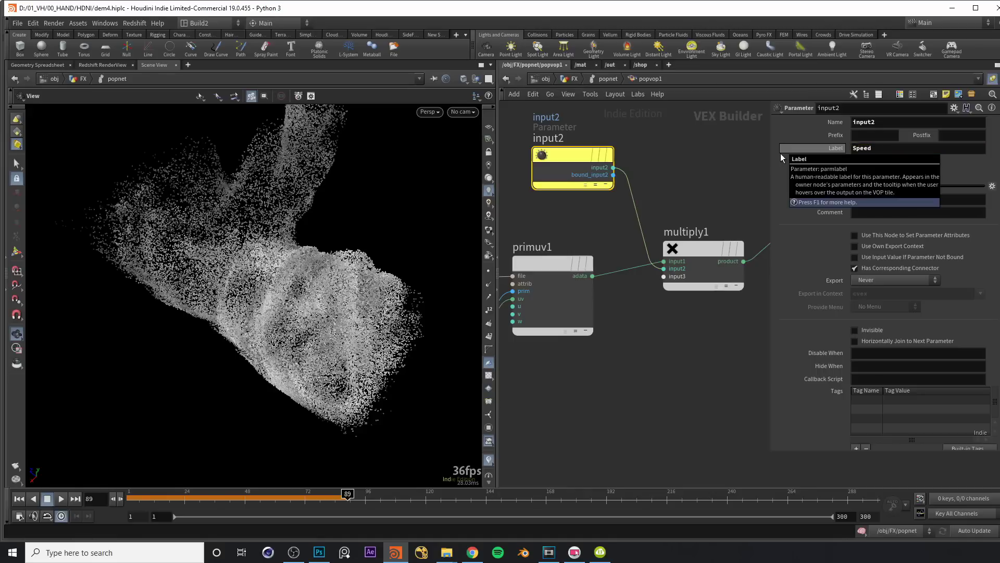
# Step: Return to the popnet level, set popvop1's Speed to 1.5 and replay the simulation from the start
pyautogui.press('u')
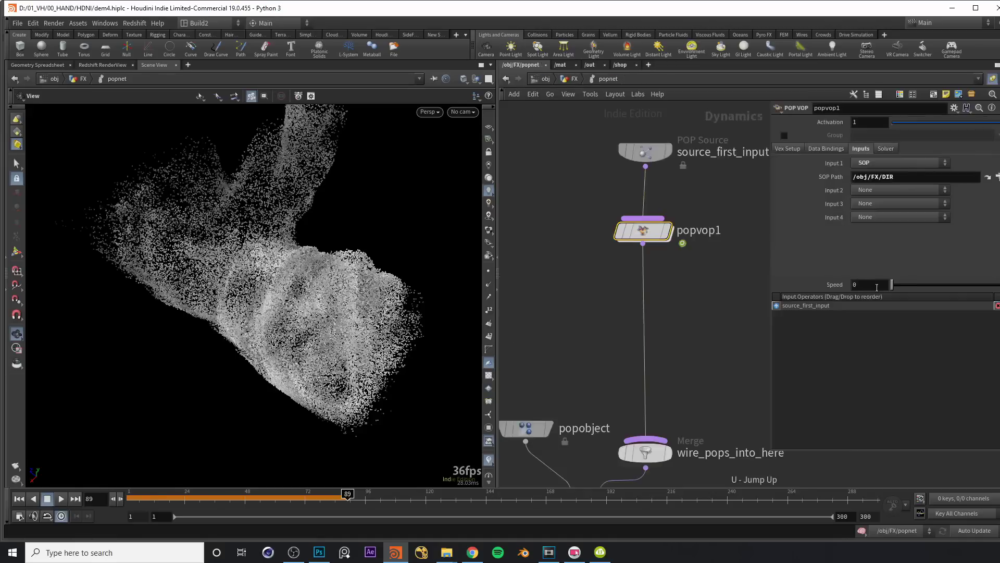
pyautogui.moveTo(877, 287); pyautogui.dragTo(832, 286)
pyautogui.write('1.5')
pyautogui.press('Return')
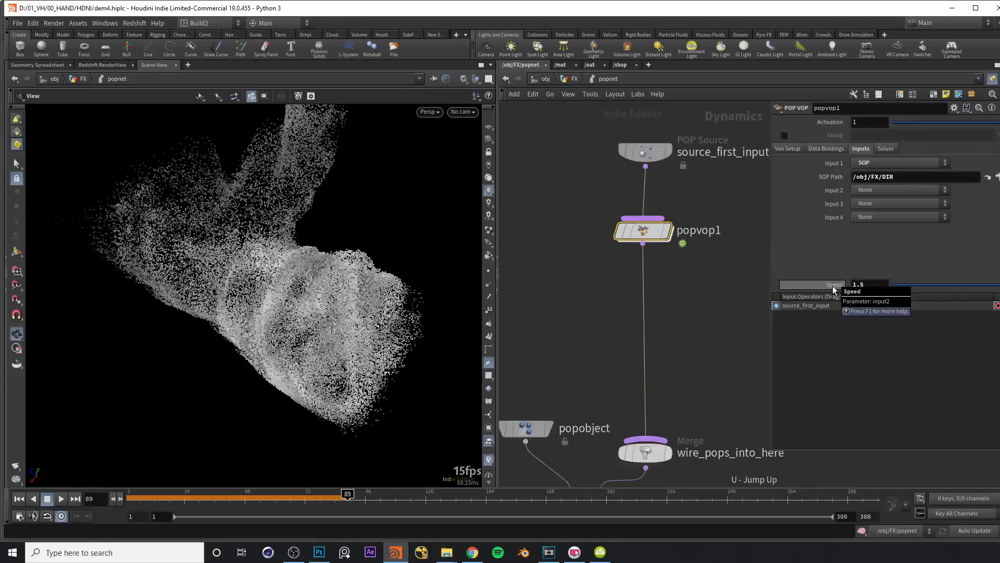
pyautogui.hotkey('ctrl', 'Up')
pyautogui.press('Up')
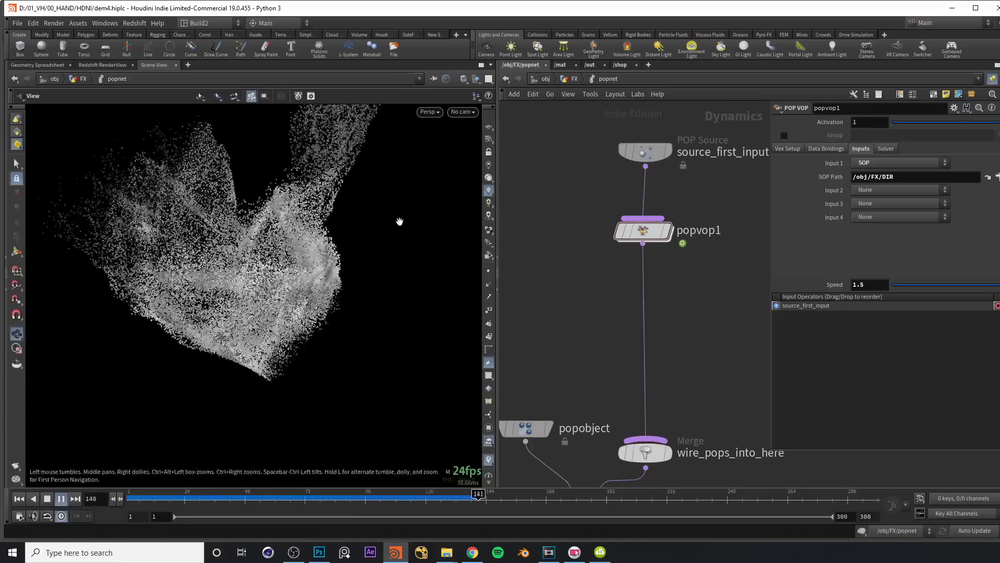
pyautogui.hotkey('ctrl', 'Up')
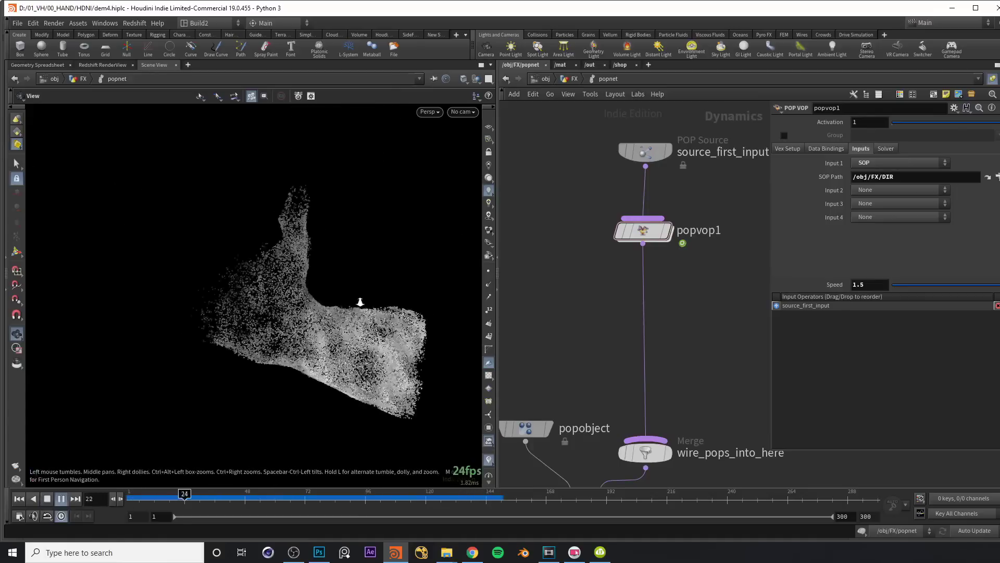
pyautogui.press('Up')
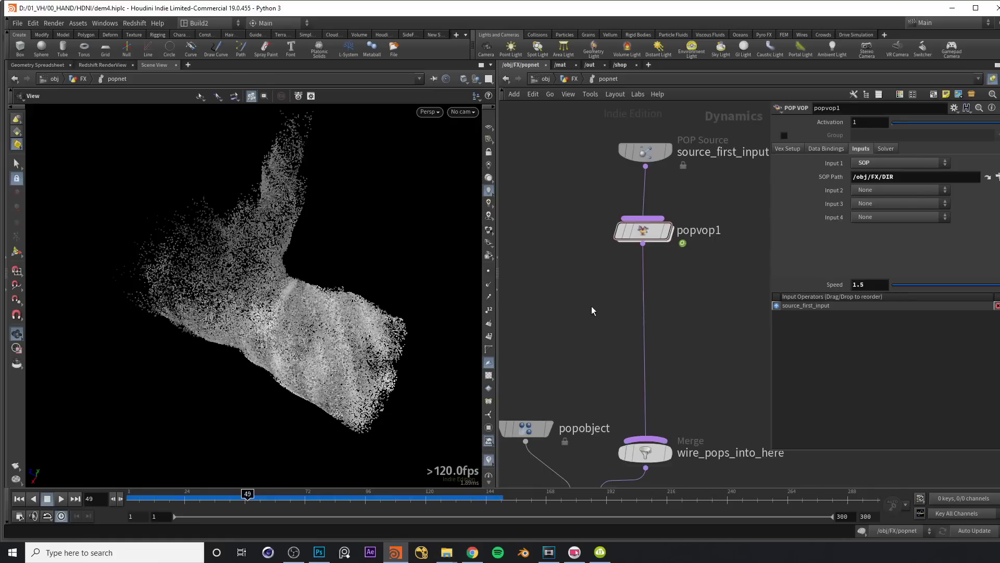
# Step: Go up to the FX network and display the set_DIR node with the Dir visualizer to examine the hand's direction vectors
pyautogui.press('u')
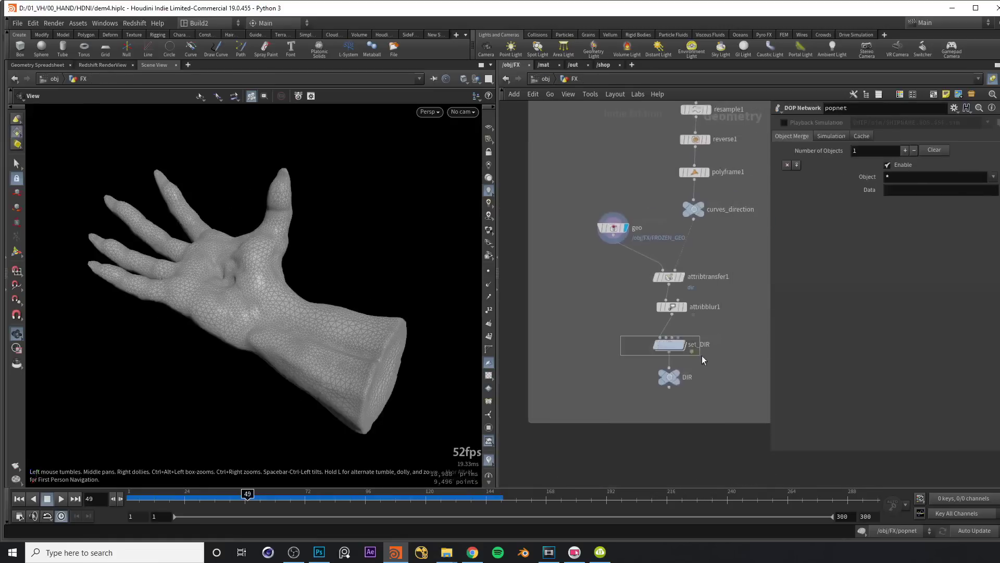
pyautogui.moveTo(699, 355); pyautogui.dragTo(699, 355)
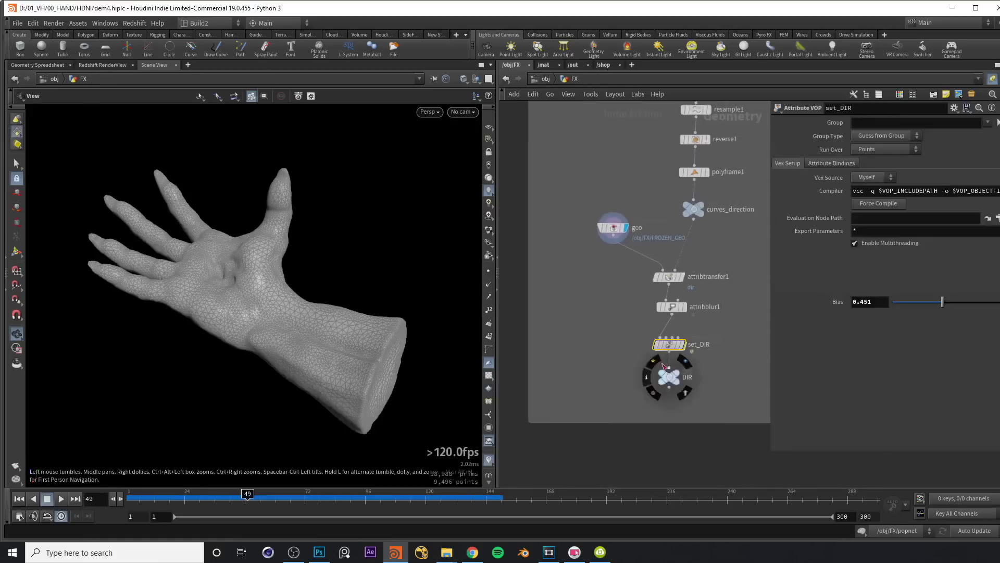
pyautogui.moveTo(333, 306); pyautogui.dragTo(453, 389)
pyautogui.click(489, 460)
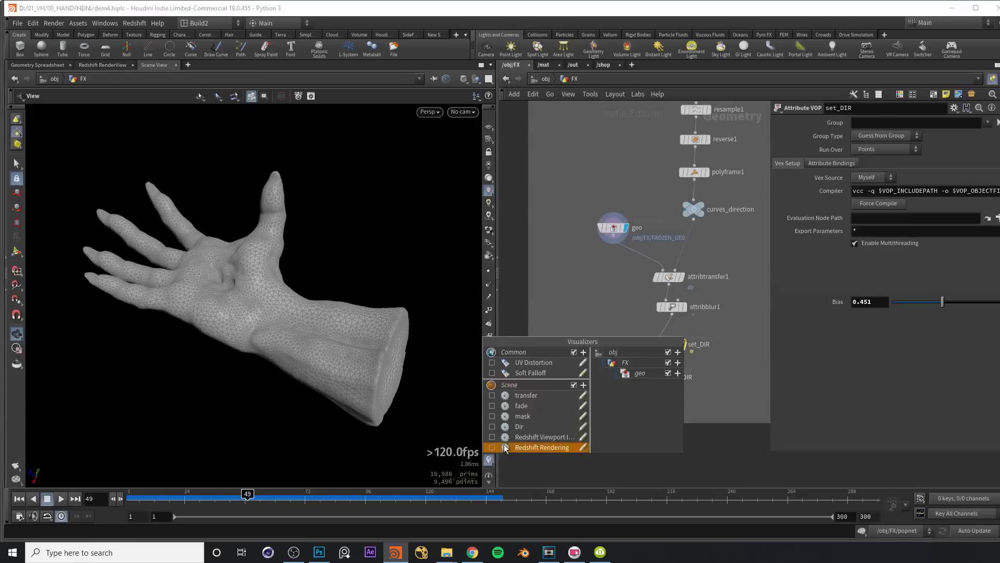
pyautogui.moveTo(259, 297); pyautogui.dragTo(508, 442)
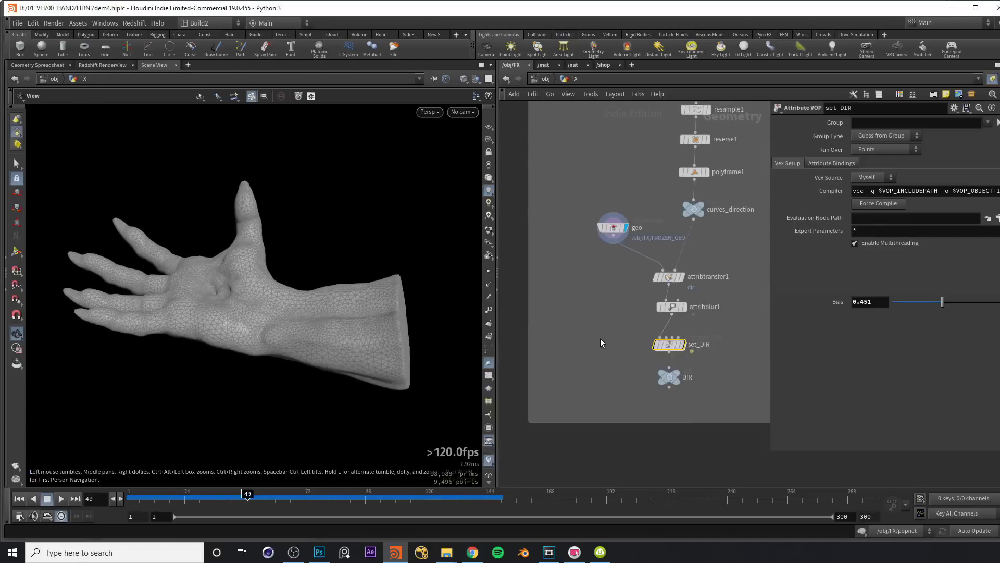
pyautogui.press('r')
pyautogui.moveTo(313, 292); pyautogui.dragTo(246, 305)
pyautogui.moveTo(302, 264); pyautogui.dragTo(305, 328)
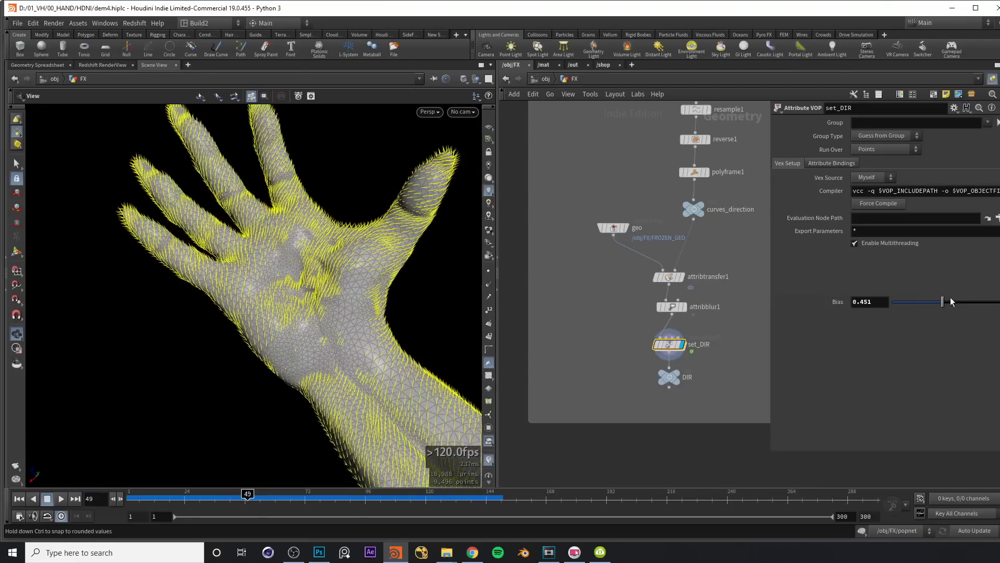
# Step: Set the set_DIR node's Bias to 0.5
pyautogui.moveTo(943, 304); pyautogui.dragTo(951, 304)
pyautogui.click(878, 306)
pyautogui.press('BackSpace')
pyautogui.press('Return')
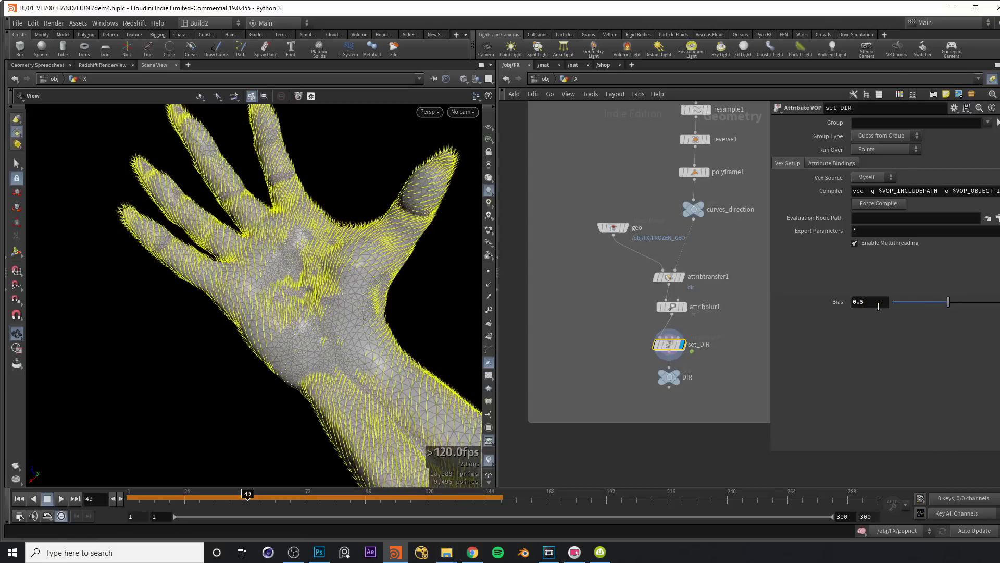
pyautogui.press('Return')
# Step: Rewind to the first frame, display the popnet node again and play the updated particle simulation
pyautogui.moveTo(580, 362); pyautogui.dragTo(645, 405, button='middle')
pyautogui.scroll(-1, 645, 404)
pyautogui.moveTo(546, 240); pyautogui.dragTo(688, 301, button='middle')
pyautogui.scroll(-1, 688, 301)
pyautogui.hotkey('ctrl', 'Up')
pyautogui.click(625, 363)
pyautogui.click(634, 363)
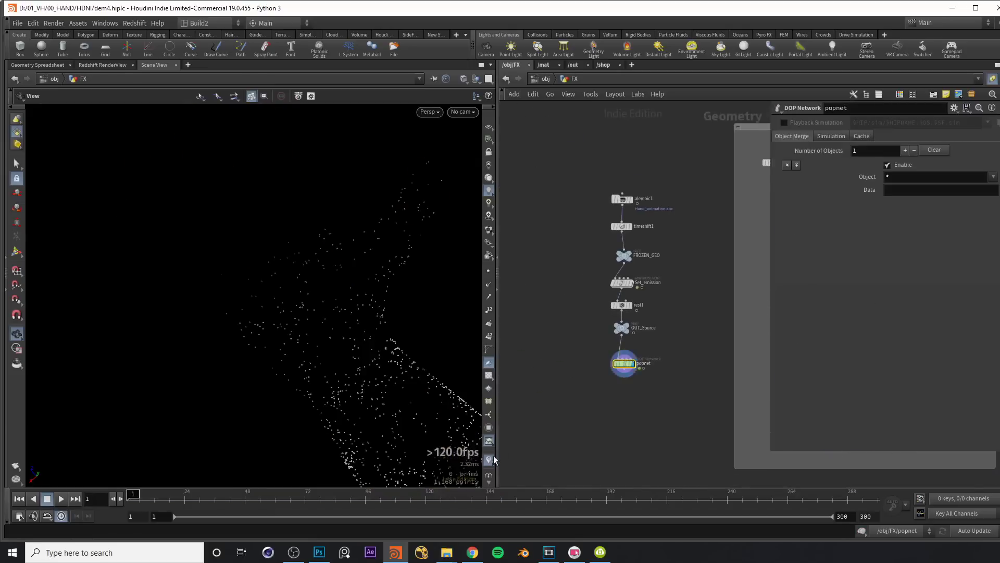
pyautogui.press('Up')
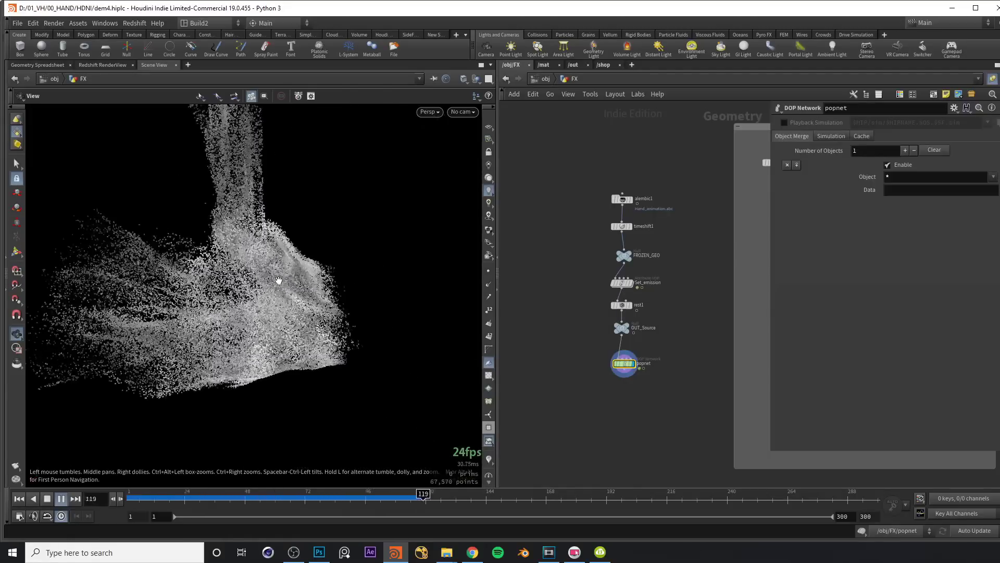
pyautogui.press('Down')
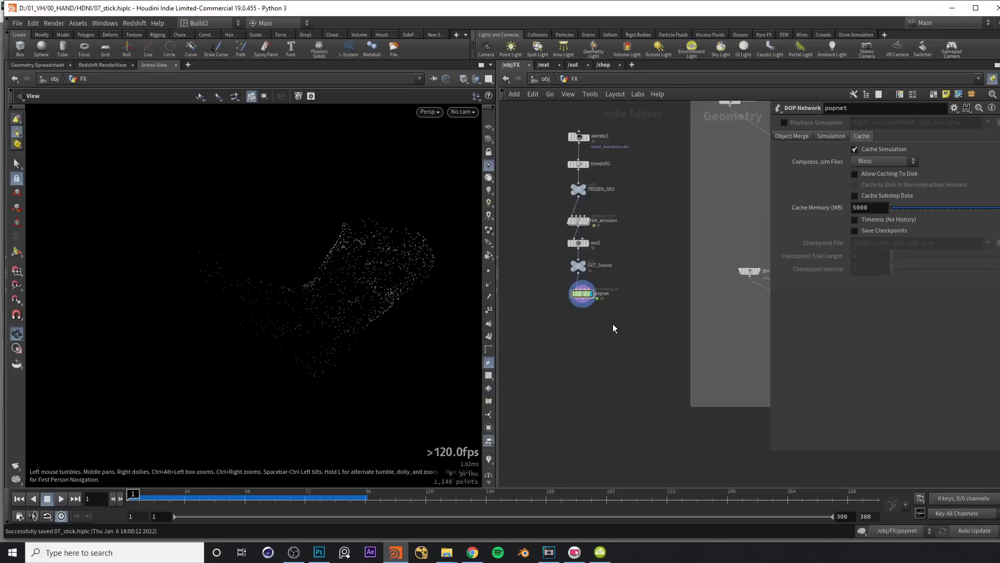
# Step: Scrub the timeline and return to frame 1 to examine how the particles drift off the hand
pyautogui.moveTo(364, 285)
pyautogui.mouseDown()
pyautogui.moveTo(358, 273)
pyautogui.moveTo(393, 272)
pyautogui.moveTo(375, 290)
pyautogui.moveTo(361, 284)
pyautogui.mouseUp()
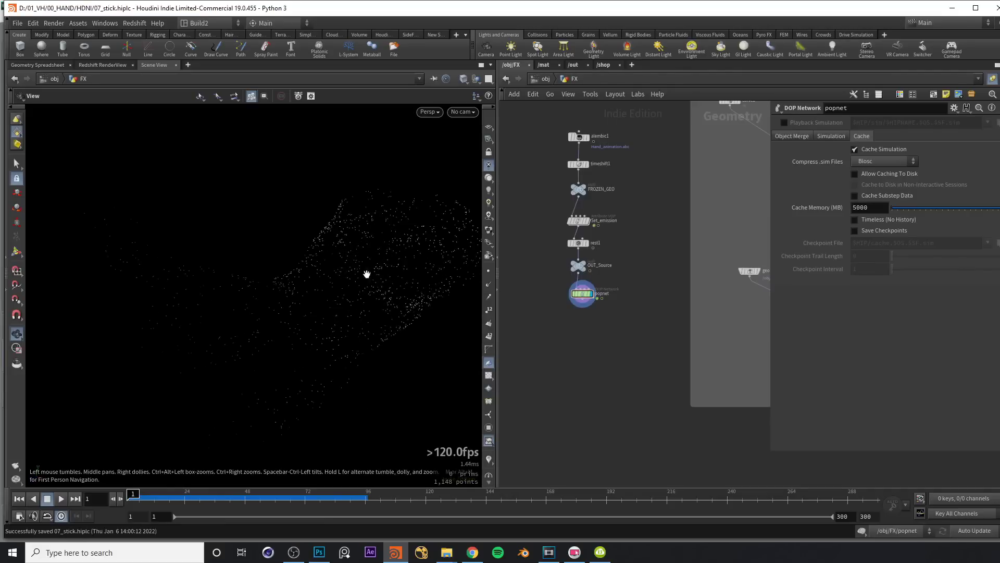
pyautogui.moveTo(134, 501); pyautogui.dragTo(303, 315)
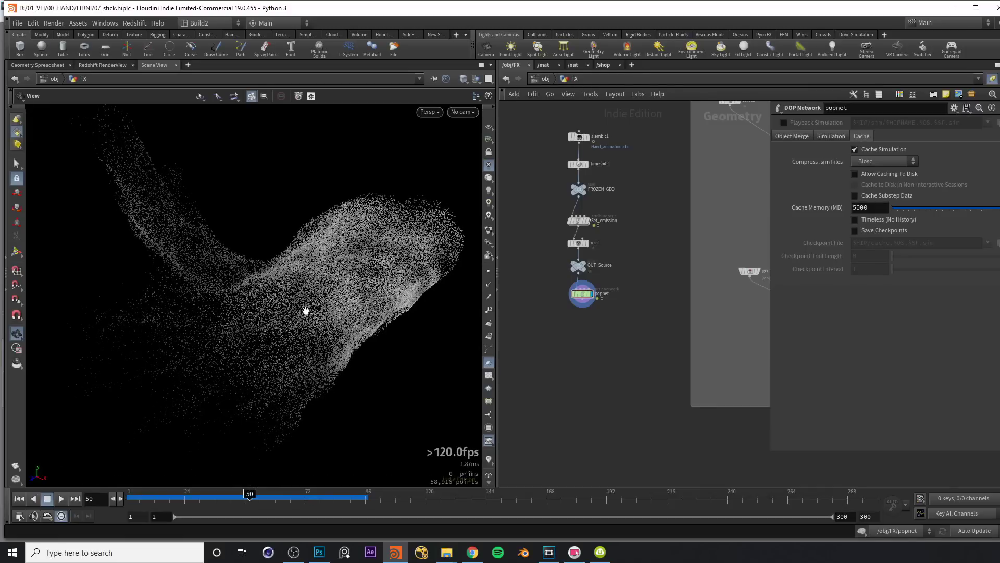
pyautogui.moveTo(172, 497); pyautogui.dragTo(133, 499)
pyautogui.moveTo(293, 297); pyautogui.dragTo(308, 274)
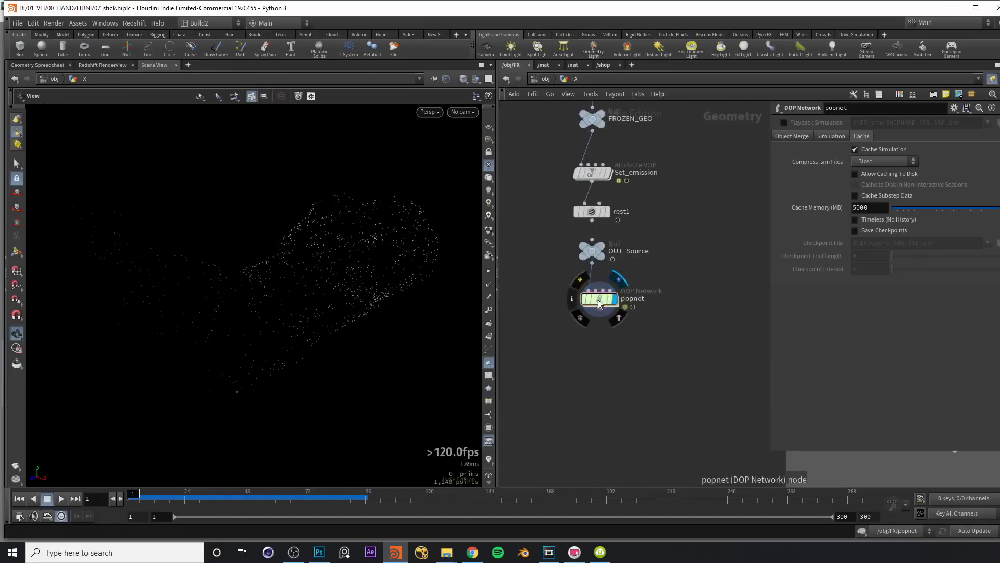
# Step: Enter popnet, move source_first_input and initial_movement up together to make room below them, and scrub the simulation to frame 26
pyautogui.doubleClick(598, 299)
pyautogui.moveTo(681, 383); pyautogui.dragTo(569, 224)
pyautogui.moveTo(634, 281); pyautogui.dragTo(642, 230)
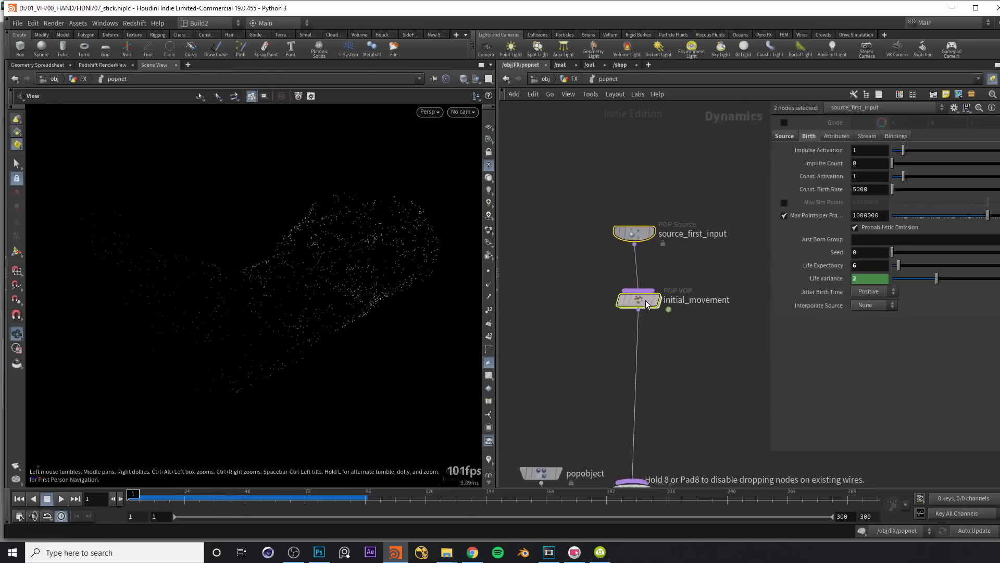
pyautogui.moveTo(283, 345); pyautogui.dragTo(292, 348)
pyautogui.moveTo(132, 499); pyautogui.dragTo(190, 499)
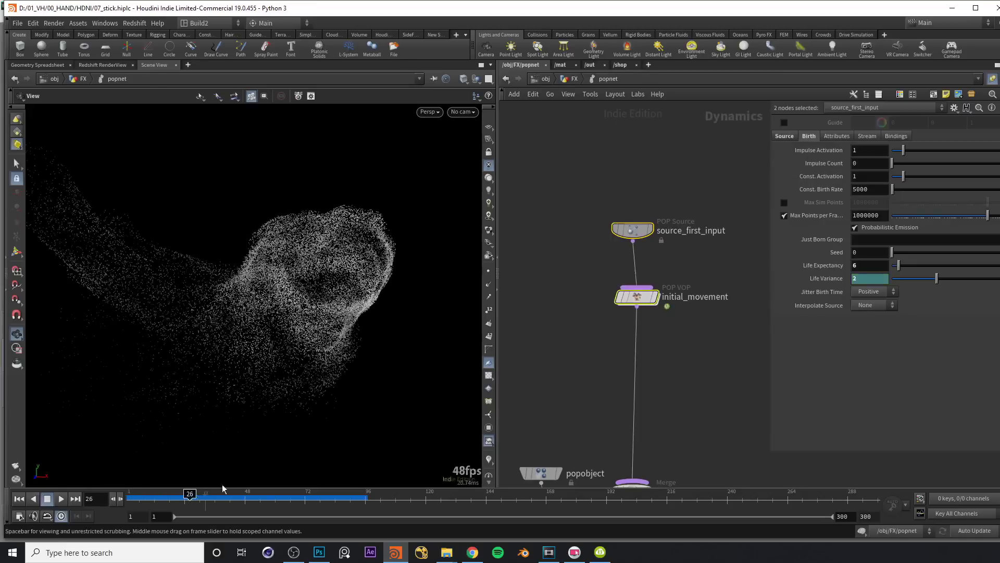
# Step: Insert a POP Wrangle between initial_movement and wire_pops_into_here, and rewind the simulation to frame 1
pyautogui.click(635, 359)
pyautogui.press('Tab')
pyautogui.write('p wr')
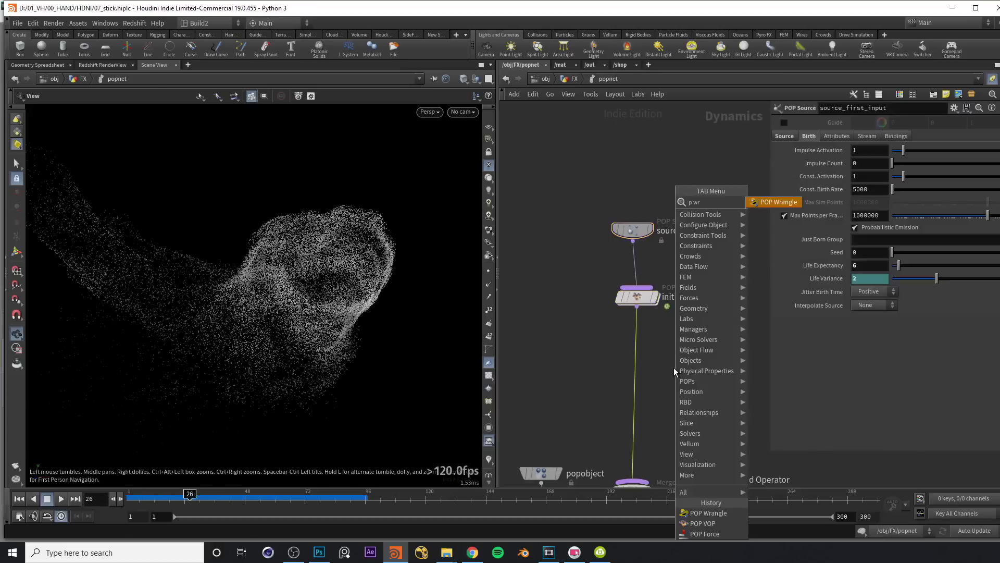
pyautogui.press('Return')
pyautogui.click(636, 347)
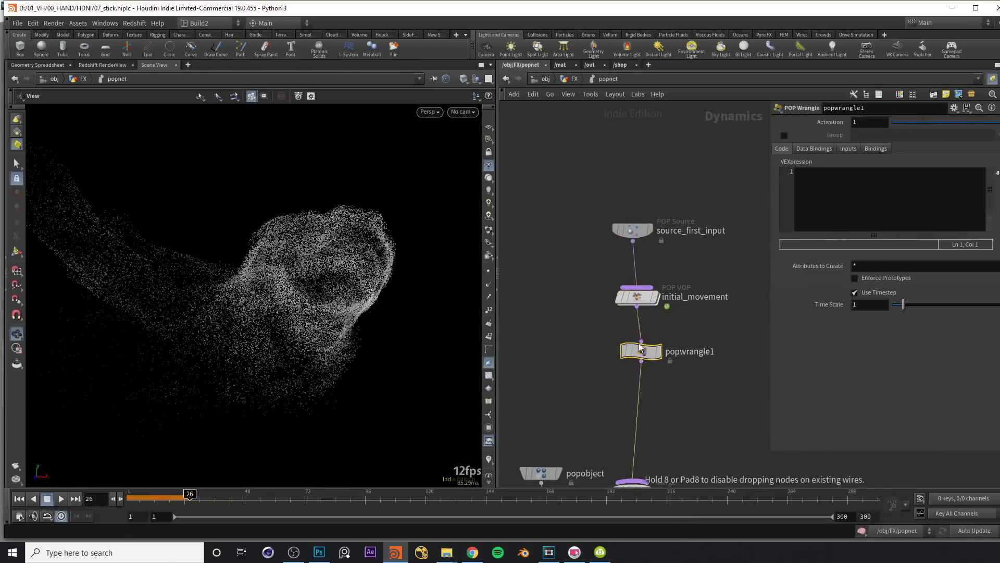
pyautogui.moveTo(543, 295); pyautogui.dragTo(557, 261, button='middle')
pyautogui.hotkey('ctrl', 'Left')
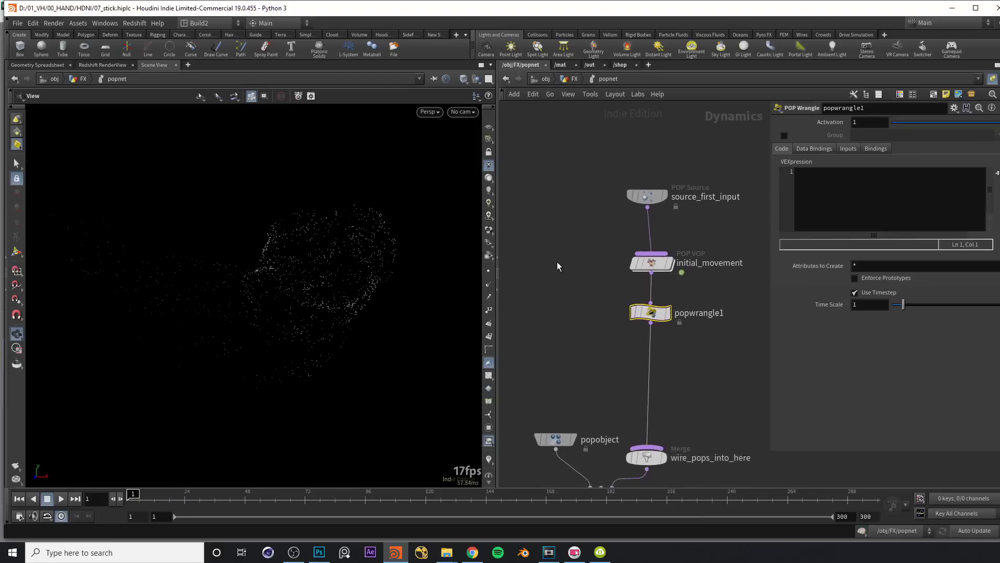
# Step: Go up to the FX network, display the geo Object Merge node wire-over-shaded and copy the node
pyautogui.press('u')
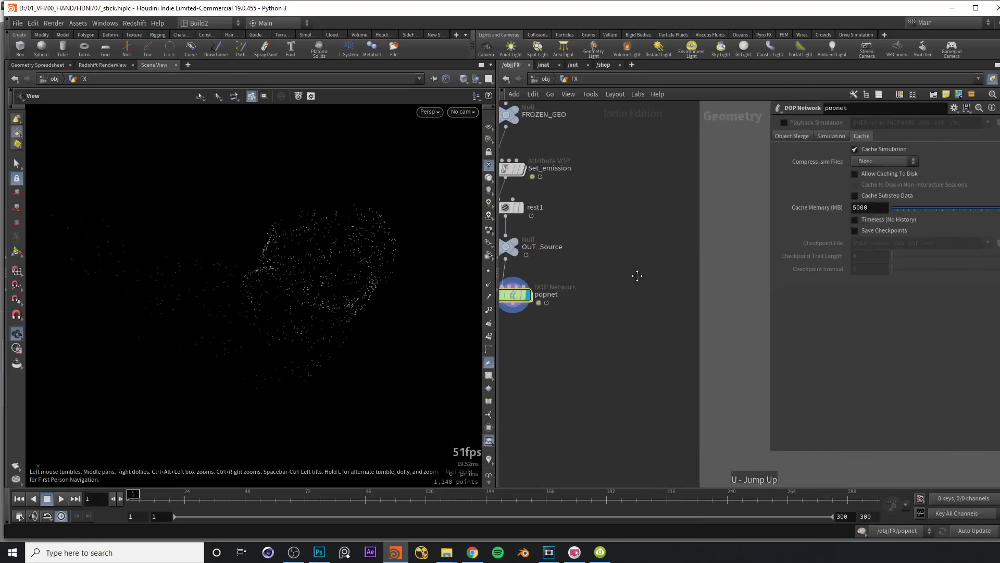
pyautogui.moveTo(737, 319); pyautogui.dragTo(620, 354, button='middle')
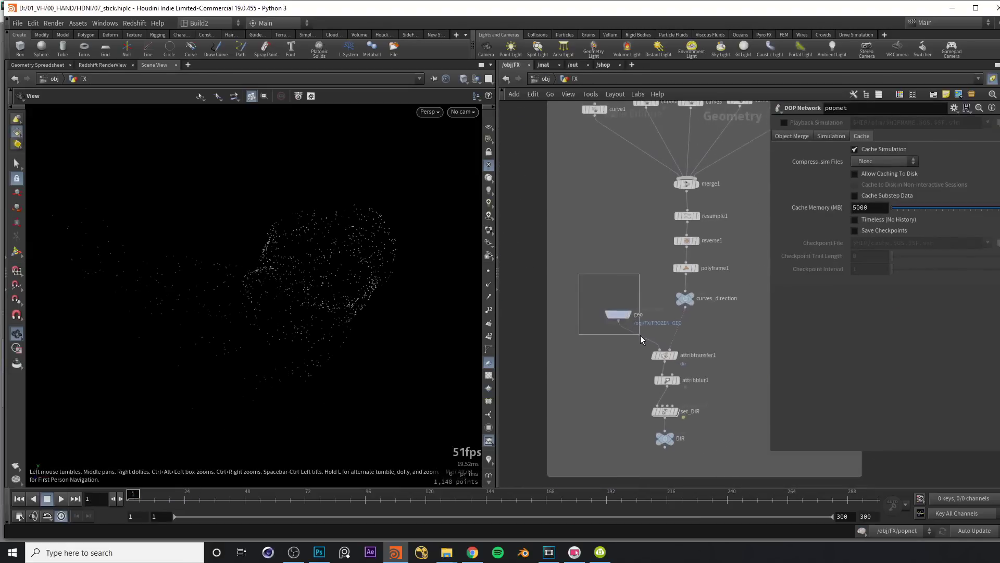
pyautogui.moveTo(640, 339); pyautogui.dragTo(639, 337)
pyautogui.click(629, 314)
pyautogui.moveTo(261, 279); pyautogui.dragTo(314, 272)
pyautogui.hotkey('shift', 'w')
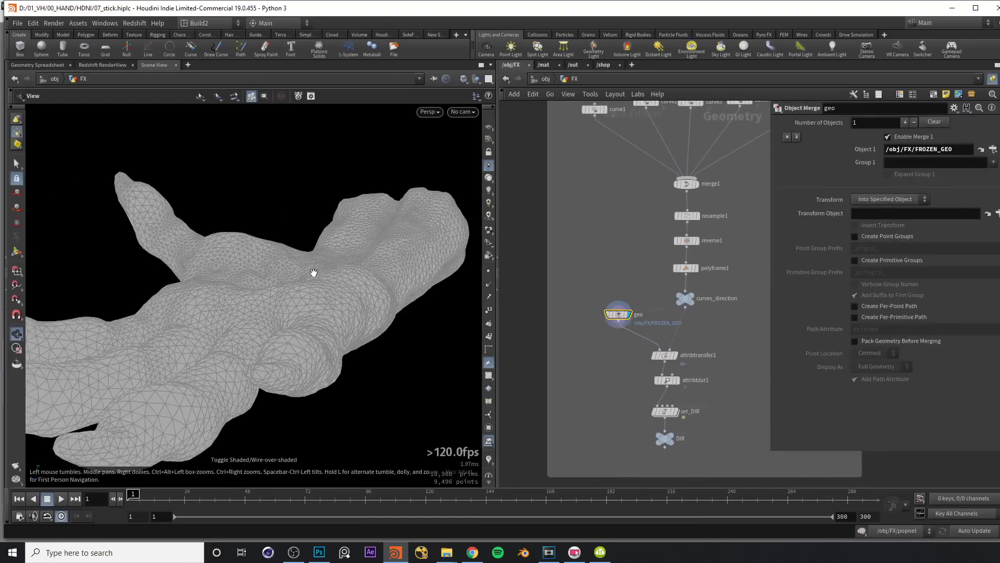
pyautogui.hotkey('ctrl', 'c')
# Step: Re-enter popnet and set popwrangle1's Input 1 to SOP, pasting /obj/FX/geo as its SOP path
pyautogui.moveTo(574, 338); pyautogui.dragTo(620, 311, button='middle')
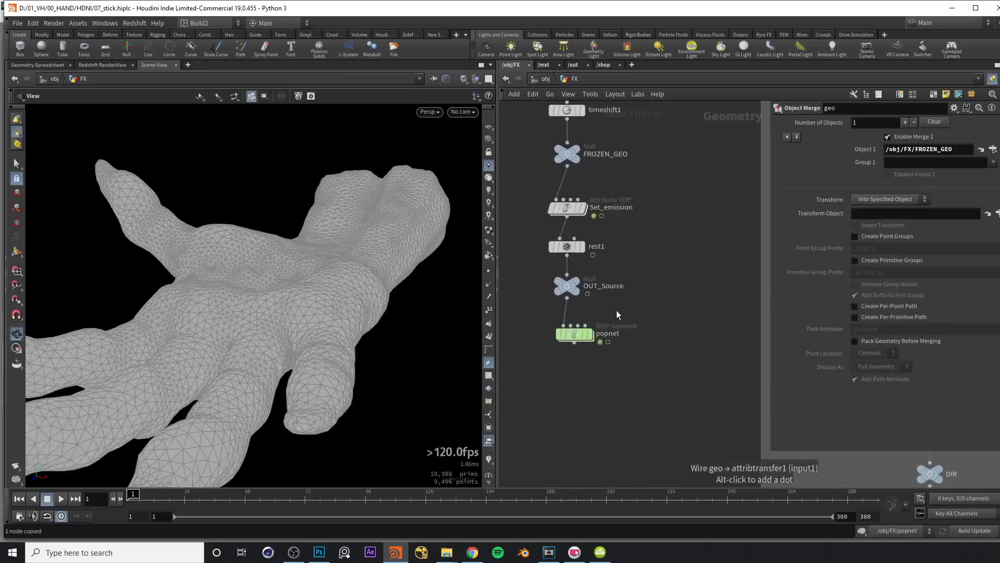
pyautogui.doubleClick(575, 334)
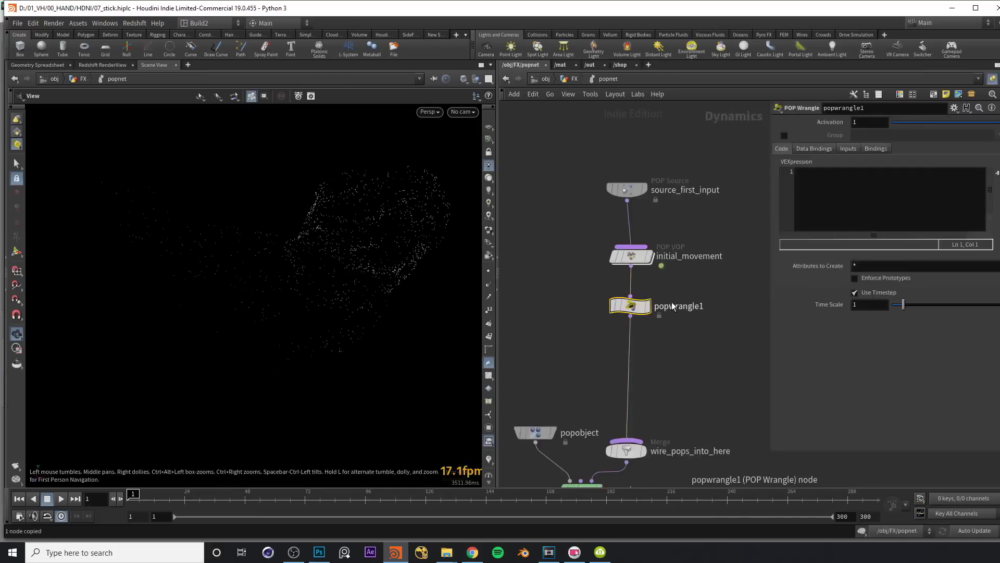
pyautogui.click(850, 148)
pyautogui.click(867, 164)
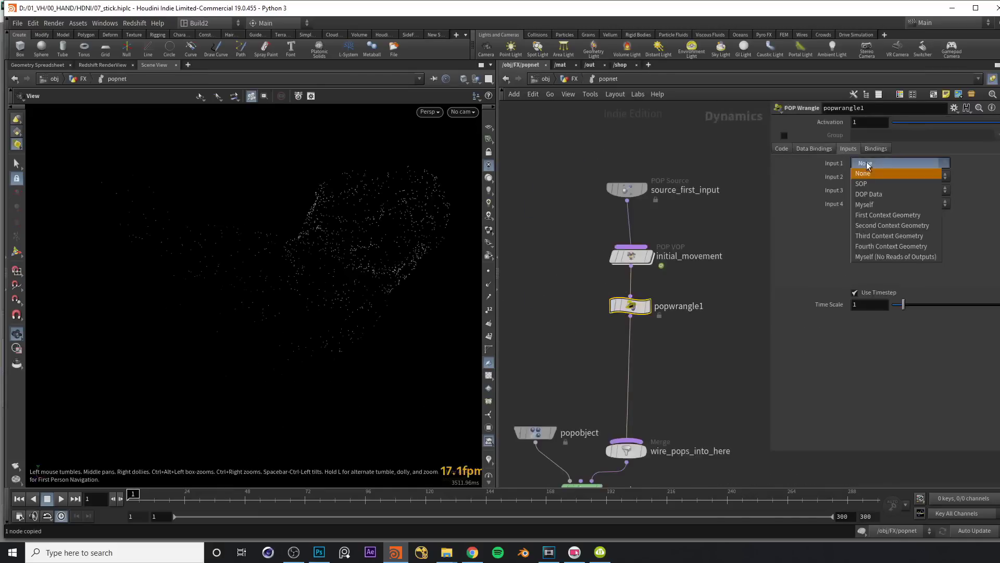
pyautogui.click(869, 176)
pyautogui.click(872, 176)
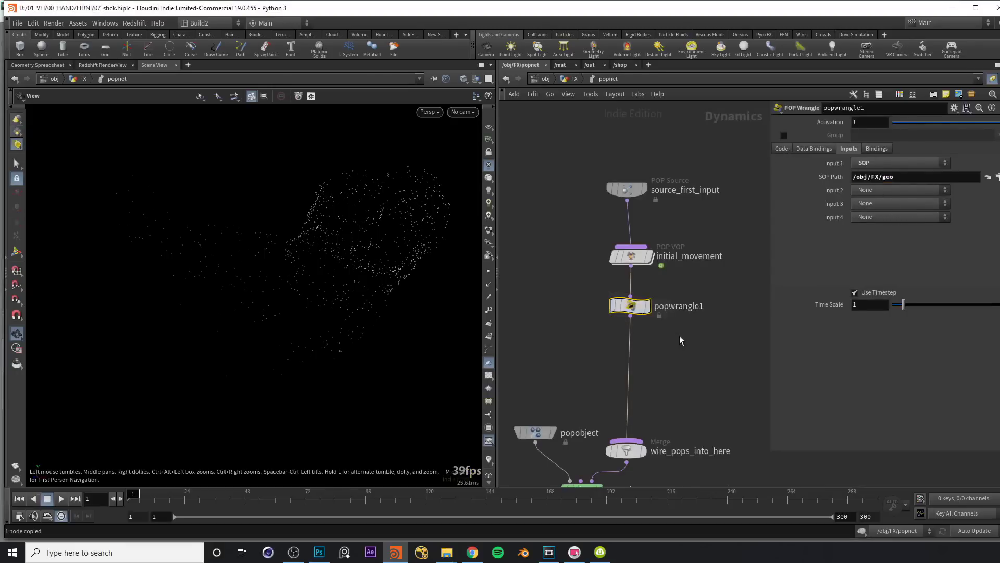
# Step: Write @P = minpos(0, @P); as popwrangle1's VEXpression
pyautogui.click(781, 149)
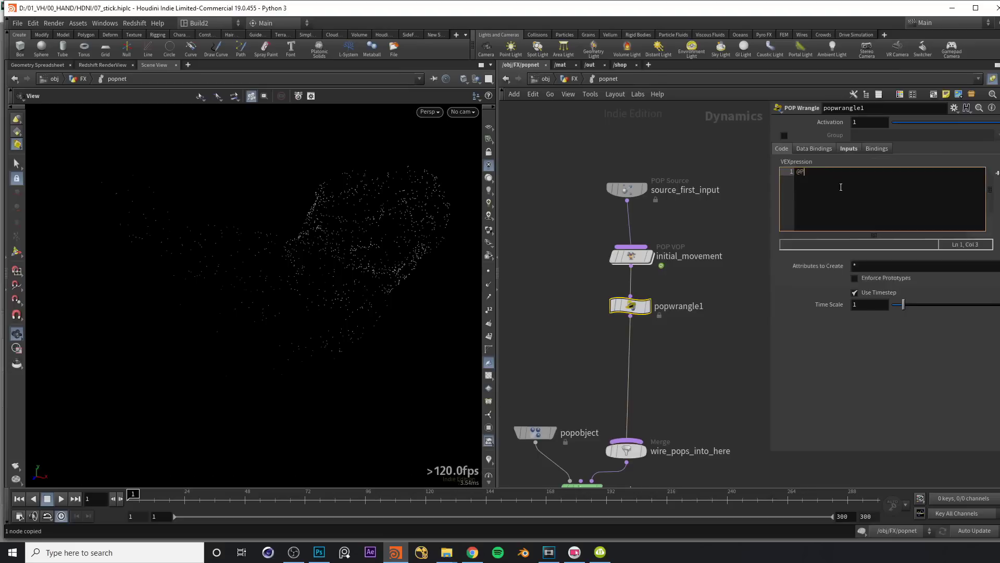
pyautogui.write('@P = minpos()')
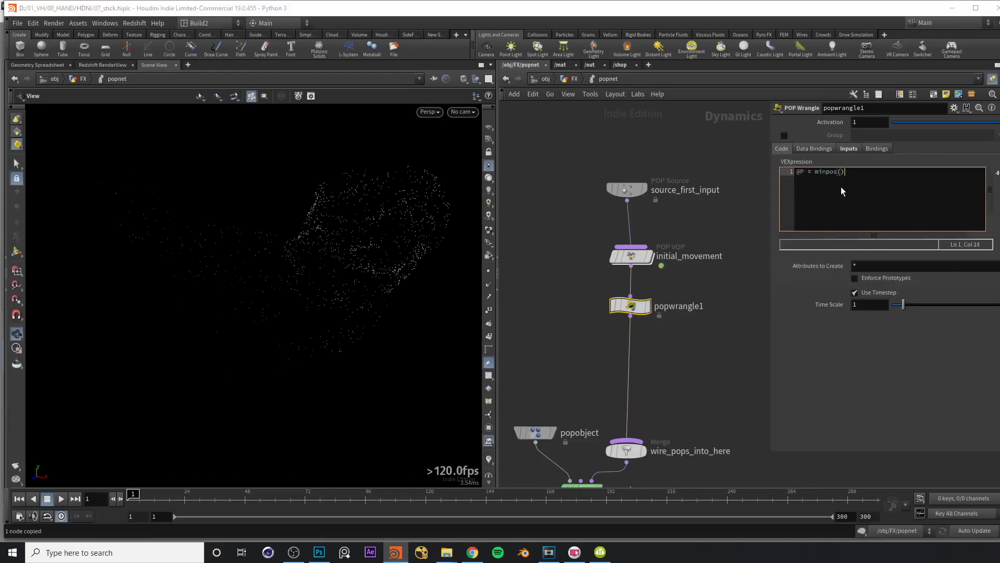
pyautogui.write('0, @P);')
# Step: Consult the help page of the minpos VEX function, and close it to return to popwrangle1
pyautogui.click(835, 173)
pyautogui.press('F1')
pyautogui.moveTo(213, 195); pyautogui.dragTo(273, 151)
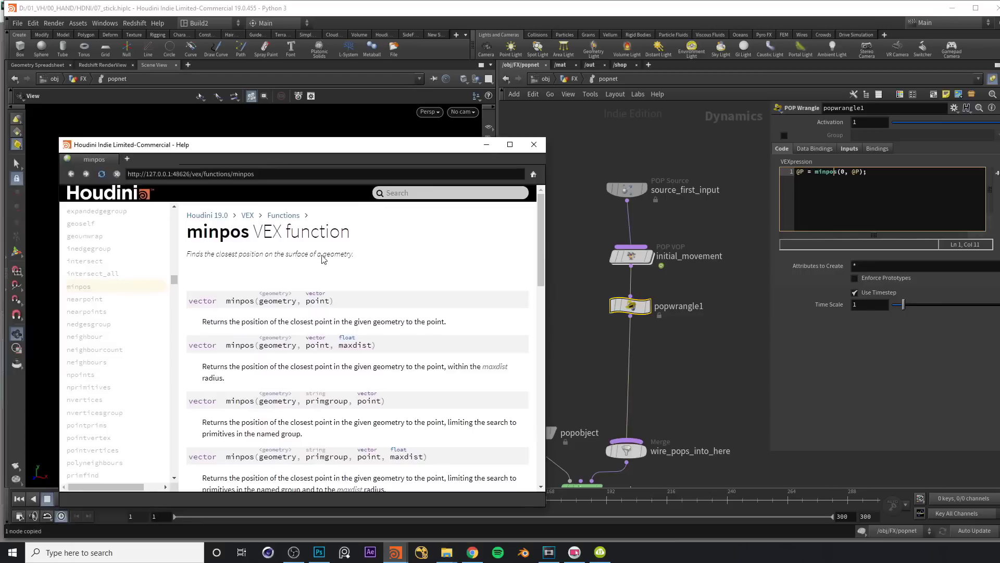
pyautogui.moveTo(366, 154); pyautogui.dragTo(726, 138)
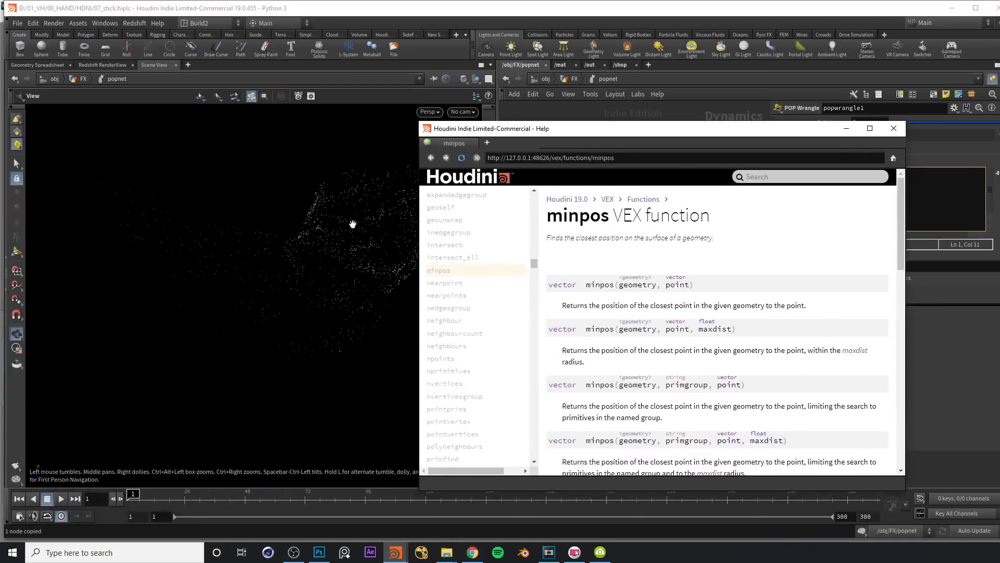
pyautogui.moveTo(574, 137); pyautogui.dragTo(308, 147)
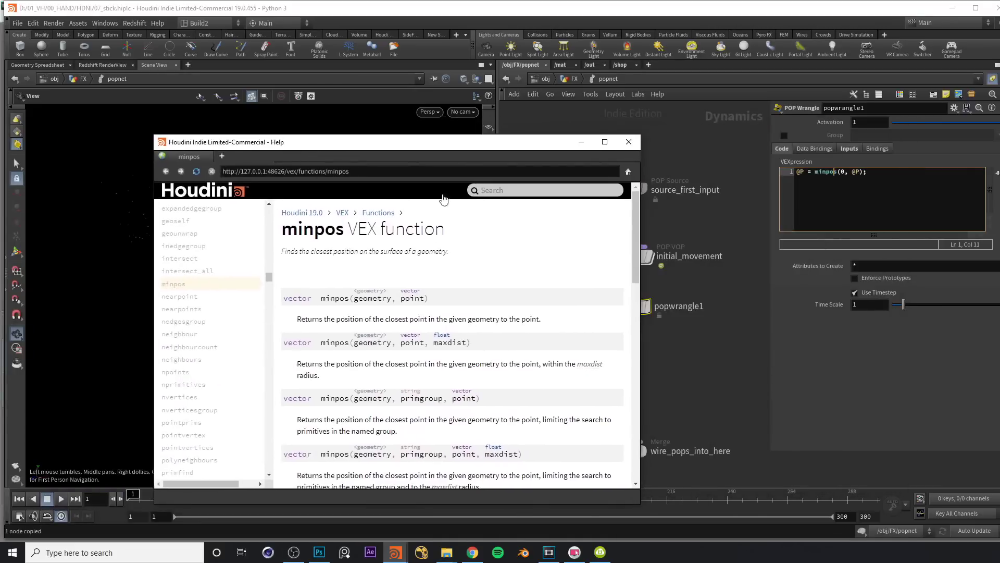
pyautogui.click(625, 139)
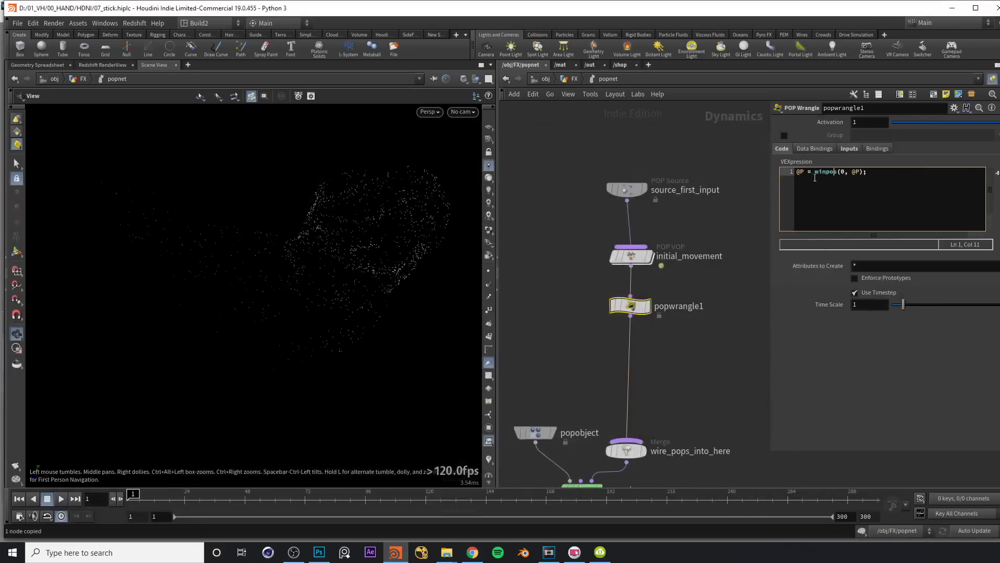
pyautogui.click(857, 368)
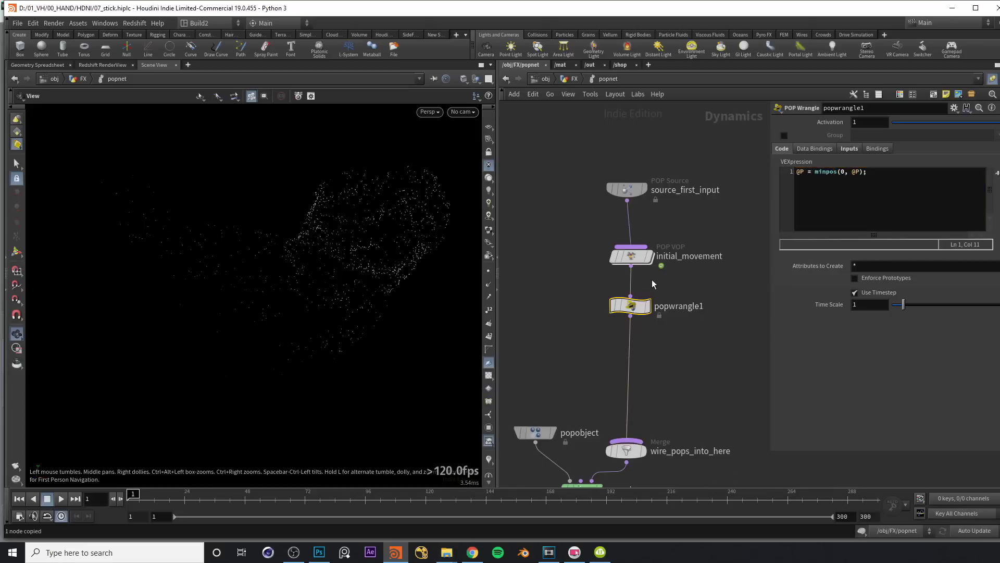
# Step: Play the simulation and scrub back to frame 76 to check how the particles follow the hand's surface
pyautogui.moveTo(374, 230); pyautogui.dragTo(363, 226)
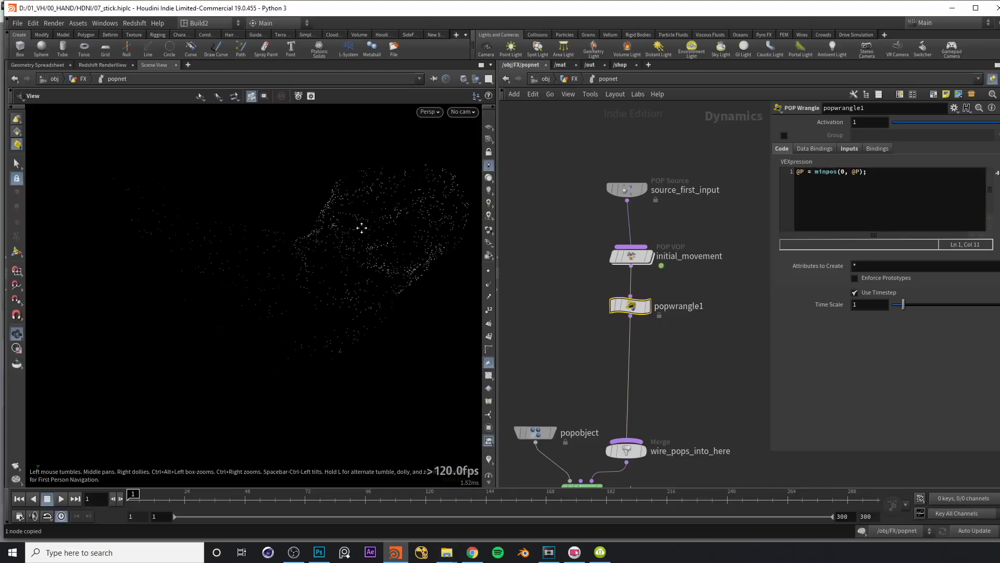
pyautogui.press('Up')
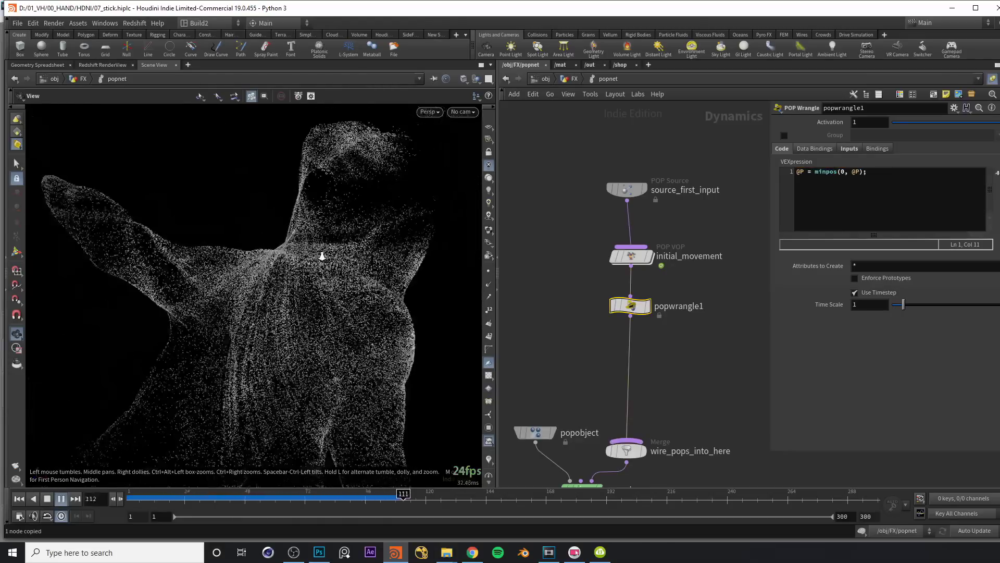
pyautogui.press('Up')
pyautogui.press('Down')
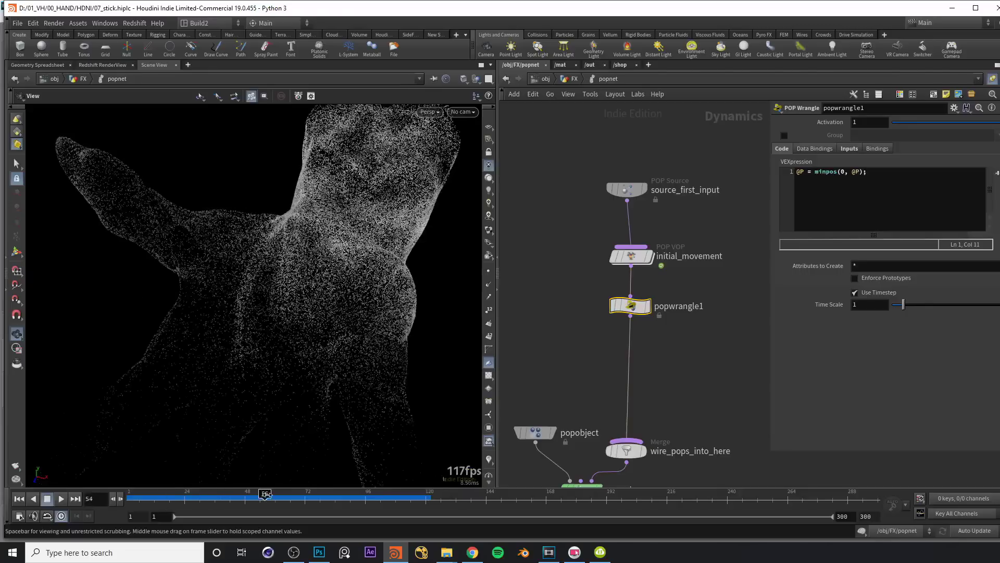
pyautogui.moveTo(333, 255); pyautogui.dragTo(316, 275)
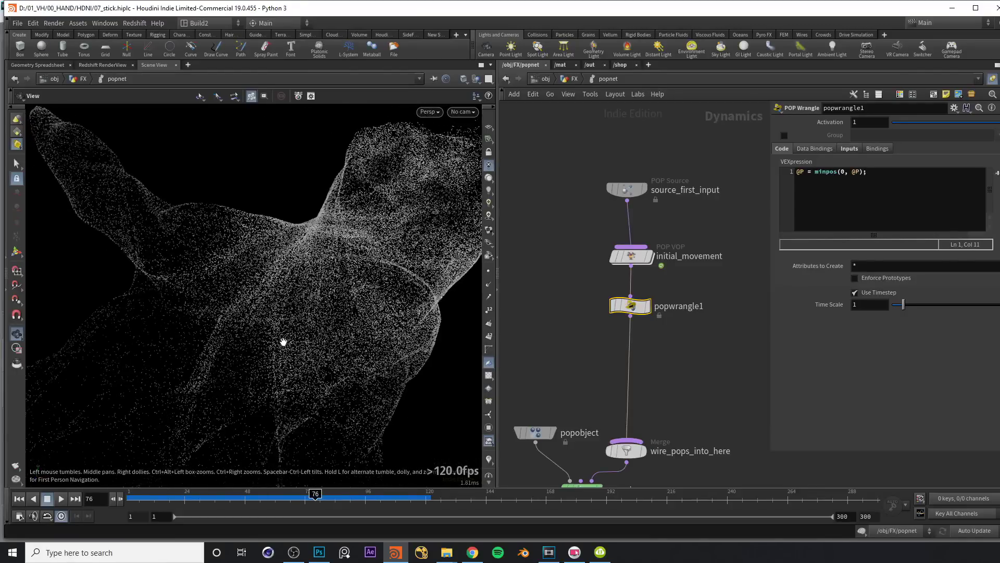
# Step: Set source_first_input's constant birth rate to 50000, and replay the simulation from frame 1 to frame 55
pyautogui.click(627, 189)
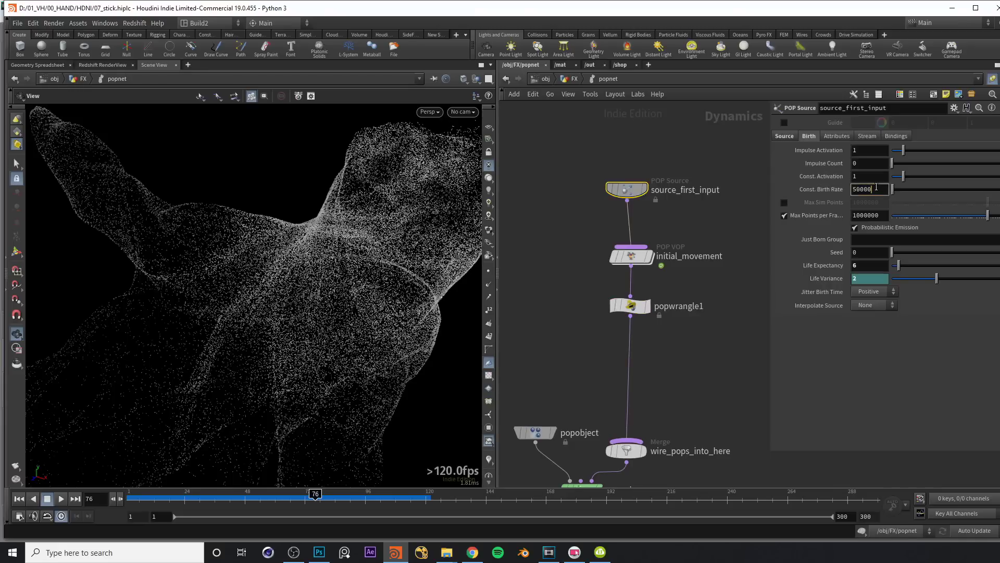
pyautogui.press('Return')
pyautogui.hotkey('ctrl', 'Up')
pyautogui.press('Up')
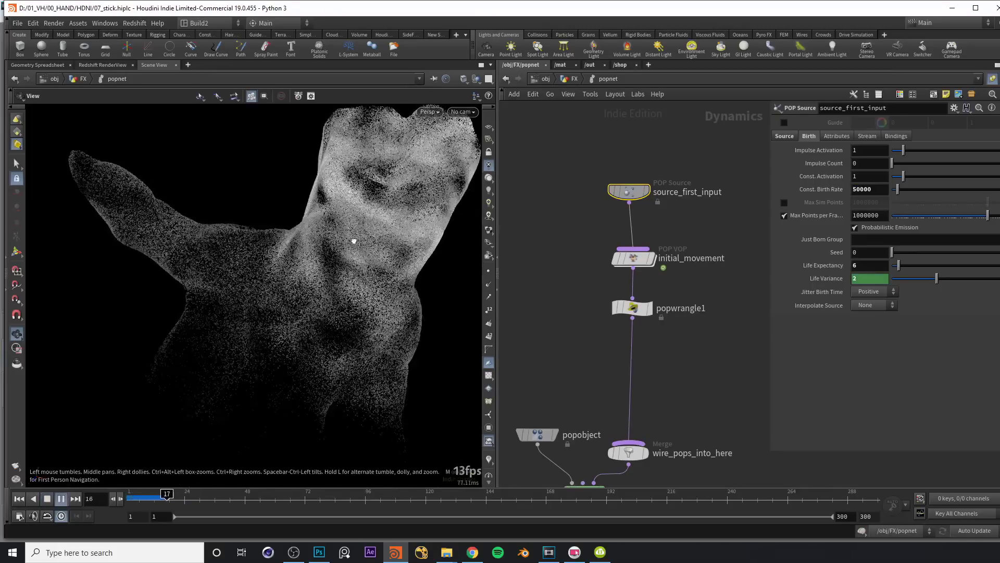
pyautogui.moveTo(424, 178); pyautogui.dragTo(339, 209)
pyautogui.press('Up')
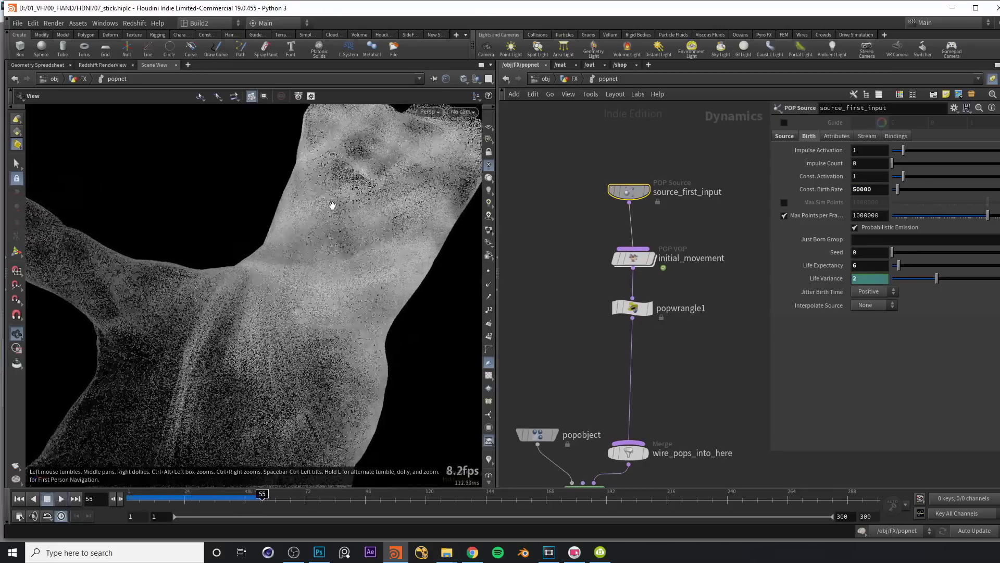
pyautogui.moveTo(339, 208); pyautogui.dragTo(471, 166, button='right')
pyautogui.moveTo(471, 165); pyautogui.dragTo(382, 217)
# Step: Raise source_first_input's constant birth rate to 500000, and simulate from frame 1 to frame 11 to inspect the denser particles
pyautogui.hotkey('ctrl', 'Up')
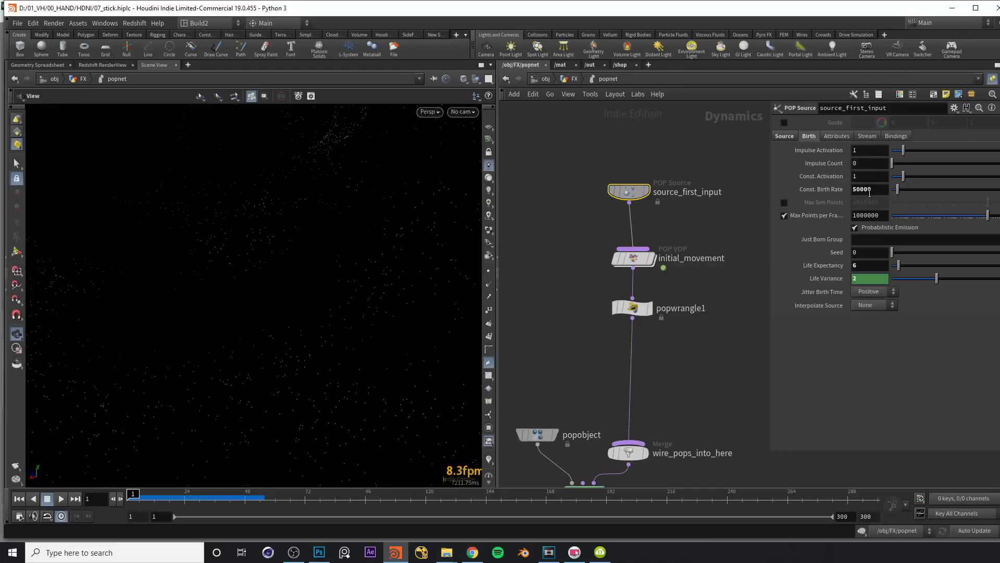
pyautogui.moveTo(337, 220); pyautogui.dragTo(264, 280)
pyautogui.press('Up')
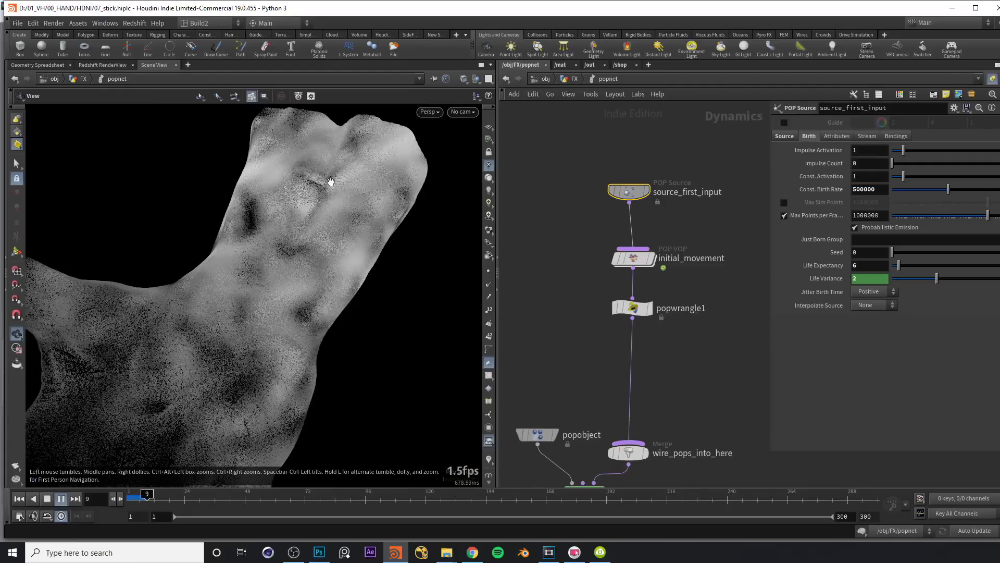
pyautogui.press('Up')
pyautogui.scroll(10, 408, 165)
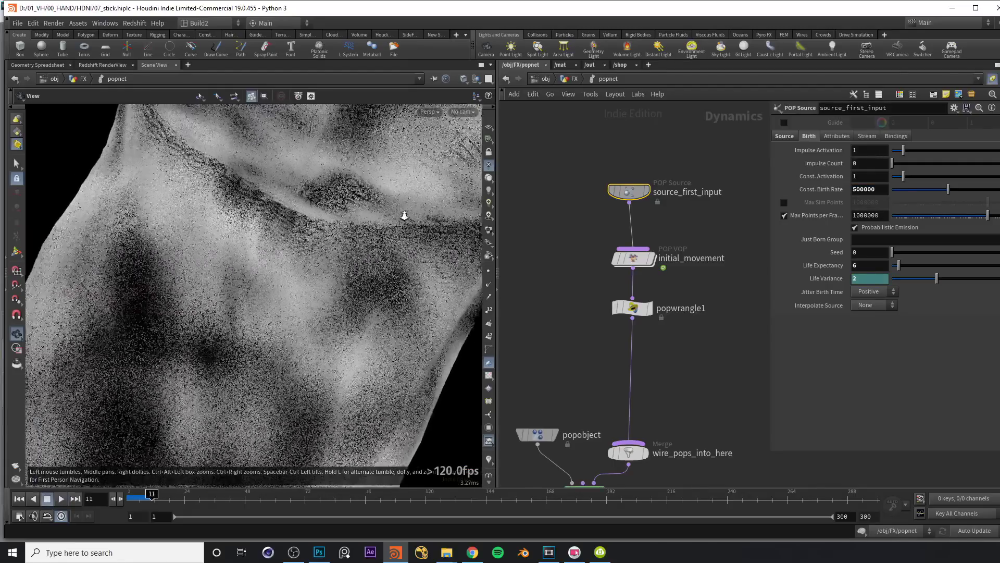
pyautogui.moveTo(405, 215); pyautogui.dragTo(301, 212)
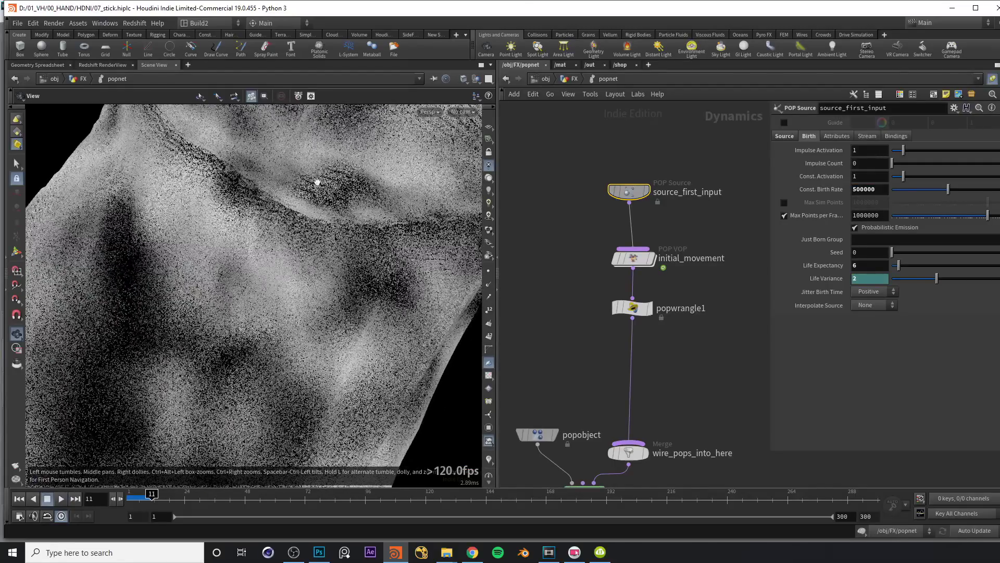
pyautogui.moveTo(336, 178); pyautogui.dragTo(385, 255)
# Step: Select popwrangle1 and examine the particle distribution over the hand and wrist from several angles
pyautogui.moveTo(595, 288); pyautogui.dragTo(715, 346)
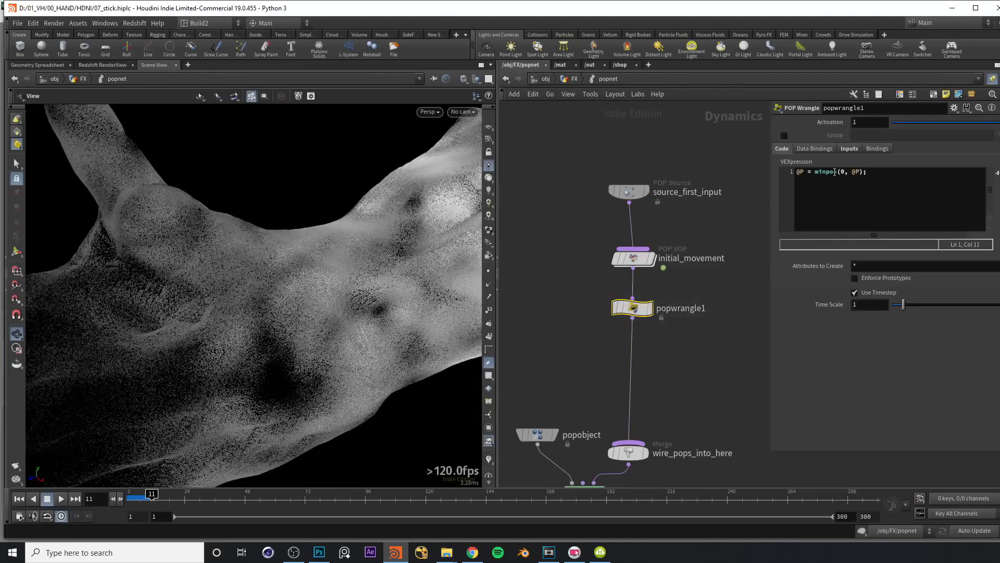
pyautogui.moveTo(284, 284); pyautogui.dragTo(388, 254)
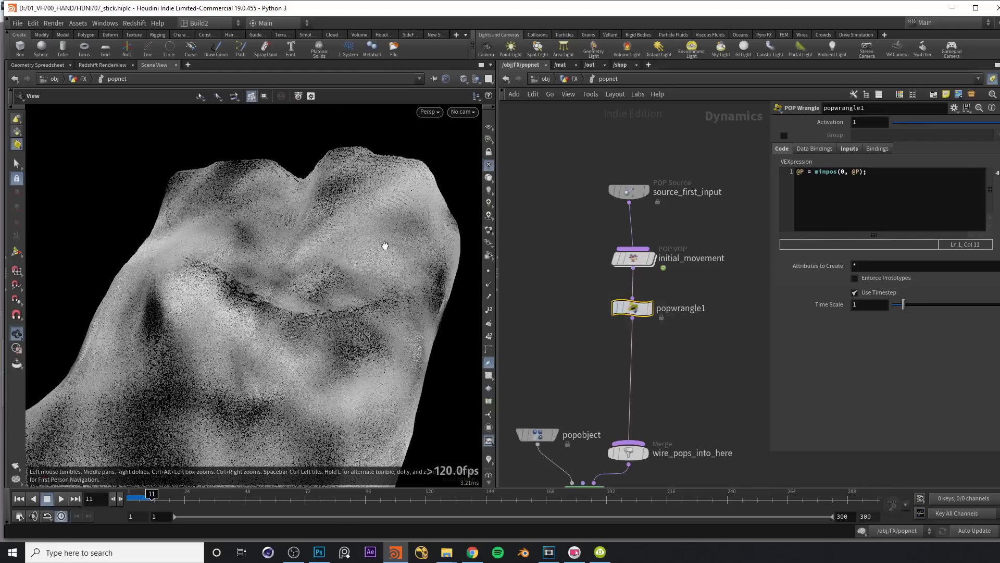
pyautogui.moveTo(338, 244); pyautogui.dragTo(325, 269)
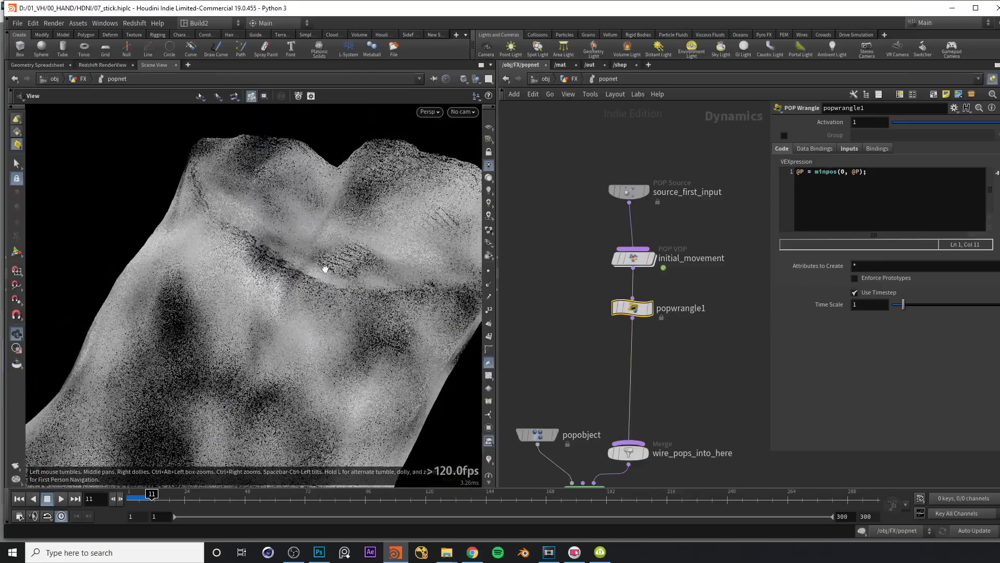
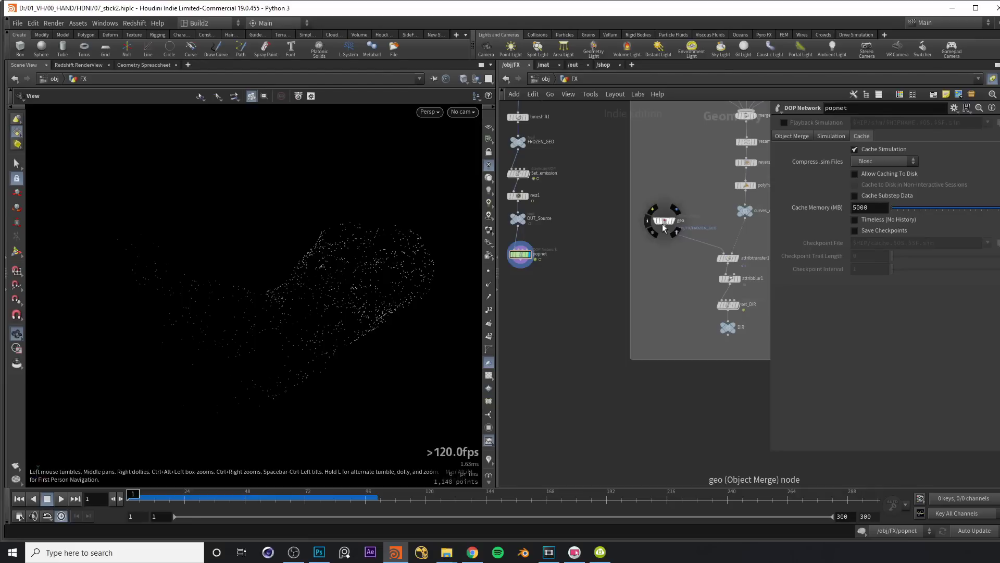
# Step: Display the geo Object Merge node in the FX network, and paste a copy of it beside popnet
pyautogui.scroll(3, 641, 245)
pyautogui.moveTo(632, 183); pyautogui.dragTo(711, 218)
pyautogui.scroll(-3, 636, 249)
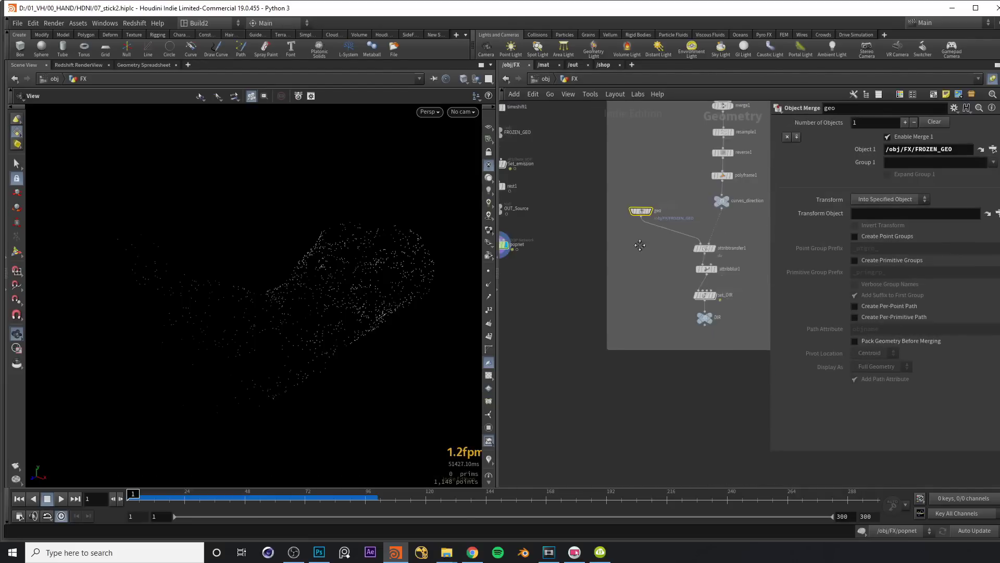
pyautogui.scroll(2, 636, 245)
pyautogui.moveTo(299, 283); pyautogui.dragTo(462, 200)
pyautogui.hotkey('ctrl', 'c')
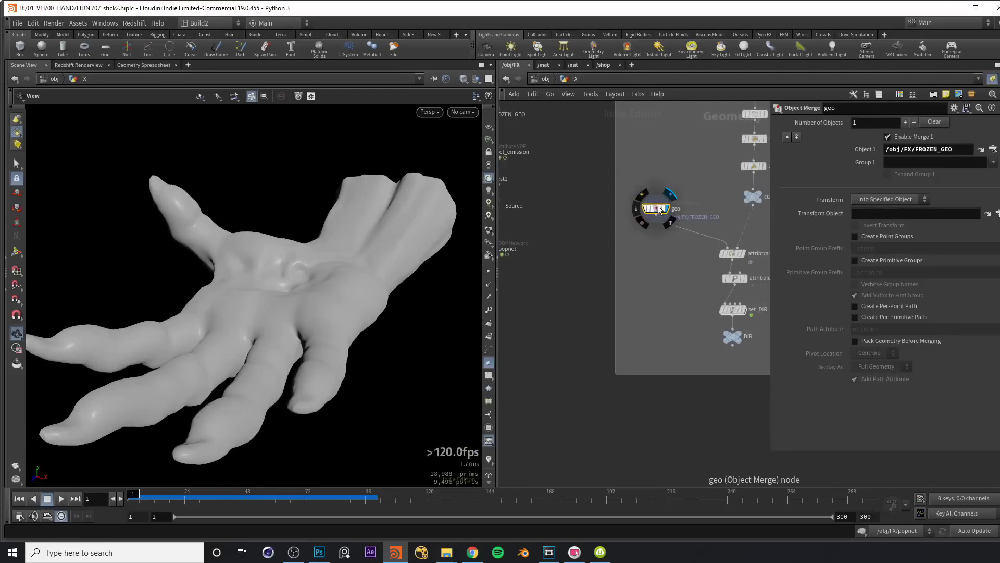
pyautogui.scroll(-3, 616, 283)
pyautogui.hotkey('ctrl', 'v')
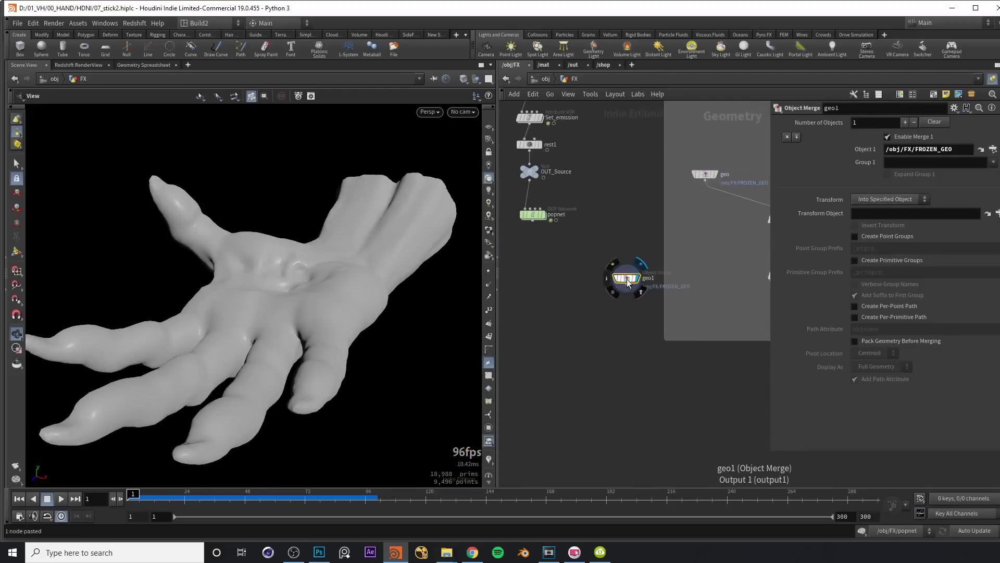
# Step: Move the direction network box away from the popnet chain, and place geo1 in the free space between them
pyautogui.scroll(-3, 640, 294)
pyautogui.moveTo(640, 295); pyautogui.dragTo(604, 312, button='middle')
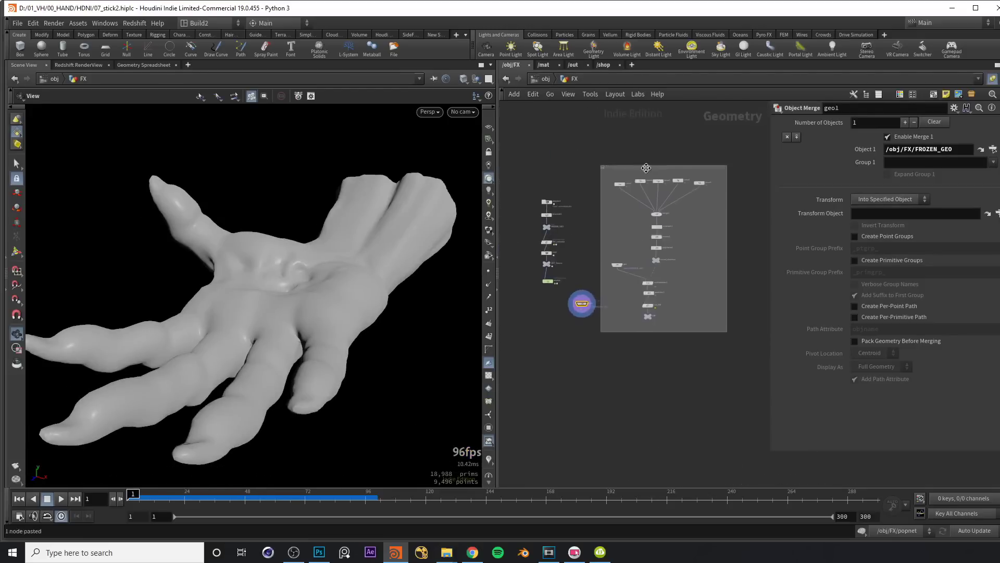
pyautogui.moveTo(645, 168); pyautogui.dragTo(698, 179)
pyautogui.moveTo(581, 302); pyautogui.dragTo(603, 257)
pyautogui.scroll(5, 587, 286)
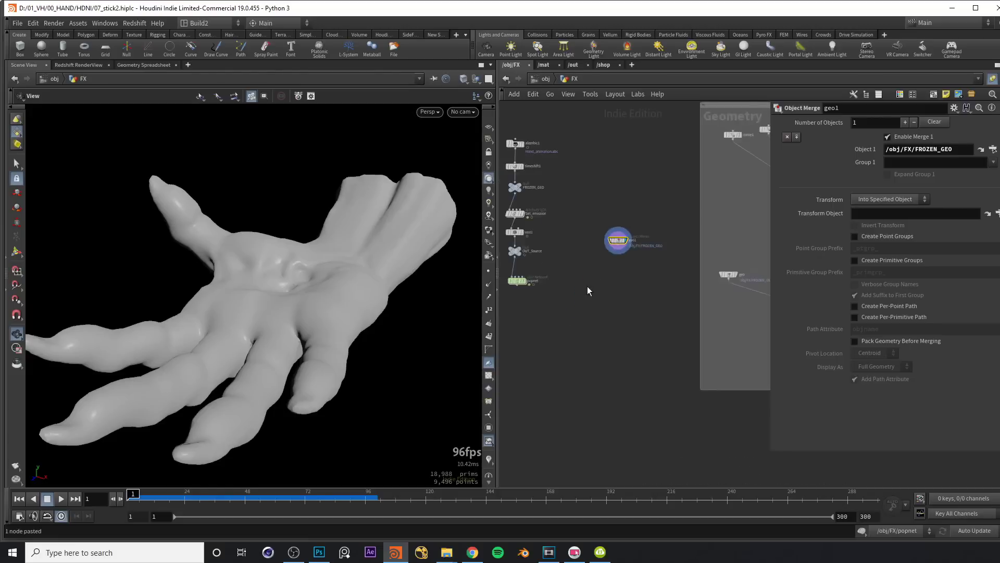
# Step: Add a VDB from Polygons node connected below geo1 and display it
pyautogui.press('Tab')
pyautogui.write('vdb fr')
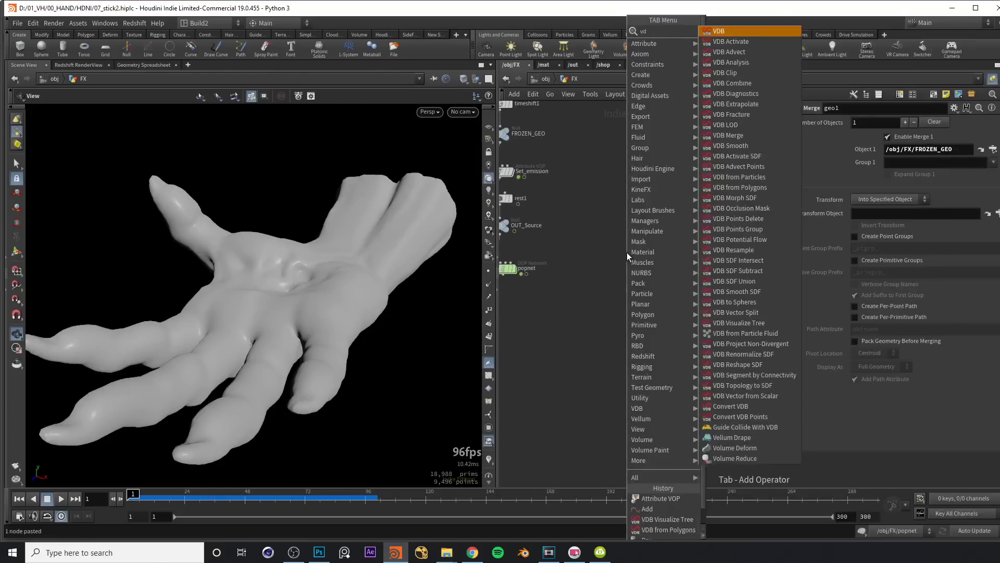
pyautogui.press('Down')
pyautogui.press('Down')
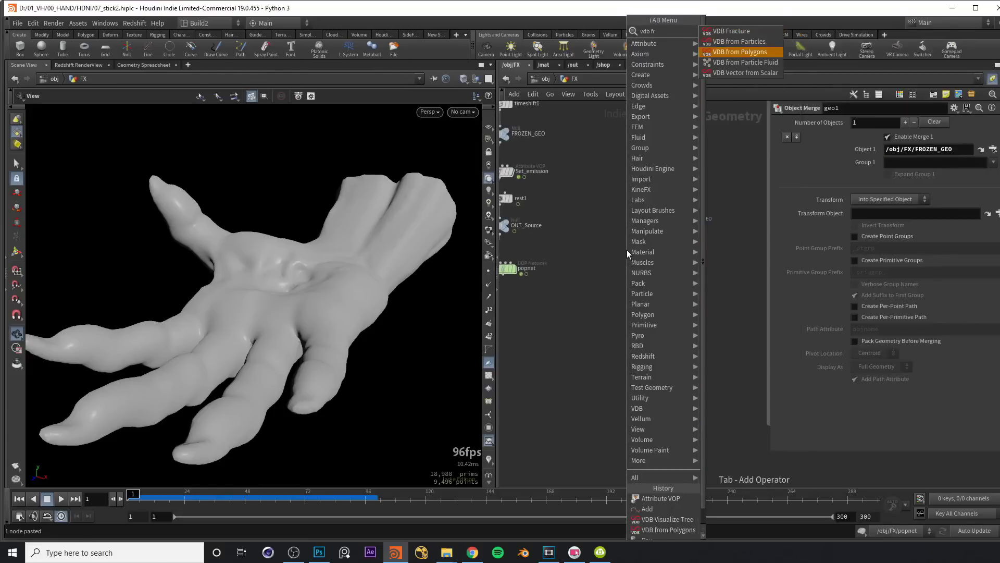
pyautogui.press('Return')
pyautogui.click(648, 249)
pyautogui.scroll(2, 653, 249)
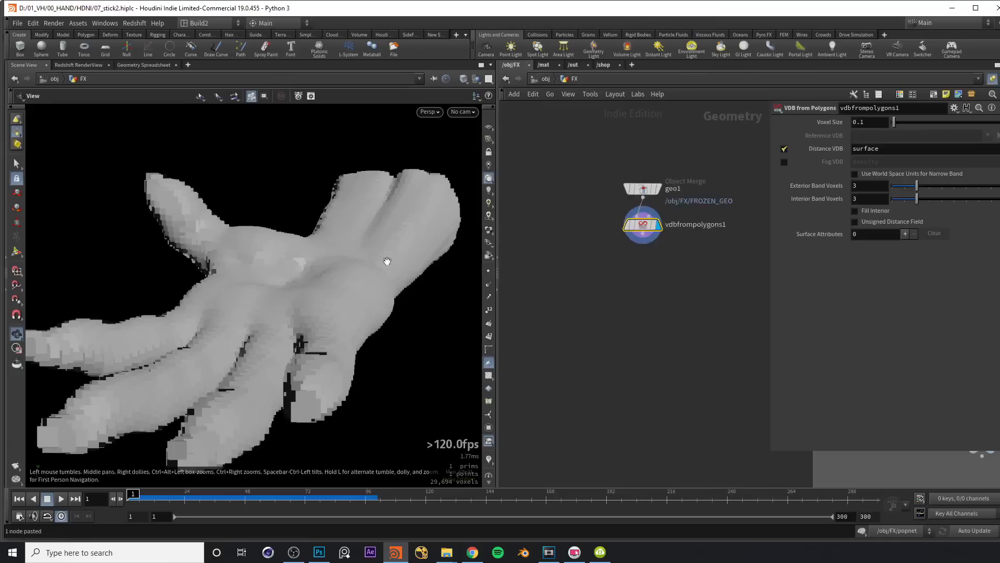
# Step: Set vdbfrompolygons1's voxel size to 0.025, and enable world space units for the narrow band
pyautogui.moveTo(442, 232); pyautogui.dragTo(473, 217)
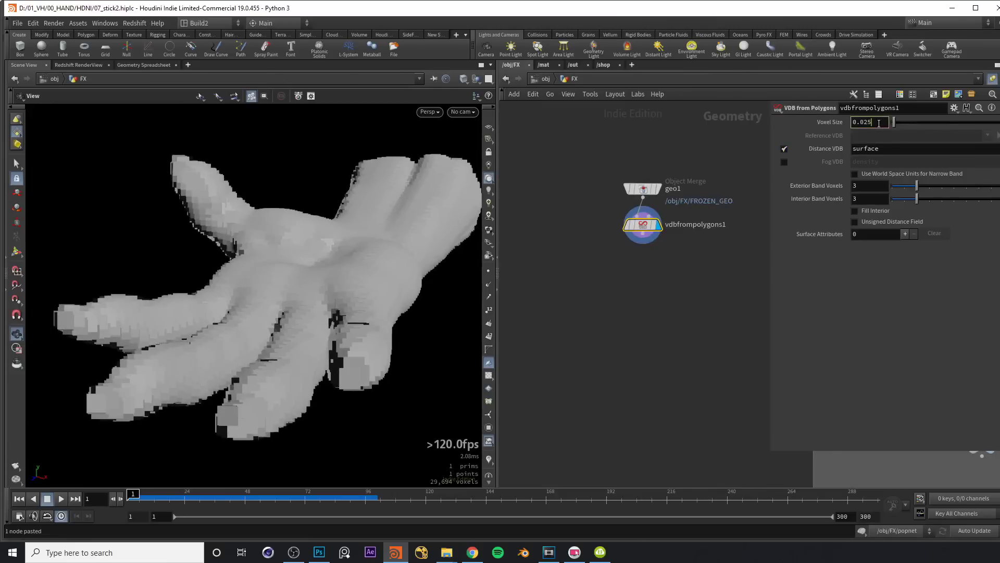
pyautogui.click(878, 123)
pyautogui.write('0.025')
pyautogui.press('Return')
pyautogui.moveTo(417, 224); pyautogui.dragTo(305, 244)
pyautogui.moveTo(368, 287); pyautogui.dragTo(316, 286)
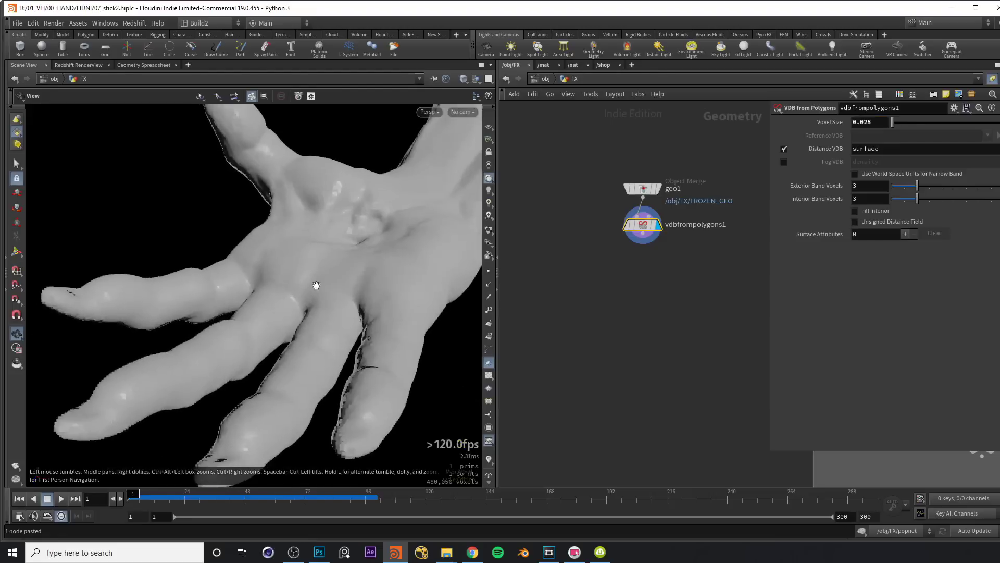
pyautogui.moveTo(297, 246); pyautogui.dragTo(347, 178)
pyautogui.moveTo(316, 244); pyautogui.dragTo(350, 240)
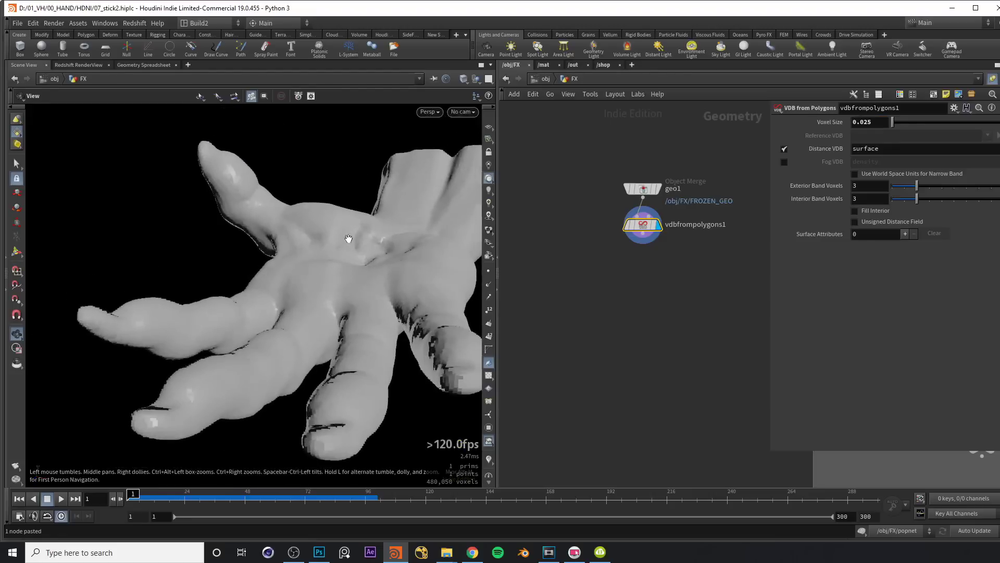
pyautogui.moveTo(439, 234); pyautogui.dragTo(335, 268)
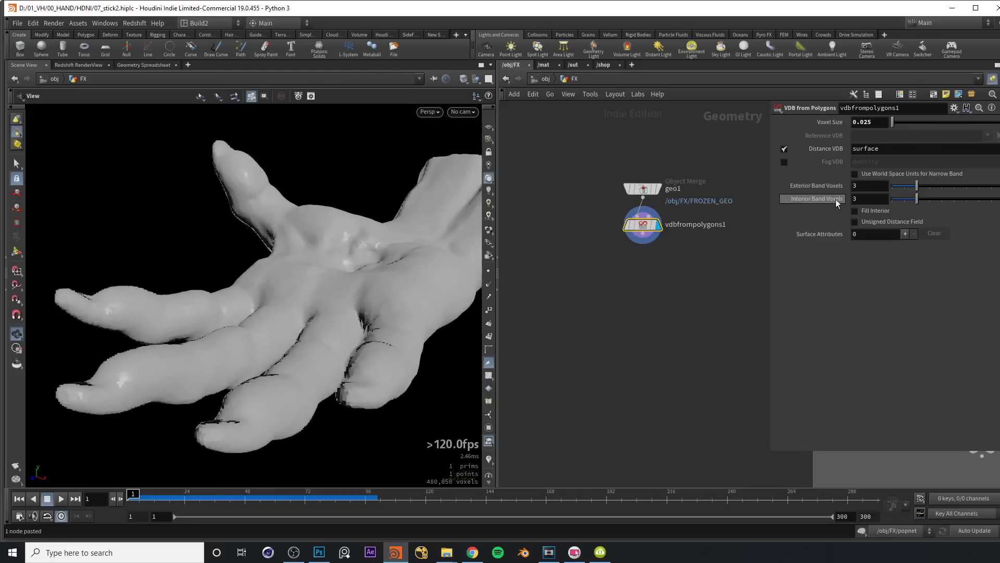
pyautogui.click(854, 174)
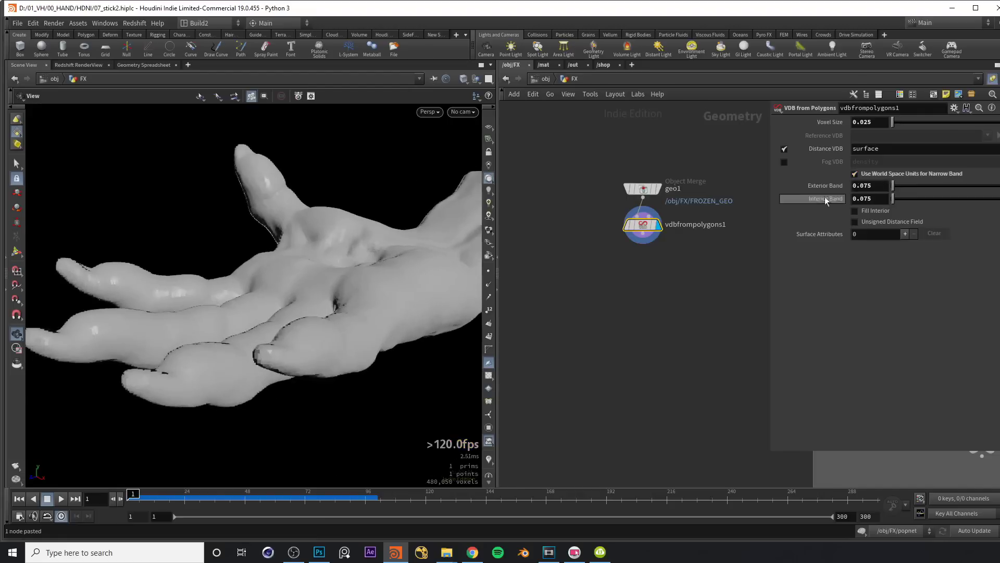
# Step: Enable Fill Interior on vdbfrompolygons1
pyautogui.click(854, 211)
pyautogui.moveTo(291, 261); pyautogui.dragTo(341, 161)
pyautogui.moveTo(335, 286); pyautogui.dragTo(441, 275)
# Step: Add a VDB Visualize Tree node connected below vdbfrompolygons1 and display it
pyautogui.scroll(2, 636, 264)
pyautogui.press('Tab')
pyautogui.write('vdb vi')
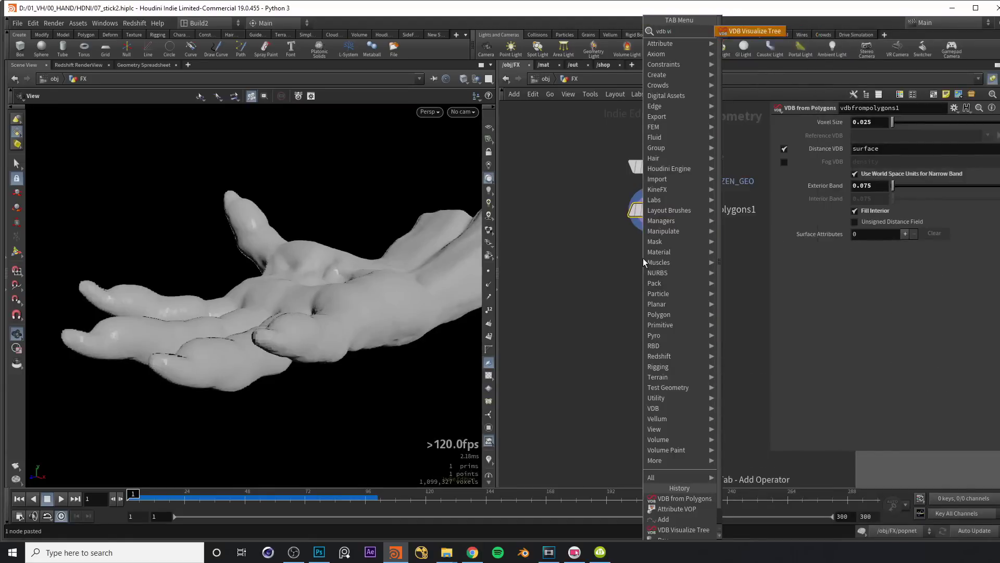
pyautogui.press('Return')
pyautogui.click(655, 283)
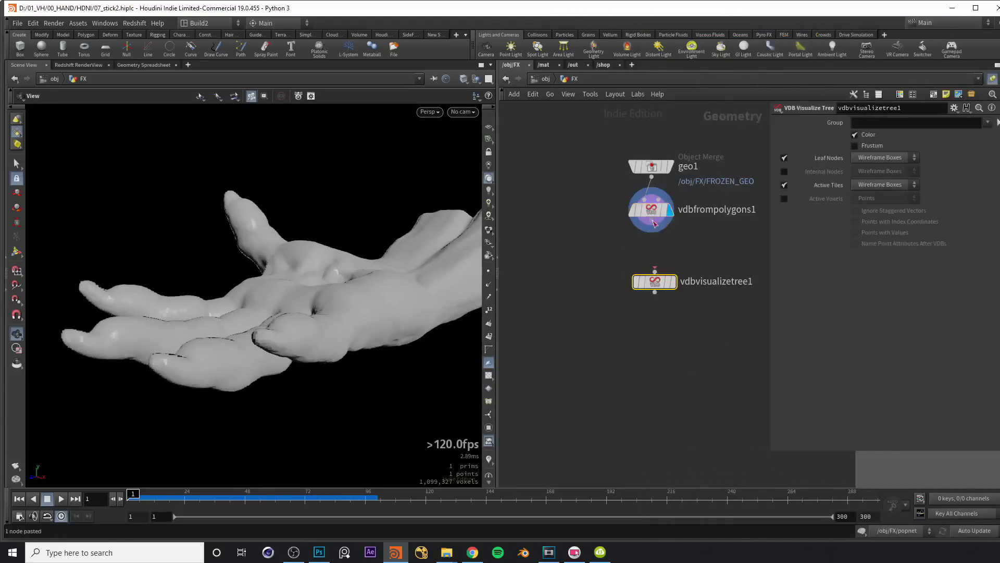
pyautogui.click(674, 282)
pyautogui.moveTo(182, 309); pyautogui.dragTo(339, 289)
# Step: Display popnet over the templated VDB tree and play the simulation to compare the particles with the grid's extent
pyautogui.scroll(-2, 675, 326)
pyautogui.scroll(-3, 589, 354)
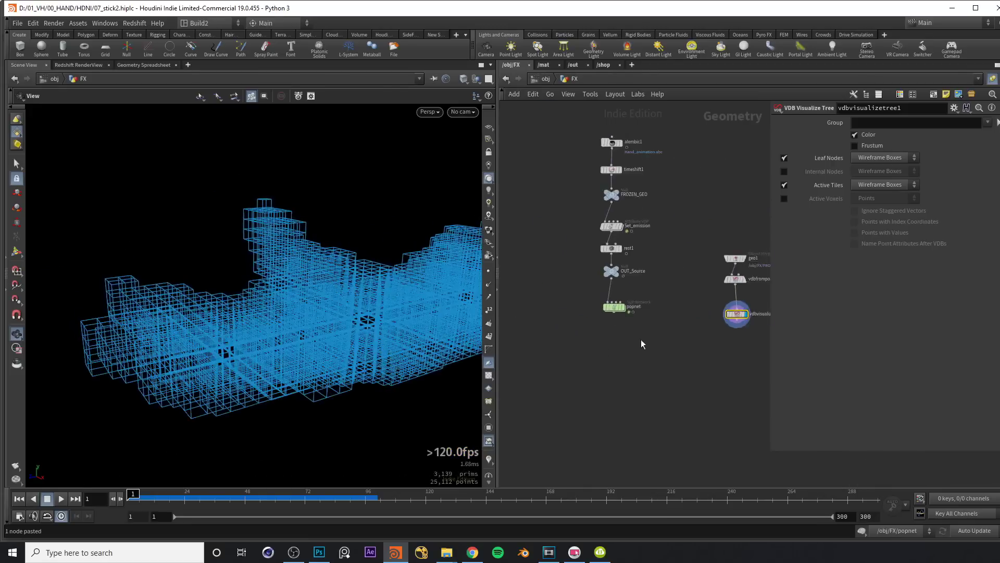
pyautogui.scroll(4, 714, 300)
pyautogui.moveTo(539, 336); pyautogui.dragTo(627, 351, button='middle')
pyautogui.click(546, 296)
pyautogui.press('r')
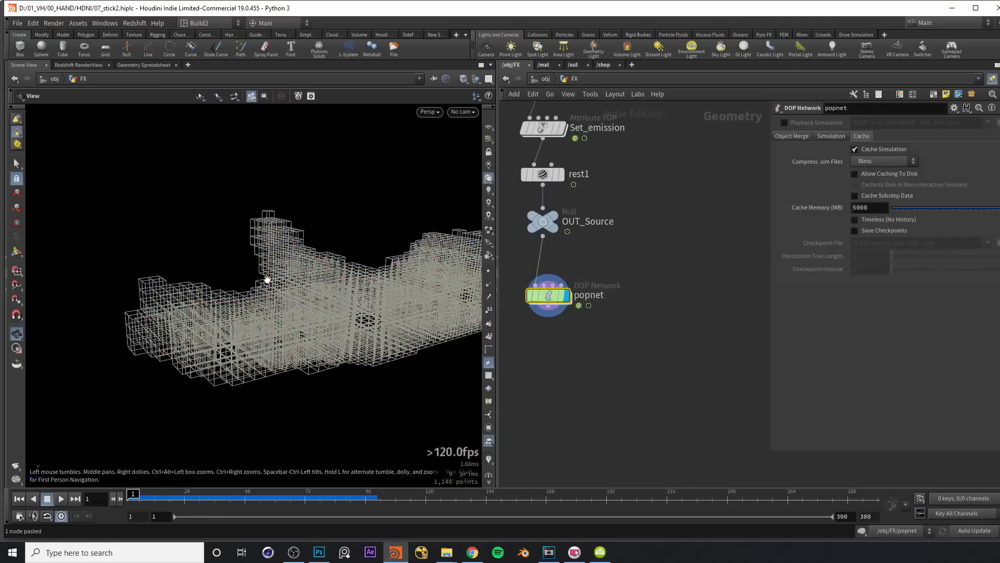
pyautogui.press('Up')
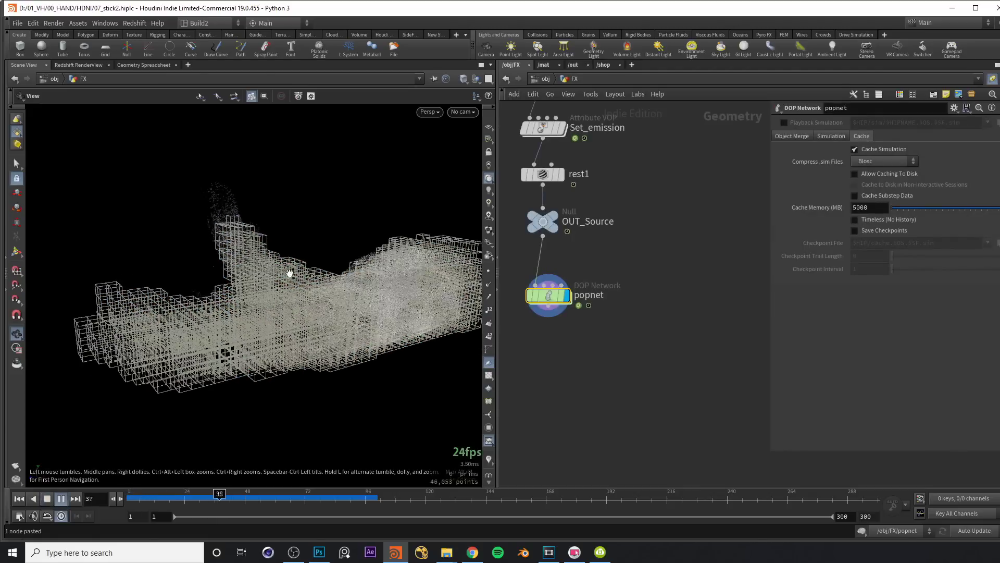
pyautogui.moveTo(337, 300); pyautogui.dragTo(375, 247)
pyautogui.moveTo(303, 278); pyautogui.dragTo(325, 270)
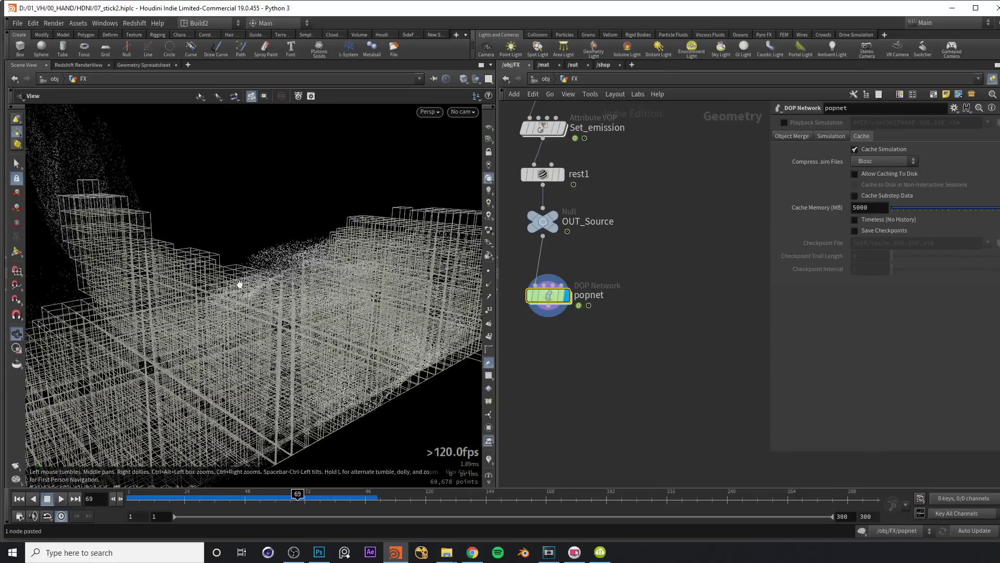
pyautogui.moveTo(378, 310); pyautogui.dragTo(330, 328, button='right')
# Step: Set the exterior band of vdbfrompolygons1 to 1 and inspect the grid around the particles
pyautogui.moveTo(667, 326); pyautogui.dragTo(521, 337, button='middle')
pyautogui.moveTo(607, 248); pyautogui.dragTo(717, 276)
pyautogui.moveTo(612, 313); pyautogui.dragTo(540, 333, button='middle')
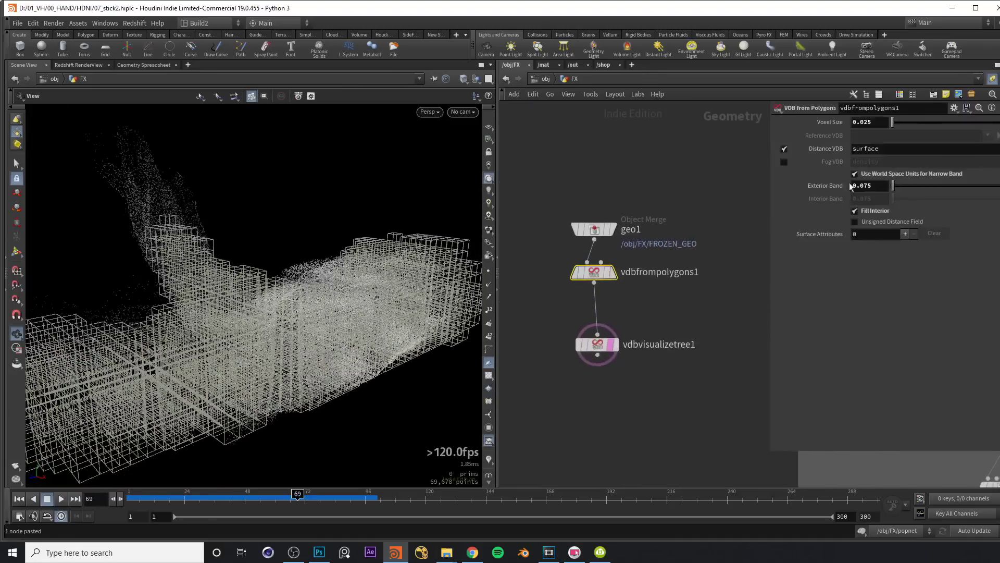
pyautogui.moveTo(874, 187); pyautogui.dragTo(833, 188)
pyautogui.write('1')
pyautogui.press('Return')
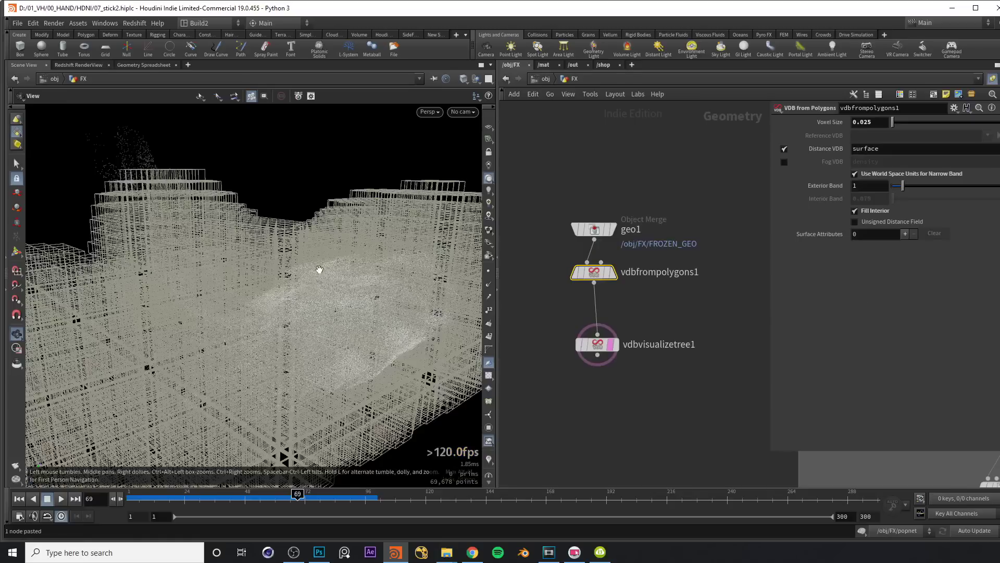
pyautogui.moveTo(323, 273); pyautogui.dragTo(264, 273, button='right')
pyautogui.moveTo(263, 273); pyautogui.dragTo(217, 276)
pyautogui.moveTo(216, 276); pyautogui.dragTo(355, 272, button='right')
pyautogui.moveTo(355, 273); pyautogui.dragTo(308, 269)
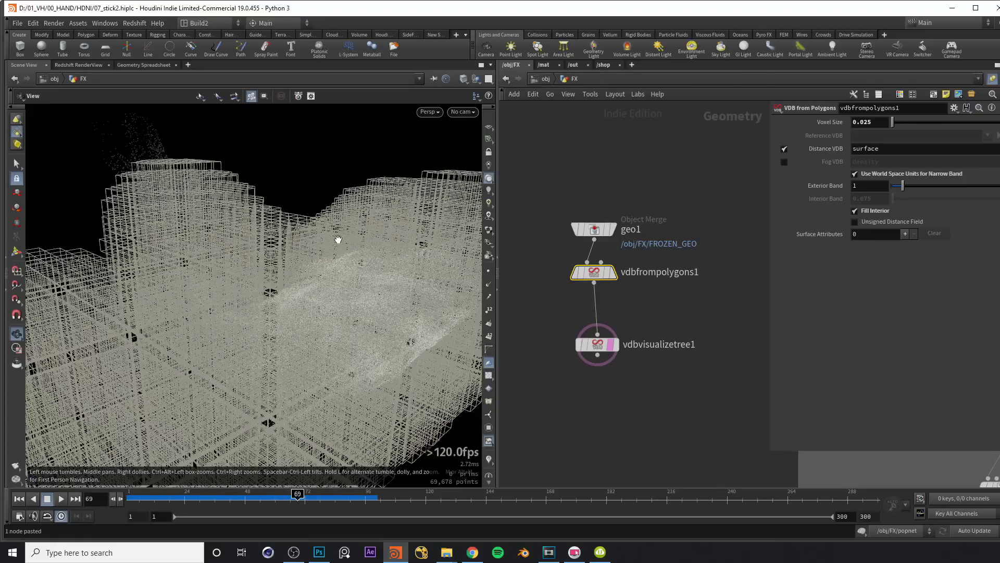
pyautogui.moveTo(368, 236); pyautogui.dragTo(313, 256)
# Step: Display vdbvisualizetree1 and bypass it to view the plain VDB surface of the hand
pyautogui.moveTo(575, 295); pyautogui.dragTo(671, 286, button='middle')
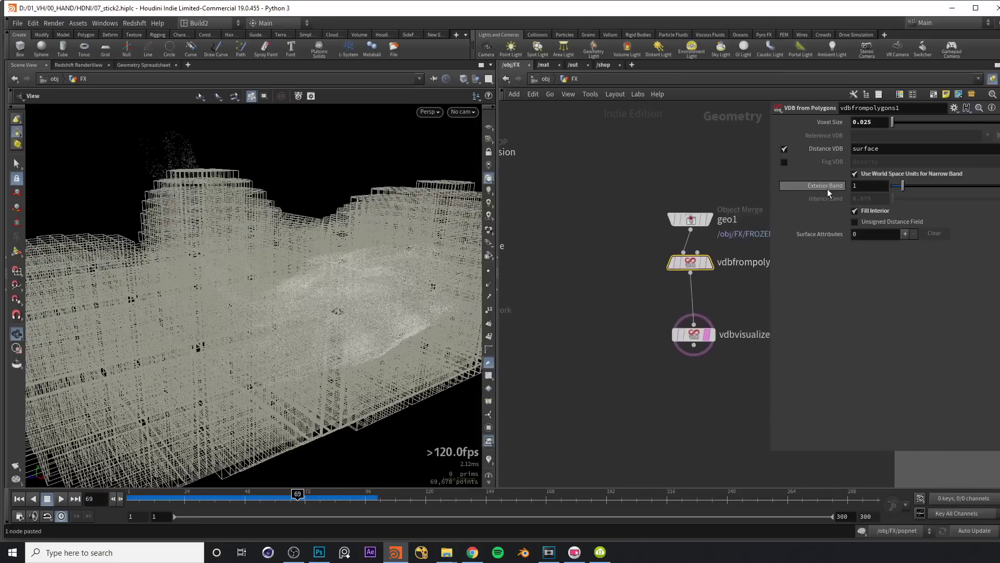
pyautogui.moveTo(753, 286); pyautogui.dragTo(521, 300, button='middle')
pyautogui.click(696, 309)
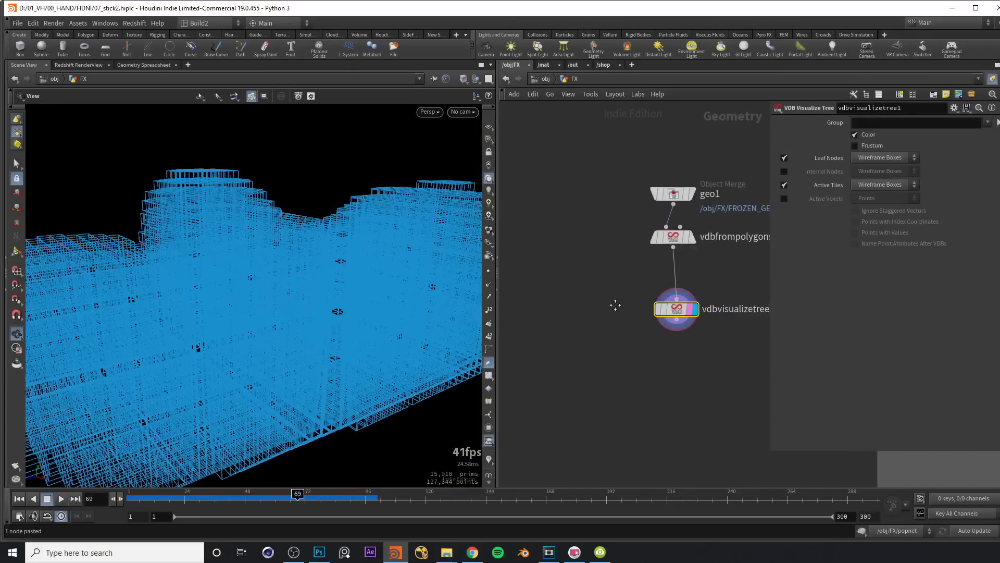
pyautogui.moveTo(621, 311); pyautogui.dragTo(562, 296, button='middle')
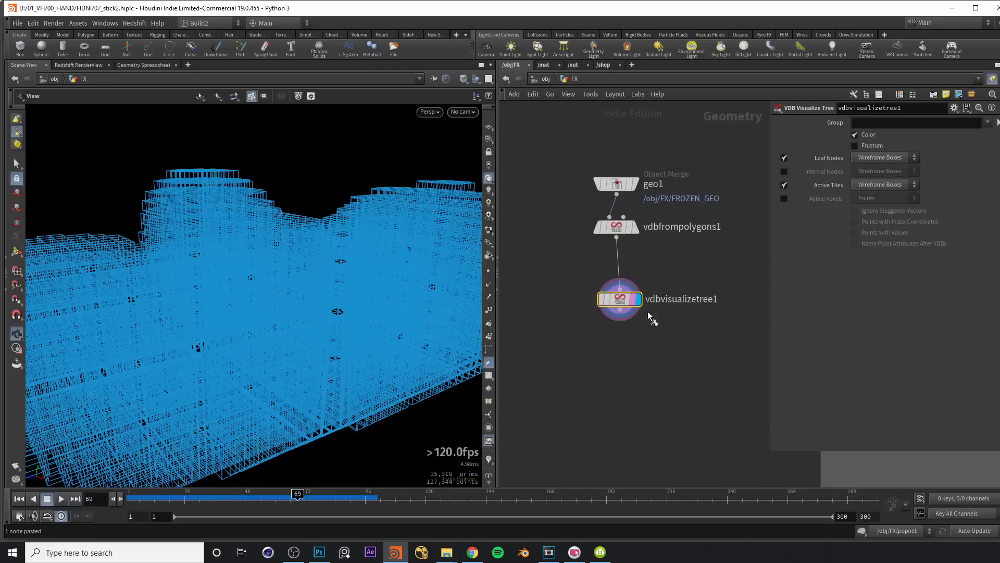
pyautogui.click(600, 299)
pyautogui.moveTo(339, 290)
pyautogui.mouseDown()
pyautogui.moveTo(330, 292)
pyautogui.moveTo(350, 293)
pyautogui.moveTo(346, 275)
pyautogui.mouseUp()
pyautogui.scroll(3, 346, 274)
pyautogui.moveTo(547, 278); pyautogui.dragTo(606, 282, button='middle')
pyautogui.scroll(-2, 617, 295)
pyautogui.moveTo(655, 300); pyautogui.dragTo(654, 290)
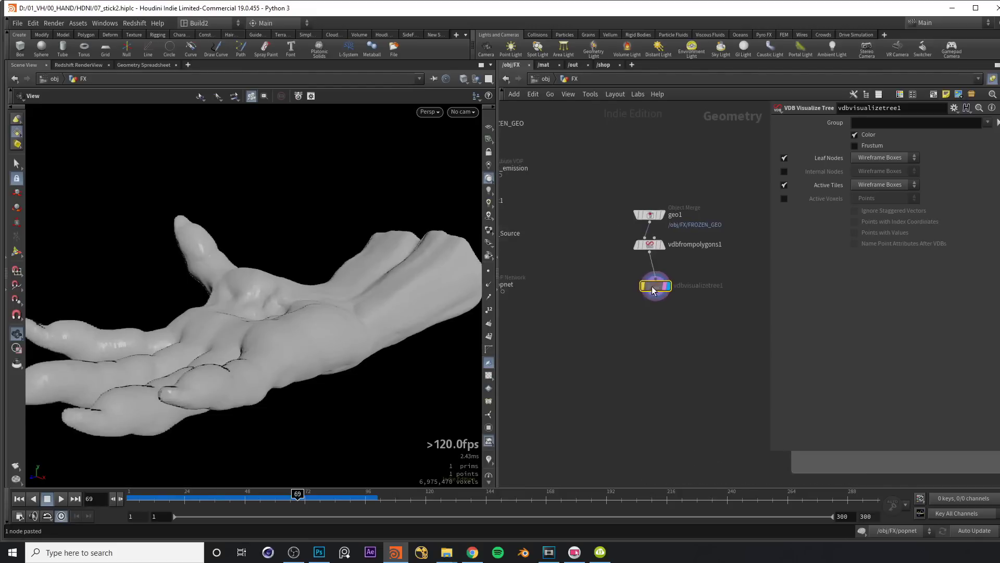
pyautogui.scroll(3, 602, 281)
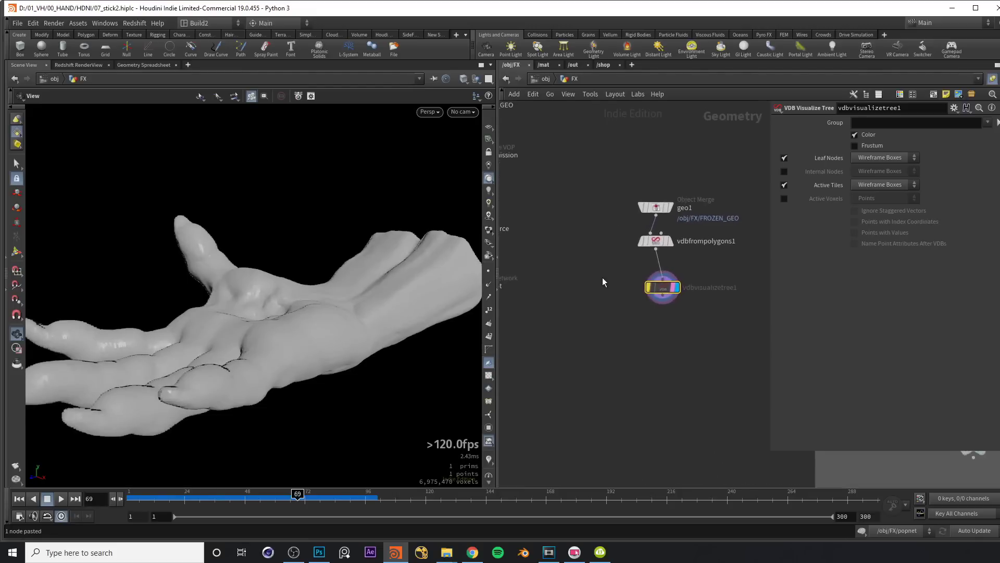
# Step: Place an Add node between popnet and the VDB chain, and enable its Point 0
pyautogui.moveTo(604, 280); pyautogui.dragTo(651, 281, button='middle')
pyautogui.scroll(-2, 584, 302)
pyautogui.press('Tab')
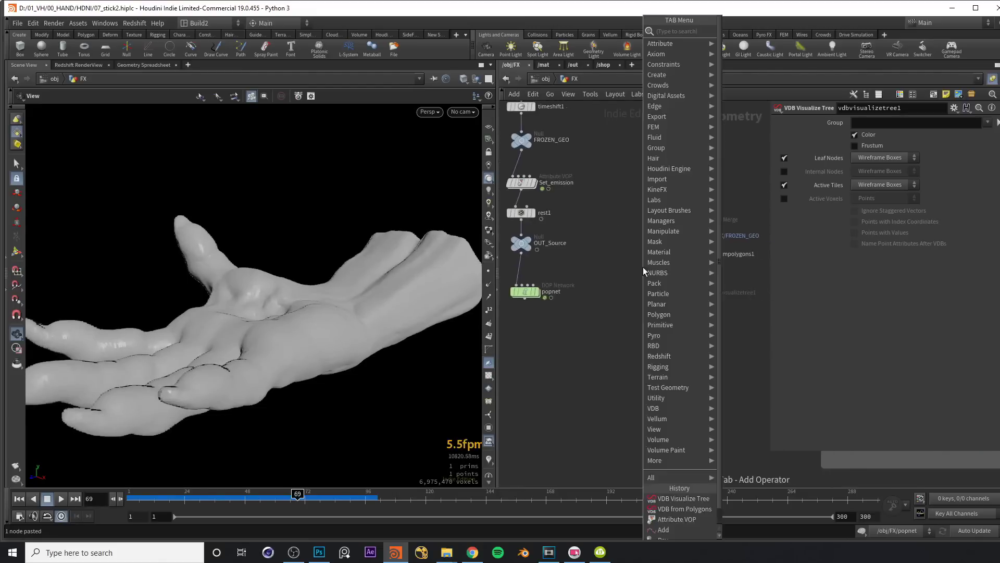
pyautogui.press('Escape')
pyautogui.click(634, 281)
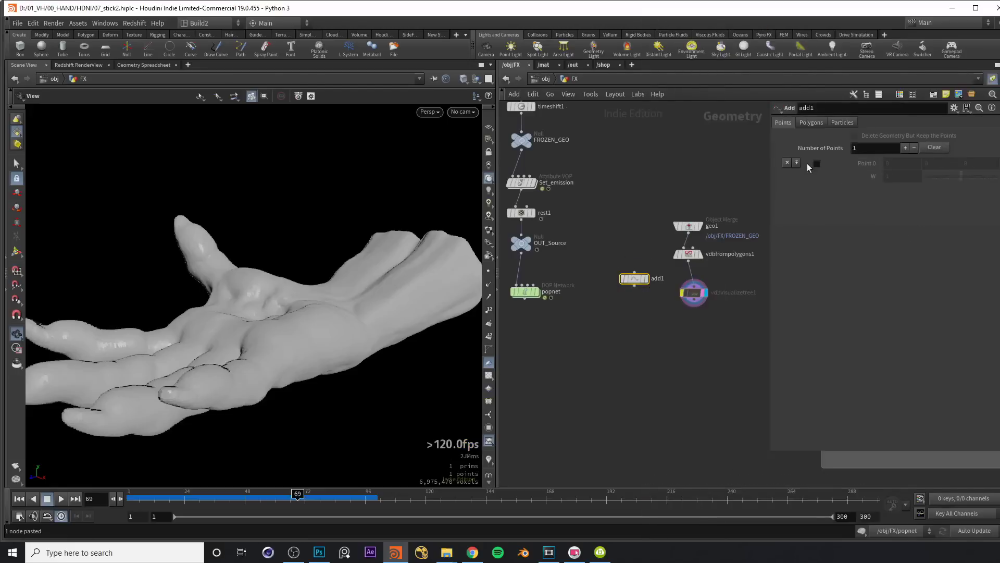
pyautogui.click(817, 163)
# Step: Move Point 0 of add1 above the wrist, at about 0.38, 0.72, 1.85
pyautogui.press('Return')
pyautogui.keyDown('alt'); pyautogui.moveTo(394, 266); pyautogui.dragTo(365, 276); pyautogui.keyUp('alt')
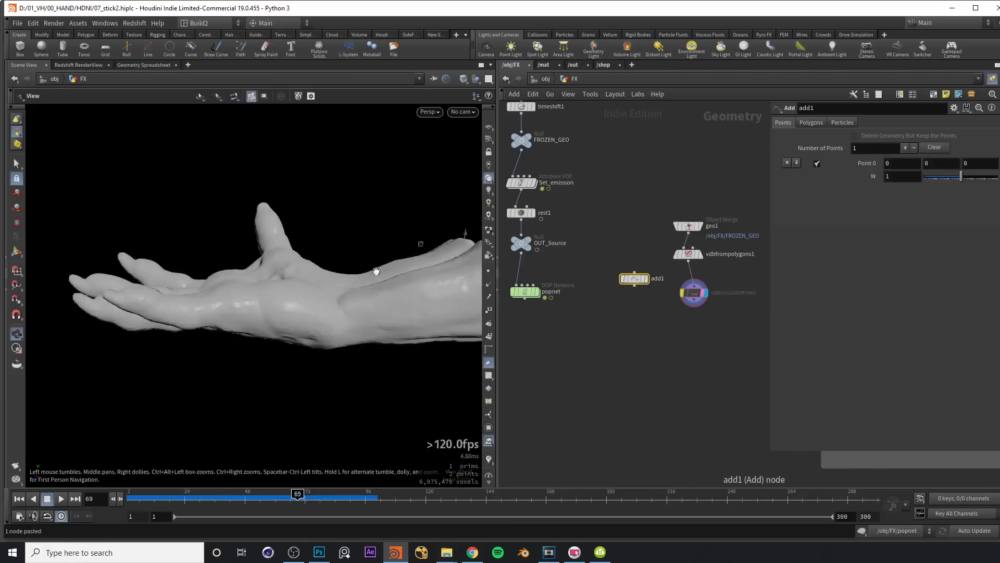
pyautogui.moveTo(458, 286); pyautogui.dragTo(364, 255)
pyautogui.press('Escape')
pyautogui.press('Return')
# Step: Set the viewport to display particles as points, and display the add1 node
pyautogui.rightClick(489, 229)
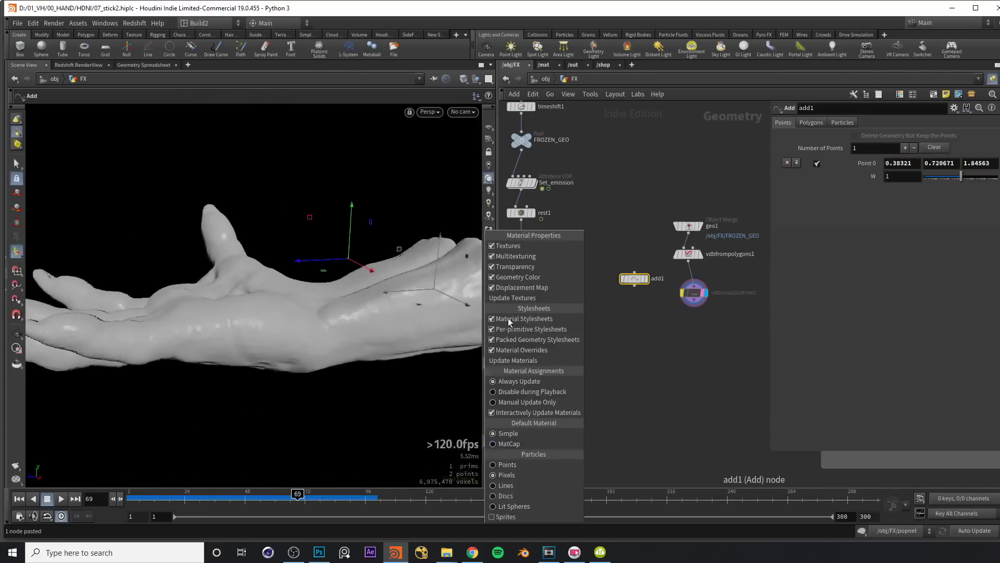
pyautogui.click(501, 474)
pyautogui.press('Escape')
pyautogui.moveTo(365, 261); pyautogui.dragTo(386, 232)
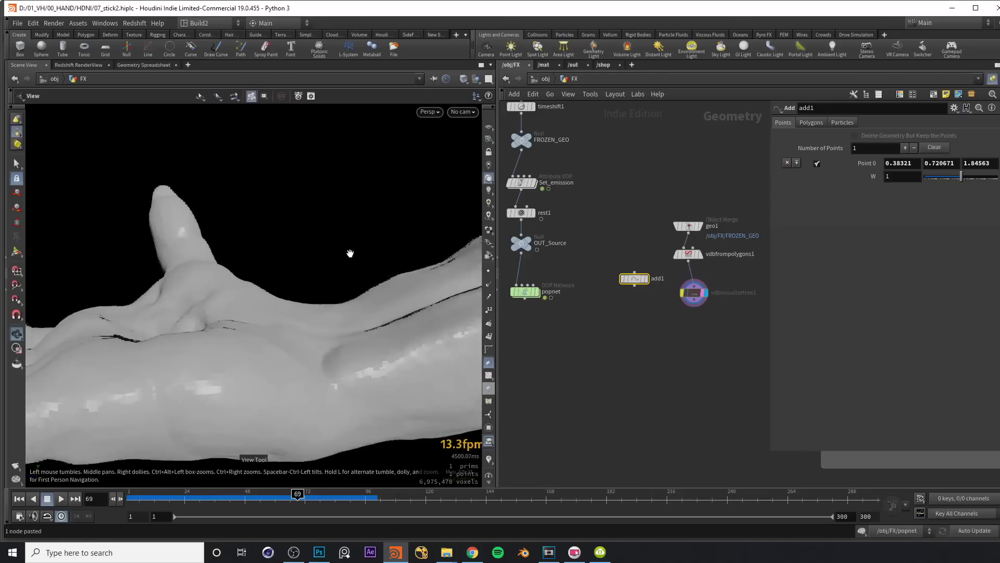
pyautogui.click(647, 278)
pyautogui.moveTo(366, 265); pyautogui.dragTo(292, 246)
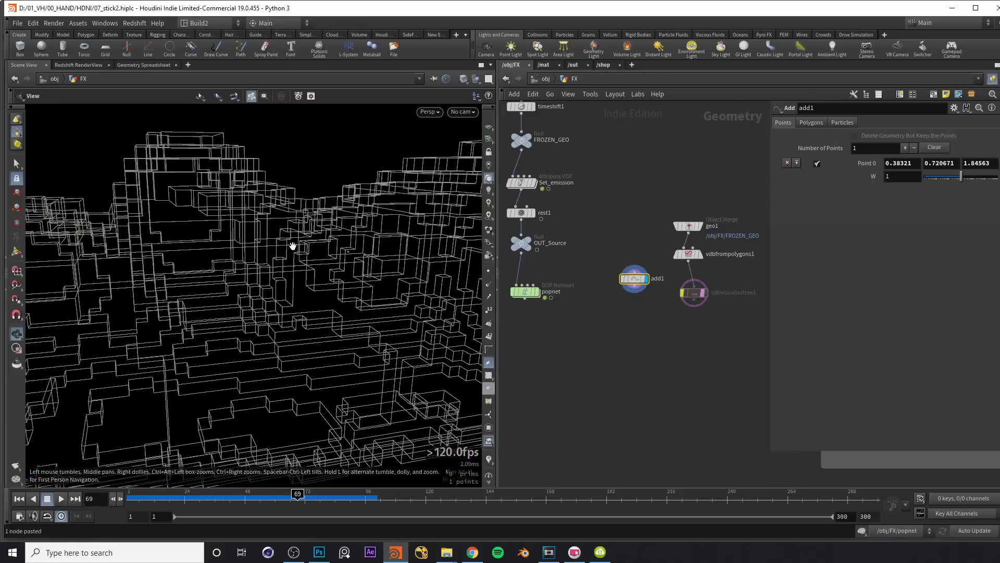
# Step: Increase the particle point size in the viewport's geometry display options
pyautogui.press('d')
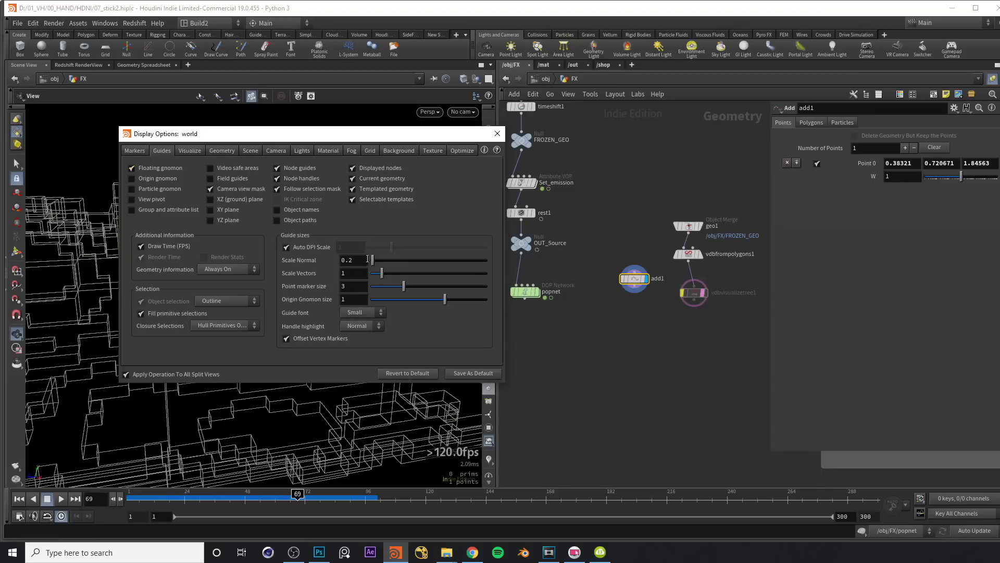
pyautogui.click(222, 150)
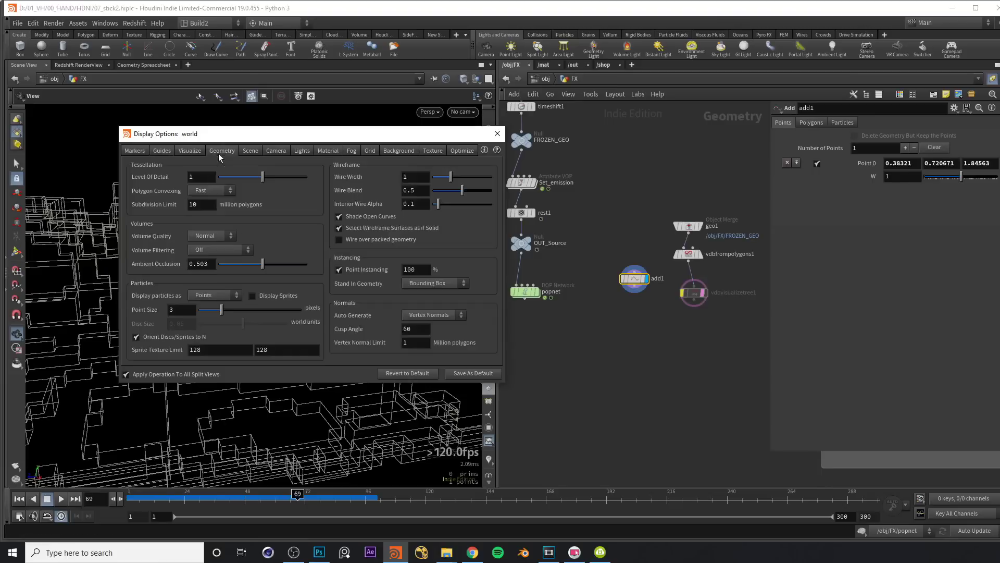
pyautogui.moveTo(216, 310); pyautogui.dragTo(284, 311)
pyautogui.click(497, 133)
pyautogui.moveTo(357, 262); pyautogui.dragTo(326, 256)
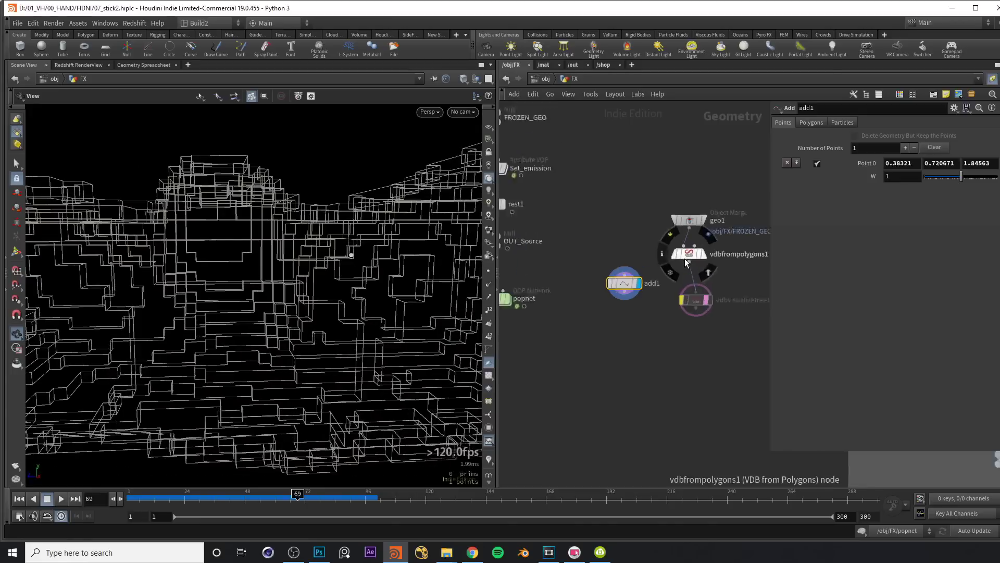
# Step: Move add1 further away from the VDB chain and display geo1
pyautogui.scroll(2, 689, 258)
pyautogui.moveTo(613, 289)
pyautogui.moveTo(613, 291); pyautogui.dragTo(599, 261)
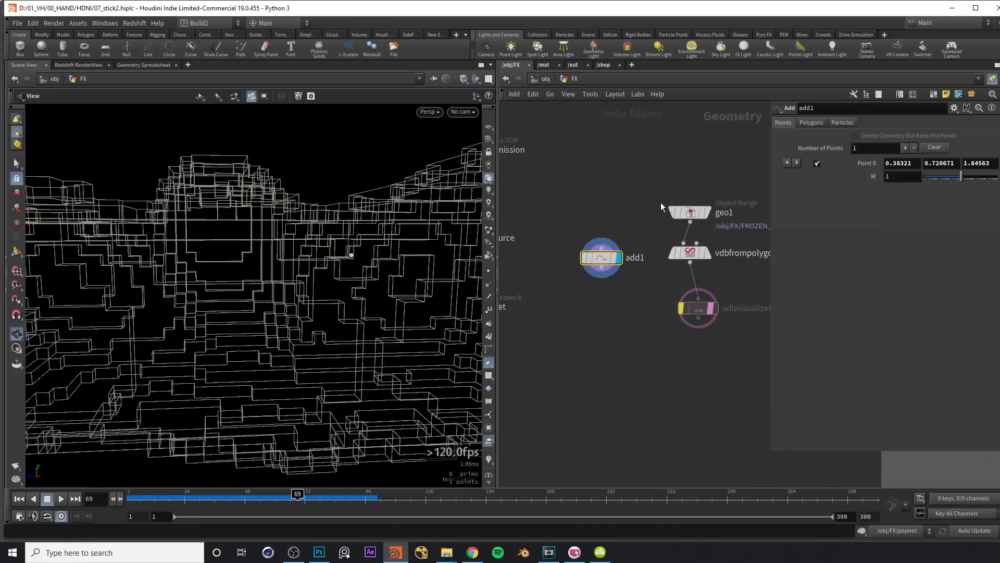
pyautogui.moveTo(599, 260); pyautogui.dragTo(547, 263, button='middle')
pyautogui.click(654, 215)
pyautogui.moveTo(328, 274); pyautogui.dragTo(365, 274)
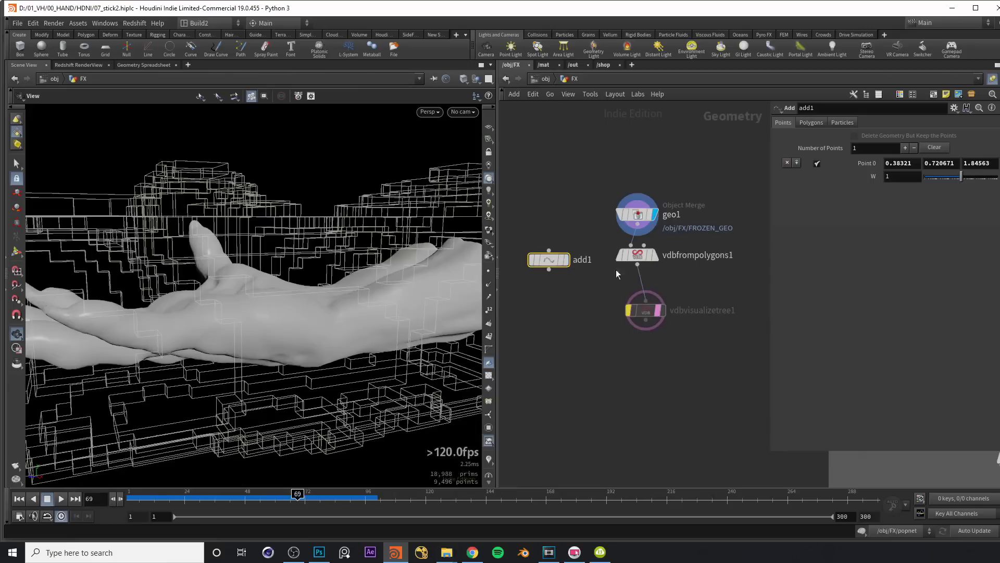
# Step: Display vdbvisualizetree1 with its bypass removed, and template geo1 to overlay the hand mesh
pyautogui.click(643, 313)
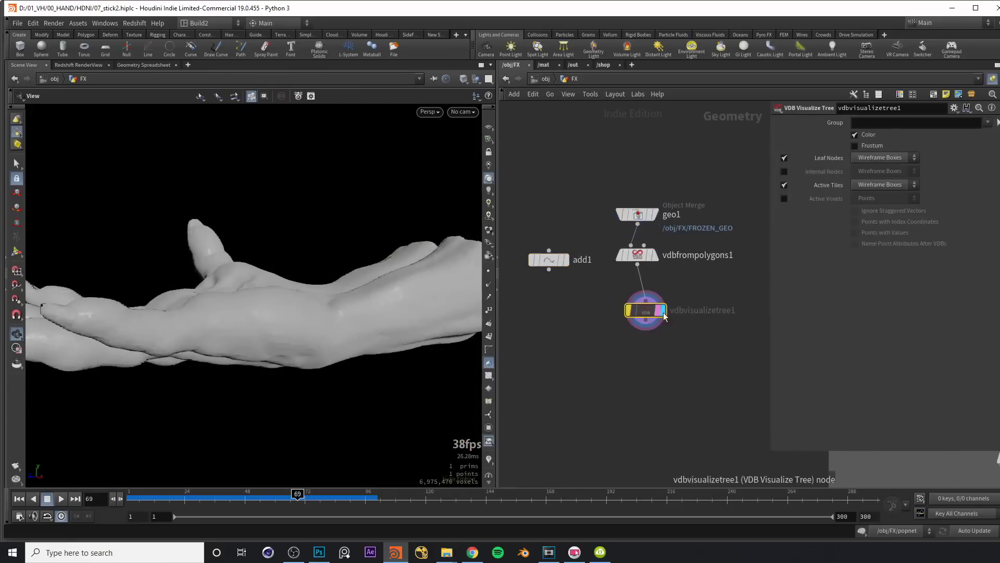
pyautogui.click(661, 311)
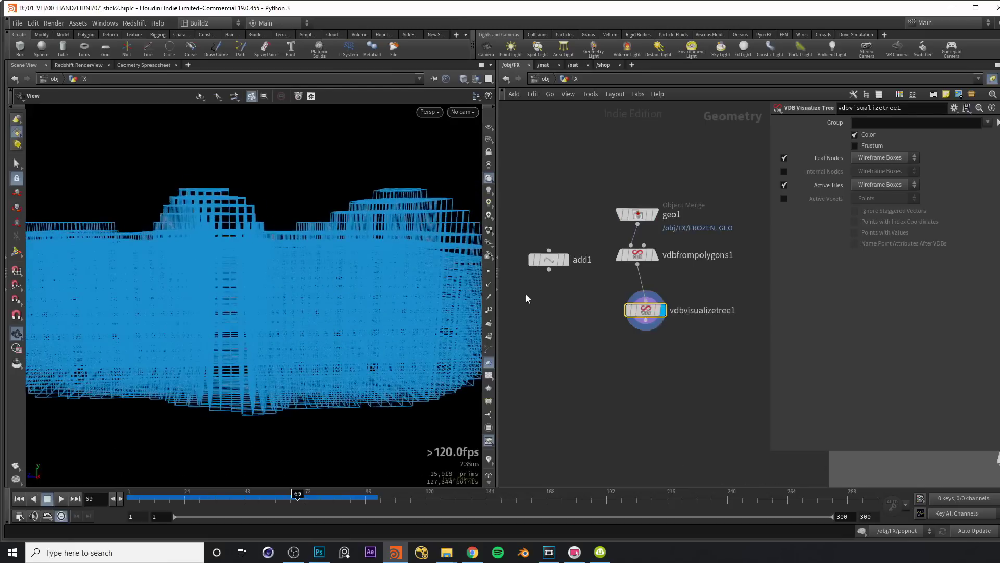
pyautogui.click(651, 215)
pyautogui.moveTo(334, 282); pyautogui.dragTo(267, 281)
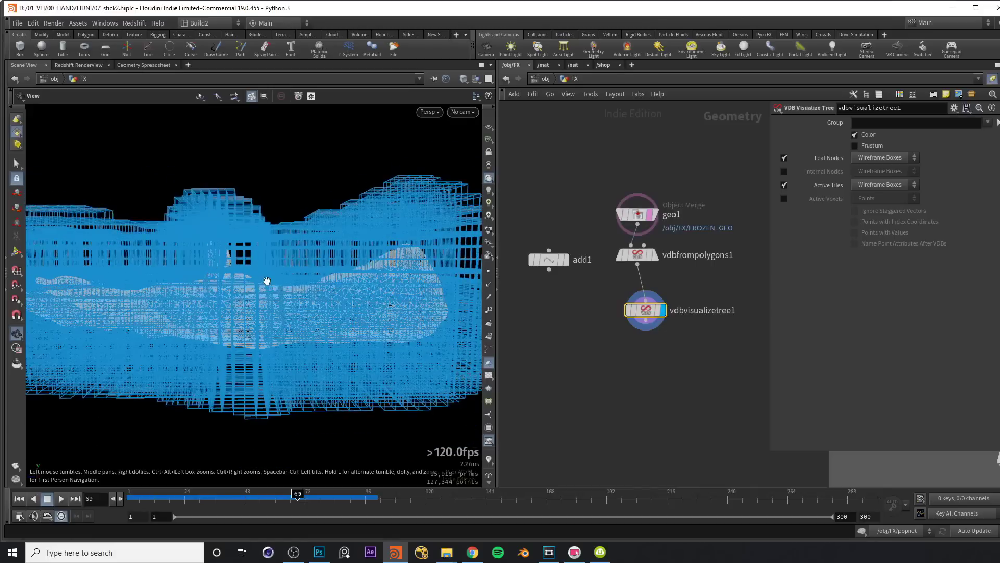
# Step: Switch the viewport to the Right view and frame the hand with the VDB grid around it
pyautogui.hotkey('space', '5')
pyautogui.hotkey('space', '4')
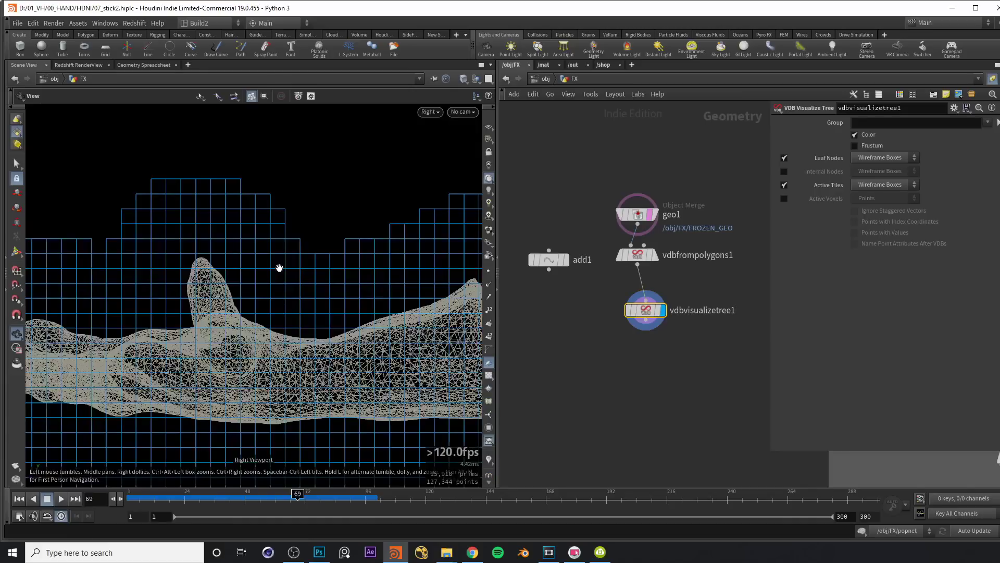
pyautogui.scroll(-3, 311, 277)
pyautogui.moveTo(326, 306); pyautogui.dragTo(330, 262, button='middle')
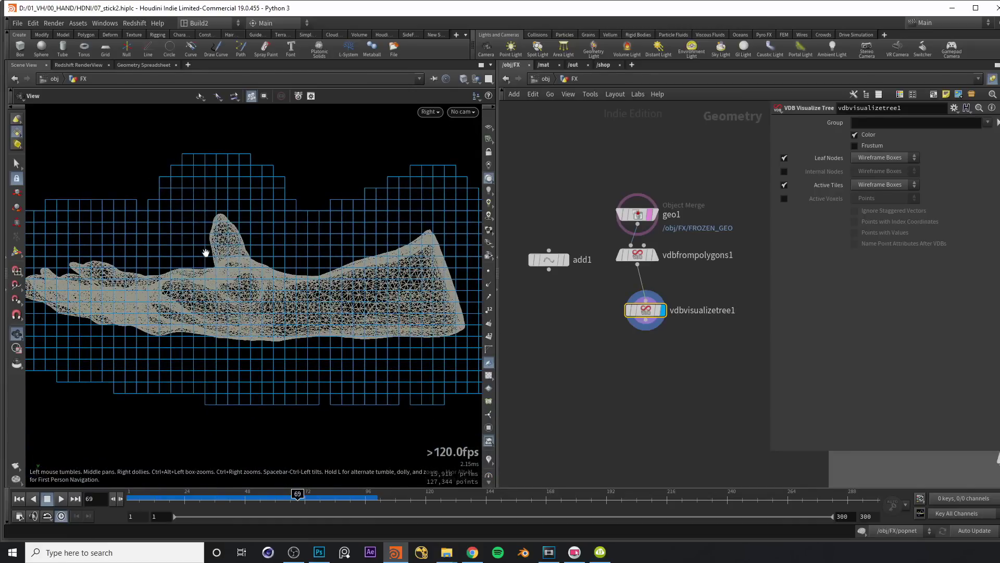
# Step: Display add1 with both vdbvisualizetree1 and geo1 templated behind its point
pyautogui.moveTo(574, 299); pyautogui.dragTo(599, 276, button='middle')
pyautogui.moveTo(533, 216); pyautogui.dragTo(602, 270)
pyautogui.click(589, 239)
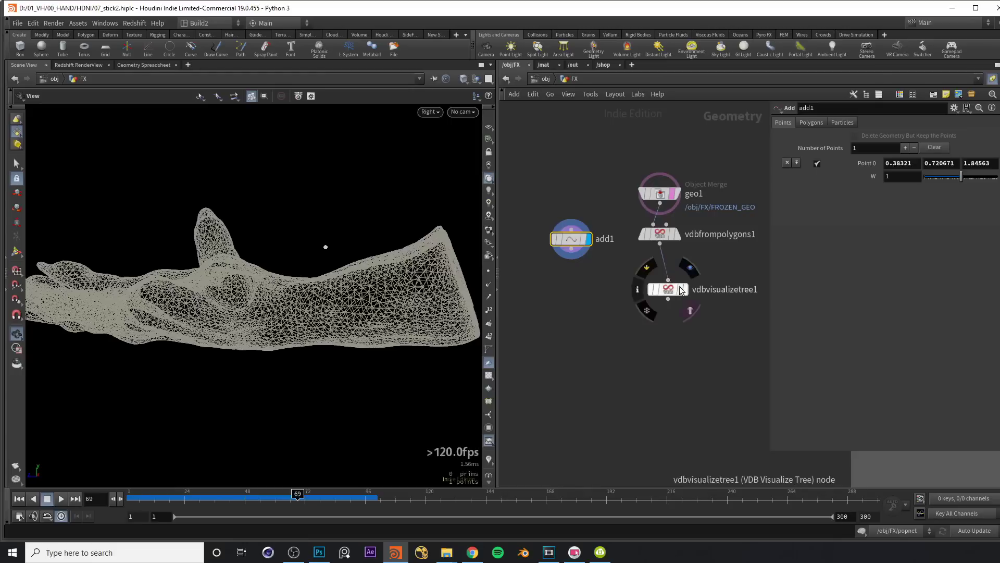
pyautogui.click(681, 290)
pyautogui.click(673, 194)
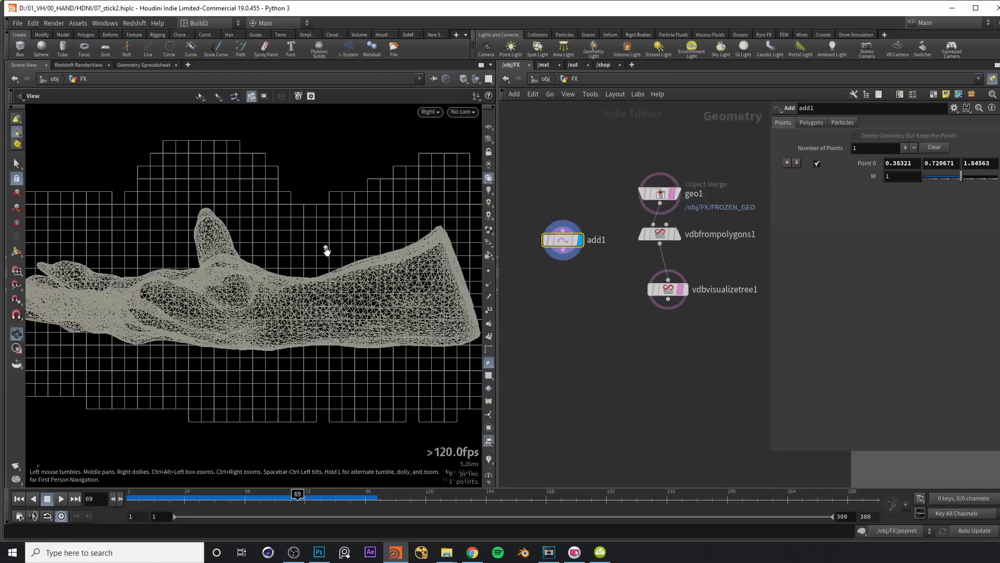
pyautogui.moveTo(563, 243)
pyautogui.moveTo(331, 261); pyautogui.dragTo(326, 262, button='right')
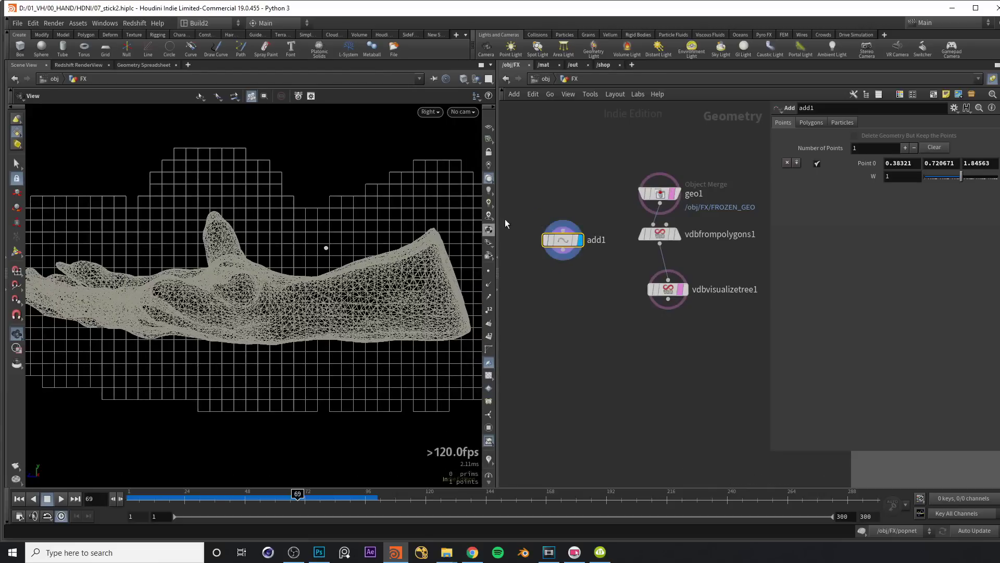
# Step: Capture a region screenshot of the viewport showing the point, hand mesh and VDB grid
pyautogui.moveTo(498, 211); pyautogui.dragTo(516, 212)
pyautogui.moveTo(389, 225); pyautogui.dragTo(358, 217)
pyautogui.press('ctrl+Print')
pyautogui.moveTo(25, 136); pyautogui.dragTo(501, 404)
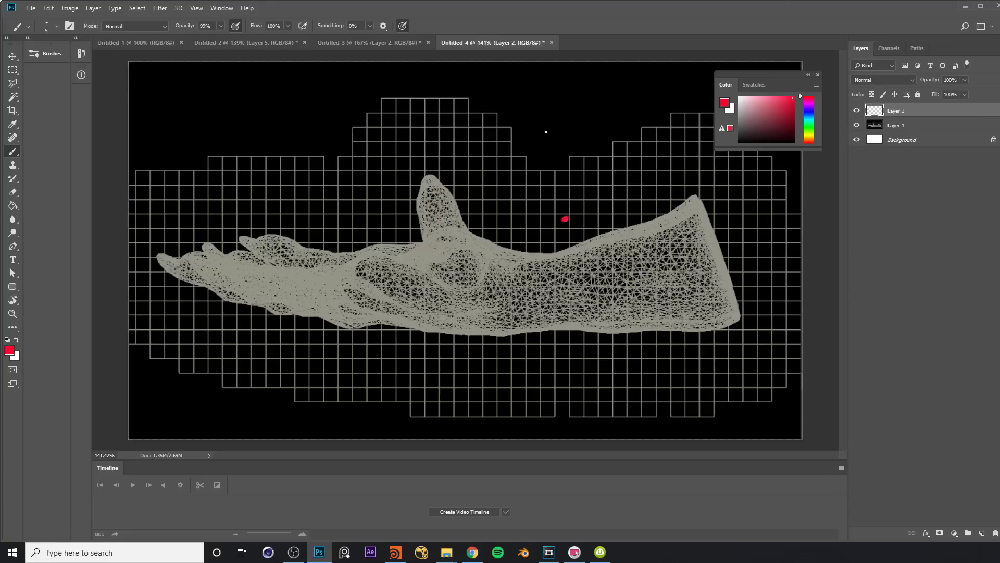
# Step: Handwrite an underlined "Volume gradient" heading in green above the hand and circle the red sample point
pyautogui.click(808, 125)
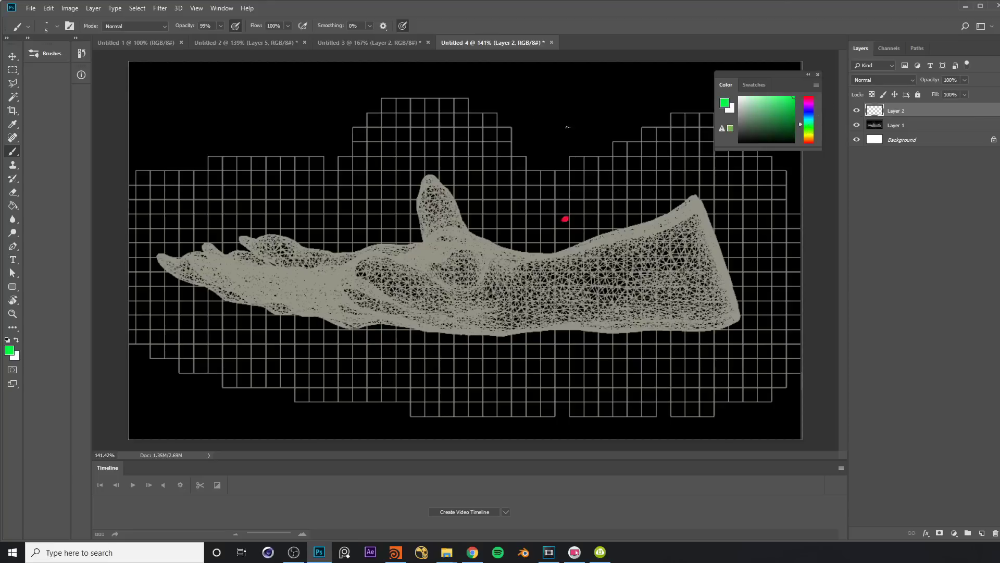
pyautogui.moveTo(209, 86)
pyautogui.mouseDown()
pyautogui.moveTo(286, 90)
pyautogui.moveTo(353, 70)
pyautogui.mouseUp()
pyautogui.moveTo(218, 111); pyautogui.dragTo(359, 72)
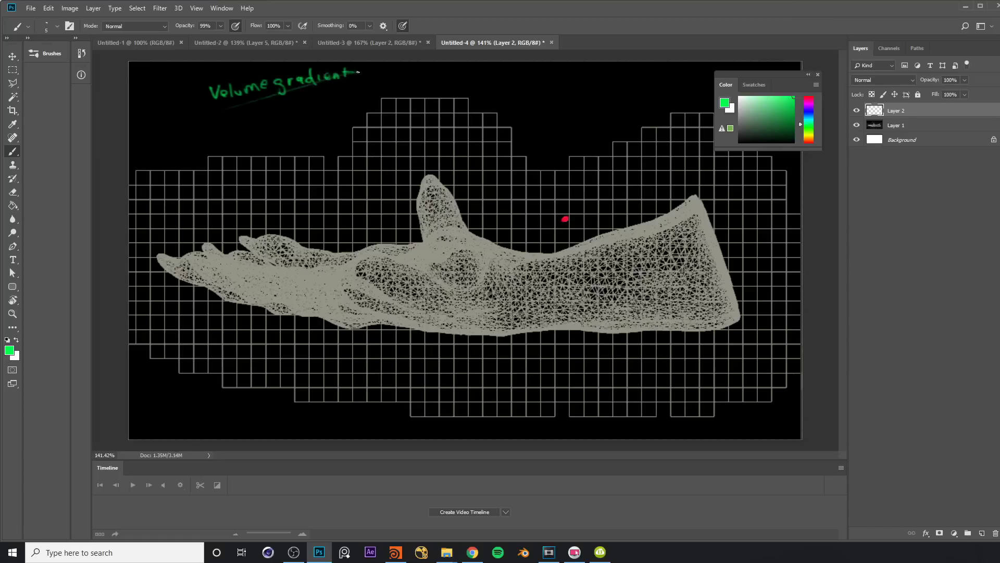
pyautogui.moveTo(204, 106); pyautogui.dragTo(362, 82)
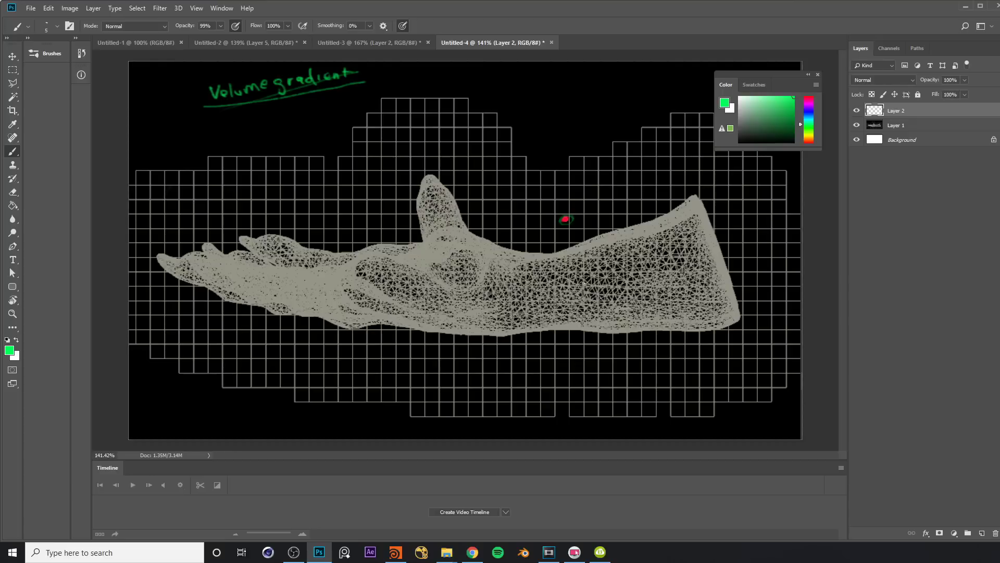
# Step: Outline a voxel on the forearm's upper surface in blue, label it 0, and write -0.1 just beneath it inside the mesh
pyautogui.click(808, 117)
pyautogui.press('z')
pyautogui.moveTo(634, 225); pyautogui.dragTo(610, 217)
pyautogui.press('b')
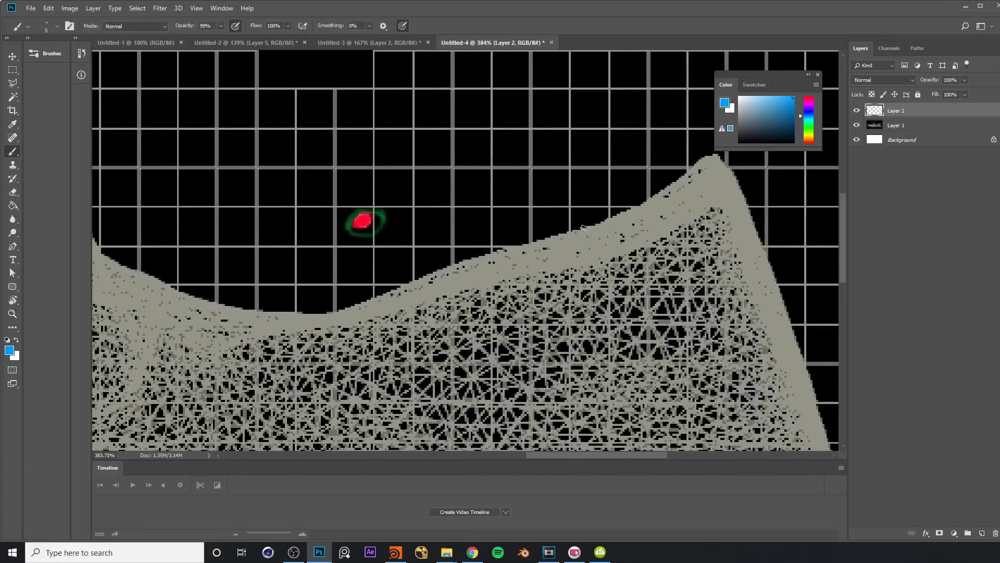
pyautogui.press('[')
pyautogui.press('[')
pyautogui.moveTo(575, 214); pyautogui.dragTo(574, 253)
pyautogui.moveTo(570, 209); pyautogui.dragTo(604, 244)
pyautogui.moveTo(572, 208)
pyautogui.mouseDown()
pyautogui.moveTo(609, 207)
pyautogui.moveTo(582, 224)
pyautogui.moveTo(594, 228)
pyautogui.mouseUp()
pyautogui.keyDown('alt'); pyautogui.scroll(-5, 594, 228); pyautogui.keyUp('alt')
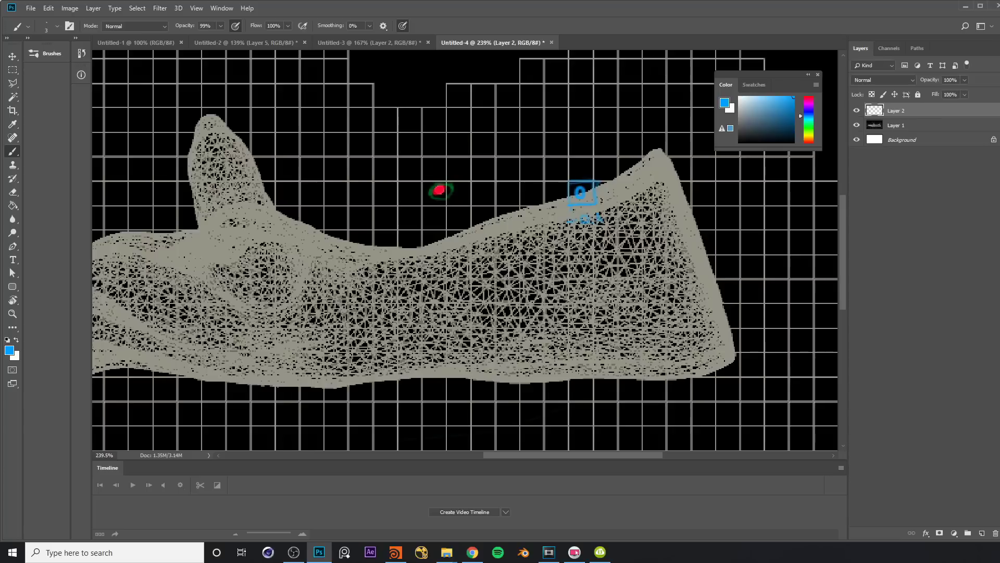
# Step: Write 0.5 in blue deeper inside the forearm, below the -0.1 label, using a smaller brush
pyautogui.press('[')
pyautogui.moveTo(578, 277); pyautogui.dragTo(577, 278)
pyautogui.moveTo(608, 267); pyautogui.dragTo(592, 291)
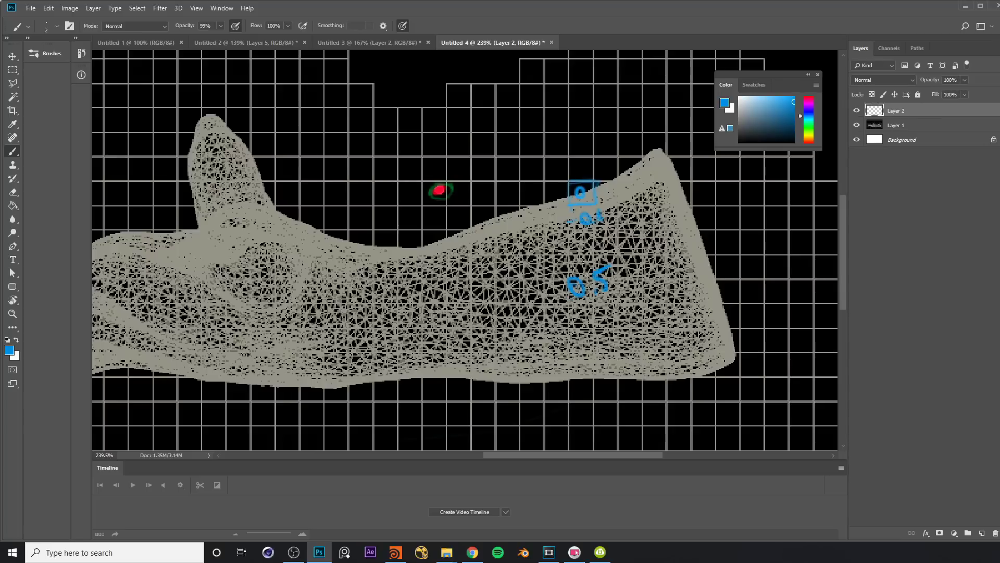
# Step: Label the voxels outward above the boxed 0 with 0.1, 0.5 and 0.7 in blue
pyautogui.scroll(3, 579, 228)
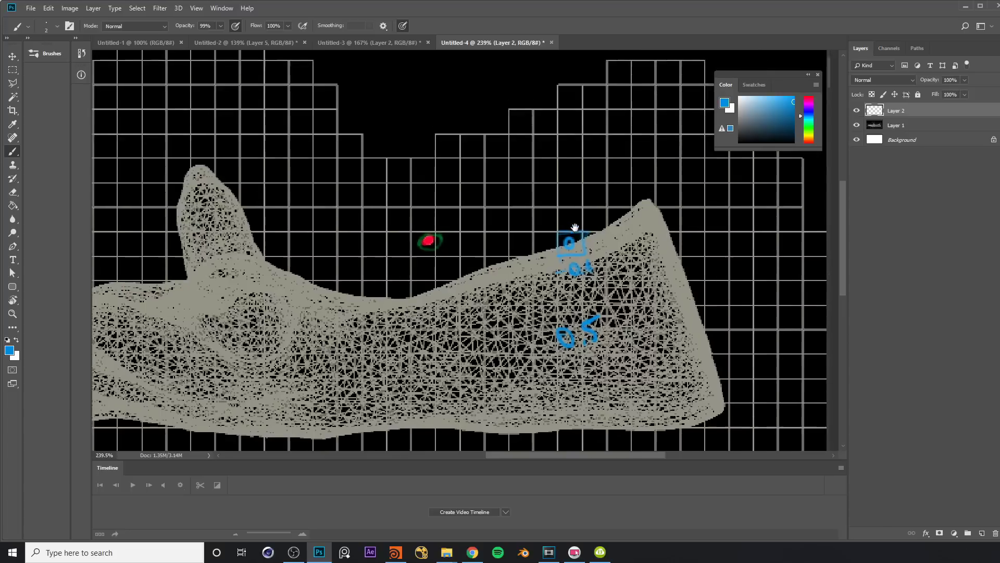
pyautogui.scroll(1, 578, 203)
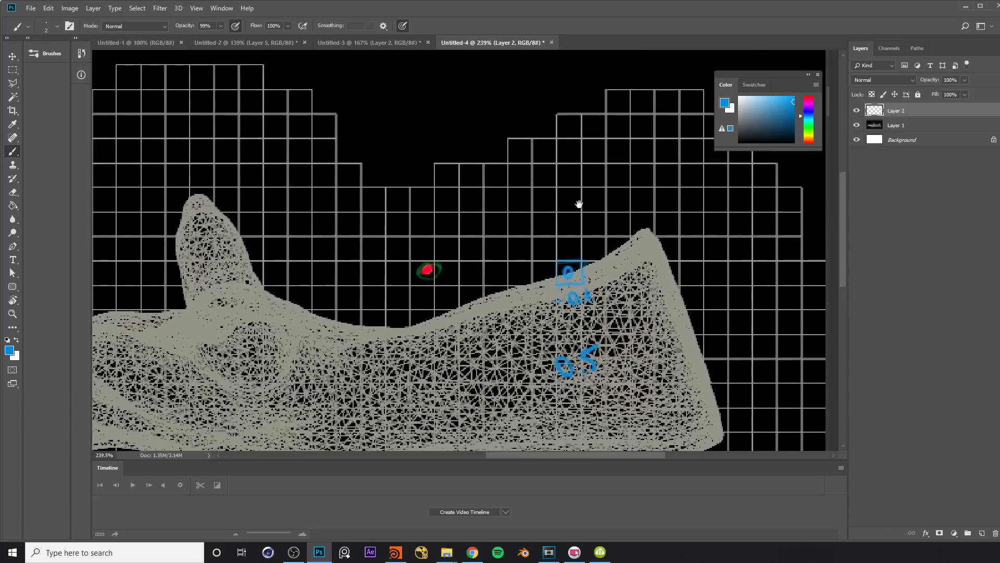
pyautogui.moveTo(567, 247)
pyautogui.mouseDown()
pyautogui.moveTo(590, 256)
pyautogui.moveTo(569, 247)
pyautogui.mouseUp()
pyautogui.click(579, 256)
pyautogui.moveTo(565, 184)
pyautogui.mouseDown()
pyautogui.moveTo(587, 181)
pyautogui.moveTo(594, 165)
pyautogui.mouseUp()
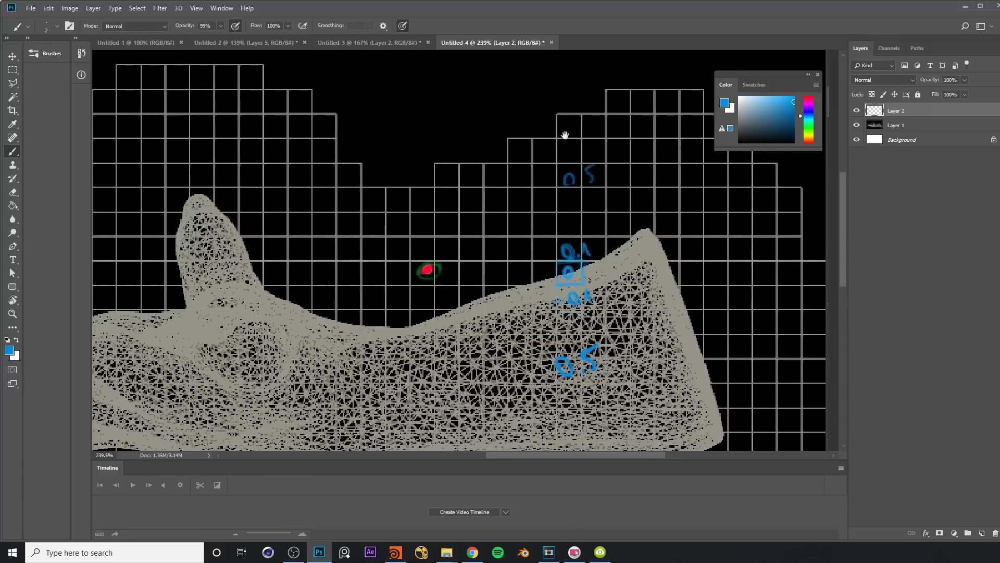
pyautogui.scroll(1, 570, 131)
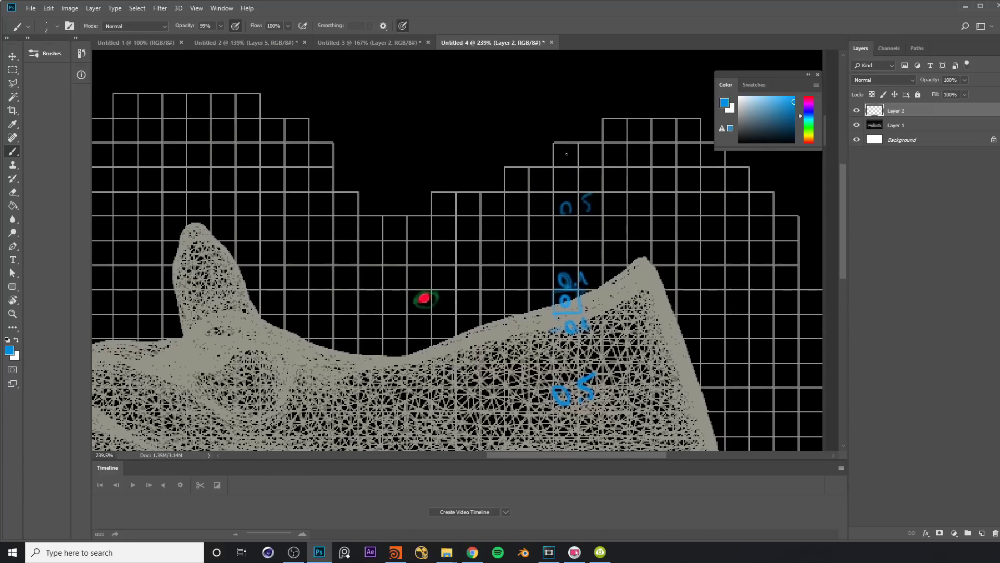
pyautogui.moveTo(568, 160); pyautogui.dragTo(585, 159)
pyautogui.scroll(-2, 575, 148)
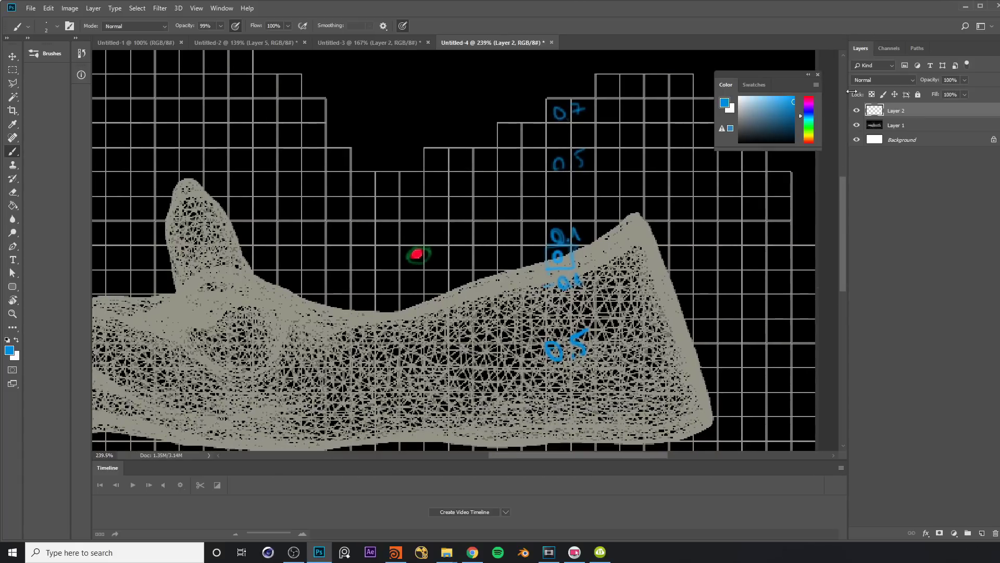
# Step: Draw a green arrow from the inner 0.5 outward to the 0.7 label and circle the "Volume gradient" heading
pyautogui.click(810, 126)
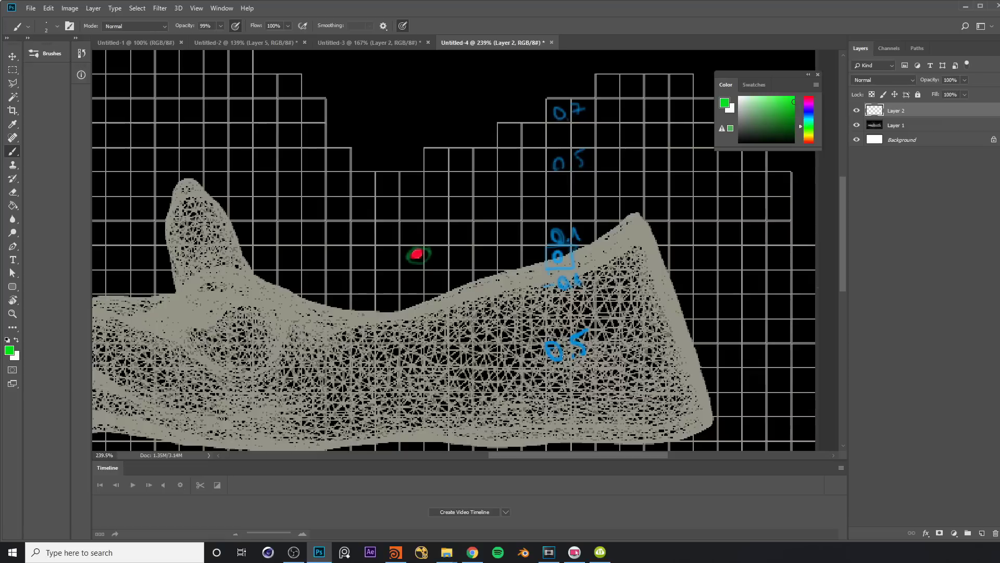
pyautogui.moveTo(557, 279)
pyautogui.mouseDown()
pyautogui.moveTo(559, 107)
pyautogui.moveTo(568, 108)
pyautogui.mouseUp()
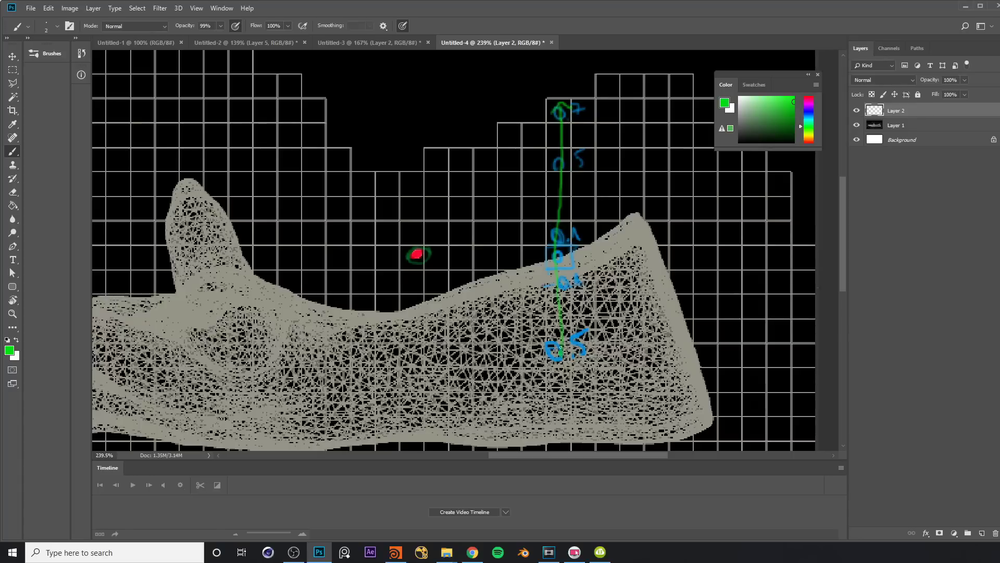
pyautogui.moveTo(561, 355); pyautogui.dragTo(555, 311)
pyautogui.keyDown('alt'); pyautogui.scroll(-4, 457, 228); pyautogui.keyUp('alt')
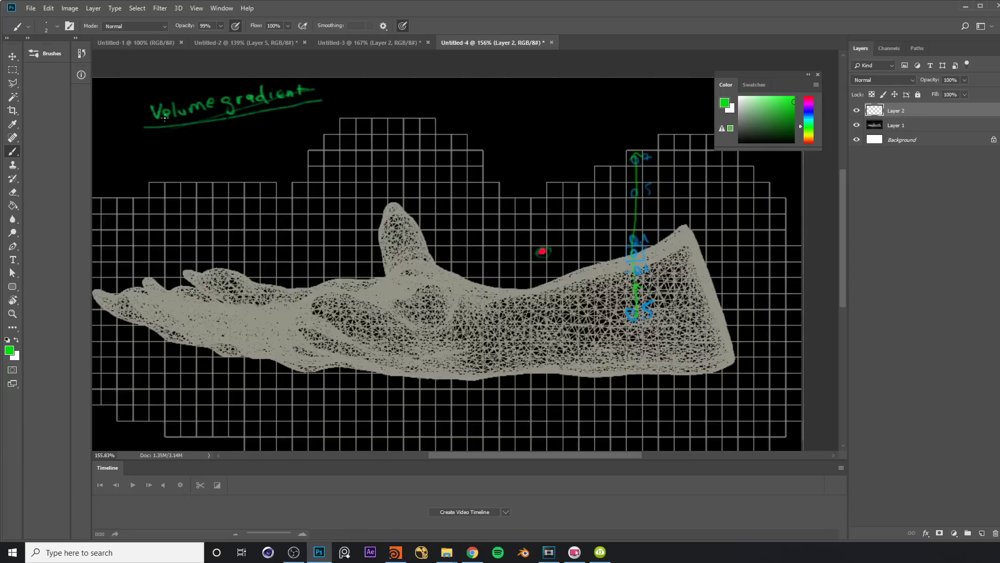
pyautogui.moveTo(158, 97)
pyautogui.mouseDown()
pyautogui.moveTo(336, 79)
pyautogui.moveTo(142, 107)
pyautogui.moveTo(213, 83)
pyautogui.mouseUp()
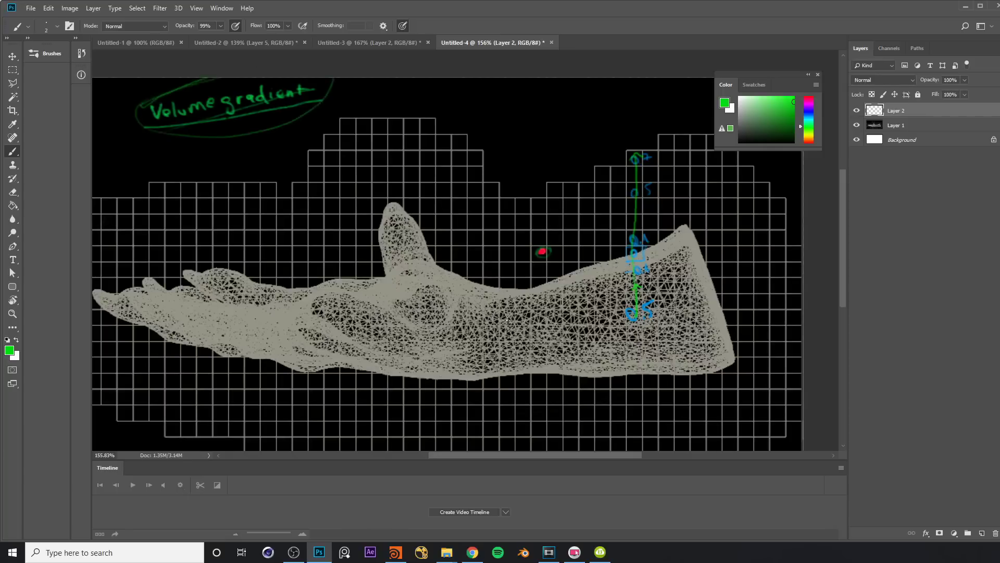
# Step: Draw green arrows pointing outward from inside the hand and forearm in all directions to illustrate the gradient
pyautogui.moveTo(510, 333); pyautogui.dragTo(492, 209)
pyautogui.moveTo(435, 316)
pyautogui.mouseDown()
pyautogui.moveTo(375, 138)
pyautogui.moveTo(383, 151)
pyautogui.mouseUp()
pyautogui.moveTo(352, 321); pyautogui.dragTo(247, 189)
pyautogui.moveTo(249, 206); pyautogui.dragTo(265, 193)
pyautogui.moveTo(215, 295); pyautogui.dragTo(103, 260)
pyautogui.moveTo(278, 345)
pyautogui.mouseDown()
pyautogui.moveTo(168, 413)
pyautogui.moveTo(188, 410)
pyautogui.mouseUp()
pyautogui.moveTo(384, 374); pyautogui.dragTo(347, 449)
pyautogui.moveTo(501, 375); pyautogui.dragTo(520, 445)
pyautogui.moveTo(507, 430); pyautogui.dragTo(521, 443)
pyautogui.moveTo(620, 353); pyautogui.dragTo(737, 444)
pyautogui.moveTo(685, 335); pyautogui.dragTo(803, 373)
pyautogui.moveTo(803, 374); pyautogui.dragTo(790, 380)
# Step: Paint a red point between the fingers and thumb, then draw green arrows showing the outward gradient direction at it
pyautogui.moveTo(811, 125); pyautogui.dragTo(809, 97)
pyautogui.click(794, 97)
pyautogui.click(300, 218)
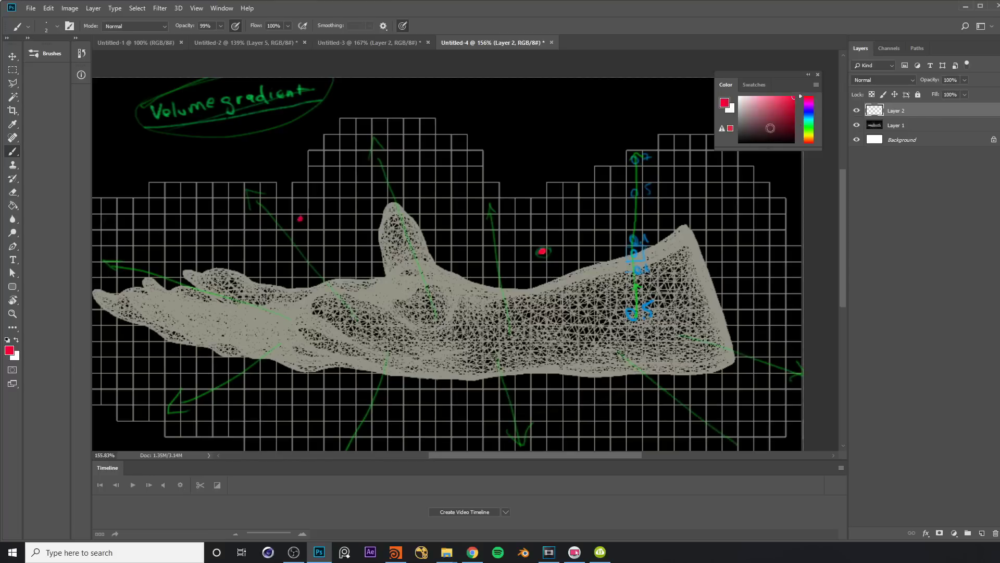
pyautogui.click(811, 125)
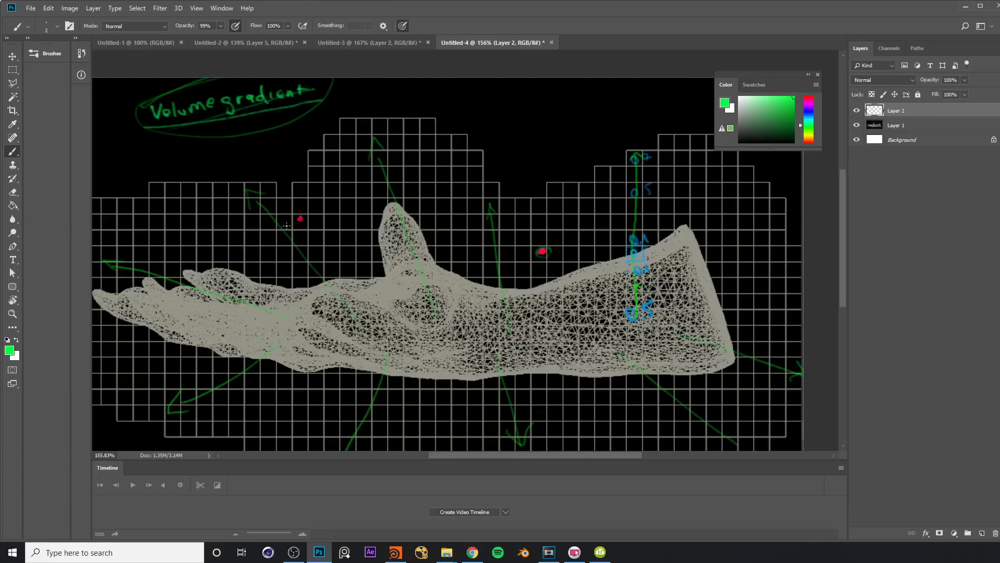
pyautogui.moveTo(300, 218)
pyautogui.mouseDown()
pyautogui.moveTo(269, 173)
pyautogui.moveTo(311, 207)
pyautogui.moveTo(397, 323)
pyautogui.mouseUp()
pyautogui.moveTo(297, 188); pyautogui.dragTo(300, 183)
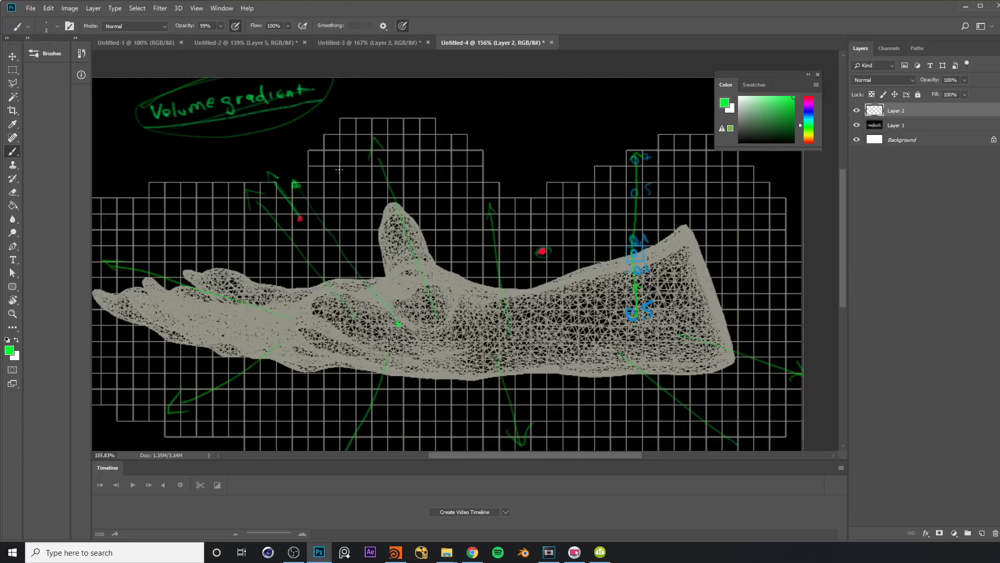
# Step: Switch to Houdini and add an Attribute VOP with add1 wired into its first input
pyautogui.click(395, 551)
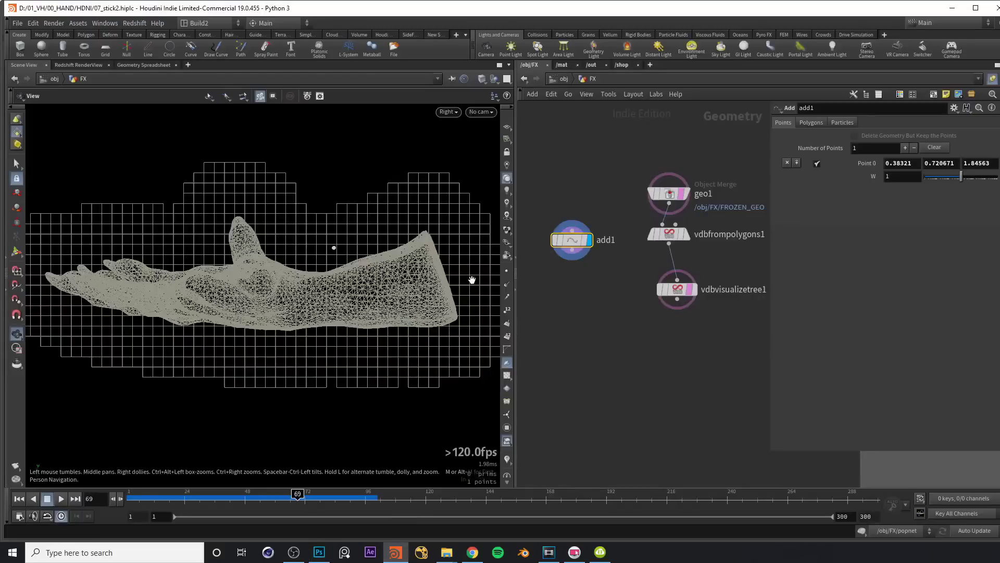
pyautogui.click(572, 252)
pyautogui.press('Tab')
pyautogui.write('at v')
pyautogui.press('Return')
pyautogui.click(619, 344)
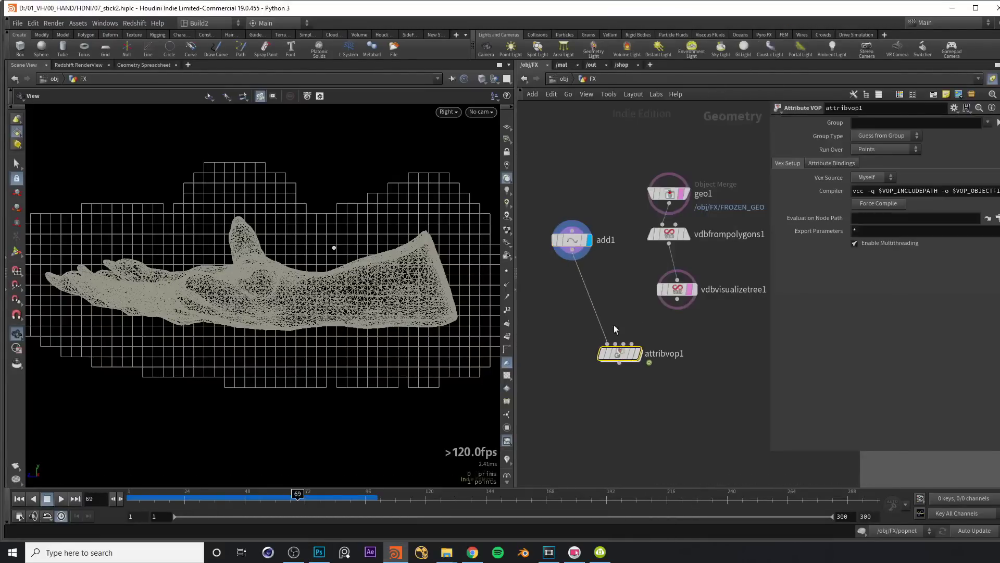
pyautogui.moveTo(530, 197); pyautogui.dragTo(624, 376)
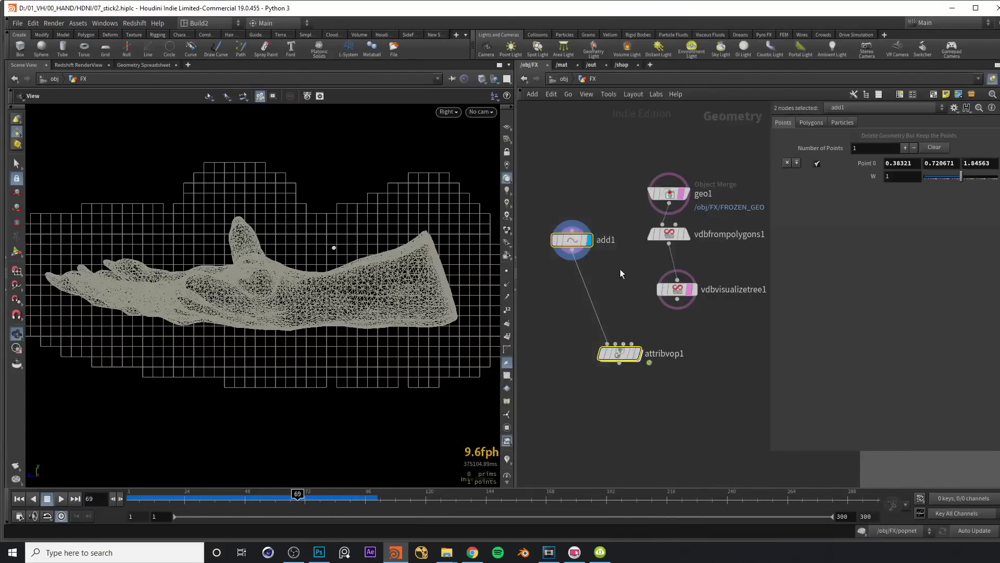
# Step: Insert a Null between vdbfrompolygons1 and vdbvisualizetree1 and name it SDF
pyautogui.moveTo(612, 176); pyautogui.dragTo(714, 275)
pyautogui.moveTo(658, 258); pyautogui.dragTo(657, 218)
pyautogui.press('Tab')
pyautogui.write('vdb smooth')
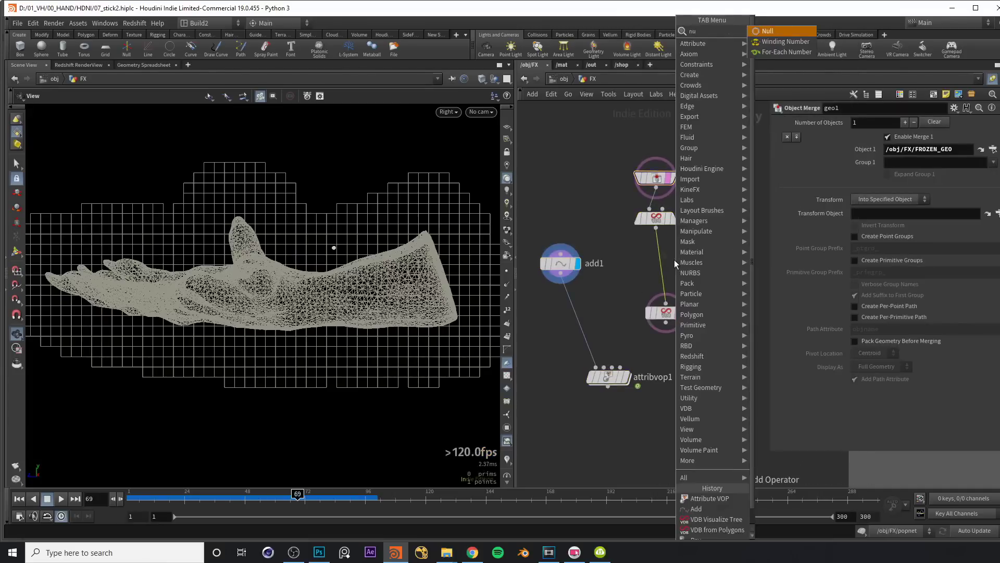
pyautogui.press('Return')
pyautogui.click(659, 263)
pyautogui.doubleClick(698, 262)
pyautogui.write('SDF')
pyautogui.press('Return')
# Step: Tidy the node layout and wire vdbvisualizetree1 into the second input of attribvop1
pyautogui.moveTo(630, 149); pyautogui.dragTo(685, 274)
pyautogui.moveTo(628, 129); pyautogui.dragTo(693, 268)
pyautogui.moveTo(607, 219); pyautogui.dragTo(636, 195, button='middle')
pyautogui.click(654, 203)
pyautogui.moveTo(546, 203); pyautogui.dragTo(555, 180, button='middle')
pyautogui.moveTo(553, 182); pyautogui.dragTo(627, 360)
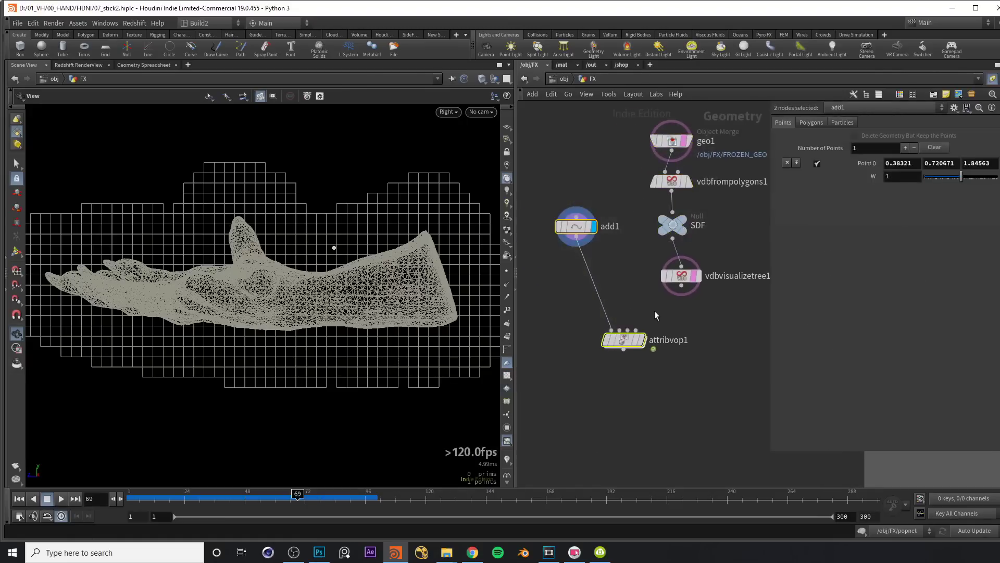
pyautogui.click(638, 320)
pyautogui.moveTo(681, 294); pyautogui.dragTo(623, 332)
pyautogui.click(623, 345)
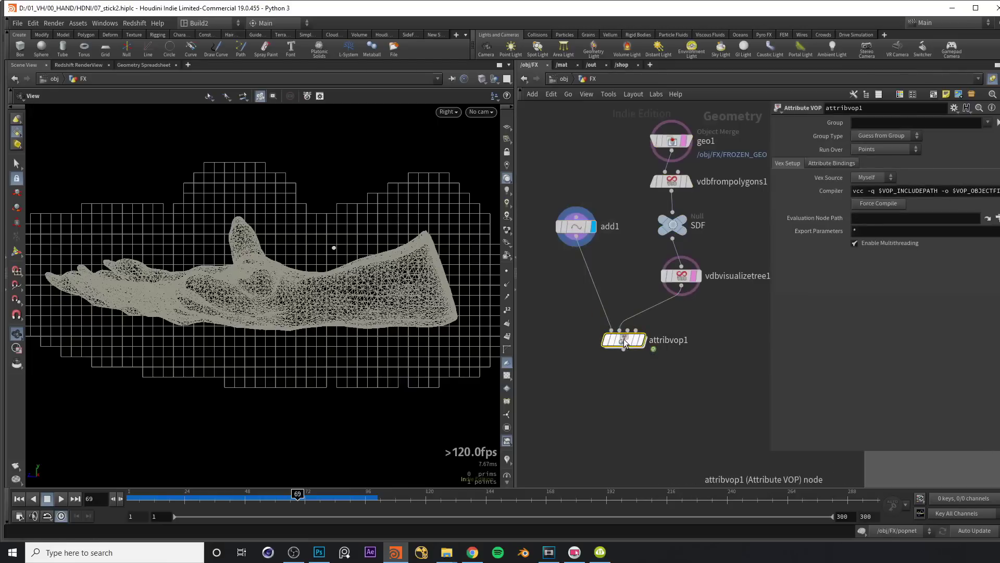
# Step: Inside attribvop1, add a Volume Gradient node and connect the global P to its samplepos input
pyautogui.doubleClick(622, 344)
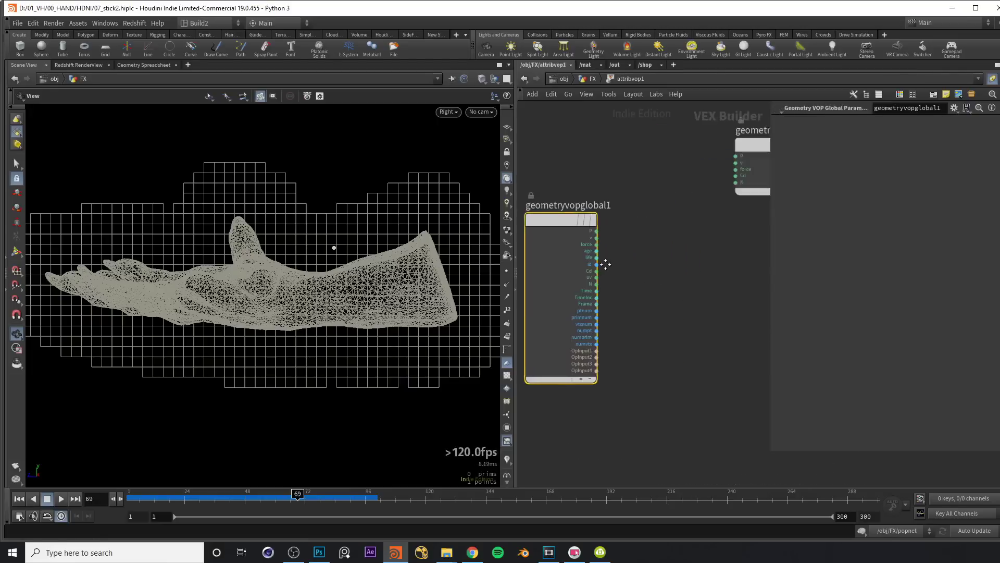
pyautogui.press('Tab')
pyautogui.moveTo(626, 261)
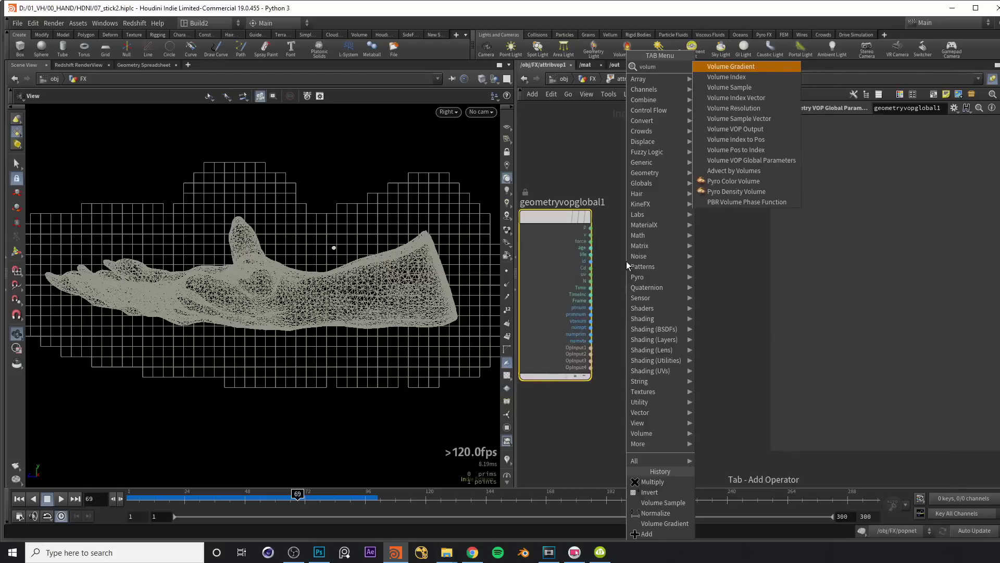
pyautogui.press('Return')
pyautogui.click(633, 268)
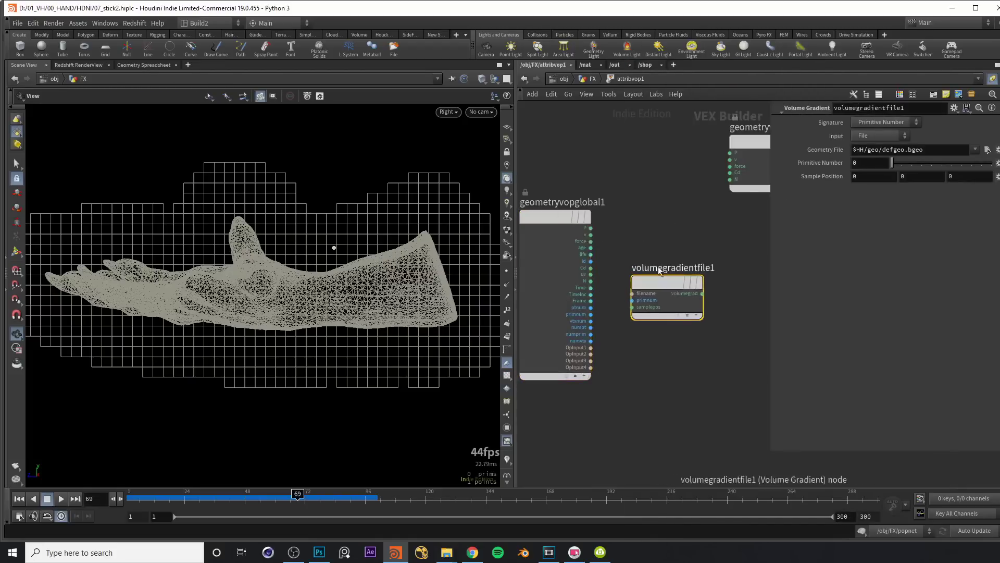
pyautogui.click(591, 228)
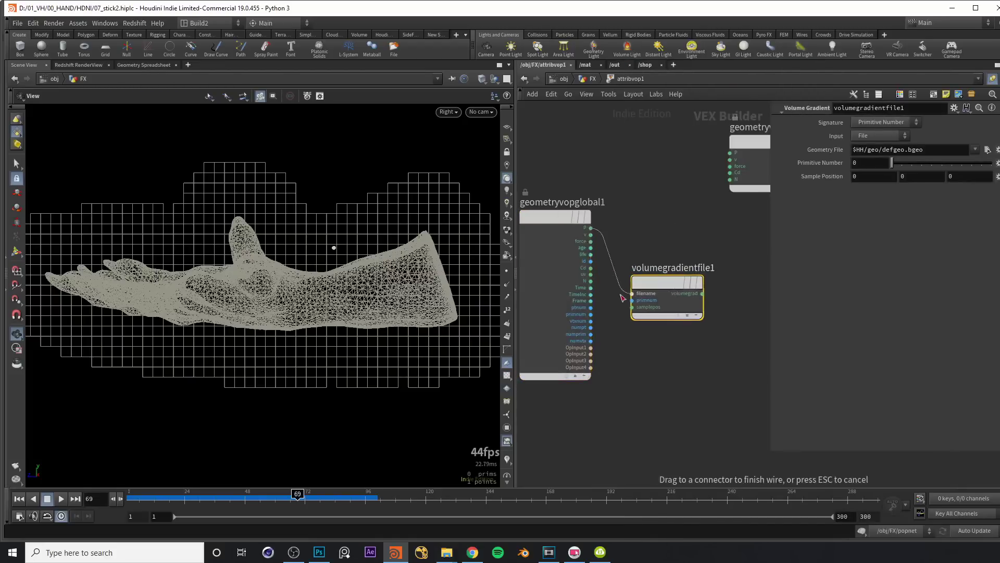
pyautogui.click(631, 306)
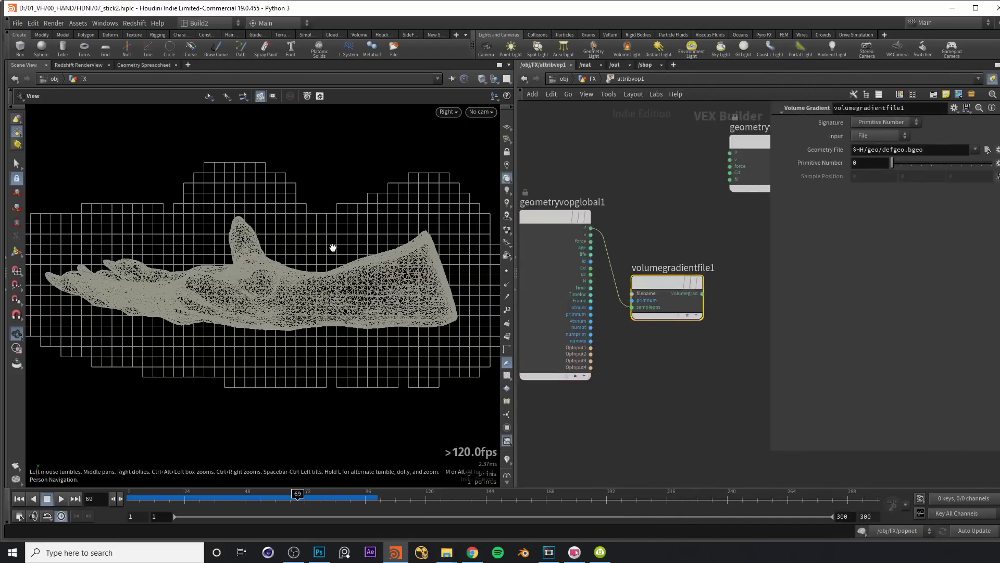
# Step: Connect OpInput2 to the filename input of the Volume Gradient node
pyautogui.moveTo(652, 247); pyautogui.dragTo(650, 230, button='middle')
pyautogui.moveTo(651, 270); pyautogui.dragTo(671, 274)
pyautogui.scroll(2, 671, 274)
pyautogui.click(652, 272)
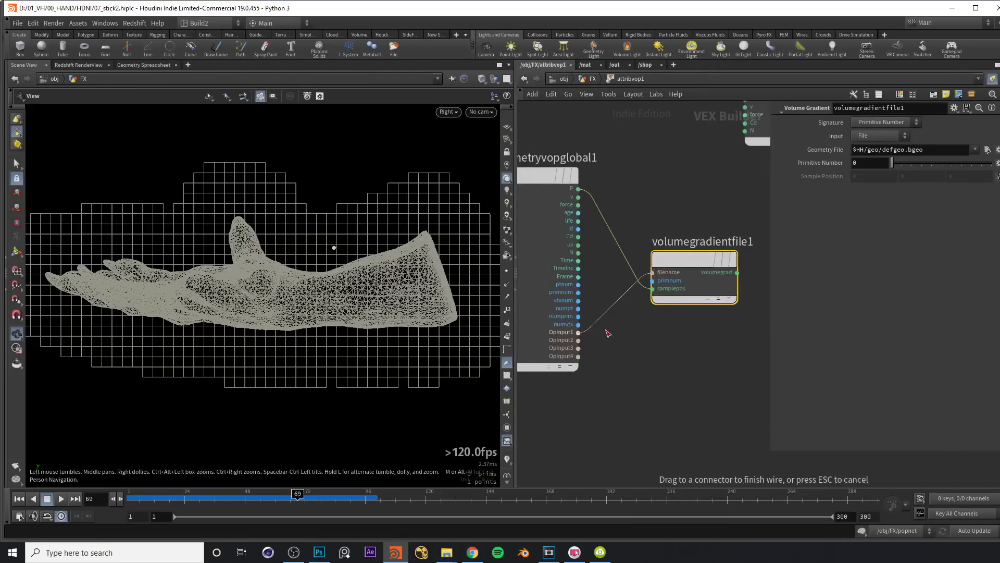
pyautogui.click(579, 340)
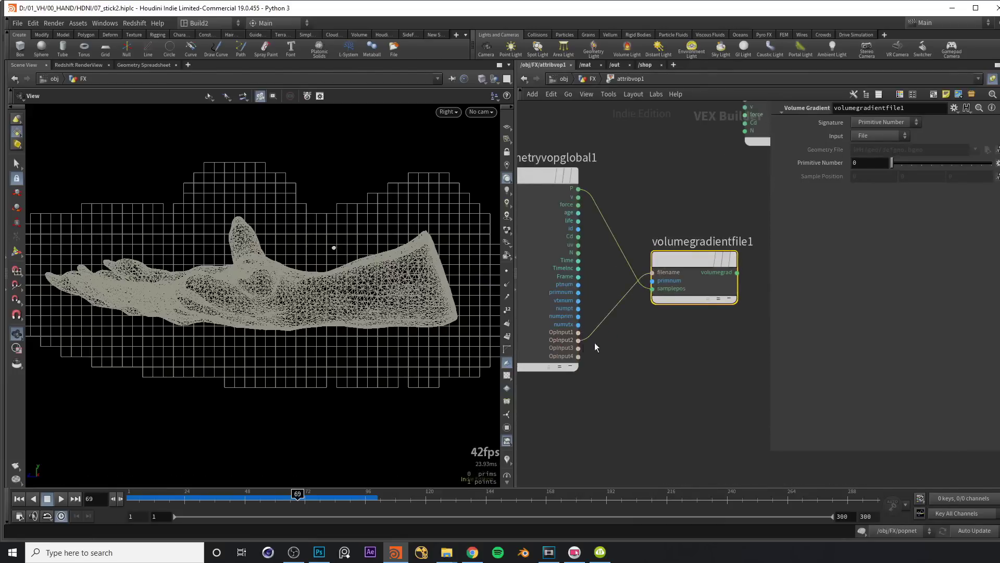
# Step: Return to the FX network, display attribvop1 and bypass vdbvisualizetree1
pyautogui.press('u')
pyautogui.click(681, 275)
pyautogui.moveTo(708, 308); pyautogui.dragTo(680, 312, button='middle')
pyautogui.press('q')
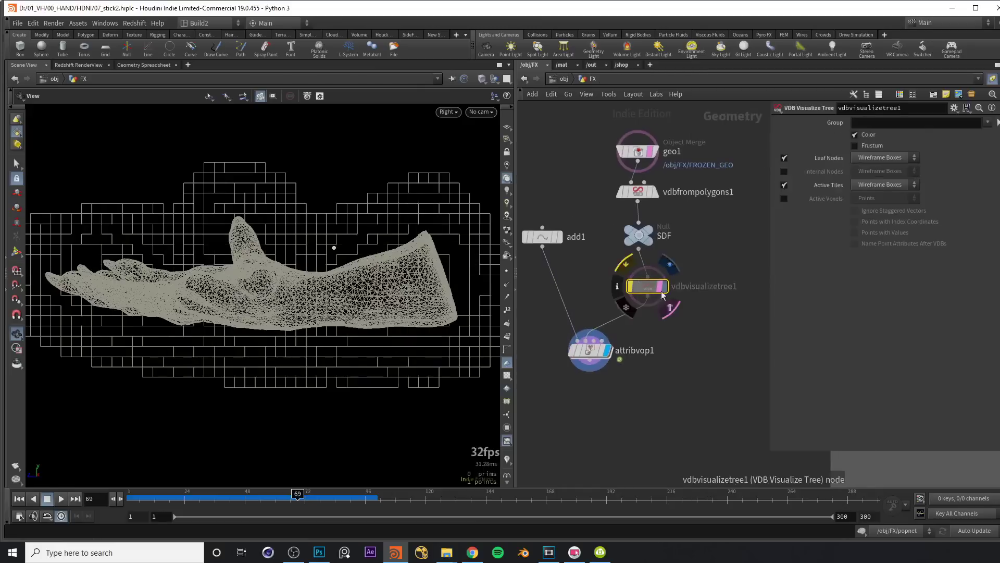
# Step: Move vdbvisualizetree1 aside and wire the SDF null directly into attribvop1's second input
pyautogui.moveTo(651, 286); pyautogui.dragTo(675, 287)
pyautogui.moveTo(639, 249); pyautogui.dragTo(593, 331)
pyautogui.moveTo(608, 348); pyautogui.dragTo(630, 331, button='middle')
# Step: Inside attribvop1, set the Volume Gradient node's Input to Second Input
pyautogui.doubleClick(637, 333)
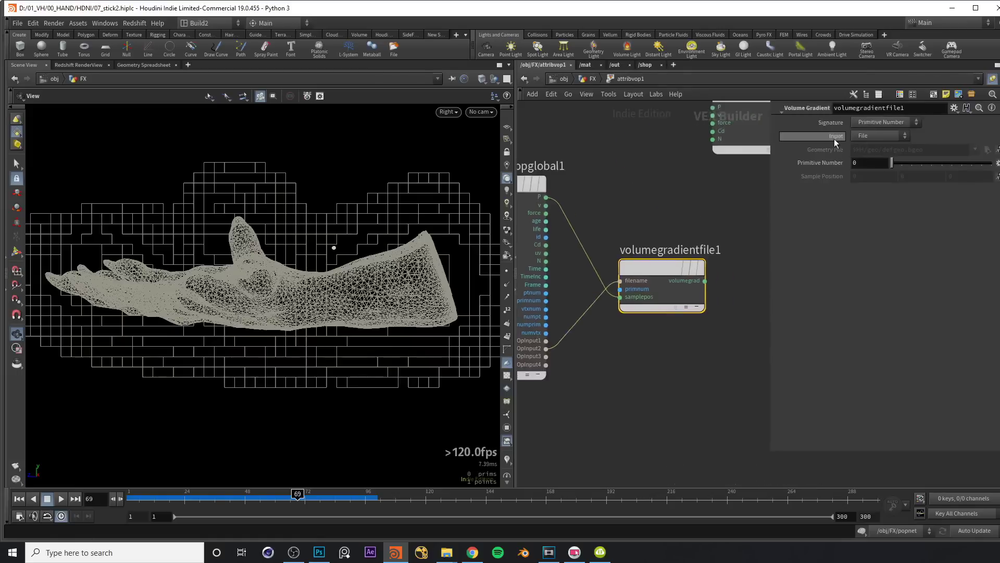
pyautogui.click(865, 136)
pyautogui.click(867, 172)
# Step: Connect the volumegrad output to N on the geometry output and show the point's normal in the viewport
pyautogui.moveTo(678, 214); pyautogui.dragTo(615, 245, button='middle')
pyautogui.moveTo(667, 123); pyautogui.dragTo(730, 192)
pyautogui.moveTo(602, 317); pyautogui.dragTo(687, 237)
pyautogui.scroll(5, 333, 243)
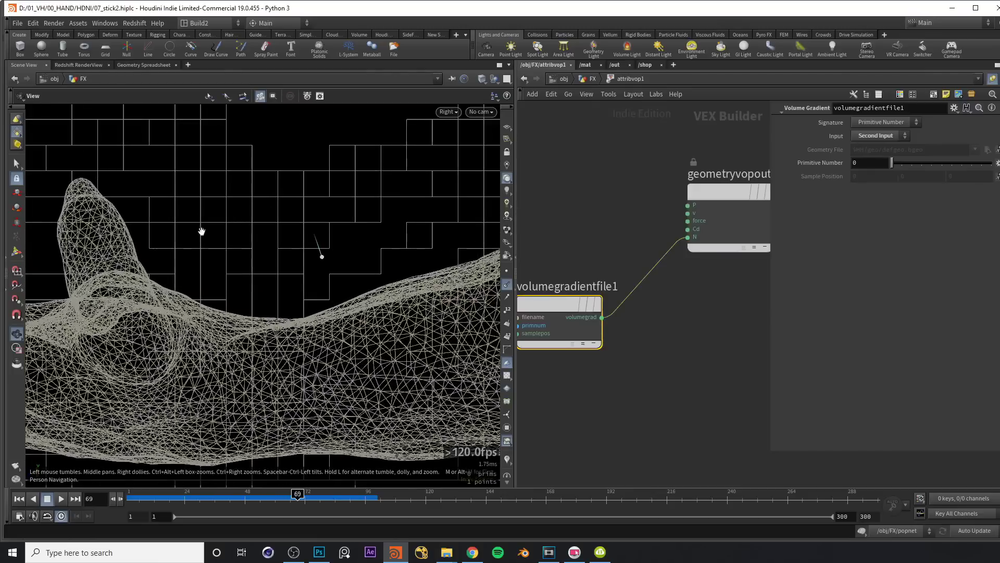
pyautogui.scroll(-4, 384, 235)
pyautogui.moveTo(385, 236); pyautogui.dragTo(358, 257, button='middle')
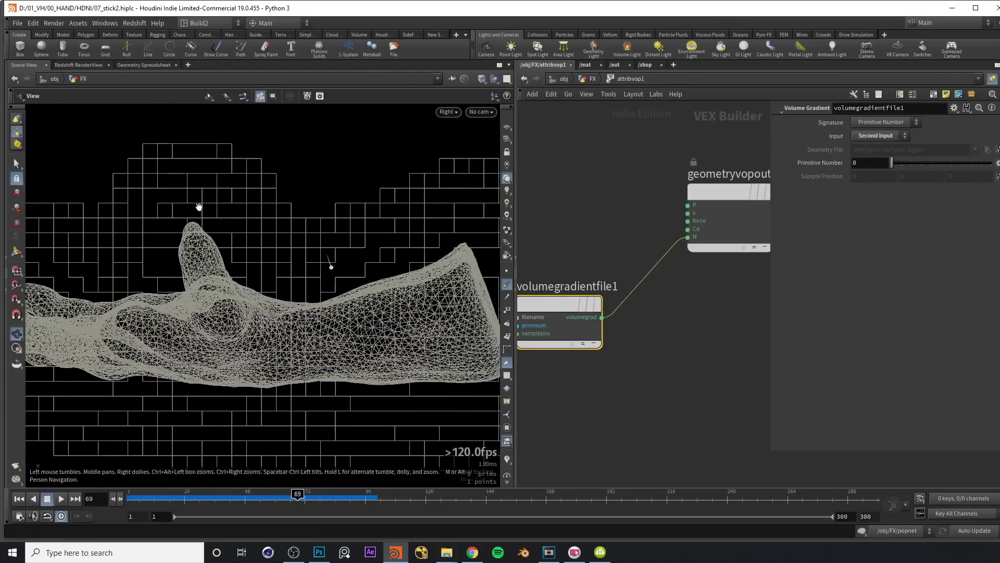
# Step: Return to the FX network and move add1's point above the hand beside the thumb, to about 0.38, 1.20, 2.76
pyautogui.press('u')
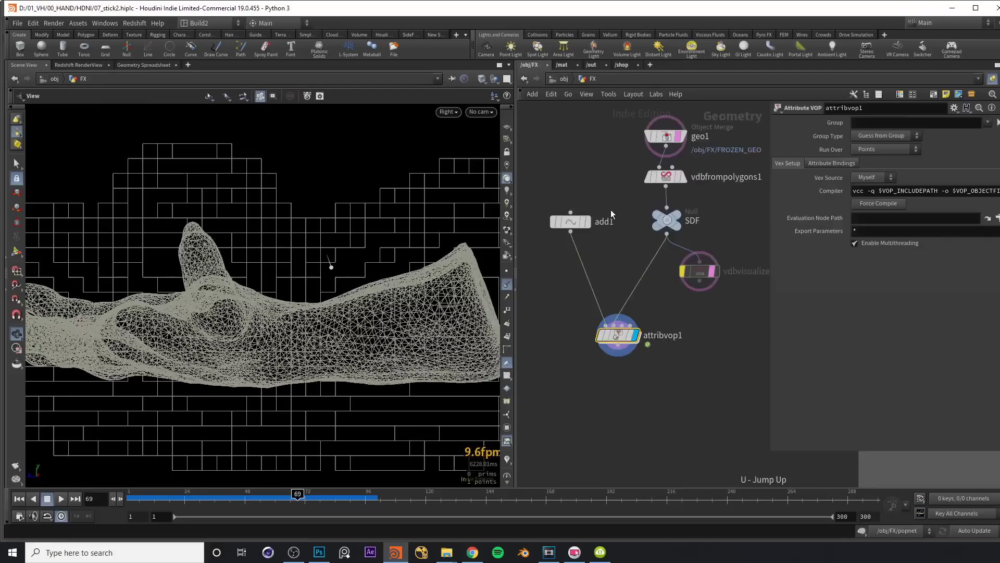
pyautogui.click(571, 222)
pyautogui.press('Return')
pyautogui.moveTo(331, 267); pyautogui.dragTo(224, 192)
pyautogui.keyDown('alt'); pyautogui.moveTo(209, 250); pyautogui.dragTo(228, 240, button='middle'); pyautogui.keyUp('alt')
# Step: Increase the Scale Normal guide size in the viewport's display options to lengthen the point's displayed normal
pyautogui.press('d')
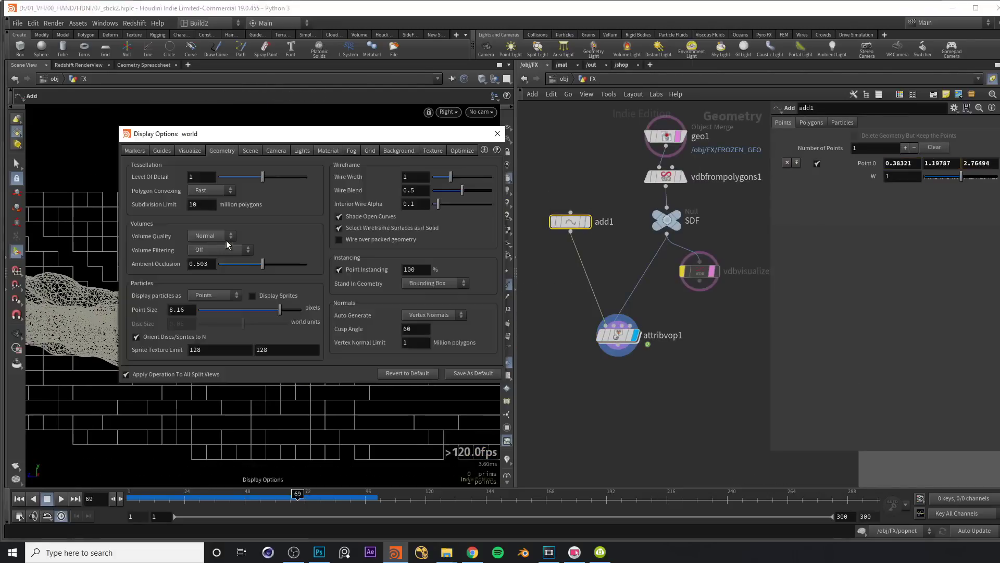
pyautogui.click(162, 150)
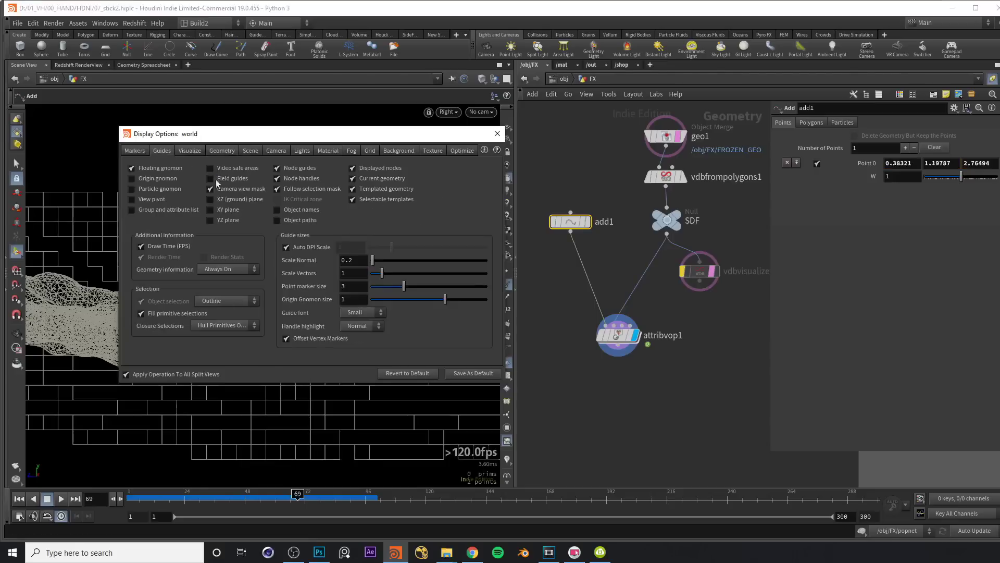
pyautogui.click(498, 134)
# Step: Test the gradient by moving add1's point over the fingers and back above the wrist, to about 0.38, 1.16, 2.29
pyautogui.moveTo(239, 179)
pyautogui.mouseDown()
pyautogui.moveTo(173, 190)
pyautogui.moveTo(143, 174)
pyautogui.moveTo(263, 172)
pyautogui.moveTo(333, 205)
pyautogui.moveTo(405, 170)
pyautogui.moveTo(431, 177)
pyautogui.moveTo(328, 205)
pyautogui.moveTo(262, 186)
pyautogui.moveTo(209, 151)
pyautogui.moveTo(148, 151)
pyautogui.moveTo(102, 195)
pyautogui.moveTo(77, 195)
pyautogui.mouseUp()
pyautogui.scroll(-1, 158, 237)
pyautogui.keyDown('alt'); pyautogui.moveTo(159, 237); pyautogui.dragTo(236, 212, button='middle'); pyautogui.keyUp('alt')
pyautogui.scroll(-1, 231, 296)
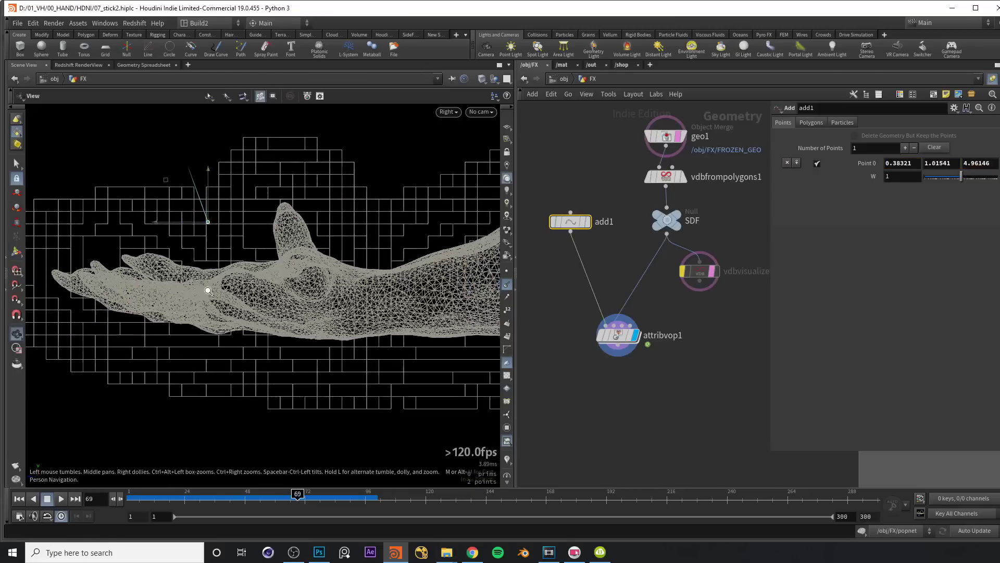
pyautogui.keyDown('alt'); pyautogui.moveTo(208, 291); pyautogui.dragTo(183, 293, button='middle'); pyautogui.keyUp('alt')
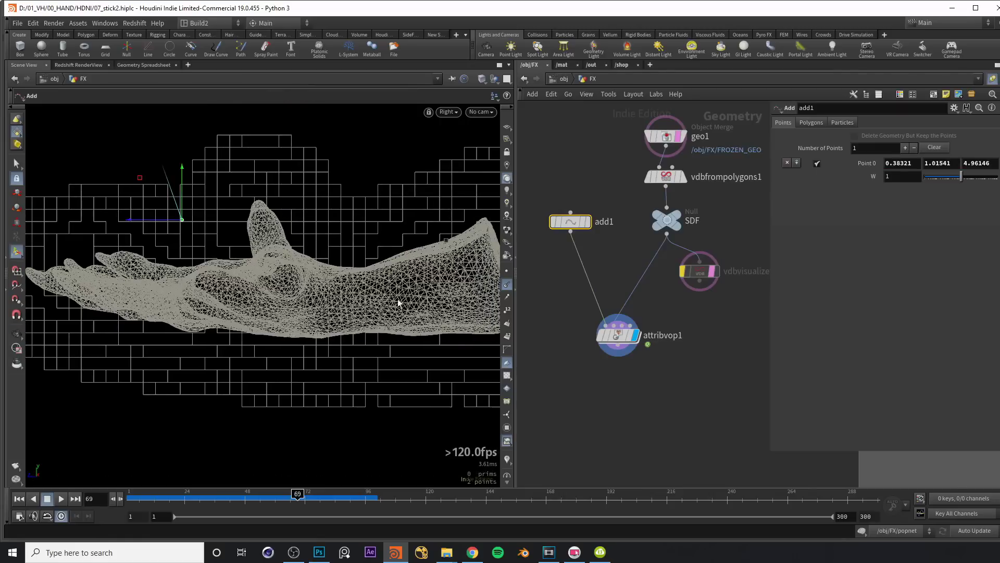
pyautogui.moveTo(181, 219); pyautogui.dragTo(354, 216)
pyautogui.scroll(1, 406, 172)
pyautogui.keyDown('alt'); pyautogui.moveTo(386, 227); pyautogui.dragTo(342, 221, button='middle'); pyautogui.keyUp('alt')
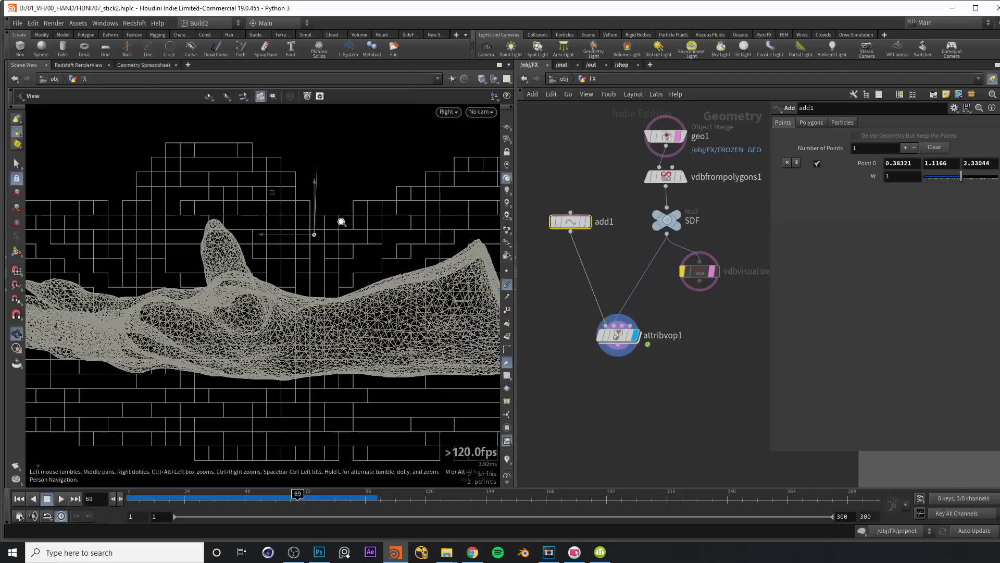
pyautogui.moveTo(271, 195)
pyautogui.mouseDown(button='middle')
pyautogui.moveTo(277, 164)
pyautogui.moveTo(280, 195)
pyautogui.mouseUp(button='middle')
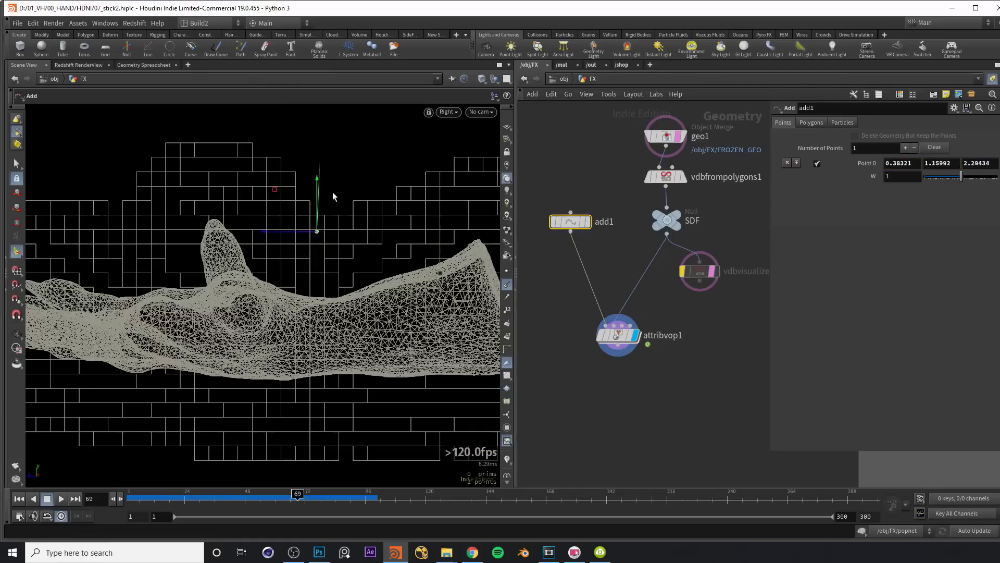
pyautogui.press('Escape')
# Step: Examine the Exterior Band value of vdbfrompolygons1 and keep it at 1
pyautogui.moveTo(346, 199); pyautogui.dragTo(360, 220, button='middle')
pyautogui.click(666, 177)
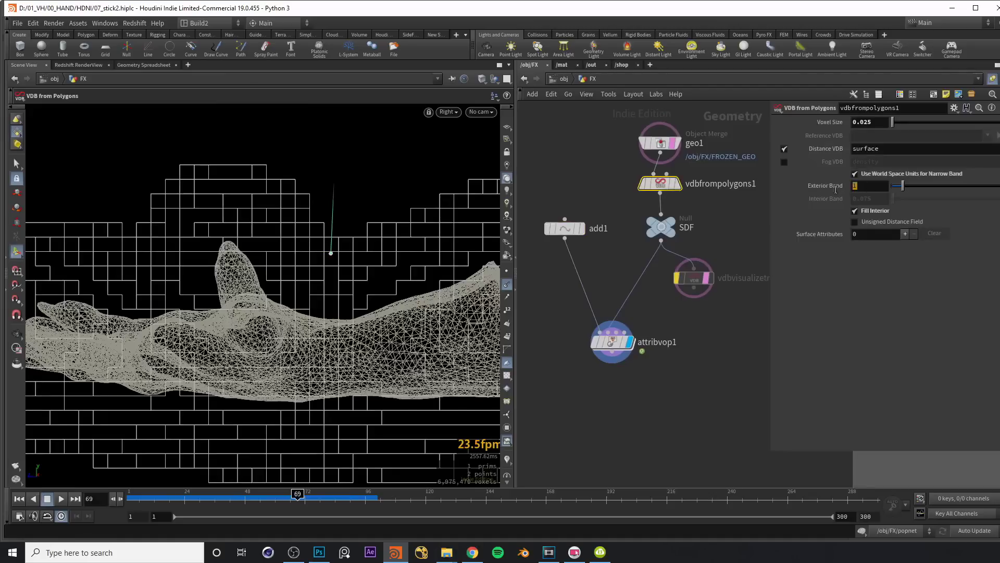
pyautogui.press('Return')
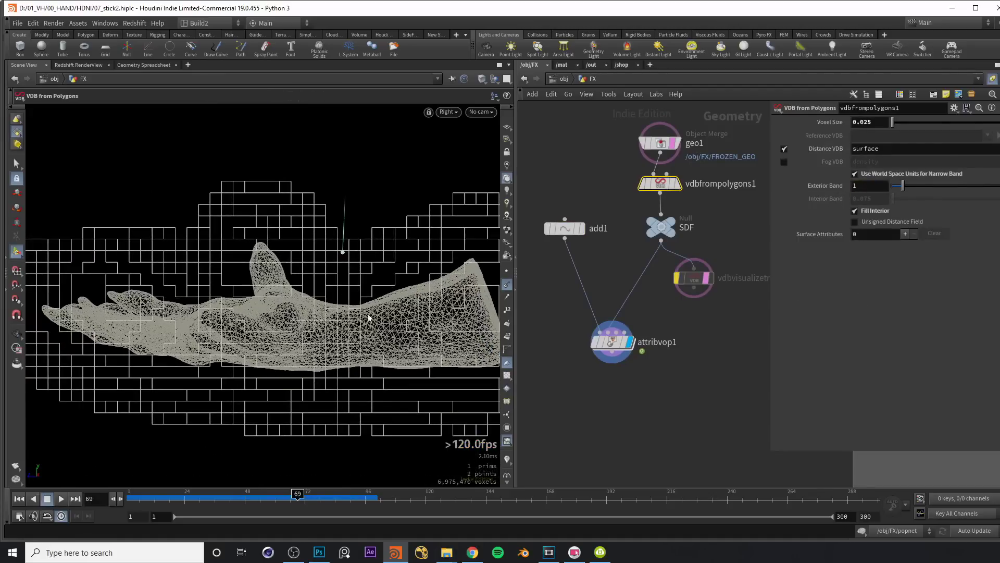
# Step: Set the VDB from Polygons exterior band to 2 and move the add1 point to about Y 1.51, Z 1.72
pyautogui.moveTo(363, 336); pyautogui.dragTo(333, 323, button='middle')
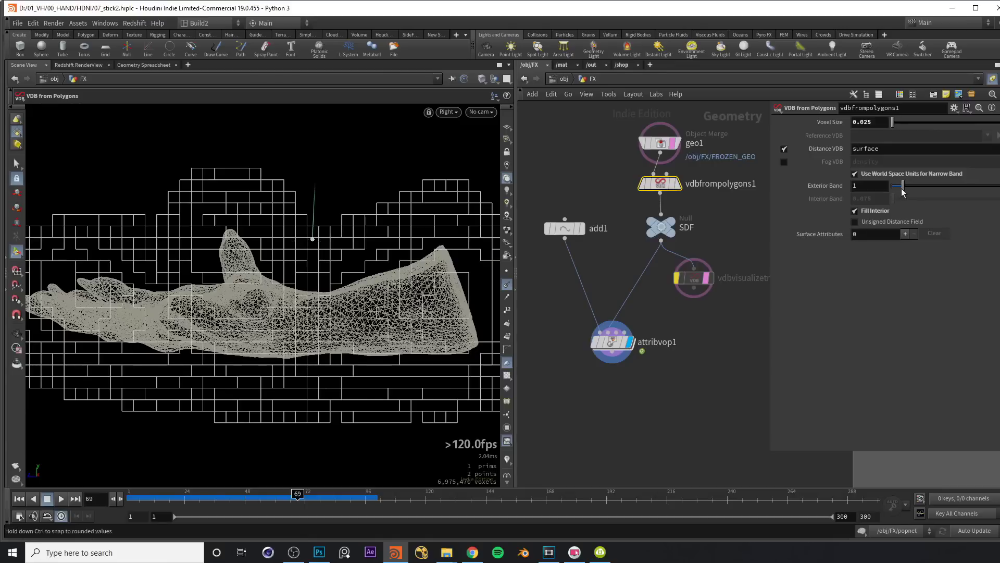
pyautogui.doubleClick(877, 187)
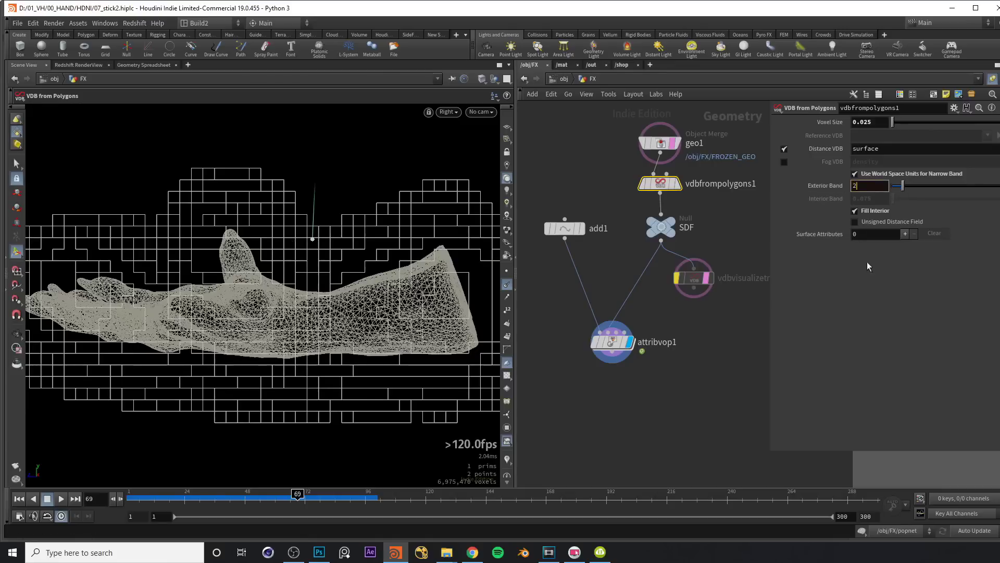
pyautogui.write('2')
pyautogui.press('Return')
pyautogui.scroll(-2, 331, 211)
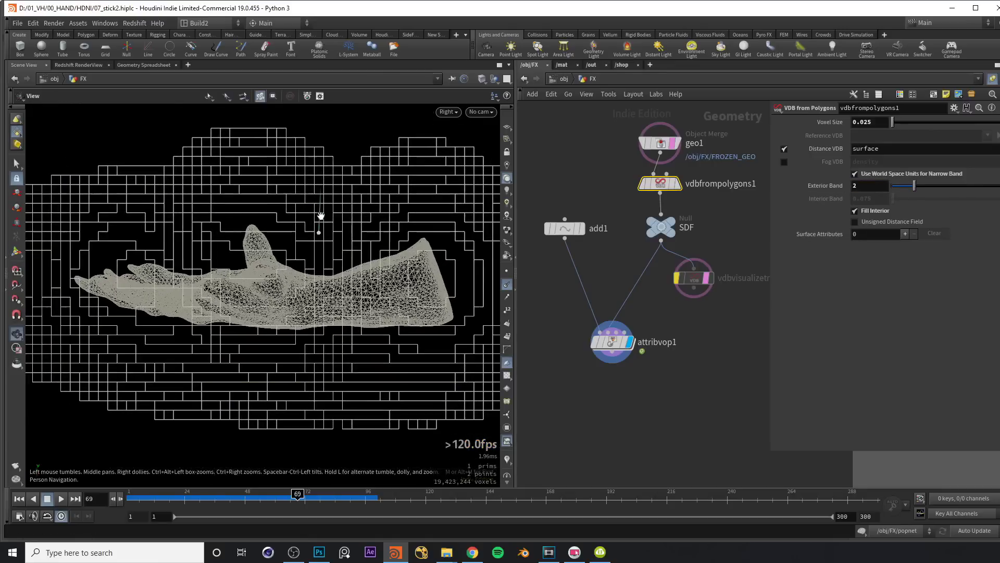
pyautogui.click(581, 229)
pyautogui.moveTo(279, 192); pyautogui.dragTo(313, 180)
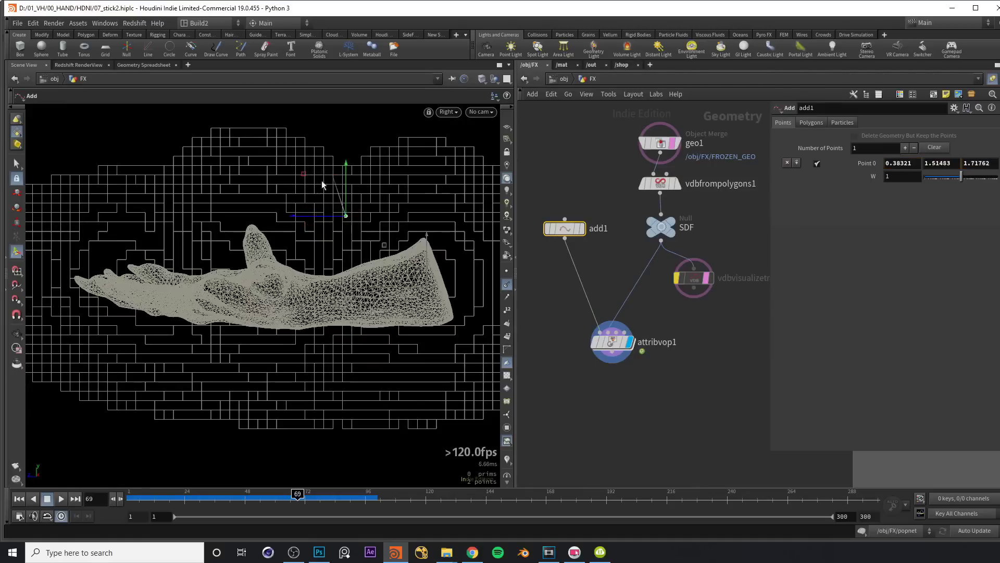
# Step: Return the VDB's exterior band to 1 and move the add1 point above the wrist to about Y 1.08, Z 2.09
pyautogui.click(674, 181)
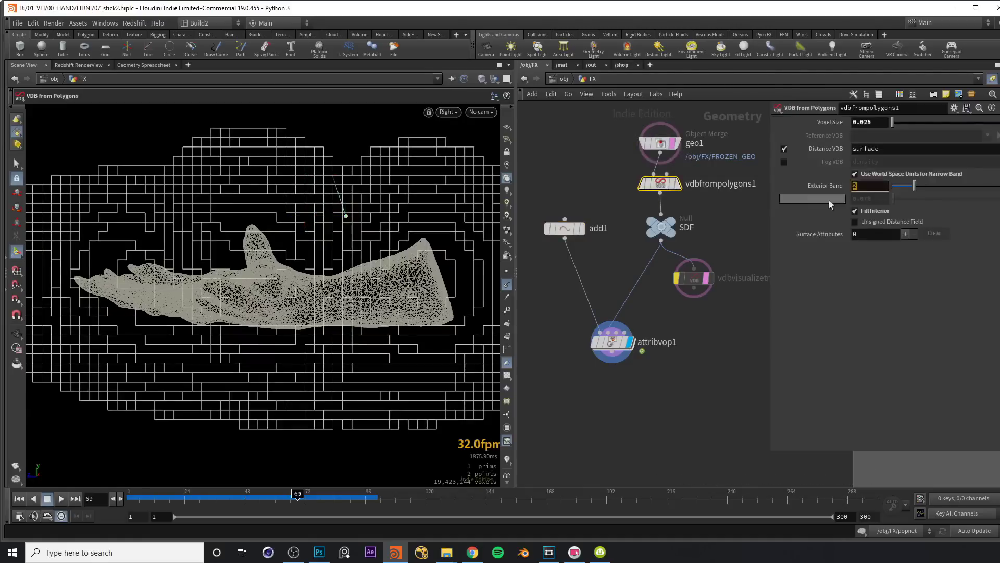
pyautogui.click(565, 228)
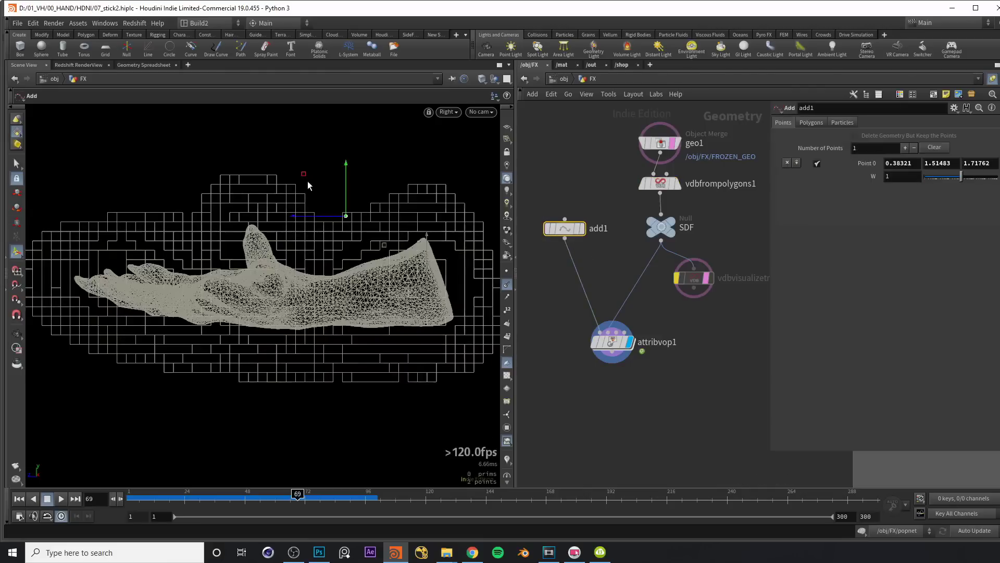
pyautogui.moveTo(305, 183); pyautogui.dragTo(285, 197)
pyautogui.scroll(4, 355, 161)
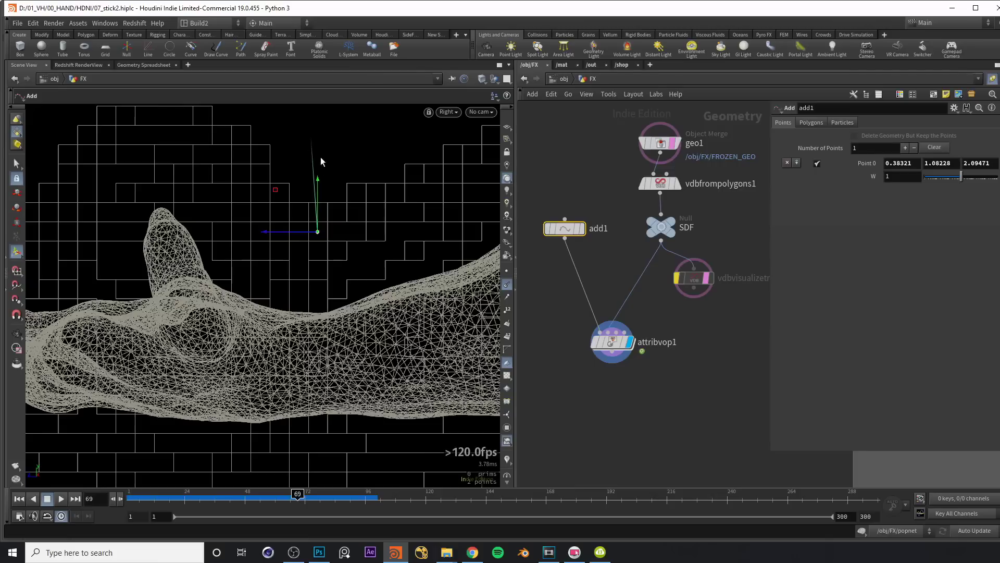
# Step: Inside attribvop1, add a Subtract node fed by the global P and place it above the volume gradient node
pyautogui.doubleClick(598, 343)
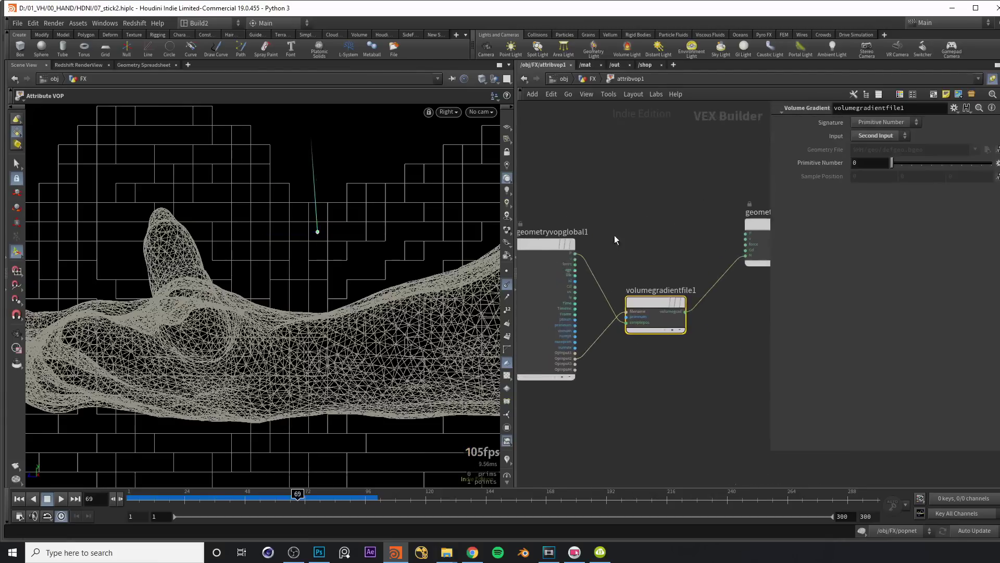
pyautogui.moveTo(566, 244); pyautogui.dragTo(654, 210)
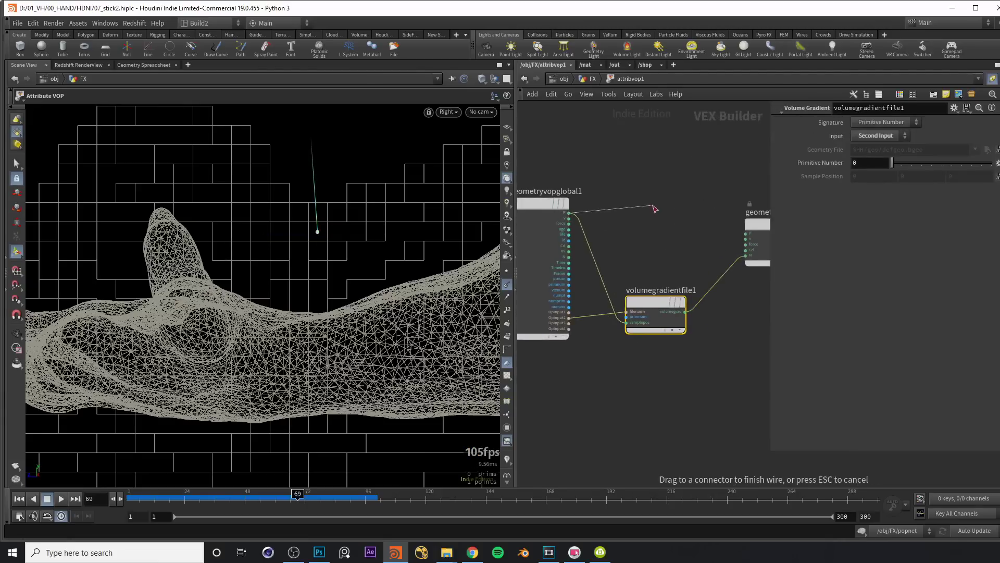
pyautogui.press('Tab')
pyautogui.write('sub')
pyautogui.press('Down')
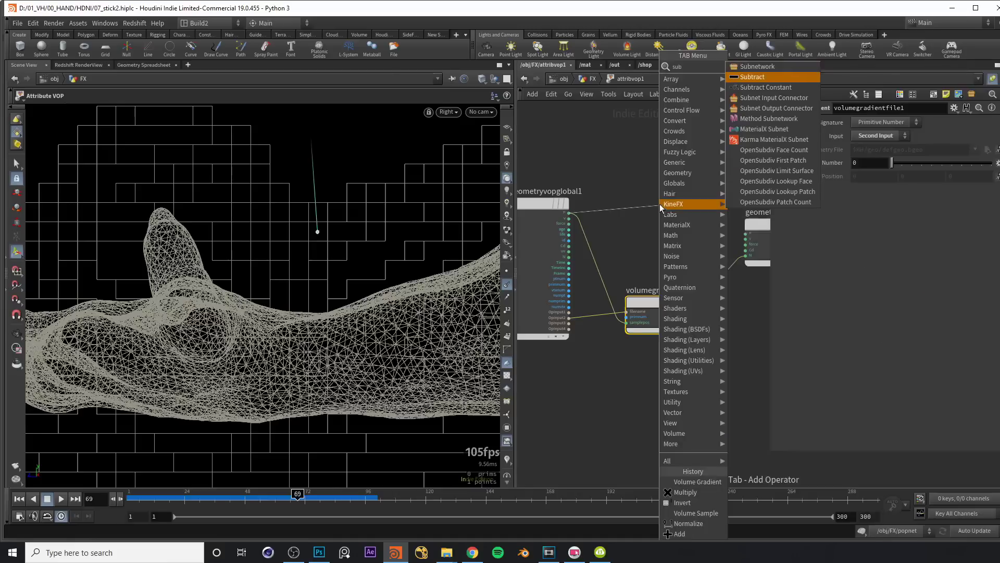
pyautogui.press('Return')
pyautogui.click(659, 206)
pyautogui.moveTo(577, 204); pyautogui.dragTo(625, 180)
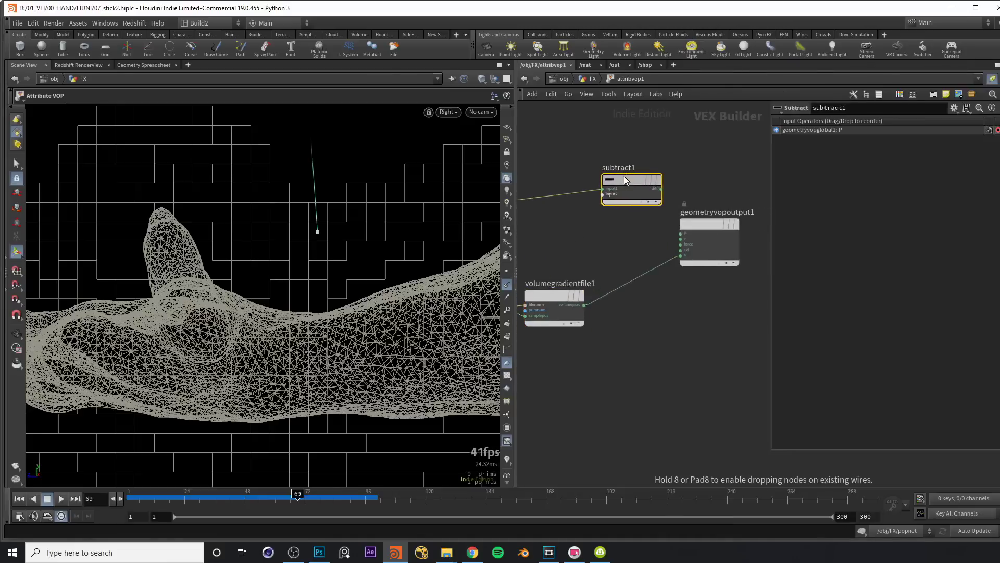
# Step: Connect the volume gradient to the Subtract node's second input and the Subtract result to the output node's P
pyautogui.moveTo(591, 308); pyautogui.dragTo(705, 228)
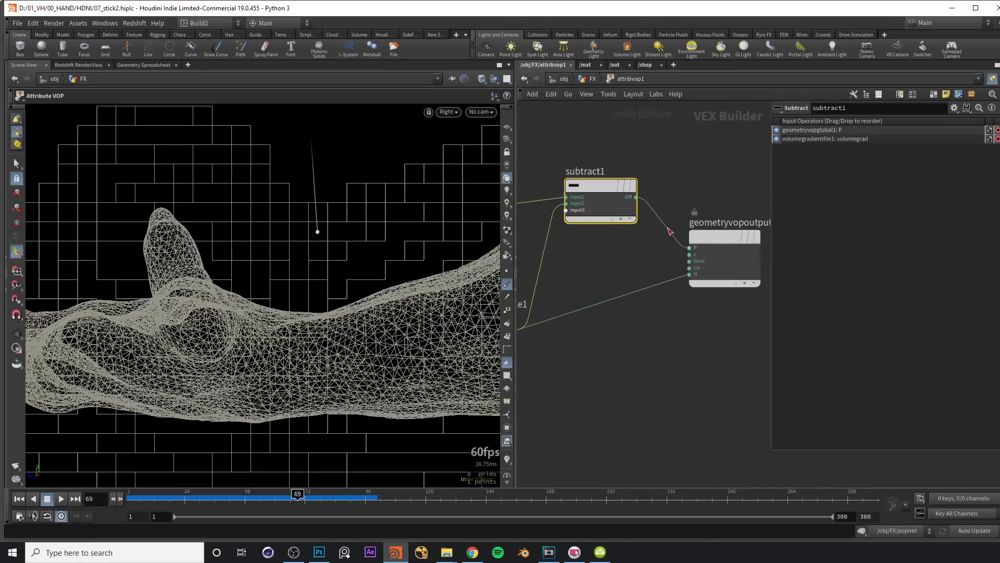
pyautogui.press('Escape')
pyautogui.moveTo(317, 226); pyautogui.dragTo(333, 260)
pyautogui.press('Return')
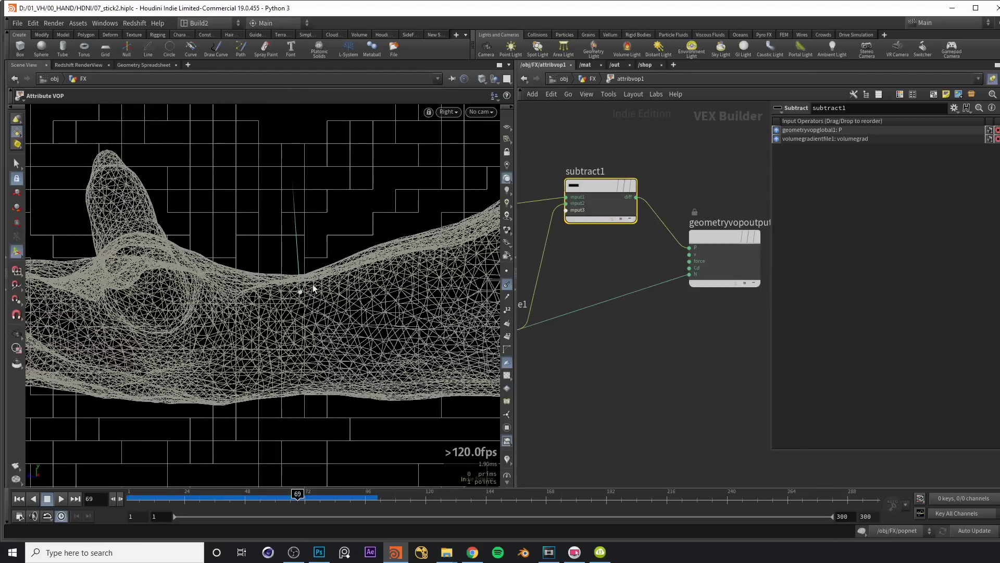
pyautogui.press('Escape')
pyautogui.moveTo(312, 287); pyautogui.dragTo(352, 277)
pyautogui.moveTo(570, 265); pyautogui.dragTo(713, 259, button='middle')
pyautogui.click(626, 339)
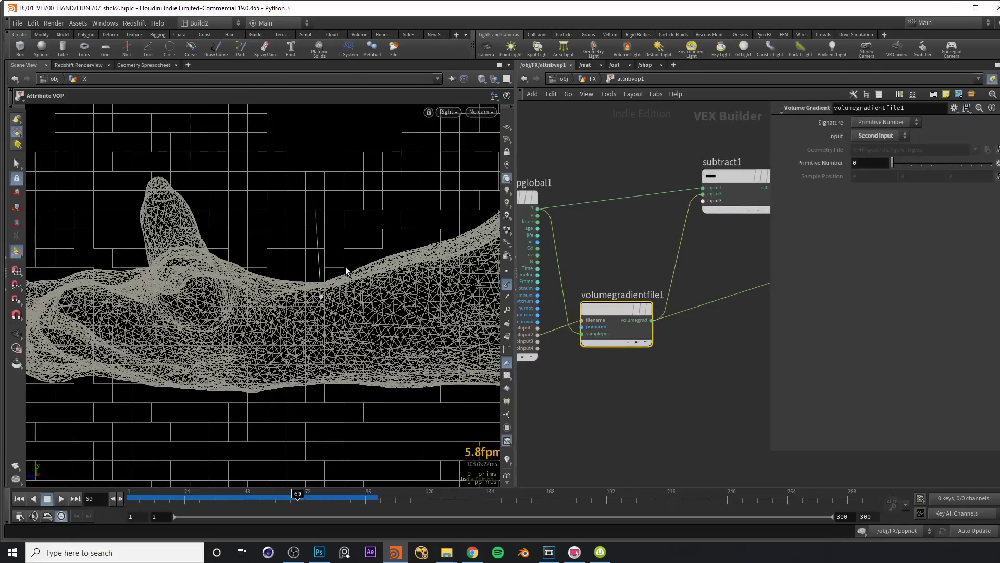
# Step: Switch to Photoshop and draw a cyan line from the circled red dot into the forearm, ending in a red dot
pyautogui.hotkey('alt', 'Tab')
pyautogui.moveTo(565, 245); pyautogui.dragTo(541, 246)
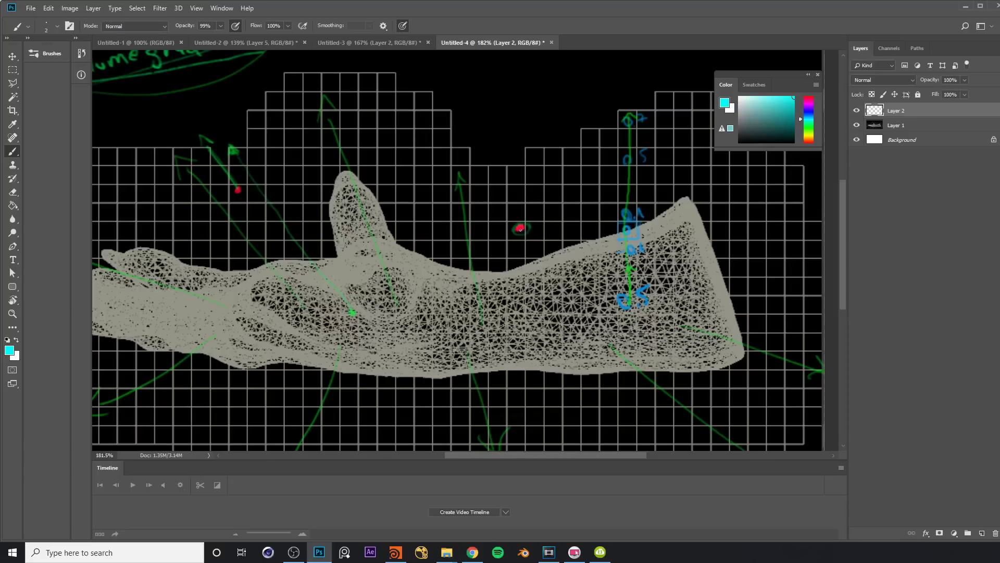
pyautogui.moveTo(520, 228); pyautogui.dragTo(524, 263)
pyautogui.click(807, 97)
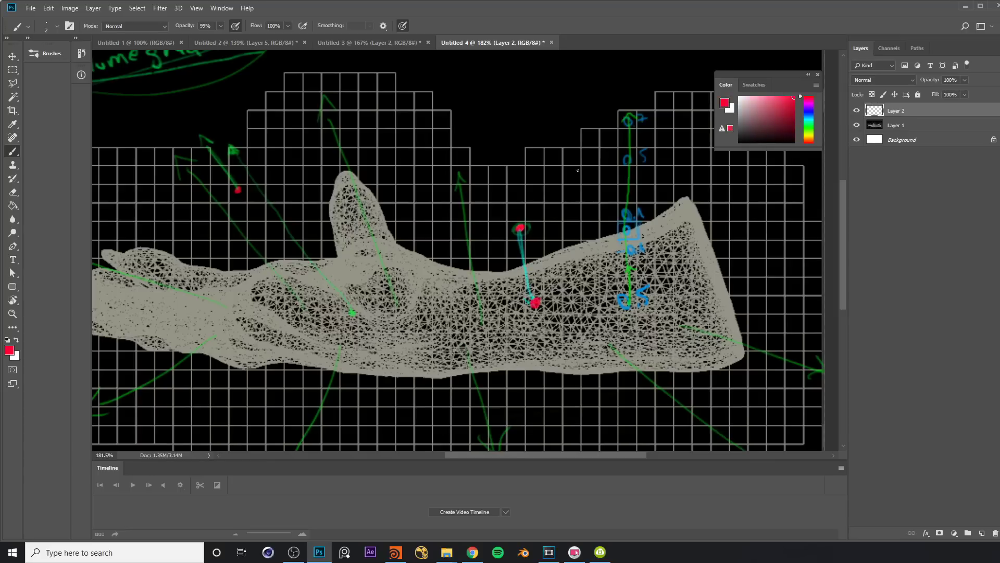
# Step: Draw a cyan arrow from the upper red dot down to just above the forearm and mark its tip in red
pyautogui.click(808, 118)
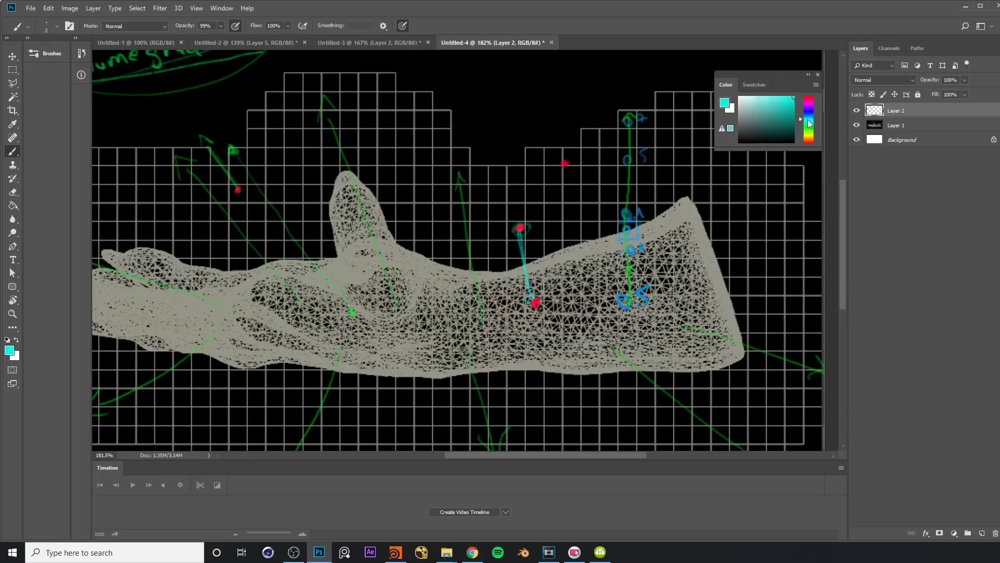
pyautogui.moveTo(566, 165); pyautogui.dragTo(570, 236)
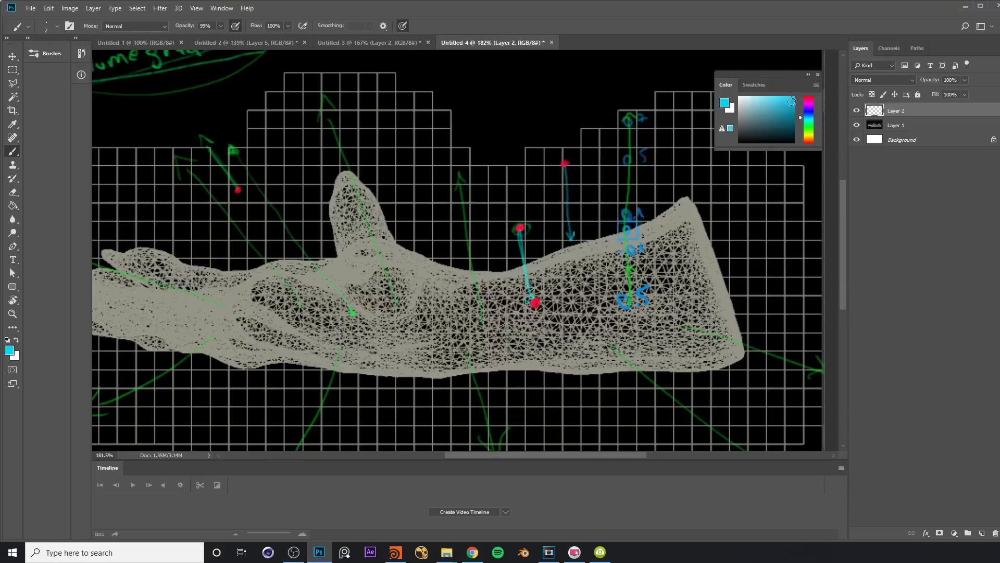
pyautogui.click(808, 97)
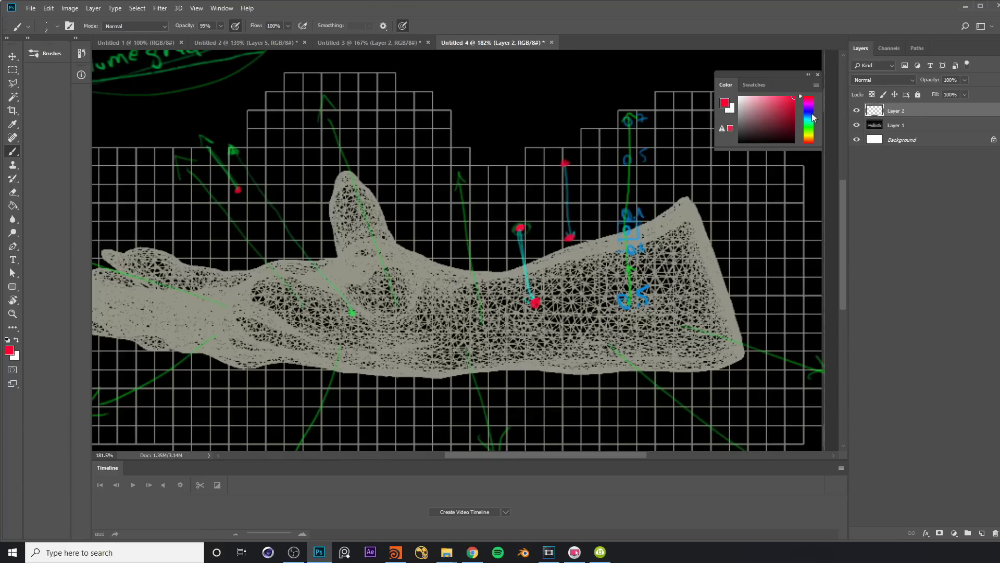
# Step: Paint a green stroke from the circled red dot to the forearm surface and mark the surface crossing in red
pyautogui.click(807, 124)
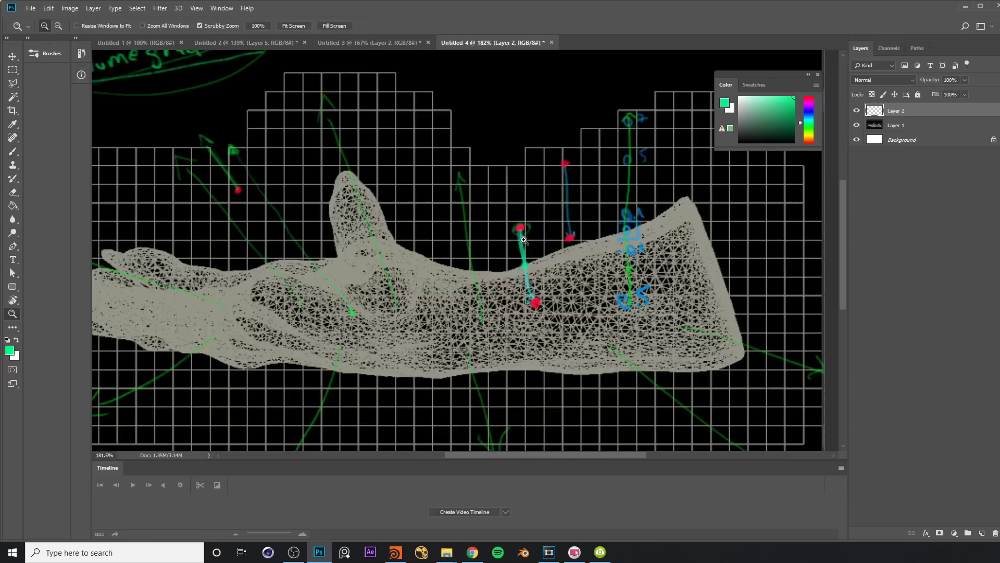
pyautogui.keyDown('alt'); pyautogui.scroll(3, 529, 236); pyautogui.keyUp('alt')
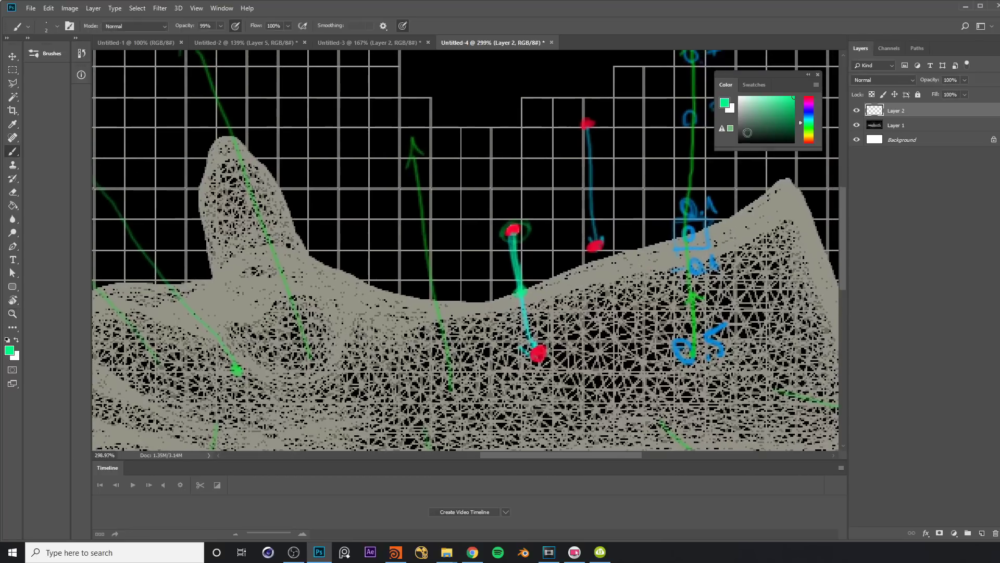
pyautogui.moveTo(808, 108); pyautogui.dragTo(808, 97)
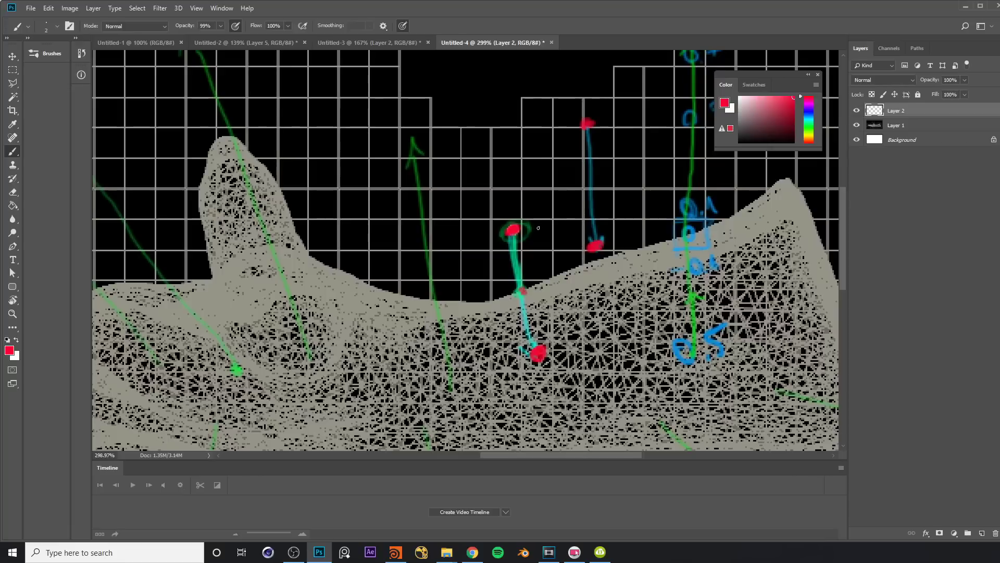
# Step: Write a white 0 beside the red mark where the line crosses the forearm surface
pyautogui.moveTo(578, 176); pyautogui.dragTo(494, 241)
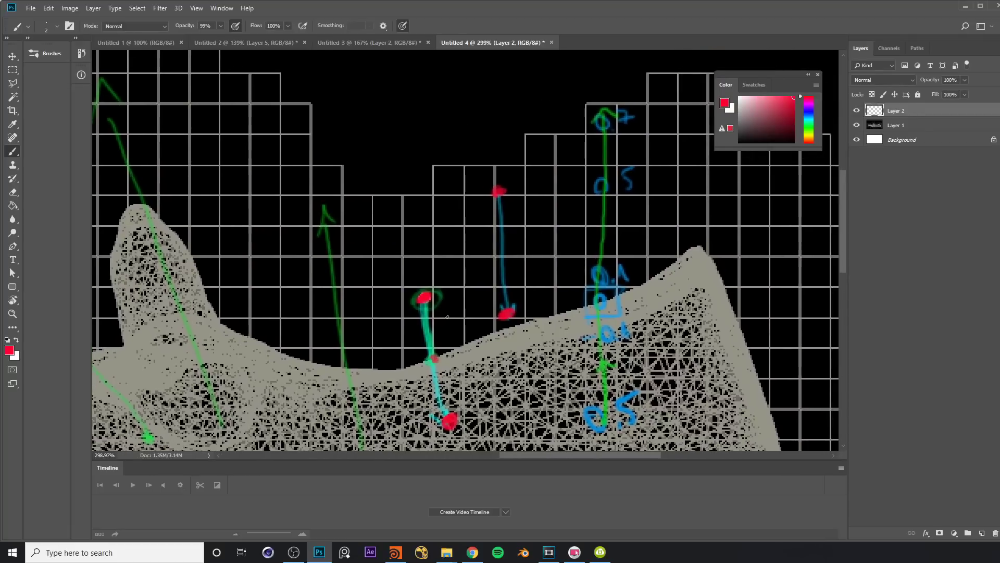
pyautogui.moveTo(467, 319); pyautogui.dragTo(460, 326)
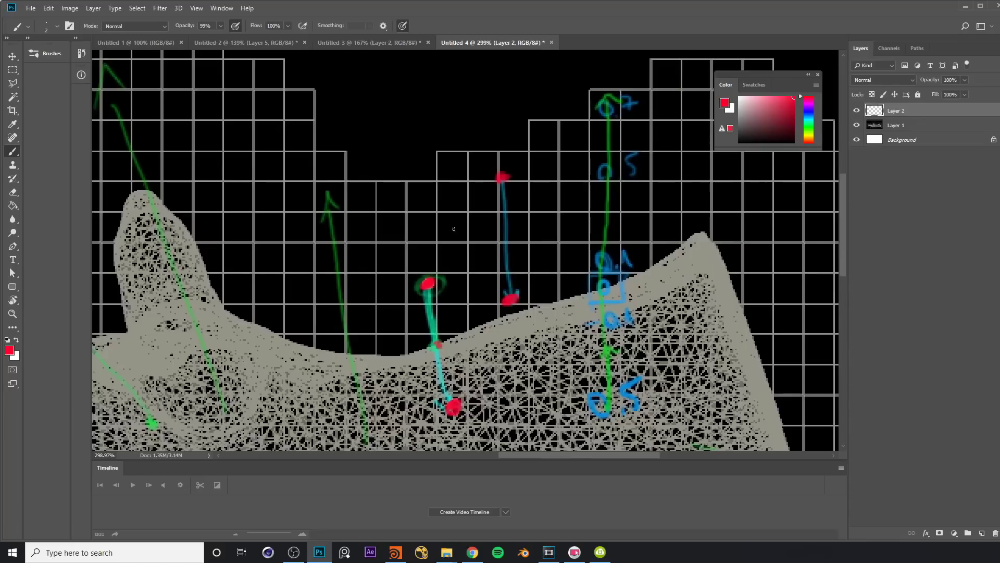
pyautogui.scroll(-3, 469, 271)
pyautogui.scroll(1, 472, 268)
pyautogui.moveTo(773, 115); pyautogui.dragTo(739, 97)
pyautogui.click(810, 125)
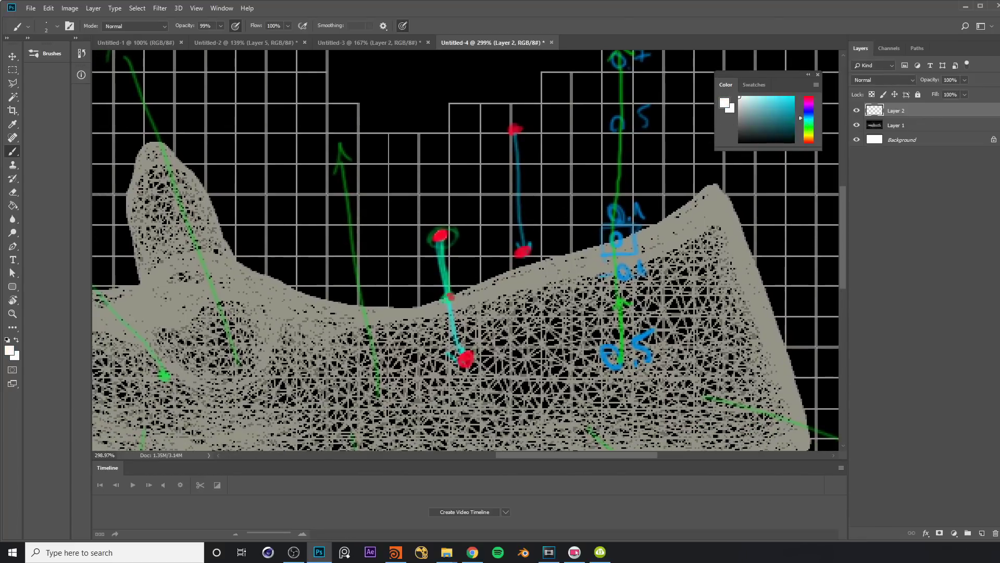
pyautogui.press('z')
pyautogui.click(461, 300)
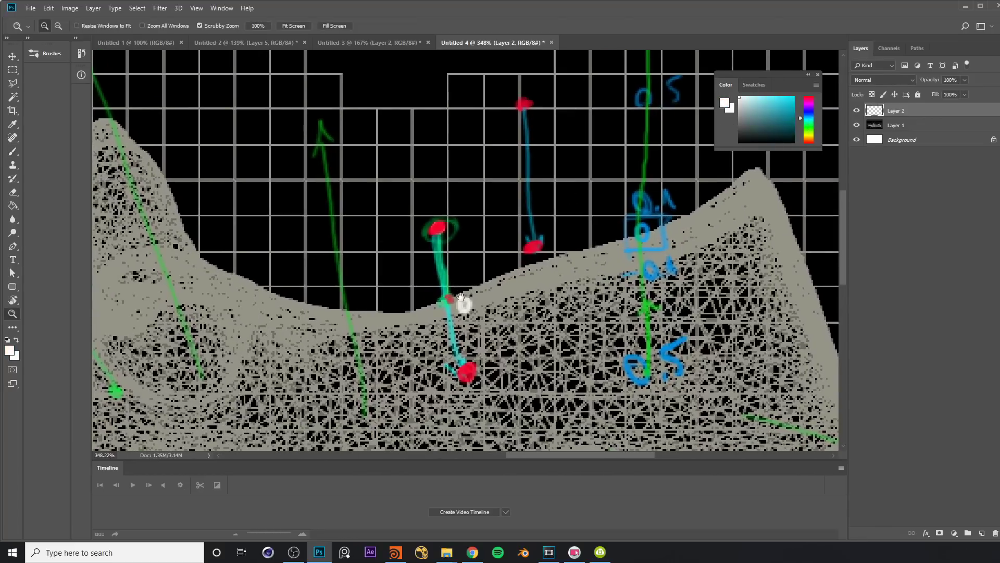
pyautogui.press('b')
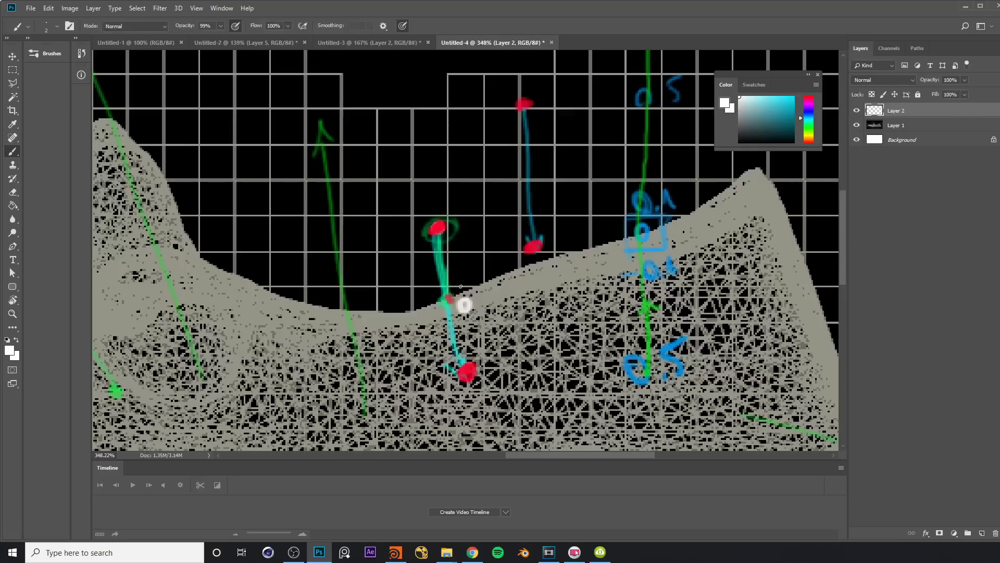
# Step: Label the distances 0.1, 0.2 and 0.3 in white upward along the line and circle the 0.3
pyautogui.moveTo(461, 289)
pyautogui.mouseDown()
pyautogui.moveTo(456, 266)
pyautogui.moveTo(476, 284)
pyautogui.mouseUp()
pyautogui.moveTo(463, 235)
pyautogui.mouseDown()
pyautogui.moveTo(478, 254)
pyautogui.moveTo(492, 244)
pyautogui.mouseUp()
pyautogui.moveTo(465, 204)
pyautogui.mouseDown()
pyautogui.moveTo(456, 215)
pyautogui.moveTo(466, 205)
pyautogui.moveTo(485, 214)
pyautogui.mouseUp()
pyautogui.click(475, 215)
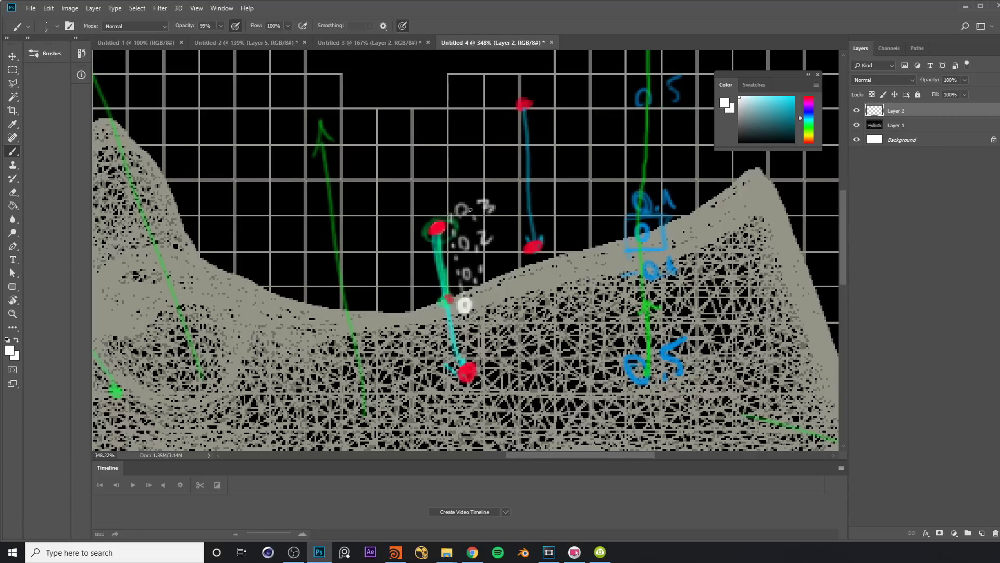
pyautogui.moveTo(474, 201)
pyautogui.mouseDown()
pyautogui.moveTo(452, 204)
pyautogui.moveTo(475, 196)
pyautogui.mouseUp()
# Step: Add cyan arrowheads to both ends of the labelled line and trace its half outside the forearm in green
pyautogui.keyDown('alt'); pyautogui.click(442, 260); pyautogui.keyUp('alt')
pyautogui.moveTo(429, 254); pyautogui.dragTo(444, 247)
pyautogui.moveTo(451, 365); pyautogui.dragTo(469, 357)
pyautogui.moveTo(431, 249); pyautogui.dragTo(438, 240)
pyautogui.moveTo(452, 360); pyautogui.dragTo(460, 363)
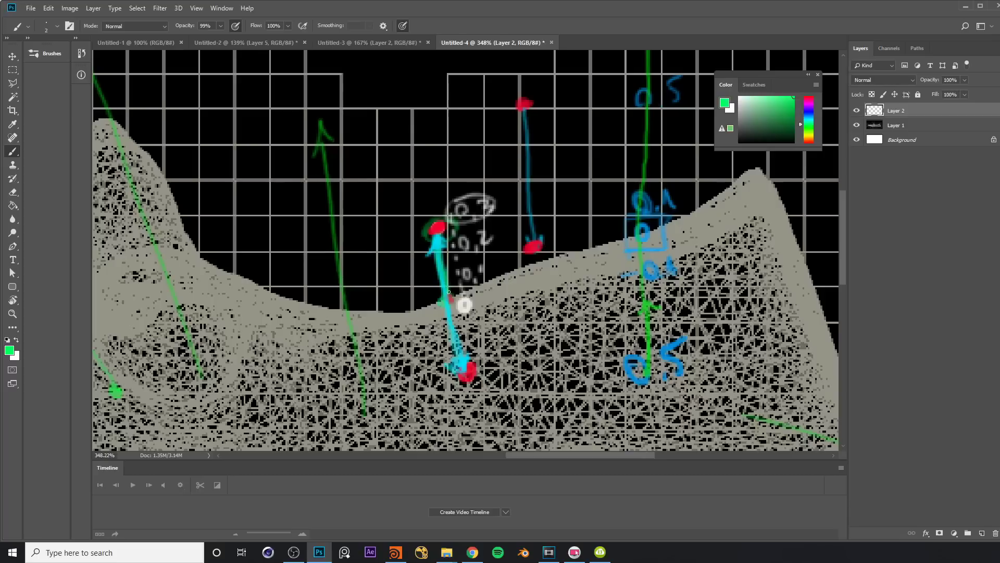
pyautogui.moveTo(448, 299); pyautogui.dragTo(440, 246)
pyautogui.moveTo(448, 299)
pyautogui.mouseDown()
pyautogui.moveTo(432, 237)
pyautogui.moveTo(440, 232)
pyautogui.mouseUp()
# Step: Write "volume sample" in cyan beneath the "Volume gradient" heading
pyautogui.keyDown('alt'); pyautogui.scroll(-1, 444, 310); pyautogui.keyUp('alt')
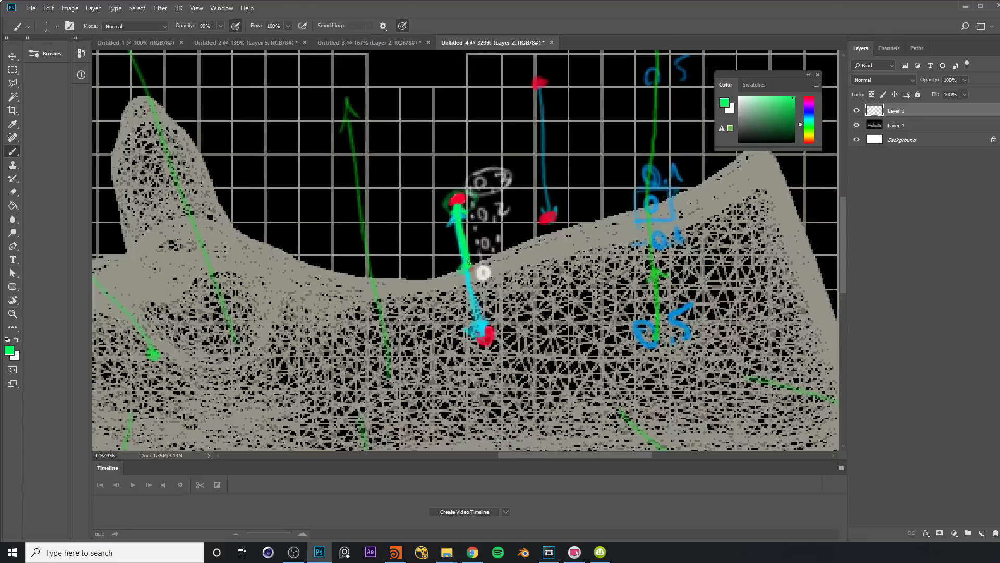
pyautogui.keyDown('alt'); pyautogui.scroll(-3, 431, 225); pyautogui.keyUp('alt')
pyautogui.keyDown('alt'); pyautogui.scroll(2, 165, 224); pyautogui.keyUp('alt')
pyautogui.moveTo(182, 217)
pyautogui.mouseDown()
pyautogui.moveTo(259, 206)
pyautogui.moveTo(298, 185)
pyautogui.moveTo(314, 188)
pyautogui.moveTo(325, 171)
pyautogui.moveTo(339, 175)
pyautogui.mouseUp()
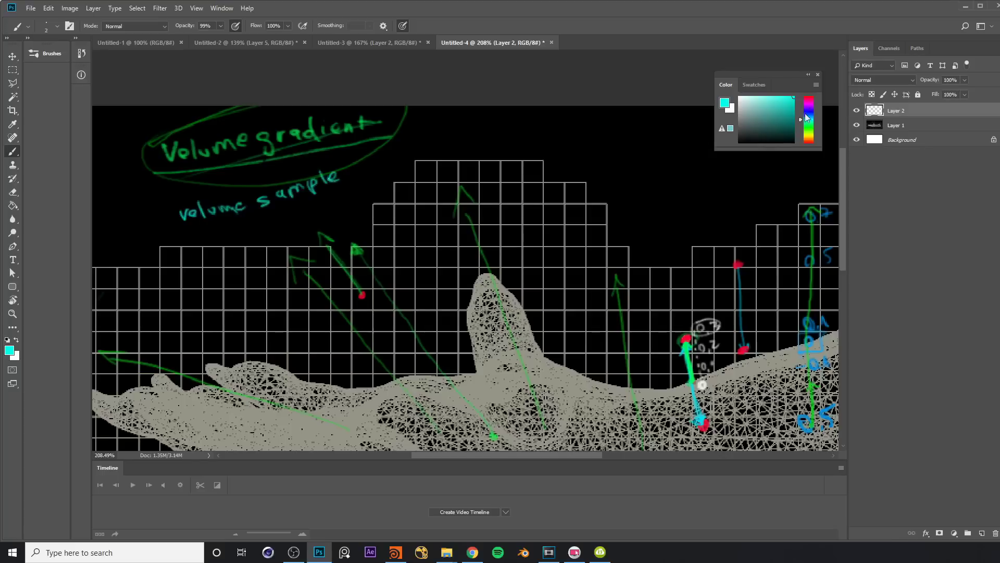
# Step: Mark a grid cell beside the raised thumb with a red dot and red outline, and label it 0,7 in white
pyautogui.click(809, 97)
pyautogui.moveTo(402, 234); pyautogui.dragTo(407, 234)
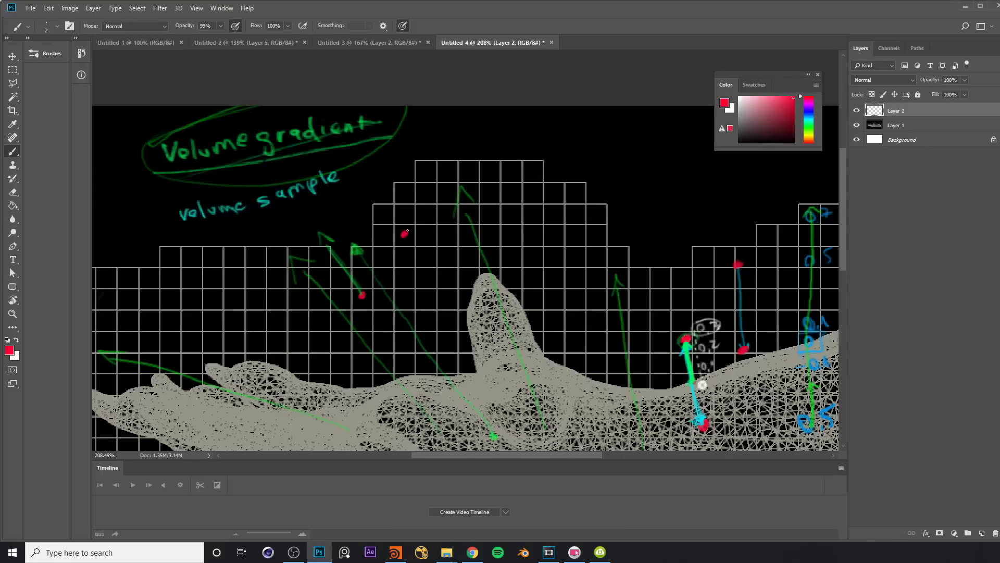
pyautogui.moveTo(396, 245)
pyautogui.mouseDown()
pyautogui.moveTo(416, 236)
pyautogui.moveTo(395, 244)
pyautogui.mouseUp()
pyautogui.keyDown('alt'); pyautogui.click(393, 242); pyautogui.keyUp('alt')
pyautogui.moveTo(418, 229)
pyautogui.mouseDown()
pyautogui.moveTo(441, 235)
pyautogui.moveTo(443, 224)
pyautogui.moveTo(439, 236)
pyautogui.mouseUp()
pyautogui.moveTo(437, 231); pyautogui.dragTo(446, 229)
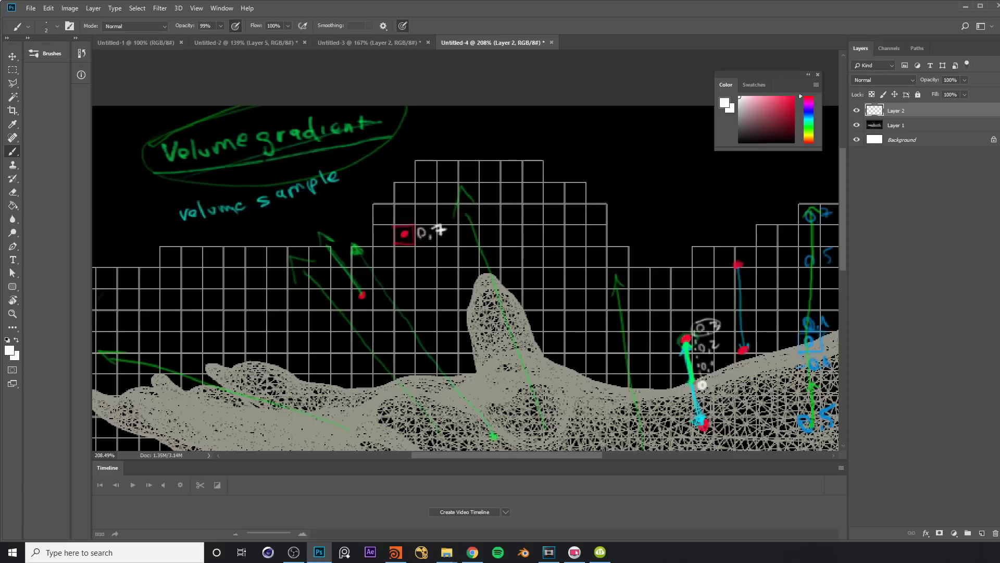
# Step: Draw a green arrow from the 0,7 cell's dot to the hand surface and switch back to Houdini
pyautogui.click(794, 97)
pyautogui.moveTo(808, 119); pyautogui.dragTo(808, 124)
pyautogui.moveTo(405, 234); pyautogui.dragTo(448, 374)
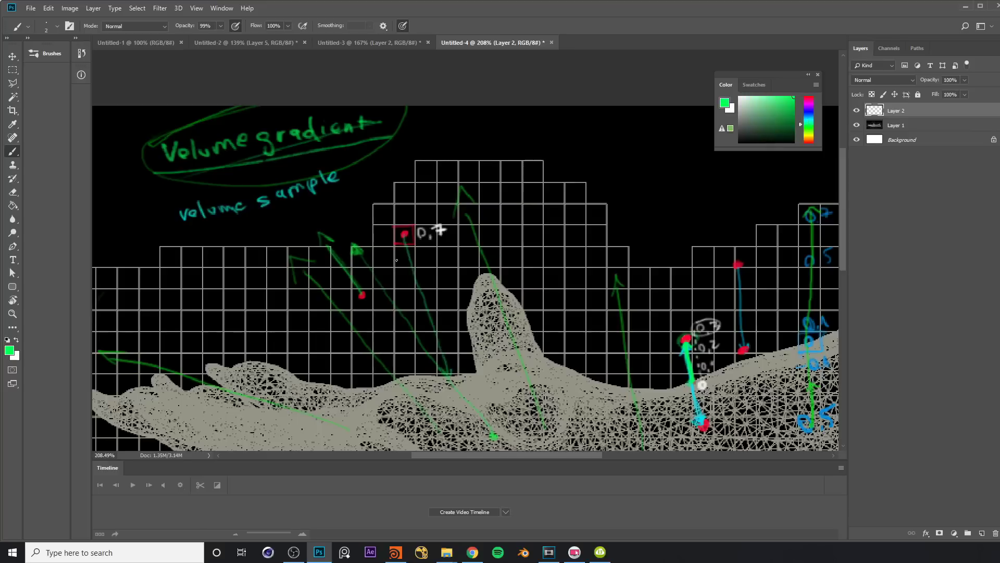
pyautogui.moveTo(400, 242); pyautogui.dragTo(406, 244)
pyautogui.click(396, 552)
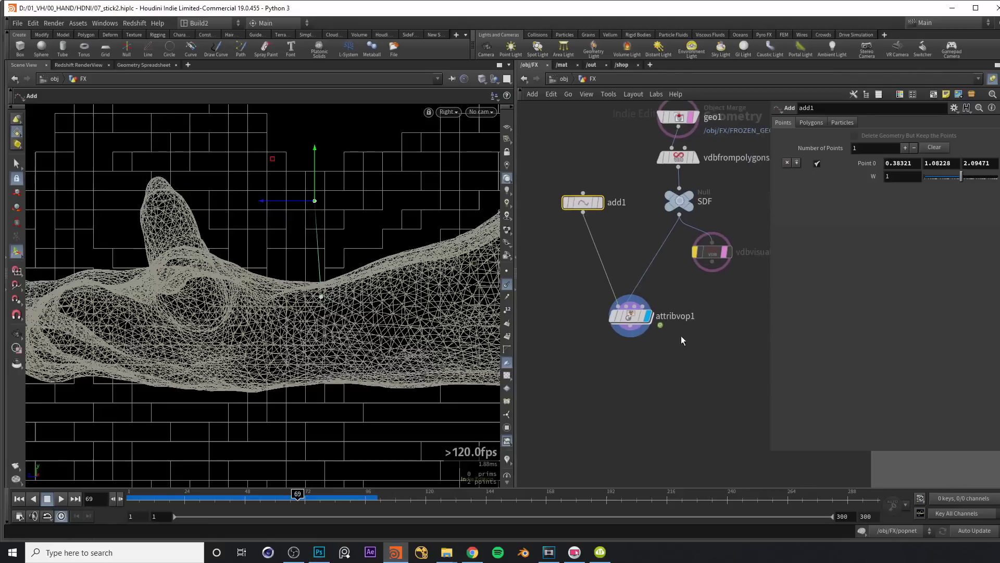
# Step: Enter the attribvop1 network and add a Volume Sample node below the Volume Gradient node
pyautogui.doubleClick(630, 316)
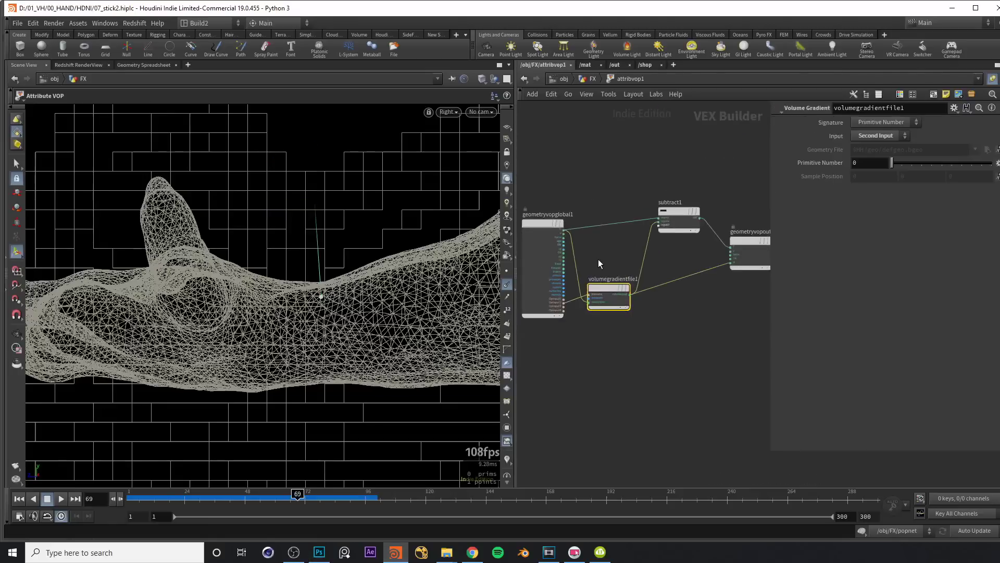
pyautogui.press('Tab')
pyautogui.write('v')
pyautogui.press('Return')
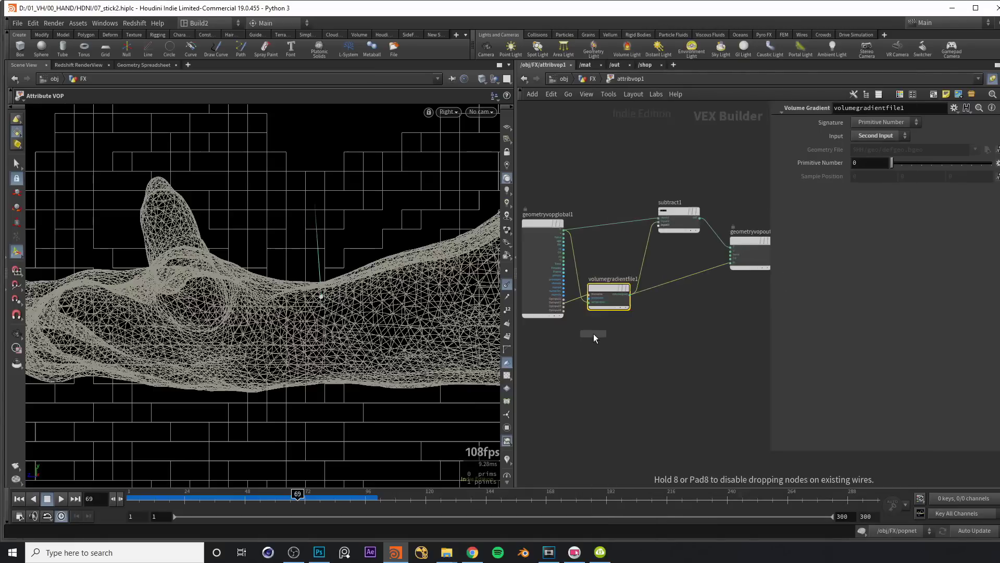
pyautogui.click(616, 330)
pyautogui.scroll(3, 667, 314)
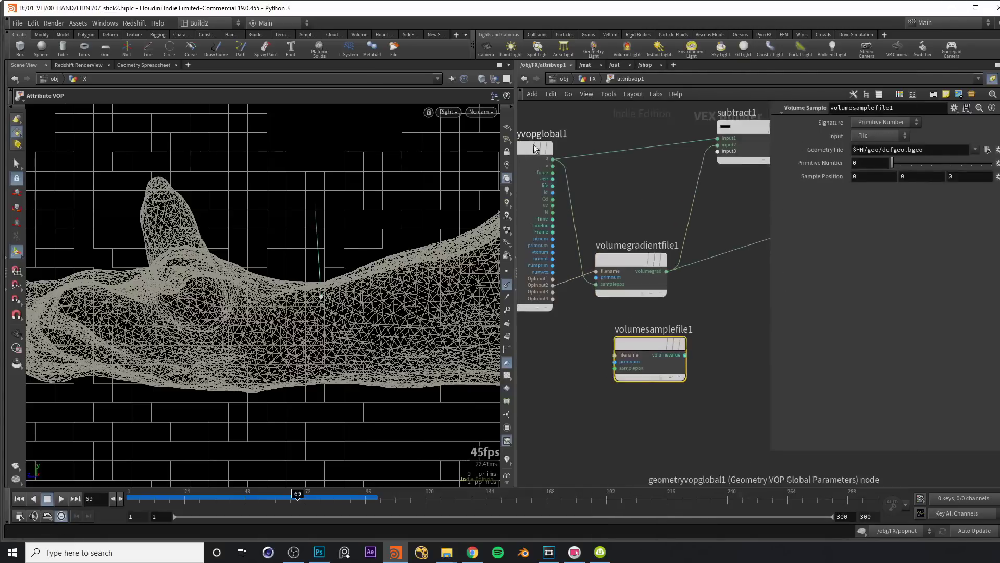
# Step: Connect P to the Volume Sample's samplepos input and cut the OpInput2 wires feeding the filename inputs of both volume nodes
pyautogui.moveTo(553, 159); pyautogui.dragTo(615, 368)
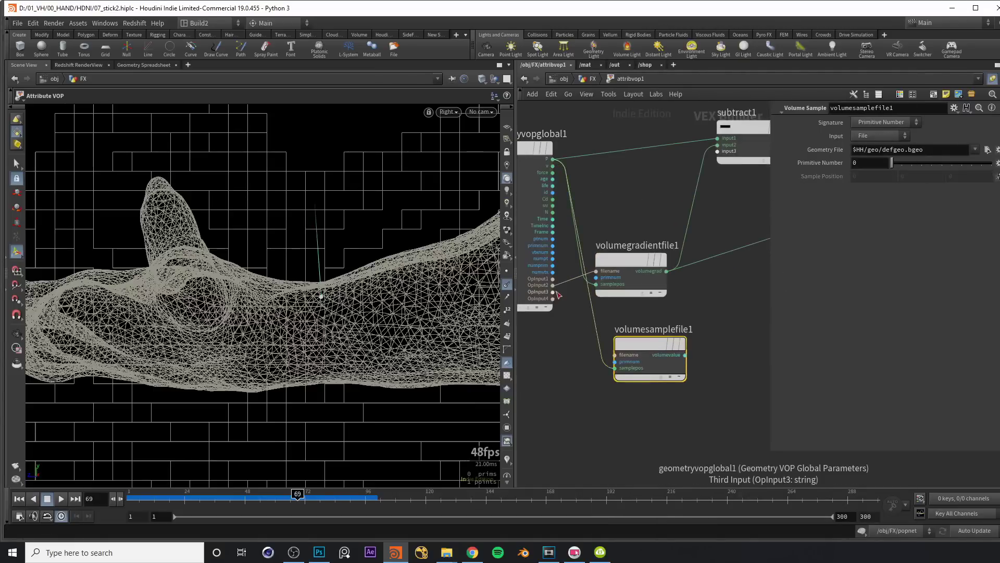
pyautogui.moveTo(552, 285); pyautogui.dragTo(625, 345)
pyautogui.moveTo(641, 346)
pyautogui.click(883, 136)
pyautogui.click(884, 146)
pyautogui.press('y')
pyautogui.moveTo(565, 270); pyautogui.dragTo(570, 285)
pyautogui.press('y')
pyautogui.moveTo(576, 332); pyautogui.dragTo(577, 311)
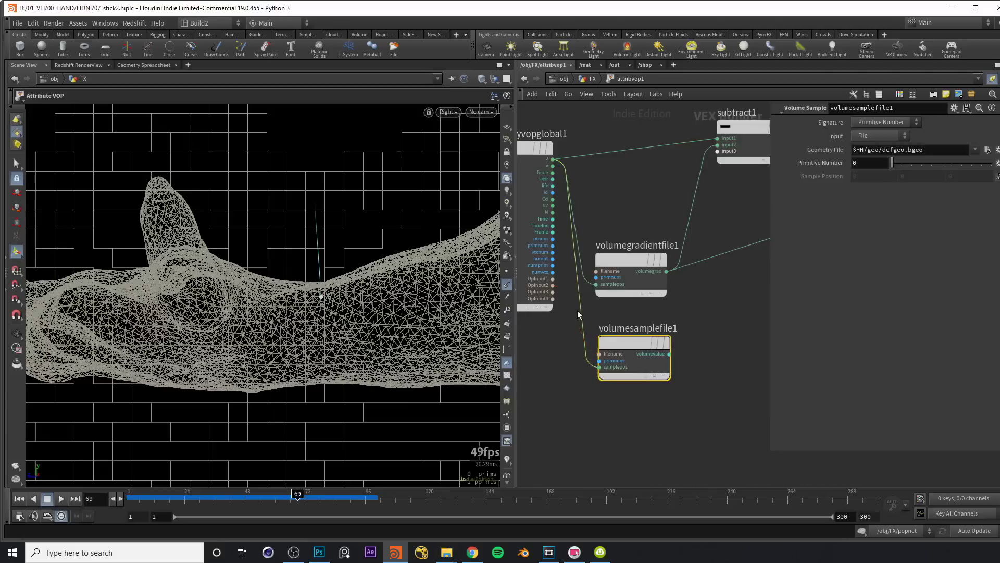
# Step: Set the Volume Sample's input source to Second Input and align the node beneath the Volume Gradient
pyautogui.click(865, 136)
pyautogui.click(884, 167)
pyautogui.moveTo(705, 336); pyautogui.dragTo(675, 324, button='middle')
pyautogui.moveTo(598, 333); pyautogui.dragTo(587, 323)
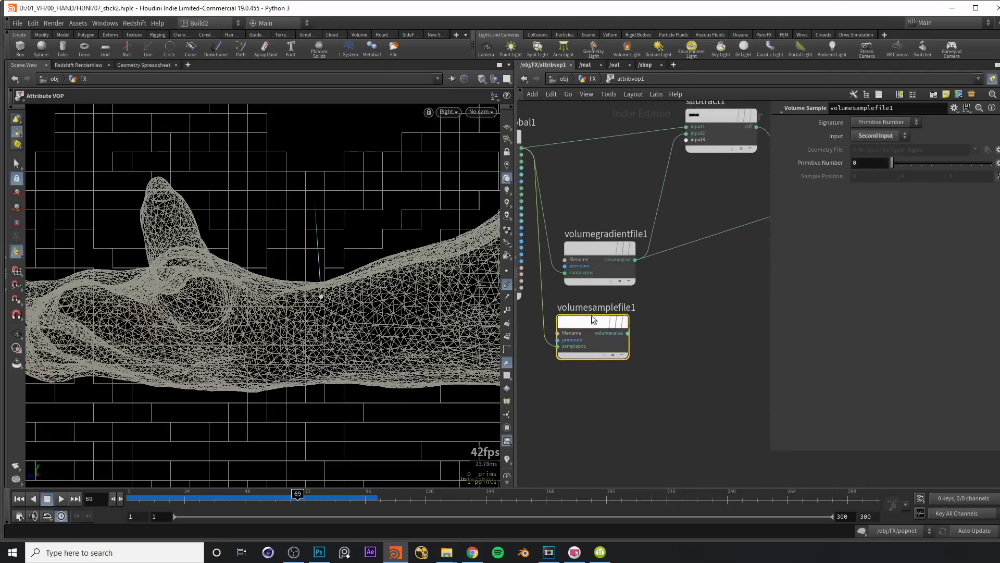
# Step: Insert a Multiply node on the wire between the Volume Gradient and the Subtract node's second input
pyautogui.moveTo(587, 323); pyautogui.dragTo(693, 286, button='middle')
pyautogui.scroll(-2, 674, 291)
pyautogui.moveTo(668, 242); pyautogui.dragTo(630, 245, button='middle')
pyautogui.moveTo(614, 221); pyautogui.dragTo(614, 222)
pyautogui.press('Tab')
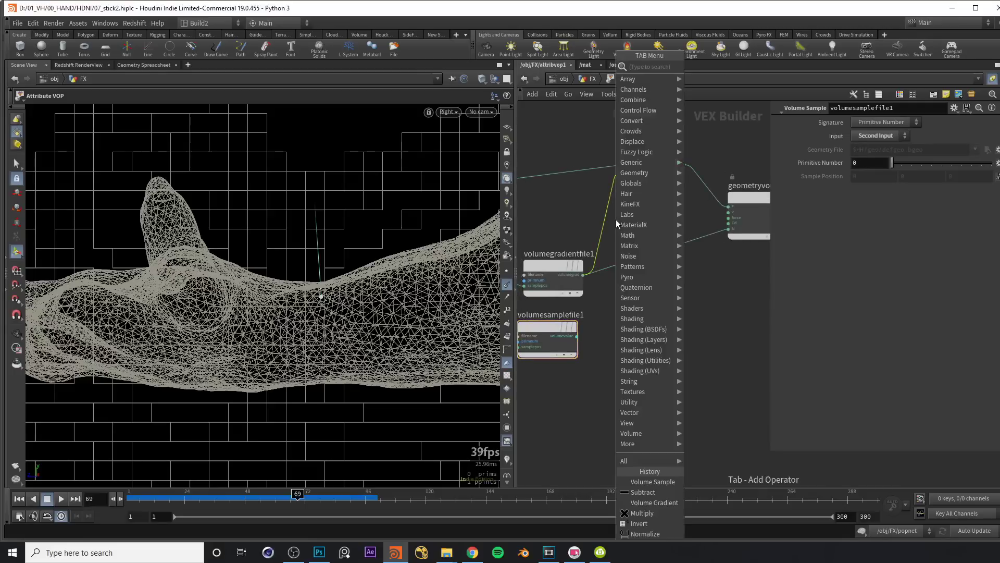
pyautogui.write('mul')
pyautogui.press('Return')
pyautogui.click(662, 224)
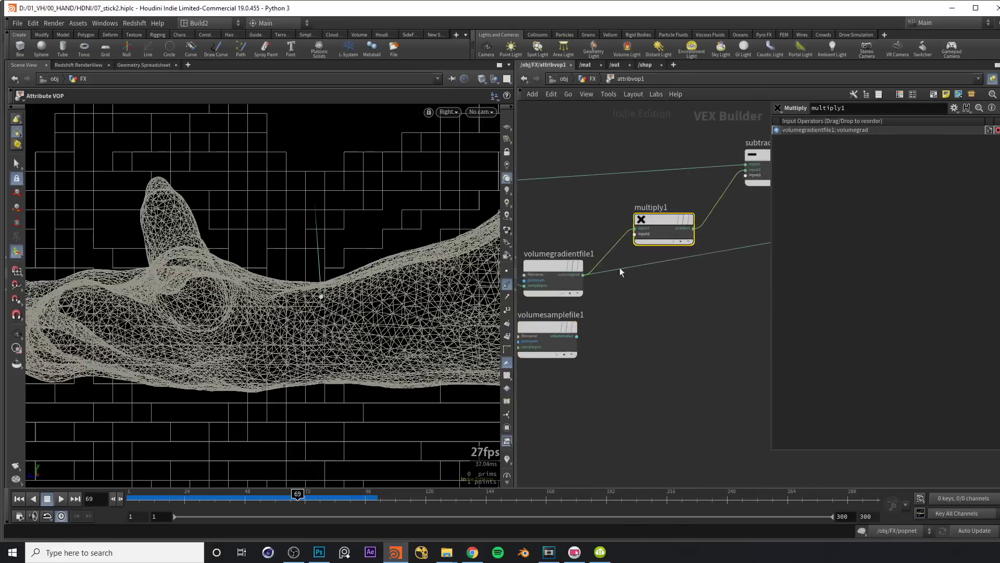
# Step: Connect the Volume Sample's volumevalue output to the Multiply node's second input
pyautogui.moveTo(626, 305); pyautogui.dragTo(658, 313, button='middle')
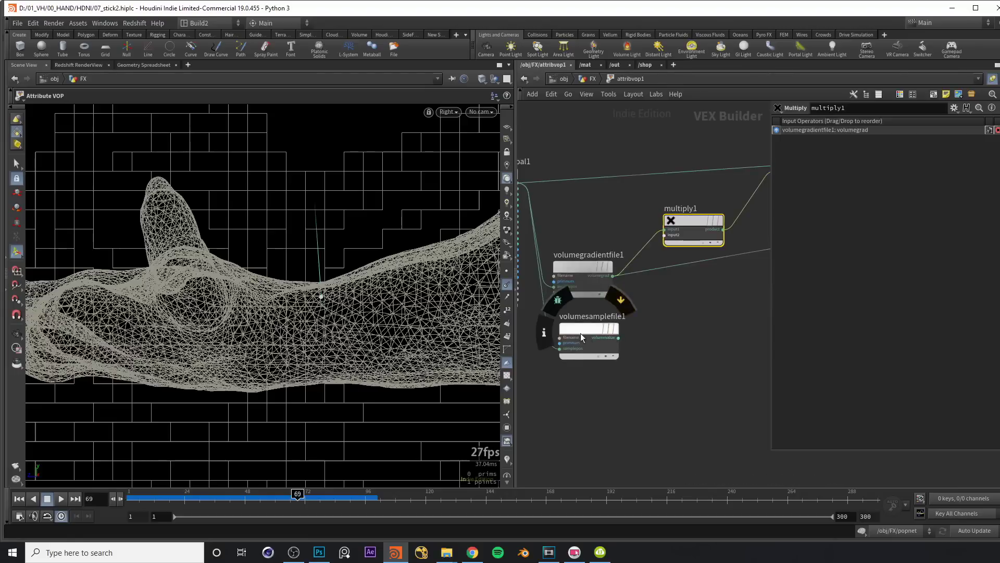
pyautogui.moveTo(614, 337); pyautogui.dragTo(665, 235)
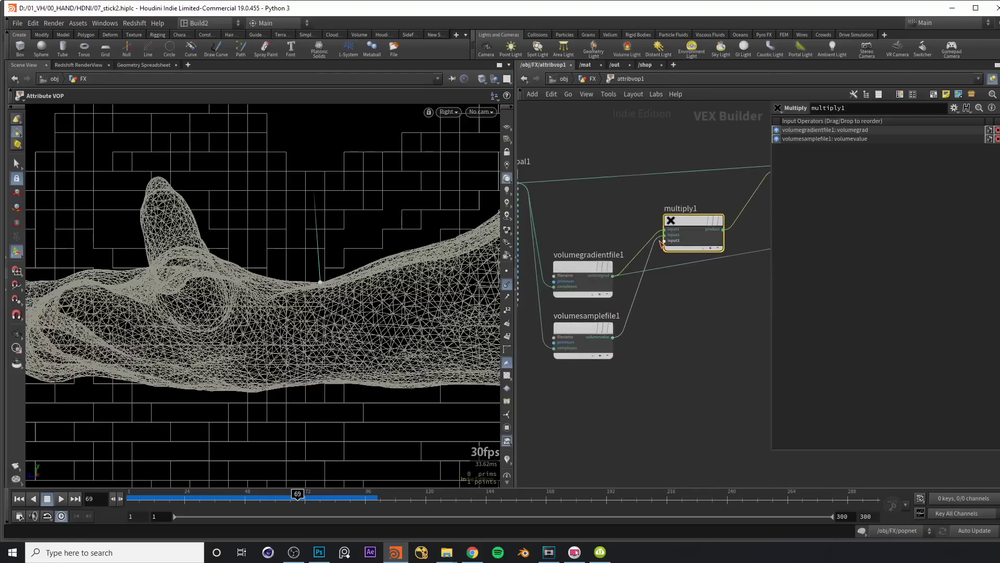
pyautogui.press('Escape')
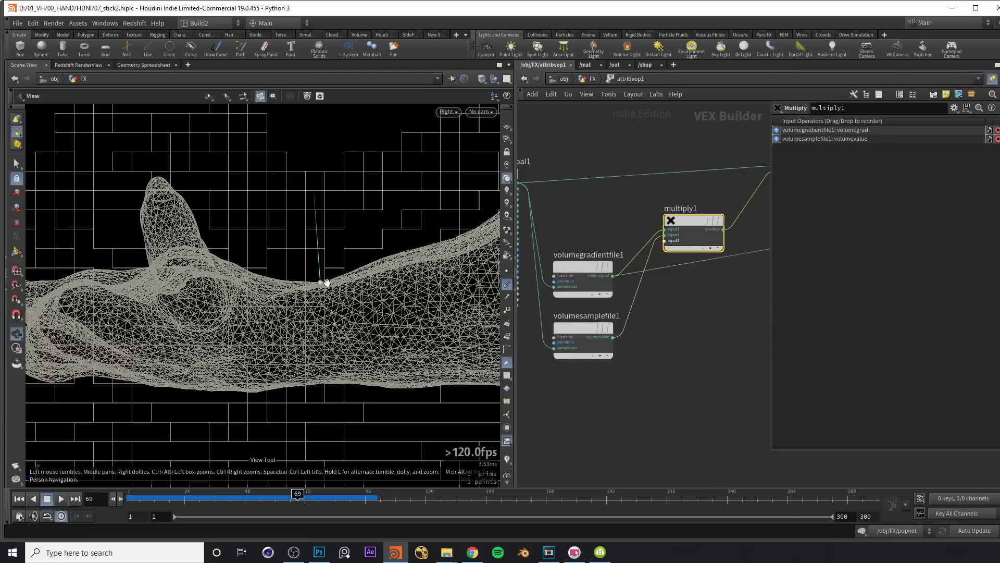
# Step: Bypass the Subtract node and wire the Multiply's product to the N input of the geometry output
pyautogui.moveTo(759, 218); pyautogui.dragTo(588, 245, button='middle')
pyautogui.scroll(1, 663, 230)
pyautogui.click(670, 149)
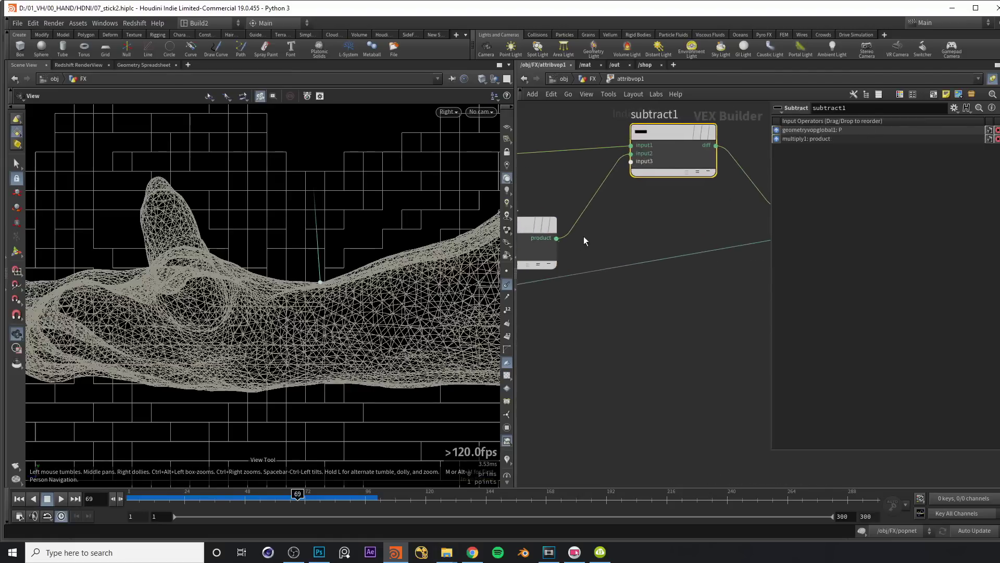
pyautogui.scroll(-2, 574, 240)
pyautogui.moveTo(542, 246); pyautogui.dragTo(698, 247)
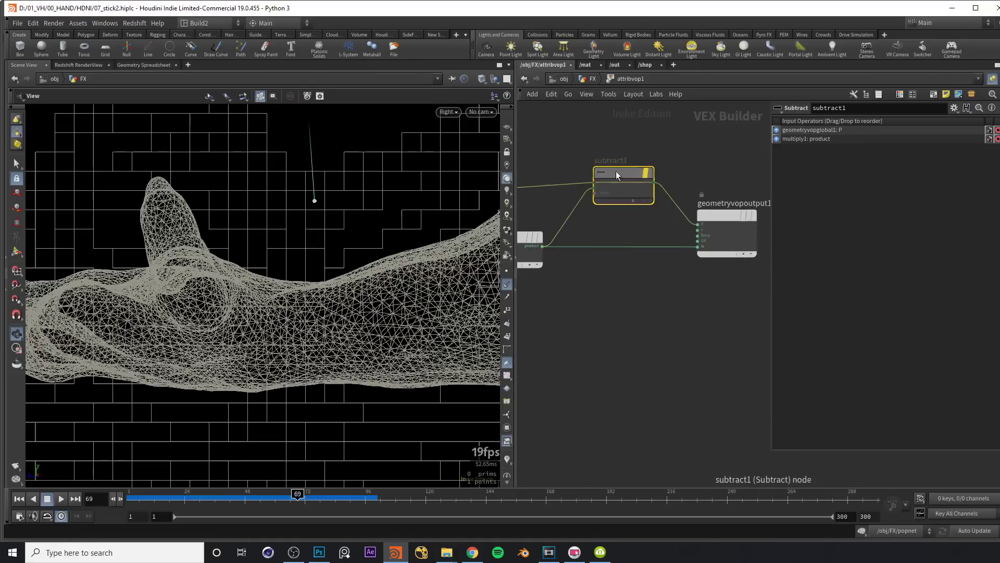
pyautogui.moveTo(618, 170); pyautogui.dragTo(642, 171, button='middle')
pyautogui.moveTo(639, 225); pyautogui.dragTo(662, 218, button='middle')
# Step: Insert a second Multiply on the wire to the output's N and give it a constant second input of -1
pyautogui.press('Tab')
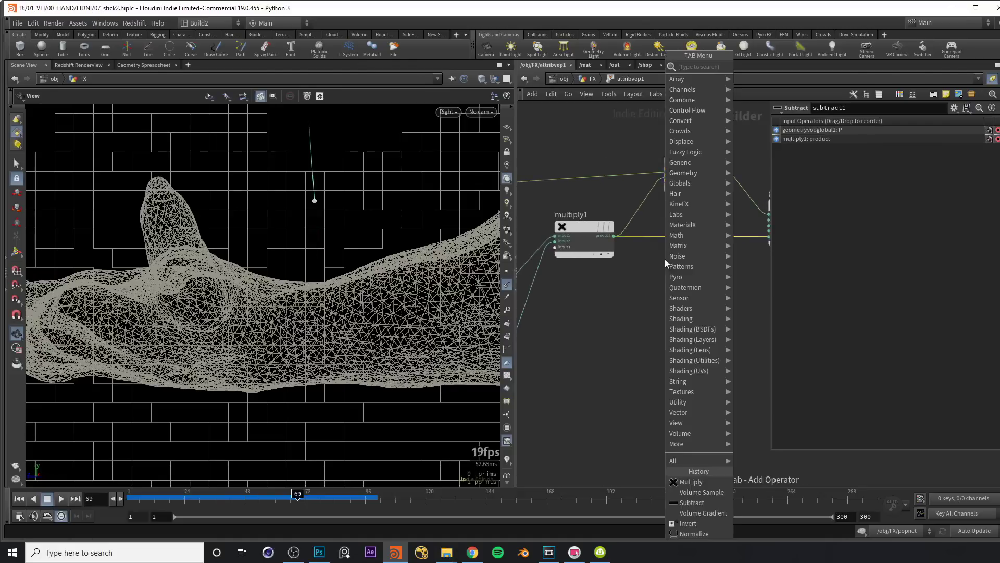
pyautogui.press('Escape')
pyautogui.press('Tab')
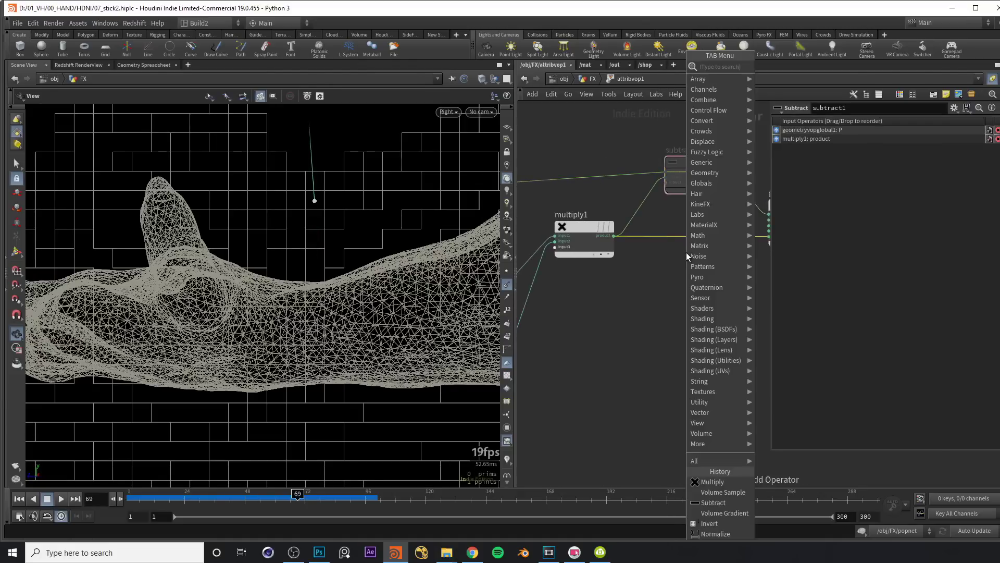
pyautogui.write('mult')
pyautogui.press('Return')
pyautogui.click(686, 270)
pyautogui.rightClick(675, 286)
pyautogui.click(693, 312)
pyautogui.write('-1')
# Step: Return to the FX network and move the add1 point farther along the forearm, outside the hand mesh
pyautogui.scroll(3, 324, 268)
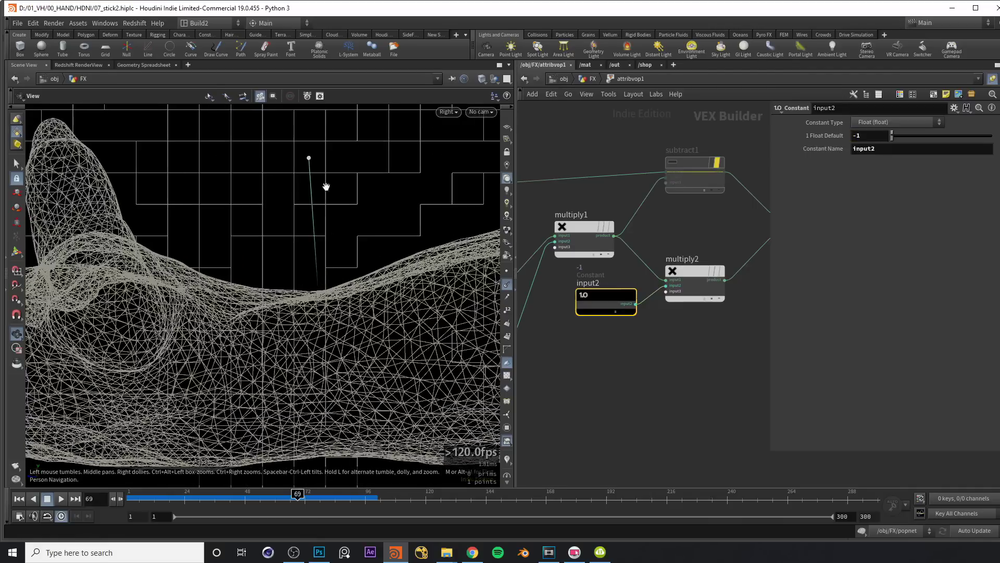
pyautogui.press('u')
pyautogui.click(583, 202)
pyautogui.scroll(-3, 257, 194)
pyautogui.press('Return')
pyautogui.moveTo(297, 176); pyautogui.dragTo(362, 156, button='middle')
# Step: Reopen attribvop1, delete the second Multiply with its -1 constant, and lay out the remaining nodes
pyautogui.doubleClick(630, 316)
pyautogui.scroll(-5, 607, 384)
pyautogui.moveTo(620, 319); pyautogui.dragTo(658, 275)
pyautogui.press('Delete')
pyautogui.press('l')
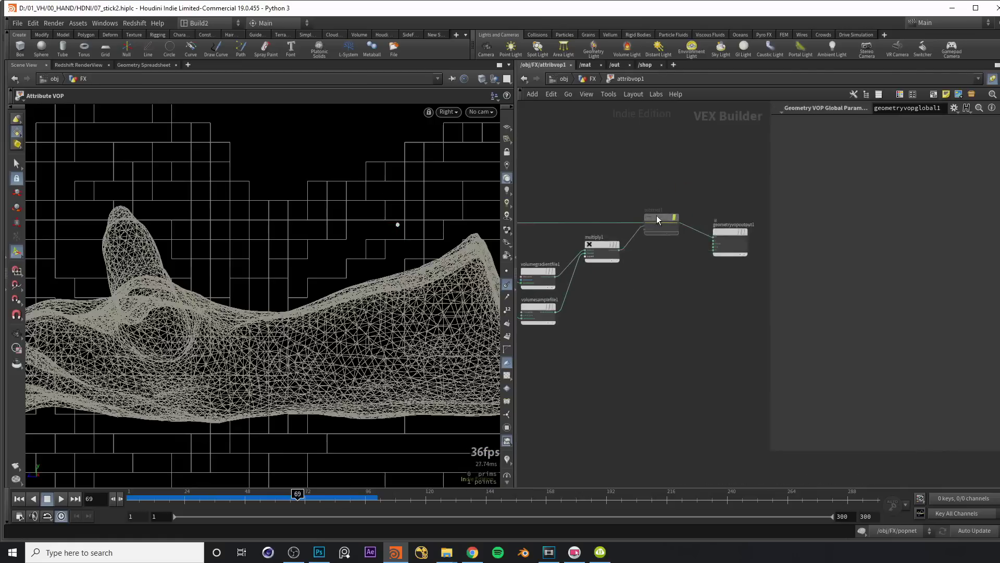
# Step: Reactivate the bypassed Subtract node and frame the complete projection network
pyautogui.click(657, 217)
pyautogui.press('h')
pyautogui.moveTo(590, 194); pyautogui.dragTo(724, 342)
pyautogui.scroll(2, 651, 279)
pyautogui.moveTo(573, 221); pyautogui.dragTo(552, 211)
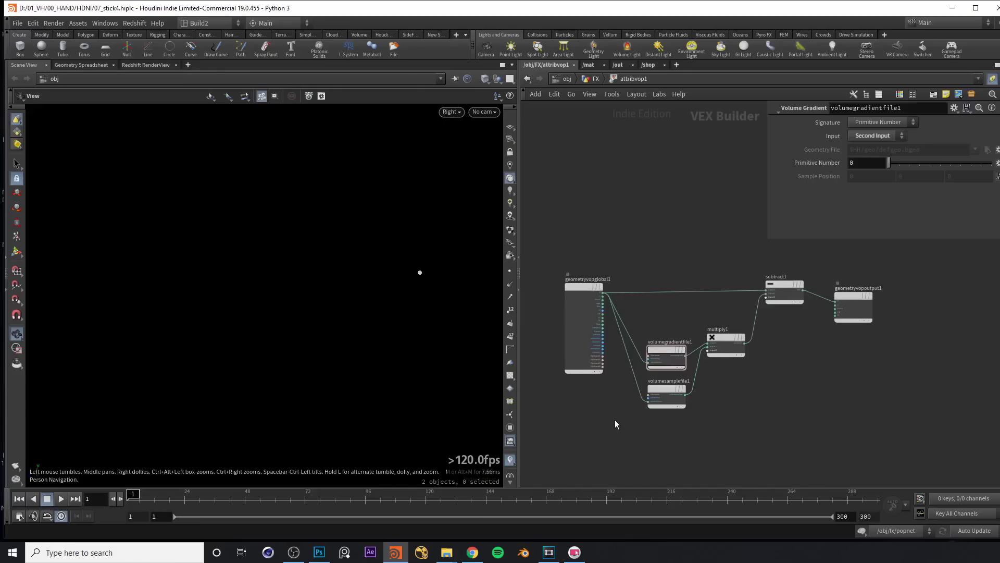
pyautogui.moveTo(574, 462); pyautogui.dragTo(853, 254)
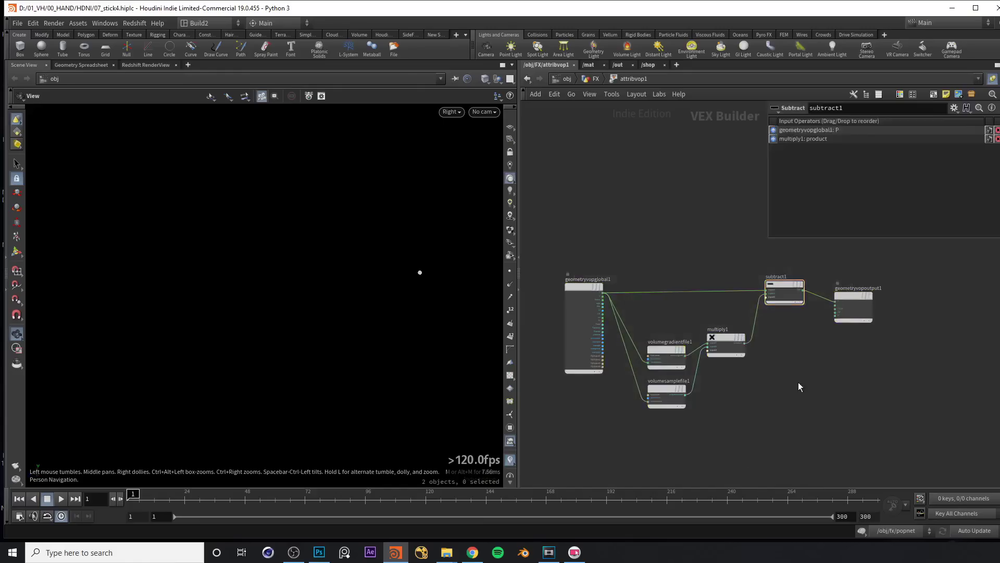
# Step: Return to the FX network and delete the add1, attribvop1 and VDB visualization nodes
pyautogui.press('u')
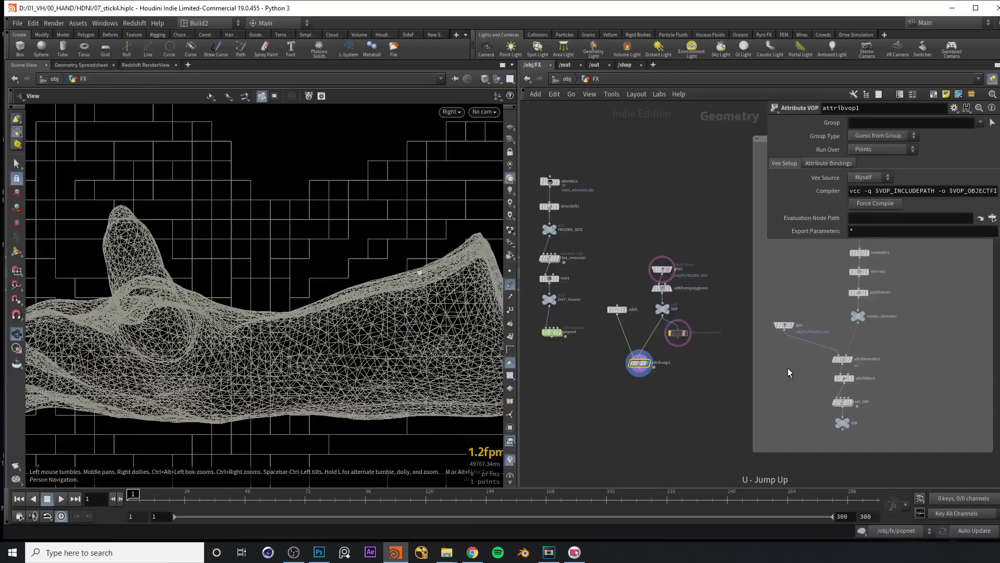
pyautogui.scroll(2, 686, 393)
pyautogui.press('o')
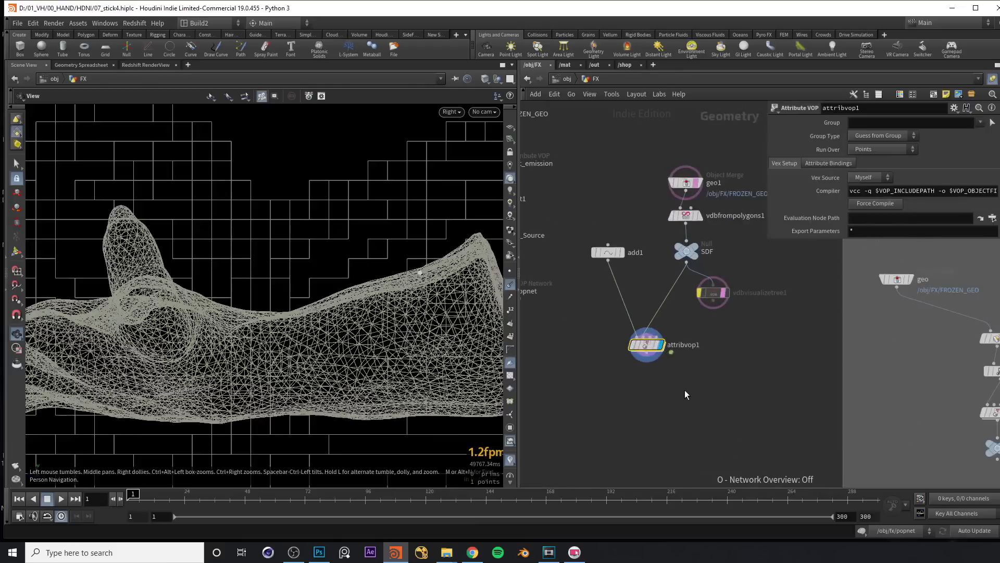
pyautogui.moveTo(585, 221); pyautogui.dragTo(630, 342)
pyautogui.press('Delete')
pyautogui.moveTo(599, 384); pyautogui.dragTo(723, 314)
pyautogui.press('Delete')
pyautogui.moveTo(662, 354); pyautogui.dragTo(674, 385, button='middle')
pyautogui.moveTo(673, 385); pyautogui.dragTo(777, 314)
pyautogui.press('Delete')
# Step: Make the SDF null the displayed node and copy it
pyautogui.moveTo(646, 327); pyautogui.dragTo(670, 351, button='middle')
pyautogui.moveTo(685, 198); pyautogui.dragTo(765, 343)
pyautogui.moveTo(745, 344); pyautogui.dragTo(716, 361, button='middle')
pyautogui.moveTo(651, 364); pyautogui.dragTo(709, 312)
pyautogui.moveTo(704, 268); pyautogui.dragTo(745, 229, button='middle')
pyautogui.moveTo(728, 287); pyautogui.dragTo(726, 294)
pyautogui.moveTo(680, 323); pyautogui.dragTo(706, 336, button='middle')
pyautogui.moveTo(709, 345); pyautogui.dragTo(827, 270)
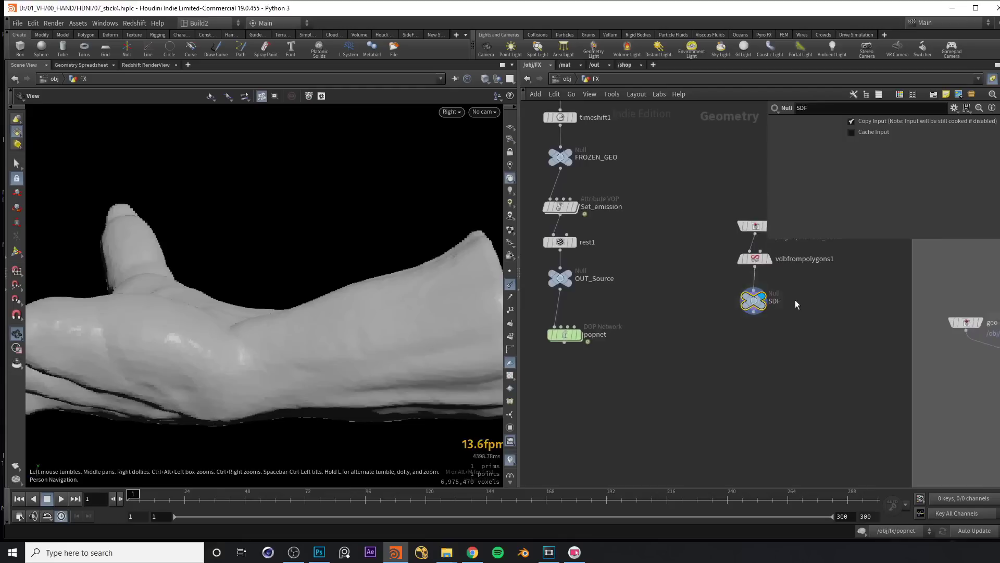
pyautogui.hotkey('ctrl', 'c')
pyautogui.moveTo(619, 354); pyautogui.dragTo(655, 329, button='middle')
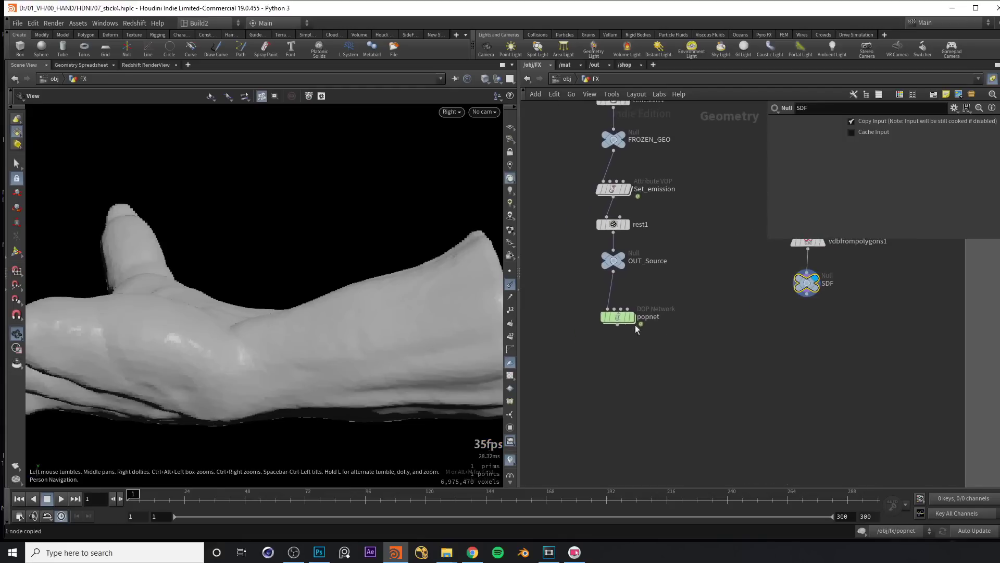
# Step: Open the popnet network and display the viewport particles as pixels
pyautogui.doubleClick(616, 316)
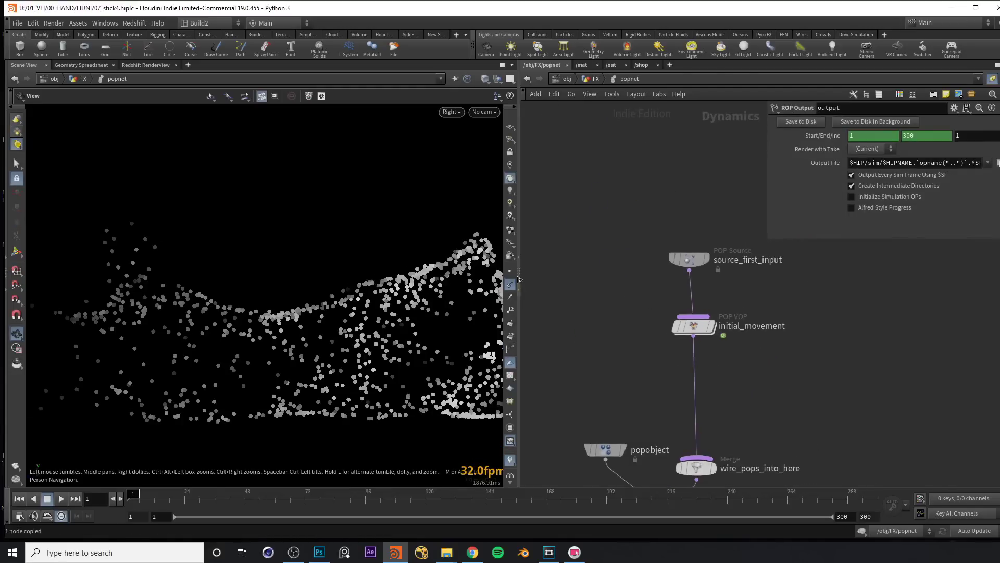
pyautogui.click(510, 243)
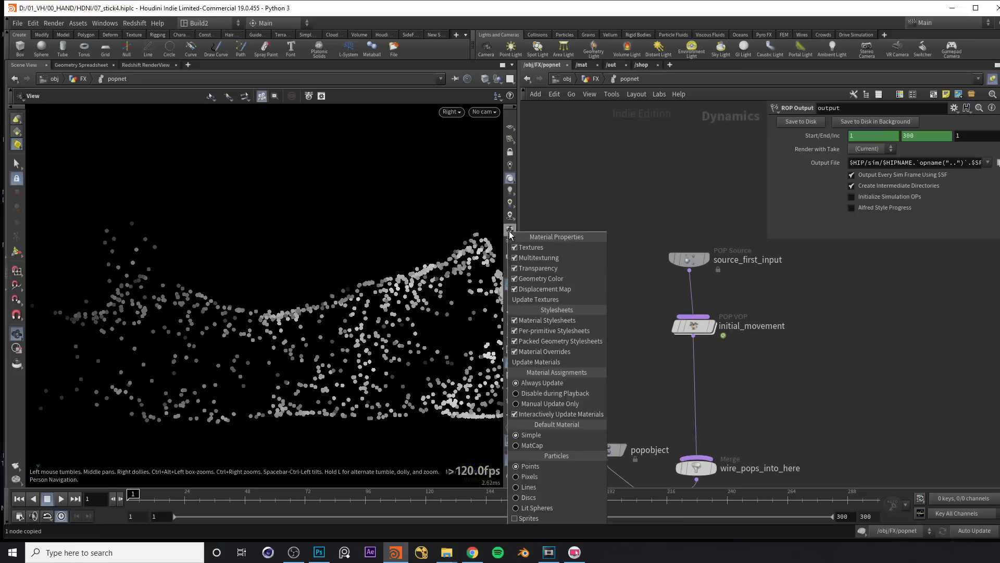
pyautogui.click(549, 477)
# Step: Add a POP VOP between initial_movement and the wire_pops_into_here merge
pyautogui.moveTo(651, 189); pyautogui.dragTo(736, 320)
pyautogui.moveTo(688, 283); pyautogui.dragTo(723, 307)
pyautogui.press('Tab')
pyautogui.write('pop vo')
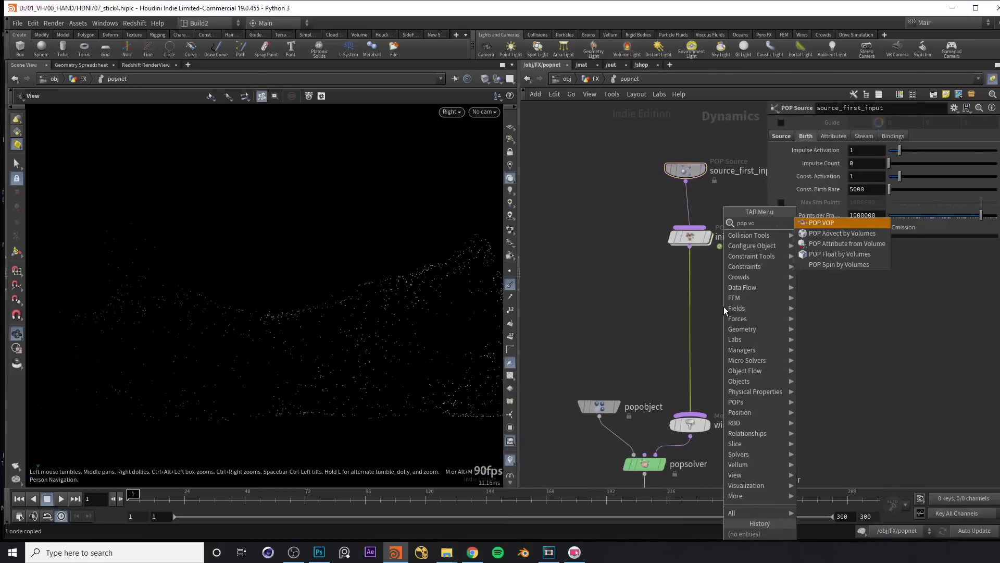
pyautogui.press('Return')
pyautogui.click(686, 286)
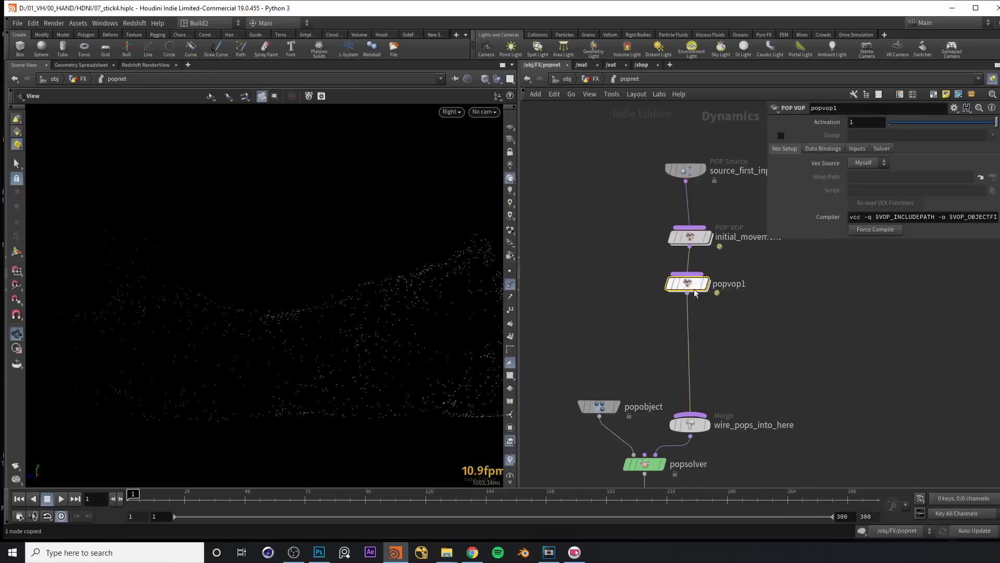
# Step: Set popvop1's Input 1 to SOP with the path /obj/FX/SDF
pyautogui.click(858, 148)
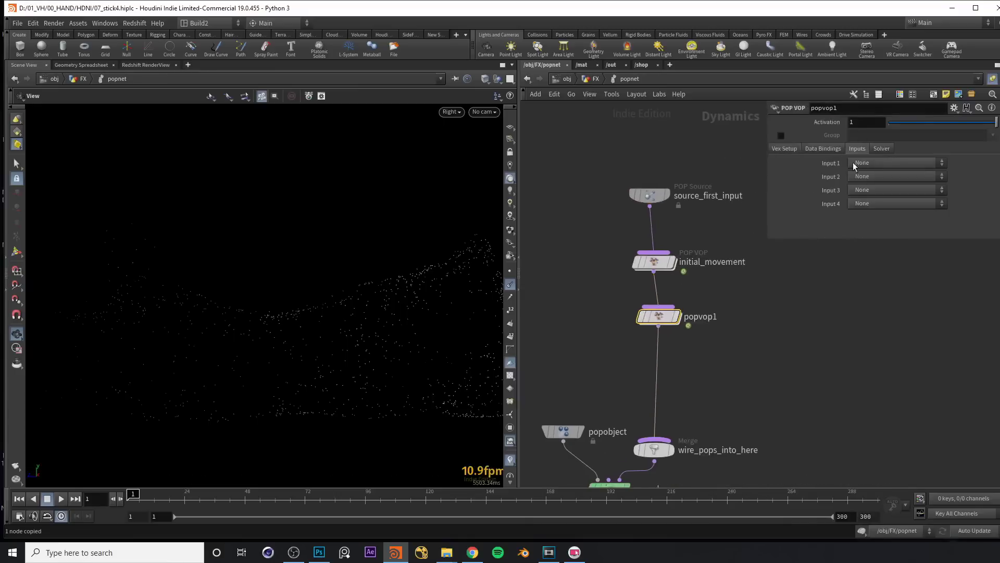
pyautogui.click(870, 162)
pyautogui.click(872, 172)
pyautogui.click(872, 175)
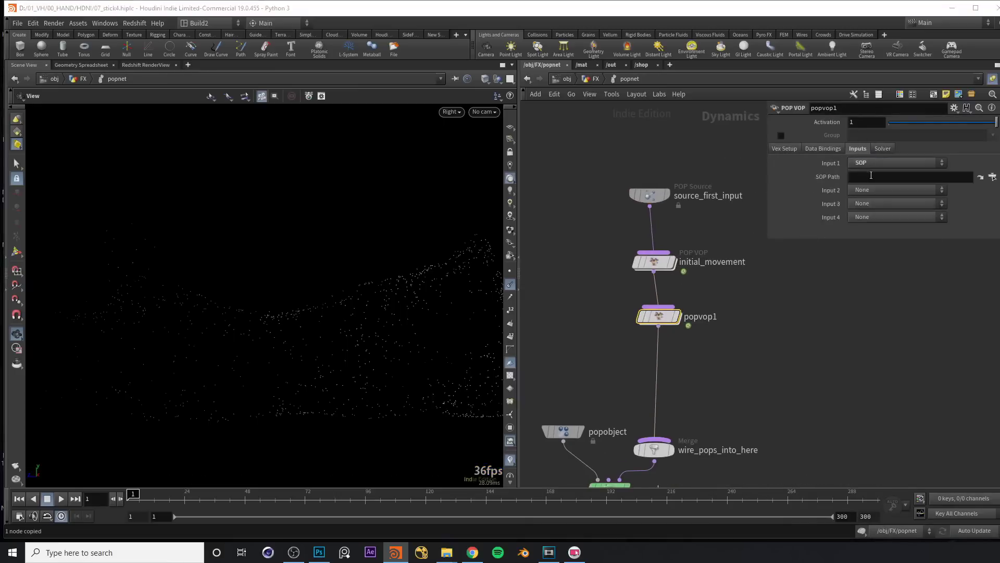
pyautogui.write('/obj/FX/SDF')
pyautogui.press('Return')
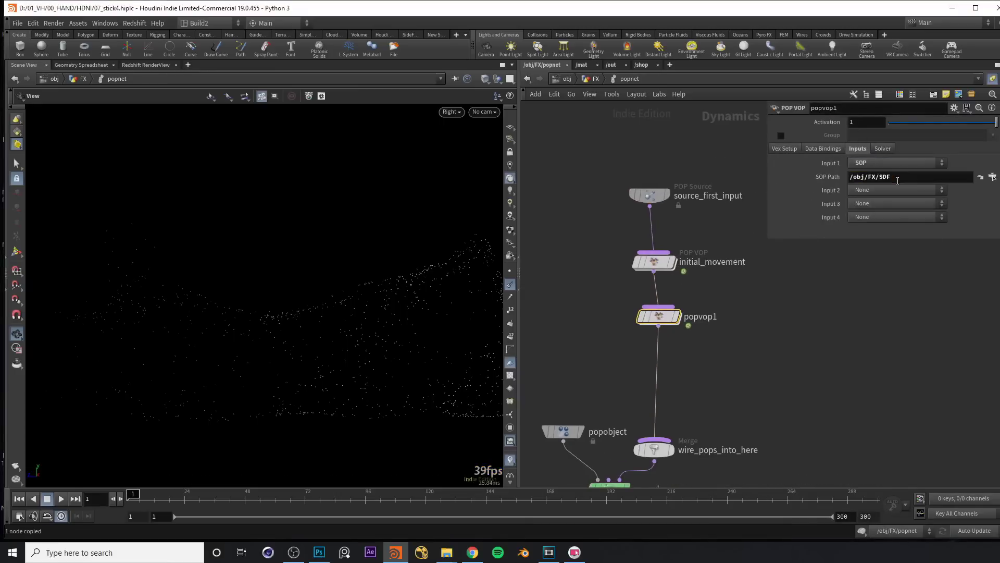
# Step: Enter popvop1, lay out its global and output nodes, and add a Volume Gradient node between them
pyautogui.moveTo(655, 321); pyautogui.dragTo(636, 338, button='middle')
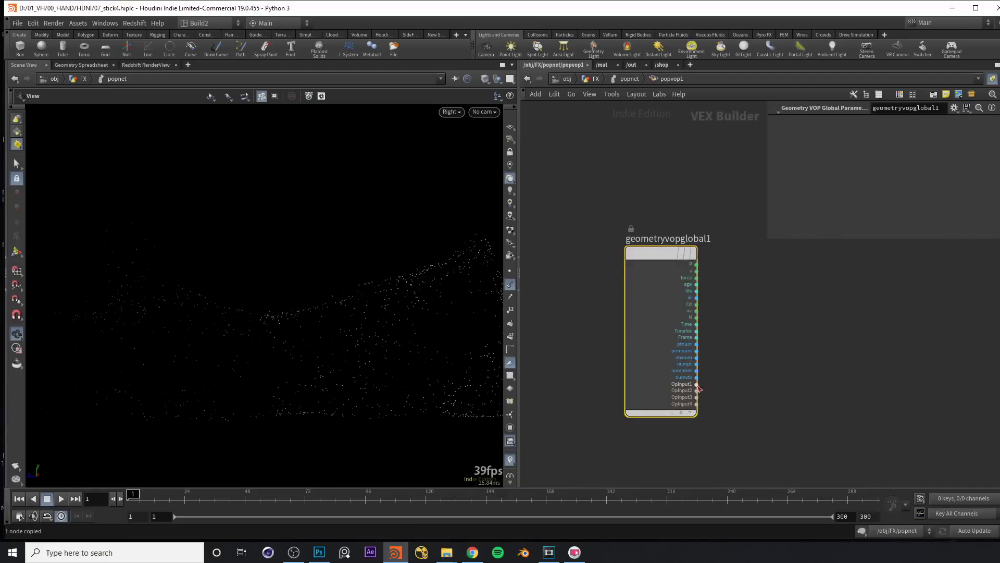
pyautogui.click(697, 384)
pyautogui.press('Escape')
pyautogui.moveTo(770, 362); pyautogui.dragTo(714, 331, button='middle')
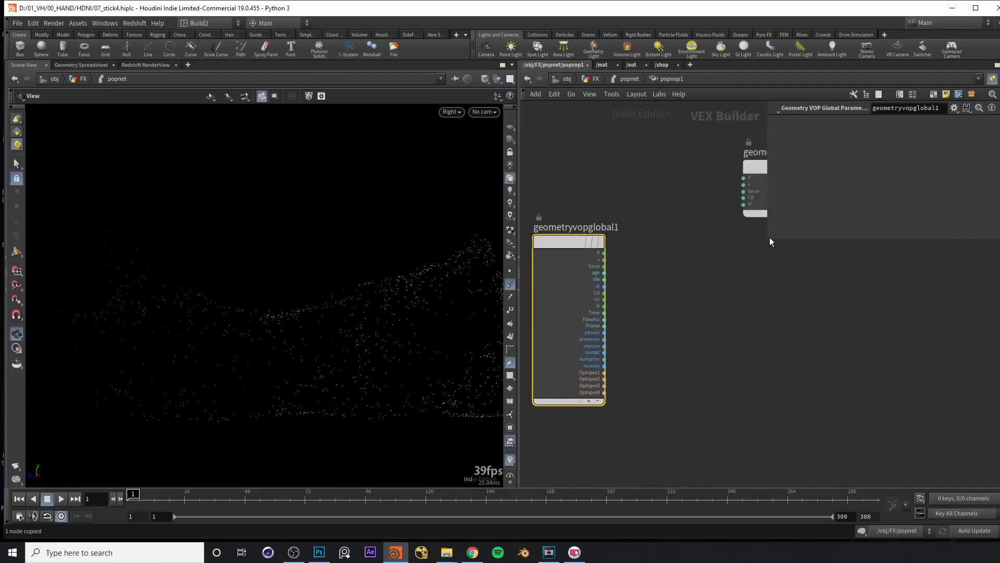
pyautogui.press('l')
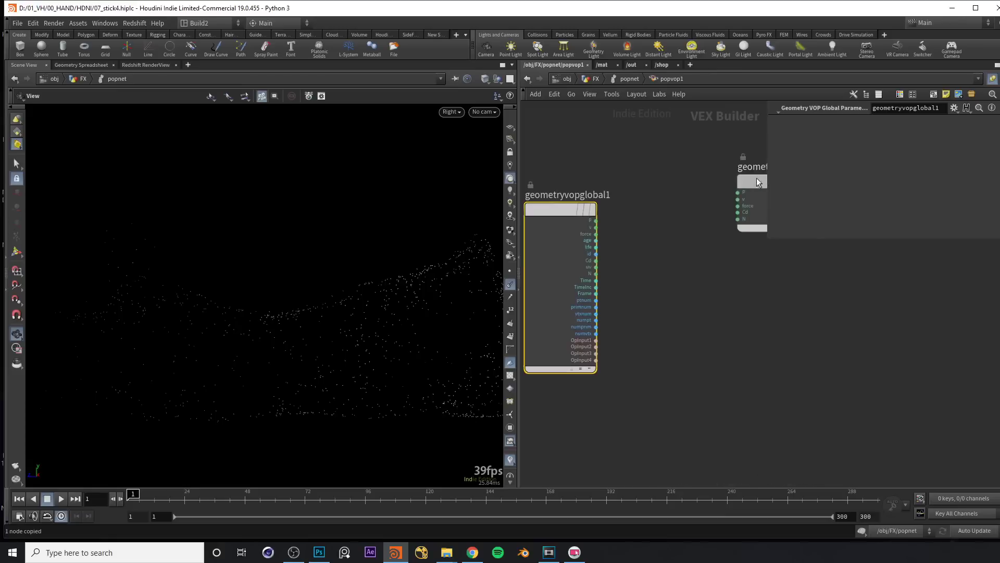
pyautogui.press('Tab')
pyautogui.write('volu')
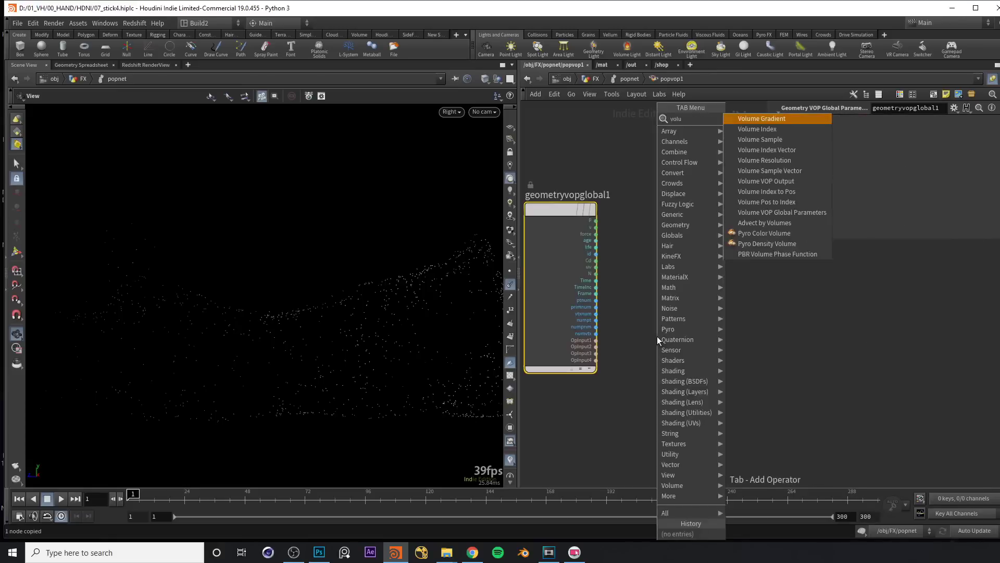
pyautogui.press('Return')
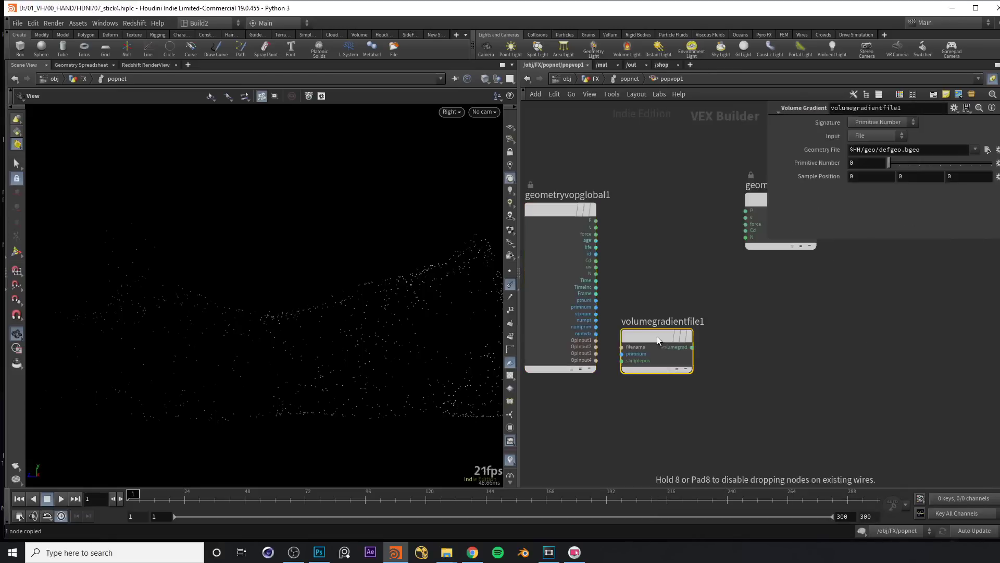
# Step: Wire the global P into volumegradientfile1's samplepos and set that node's input to First Input
pyautogui.click(658, 336)
pyautogui.scroll(3, 632, 413)
pyautogui.moveTo(669, 377); pyautogui.dragTo(618, 187)
pyautogui.scroll(-1, 675, 340)
pyautogui.moveTo(675, 340); pyautogui.dragTo(687, 346)
pyautogui.click(868, 136)
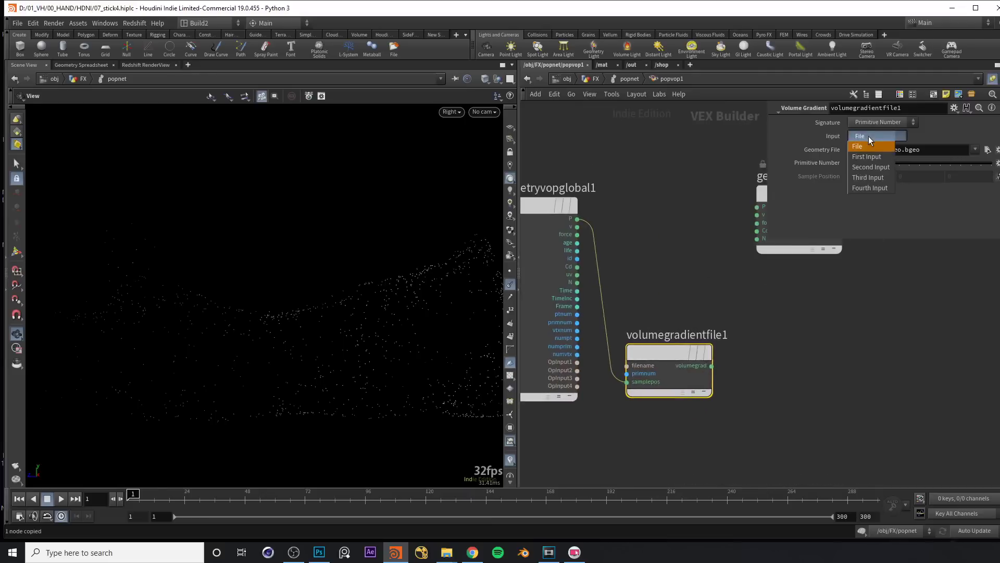
pyautogui.click(866, 156)
pyautogui.moveTo(815, 267); pyautogui.dragTo(728, 290, button='middle')
pyautogui.moveTo(695, 221); pyautogui.dragTo(725, 226)
pyautogui.moveTo(631, 326); pyautogui.dragTo(713, 299, button='middle')
pyautogui.moveTo(661, 358); pyautogui.dragTo(671, 317)
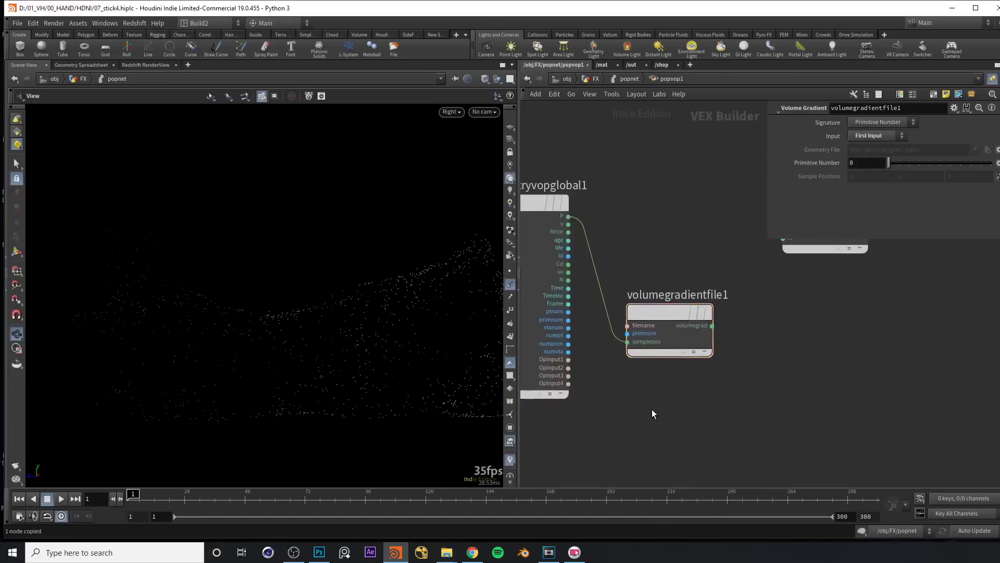
# Step: Add a Volume Sample node below volumegradientfile1 and wire the global P into its samplepos
pyautogui.press('Tab')
pyautogui.write('volumesam')
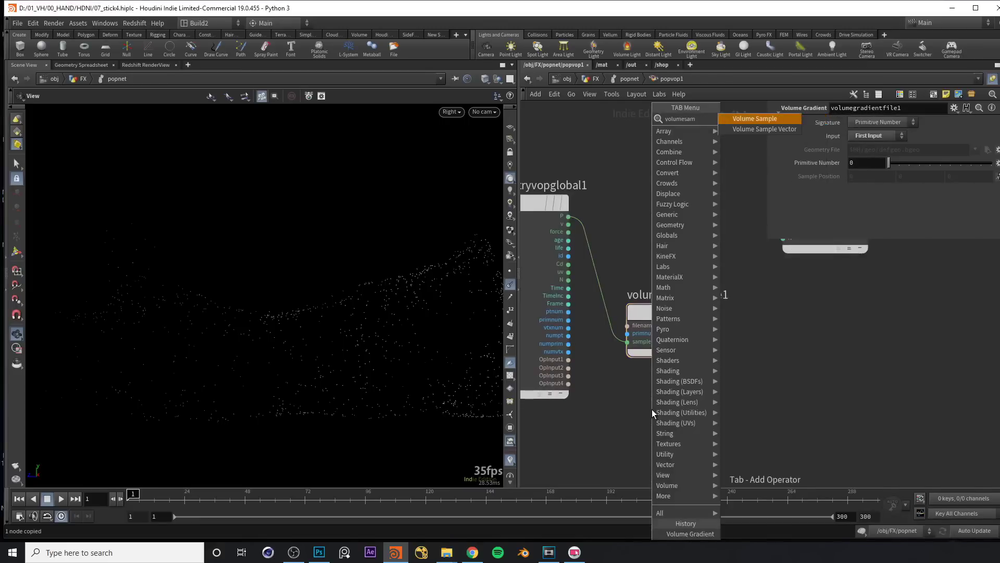
pyautogui.press('Return')
pyautogui.click(652, 409)
pyautogui.press('Tab')
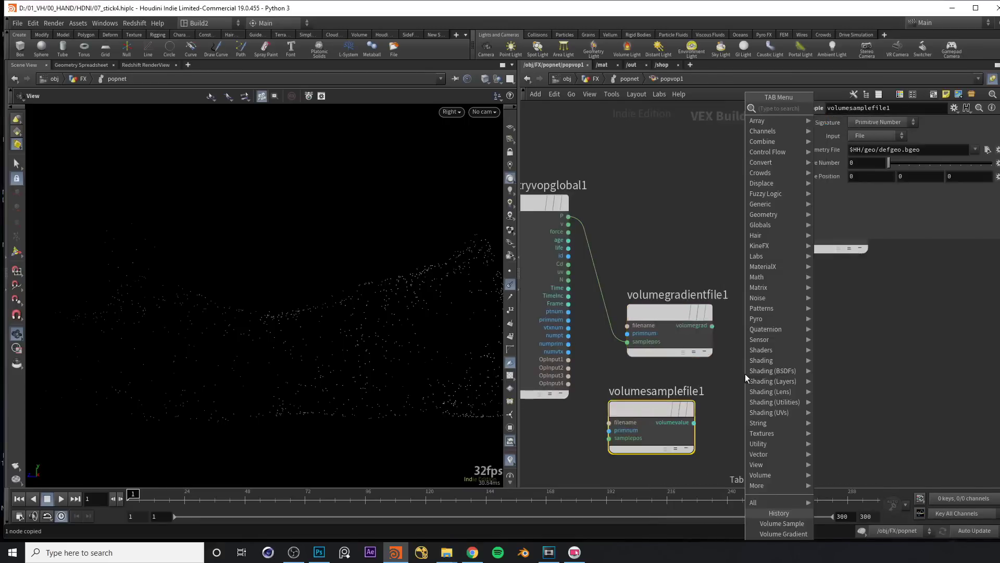
pyautogui.write('volume sampl')
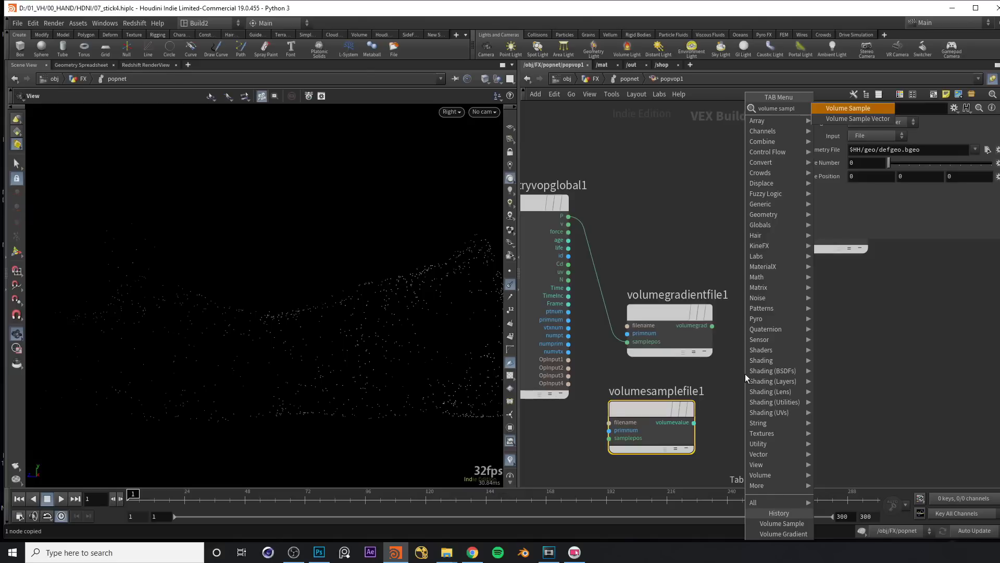
pyautogui.press('Escape')
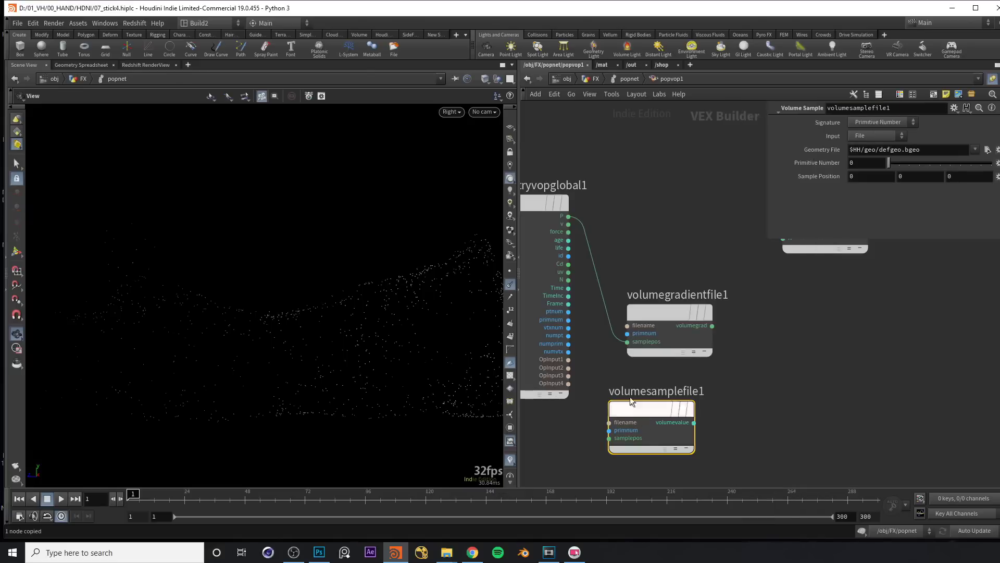
pyautogui.moveTo(567, 217); pyautogui.dragTo(609, 438)
pyautogui.moveTo(781, 364); pyautogui.dragTo(713, 344, button='middle')
# Step: Multiply the volume gradient by the sampled volume value and wire the product into the output node's P
pyautogui.moveTo(648, 322); pyautogui.dragTo(704, 327)
pyautogui.press('Tab')
pyautogui.write('mul')
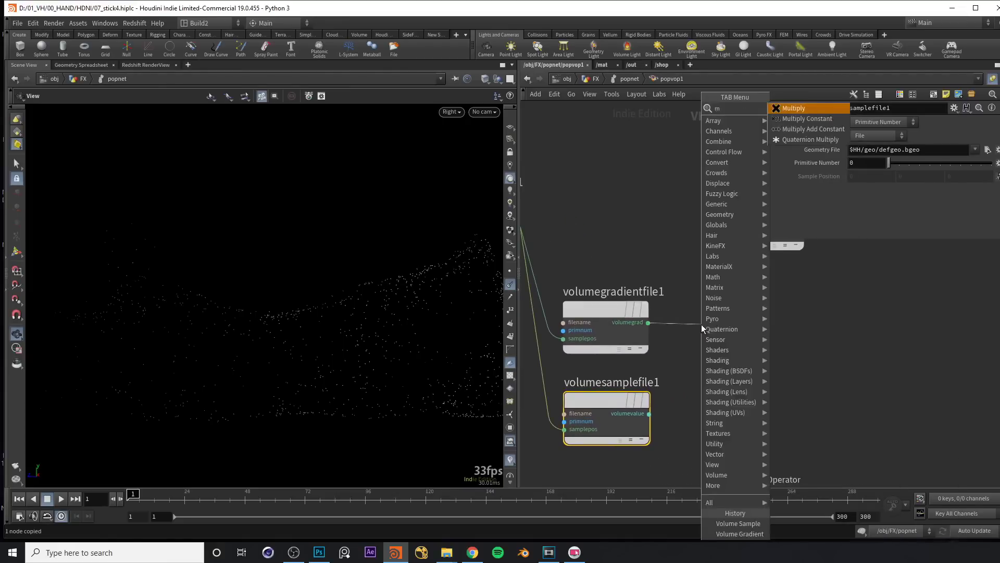
pyautogui.press('Return')
pyautogui.moveTo(650, 413); pyautogui.dragTo(723, 344)
pyautogui.scroll(-1, 817, 338)
pyautogui.moveTo(817, 333); pyautogui.dragTo(796, 336, button='middle')
pyautogui.moveTo(689, 223); pyautogui.dragTo(832, 288)
pyautogui.scroll(2, 713, 324)
pyautogui.moveTo(727, 325); pyautogui.dragTo(835, 273)
pyautogui.scroll(-2, 829, 308)
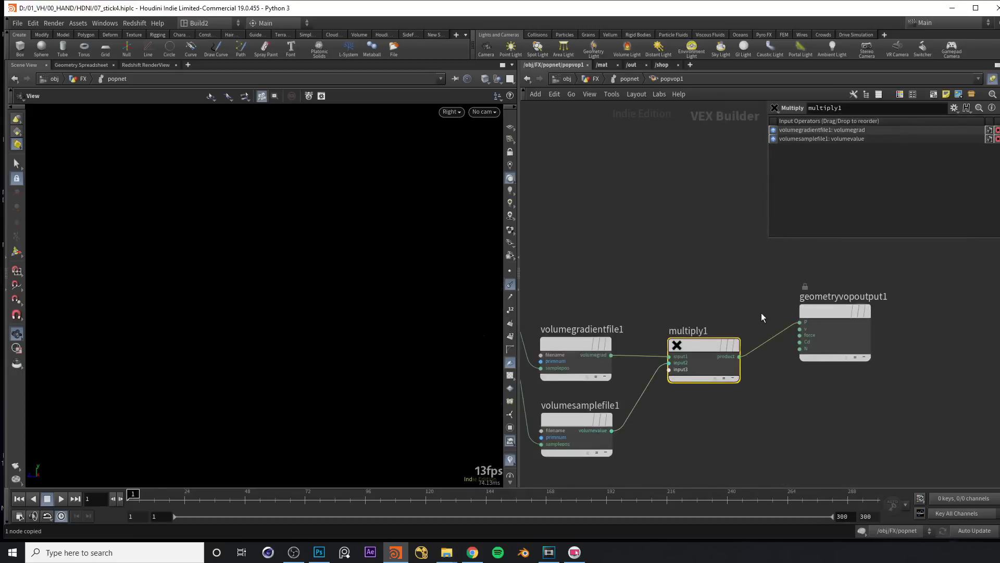
# Step: Add a Subtract node that takes the global P as first input and the multiply product as second
pyautogui.scroll(-1, 764, 311)
pyautogui.moveTo(563, 264); pyautogui.dragTo(775, 268)
pyautogui.press('Tab')
pyautogui.write('sub')
pyautogui.press('Down')
pyautogui.press('Return')
pyautogui.click(807, 269)
pyautogui.moveTo(865, 292); pyautogui.dragTo(907, 298)
pyautogui.moveTo(784, 329); pyautogui.dragTo(806, 275)
# Step: Tidy the node layout and wire the Subtract result into the output node's P
pyautogui.moveTo(769, 406); pyautogui.dragTo(779, 413)
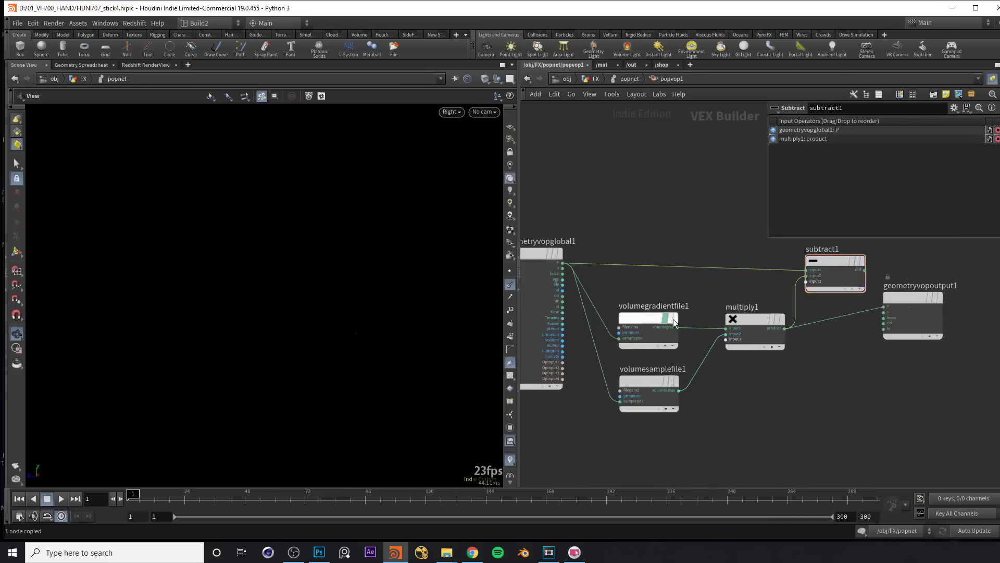
pyautogui.moveTo(646, 319); pyautogui.dragTo(642, 317)
pyautogui.moveTo(781, 449); pyautogui.dragTo(619, 305)
pyautogui.scroll(2, 794, 284)
pyautogui.moveTo(792, 280); pyautogui.dragTo(815, 324)
pyautogui.moveTo(835, 313); pyautogui.dragTo(873, 286)
# Step: Return to the popnet level and play the simulation to check the particles in perspective view
pyautogui.press('u')
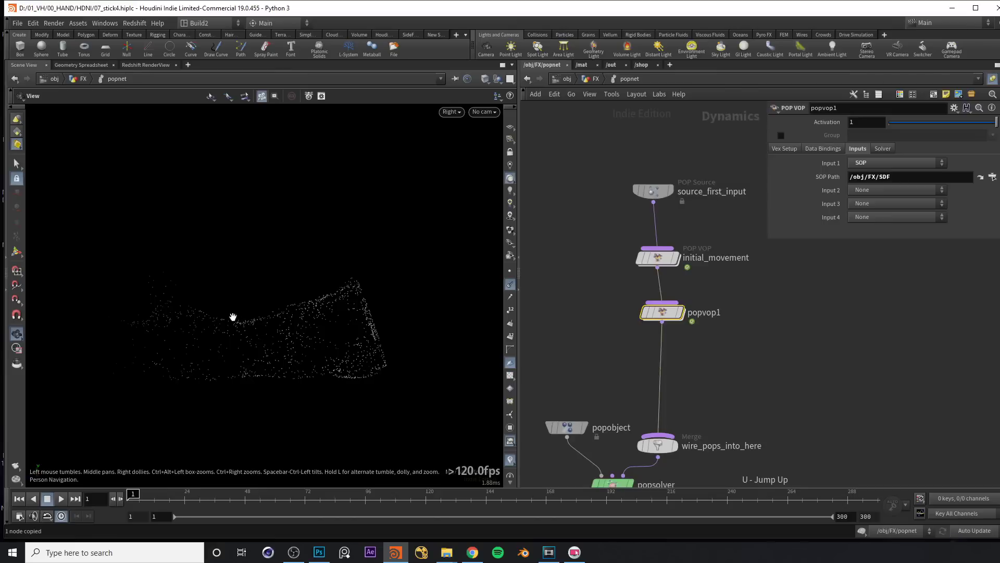
pyautogui.moveTo(268, 306)
pyautogui.mouseDown()
pyautogui.moveTo(297, 289)
pyautogui.moveTo(284, 301)
pyautogui.mouseUp()
pyautogui.press('Up')
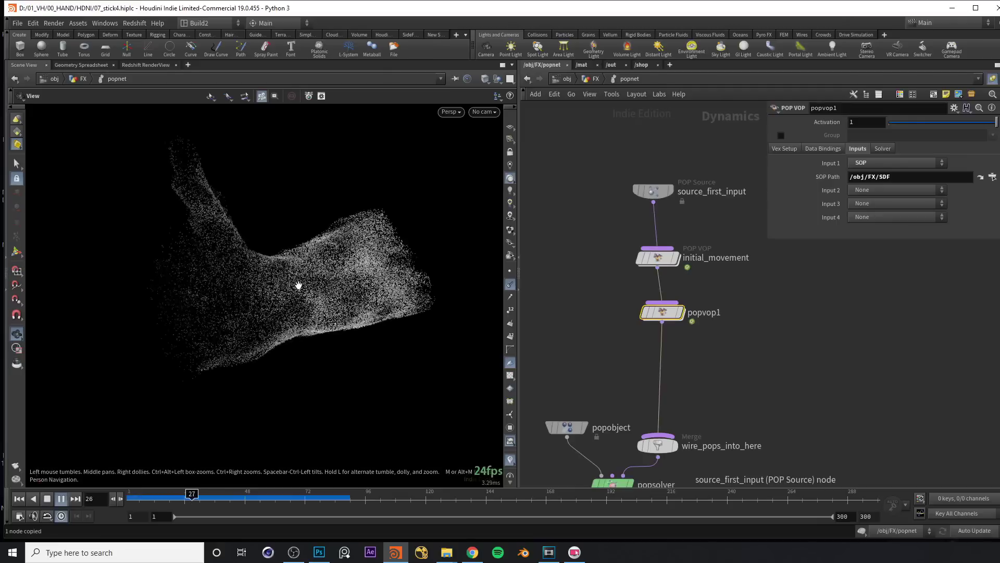
pyautogui.press('Up')
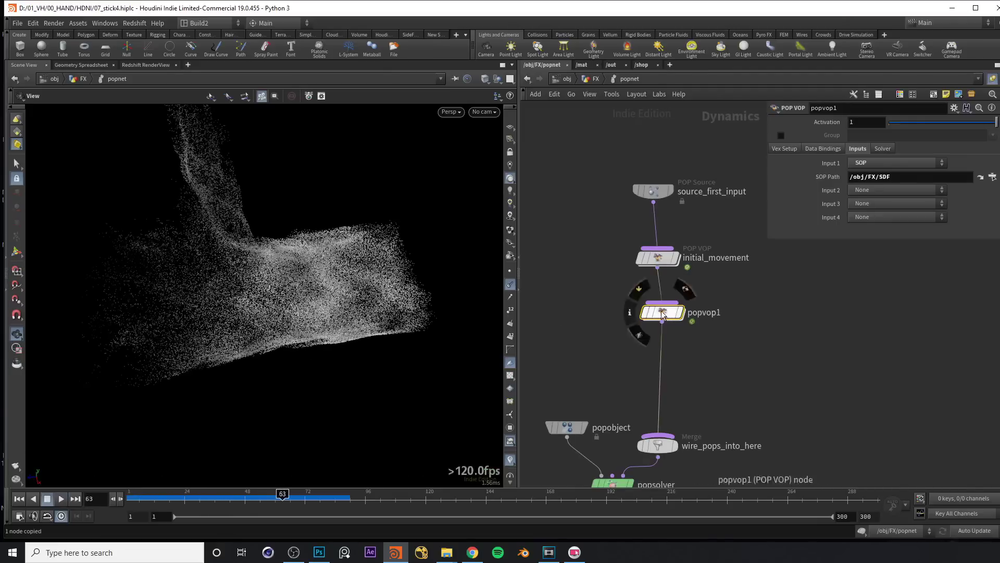
# Step: Enter popvop1 and set volumesamplefile1's input to First Input
pyautogui.doubleClick(663, 312)
pyautogui.moveTo(631, 329); pyautogui.dragTo(620, 342)
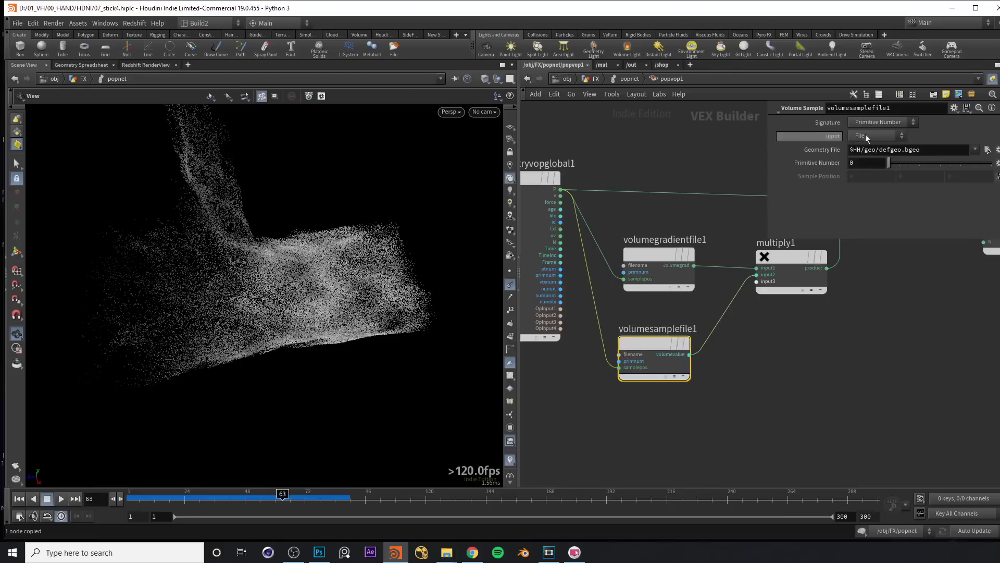
pyautogui.click(855, 136)
pyautogui.click(864, 160)
pyautogui.moveTo(823, 365); pyautogui.dragTo(817, 366, button='middle')
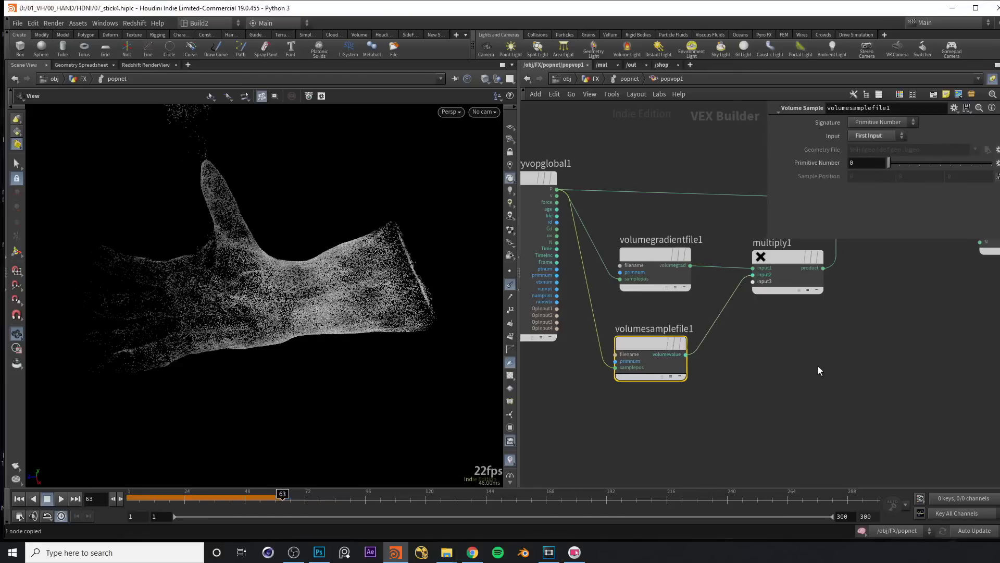
# Step: Replay the simulation from the first frame and examine the particles around the hand
pyautogui.hotkey('ctrl', 'Up')
pyautogui.press('Up')
pyautogui.scroll(-2, 818, 365)
pyautogui.moveTo(452, 317); pyautogui.dragTo(307, 292)
pyautogui.scroll(-2, 785, 378)
pyautogui.press('Up')
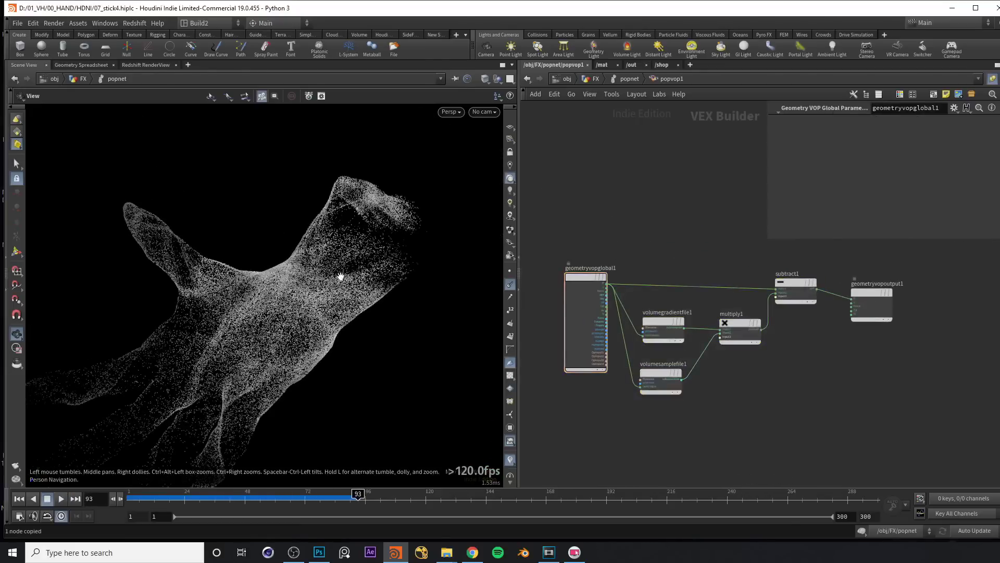
# Step: Return to the popnet level and set source_first_input's constant birth rate to 500000
pyautogui.press('u')
pyautogui.moveTo(601, 150); pyautogui.dragTo(710, 219)
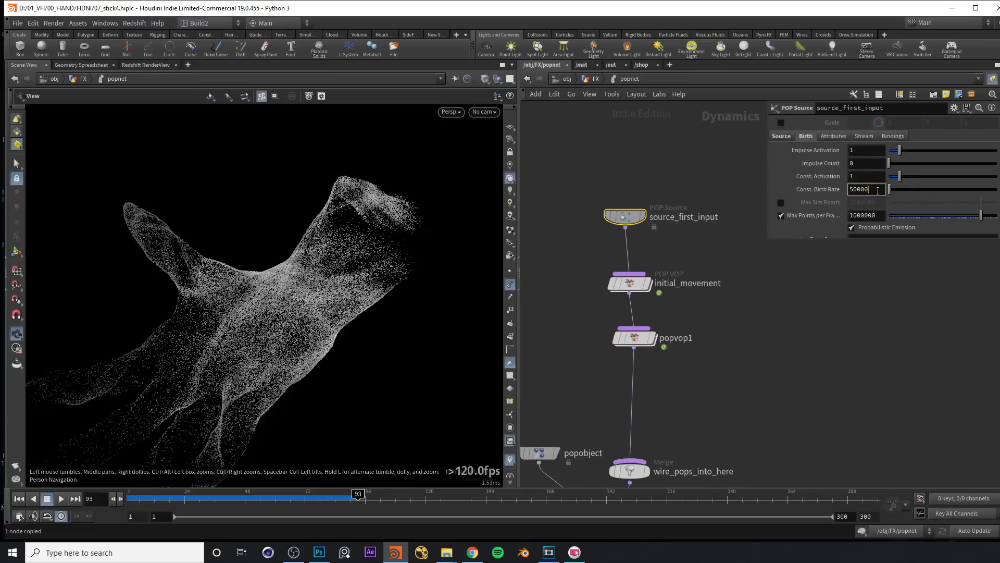
pyautogui.press('Return')
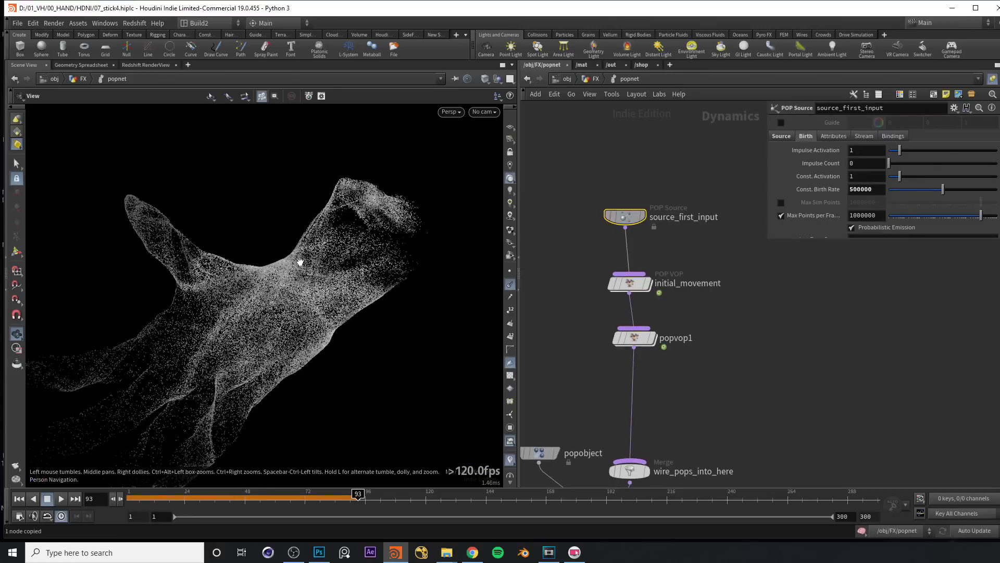
# Step: Play the simulation from the first frame and inspect the dense particles on the hand surface up close
pyautogui.hotkey('ctrl', 'Up')
pyautogui.press('Up')
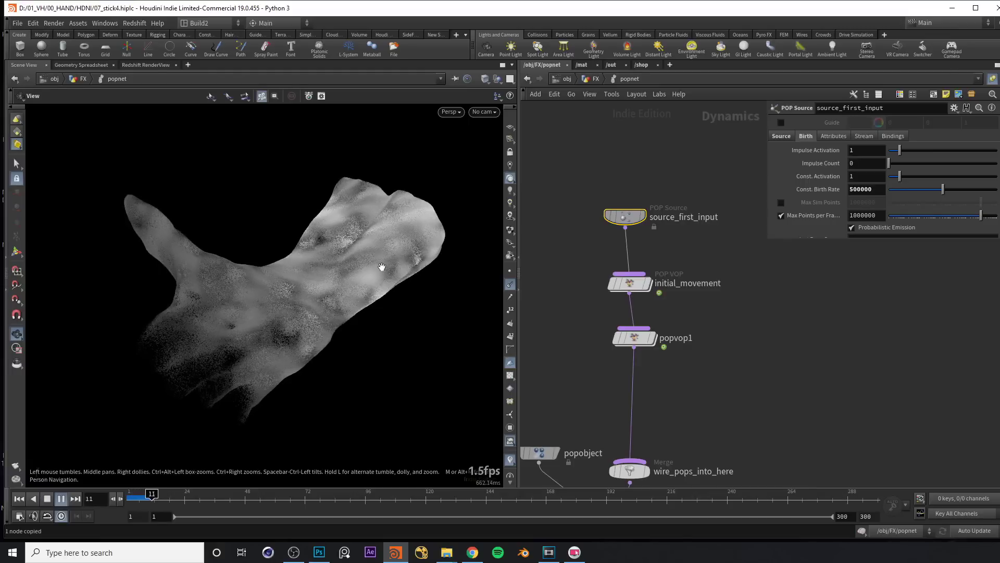
pyautogui.press('Up')
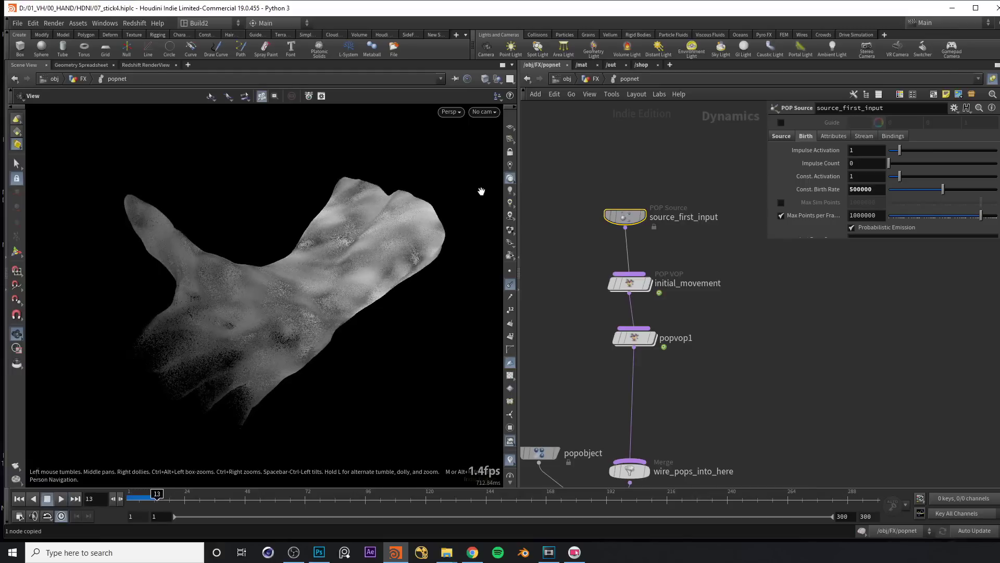
pyautogui.moveTo(478, 191); pyautogui.dragTo(594, 167, button='right')
pyautogui.moveTo(437, 229); pyautogui.dragTo(318, 222)
pyautogui.press('Up')
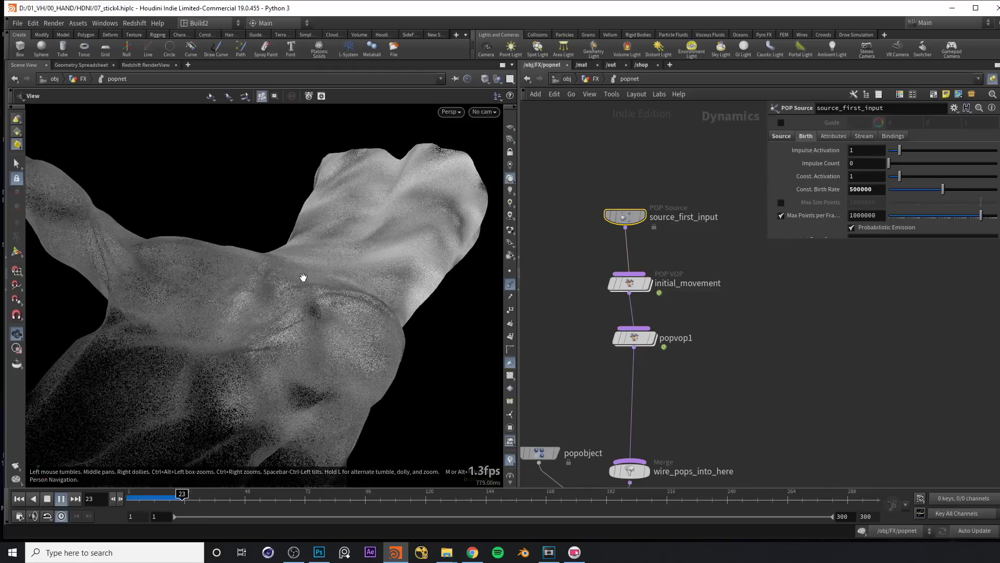
pyautogui.press('Escape')
pyautogui.moveTo(314, 250); pyautogui.dragTo(297, 318)
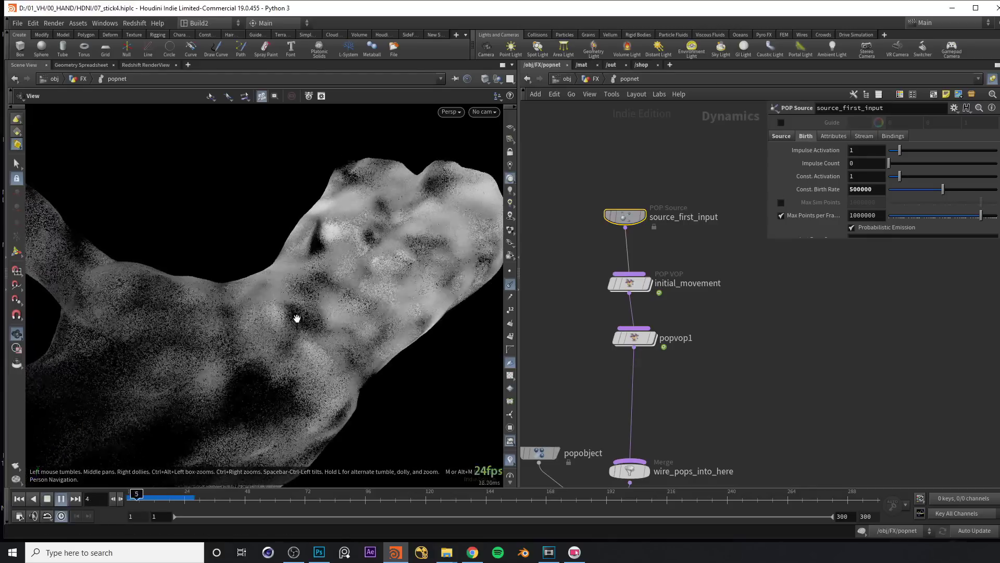
pyautogui.click(634, 337)
pyautogui.moveTo(634, 338); pyautogui.dragTo(634, 337)
pyautogui.moveTo(364, 286); pyautogui.dragTo(352, 290)
# Step: Rewind to frame 1 and set source_first_input's constant birth rate to 50000
pyautogui.hotkey('ctrl', 'Up')
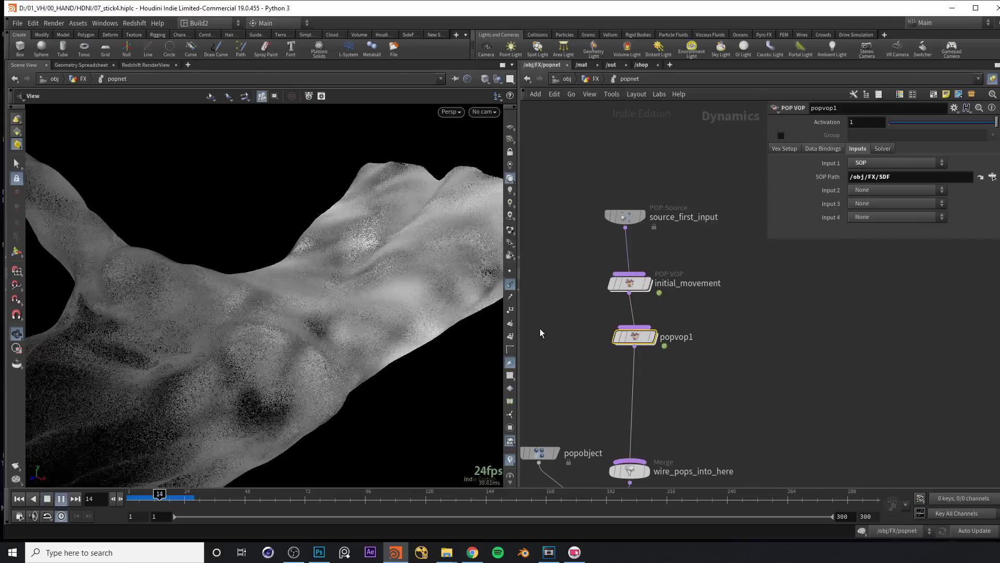
pyautogui.click(626, 216)
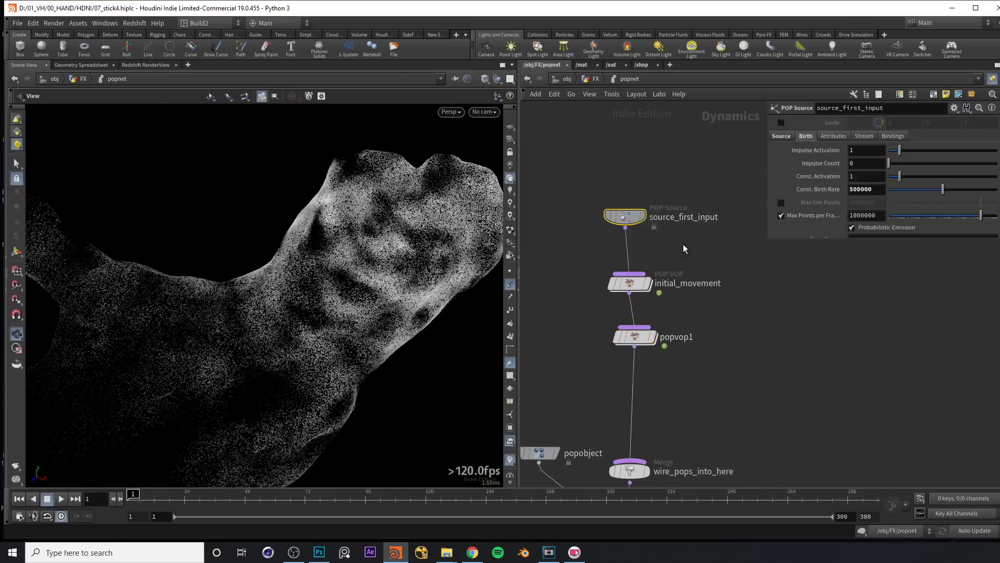
pyautogui.click(881, 189)
pyautogui.write('50000')
pyautogui.press('Return')
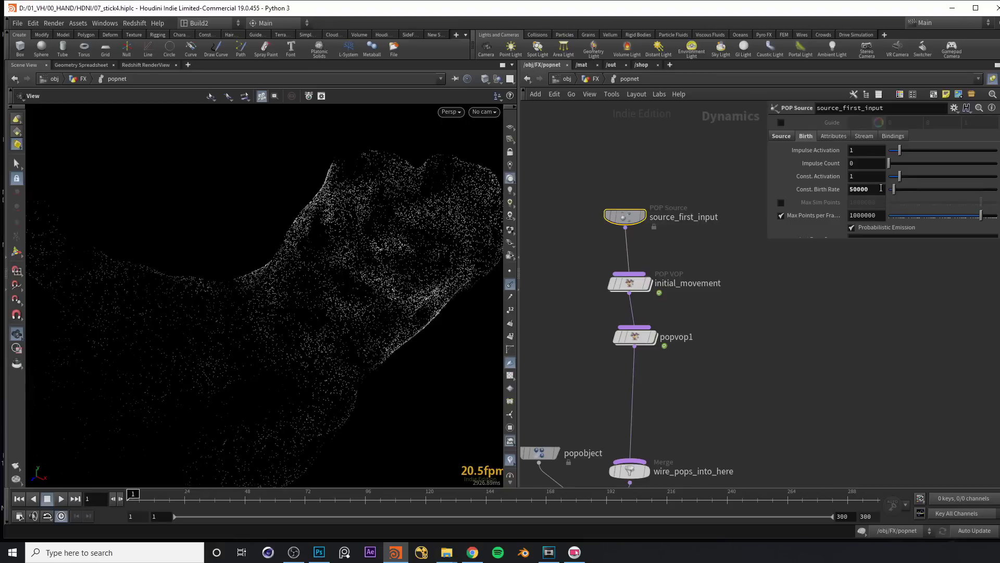
# Step: Rename popvop1 as stick_to_surf
pyautogui.moveTo(656, 265); pyautogui.dragTo(665, 249, button='middle')
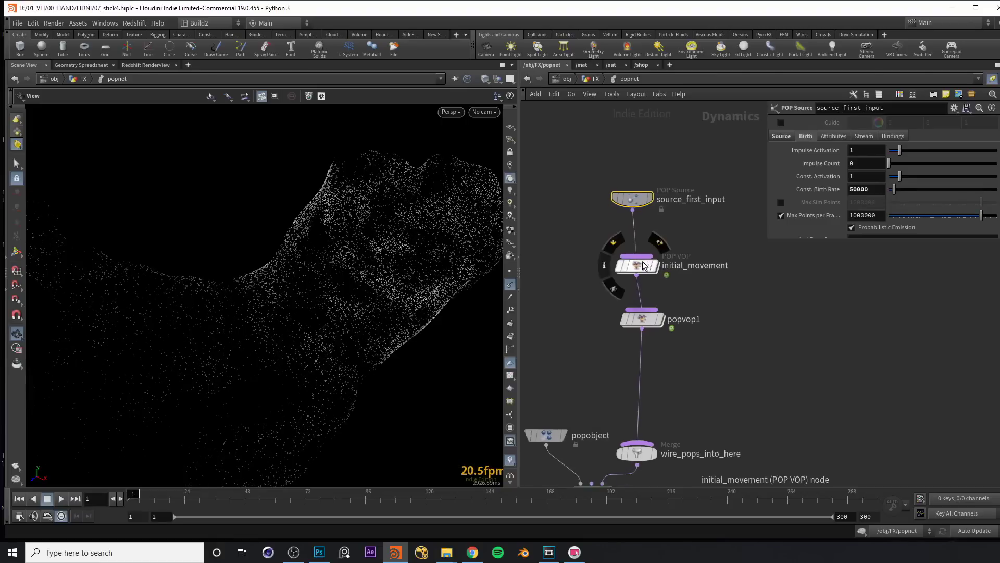
pyautogui.moveTo(636, 320); pyautogui.dragTo(628, 320)
pyautogui.scroll(3, 684, 320)
pyautogui.doubleClick(685, 320)
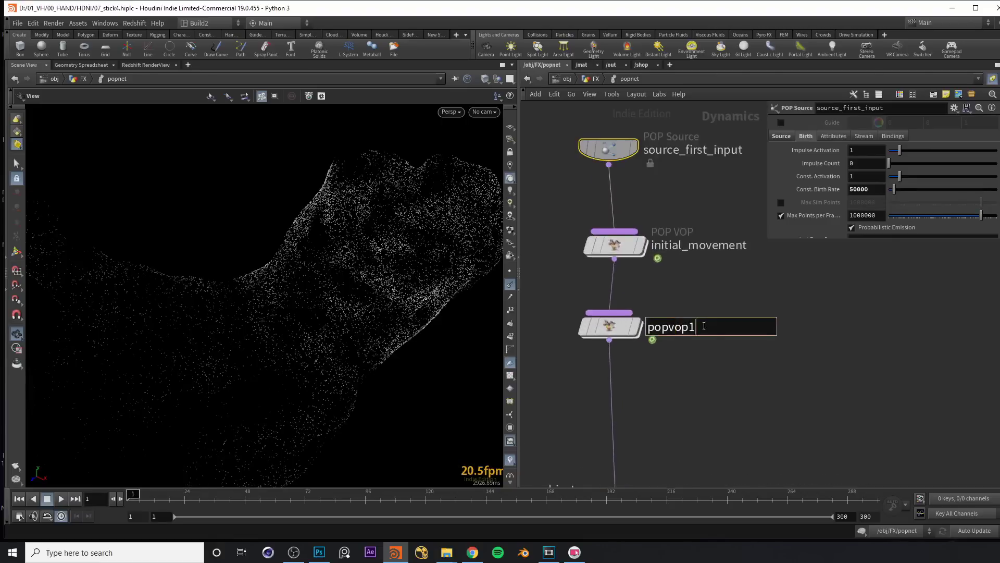
pyautogui.write('stuc')
pyautogui.press('BackSpace')
pyautogui.press('BackSpace')
pyautogui.write('ick_to_surf')
pyautogui.press('Return')
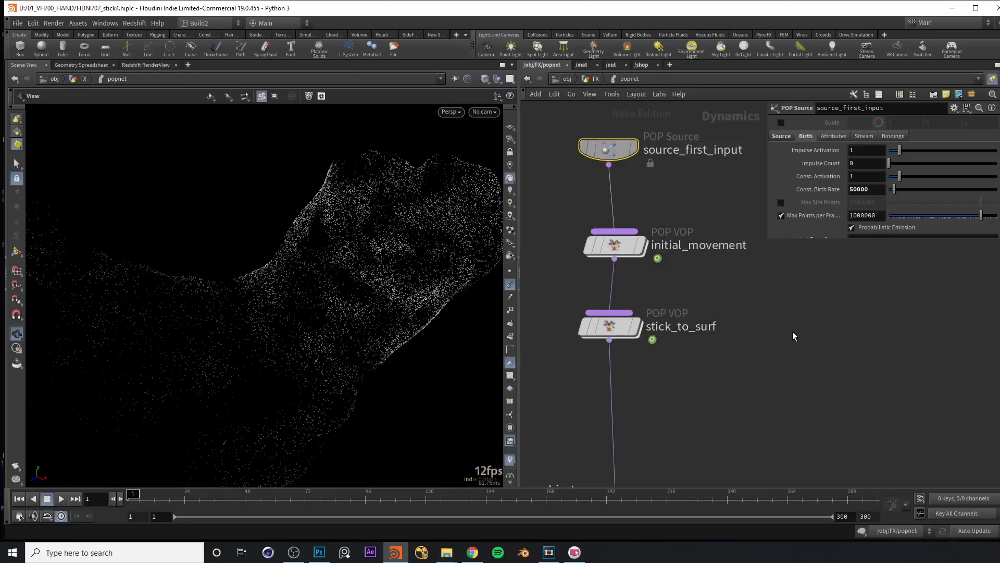
# Step: Enter the initial_movement POP VOP and play the simulation while viewing the hand from another angle
pyautogui.scroll(-2, 782, 323)
pyautogui.moveTo(665, 254)
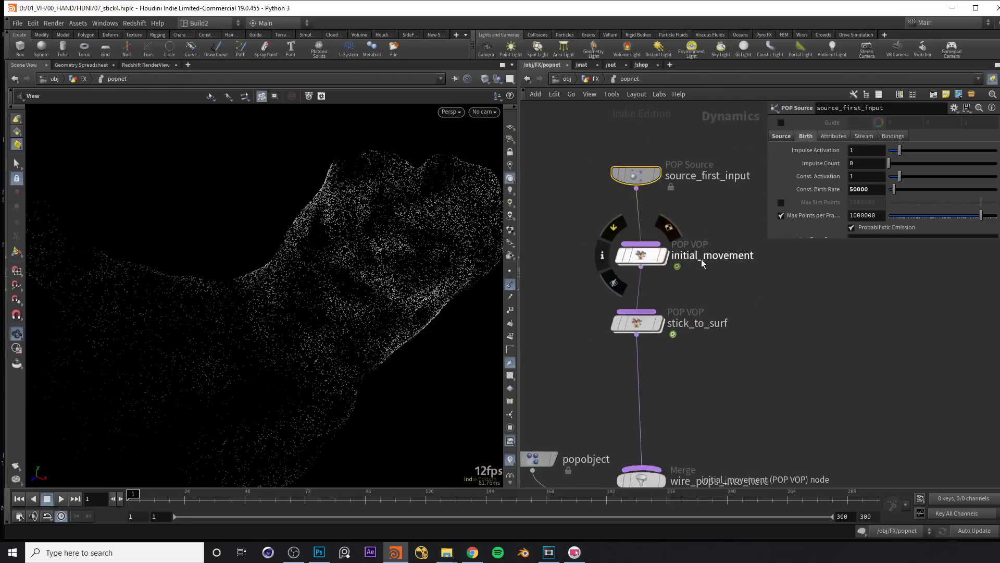
pyautogui.doubleClick(642, 257)
pyautogui.scroll(-1, 651, 289)
pyautogui.moveTo(579, 254); pyautogui.dragTo(564, 265)
pyautogui.press('Up')
pyautogui.moveTo(308, 280); pyautogui.dragTo(263, 233)
pyautogui.press('Down')
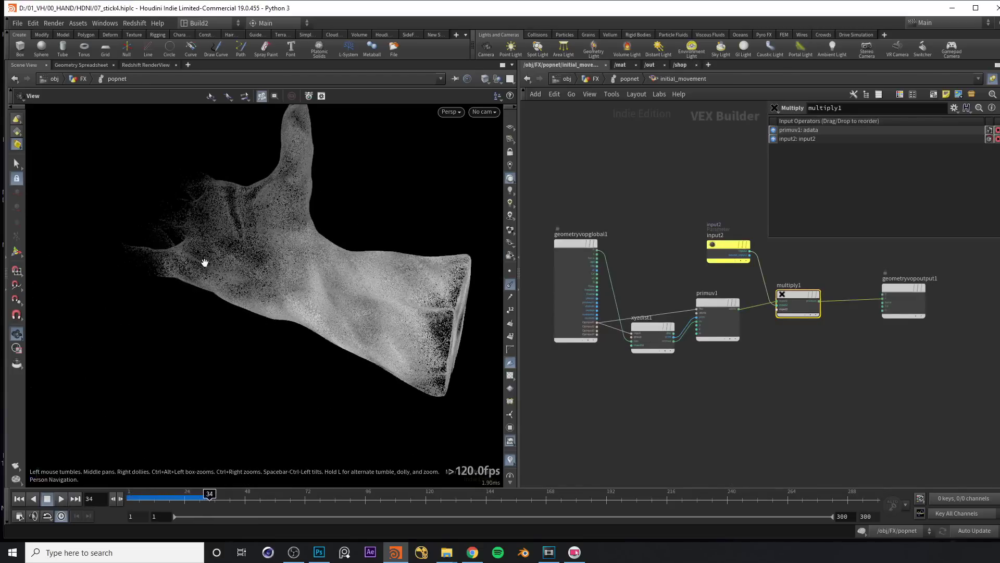
# Step: Duplicate the global parameters node below the existing network and wire its P into a new Vector to Vector4 node
pyautogui.click(577, 243)
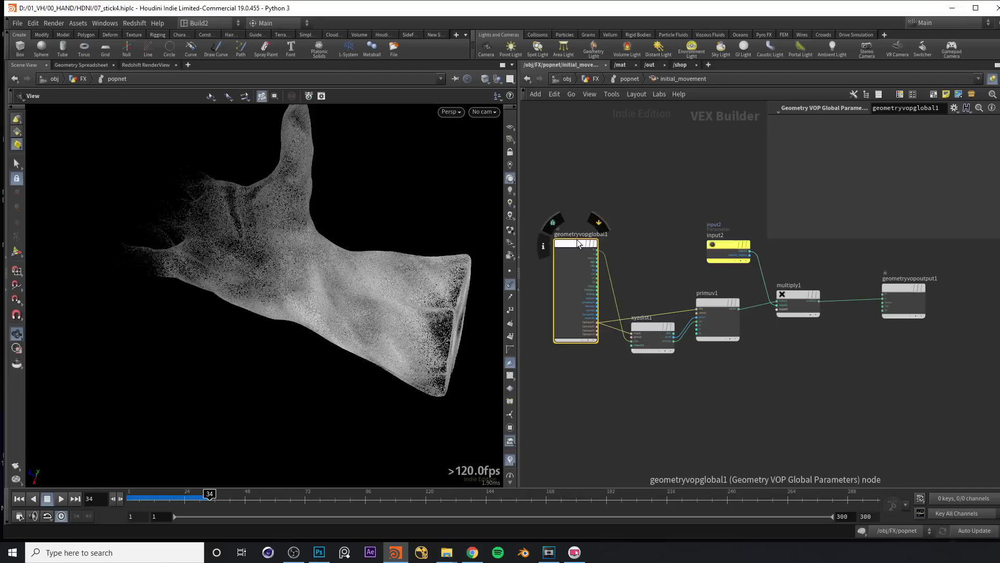
pyautogui.keyDown('alt'); pyautogui.moveTo(574, 239); pyautogui.dragTo(663, 386); pyautogui.keyUp('alt')
pyautogui.moveTo(664, 386); pyautogui.dragTo(638, 312, button='middle')
pyautogui.scroll(2, 600, 322)
pyautogui.moveTo(594, 321); pyautogui.dragTo(627, 314)
pyautogui.press('Tab')
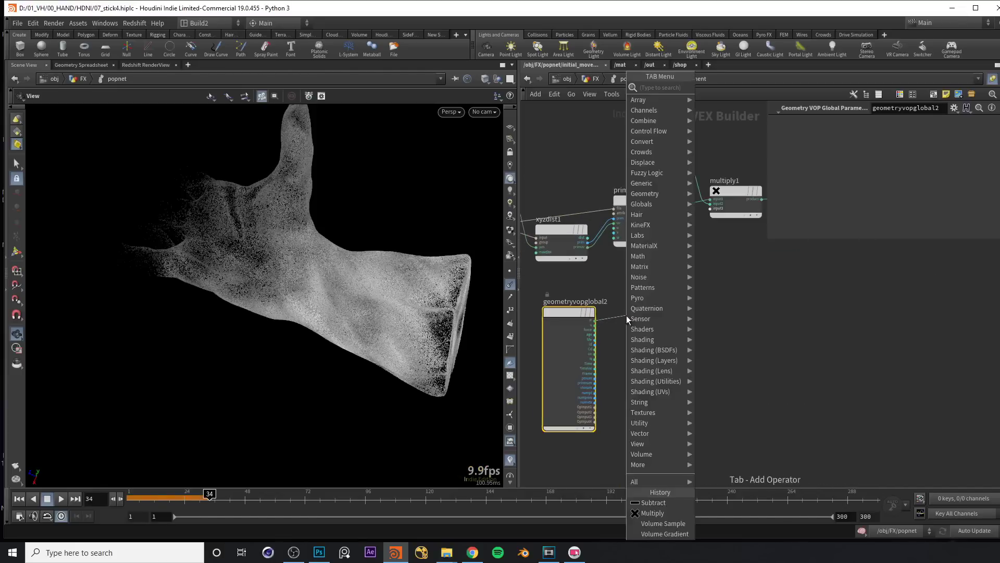
pyautogui.write('v to v4')
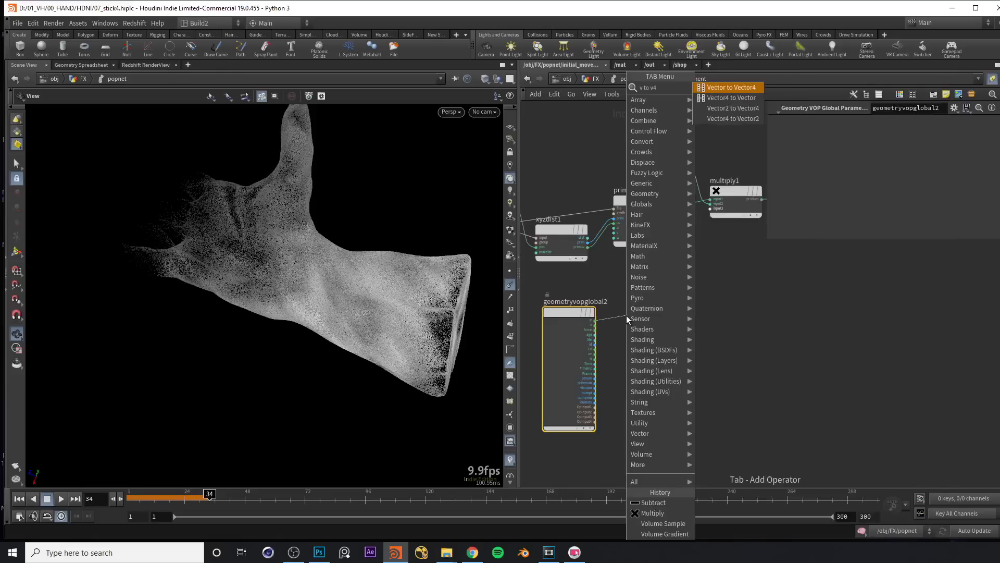
pyautogui.press('Return')
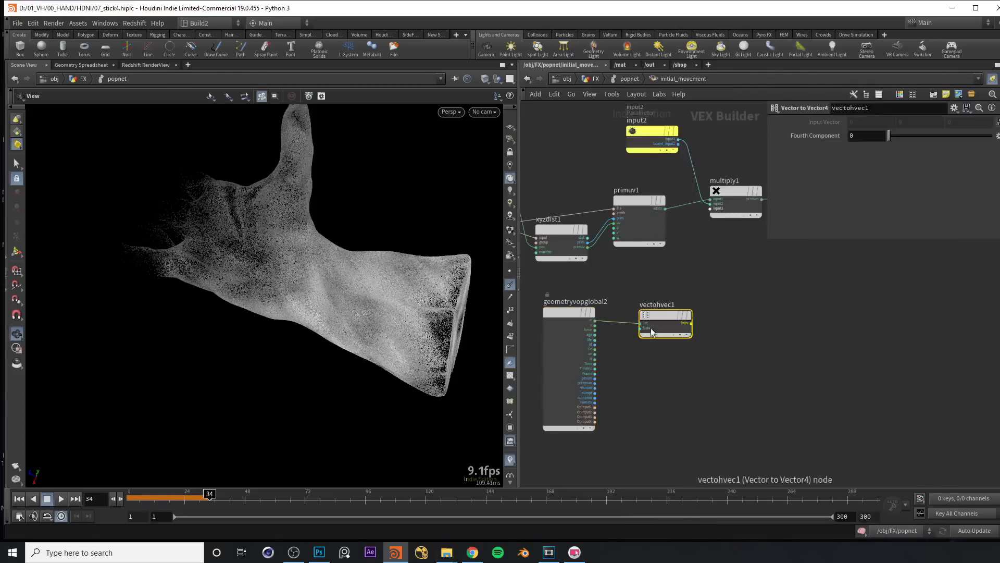
pyautogui.moveTo(551, 313); pyautogui.dragTo(589, 282, button='middle')
pyautogui.scroll(5, 672, 312)
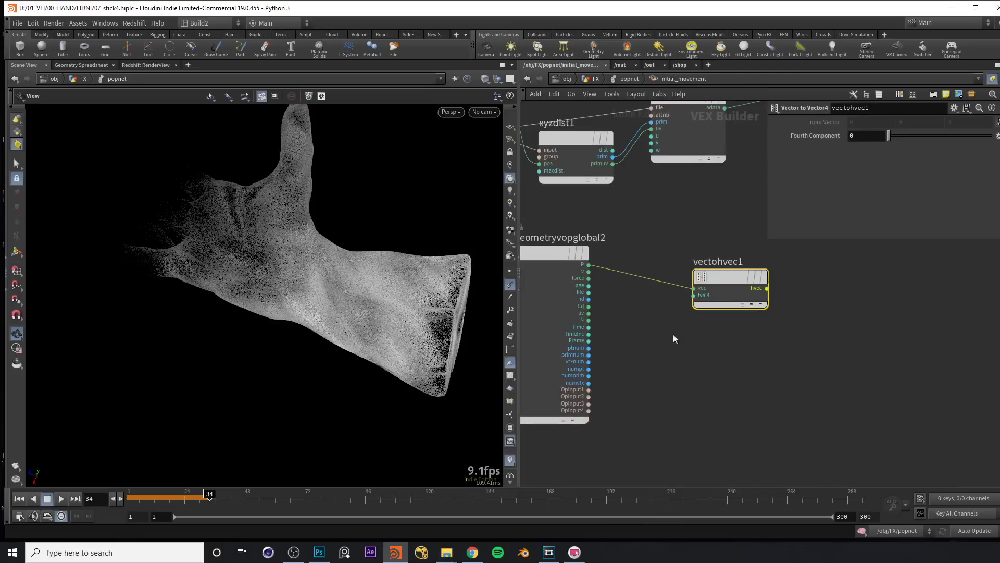
pyautogui.moveTo(765, 280)
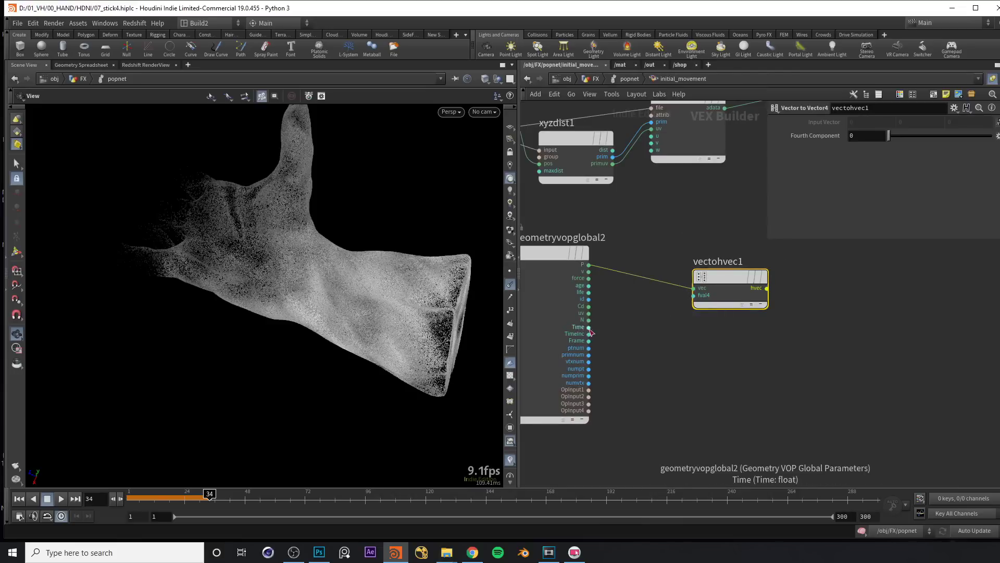
# Step: Wire Time into the fourth component of vectohvec1 and feed its output into the position of a new Curl Noise node
pyautogui.moveTo(588, 328); pyautogui.dragTo(694, 296)
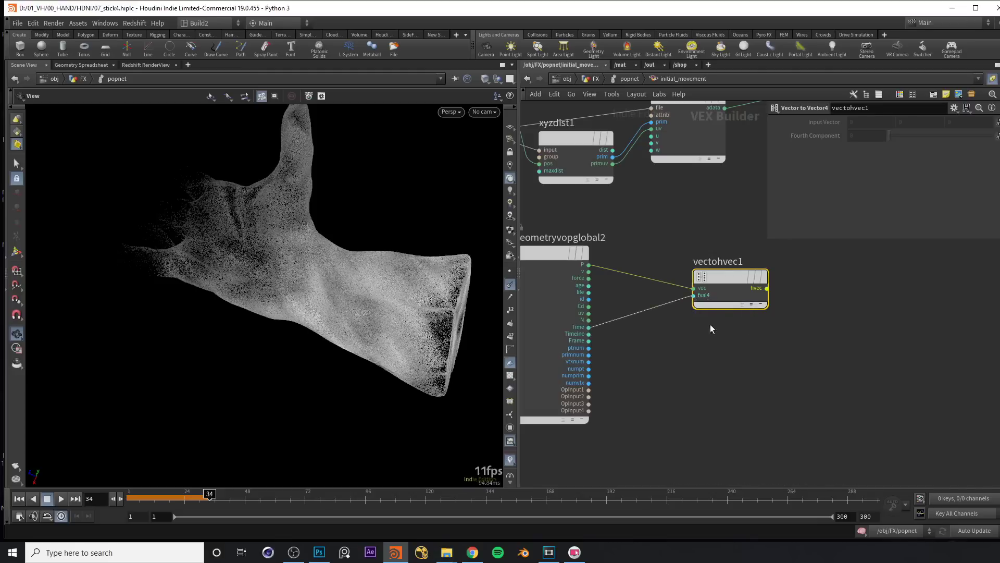
pyautogui.moveTo(692, 316); pyautogui.dragTo(746, 311)
pyautogui.press('Tab')
pyautogui.write('curl')
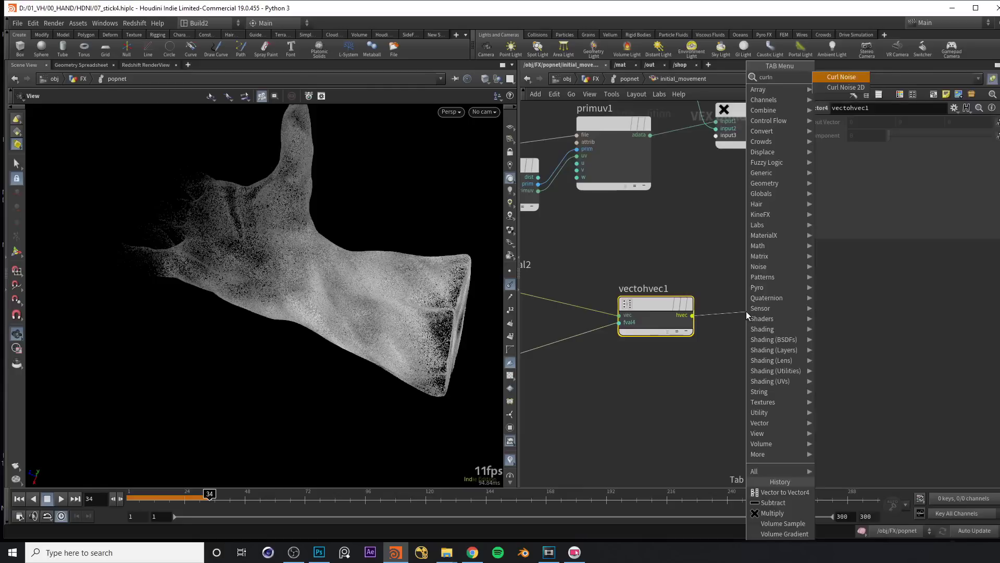
pyautogui.press('Return')
pyautogui.moveTo(746, 311); pyautogui.dragTo(696, 194, button='middle')
pyautogui.scroll(-3, 708, 253)
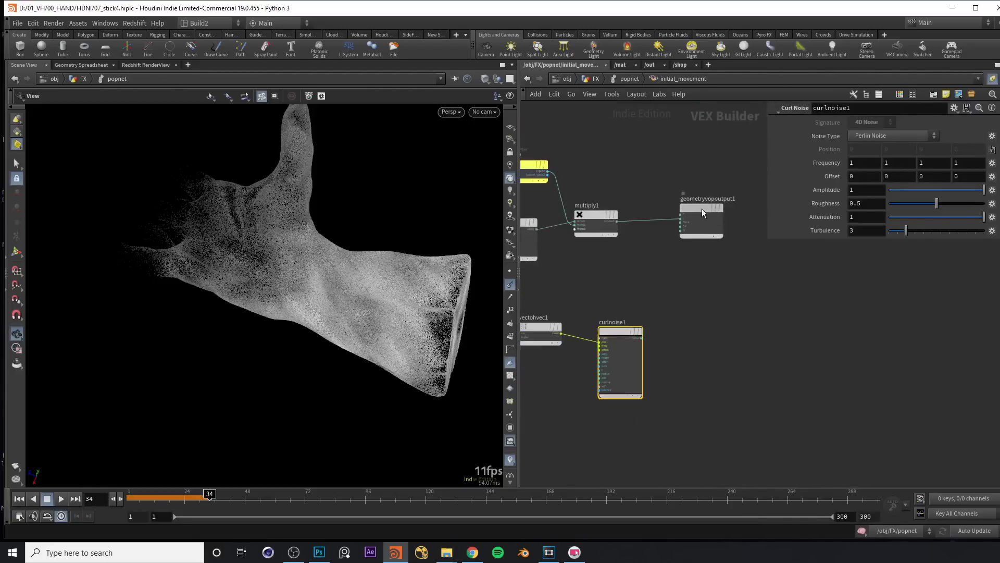
# Step: Insert an Add node between multiply1 and the geometry output and wire the curl noise into it
pyautogui.moveTo(779, 242); pyautogui.dragTo(796, 258)
pyautogui.moveTo(609, 219); pyautogui.dragTo(621, 230)
pyautogui.click(608, 232)
pyautogui.moveTo(667, 200); pyautogui.dragTo(592, 254)
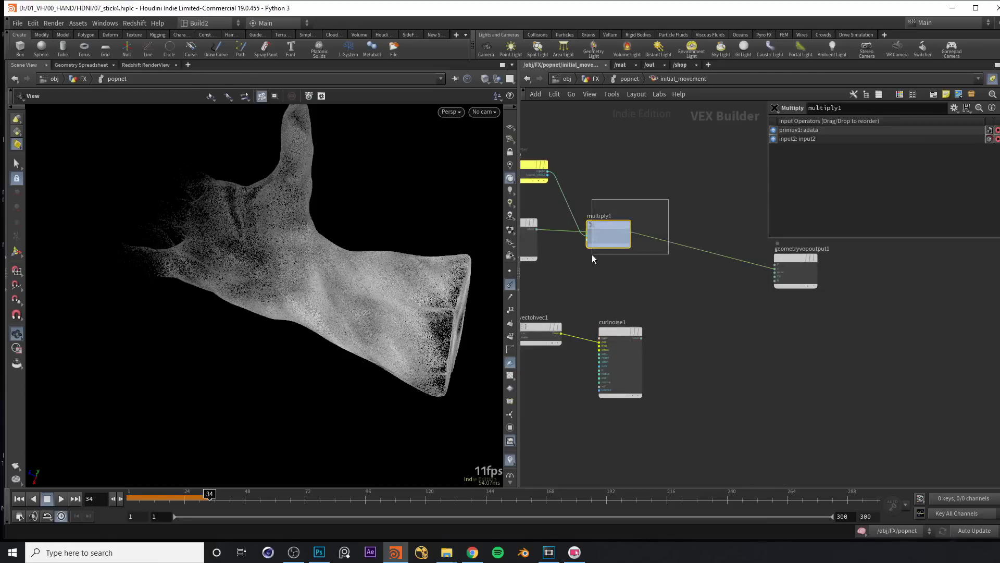
pyautogui.moveTo(591, 254); pyautogui.dragTo(553, 247, button='middle')
pyautogui.click(684, 274)
pyautogui.press('Tab')
pyautogui.write('add')
pyautogui.press('Return')
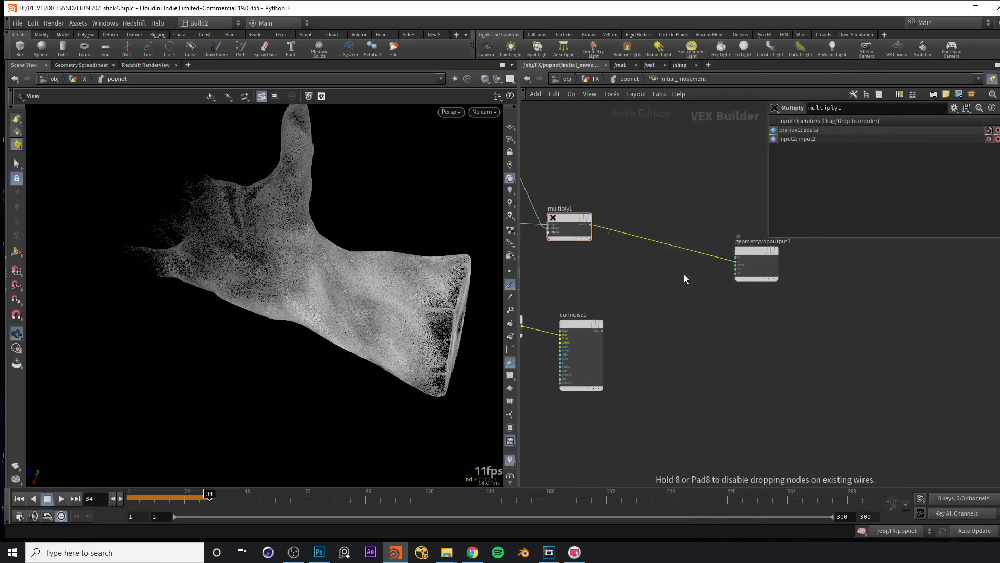
pyautogui.click(686, 279)
pyautogui.scroll(1, 591, 243)
pyautogui.click(621, 324)
pyautogui.click(693, 269)
pyautogui.scroll(2, 628, 311)
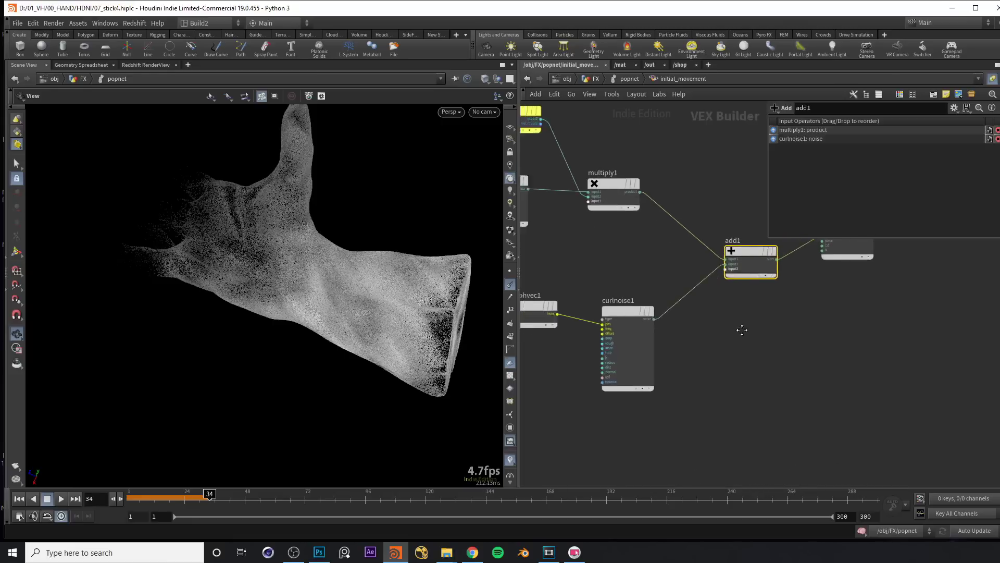
# Step: Rewind and play the simulation up to frame 76 to examine how the curl noise moves the particles
pyautogui.click(627, 312)
pyautogui.hotkey('ctrl', 'Up')
pyautogui.press('Up')
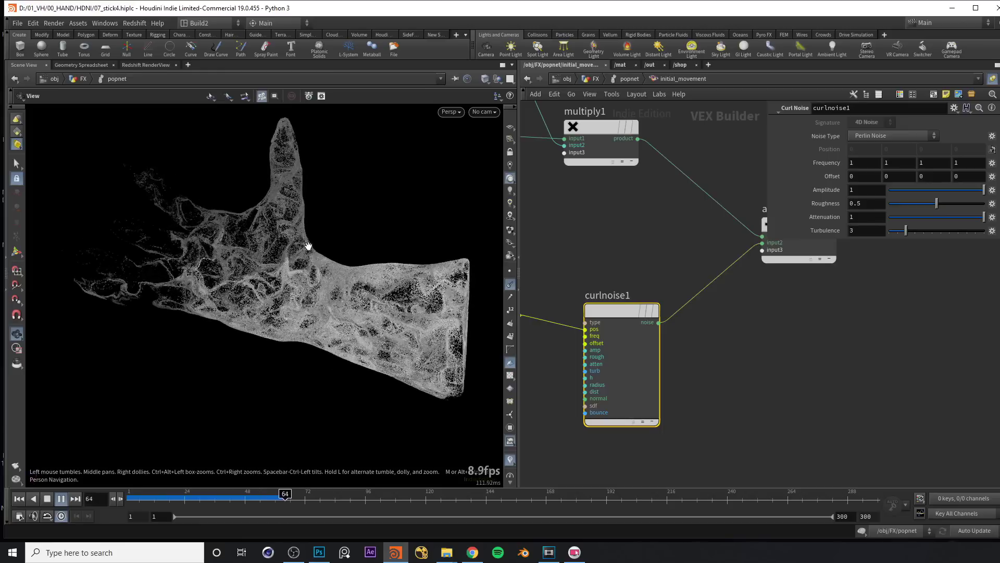
pyautogui.press('Up')
pyautogui.moveTo(288, 266); pyautogui.dragTo(325, 238, button='middle')
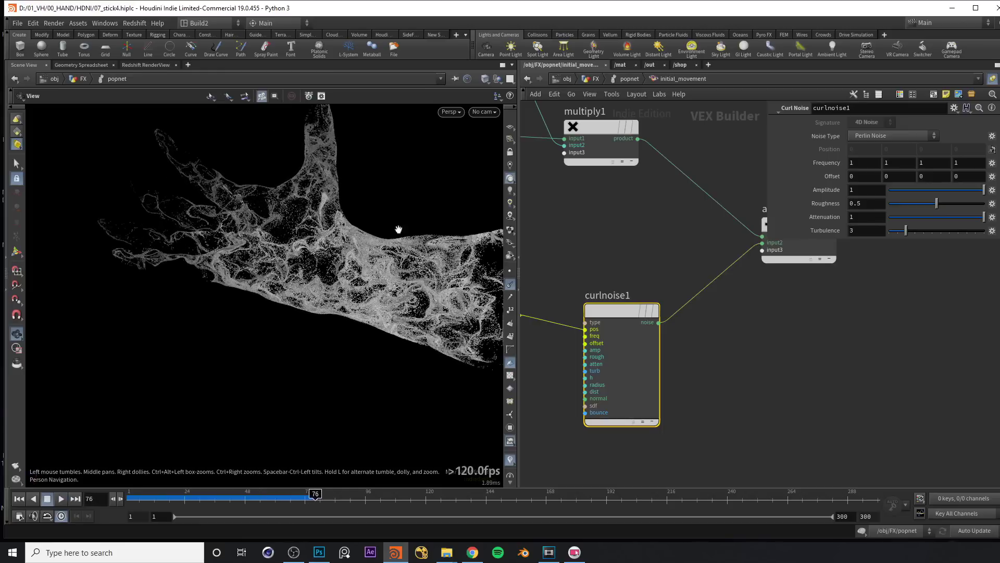
# Step: Promote the frequency and offset inputs of curlnoise1 as parameters
pyautogui.moveTo(584, 248); pyautogui.dragTo(791, 224, button='middle')
pyautogui.moveTo(536, 299); pyautogui.dragTo(656, 308, button='middle')
pyautogui.moveTo(655, 308); pyautogui.dragTo(619, 305)
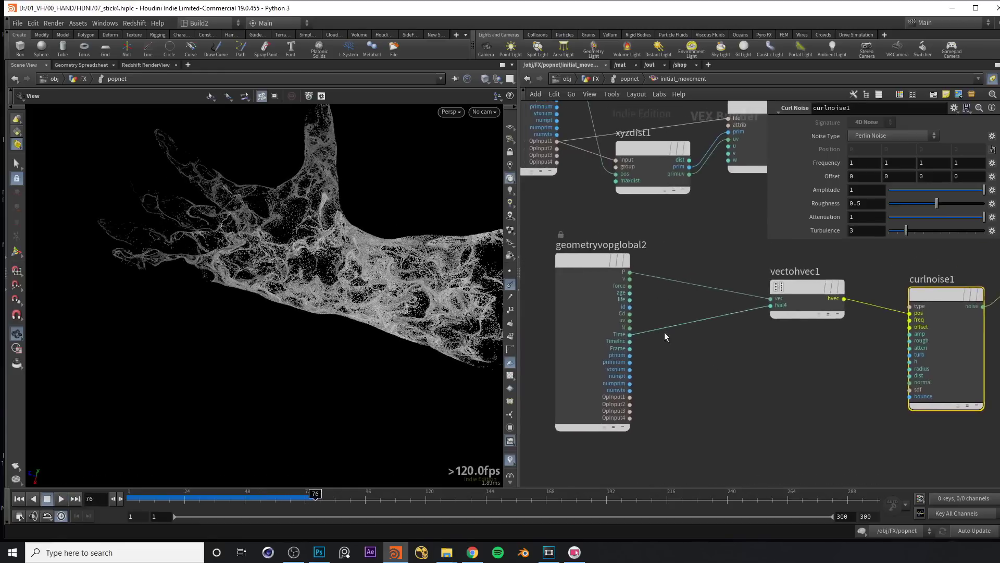
pyautogui.moveTo(720, 353); pyautogui.dragTo(720, 353)
pyautogui.moveTo(749, 362); pyautogui.dragTo(654, 363, button='middle')
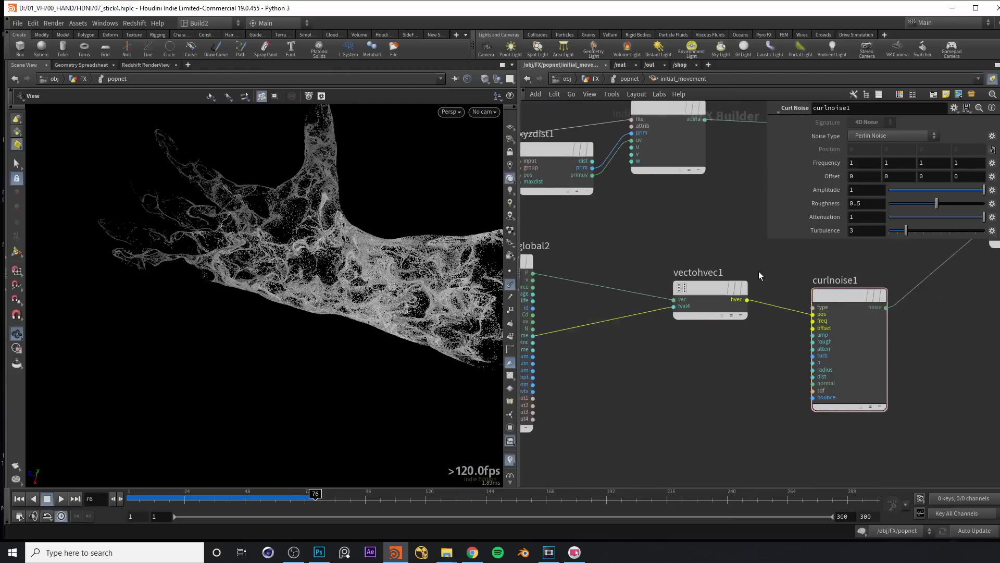
pyautogui.scroll(3, 755, 275)
pyautogui.rightClick(699, 336)
pyautogui.click(716, 348)
# Step: Promote the amplitude, roughness, attenuation, turbulence and type inputs of curlnoise1 as parameters
pyautogui.rightClick(714, 353)
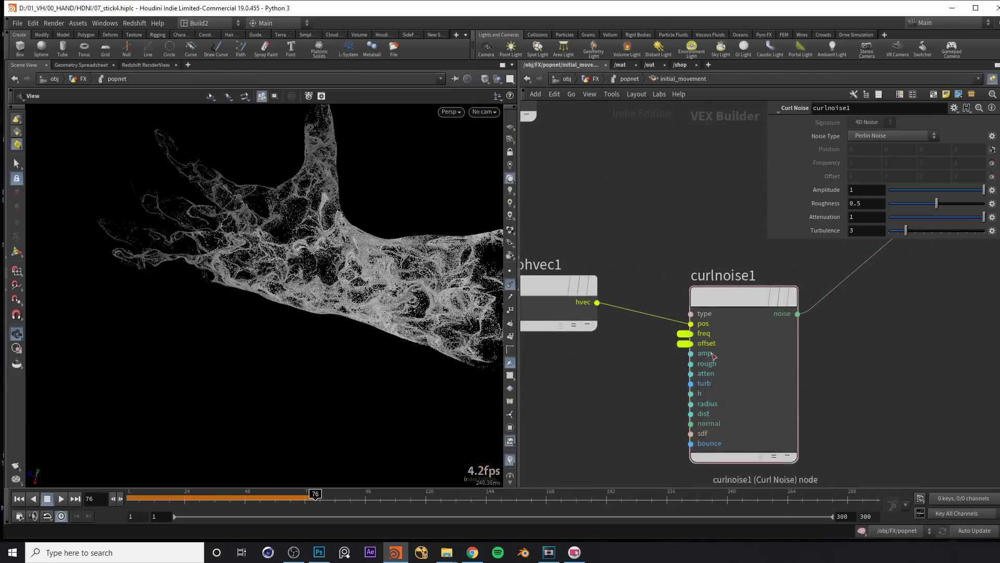
pyautogui.click(719, 361)
pyautogui.rightClick(711, 354)
pyautogui.click(718, 360)
pyautogui.rightClick(711, 370)
pyautogui.click(712, 371)
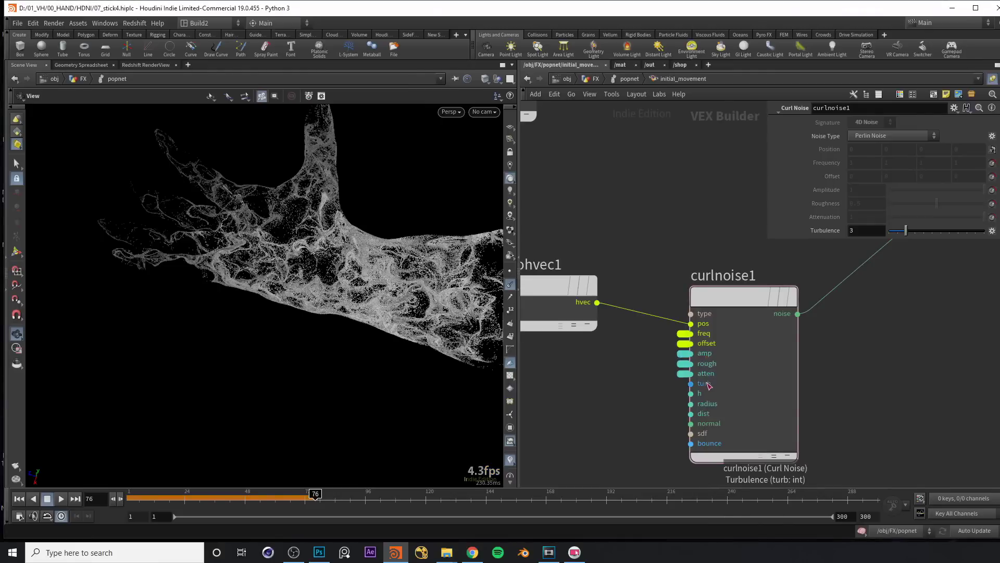
pyautogui.rightClick(708, 383)
pyautogui.click(728, 358)
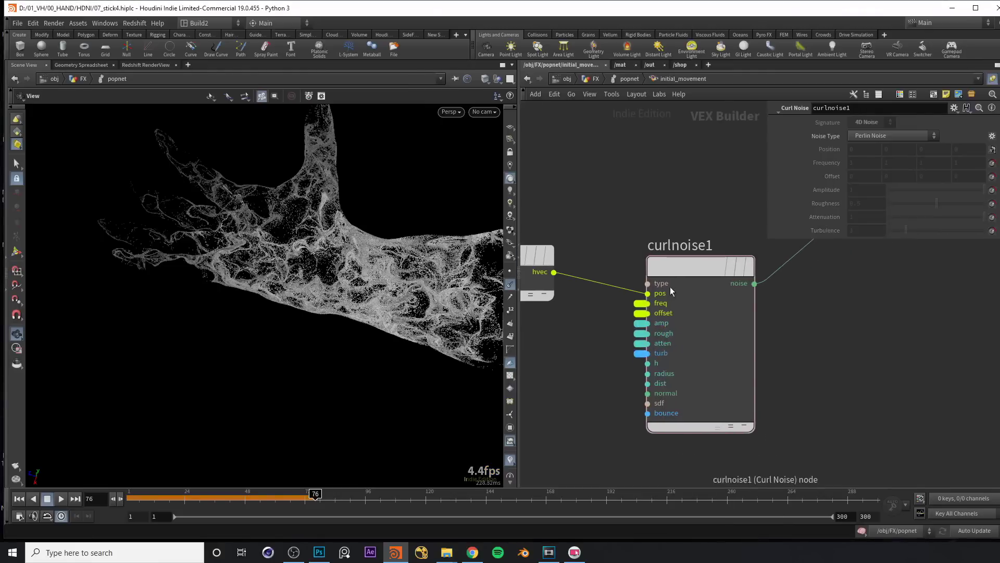
pyautogui.rightClick(671, 290)
pyautogui.click(676, 291)
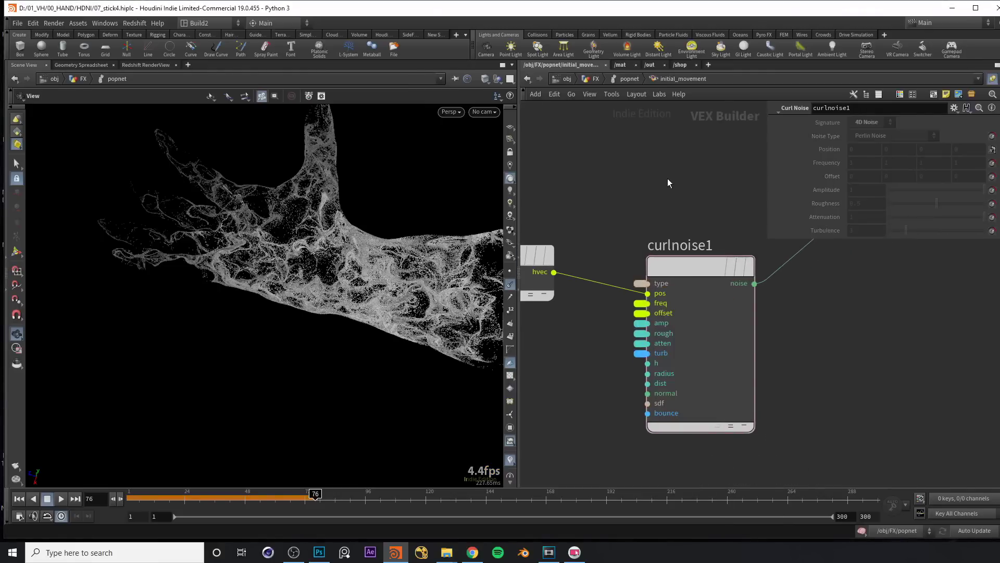
# Step: Return to the popnet level, select initial_movement and enlarge its parameter area to show all promoted noise parameters
pyautogui.press('u')
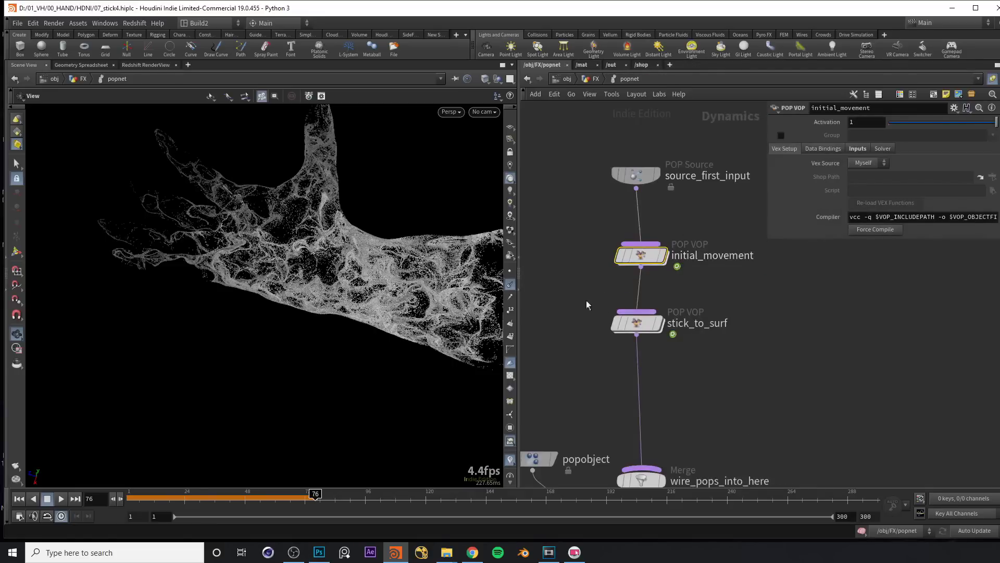
pyautogui.click(635, 322)
pyautogui.click(779, 150)
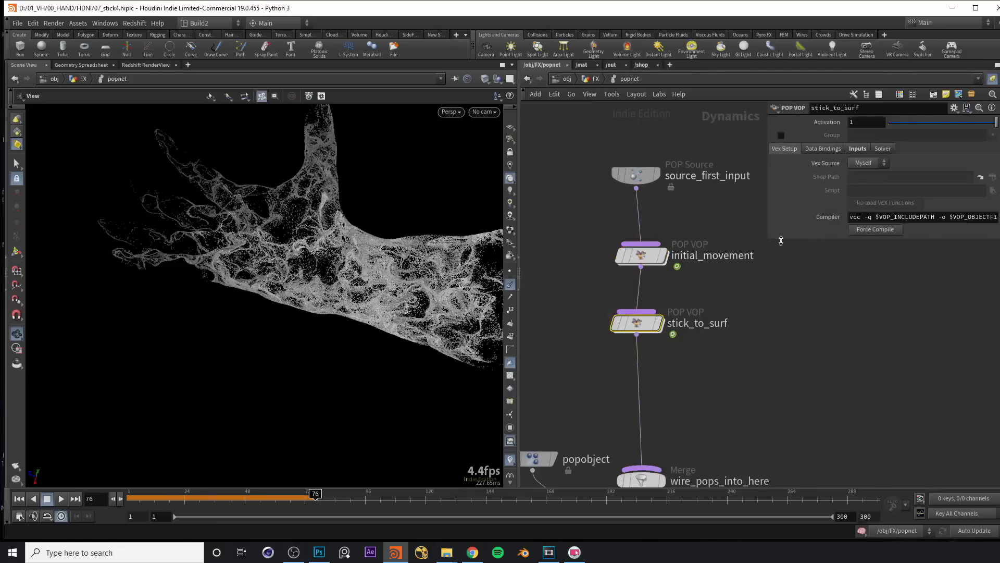
pyautogui.moveTo(770, 239); pyautogui.dragTo(814, 239)
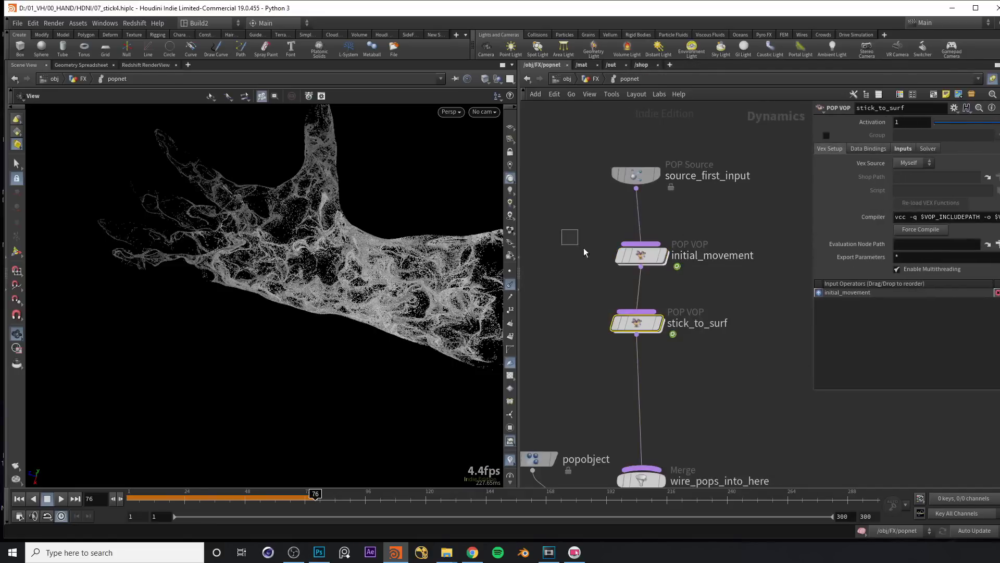
pyautogui.click(641, 255)
pyautogui.moveTo(812, 391); pyautogui.dragTo(749, 449)
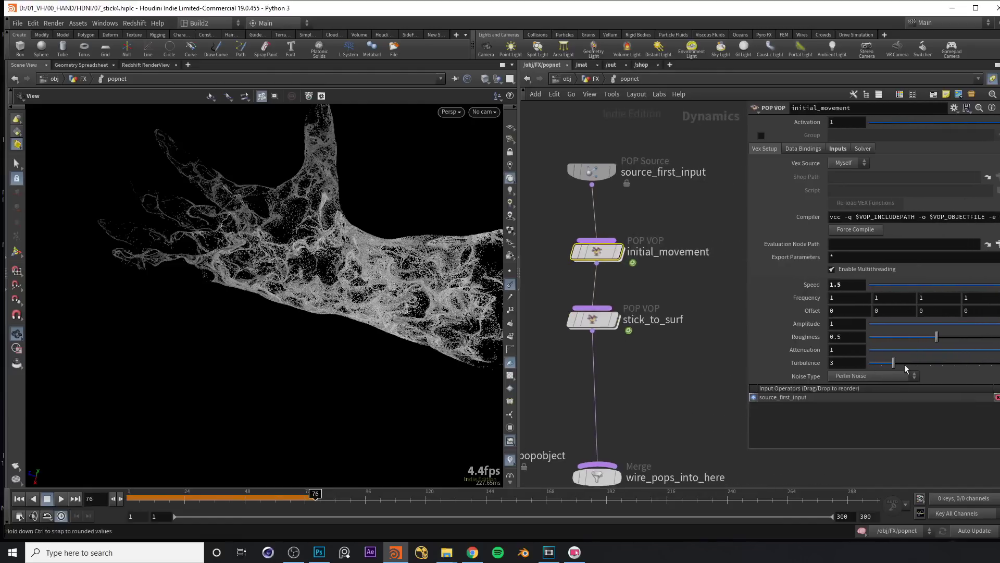
pyautogui.moveTo(749, 449); pyautogui.dragTo(738, 465)
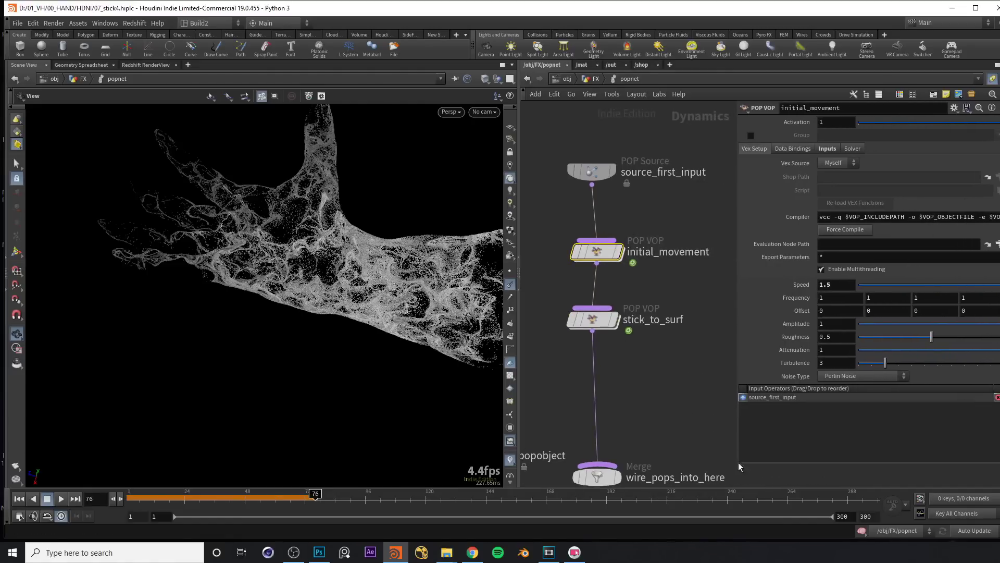
# Step: Link the second and third Frequency components of initial_movement to the first by relative reference and set the fourth to 0.5
pyautogui.moveTo(380, 267); pyautogui.dragTo(292, 260)
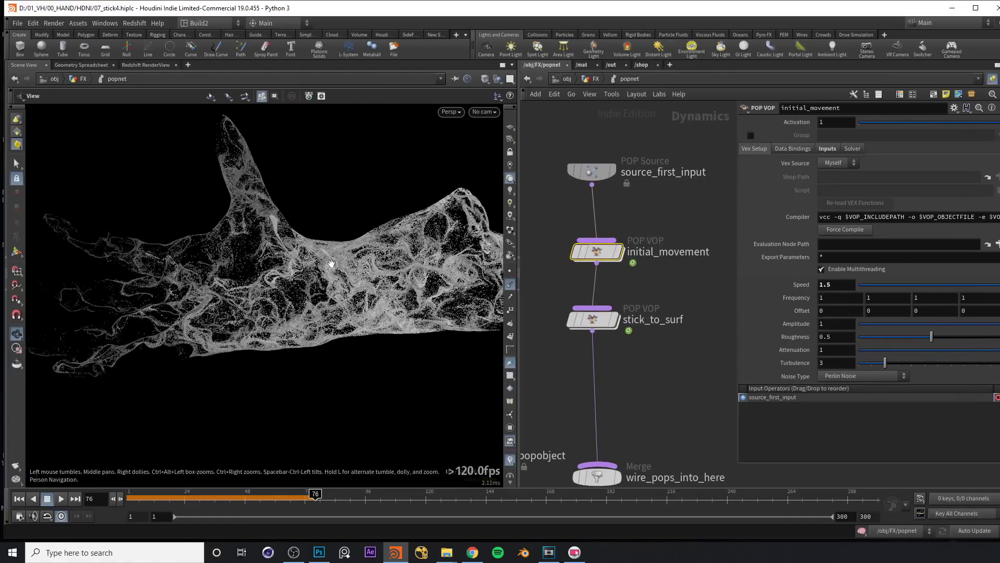
pyautogui.press('Tab')
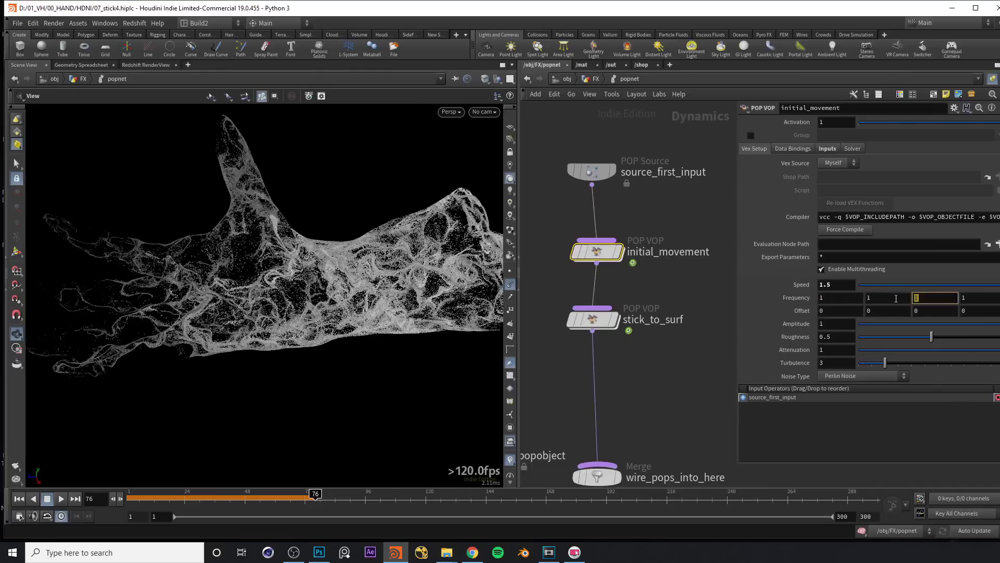
pyautogui.moveTo(368, 261); pyautogui.dragTo(350, 270)
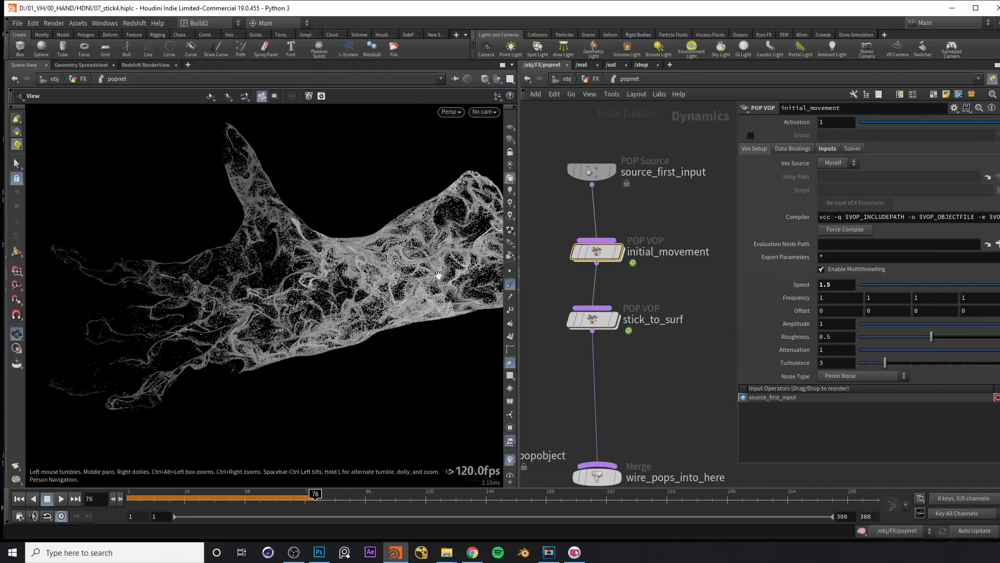
pyautogui.rightClick(833, 297)
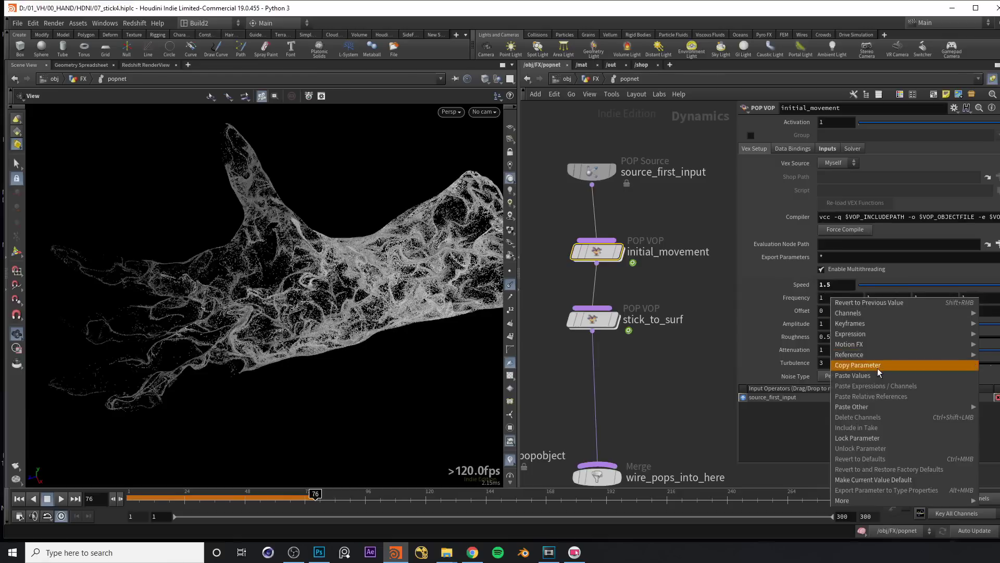
pyautogui.click(915, 363)
pyautogui.rightClick(889, 295)
pyautogui.click(922, 394)
pyautogui.rightClick(927, 298)
pyautogui.click(964, 399)
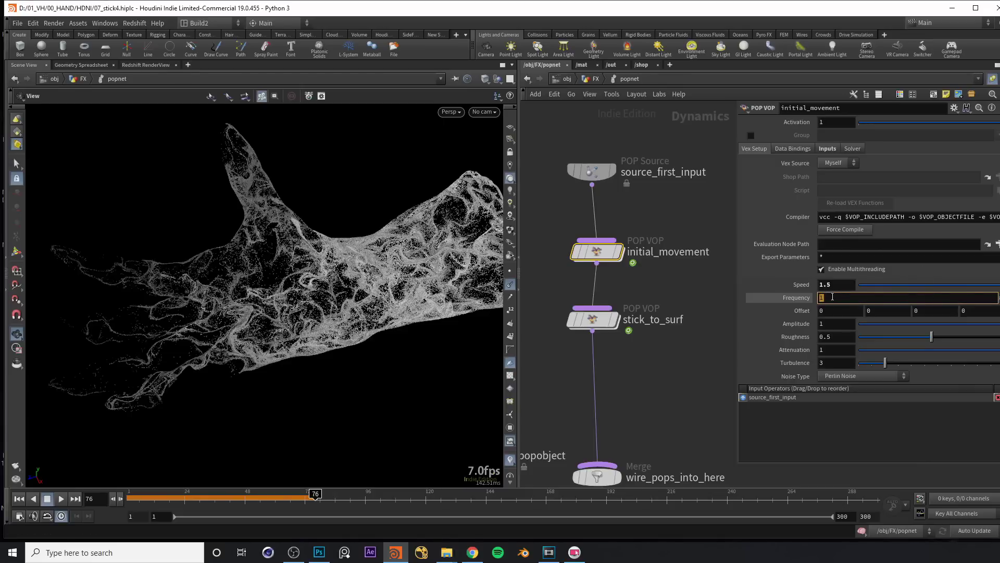
pyautogui.press('Return')
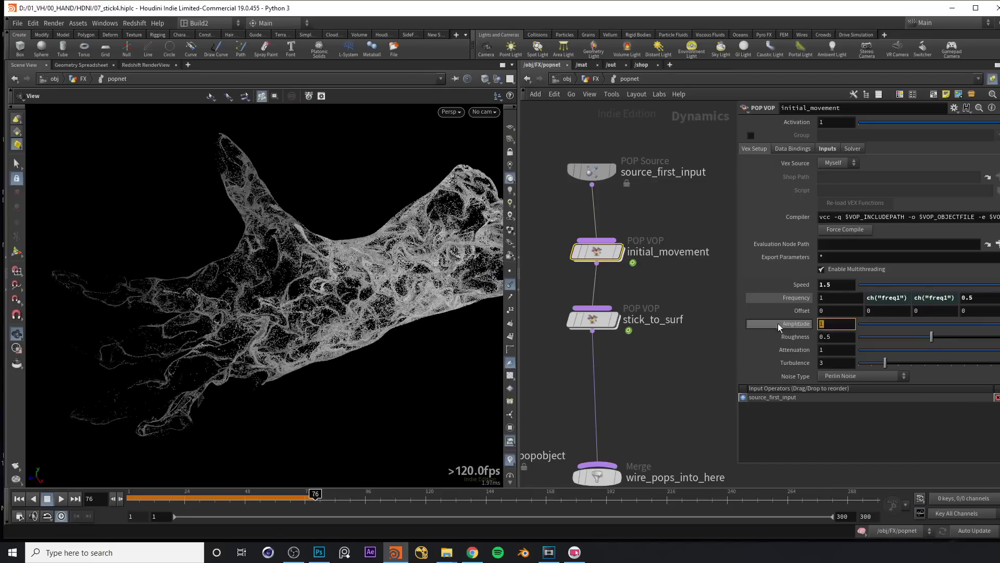
# Step: Set the noise Amplitude of initial_movement to 0.6 and its Roughness to 0.4
pyautogui.write('.6')
pyautogui.press('Return')
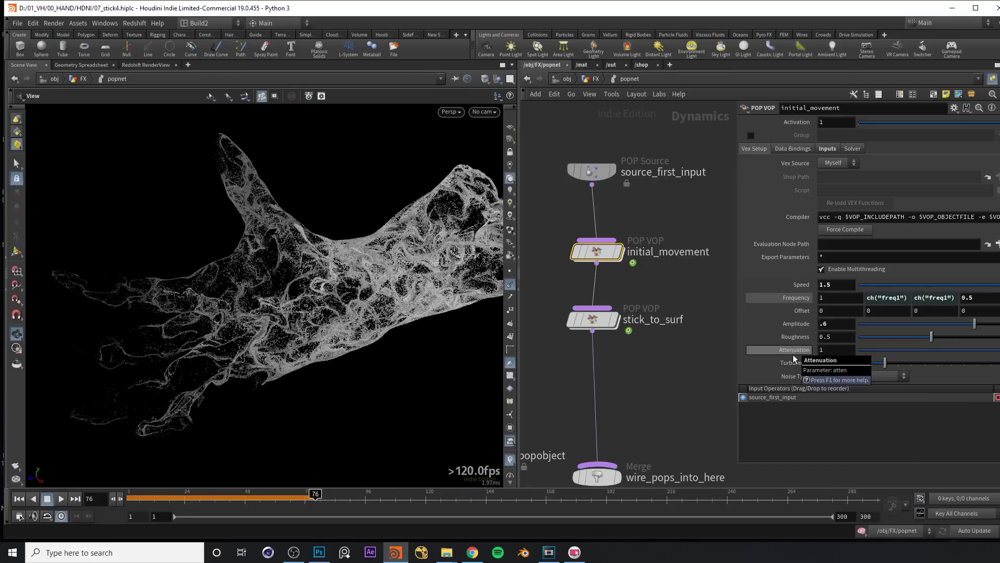
pyautogui.click(839, 337)
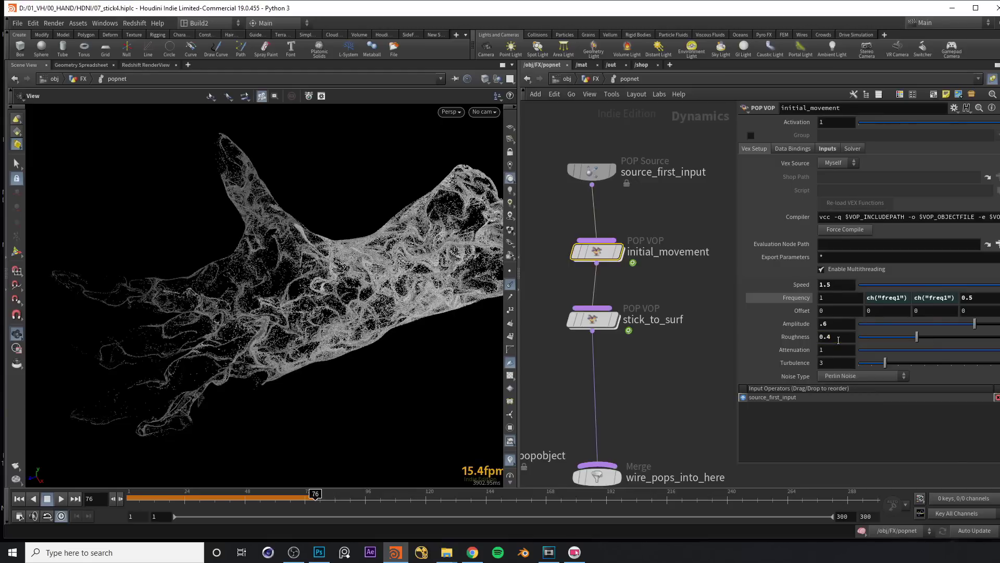
# Step: Replay the simulation from frame 1 to frame 65 and examine the particle flow on the hand from different angles
pyautogui.moveTo(634, 390); pyautogui.dragTo(639, 386, button='middle')
pyautogui.hotkey('ctrl', 'Up')
pyautogui.press('Up')
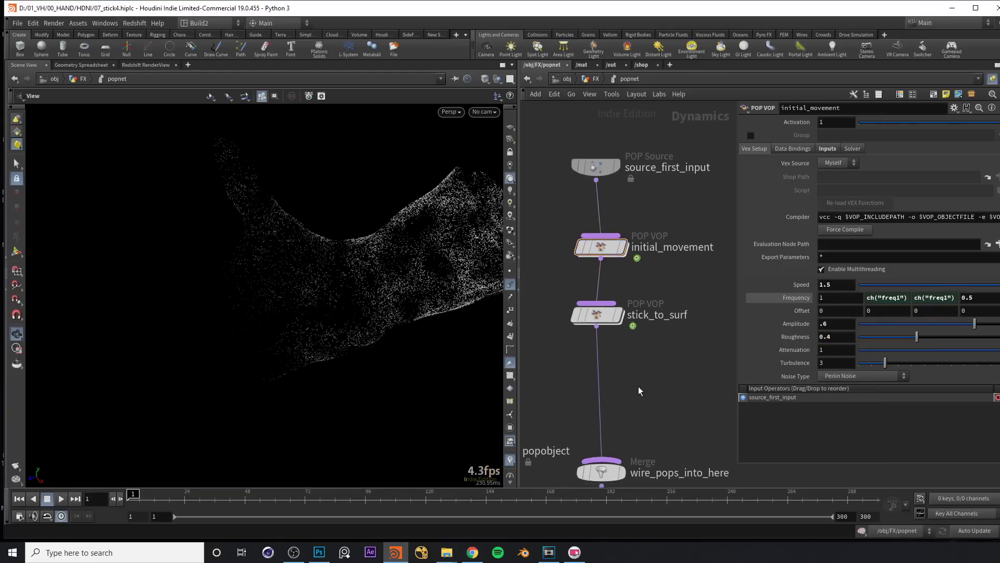
pyautogui.moveTo(344, 317); pyautogui.dragTo(429, 318)
pyautogui.scroll(-4, 316, 335)
pyautogui.scroll(4, 371, 350)
pyautogui.moveTo(371, 351); pyautogui.dragTo(437, 329)
pyautogui.press('Up')
# Step: Set the noise Amplitude to 0.8 and replay the simulation from frame 1 to frame 76
pyautogui.press('Return')
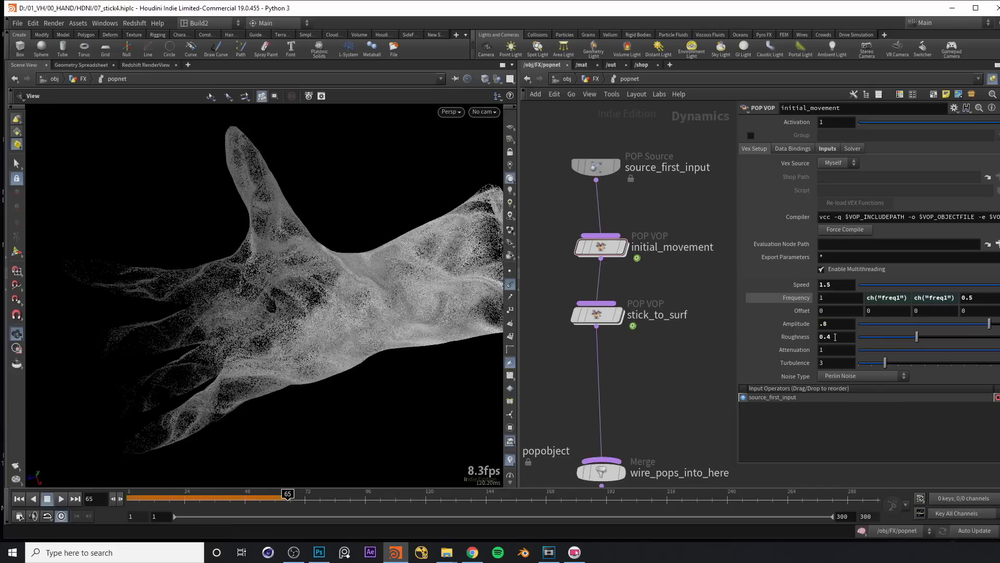
pyautogui.moveTo(346, 315); pyautogui.dragTo(364, 307)
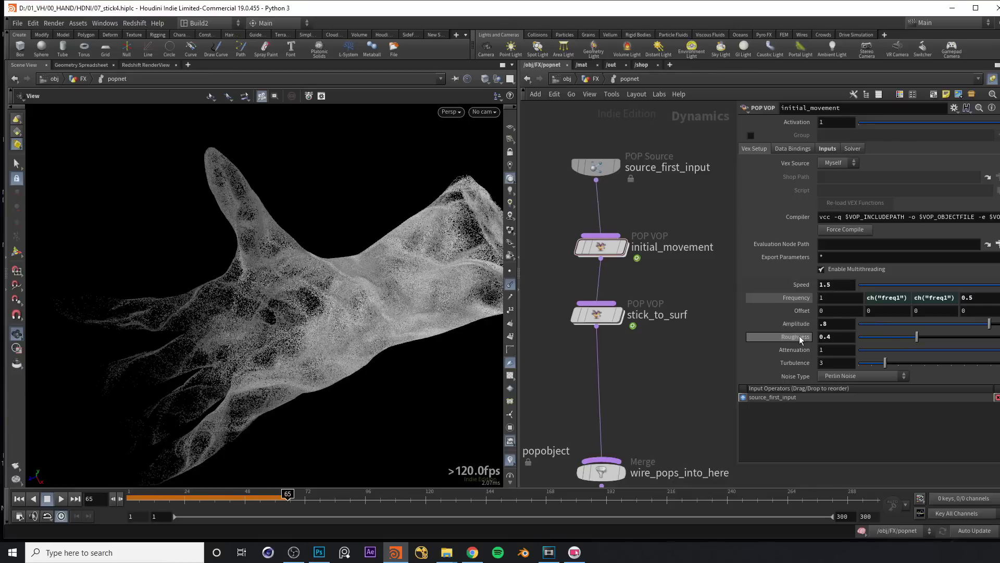
pyautogui.moveTo(390, 333); pyautogui.dragTo(401, 321)
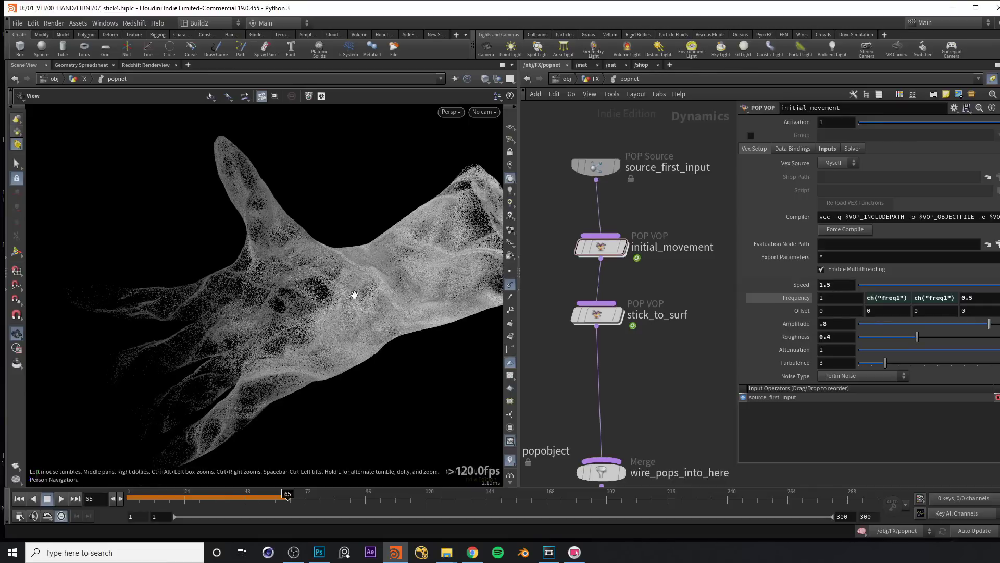
pyautogui.hotkey('ctrl', 'Up')
pyautogui.press('Up')
pyautogui.moveTo(347, 302); pyautogui.dragTo(300, 302)
pyautogui.press('Up')
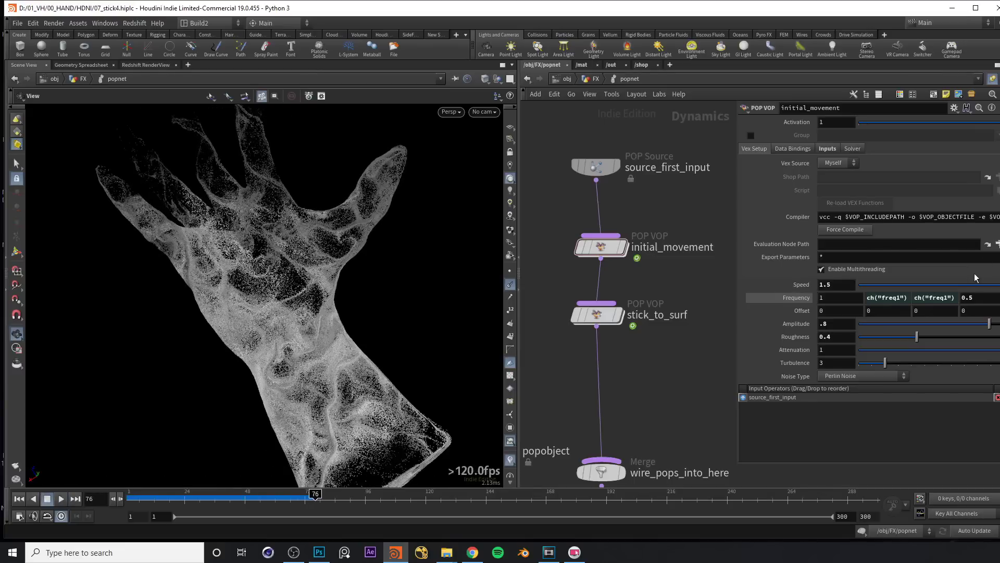
# Step: Set the fourth Frequency component of initial_movement to 50 and rewind to frame 1
pyautogui.click(934, 295)
pyautogui.write('5')
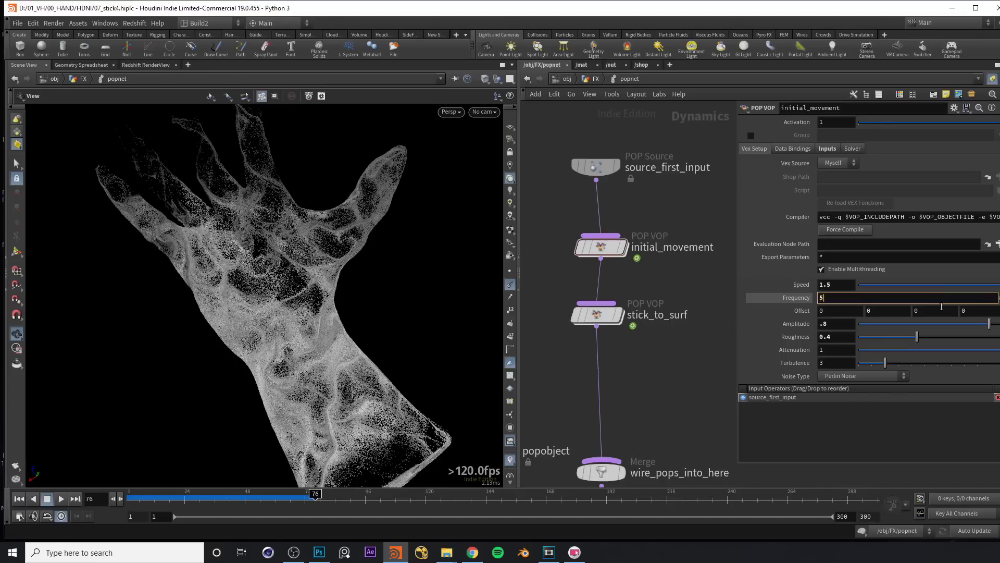
pyautogui.write('0')
pyautogui.press('Return')
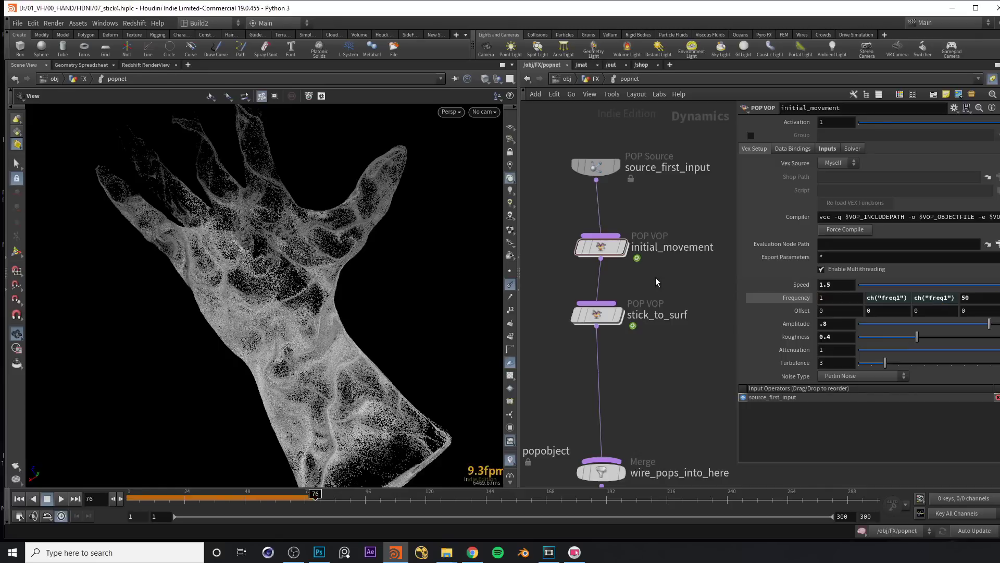
pyautogui.hotkey('ctrl', 'Up')
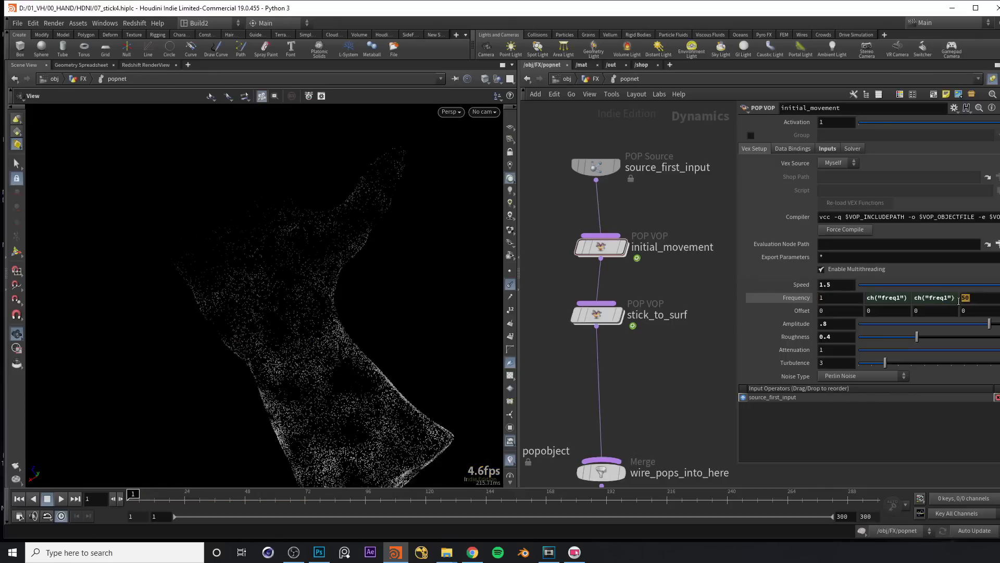
# Step: Replay the simulation to frame 86 and set the fourth Frequency component of initial_movement to 1
pyautogui.press('Up')
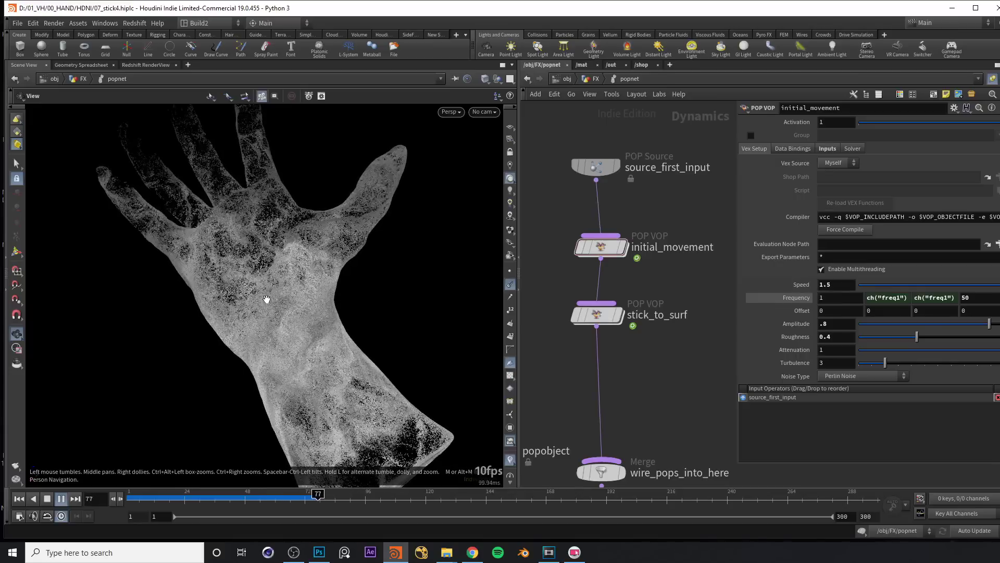
pyautogui.press('Up')
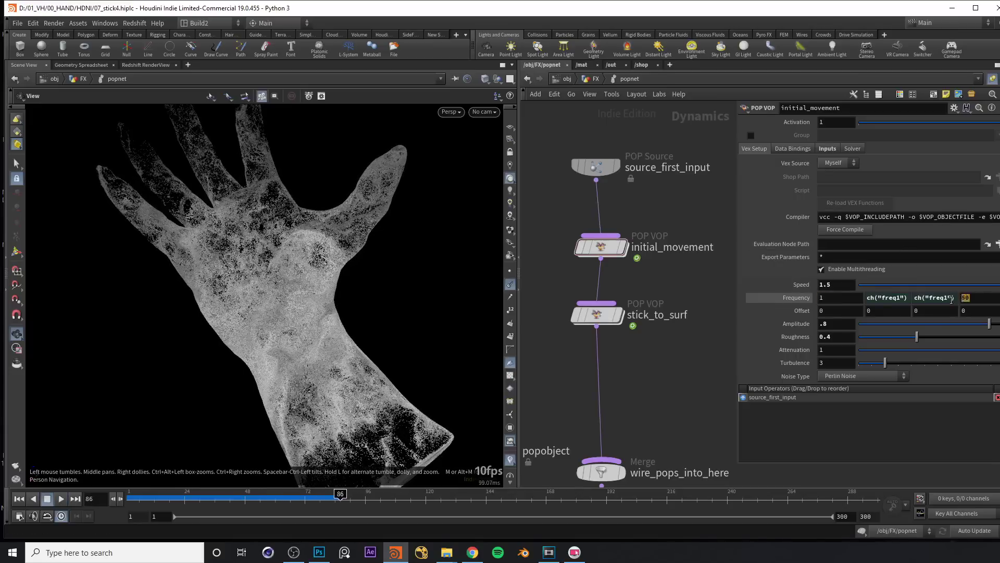
pyautogui.click(952, 300)
pyautogui.write('1')
pyautogui.press('Return')
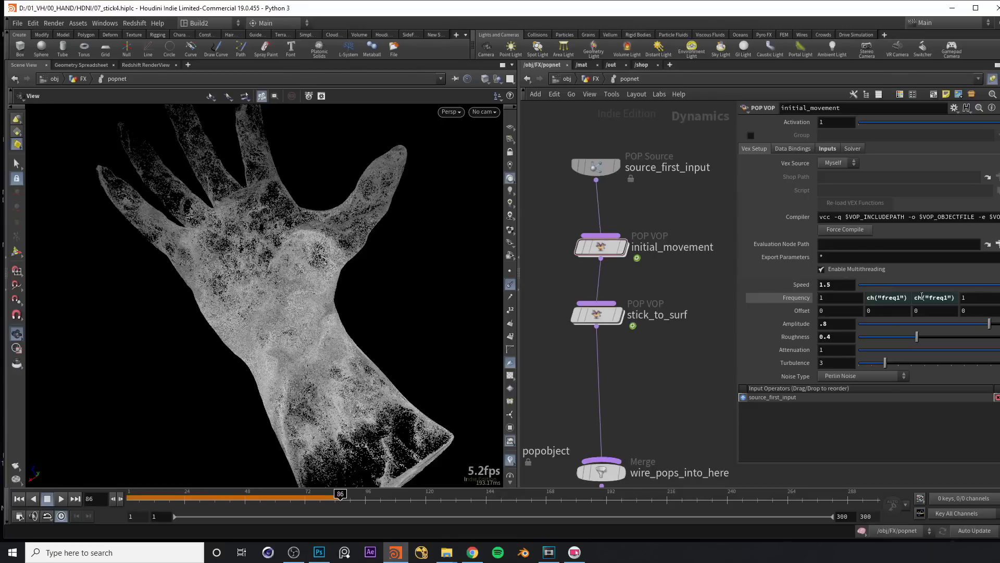
# Step: Replay the simulation to frame 132, examine the particle flow on the hand from different angles, and rewind to frame 1
pyautogui.moveTo(651, 376); pyautogui.dragTo(661, 369, button='middle')
pyautogui.press('Up')
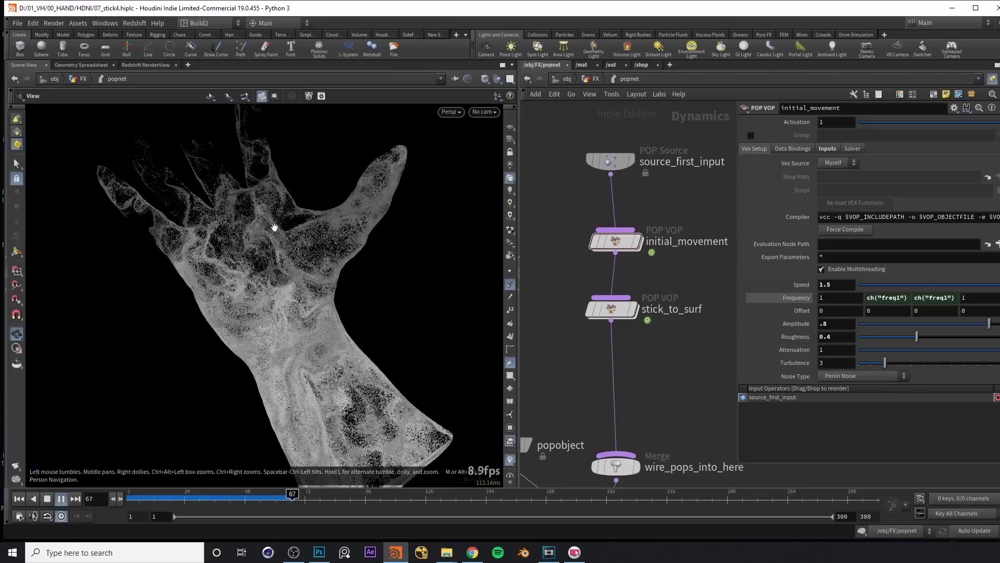
pyautogui.moveTo(229, 292); pyautogui.dragTo(289, 285)
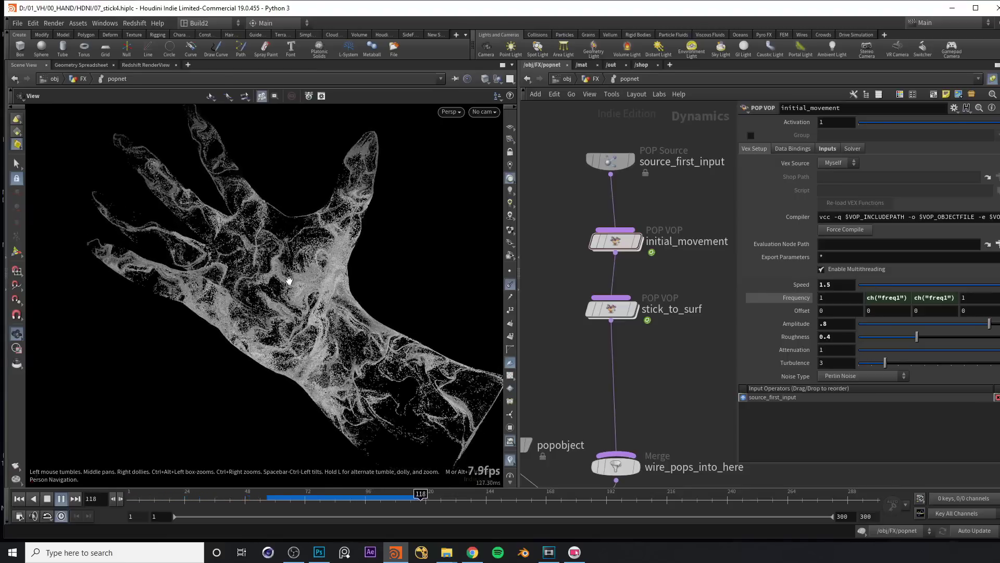
pyautogui.press('Up')
pyautogui.moveTo(284, 287)
pyautogui.mouseDown()
pyautogui.moveTo(197, 261)
pyautogui.moveTo(275, 284)
pyautogui.moveTo(238, 269)
pyautogui.moveTo(291, 263)
pyautogui.moveTo(261, 271)
pyautogui.moveTo(270, 284)
pyautogui.mouseUp()
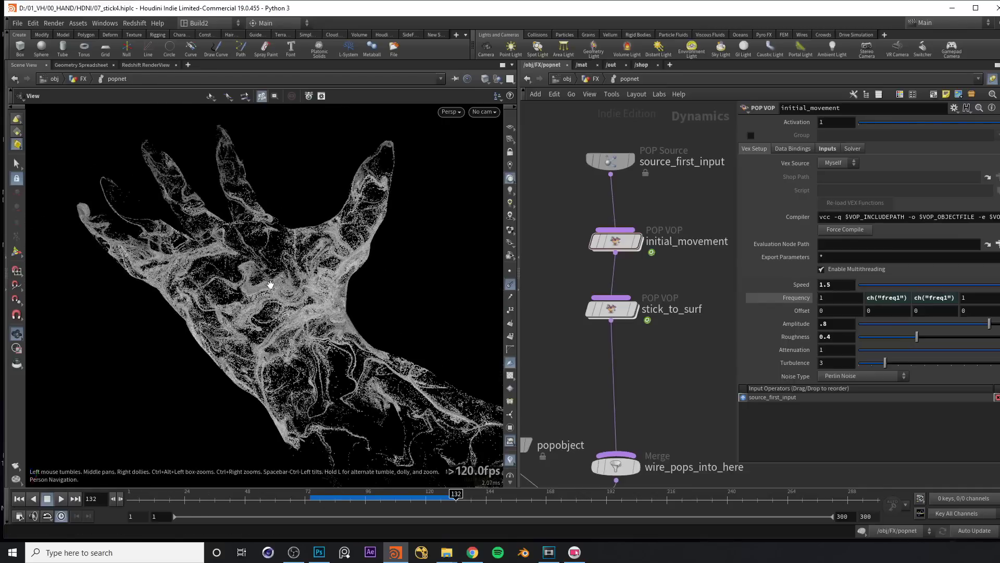
pyautogui.hotkey('ctrl', 'Left')
# Step: Tidy the node layout, insert a POP Force node directly below stick_to_surf, and set its noise Amplitude to 4
pyautogui.scroll(-2, 605, 384)
pyautogui.moveTo(541, 167); pyautogui.dragTo(641, 302)
pyautogui.press('l')
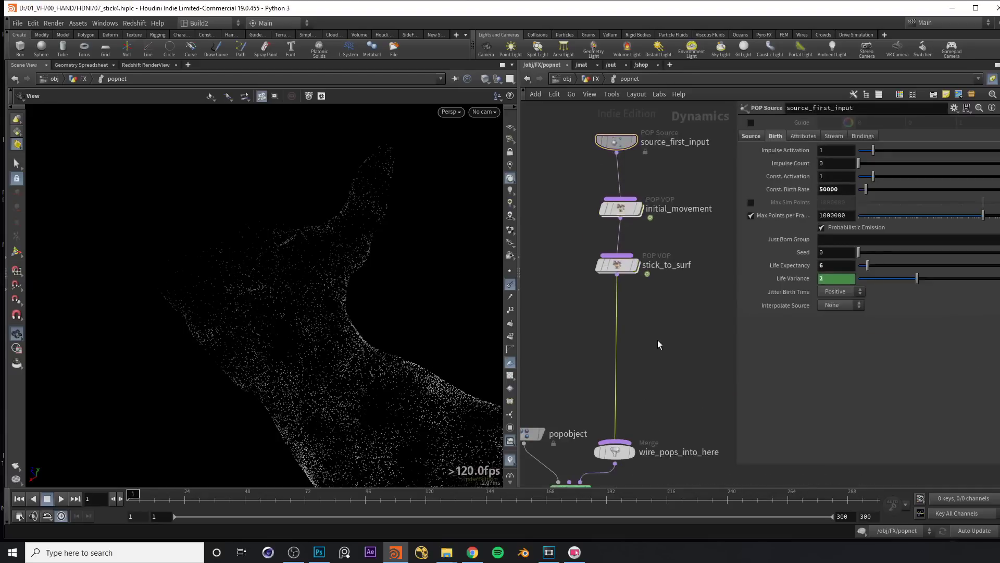
pyautogui.press('Tab')
pyautogui.write('forc')
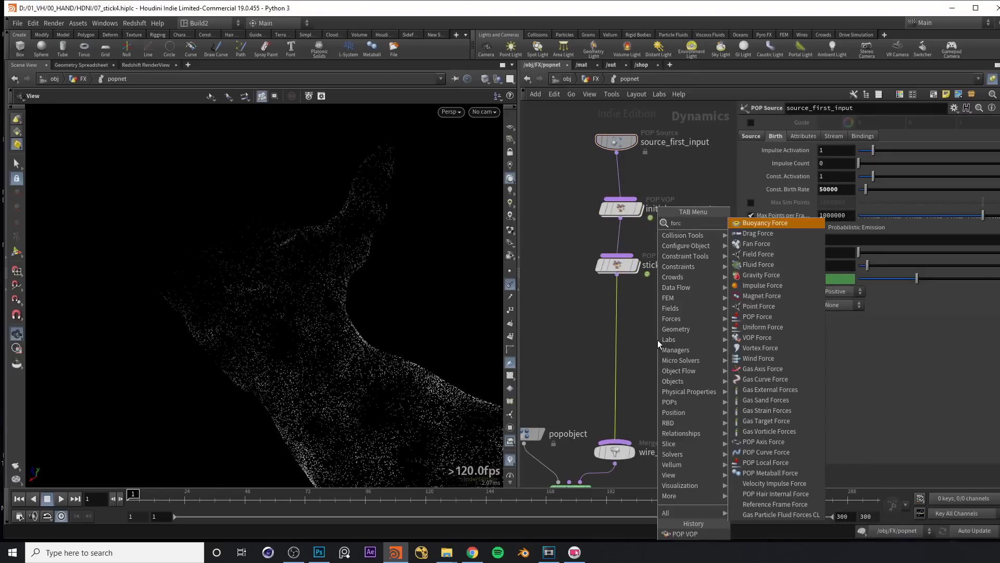
pyautogui.press('BackSpace')
pyautogui.press('BackSpace')
pyautogui.press('BackSpace')
pyautogui.press('BackSpace')
pyautogui.write('pop force')
pyautogui.press('Return')
pyautogui.click(657, 339)
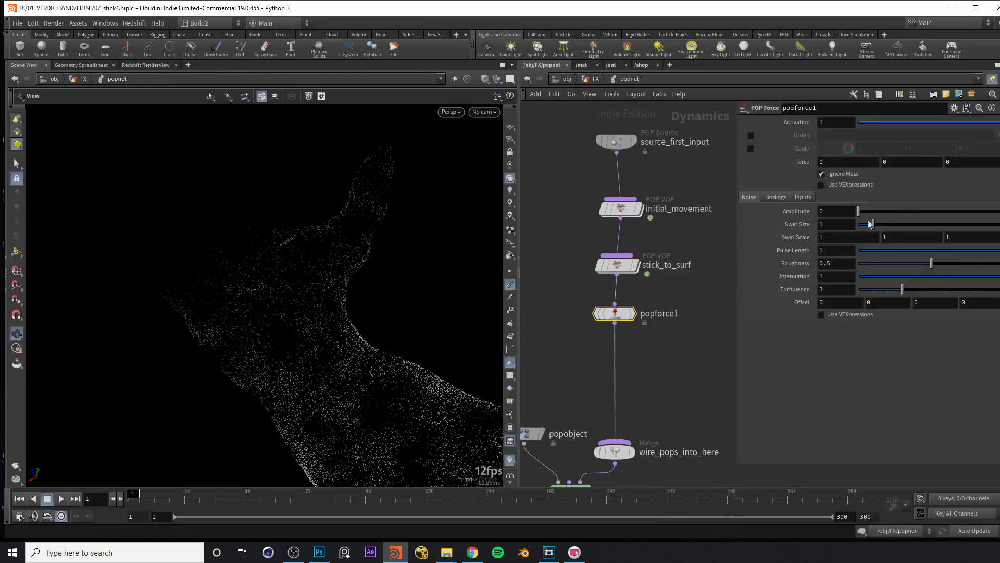
pyautogui.press('Return')
# Step: Duplicate the POP Force node and insert the copy between popforce1 and the wire_pops_into_here merge
pyautogui.keyDown('alt'); pyautogui.moveTo(615, 313); pyautogui.dragTo(625, 368); pyautogui.keyUp('alt')
pyautogui.click(652, 358)
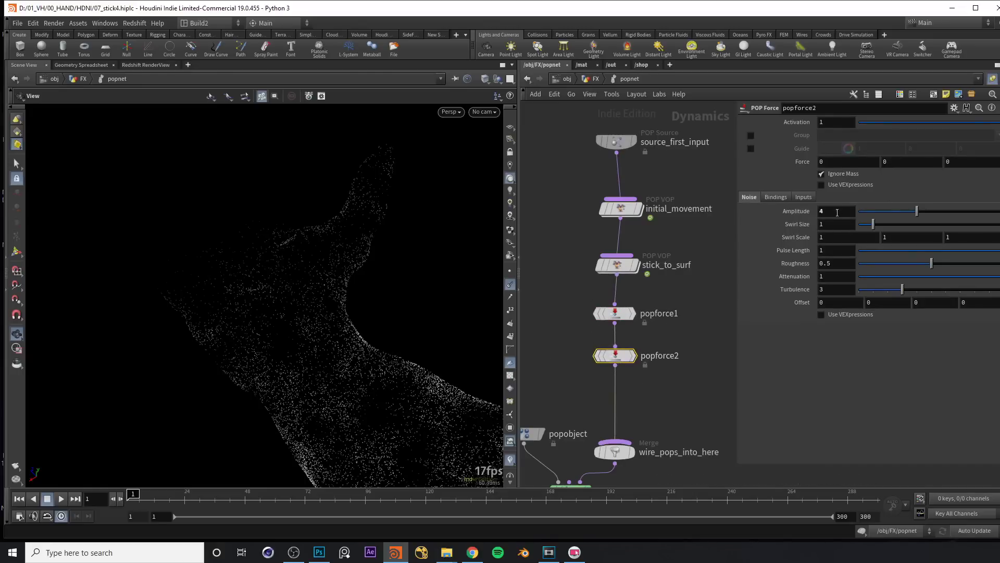
pyautogui.press('Return')
pyautogui.moveTo(574, 341); pyautogui.dragTo(669, 377)
pyautogui.moveTo(570, 296); pyautogui.dragTo(667, 328)
pyautogui.moveTo(575, 295); pyautogui.dragTo(583, 274, button='middle')
# Step: Replay the simulation with both POP Force nodes and examine the particles on the hand
pyautogui.moveTo(333, 292); pyautogui.dragTo(257, 279)
pyautogui.press('Up')
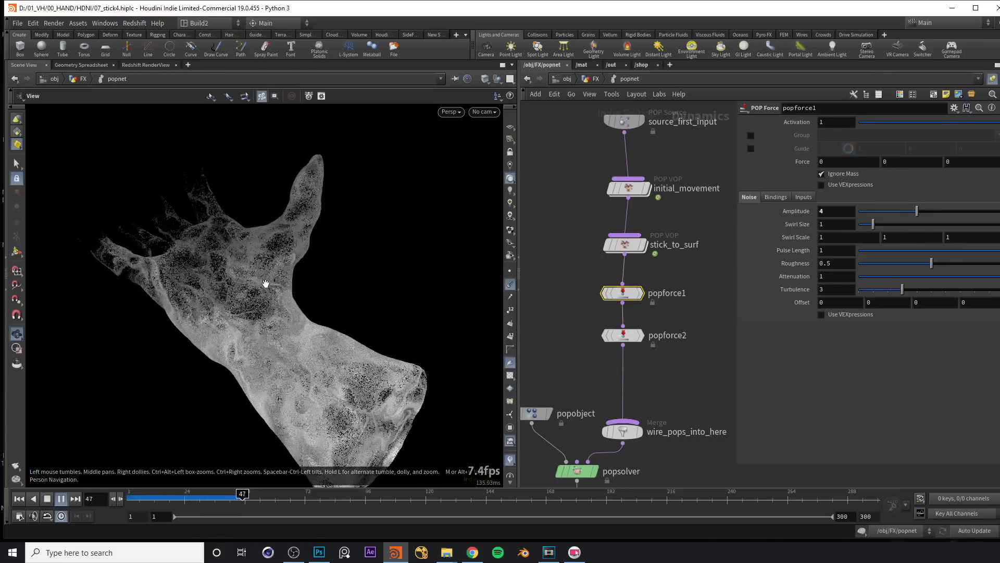
pyautogui.press('Up')
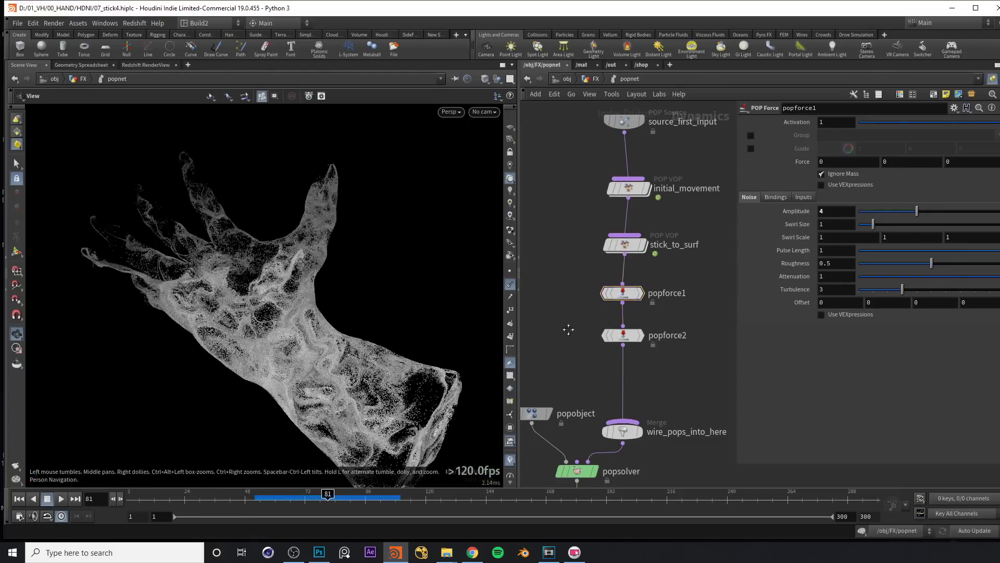
# Step: Set popnet's Cache Memory to 50000 MB in the FX network, rewind to frame 1, and reopen popnet
pyautogui.moveTo(567, 330); pyautogui.dragTo(583, 308, button='middle')
pyautogui.press('u')
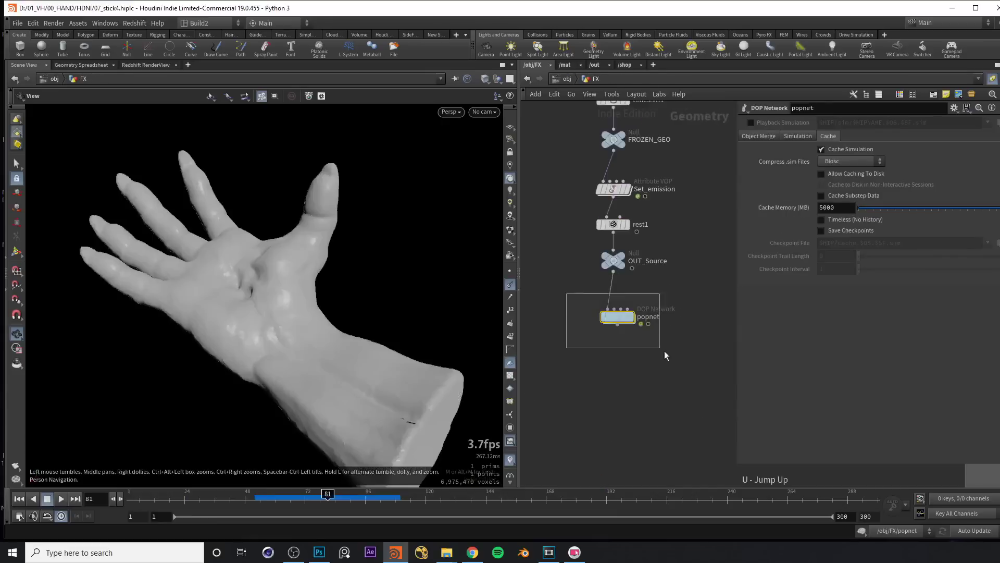
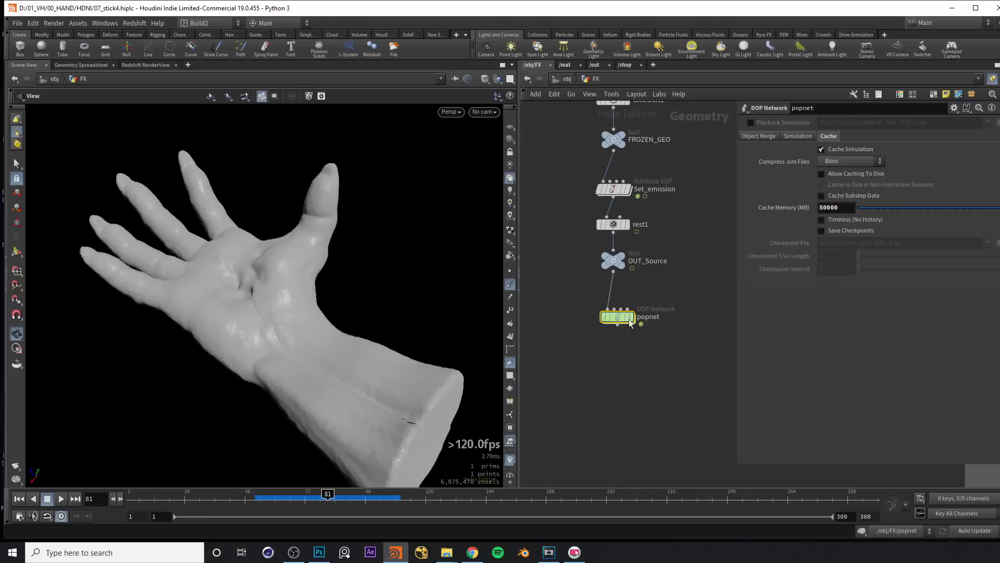
pyautogui.scroll(2, 631, 325)
pyautogui.moveTo(616, 315)
pyautogui.hotkey('ctrl', 'Up')
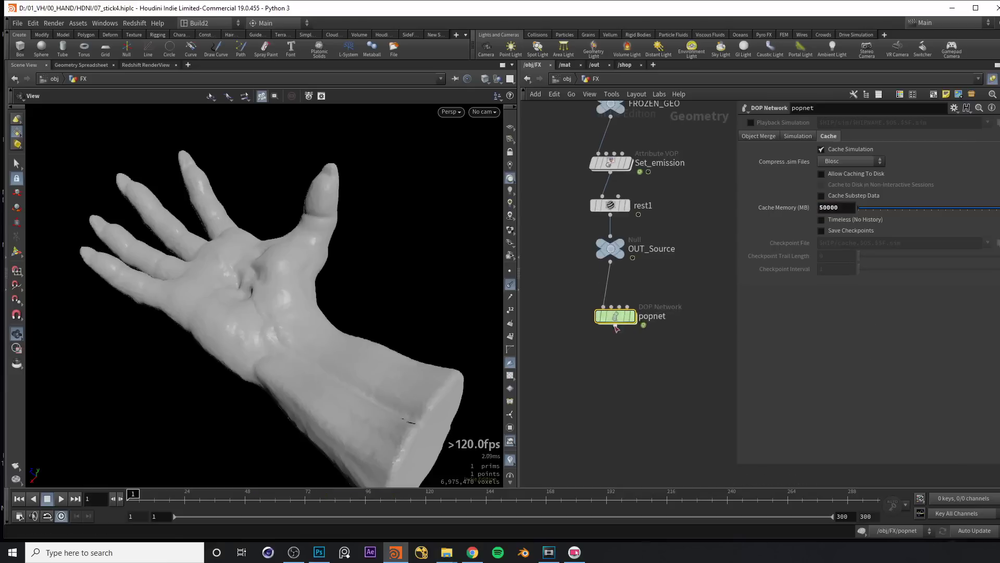
pyautogui.doubleClick(616, 316)
# Step: Play the simulation to frame 122 and scrub through the cached frames, examining the particle flow on the hand from several angles
pyautogui.moveTo(285, 277); pyautogui.dragTo(271, 268, button='middle')
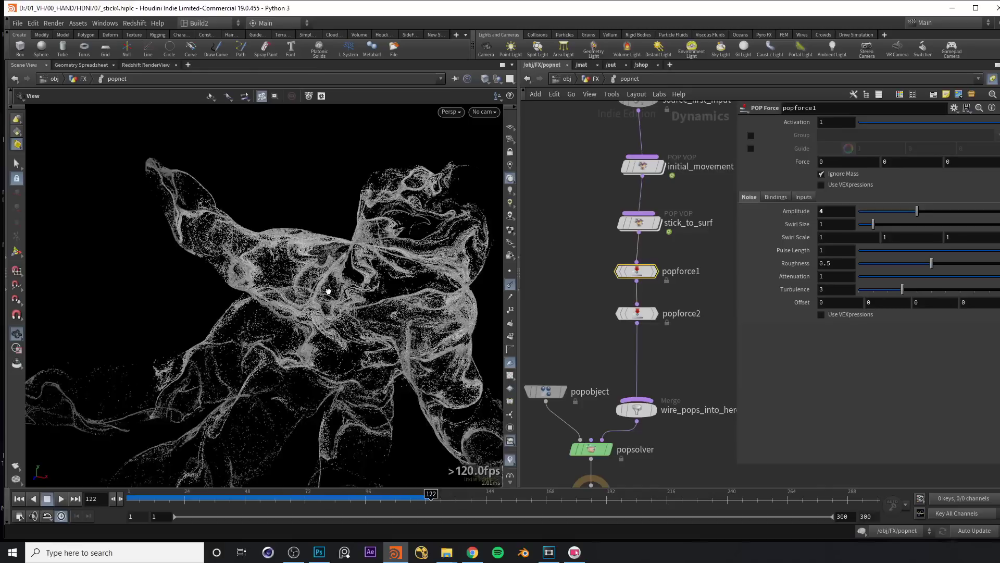
pyautogui.moveTo(328, 290)
pyautogui.mouseDown()
pyautogui.moveTo(251, 331)
pyautogui.moveTo(344, 286)
pyautogui.moveTo(290, 286)
pyautogui.moveTo(328, 293)
pyautogui.moveTo(317, 306)
pyautogui.mouseUp()
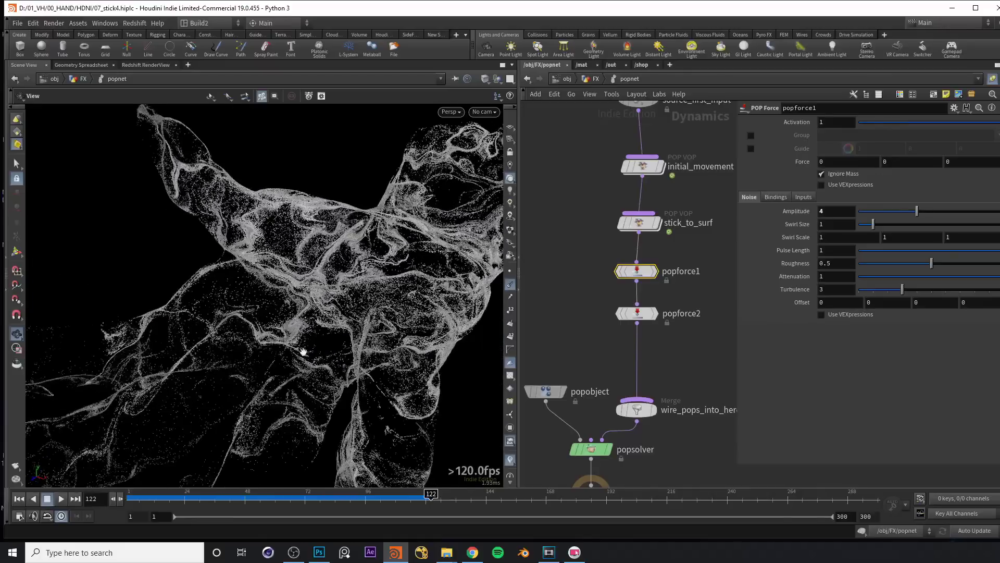
pyautogui.click(164, 497)
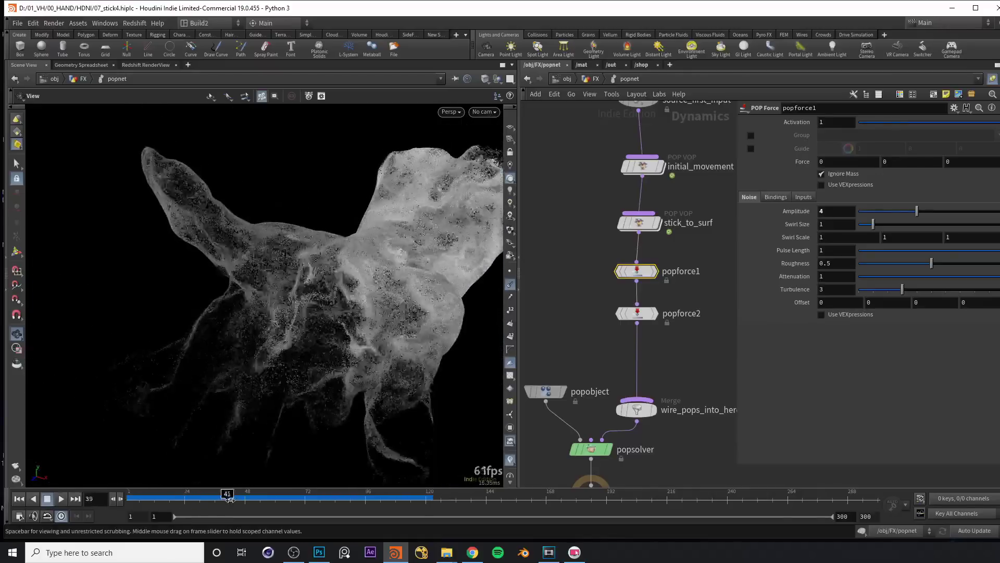
pyautogui.moveTo(273, 496); pyautogui.dragTo(303, 496)
pyautogui.moveTo(313, 318); pyautogui.dragTo(261, 350)
pyautogui.click(223, 498)
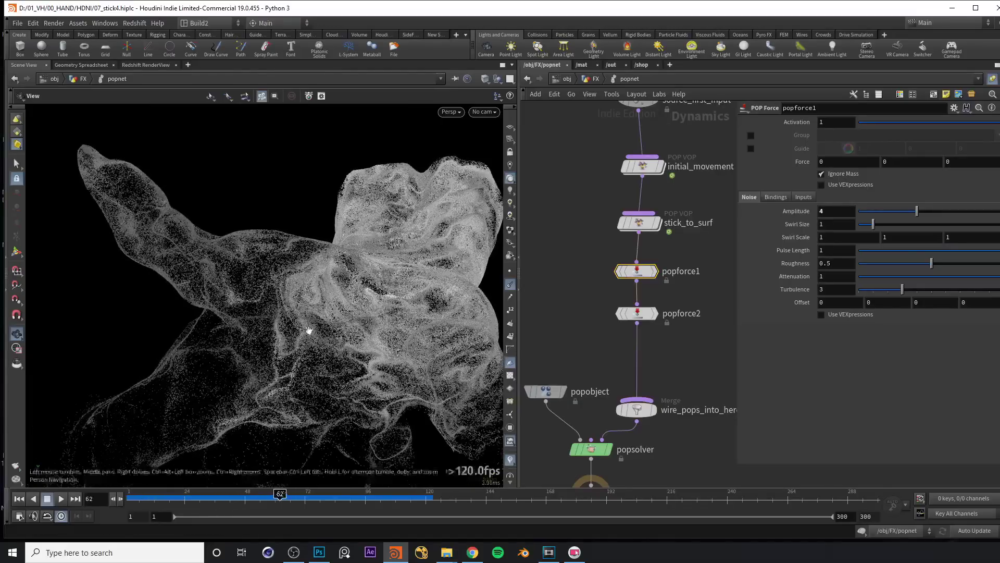
pyautogui.moveTo(249, 338); pyautogui.dragTo(312, 325)
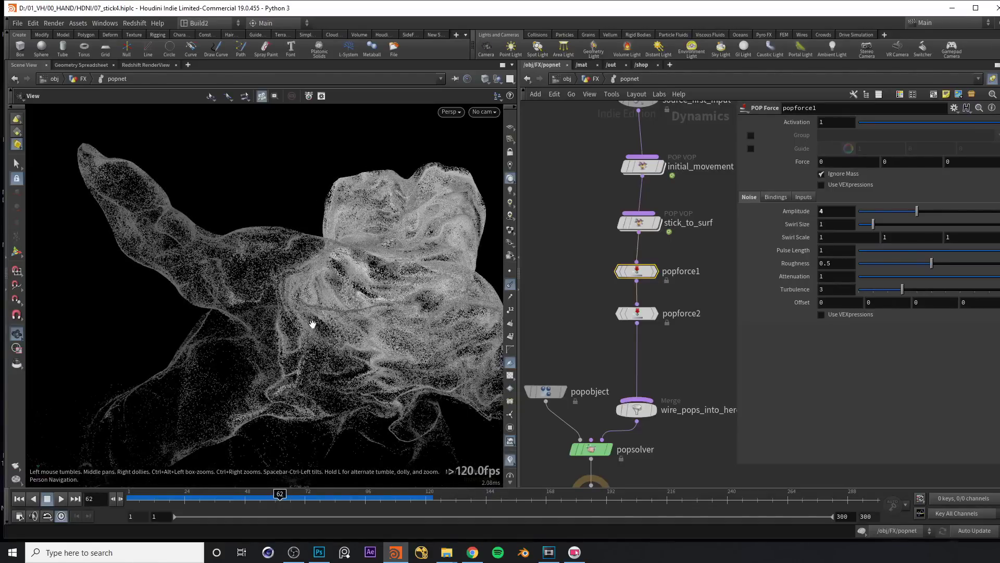
pyautogui.moveTo(360, 306); pyautogui.dragTo(350, 257)
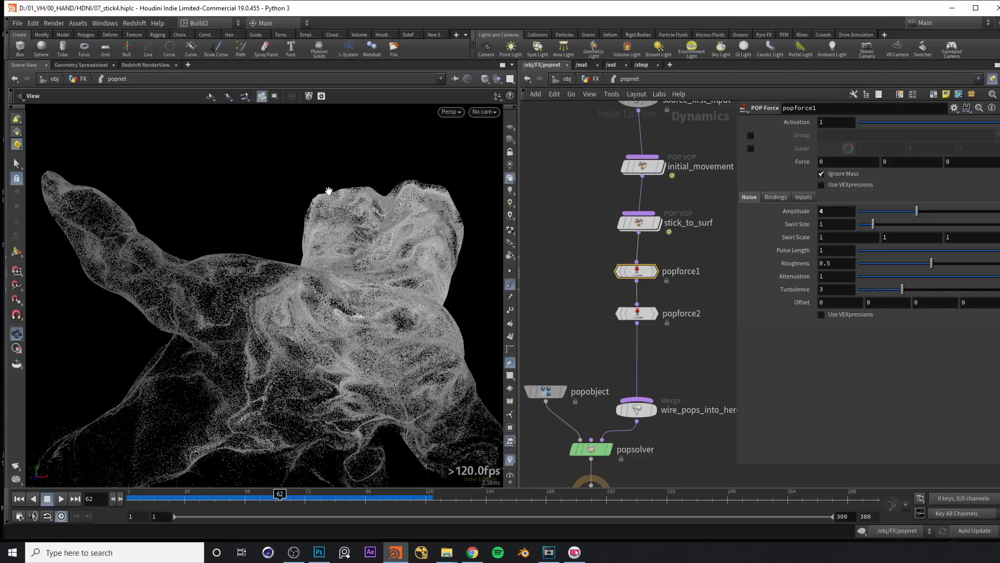
pyautogui.moveTo(280, 494); pyautogui.dragTo(258, 494)
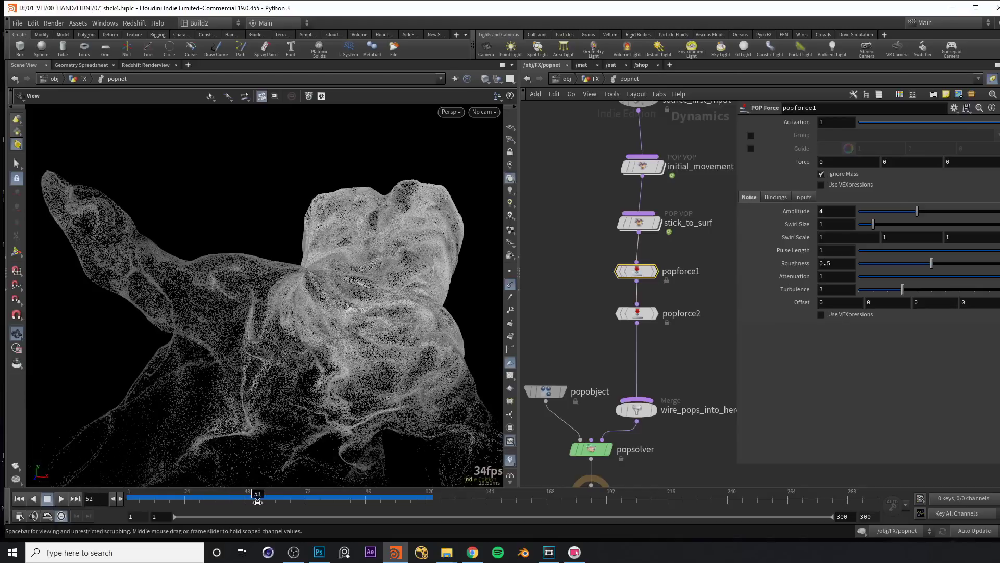
# Step: Open the stick_to_surf network, widen the network area, and respace its VOP nodes
pyautogui.moveTo(686, 205); pyautogui.dragTo(678, 254, button='middle')
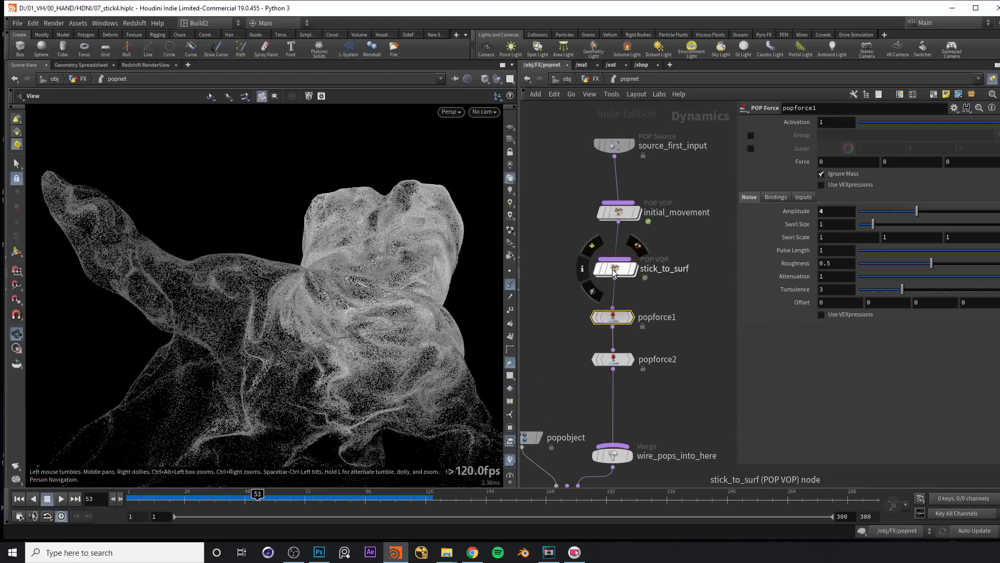
pyautogui.doubleClick(613, 272)
pyautogui.moveTo(613, 266); pyautogui.dragTo(586, 213, button='middle')
pyautogui.scroll(-2, 582, 217)
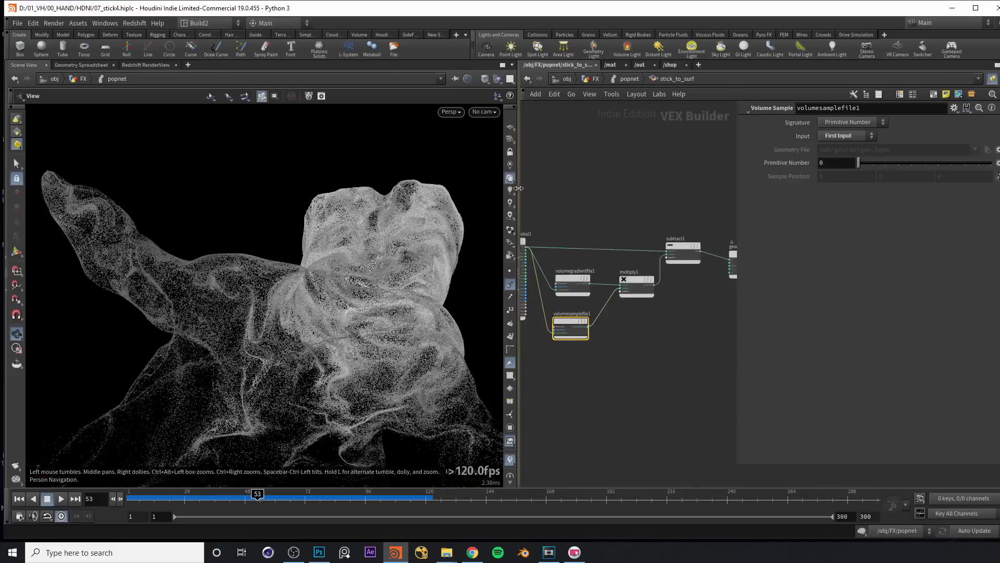
pyautogui.moveTo(520, 189); pyautogui.dragTo(490, 188)
pyautogui.moveTo(736, 167); pyautogui.dragTo(751, 168)
pyautogui.moveTo(500, 243); pyautogui.dragTo(527, 238)
pyautogui.moveTo(693, 250); pyautogui.dragTo(692, 261)
pyautogui.moveTo(549, 357); pyautogui.dragTo(686, 281)
pyautogui.click(566, 371)
# Step: Wire P from geometryvopglobal1 directly into the P input of geometryvopoutput1, bypassing subtract1
pyautogui.click(531, 244)
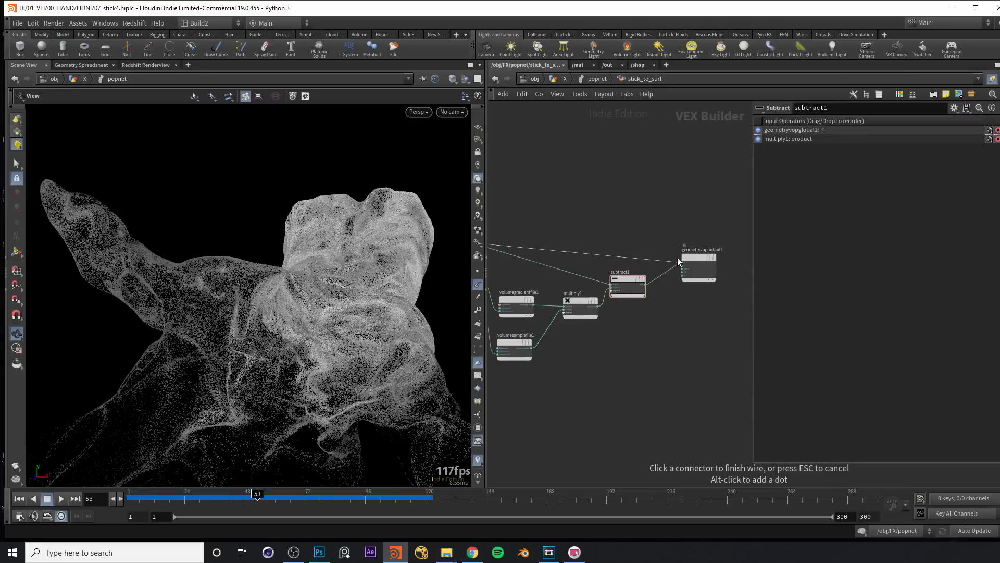
pyautogui.click(678, 258)
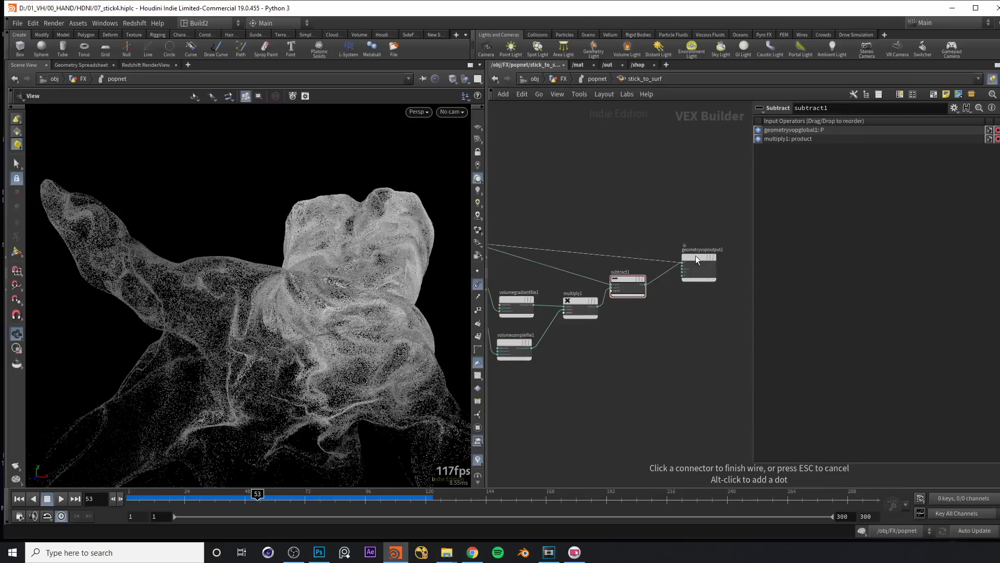
pyautogui.moveTo(695, 256); pyautogui.dragTo(700, 245)
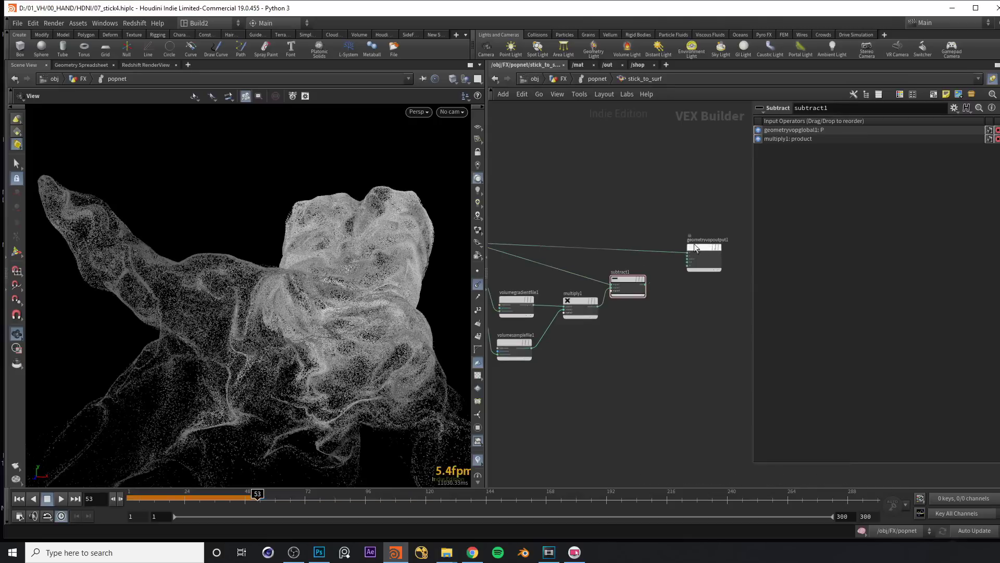
pyautogui.moveTo(624, 213); pyautogui.dragTo(650, 220, button='middle')
# Step: Replay the simulation from frame 1 to frame 46 and examine the particles without the surface-sticking correction
pyautogui.hotkey('ctrl', 'Up')
pyautogui.press('Up')
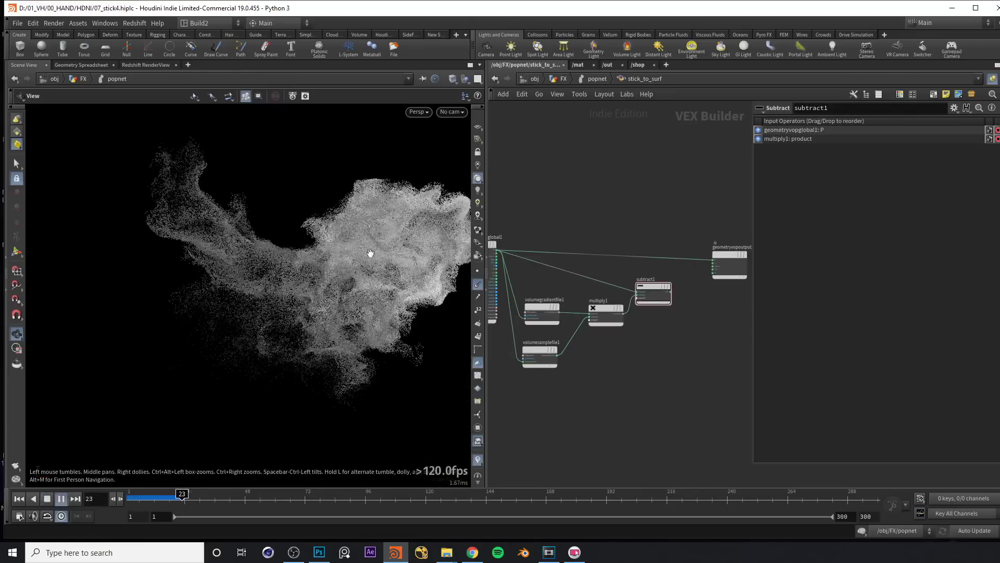
pyautogui.moveTo(367, 241); pyautogui.dragTo(298, 266, button='middle')
pyautogui.press('Up')
# Step: Insert a Mix node on the P wire just before geometryvopoutput1
pyautogui.scroll(2, 653, 226)
pyautogui.moveTo(616, 240); pyautogui.dragTo(633, 264)
pyautogui.press('Tab')
pyautogui.write('mix')
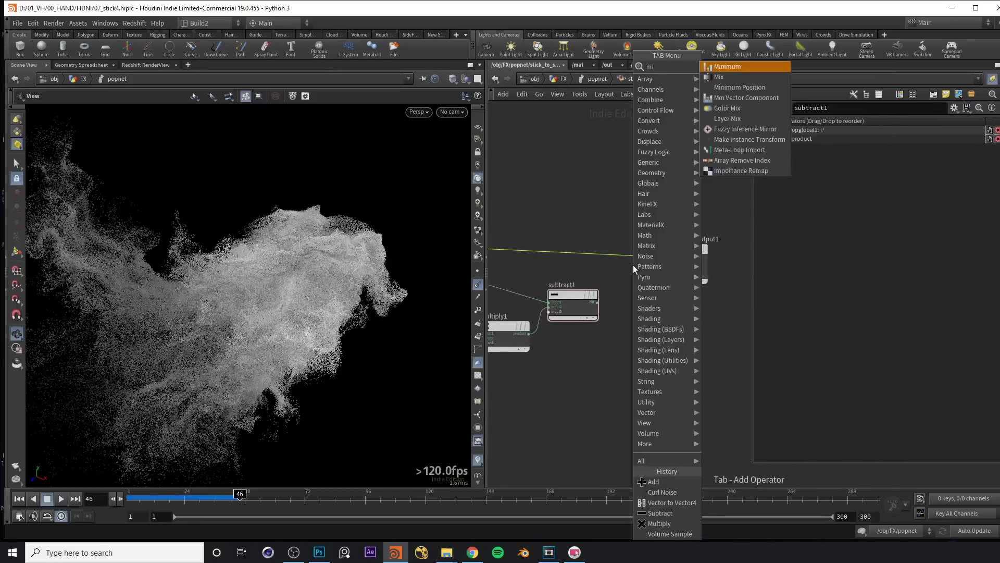
pyautogui.press('Return')
pyautogui.click(633, 265)
pyautogui.moveTo(633, 264); pyautogui.dragTo(655, 246)
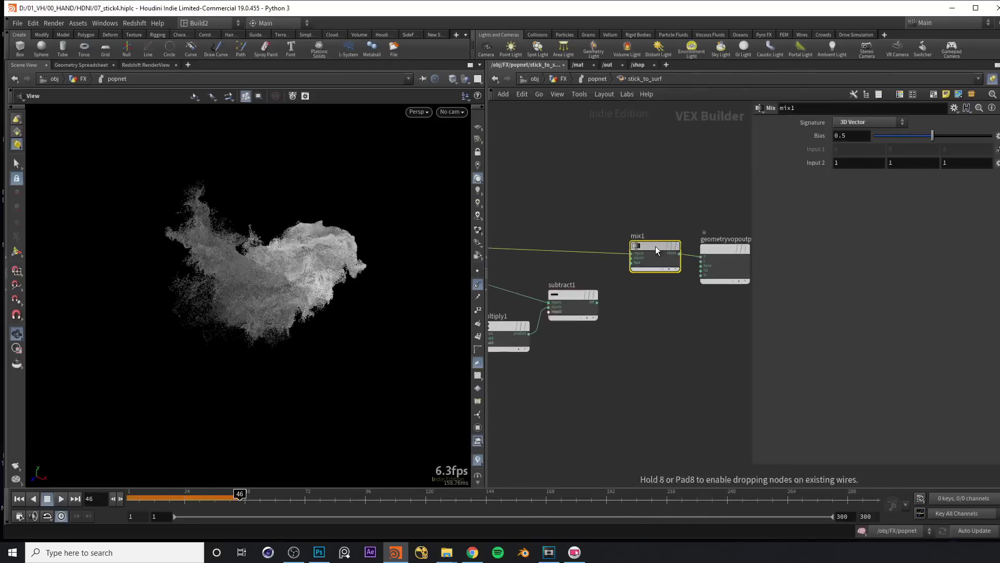
# Step: Connect subtract1's diff output to input1 of mix1 and the global P to its input2, and replay the simulation
pyautogui.moveTo(542, 231); pyautogui.dragTo(587, 245, button='middle')
pyautogui.scroll(3, 641, 300)
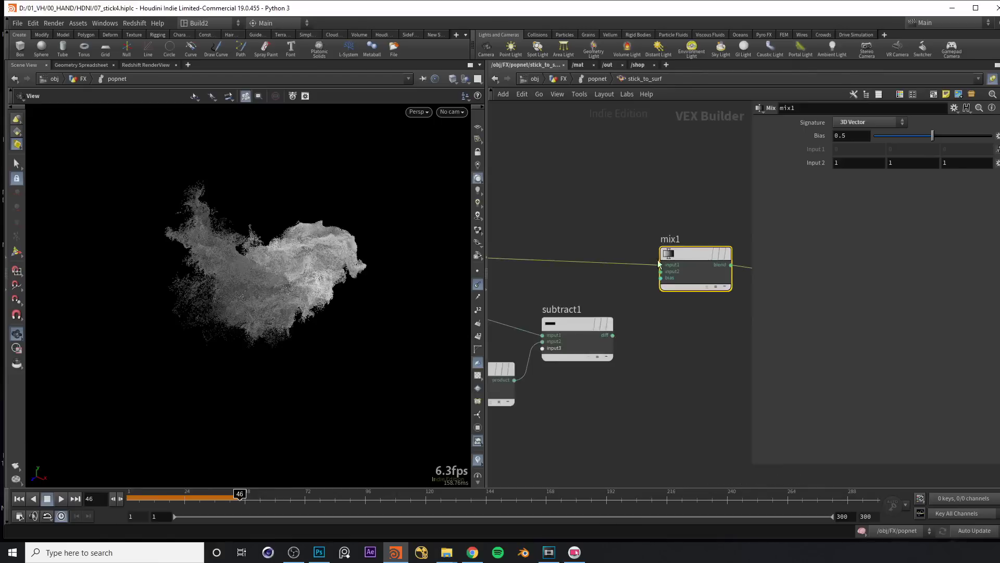
pyautogui.moveTo(613, 335); pyautogui.dragTo(654, 268)
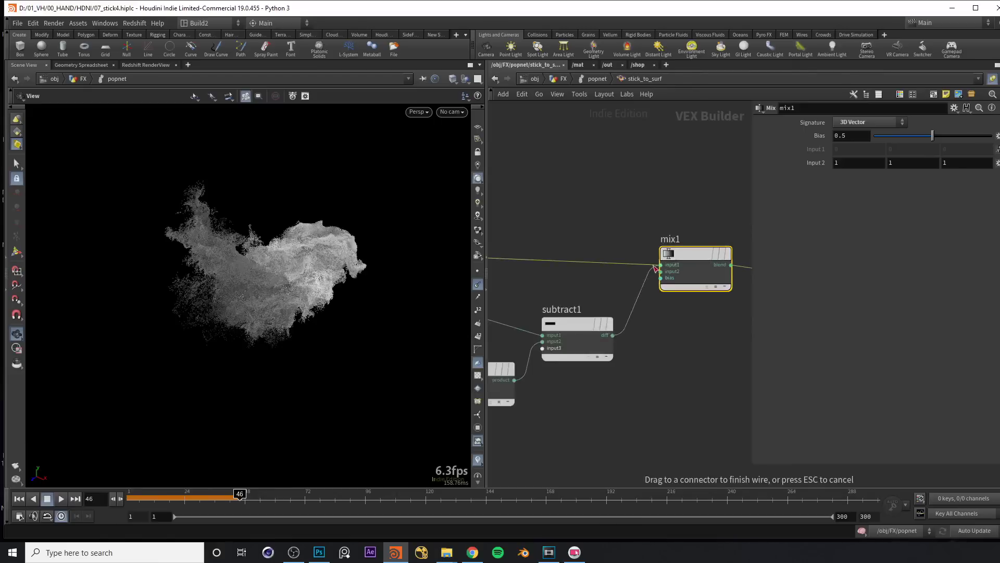
pyautogui.click(659, 265)
pyautogui.scroll(-3, 651, 261)
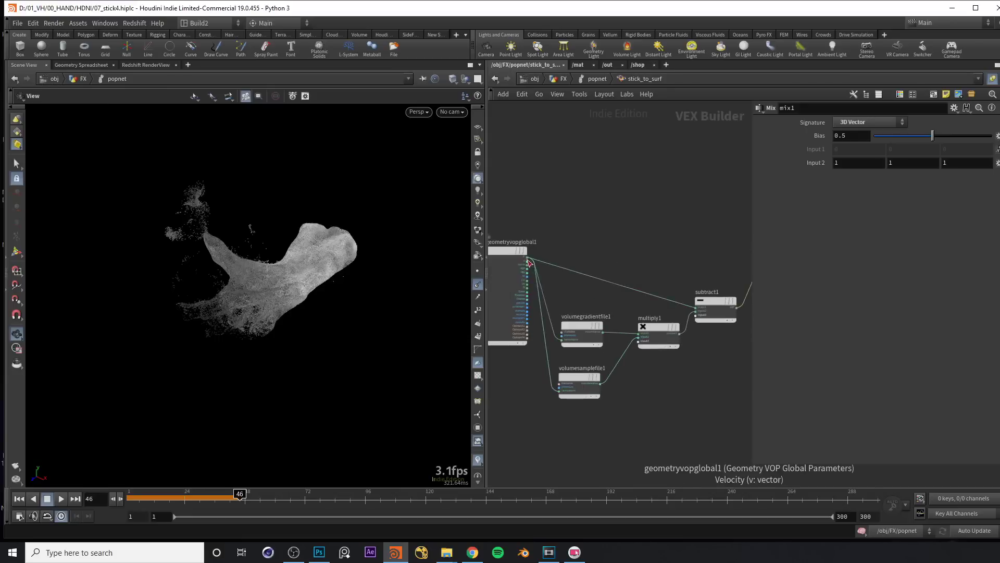
pyautogui.click(528, 259)
pyautogui.moveTo(689, 243); pyautogui.dragTo(565, 271, button='middle')
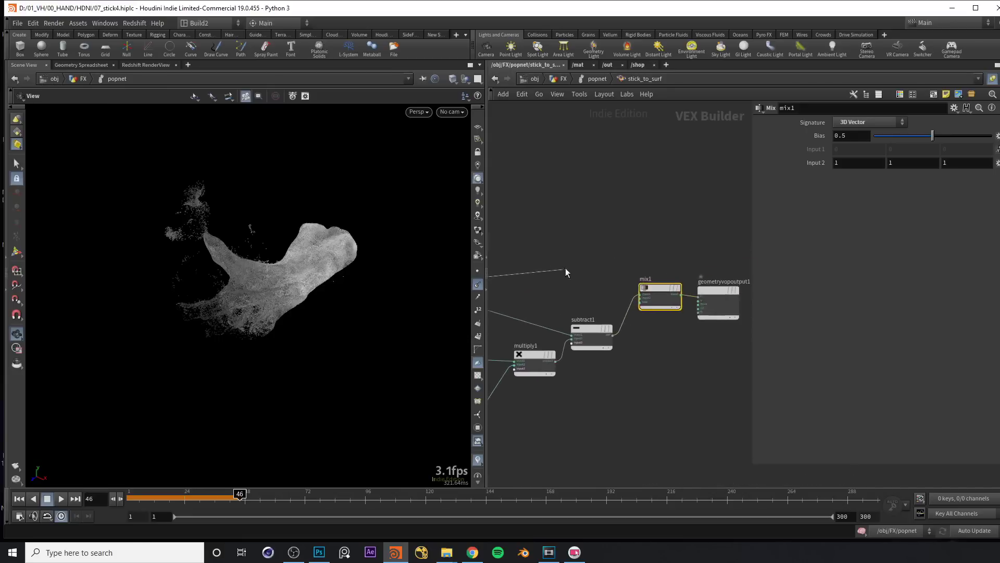
pyautogui.click(640, 303)
pyautogui.moveTo(683, 246); pyautogui.dragTo(631, 220, button='middle')
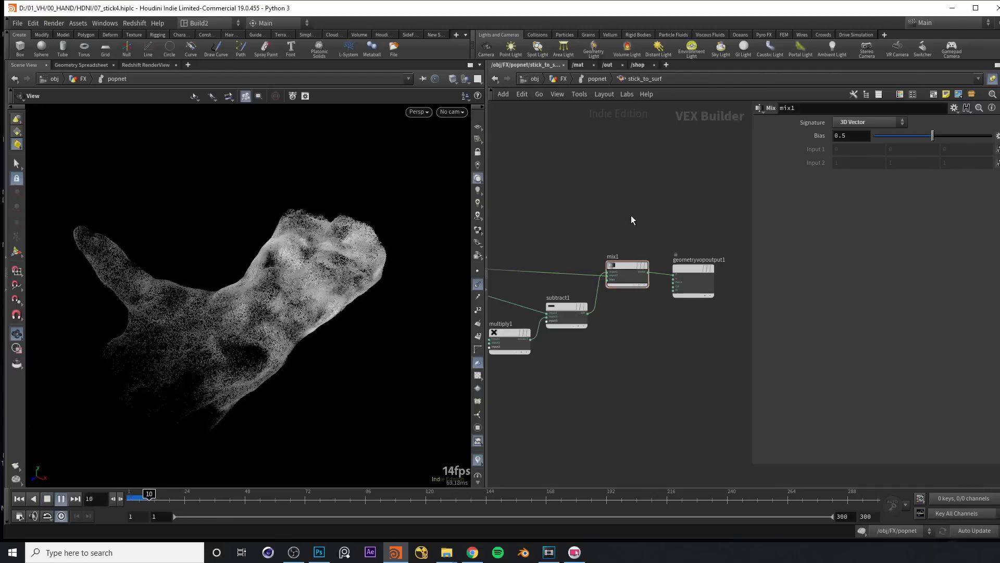
# Step: Examine the thumb, palm and wrist particles from several angles during playback with mix1's Bias at 0.5, ending at frame 63
pyautogui.moveTo(235, 328); pyautogui.dragTo(221, 286)
pyautogui.moveTo(221, 286); pyautogui.dragTo(262, 326, button='right')
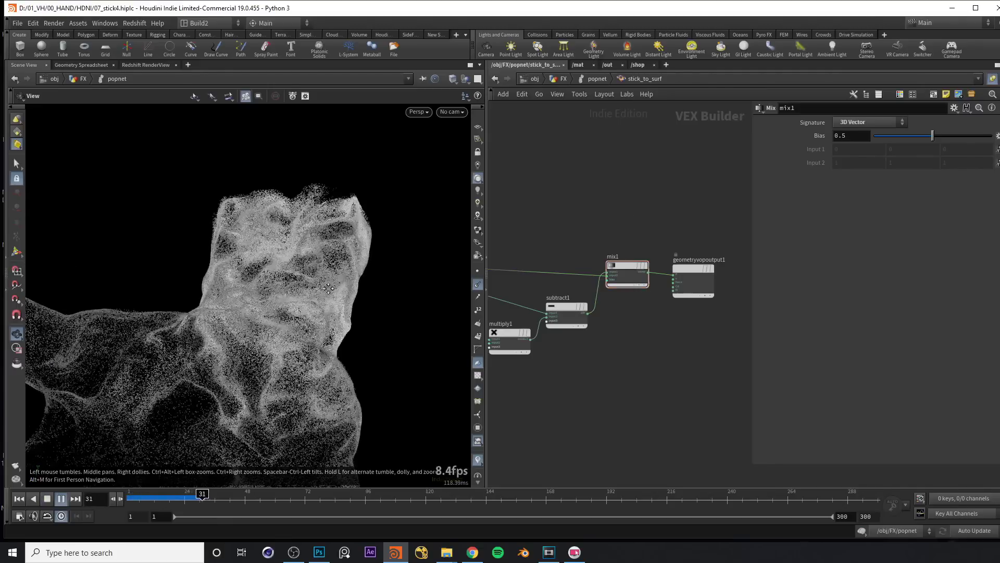
pyautogui.moveTo(261, 326); pyautogui.dragTo(316, 289, button='middle')
pyautogui.moveTo(316, 289)
pyautogui.mouseDown()
pyautogui.moveTo(326, 295)
pyautogui.moveTo(284, 299)
pyautogui.moveTo(312, 300)
pyautogui.mouseUp()
pyautogui.moveTo(311, 300); pyautogui.dragTo(293, 269, button='middle')
pyautogui.press('Up')
pyautogui.moveTo(293, 269); pyautogui.dragTo(294, 307)
pyautogui.moveTo(294, 307); pyautogui.dragTo(418, 255, button='right')
pyautogui.moveTo(417, 255); pyautogui.dragTo(292, 292)
pyautogui.moveTo(291, 292); pyautogui.dragTo(331, 278, button='middle')
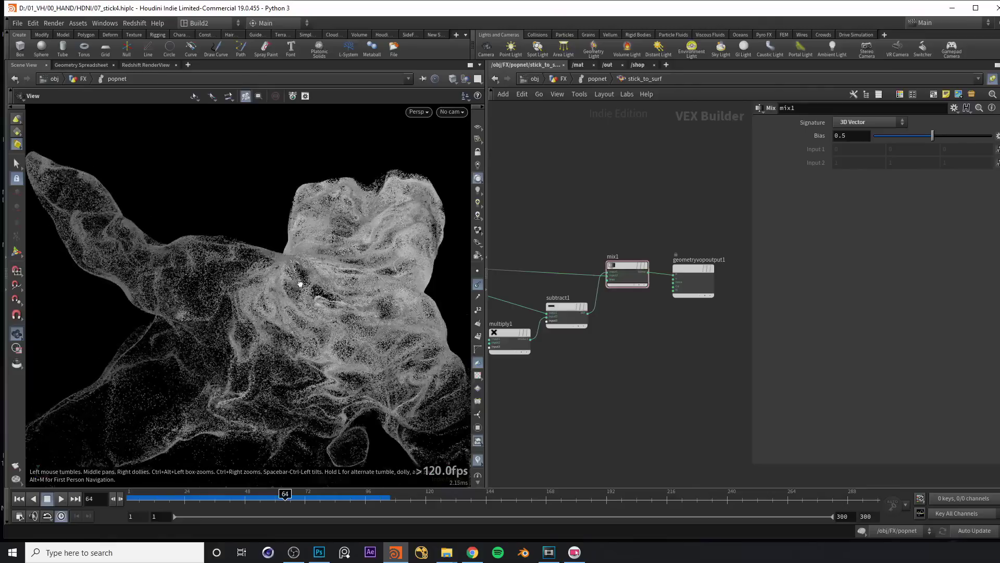
pyautogui.moveTo(245, 298); pyautogui.dragTo(326, 307, button='right')
pyautogui.moveTo(262, 308)
pyautogui.mouseDown()
pyautogui.moveTo(255, 286)
pyautogui.moveTo(268, 290)
pyautogui.moveTo(257, 296)
pyautogui.mouseUp()
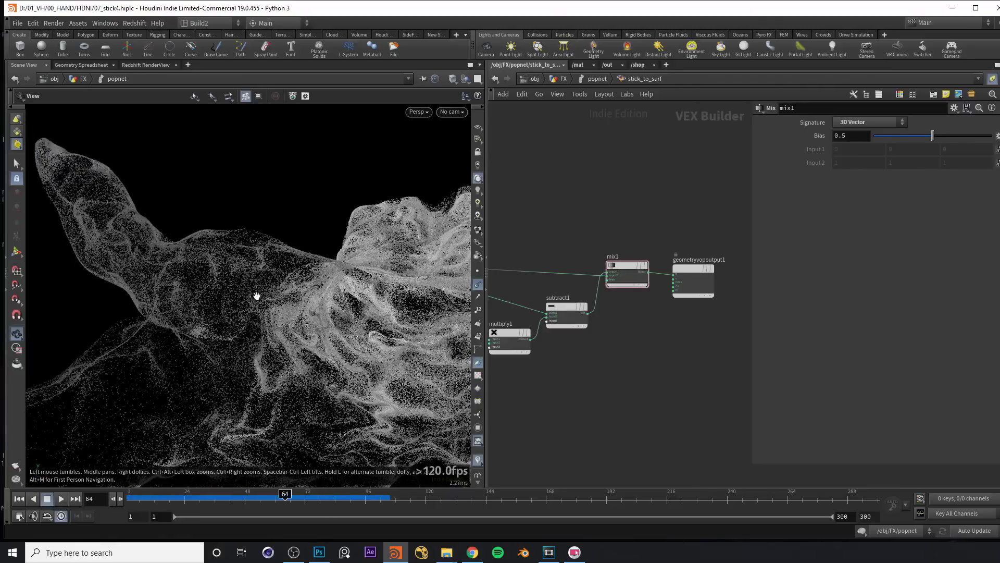
pyautogui.moveTo(285, 508)
pyautogui.mouseDown()
pyautogui.moveTo(253, 508)
pyautogui.moveTo(282, 508)
pyautogui.mouseUp()
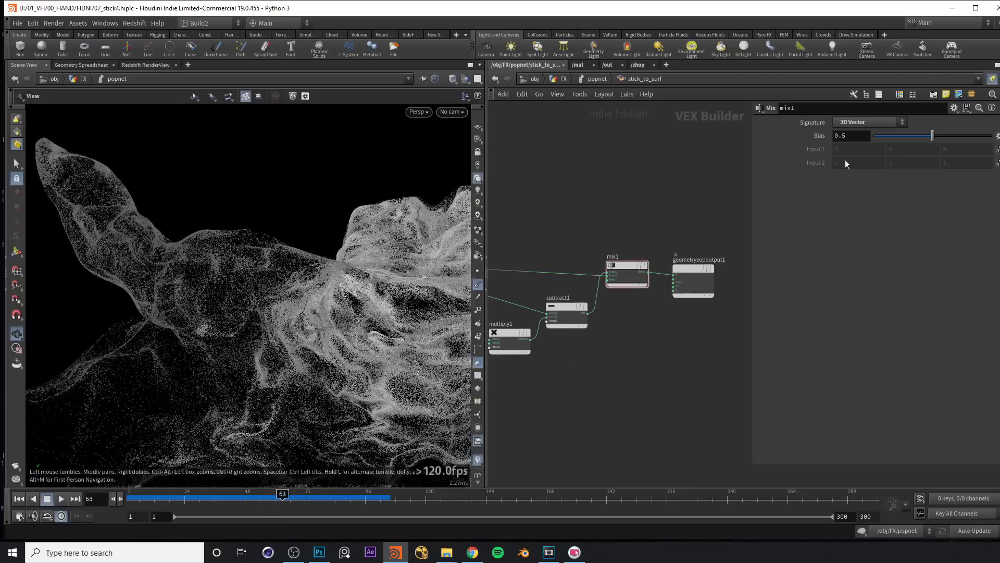
# Step: Compare the particles at frame 63 with mix1's Bias set to 1 and to 0
pyautogui.moveTo(933, 135); pyautogui.dragTo(932, 135)
pyautogui.click(990, 137)
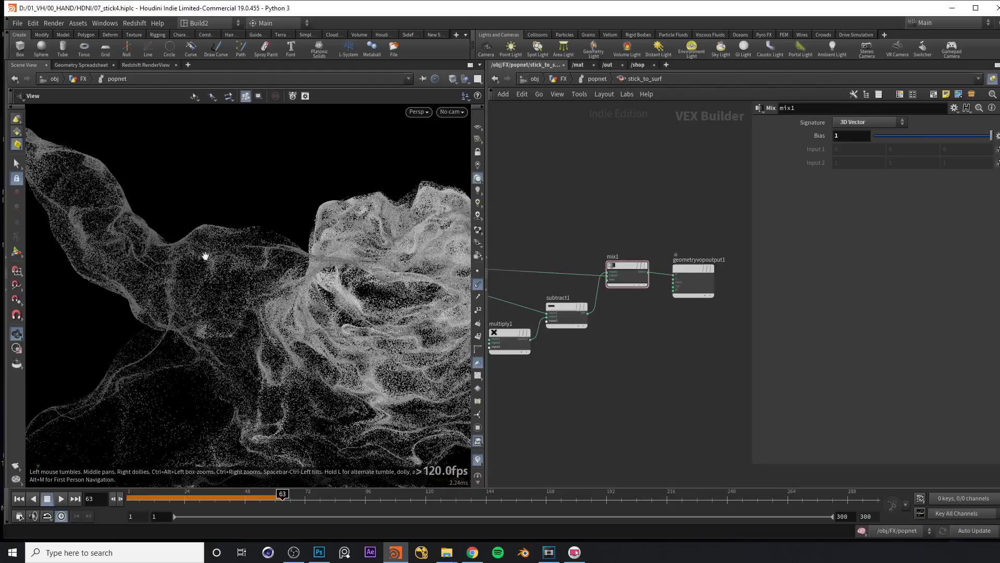
pyautogui.moveTo(894, 139); pyautogui.dragTo(844, 141)
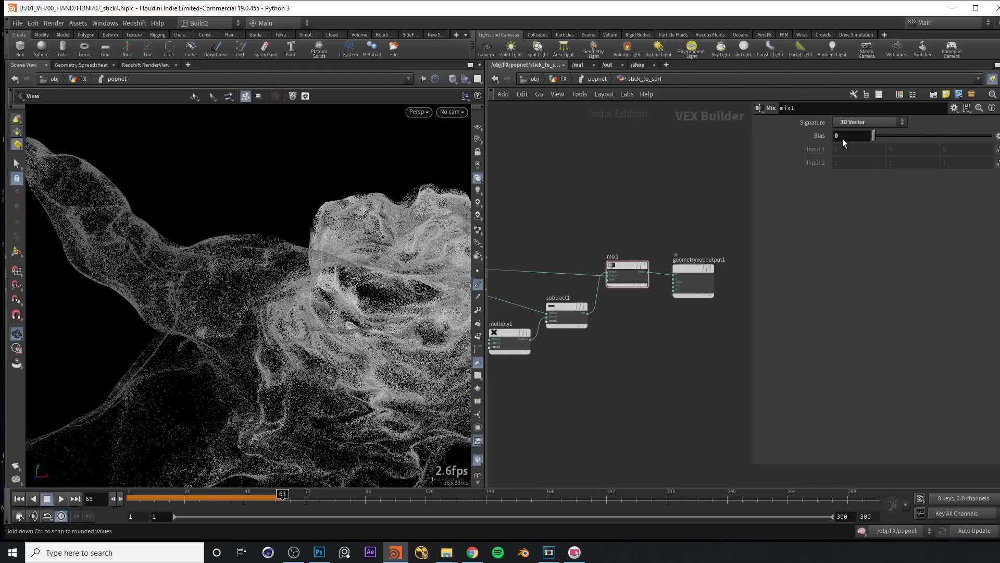
pyautogui.moveTo(238, 252); pyautogui.dragTo(226, 256)
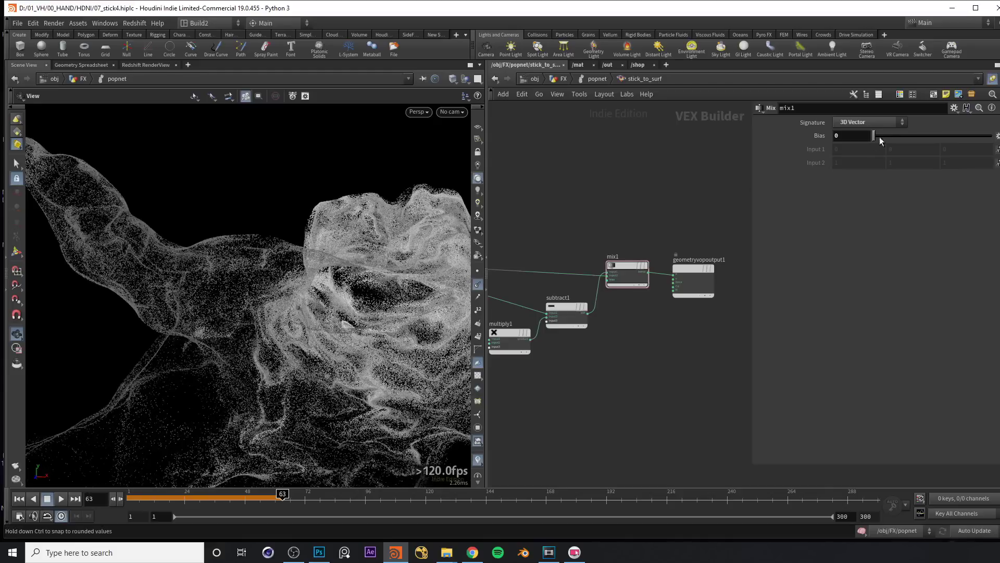
# Step: Set mix1's Bias to 0.473 and inspect the whole hand
pyautogui.moveTo(904, 135); pyautogui.dragTo(936, 135)
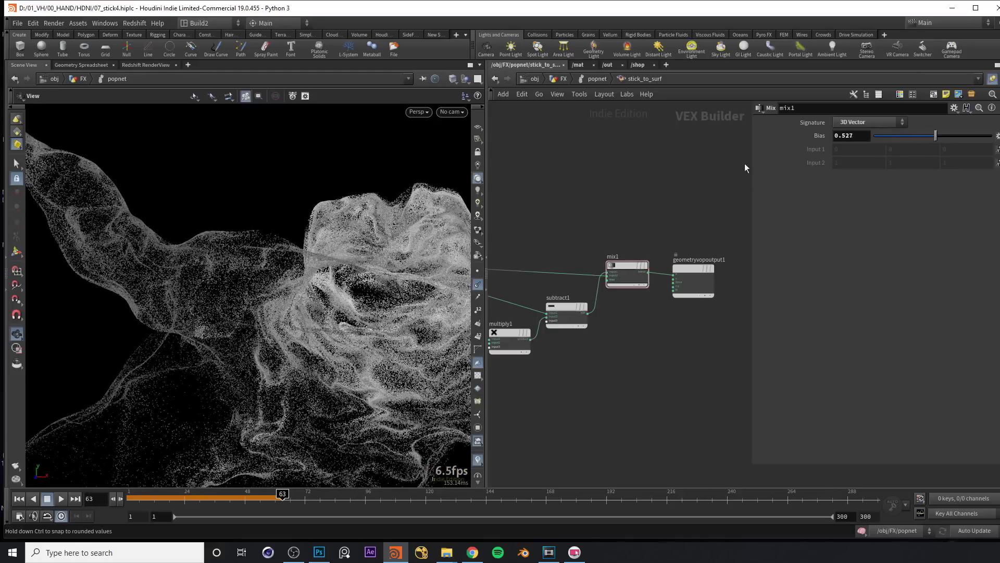
pyautogui.moveTo(269, 262)
pyautogui.mouseDown()
pyautogui.moveTo(253, 268)
pyautogui.moveTo(273, 274)
pyautogui.mouseUp()
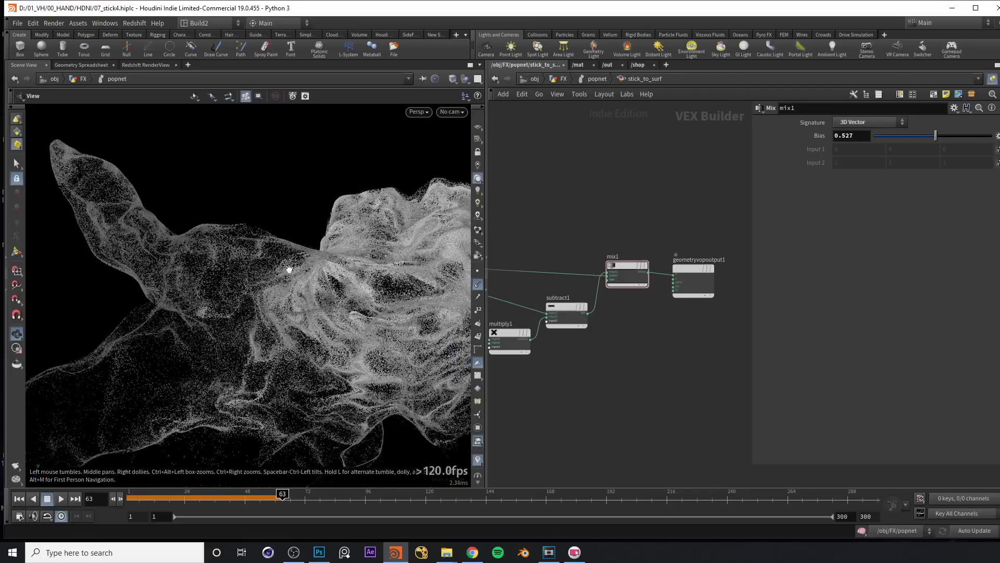
pyautogui.moveTo(934, 136); pyautogui.dragTo(930, 132)
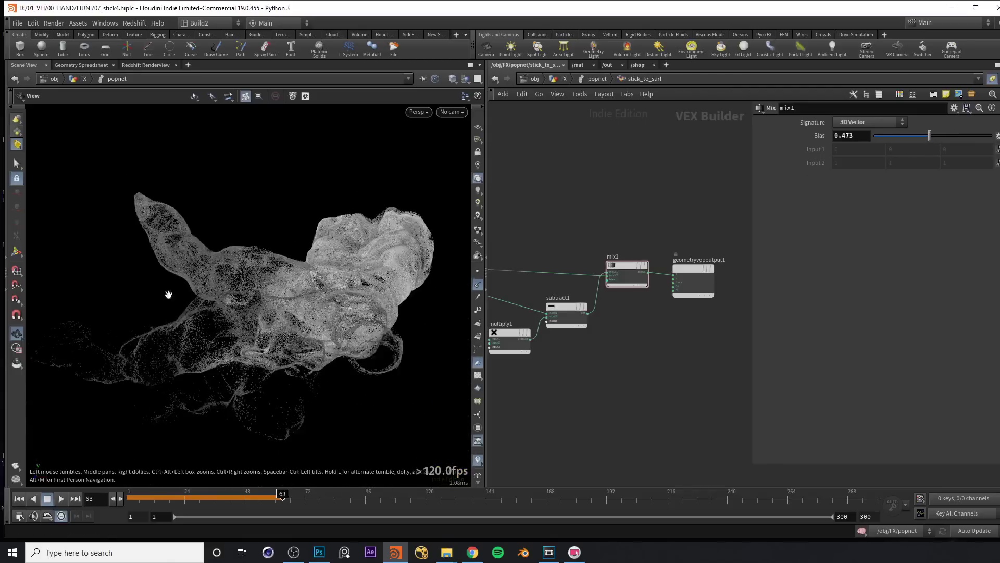
# Step: Return to the popnet network and move source_first_input and the two POP VOP and two POP Force nodes further up
pyautogui.press('u')
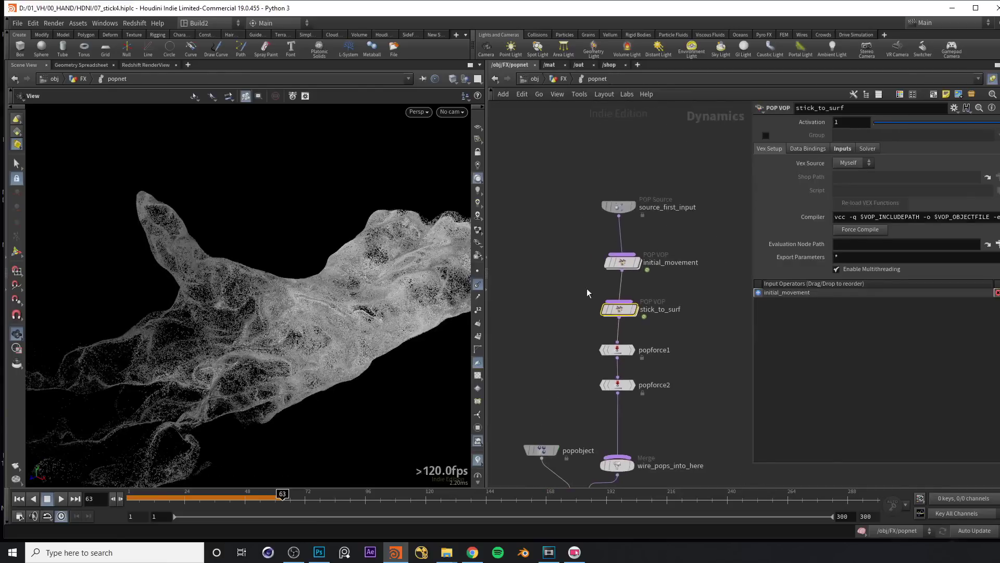
pyautogui.moveTo(621, 207); pyautogui.dragTo(621, 156)
pyautogui.moveTo(555, 234); pyautogui.dragTo(646, 409)
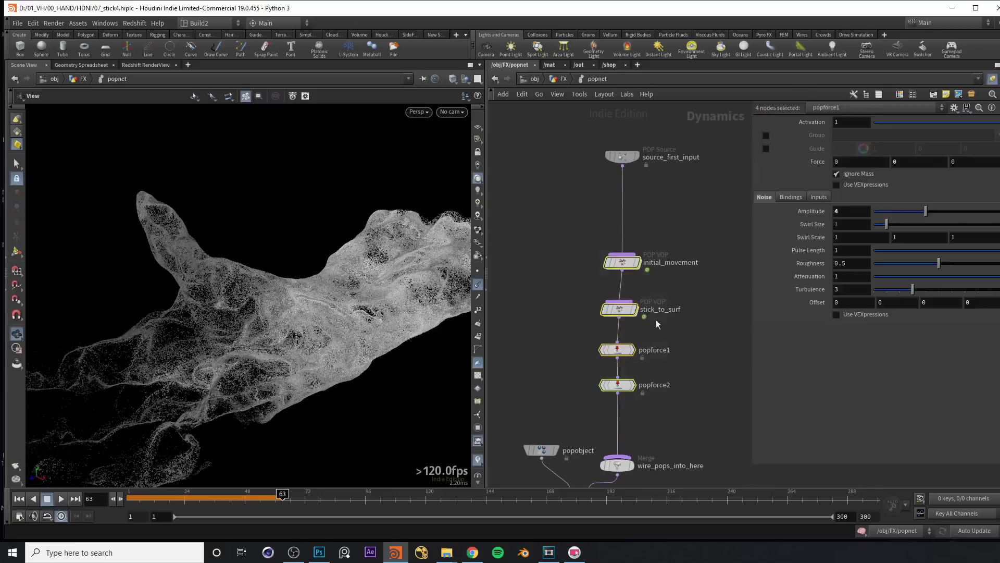
pyautogui.moveTo(623, 263); pyautogui.dragTo(625, 211)
# Step: Enclose initial_movement, stick_to_surf, popforce1 and popforce2 in a network box titled "Initial Movement"
pyautogui.moveTo(534, 176); pyautogui.dragTo(687, 368)
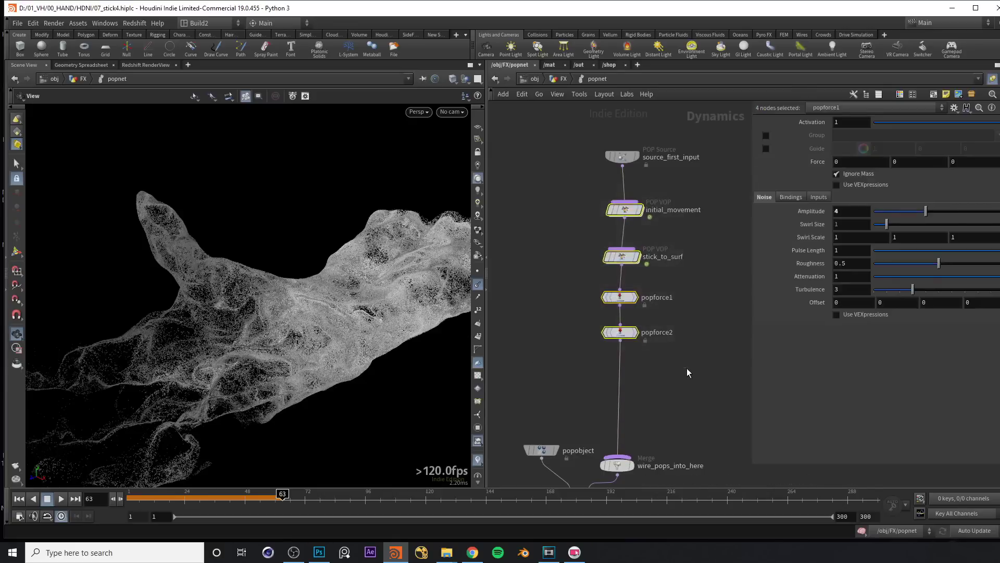
pyautogui.hotkey('shift', 'o')
pyautogui.moveTo(590, 191); pyautogui.dragTo(570, 180)
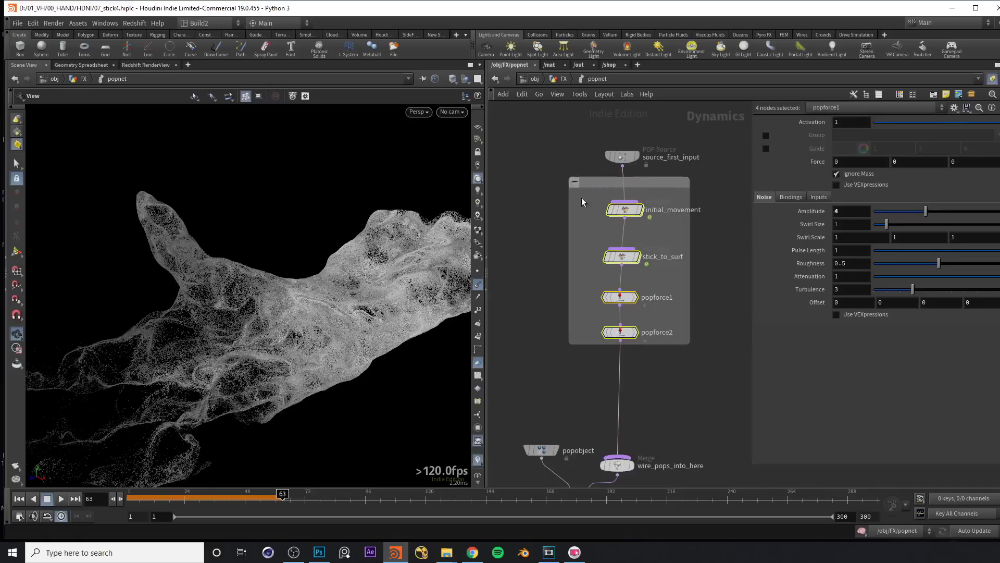
pyautogui.moveTo(686, 342); pyautogui.dragTo(696, 353)
pyautogui.moveTo(696, 354); pyautogui.dragTo(685, 426, button='middle')
pyautogui.moveTo(611, 228); pyautogui.dragTo(611, 200)
pyautogui.click(593, 240)
pyautogui.doubleClick(596, 255)
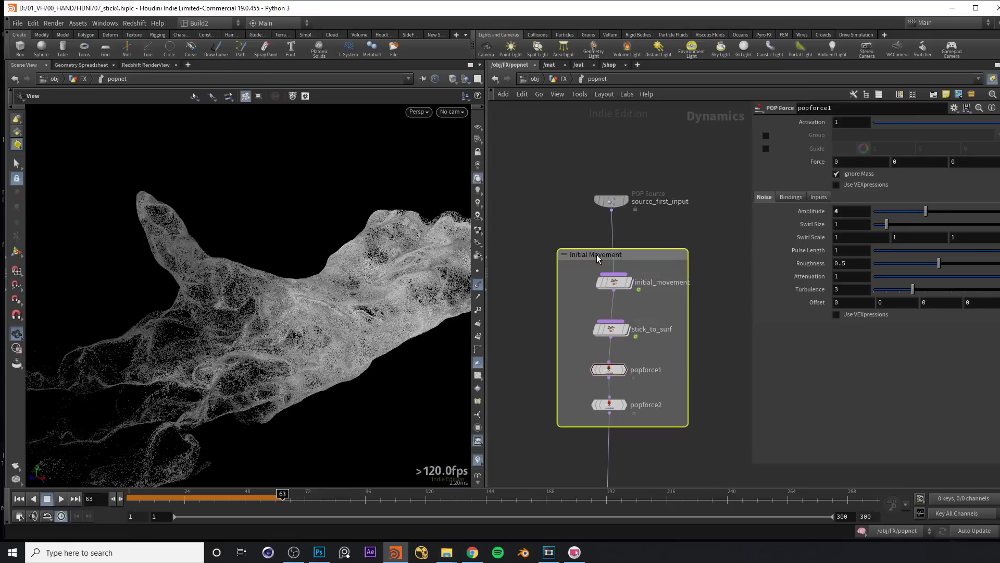
pyautogui.click(558, 232)
pyautogui.moveTo(558, 232); pyautogui.dragTo(567, 187, button='middle')
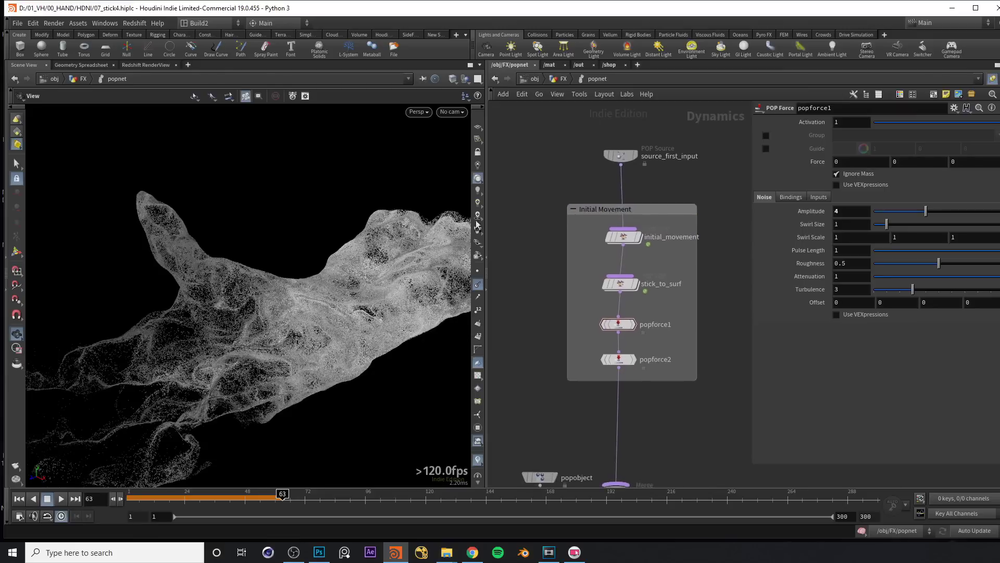
# Step: Play the simulation, scrub through its cached frames and stop at frame 117 to inspect the particle strands
pyautogui.moveTo(205, 297); pyautogui.dragTo(351, 273)
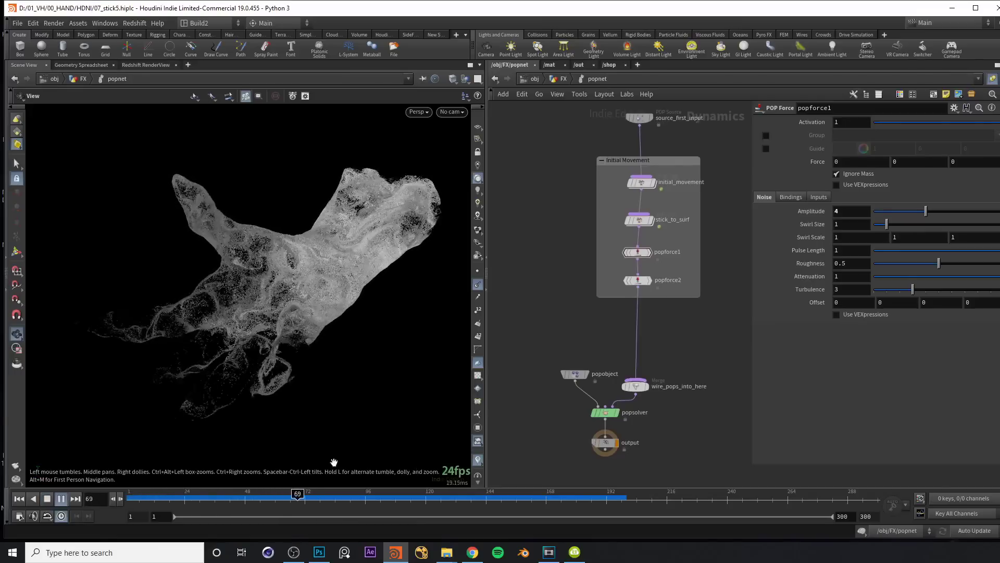
pyautogui.press('Escape')
pyautogui.moveTo(432, 480); pyautogui.dragTo(344, 313)
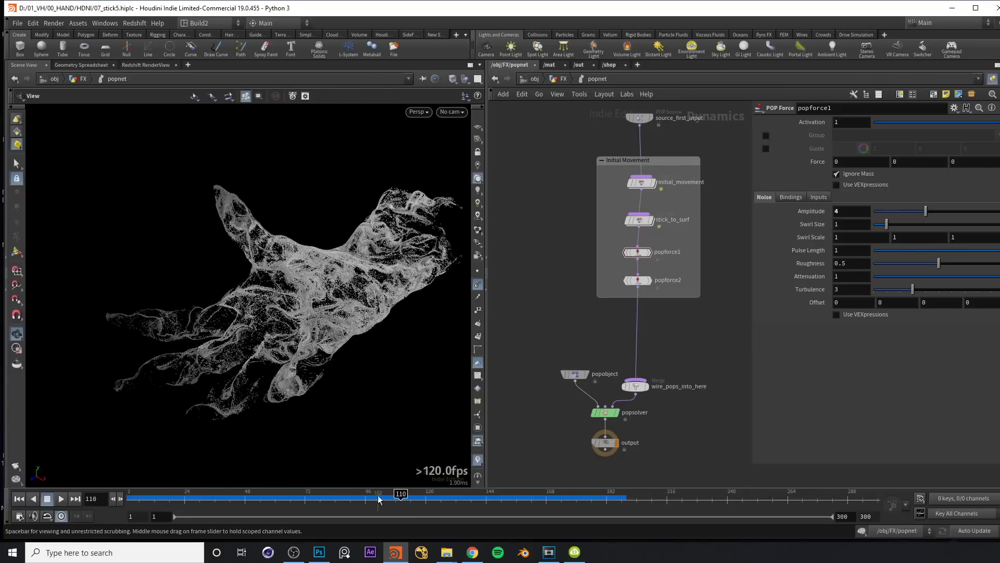
pyautogui.click(418, 495)
# Step: Go up to the FX network and add an Attribute VOP connected below popnet
pyautogui.press('u')
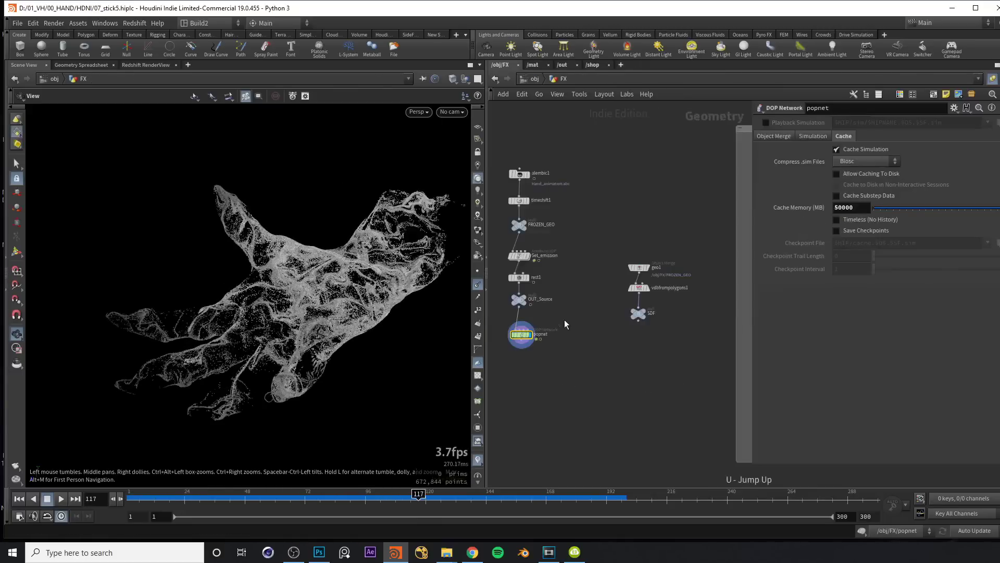
pyautogui.moveTo(353, 296); pyautogui.dragTo(317, 286)
pyautogui.scroll(2, 612, 366)
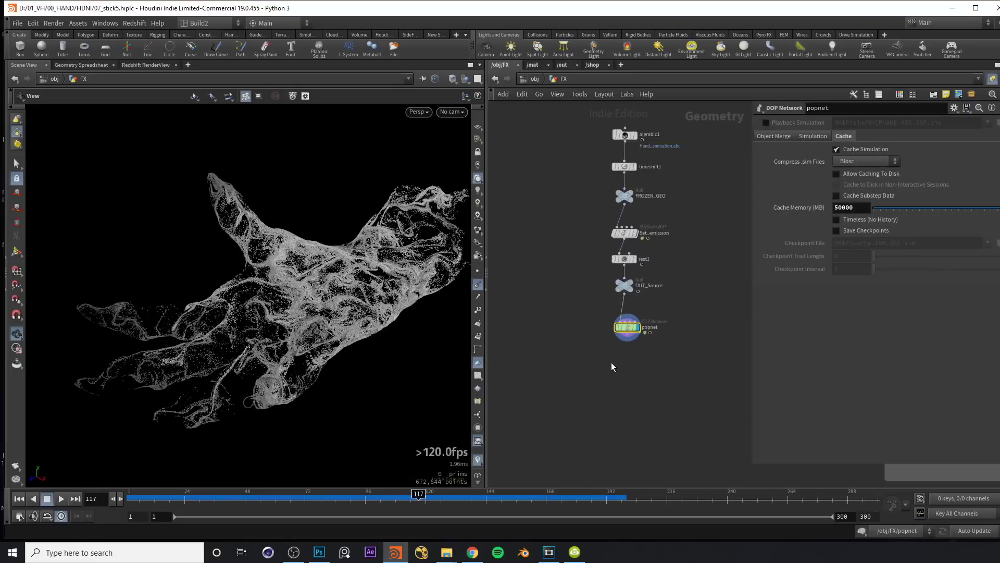
pyautogui.moveTo(577, 362); pyautogui.dragTo(697, 314)
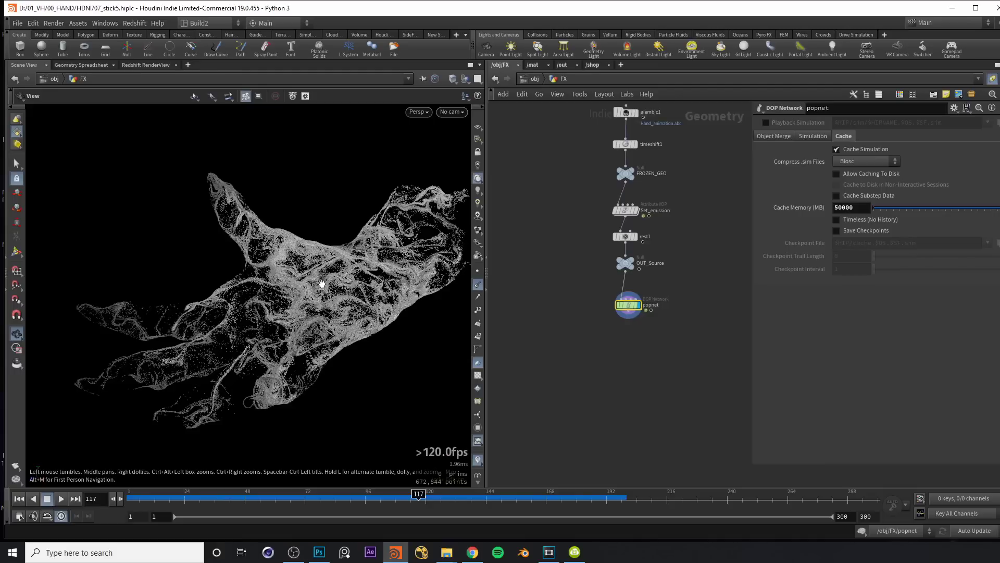
pyautogui.moveTo(667, 300); pyautogui.dragTo(667, 301)
pyautogui.moveTo(628, 314); pyautogui.dragTo(601, 336)
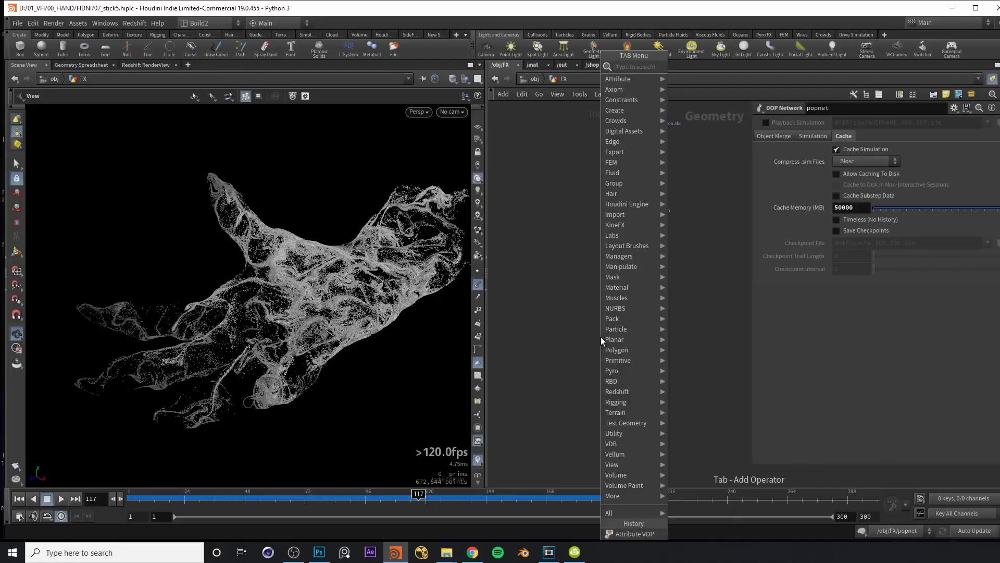
pyautogui.write('at vop')
pyautogui.press('Return')
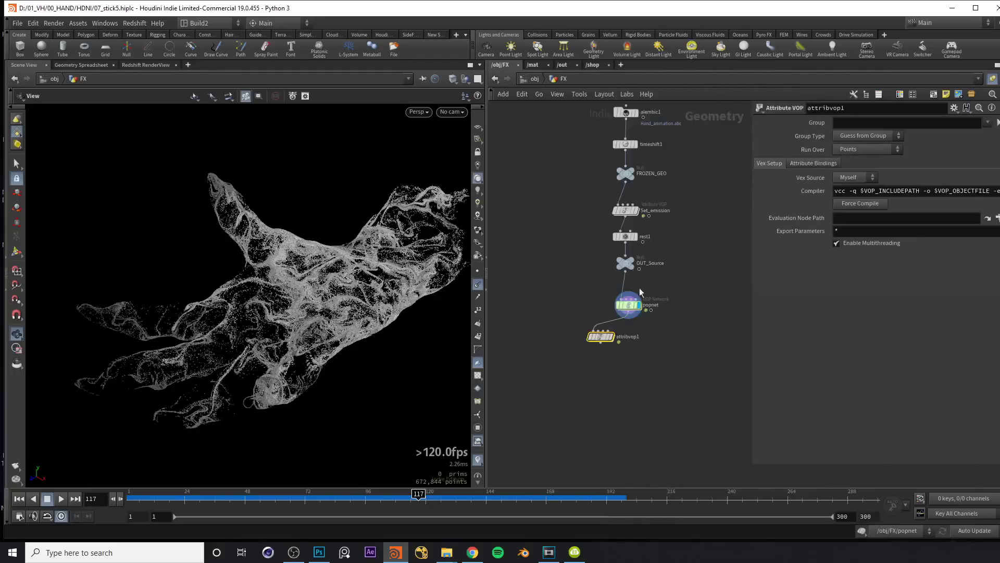
# Step: Move the new Attribute VOP further below popnet and rename it stick_to_animation
pyautogui.click(581, 386)
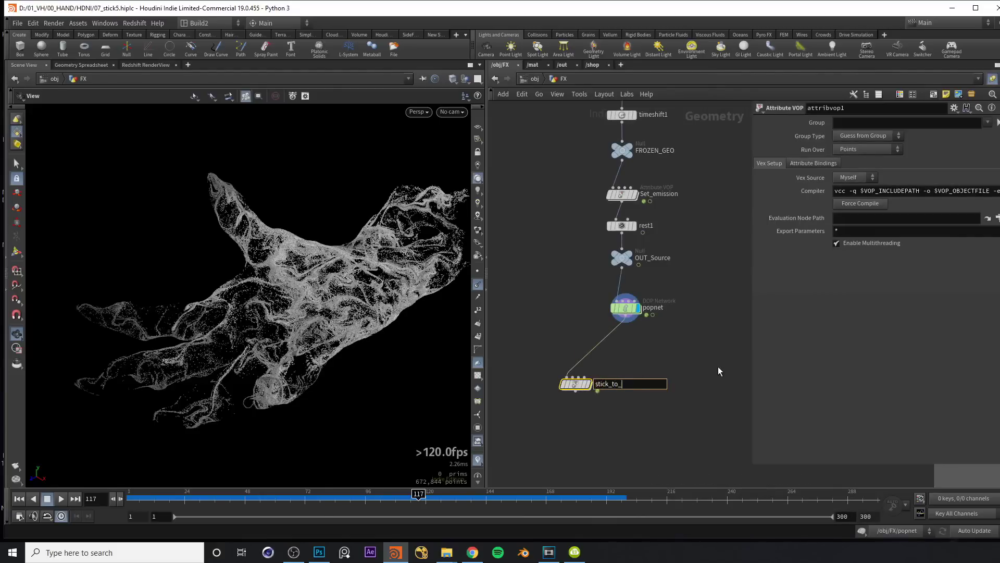
pyautogui.moveTo(593, 336); pyautogui.dragTo(613, 356, button='middle')
pyautogui.scroll(-2, 327, 294)
pyautogui.scroll(3, 327, 294)
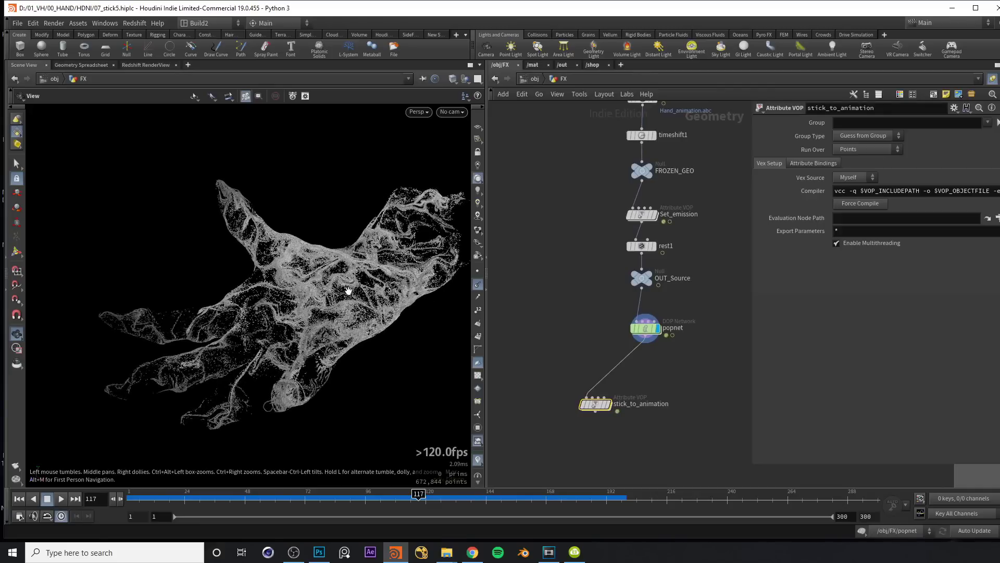
pyautogui.moveTo(348, 290); pyautogui.dragTo(315, 295)
# Step: Offset the chains from each other, connect FROZEN_GEO to stick_to_animation's second input, and display stick_to_animation
pyautogui.moveTo(626, 125); pyautogui.dragTo(644, 164, button='middle')
pyautogui.moveTo(712, 184); pyautogui.dragTo(586, 215)
pyautogui.moveTo(586, 216); pyautogui.dragTo(594, 190, button='middle')
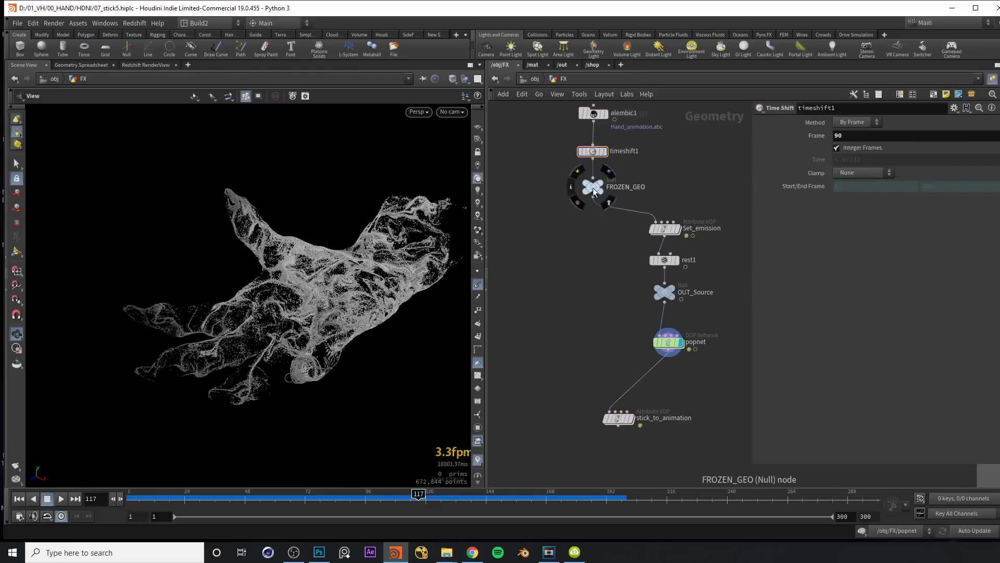
pyautogui.moveTo(594, 197); pyautogui.dragTo(602, 405)
pyautogui.click(614, 408)
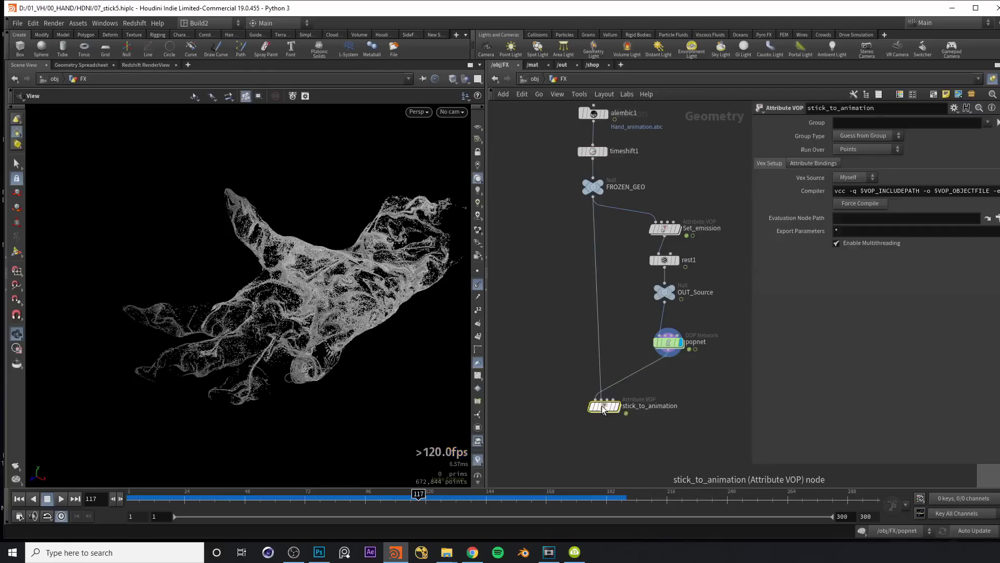
pyautogui.press('r')
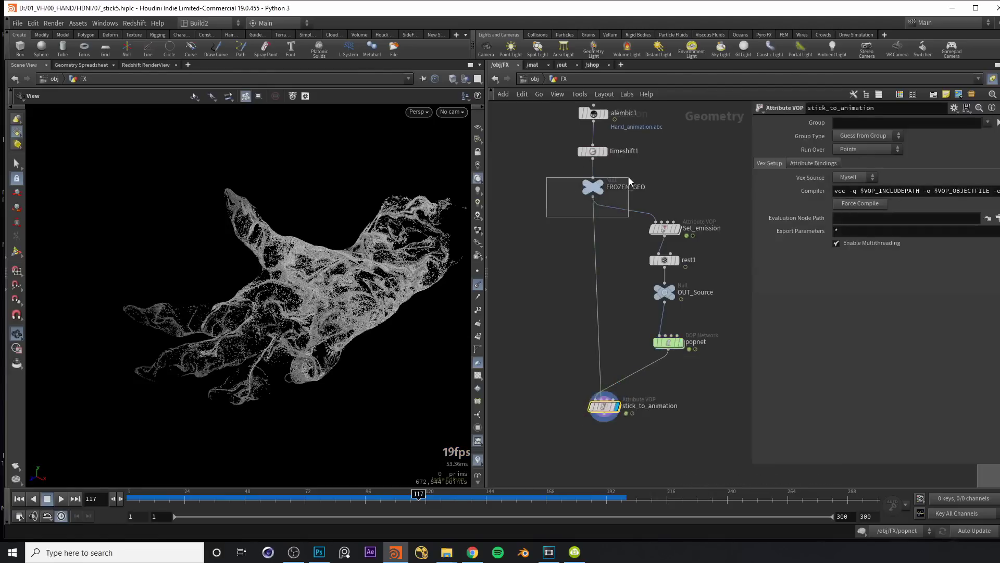
pyautogui.moveTo(630, 181); pyautogui.dragTo(629, 180)
# Step: Enter stick_to_animation and add an XYZ Distance node beside geometryvopglobal1
pyautogui.doubleClick(605, 406)
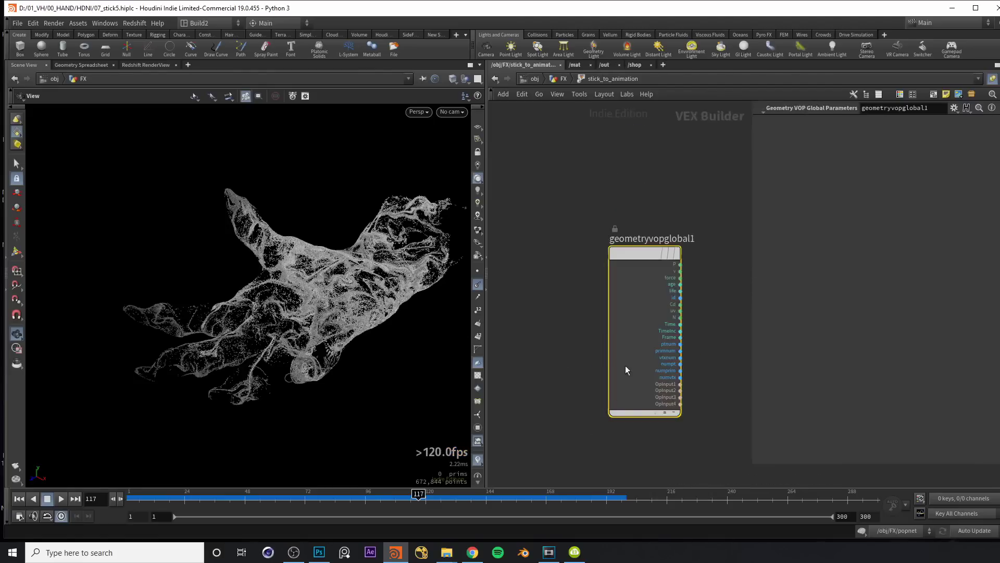
pyautogui.middleClick(616, 293)
pyautogui.press('h')
pyautogui.moveTo(572, 345); pyautogui.dragTo(595, 349)
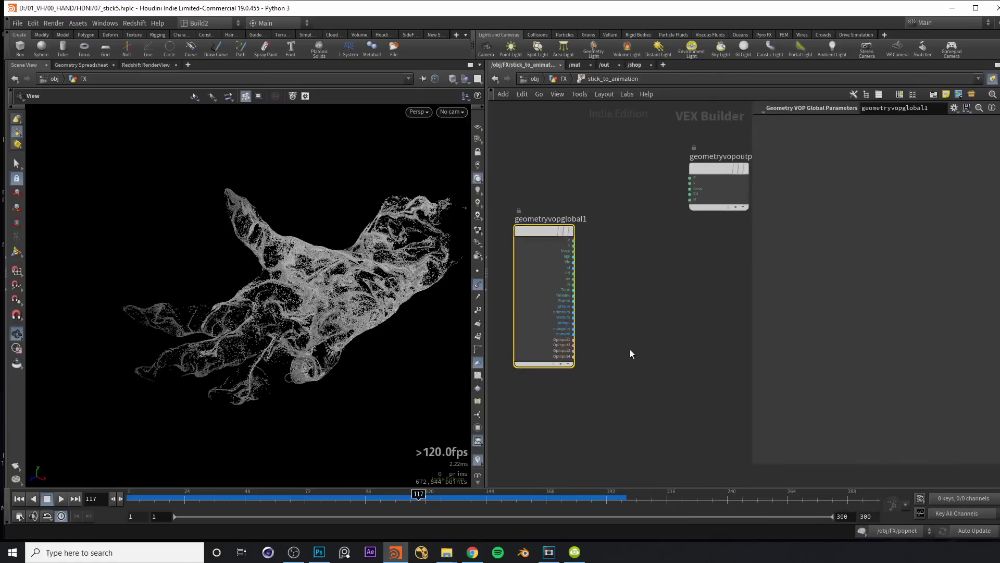
pyautogui.scroll(1, 632, 350)
pyautogui.press('Tab')
pyautogui.write('xyz')
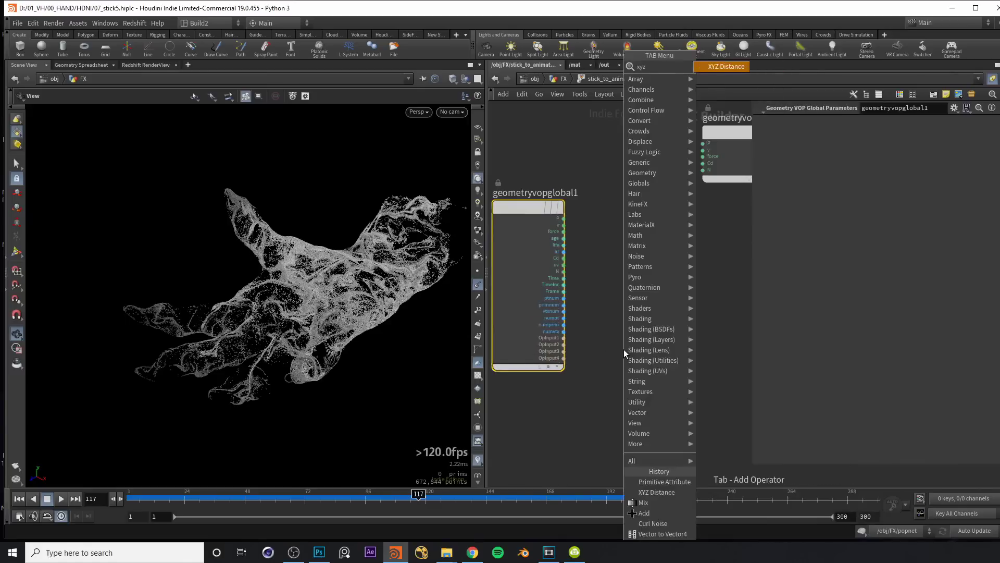
pyautogui.press('Return')
pyautogui.click(623, 349)
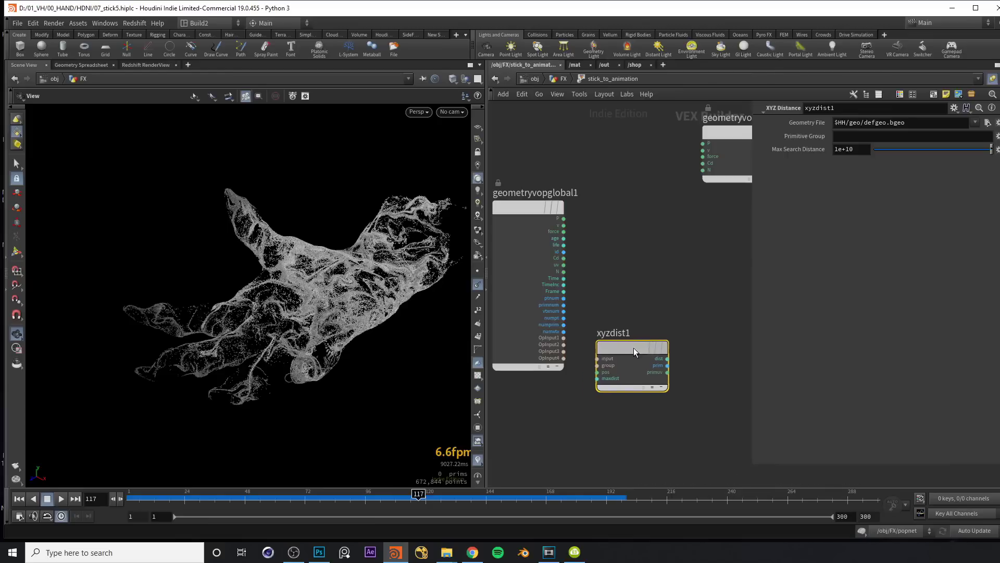
# Step: Connect P from geometryvopglobal1 to xyzdist1's pos and OpInput2 to its input
pyautogui.scroll(1, 596, 264)
pyautogui.moveTo(556, 206); pyautogui.dragTo(597, 390)
pyautogui.moveTo(641, 264); pyautogui.dragTo(658, 242, button='middle')
pyautogui.moveTo(380, 269); pyautogui.dragTo(353, 272)
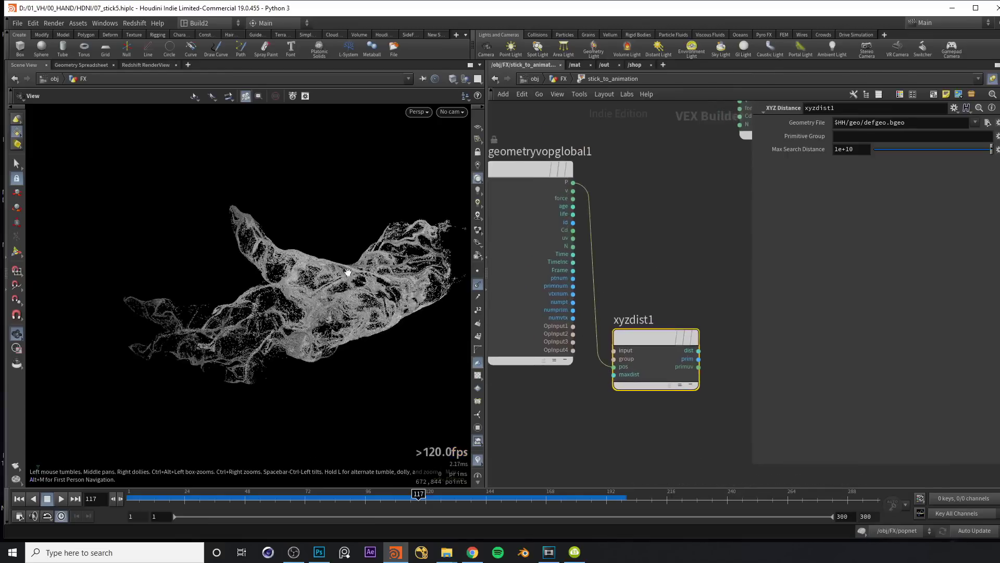
pyautogui.scroll(2, 353, 273)
pyautogui.moveTo(672, 275); pyautogui.dragTo(694, 265, button='middle')
pyautogui.scroll(1, 667, 304)
pyautogui.moveTo(629, 350); pyautogui.dragTo(581, 331)
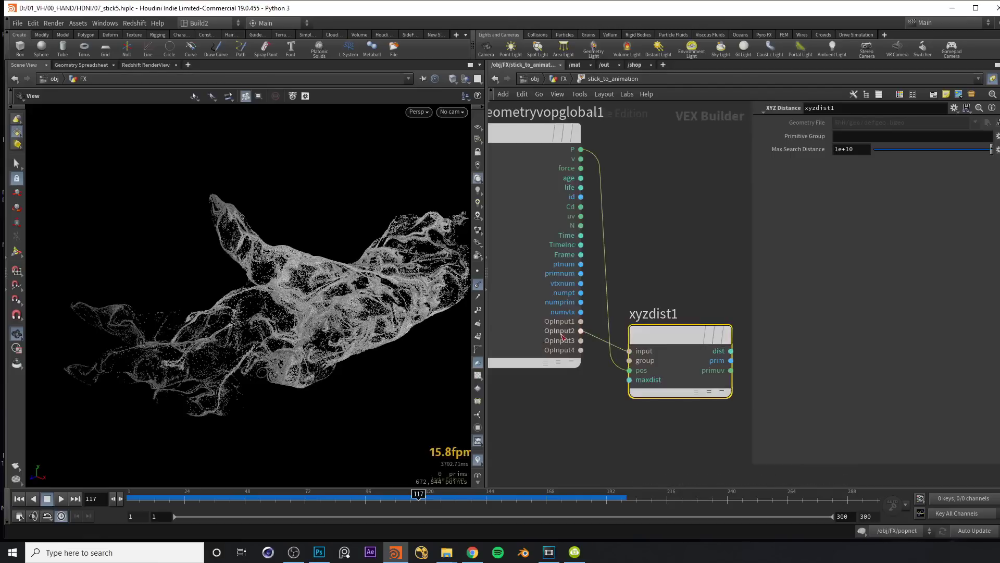
pyautogui.moveTo(365, 307); pyautogui.dragTo(333, 309)
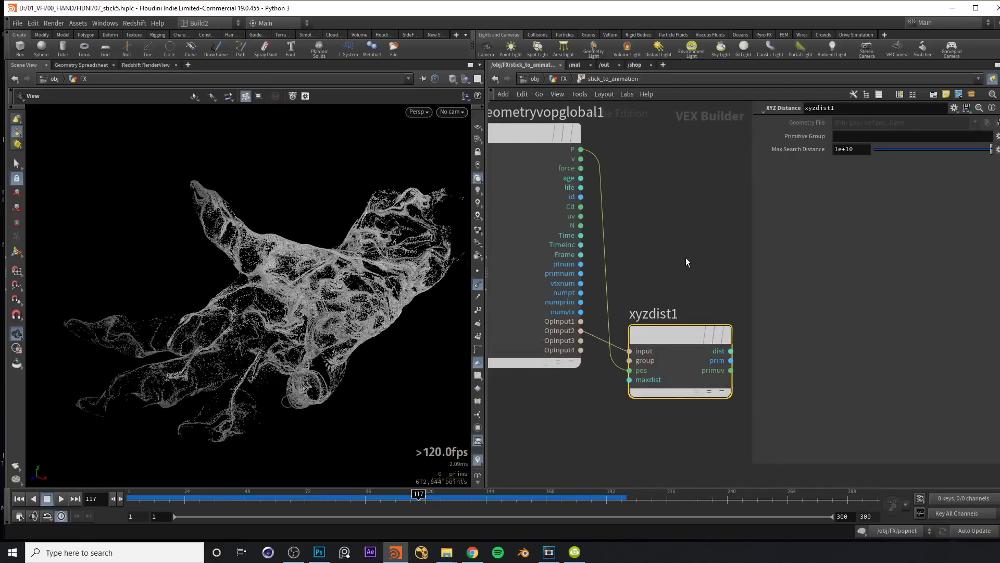
# Step: Add a Primitive Attribute node beside xyzdist1 in the stick_to_animation VOP network
pyautogui.moveTo(677, 235); pyautogui.dragTo(650, 227, button='middle')
pyautogui.scroll(3, 308, 263)
pyautogui.moveTo(694, 271); pyautogui.dragTo(631, 244, button='middle')
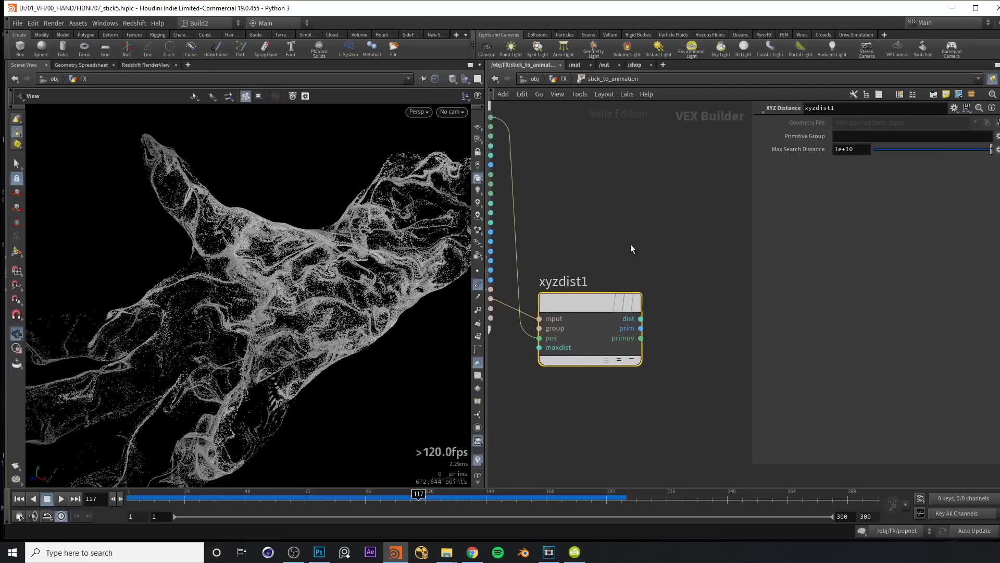
pyautogui.scroll(-2, 626, 263)
pyautogui.press('Tab')
pyautogui.write('prim')
pyautogui.press('Return')
pyautogui.click(669, 267)
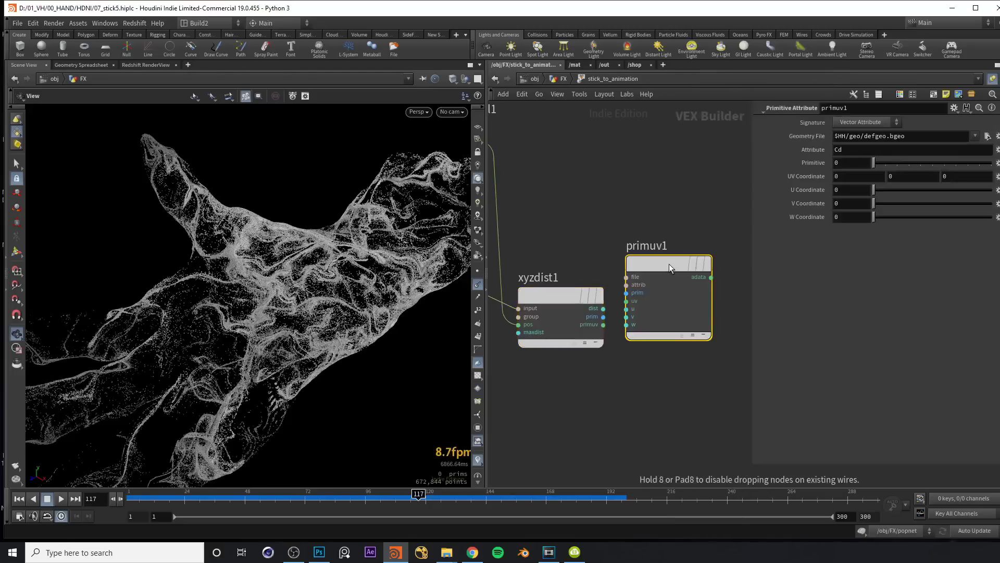
# Step: Connect xyzdist1's prim and primuv outputs to primuv1's prim and uv inputs, and set primuv1's Attribute to P
pyautogui.scroll(2, 656, 245)
pyautogui.scroll(1, 609, 279)
pyautogui.moveTo(545, 313); pyautogui.dragTo(645, 339)
pyautogui.scroll(-2, 645, 333)
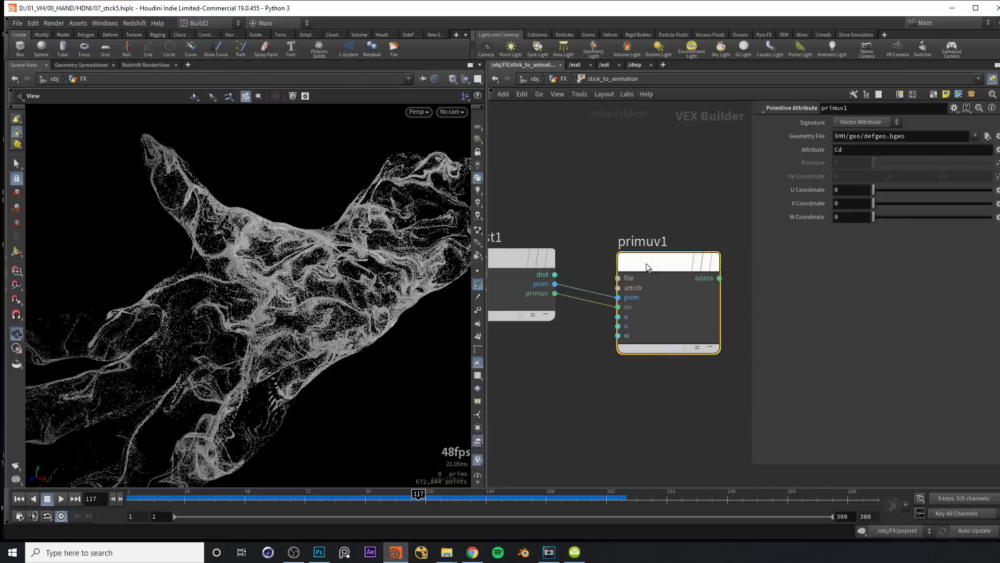
pyautogui.moveTo(324, 267); pyautogui.dragTo(308, 296)
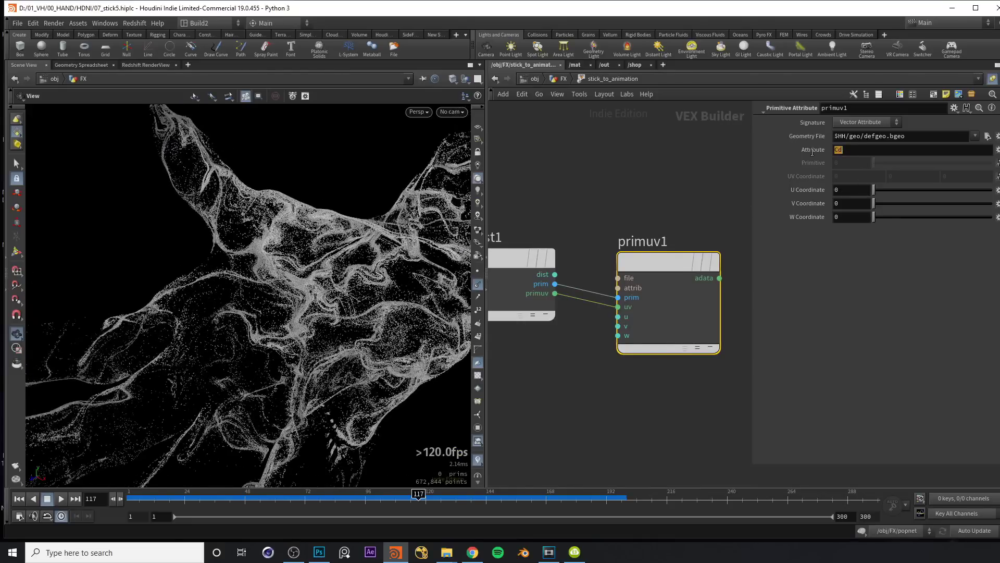
pyautogui.write('P')
# Step: Move the geometry output node near primuv1 and connect primuv1's adata output to its P input
pyautogui.scroll(-3, 632, 226)
pyautogui.moveTo(632, 226); pyautogui.dragTo(689, 280, button='middle')
pyautogui.scroll(-1, 689, 280)
pyautogui.moveTo(651, 136); pyautogui.dragTo(712, 197)
pyautogui.moveTo(680, 252); pyautogui.dragTo(583, 245, button='middle')
pyautogui.scroll(2, 640, 198)
pyautogui.moveTo(597, 312); pyautogui.dragTo(627, 188)
pyautogui.click(628, 164)
pyautogui.moveTo(568, 234); pyautogui.dragTo(668, 207, button='middle')
pyautogui.scroll(2, 571, 238)
pyautogui.moveTo(657, 245); pyautogui.dragTo(622, 232, button='middle')
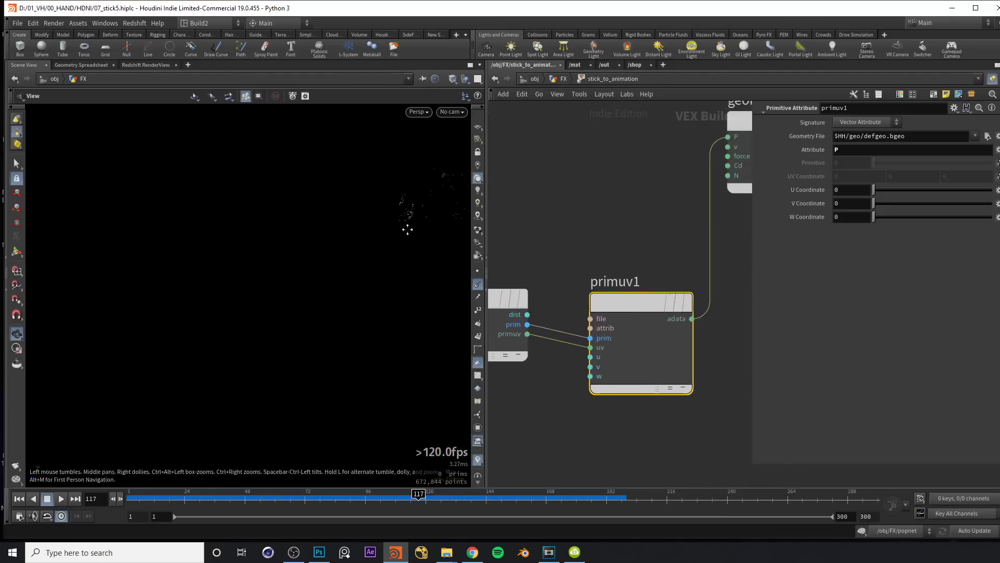
# Step: Go to frame 108 and connect OpInput2 from geometryvopglobal1 to primuv1's file input
pyautogui.press('Up')
pyautogui.moveTo(407, 500); pyautogui.dragTo(396, 499)
pyautogui.moveTo(597, 257); pyautogui.dragTo(663, 235, button='middle')
pyautogui.moveTo(703, 277); pyautogui.dragTo(515, 265)
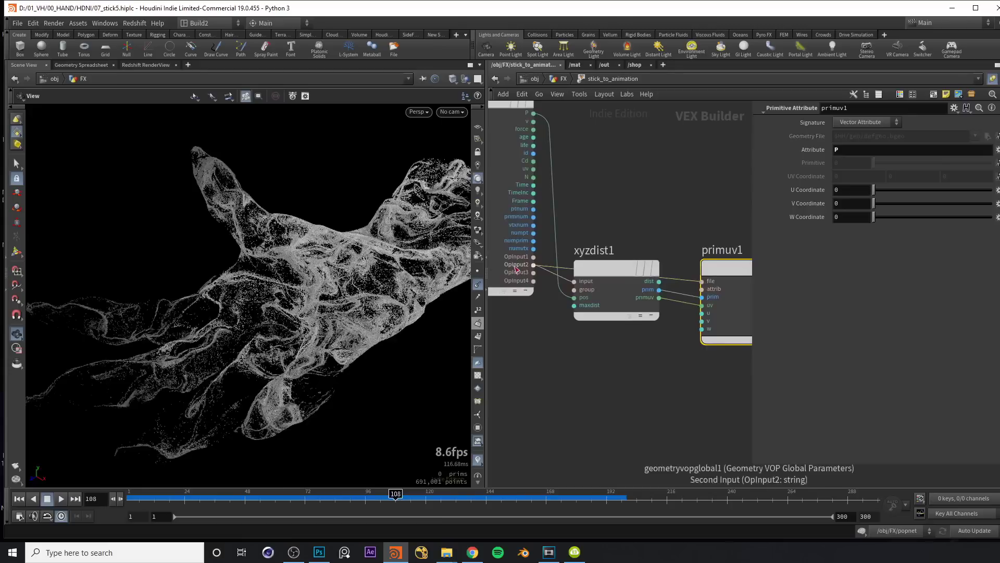
pyautogui.moveTo(641, 232); pyautogui.dragTo(562, 255, button='middle')
pyautogui.moveTo(570, 306); pyautogui.dragTo(542, 327)
pyautogui.scroll(-3, 663, 273)
pyautogui.moveTo(663, 273); pyautogui.dragTo(659, 268)
# Step: Return to the FX network and compare the particles over several frames with stick_to_animation bypassed and re-enabled, ending on frame 108
pyautogui.press('u')
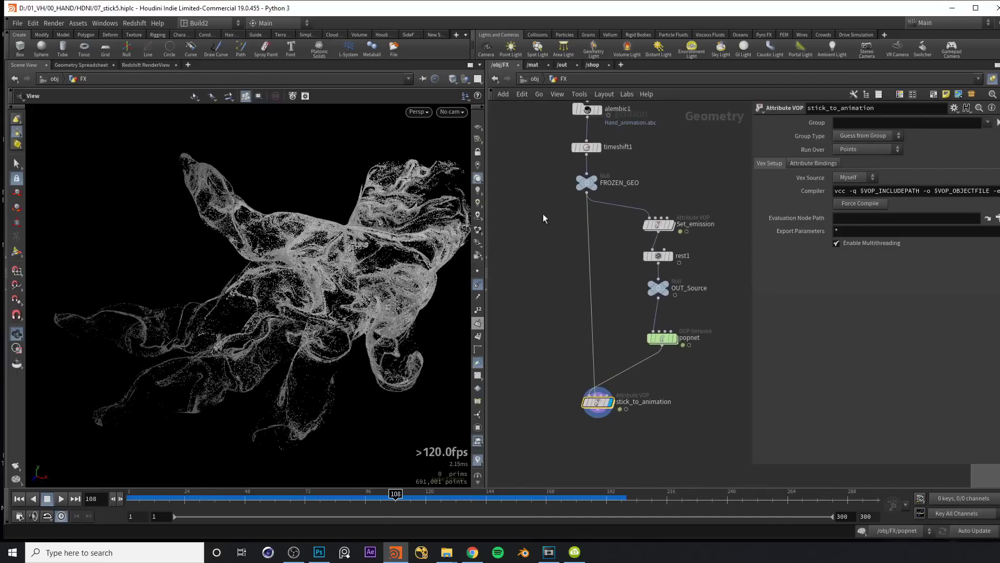
pyautogui.moveTo(614, 164); pyautogui.dragTo(614, 164)
pyautogui.click(594, 402)
pyautogui.moveTo(359, 497); pyautogui.dragTo(431, 498)
pyautogui.press('space')
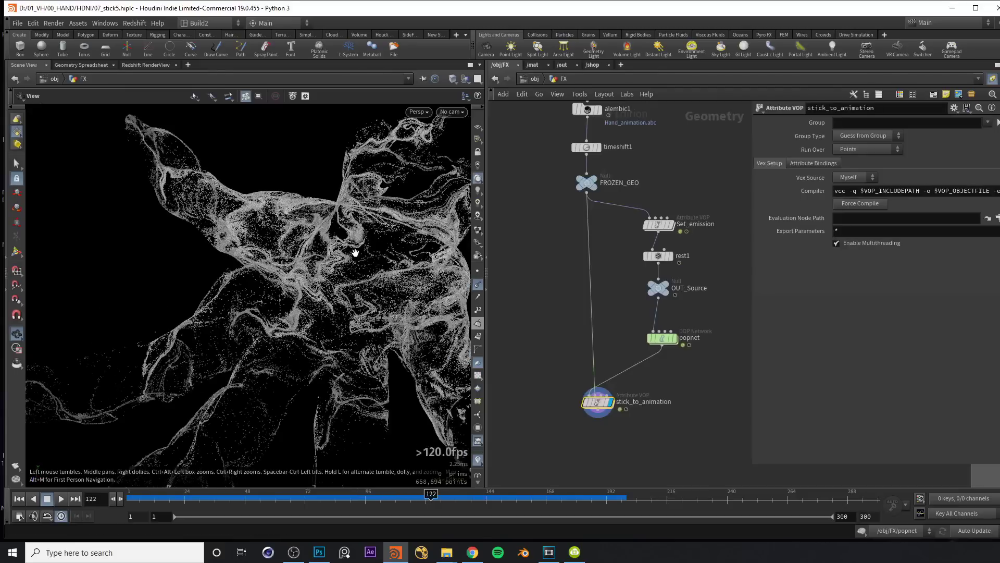
pyautogui.moveTo(354, 253); pyautogui.dragTo(333, 291)
pyautogui.press('b')
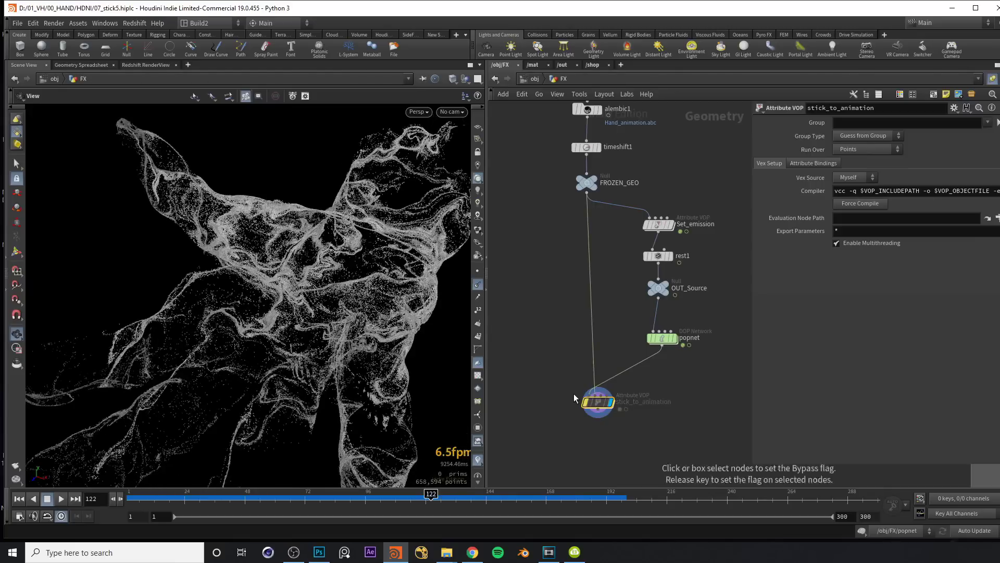
pyautogui.press('b')
pyautogui.moveTo(425, 495); pyautogui.dragTo(395, 485)
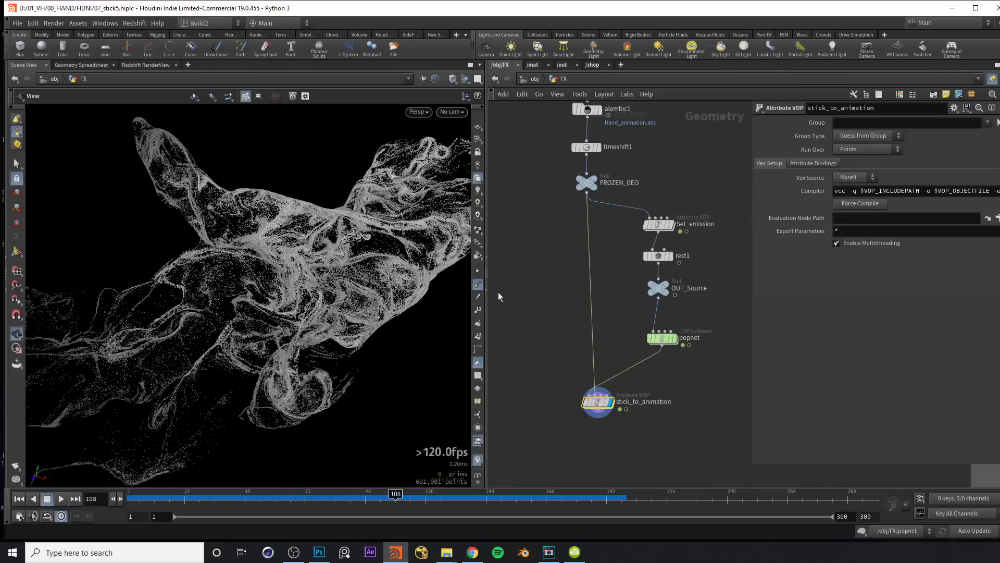
# Step: Connect the animated alembic1 output to stick_to_animation's third input
pyautogui.moveTo(597, 401); pyautogui.dragTo(596, 398)
pyautogui.moveTo(248, 250); pyautogui.dragTo(229, 261)
pyautogui.press('h')
pyautogui.moveTo(583, 150); pyautogui.dragTo(594, 388)
pyautogui.moveTo(596, 423); pyautogui.dragTo(590, 430)
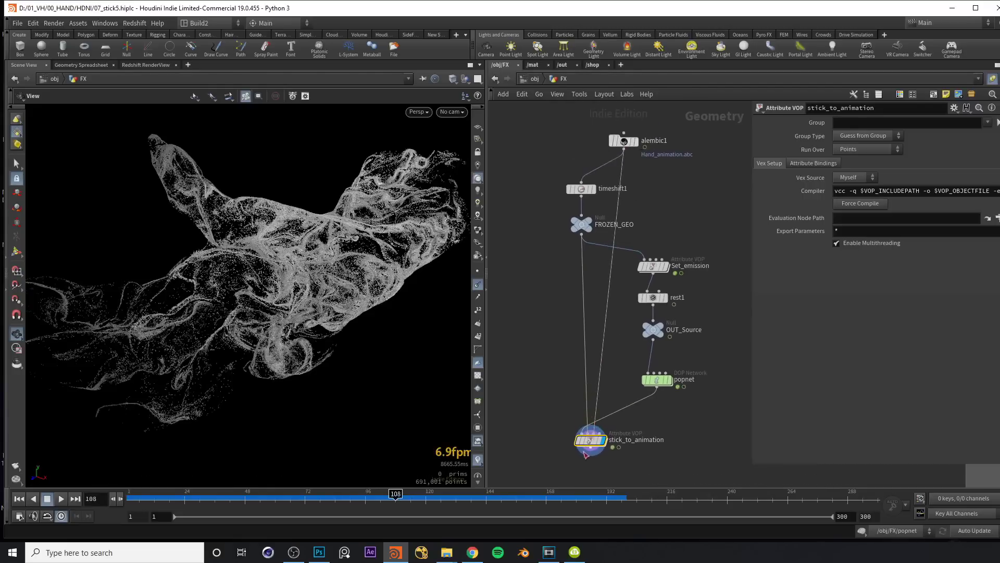
pyautogui.scroll(3, 594, 429)
pyautogui.moveTo(598, 437); pyautogui.dragTo(626, 362, button='middle')
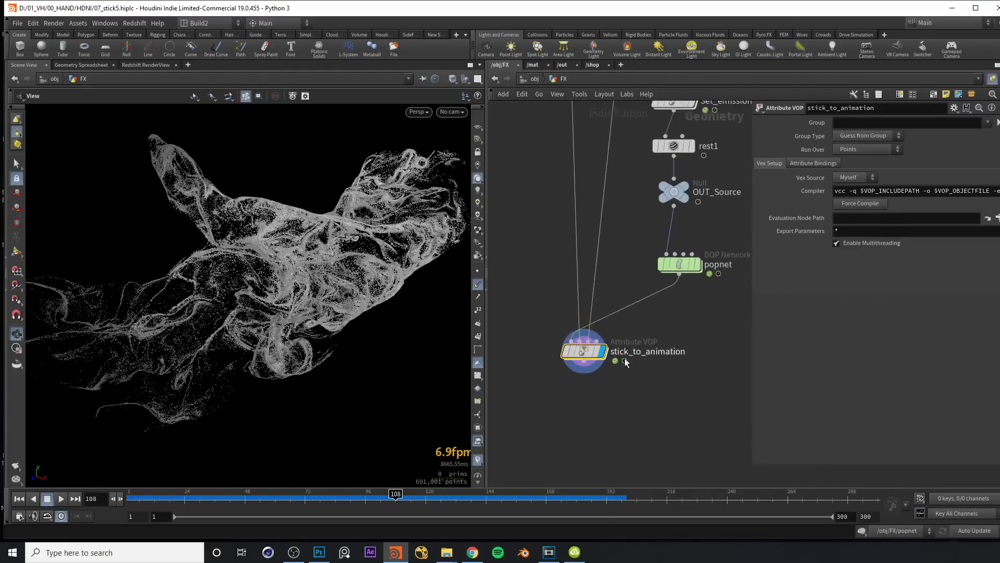
# Step: Enter stick_to_animation and rewire primuv1's file input from OpInput2 to OpInput3 of geometryvopglobal1
pyautogui.doubleClick(582, 354)
pyautogui.moveTo(596, 242); pyautogui.dragTo(623, 230, button='middle')
pyautogui.moveTo(704, 263)
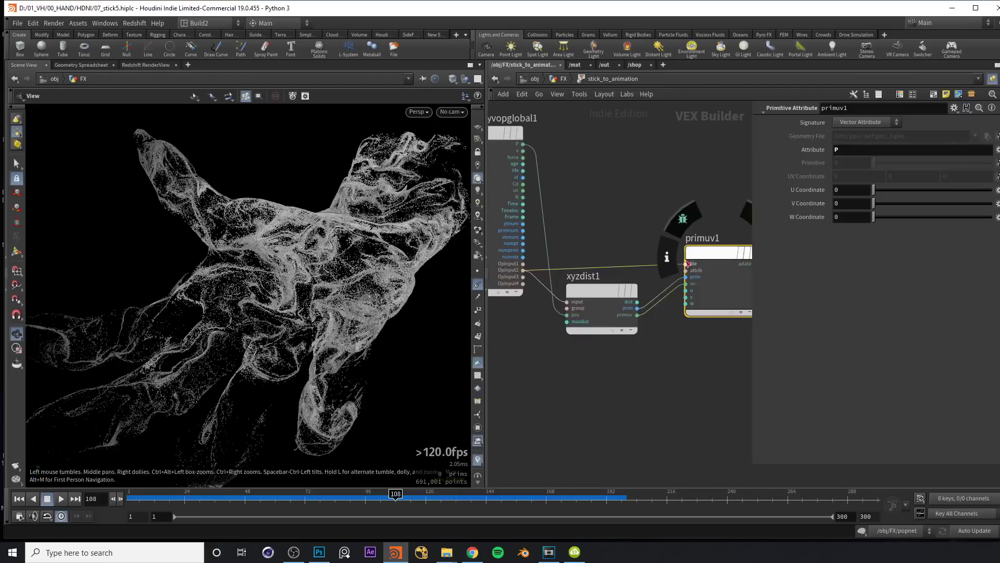
pyautogui.moveTo(610, 242); pyautogui.dragTo(619, 239, button='middle')
pyautogui.scroll(2, 631, 245)
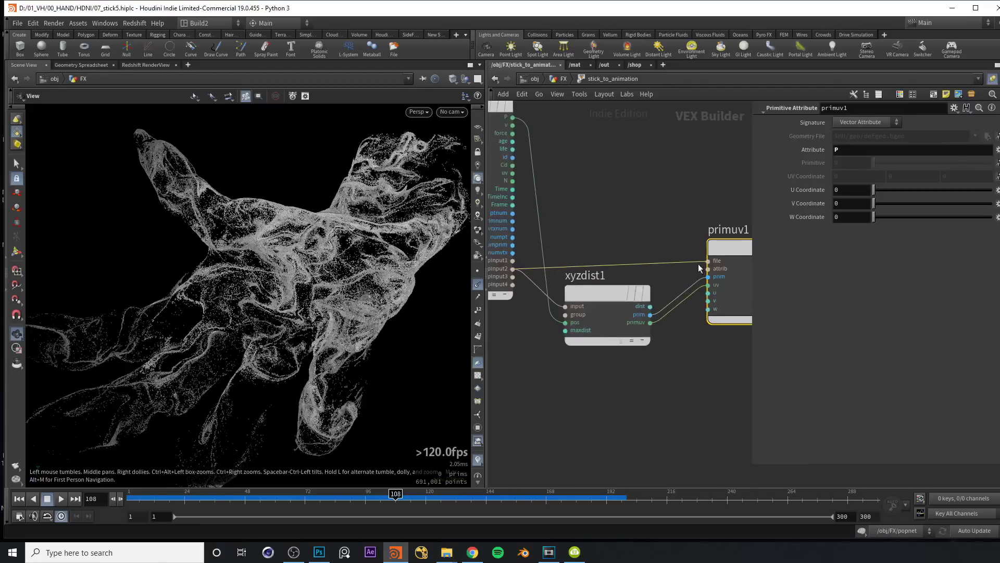
pyautogui.moveTo(682, 235); pyautogui.dragTo(665, 224, button='middle')
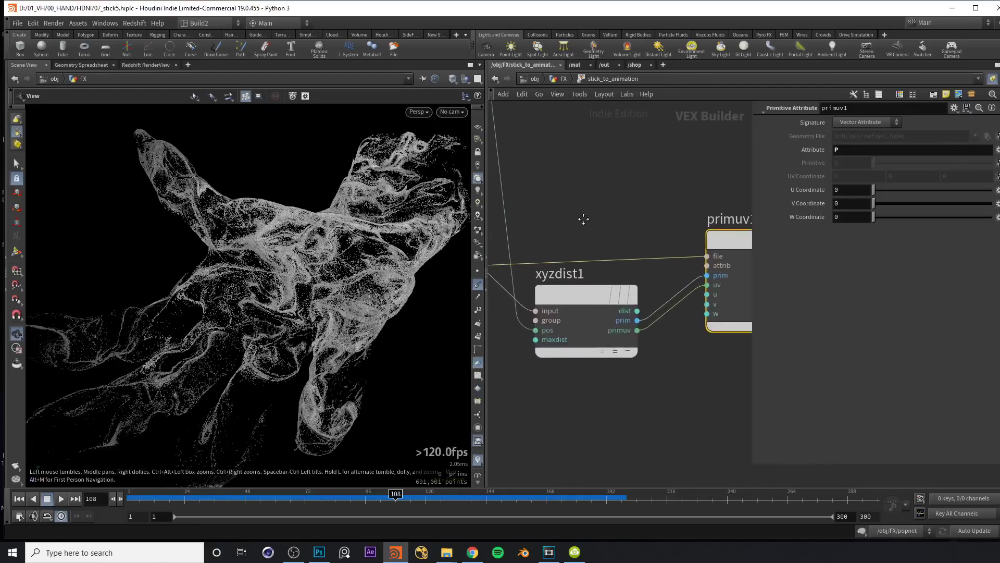
pyautogui.moveTo(699, 254); pyautogui.dragTo(551, 258)
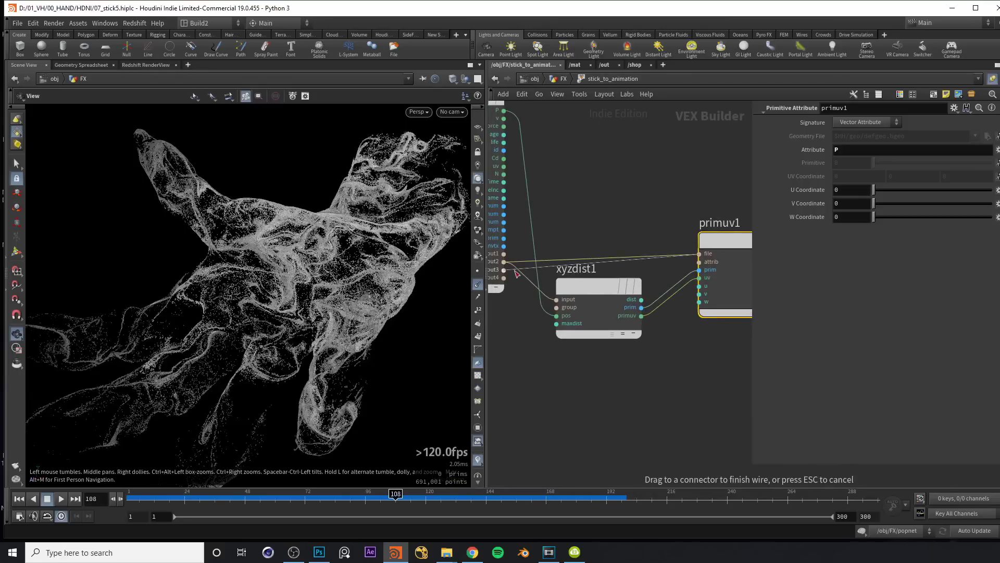
pyautogui.moveTo(516, 273); pyautogui.dragTo(504, 269)
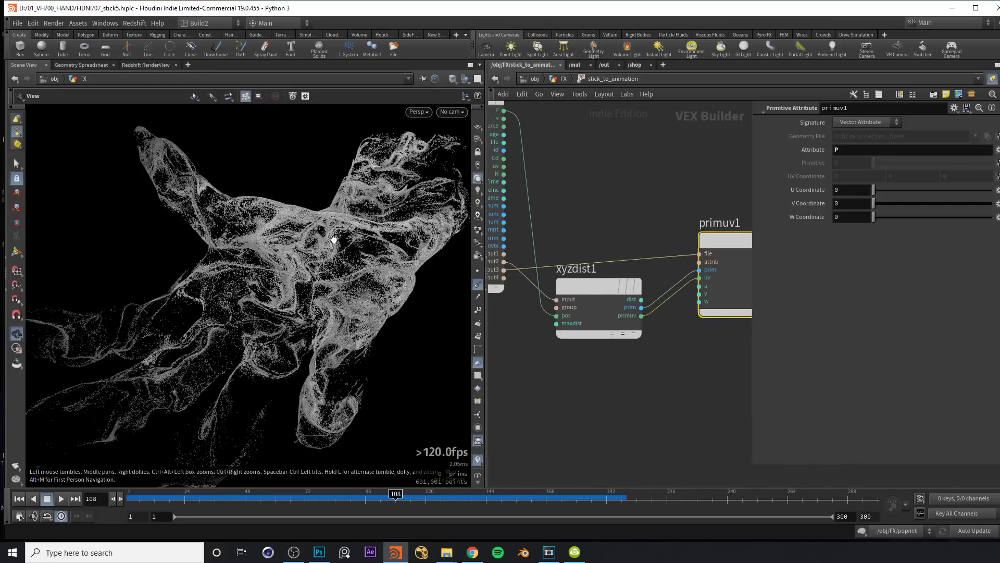
# Step: Scrub the timeline to check the particles on the moving hand, stop at frame 109, and return to the FX network
pyautogui.moveTo(382, 499); pyautogui.dragTo(441, 498)
pyautogui.moveTo(442, 498); pyautogui.dragTo(398, 498)
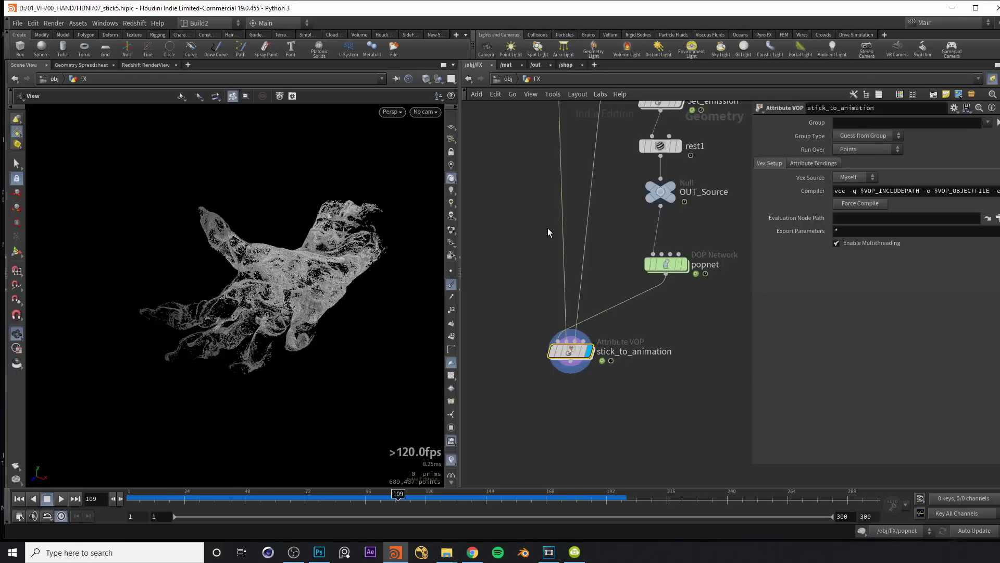
pyautogui.scroll(5, 357, 268)
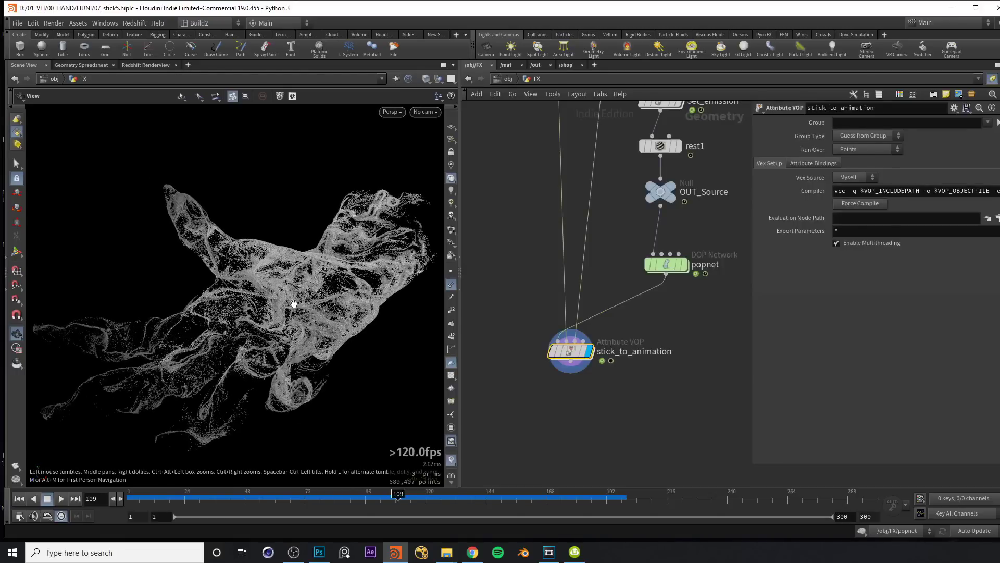
# Step: Display popnet with FROZEN_GEO as a template wireframe and examine how the particles lie on the frozen hand
pyautogui.click(667, 264)
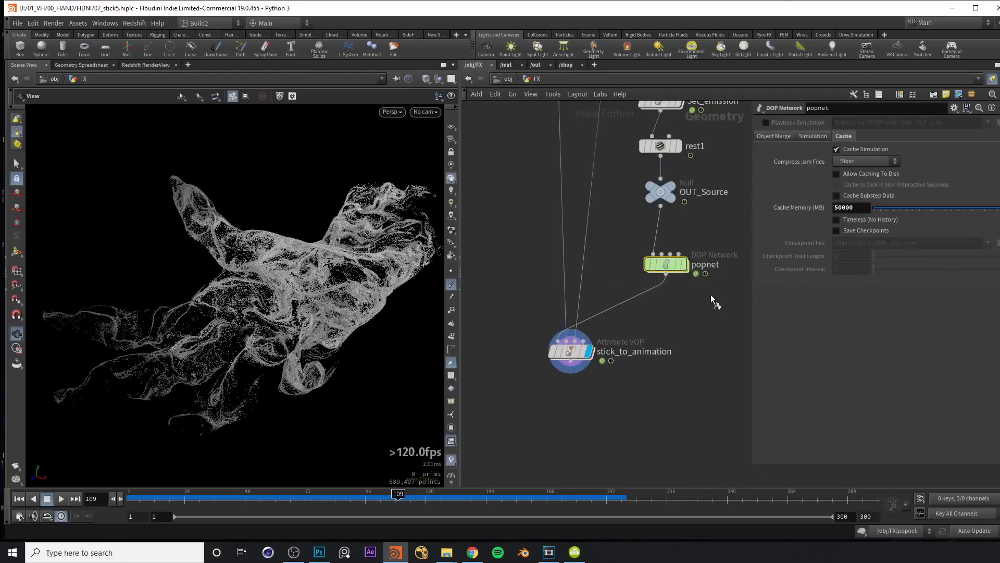
pyautogui.moveTo(534, 214); pyautogui.dragTo(552, 281, button='middle')
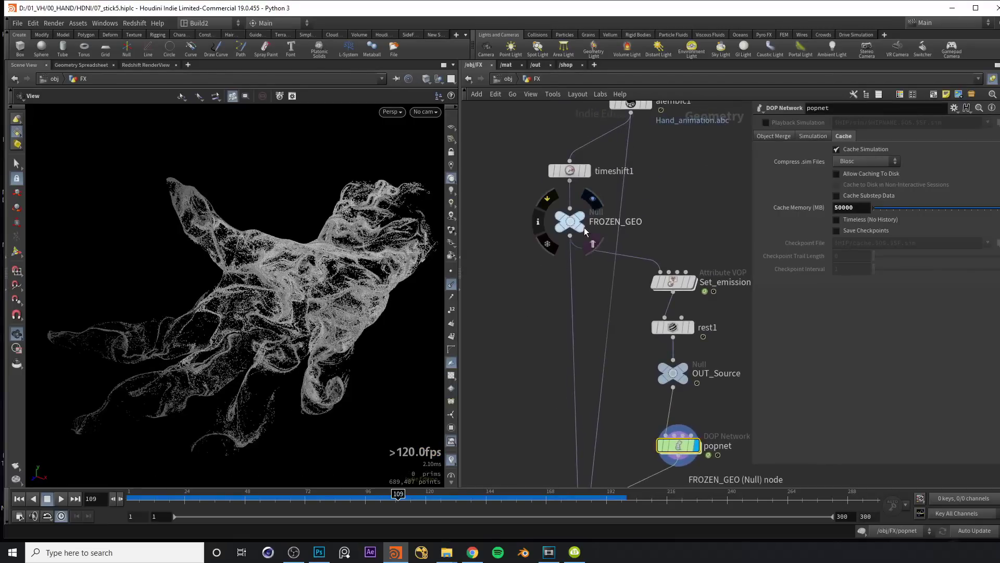
pyautogui.click(585, 230)
pyautogui.moveTo(291, 286); pyautogui.dragTo(276, 276)
pyautogui.scroll(3, 276, 276)
pyautogui.moveTo(180, 255); pyautogui.dragTo(200, 270)
pyautogui.scroll(5, 200, 270)
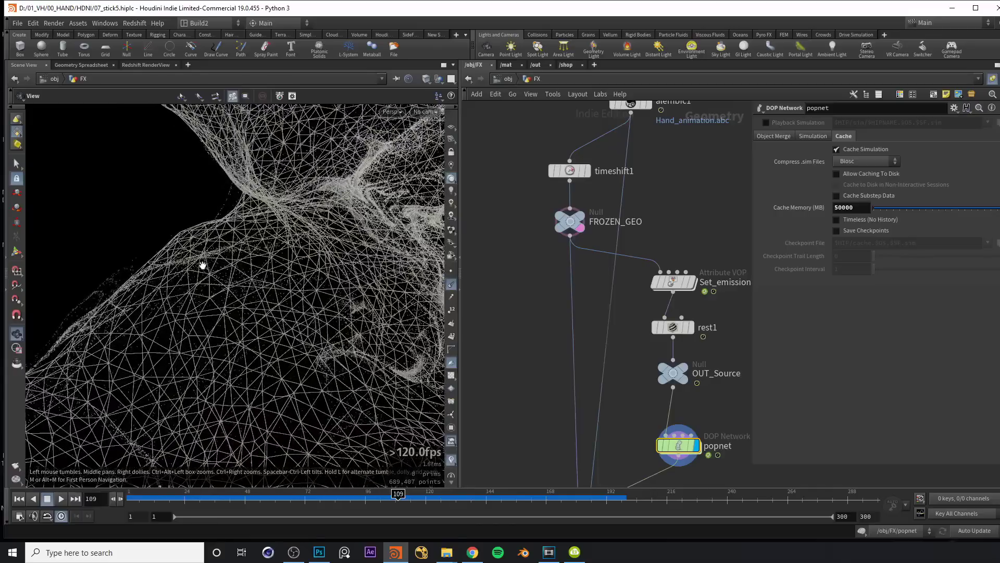
pyautogui.moveTo(206, 266); pyautogui.dragTo(215, 224)
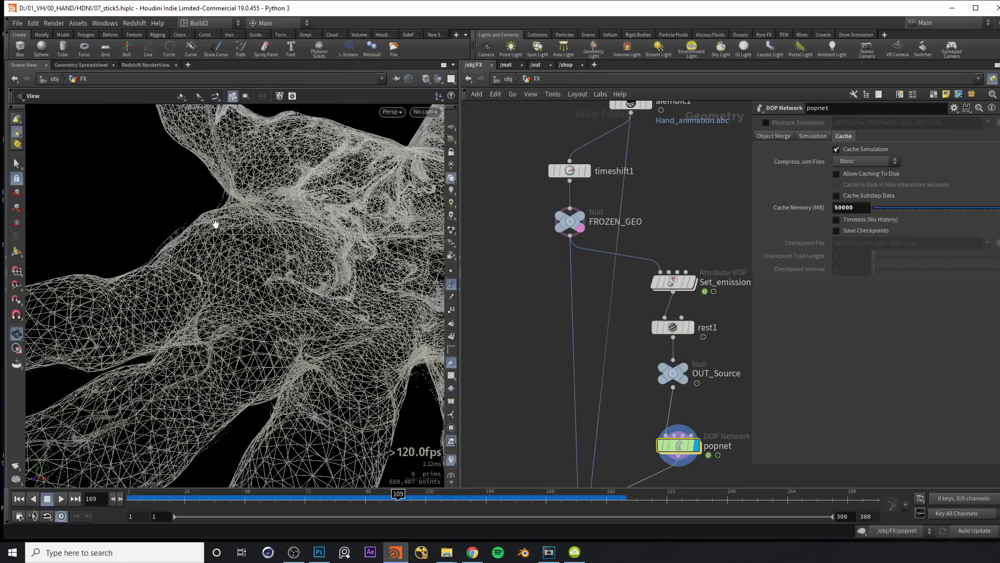
pyautogui.moveTo(219, 224); pyautogui.dragTo(248, 223)
pyautogui.moveTo(312, 228); pyautogui.dragTo(334, 219)
# Step: Template alembic1 as well and scrub to frame 21 to compare the animated hand with the frozen one
pyautogui.moveTo(686, 189); pyautogui.dragTo(668, 285, button='middle')
pyautogui.scroll(1, 667, 286)
pyautogui.click(635, 204)
pyautogui.click(287, 496)
pyautogui.moveTo(287, 496); pyautogui.dragTo(176, 496)
pyautogui.moveTo(281, 243); pyautogui.dragTo(328, 204)
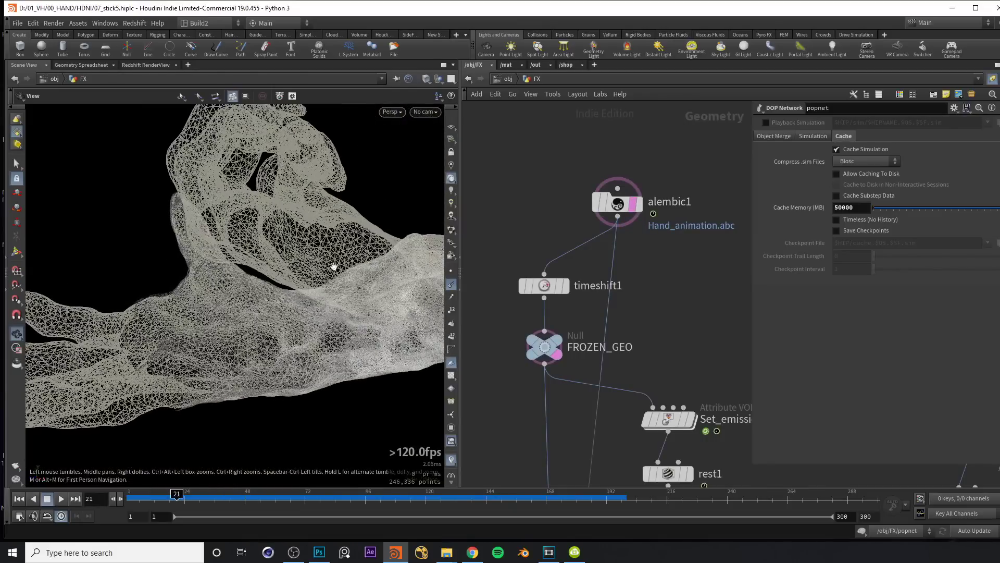
pyautogui.moveTo(342, 209); pyautogui.dragTo(396, 245)
# Step: Display FROZEN_GEO alone as a shaded mesh with wireframe and turn on primitive numbers in the viewport
pyautogui.moveTo(499, 326); pyautogui.dragTo(575, 388)
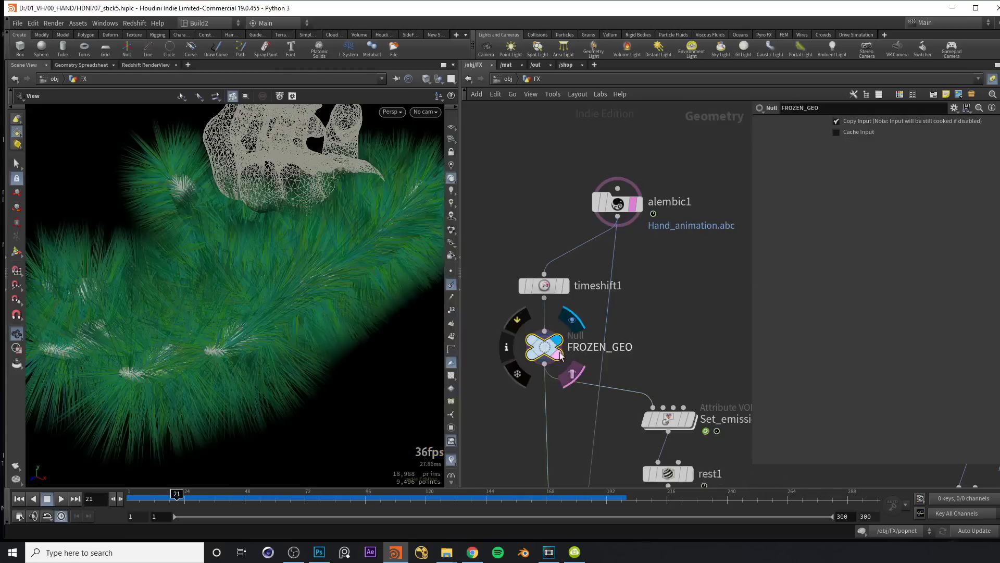
pyautogui.click(556, 342)
pyautogui.moveTo(357, 283)
pyautogui.mouseDown()
pyautogui.moveTo(302, 271)
pyautogui.moveTo(261, 276)
pyautogui.mouseUp()
pyautogui.scroll(4, 320, 248)
pyautogui.hotkey('shift', 'w')
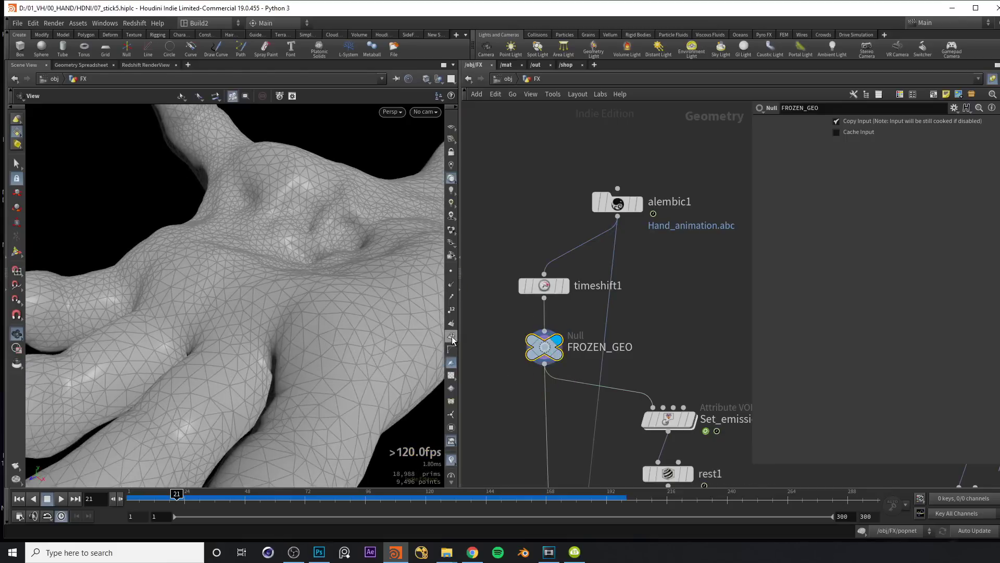
pyautogui.click(452, 336)
pyautogui.scroll(6, 306, 301)
pyautogui.moveTo(306, 301); pyautogui.dragTo(327, 317)
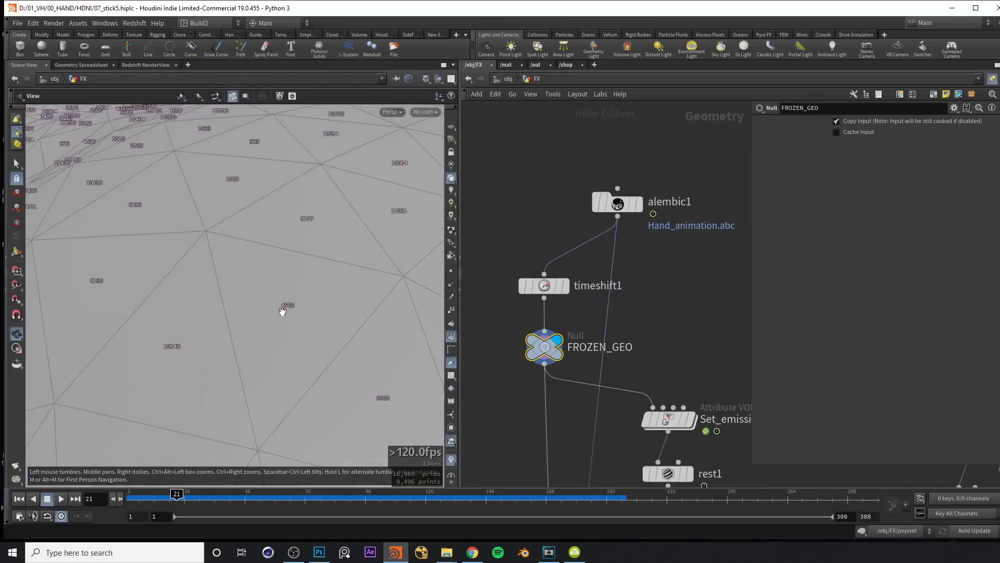
pyautogui.moveTo(303, 305); pyautogui.dragTo(274, 279, button='right')
pyautogui.scroll(-3, 649, 351)
# Step: Template popnet over the displayed FROZEN_GEO mesh and scrub the timeline to frame 73
pyautogui.moveTo(650, 350); pyautogui.dragTo(660, 304, button='middle')
pyautogui.scroll(2, 651, 301)
pyautogui.moveTo(624, 282)
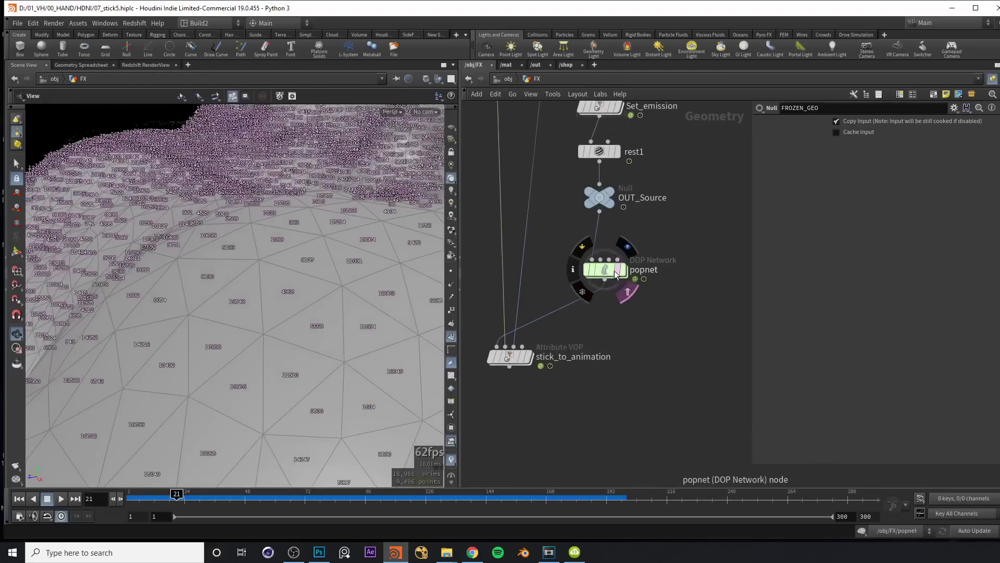
pyautogui.moveTo(292, 245)
pyautogui.mouseDown(button='right')
pyautogui.moveTo(306, 252)
pyautogui.moveTo(299, 261)
pyautogui.mouseUp(button='right')
pyautogui.click(199, 495)
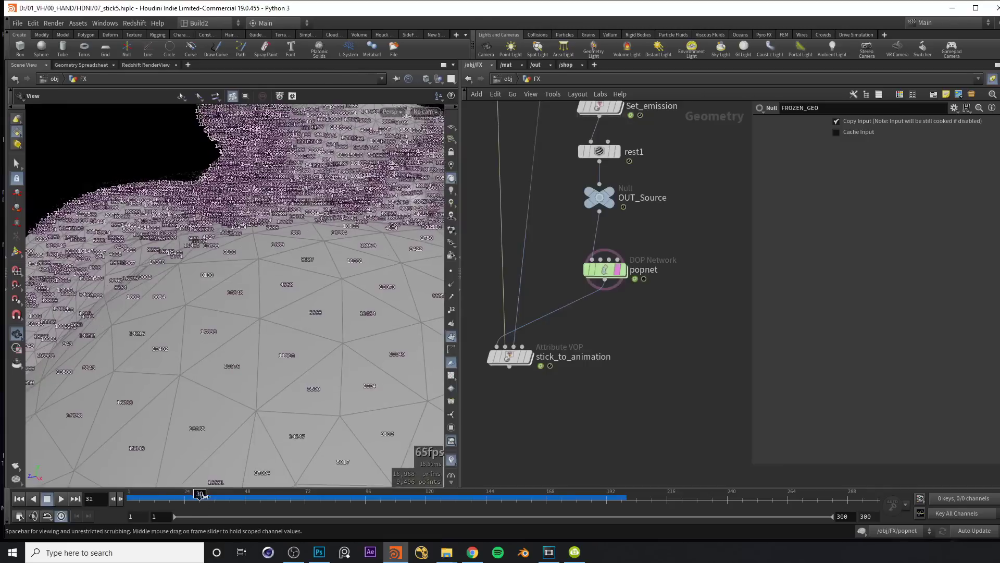
pyautogui.moveTo(336, 504); pyautogui.dragTo(306, 503)
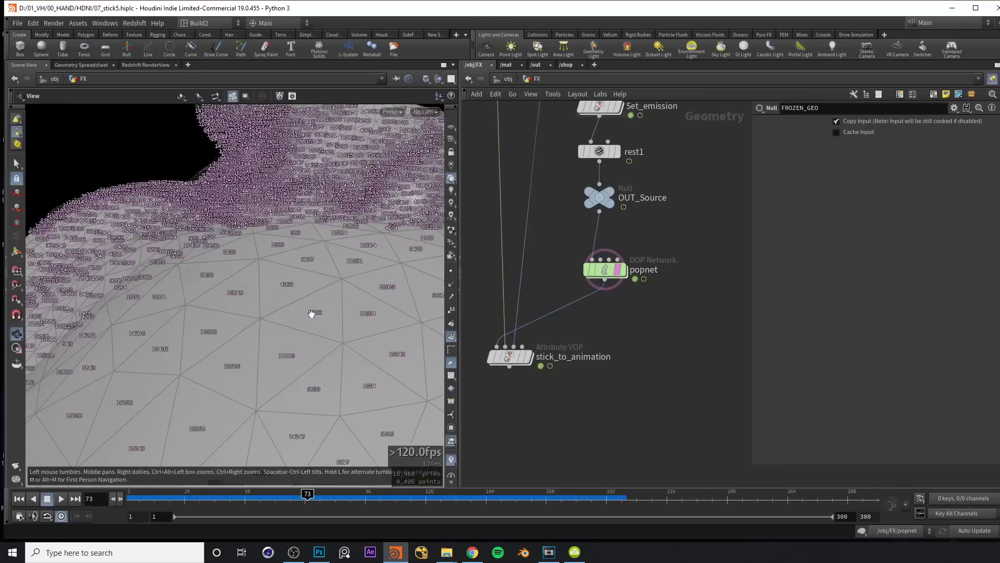
# Step: Switch the viewport's particle display to larger round dots and examine the particles over the numbered primitives
pyautogui.click(451, 229)
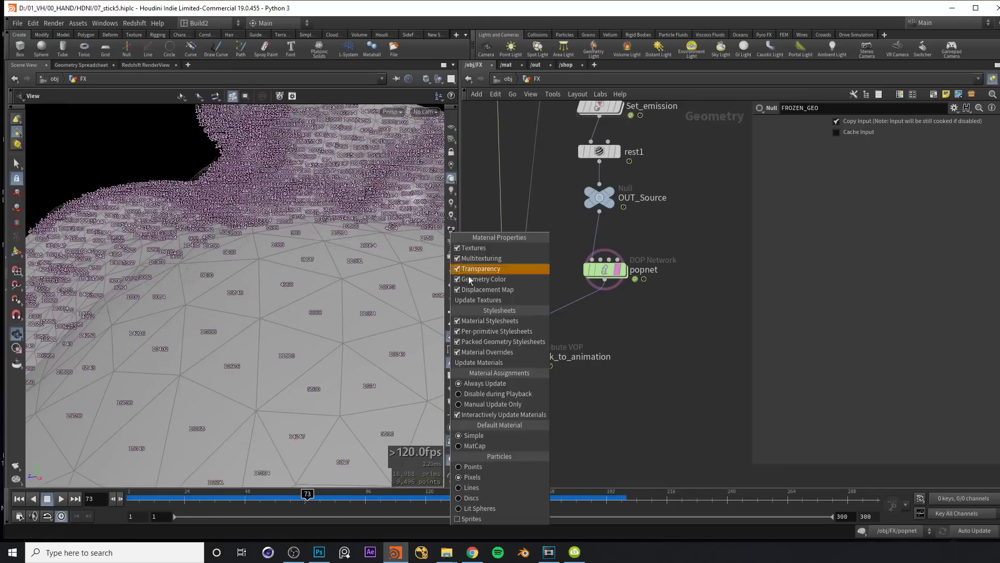
pyautogui.click(501, 485)
pyautogui.moveTo(341, 237); pyautogui.dragTo(315, 255)
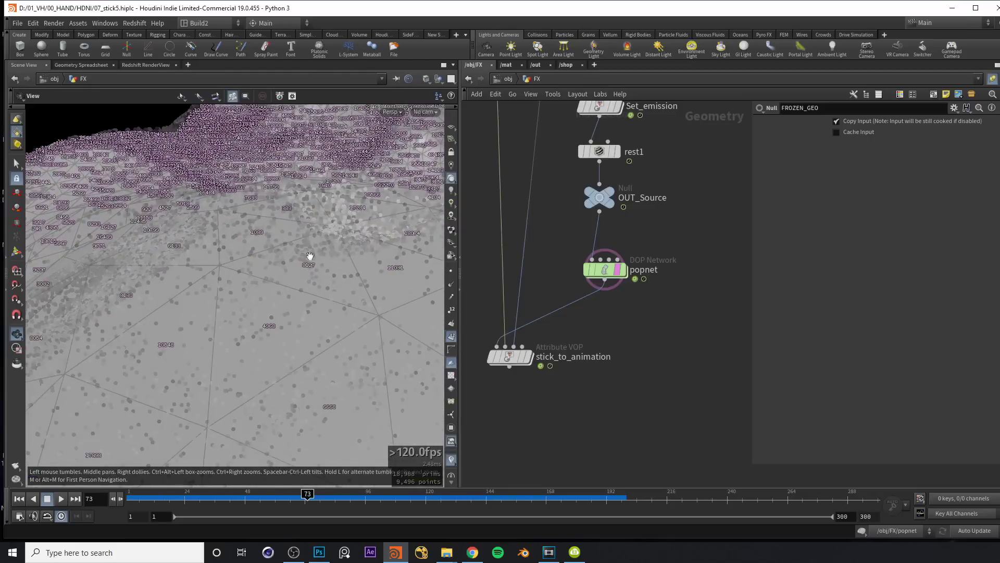
pyautogui.moveTo(325, 241); pyautogui.dragTo(295, 278)
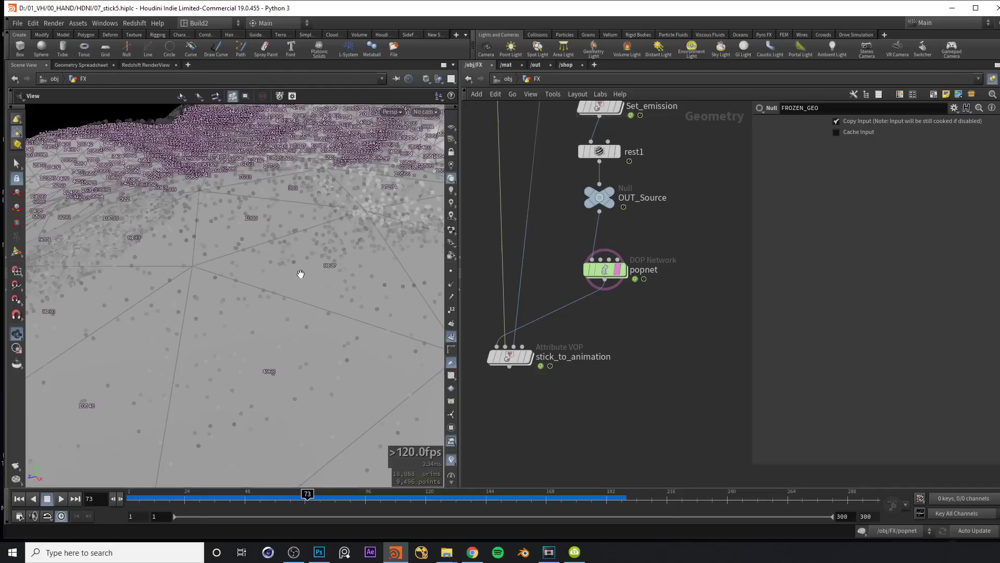
pyautogui.moveTo(312, 280); pyautogui.dragTo(278, 297)
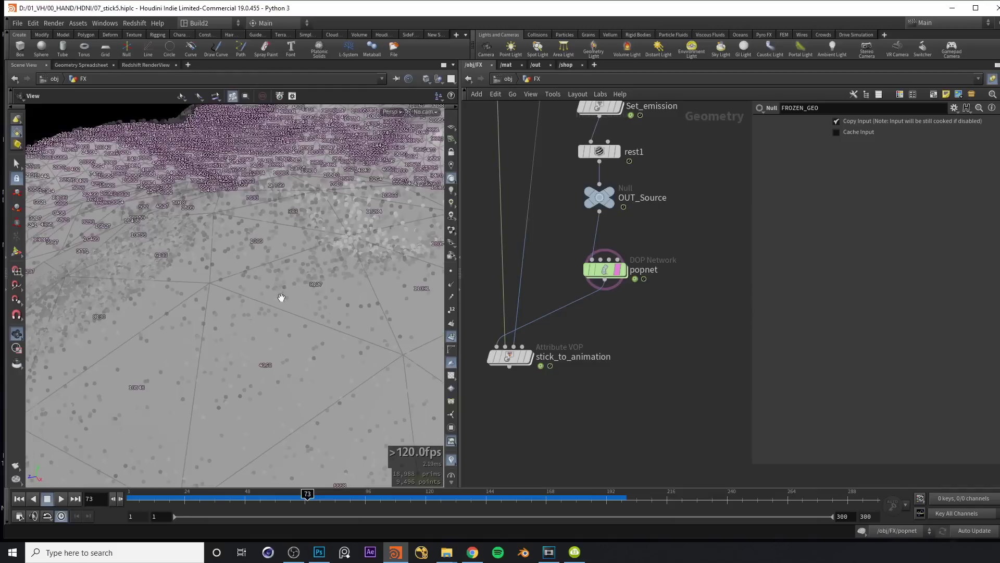
# Step: Inside stick_to_animation, trace how the third input and xyzdist1's prim and primuv outputs feed primuv1
pyautogui.doubleClick(520, 359)
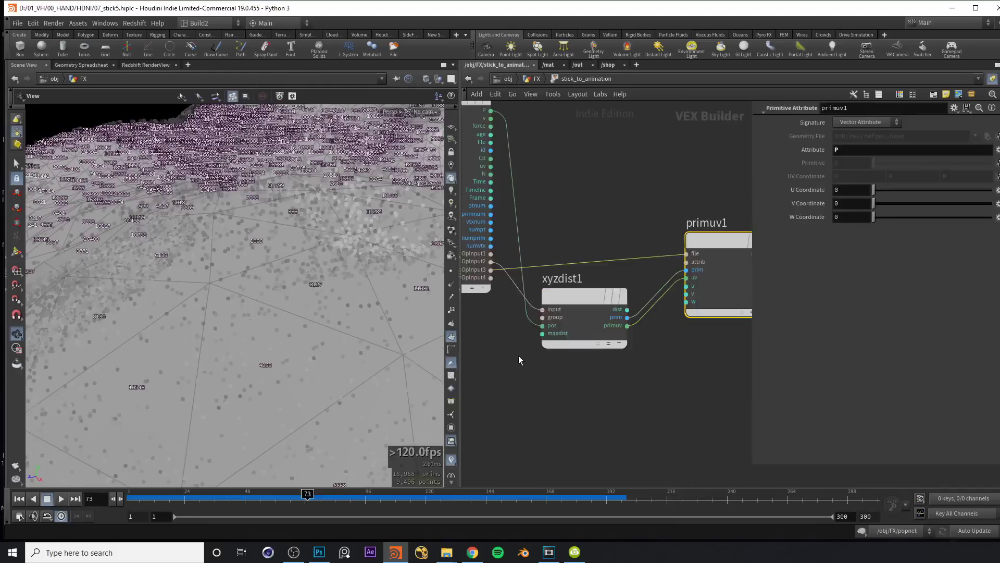
pyautogui.scroll(2, 580, 313)
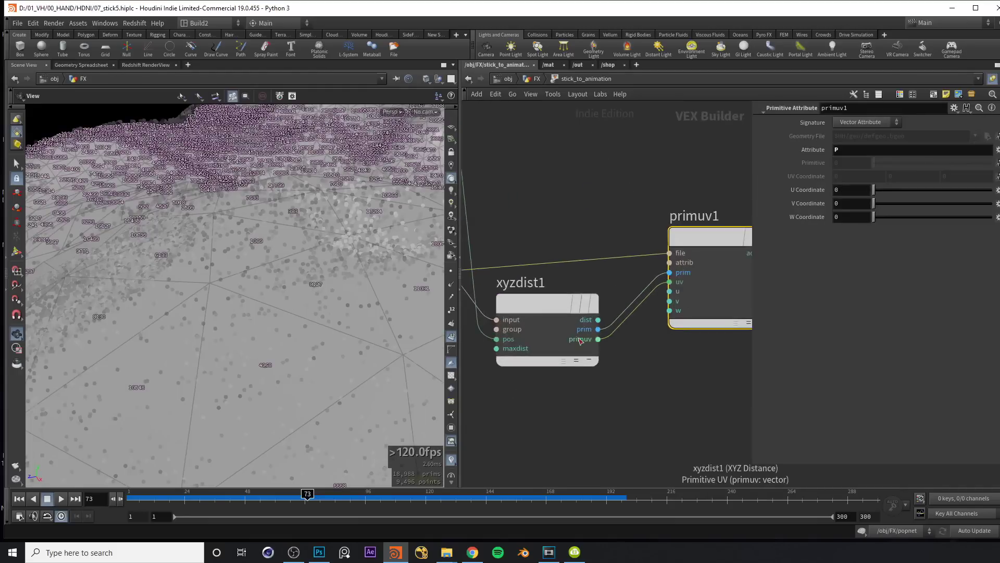
pyautogui.moveTo(294, 272); pyautogui.dragTo(299, 299)
pyautogui.moveTo(469, 228); pyautogui.dragTo(550, 232, button='middle')
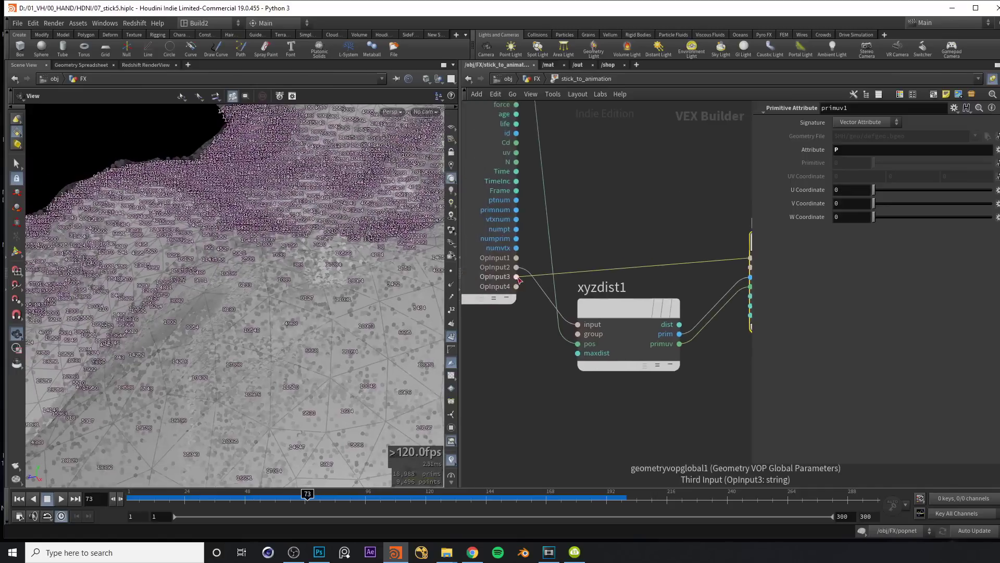
pyautogui.moveTo(716, 194); pyautogui.dragTo(580, 217, button='middle')
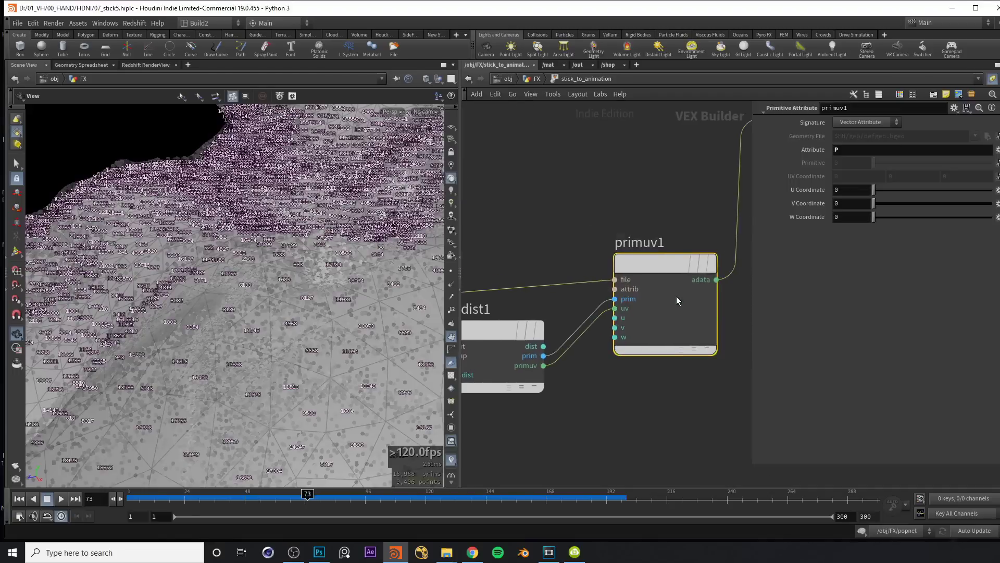
pyautogui.moveTo(567, 212); pyautogui.dragTo(661, 308)
pyautogui.scroll(-2, 583, 223)
pyautogui.scroll(-3, 280, 252)
# Step: Turn off the viewport's primitive numbers, return to the FX network and remove the template display from popnet
pyautogui.moveTo(254, 277); pyautogui.dragTo(332, 267, button='right')
pyautogui.click(452, 340)
pyautogui.press('u')
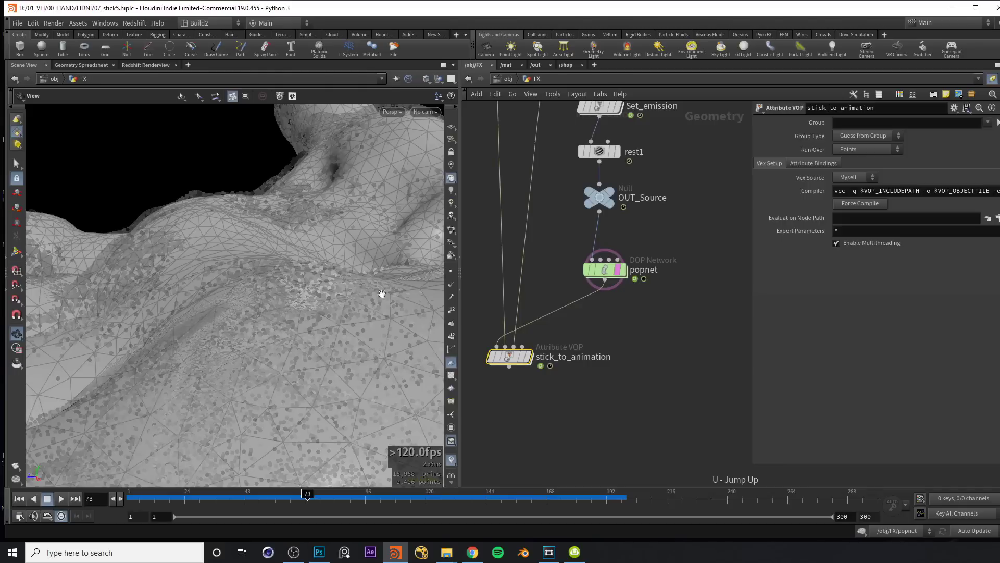
pyautogui.click(618, 270)
pyautogui.moveTo(303, 306); pyautogui.dragTo(274, 320)
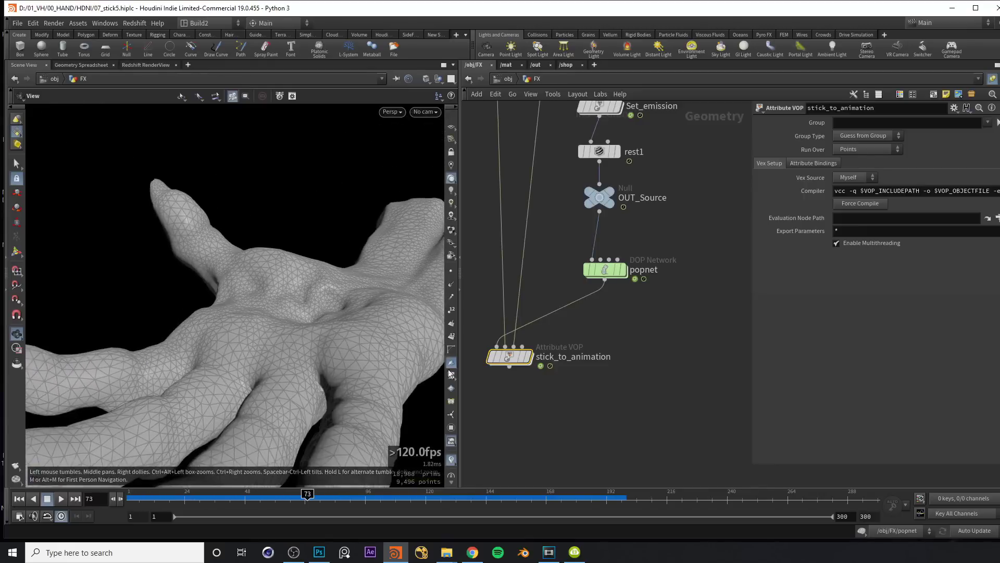
# Step: Display stick_to_animation in the viewport and draw its particles as Pixels
pyautogui.click(528, 356)
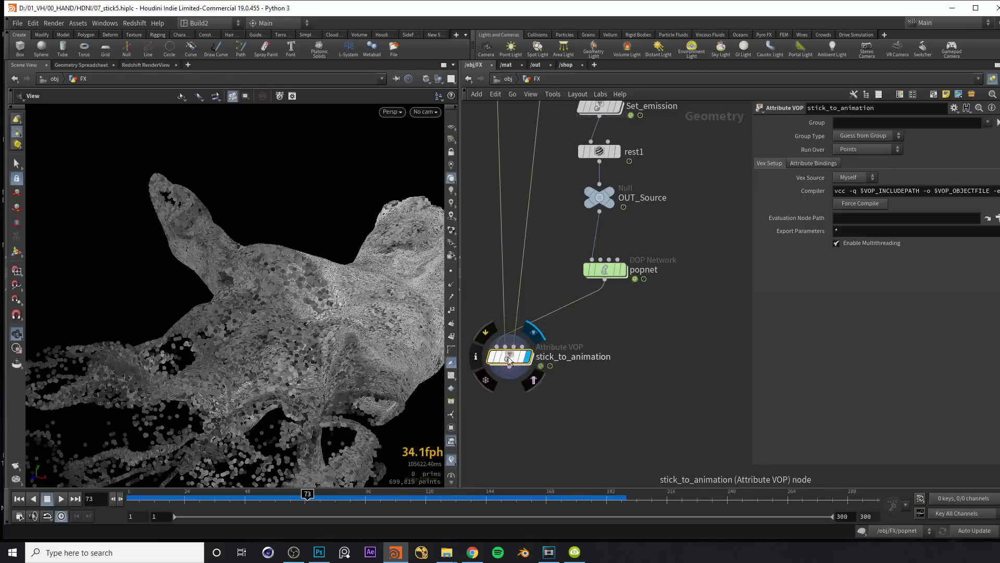
pyautogui.click(451, 230)
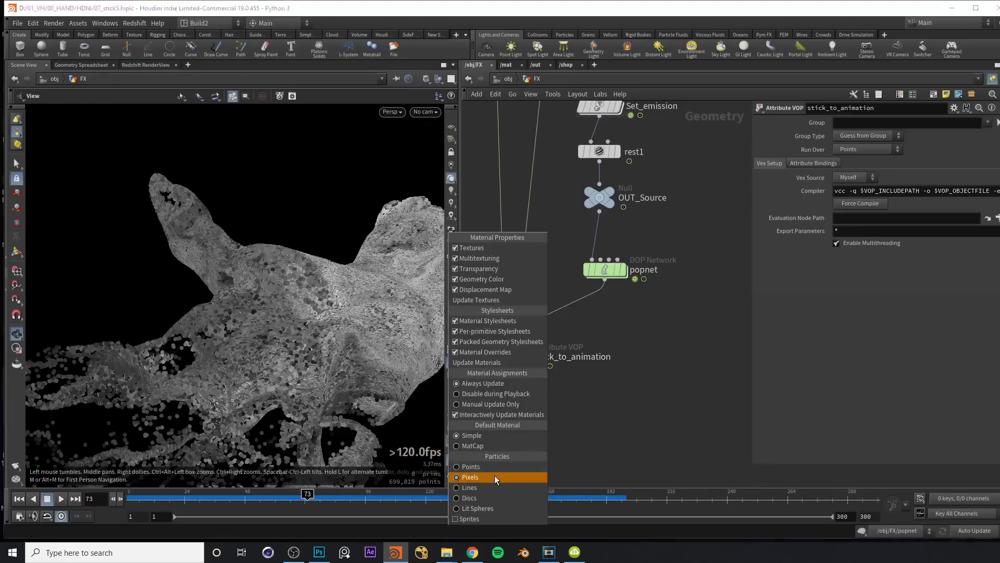
pyautogui.click(495, 476)
# Step: Review the stick_to_animation VOP chain from the global inputs through xyzdist1 and primuv1 to the output's P
pyautogui.doubleClick(513, 358)
pyautogui.press('l')
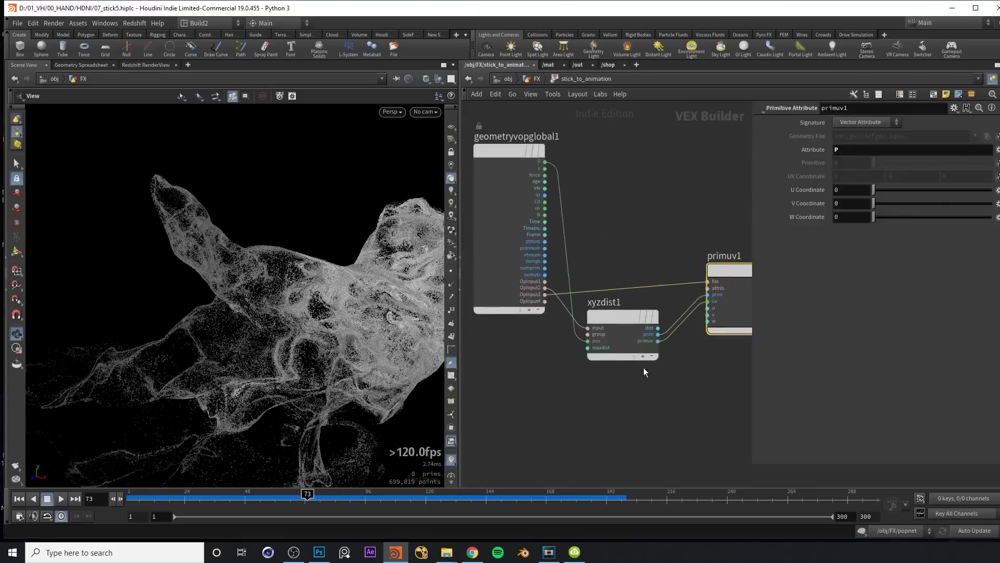
pyautogui.moveTo(618, 315)
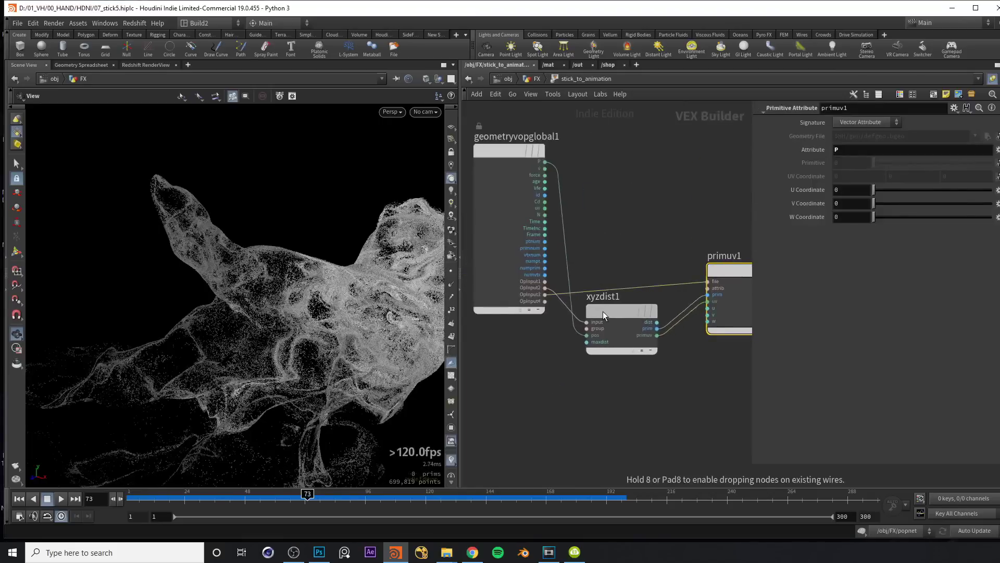
pyautogui.scroll(2, 672, 348)
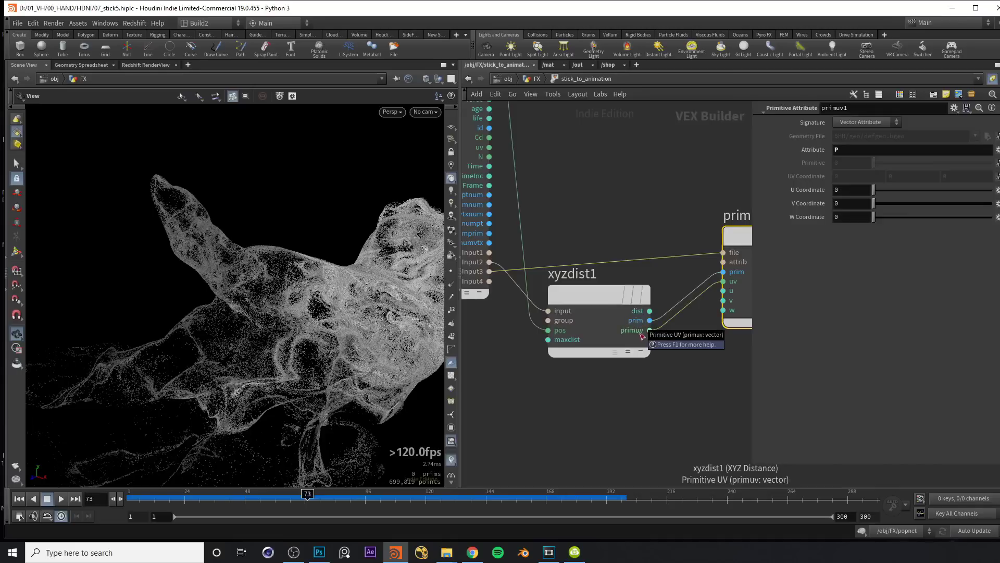
pyautogui.moveTo(570, 367); pyautogui.dragTo(595, 382, button='middle')
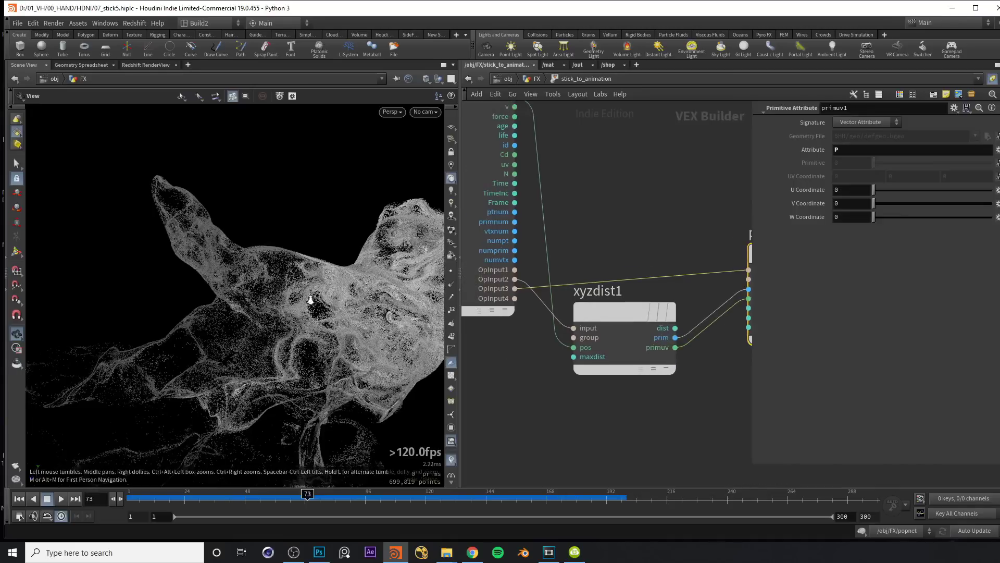
pyautogui.moveTo(313, 300); pyautogui.dragTo(336, 311, button='middle')
pyautogui.moveTo(390, 326); pyautogui.dragTo(339, 324)
pyautogui.moveTo(623, 230); pyautogui.dragTo(570, 227, button='middle')
pyautogui.scroll(-1, 592, 230)
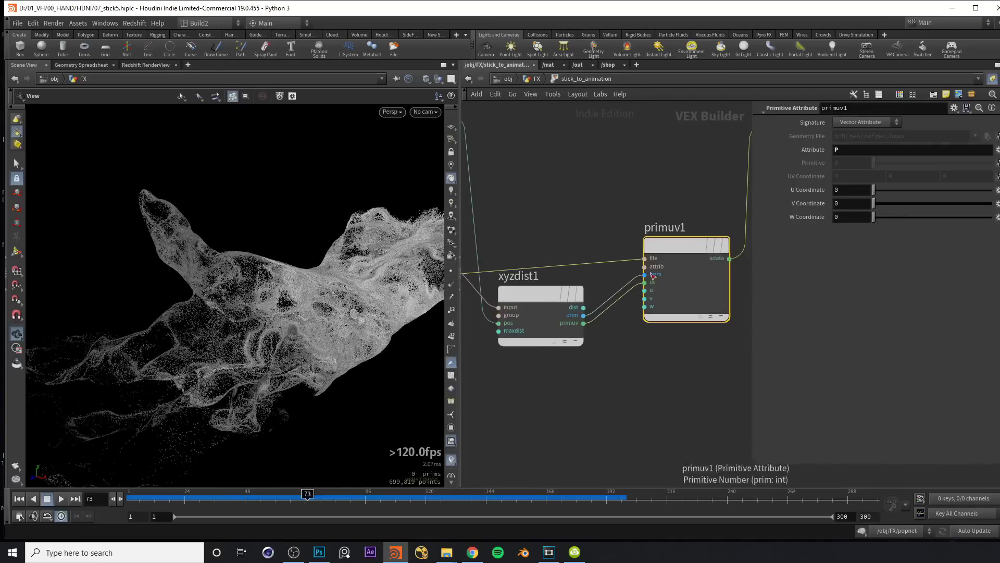
pyautogui.moveTo(255, 223)
pyautogui.mouseDown()
pyautogui.moveTo(291, 218)
pyautogui.moveTo(270, 233)
pyautogui.mouseUp()
pyautogui.moveTo(528, 245); pyautogui.dragTo(567, 263, button='middle')
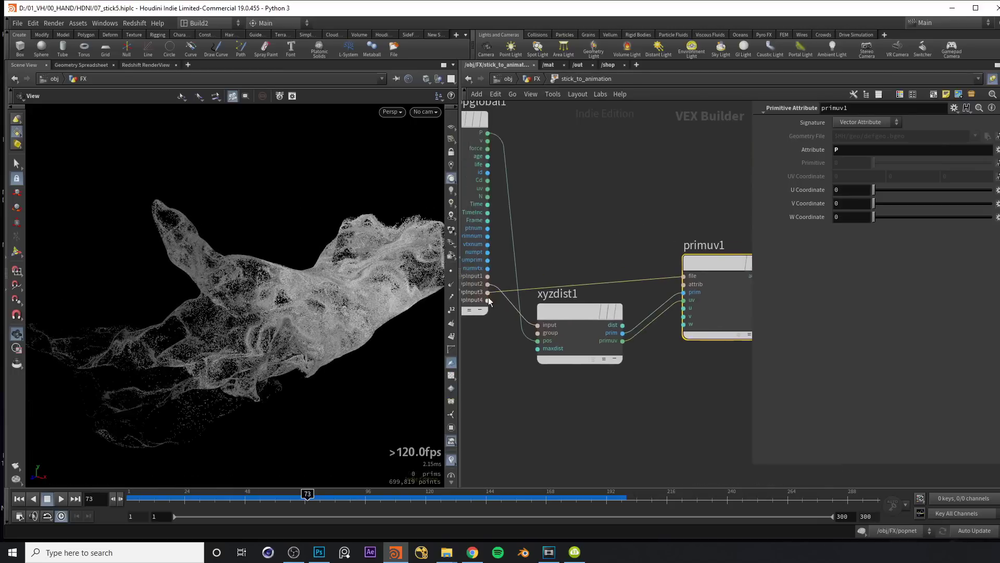
pyautogui.moveTo(478, 293); pyautogui.dragTo(574, 231, button='middle')
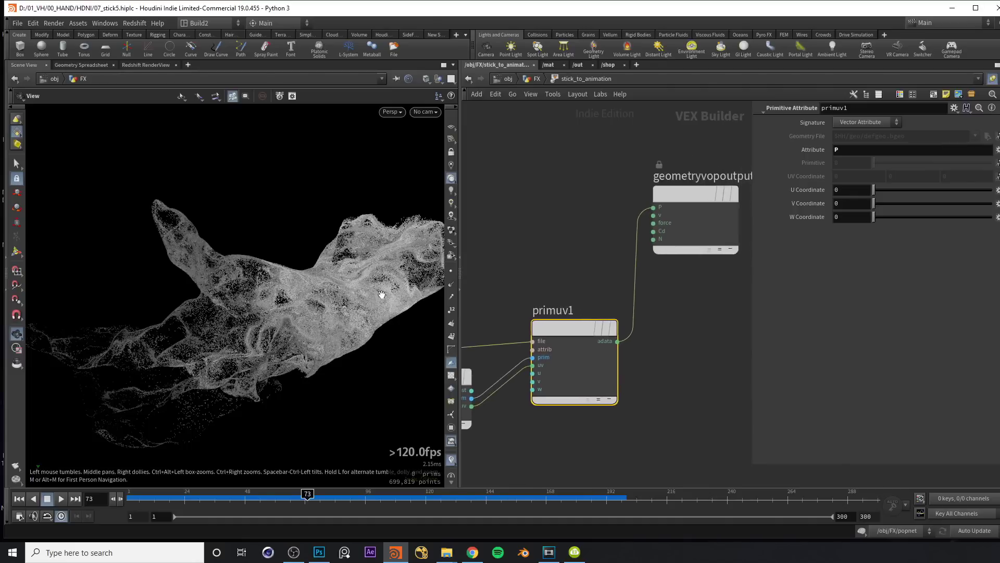
pyautogui.moveTo(571, 334); pyautogui.dragTo(575, 335)
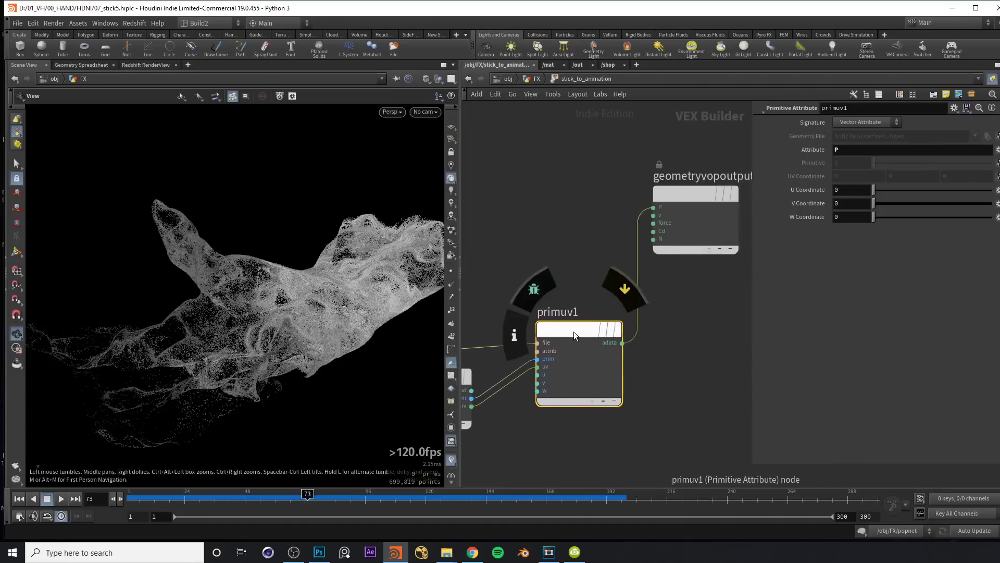
# Step: Return to the FX network and scrub to frame 134, examining the particles attached to the animated hand
pyautogui.press('u')
pyautogui.moveTo(219, 497)
pyautogui.mouseDown()
pyautogui.moveTo(156, 497)
pyautogui.moveTo(371, 498)
pyautogui.moveTo(139, 498)
pyautogui.moveTo(219, 497)
pyautogui.mouseUp()
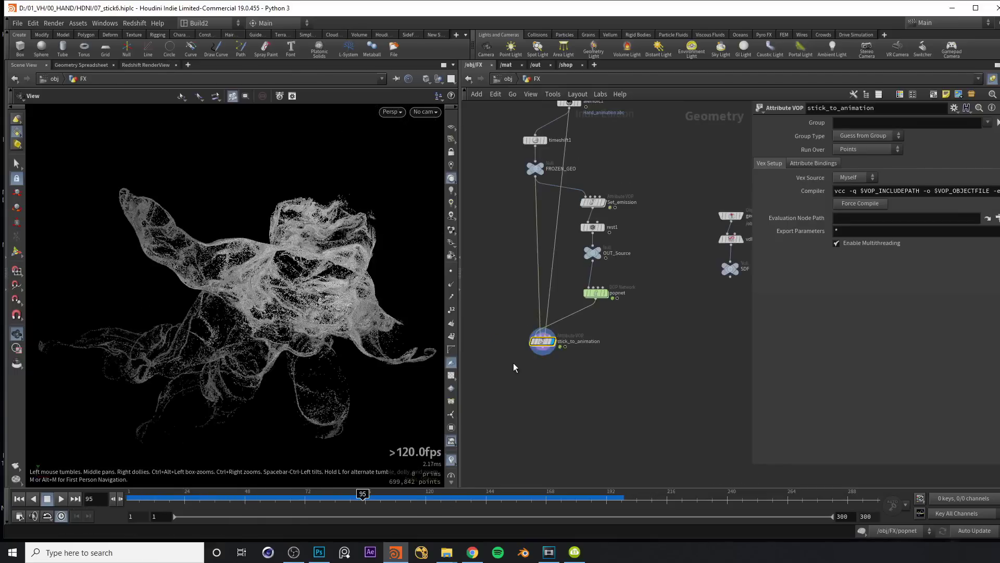
pyautogui.moveTo(296, 293); pyautogui.dragTo(351, 372)
pyautogui.scroll(3, 538, 368)
pyautogui.moveTo(363, 505); pyautogui.dragTo(462, 511)
pyautogui.moveTo(211, 293); pyautogui.dragTo(259, 276)
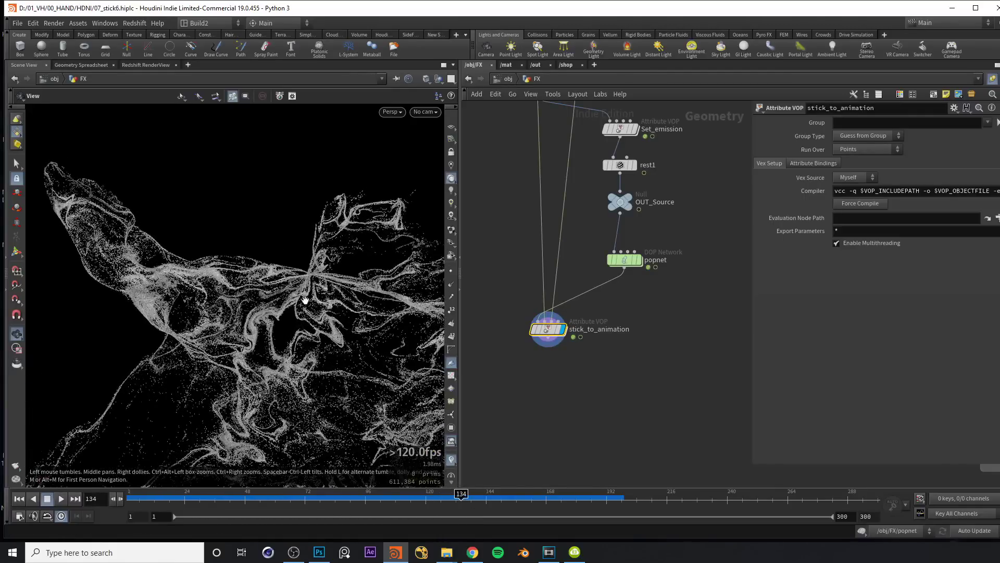
# Step: Inspect the Bias of mix1 inside popnet's stick_to_surf POP VOP, and return to the FX network
pyautogui.doubleClick(625, 260)
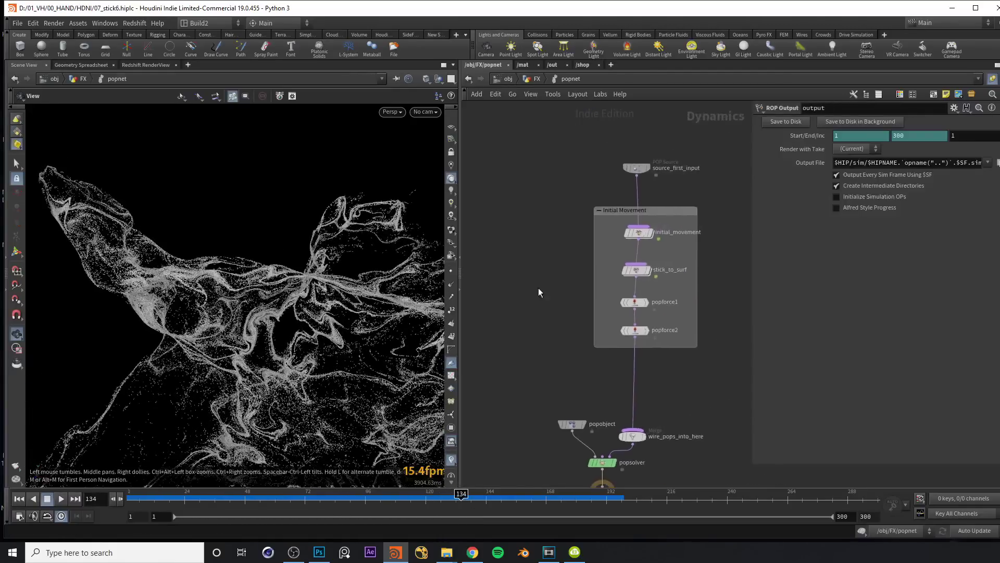
pyautogui.moveTo(620, 280)
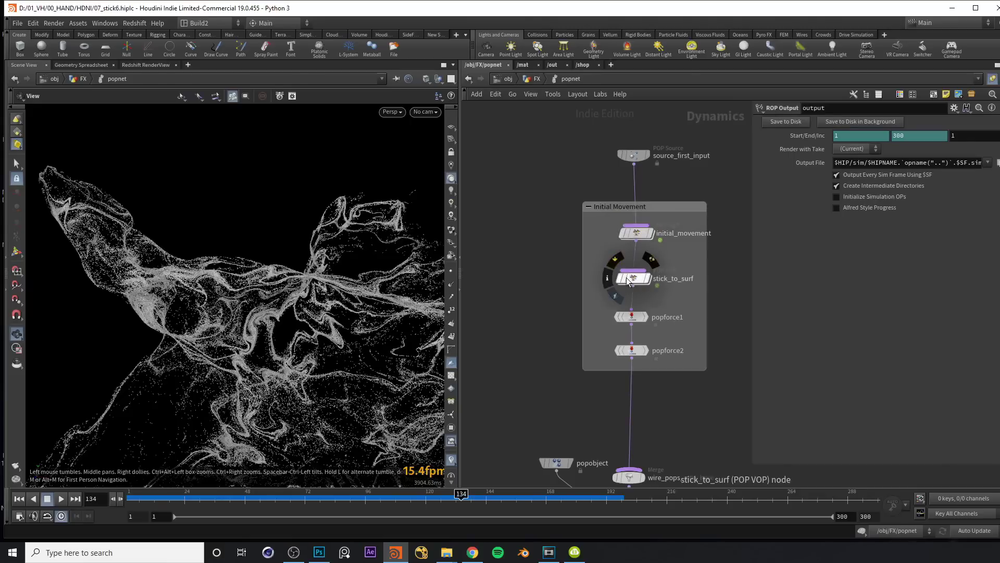
pyautogui.doubleClick(633, 280)
pyautogui.moveTo(633, 279); pyautogui.dragTo(564, 243, button='middle')
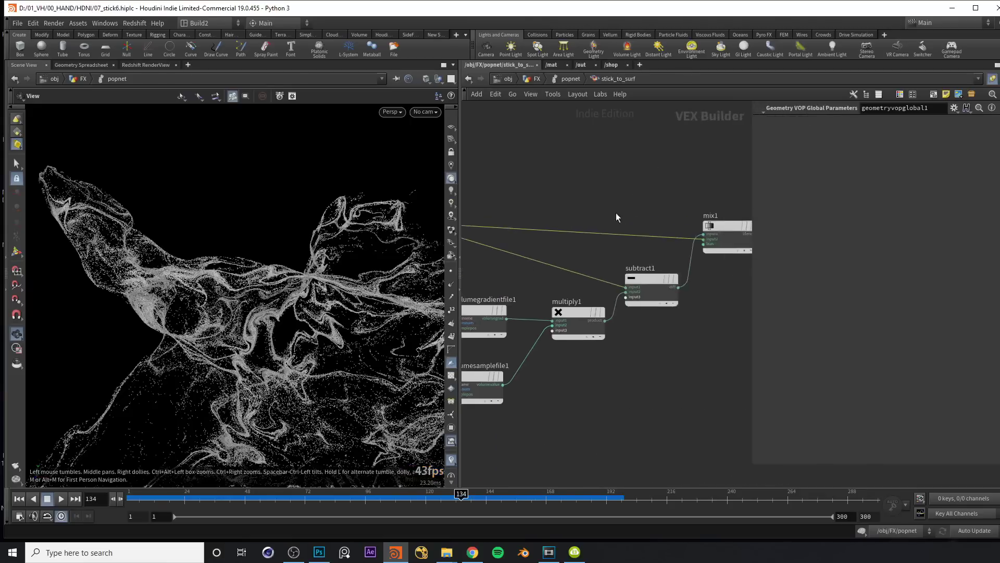
pyautogui.moveTo(605, 197); pyautogui.dragTo(654, 304)
pyautogui.moveTo(290, 281); pyautogui.dragTo(283, 273)
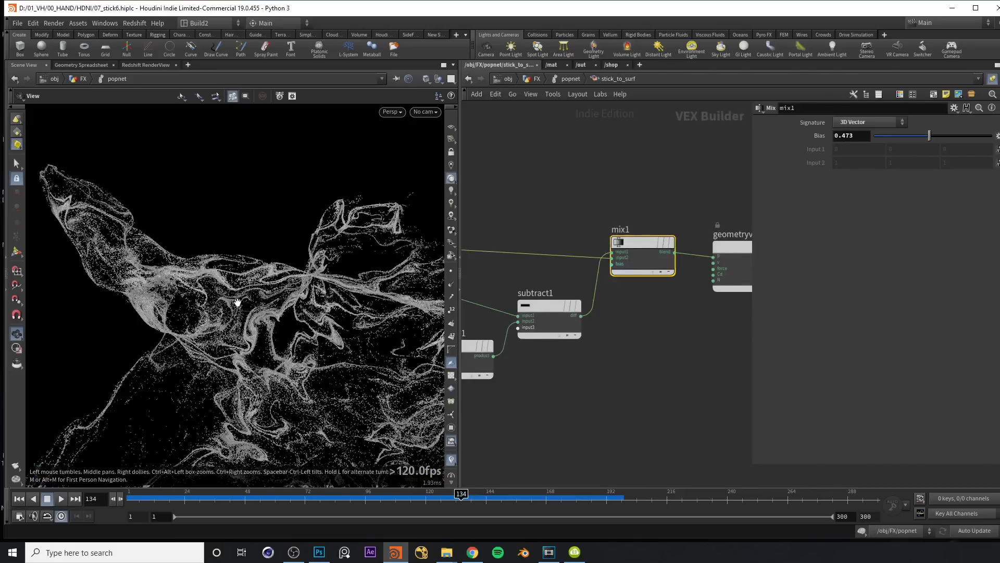
pyautogui.press('u')
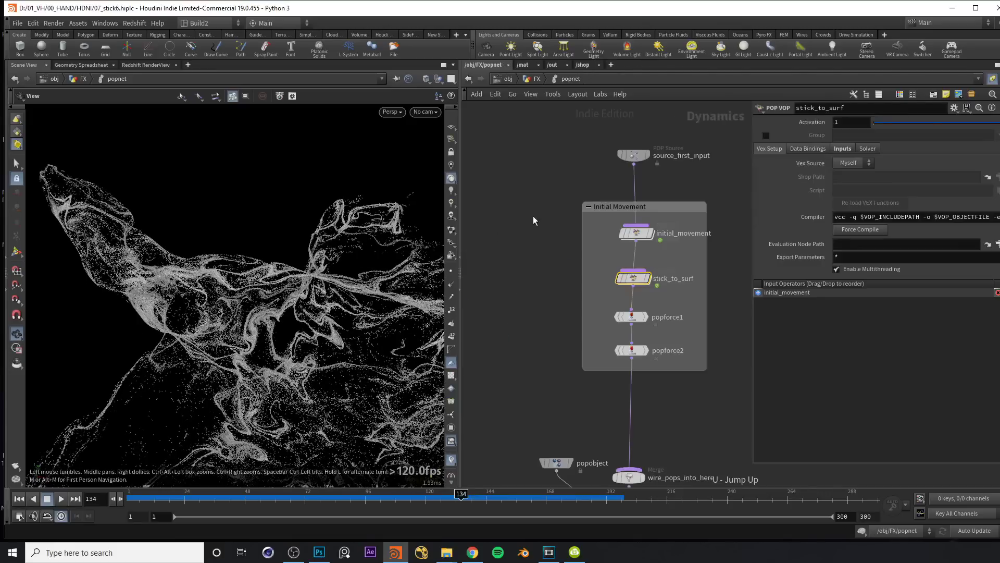
pyautogui.press('u')
# Step: Scrub the timeline back to frame 90 to examine the particle result on the hand
pyautogui.moveTo(290, 324); pyautogui.dragTo(279, 289)
pyautogui.click(415, 495)
pyautogui.moveTo(415, 495); pyautogui.dragTo(349, 505)
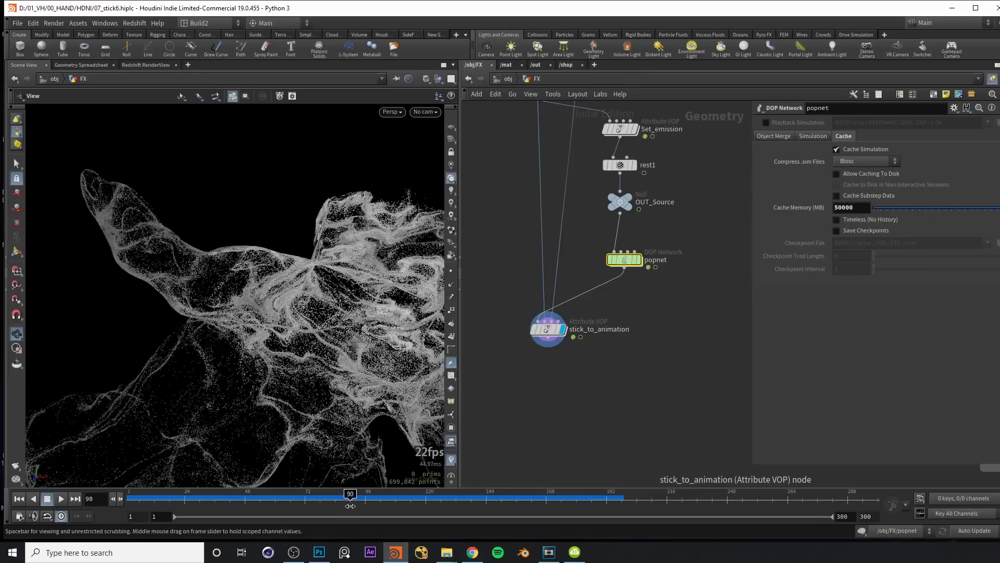
# Step: Bypass stick_to_animation and play the timeline to frame 160 to review the particles without the attachment
pyautogui.click(551, 334)
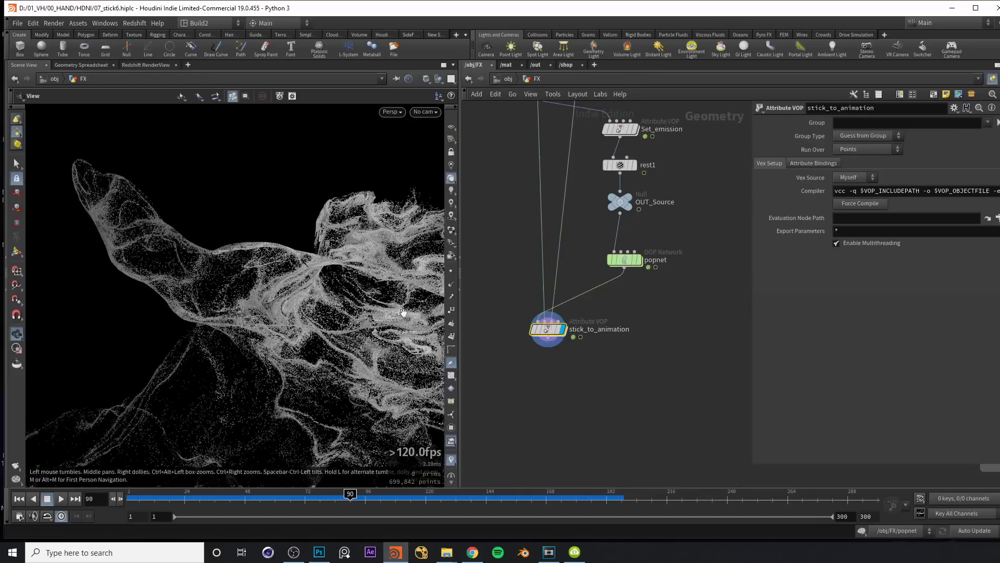
pyautogui.press('b')
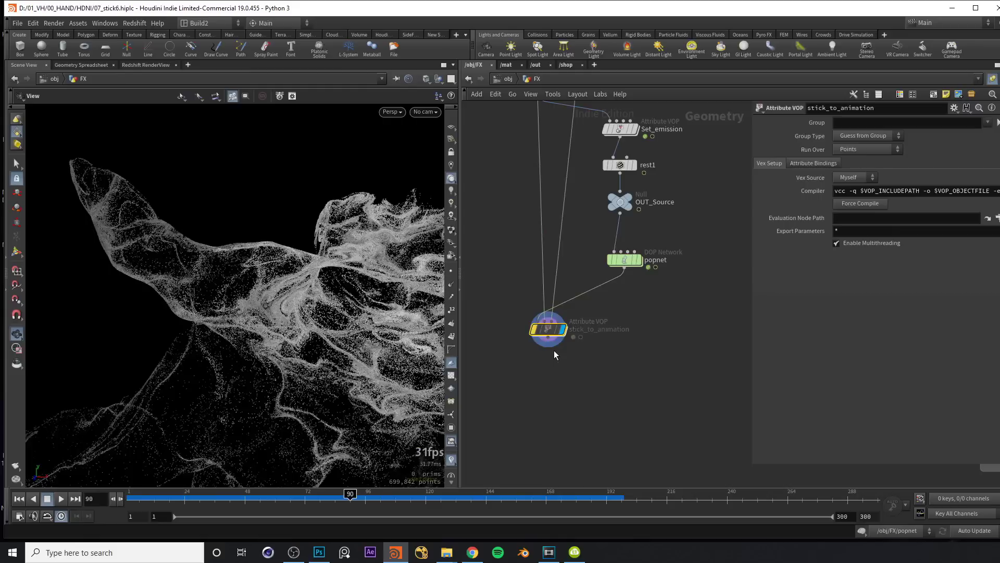
pyautogui.press('b')
pyautogui.moveTo(293, 339); pyautogui.dragTo(235, 316)
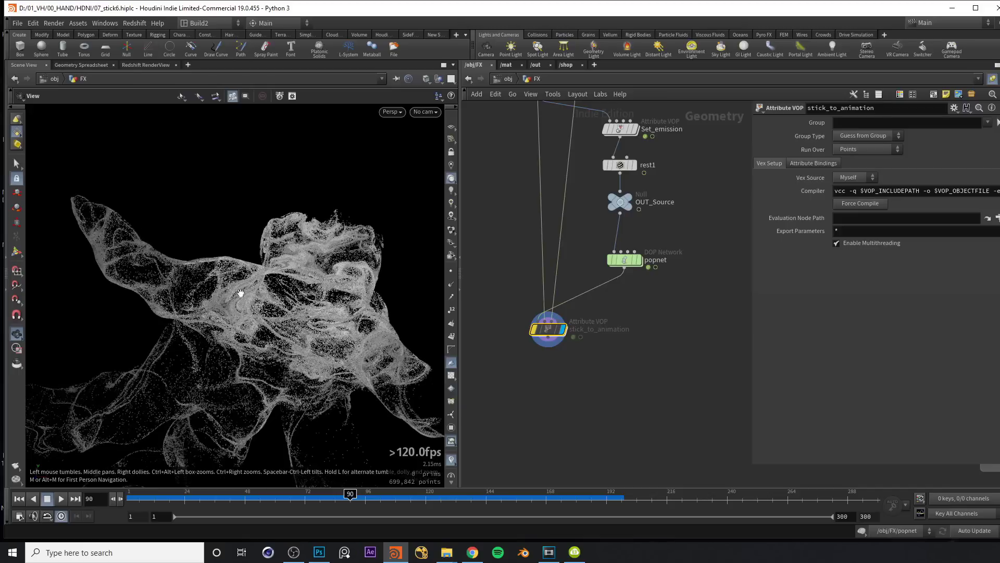
pyautogui.press('Up')
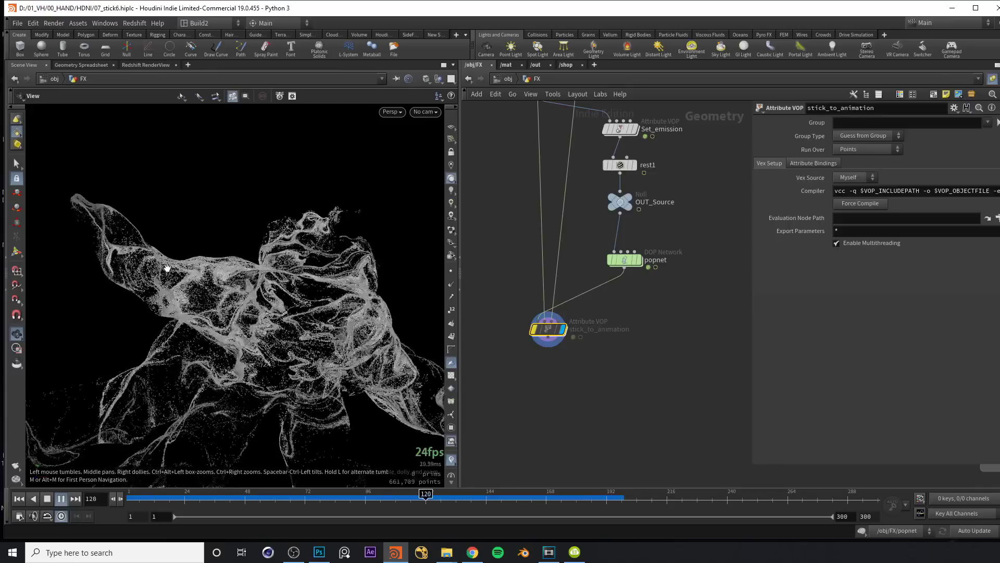
pyautogui.press('Up')
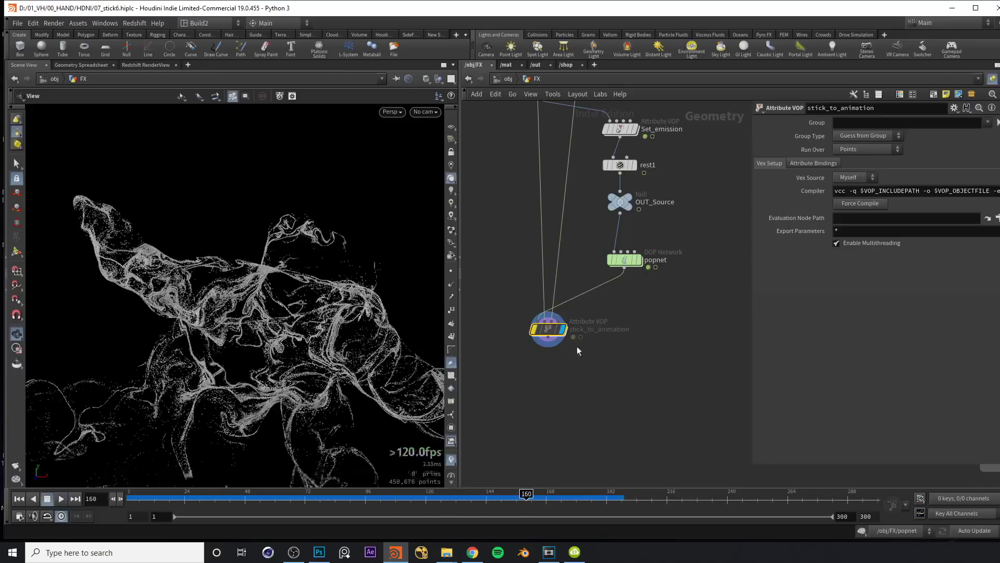
# Step: Re-enable stick_to_animation, play the simulation from frame 116, and inspect the attached particles at frame 93 from several angles
pyautogui.moveTo(458, 499); pyautogui.dragTo(415, 498)
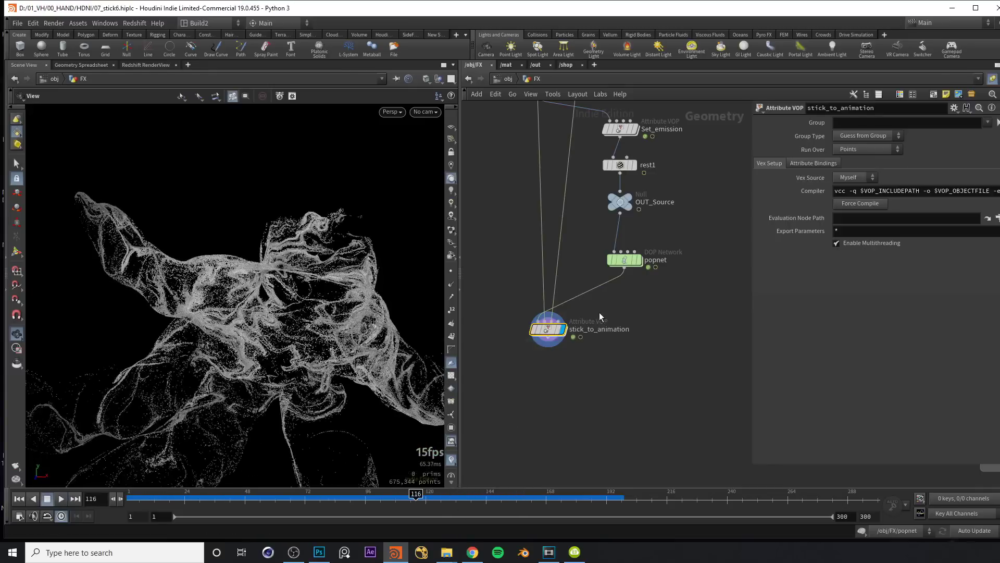
pyautogui.press('Up')
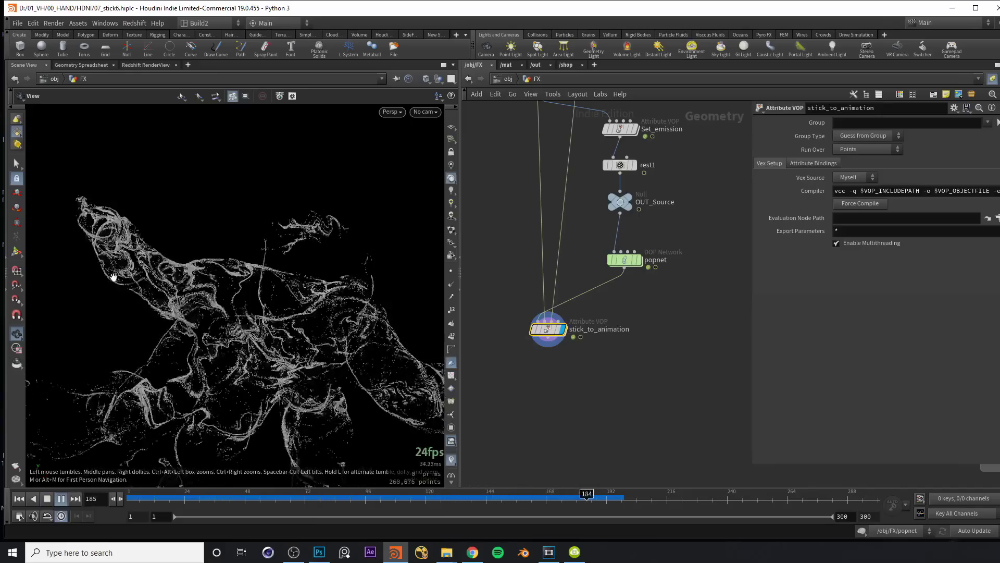
pyautogui.press('Up')
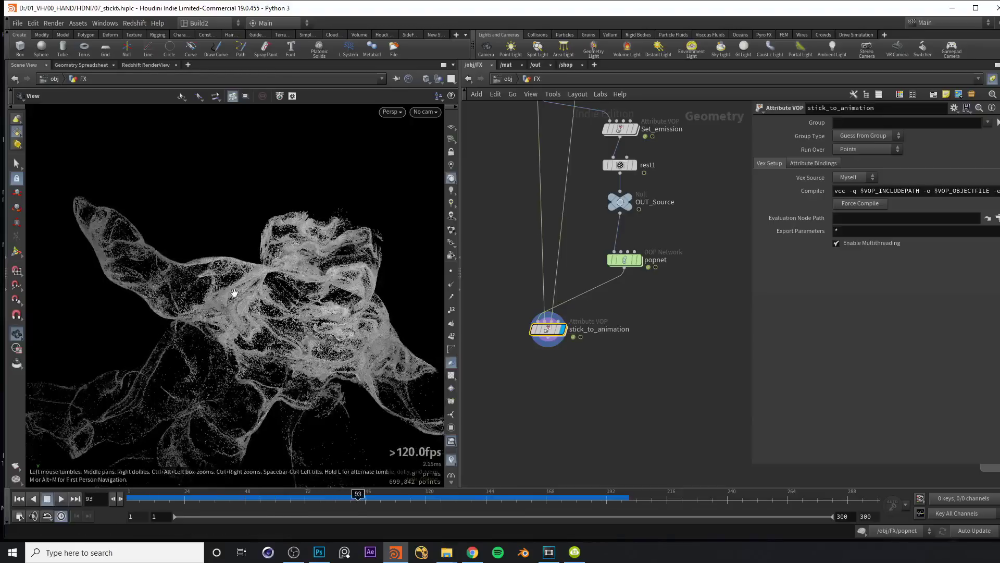
pyautogui.moveTo(259, 293); pyautogui.dragTo(290, 286)
pyautogui.moveTo(396, 261); pyautogui.dragTo(227, 274)
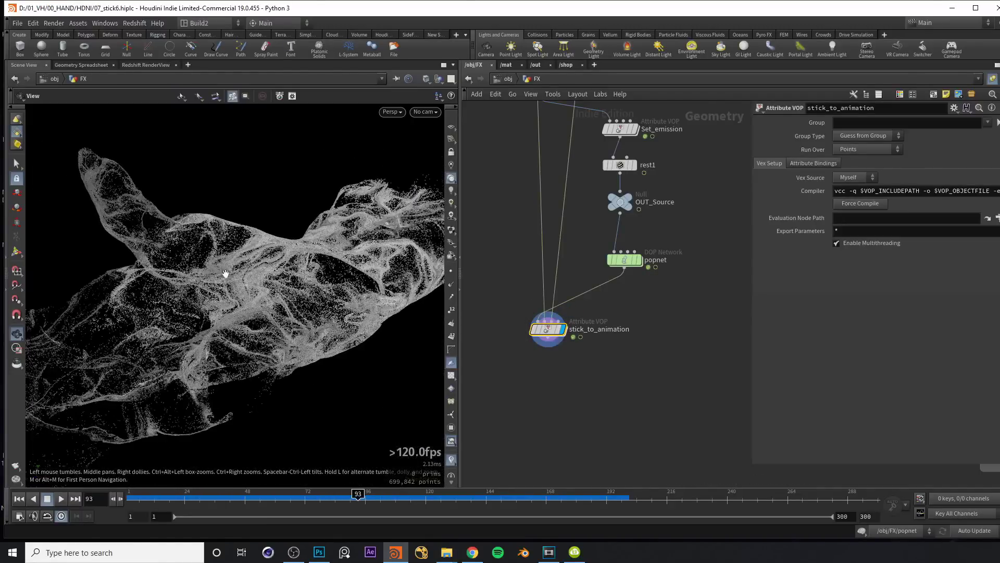
pyautogui.moveTo(166, 270); pyautogui.dragTo(325, 292)
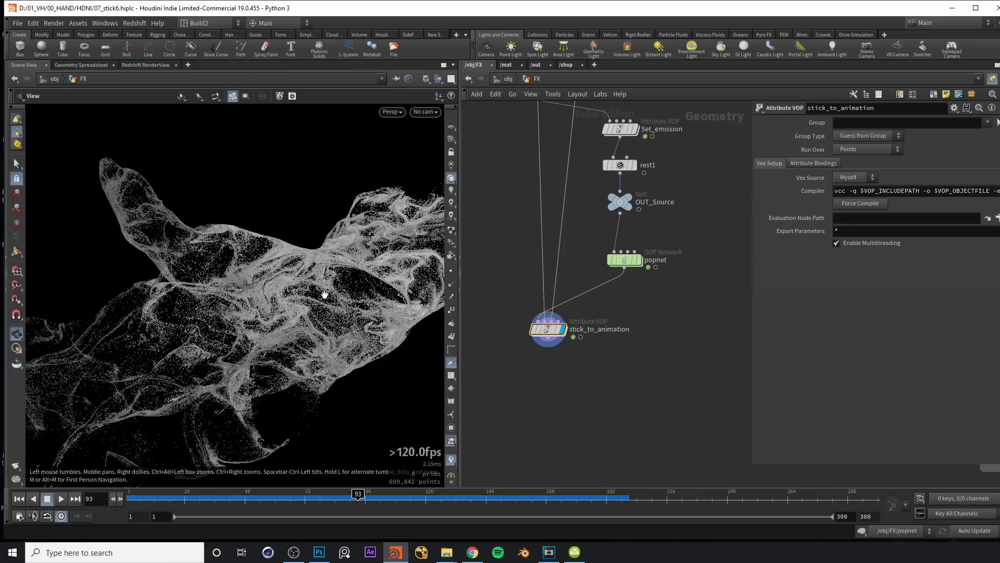
# Step: Inside stick_to_animation, duplicate primuv1 with its input connections and rename the two nodes grab_P and grab_N
pyautogui.doubleClick(549, 331)
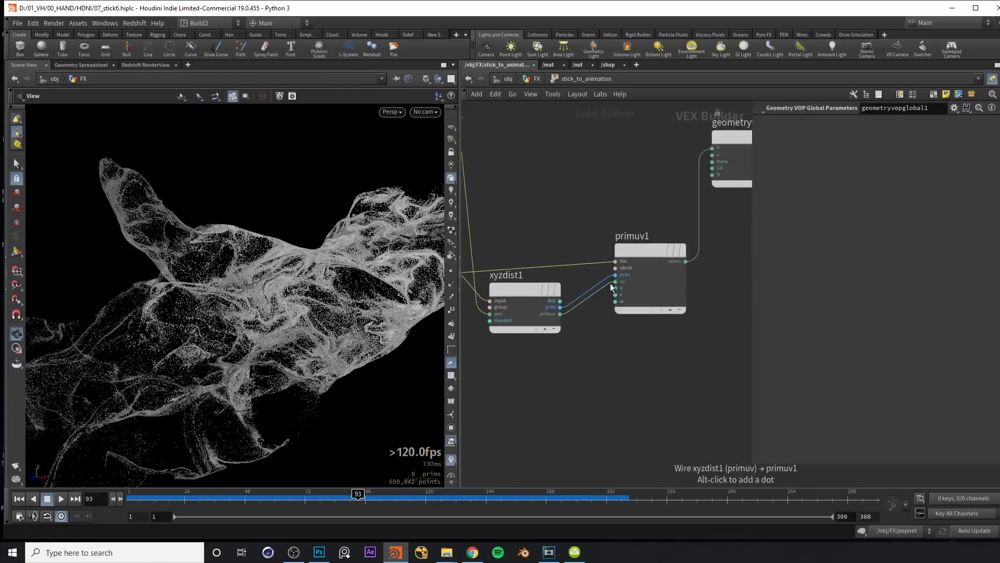
pyautogui.click(639, 254)
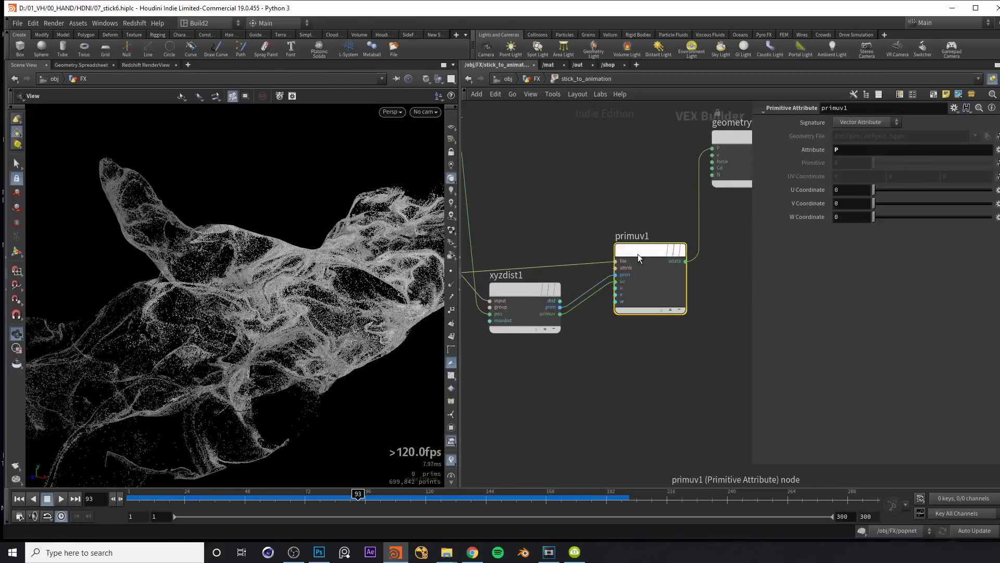
pyautogui.click(635, 386)
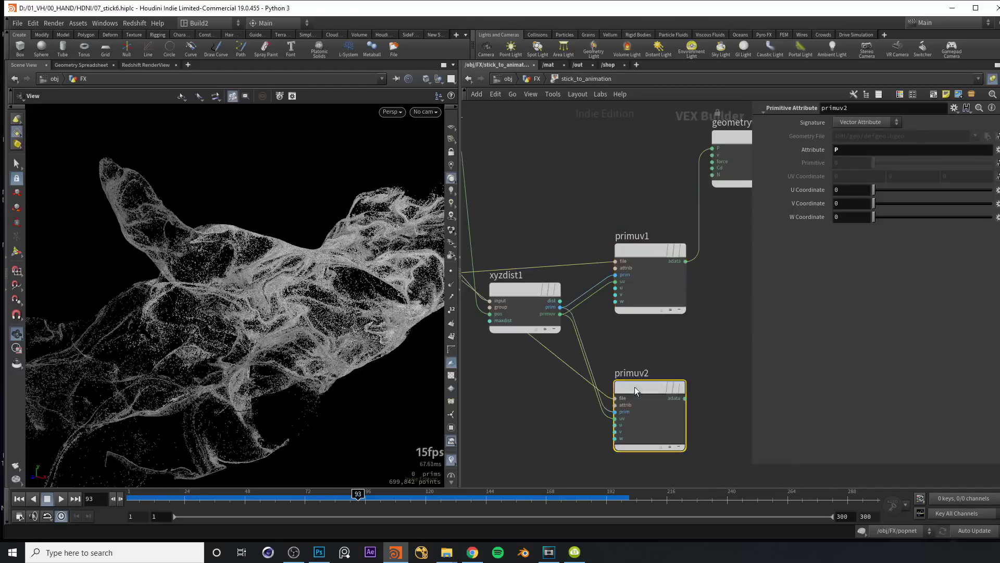
pyautogui.doubleClick(606, 222)
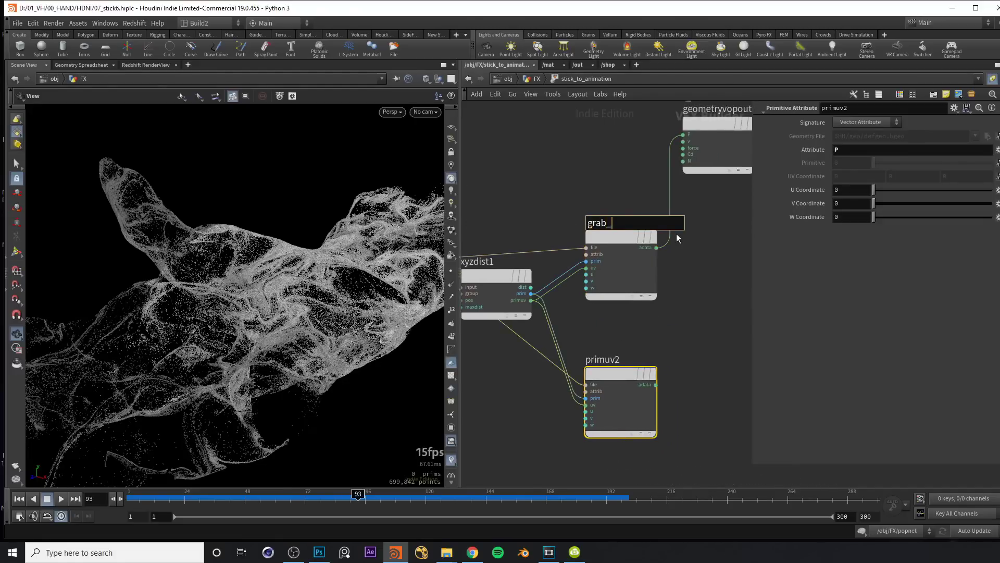
pyautogui.press('Return')
pyautogui.write('grab_N')
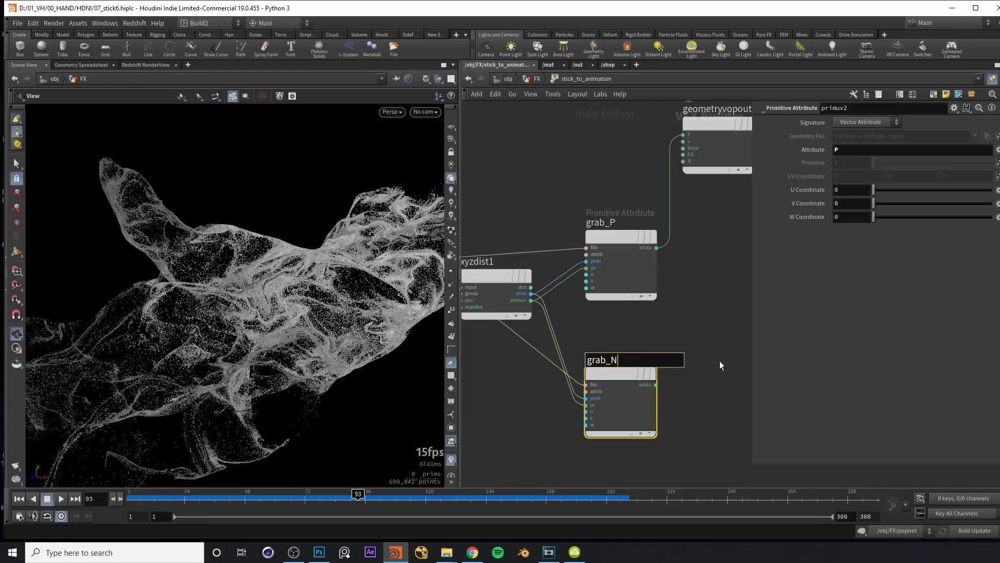
pyautogui.press('Return')
# Step: Feed the adata output of grab_N into a new Normalize node
pyautogui.moveTo(521, 275); pyautogui.dragTo(529, 268)
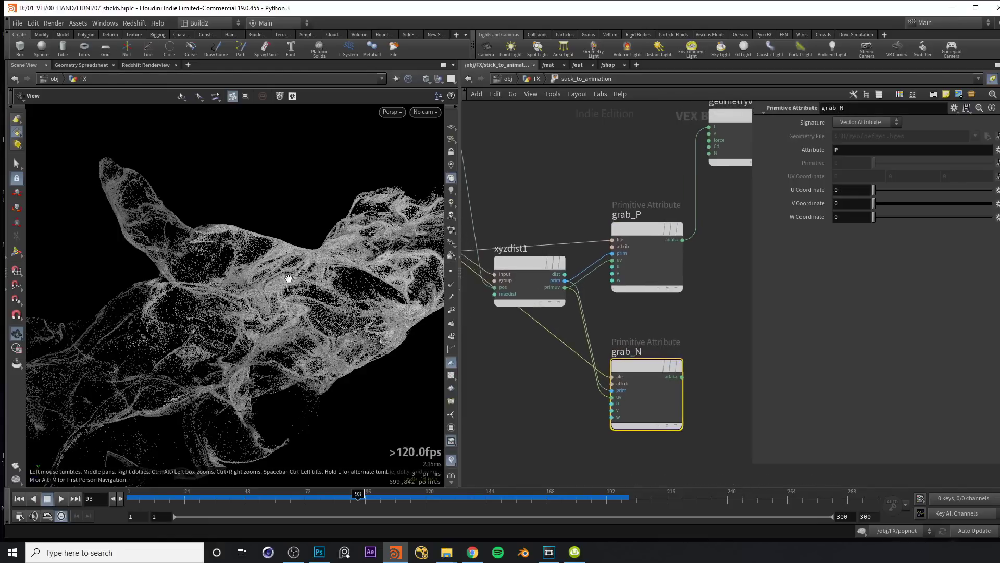
pyautogui.moveTo(618, 365); pyautogui.dragTo(602, 359)
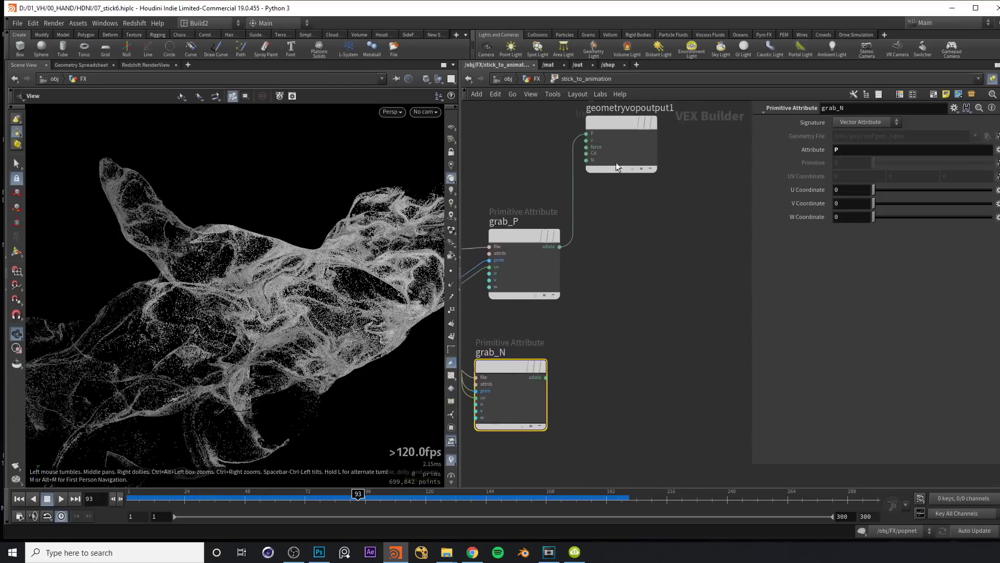
pyautogui.click(546, 378)
pyautogui.press('Tab')
pyautogui.write('norm')
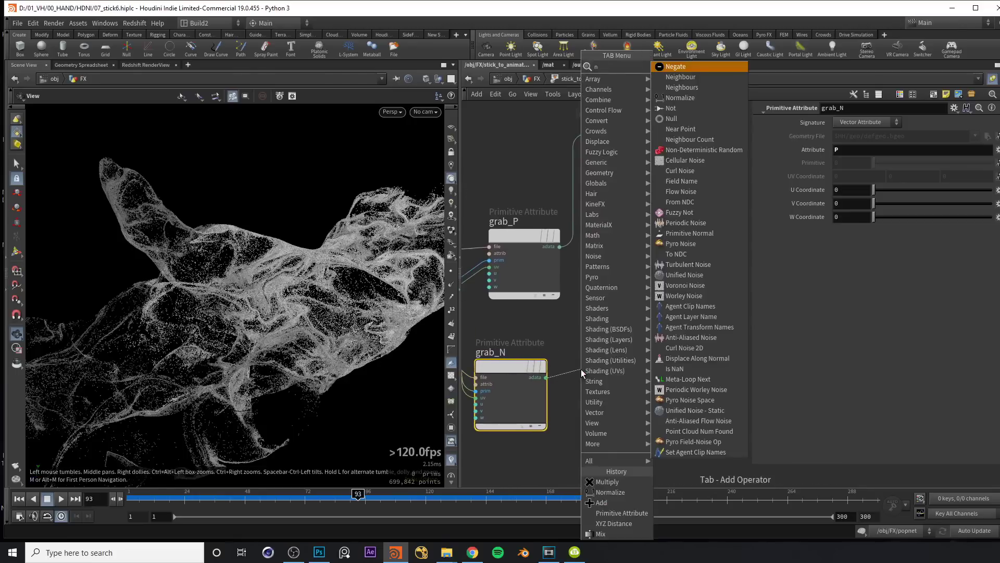
pyautogui.press('Return')
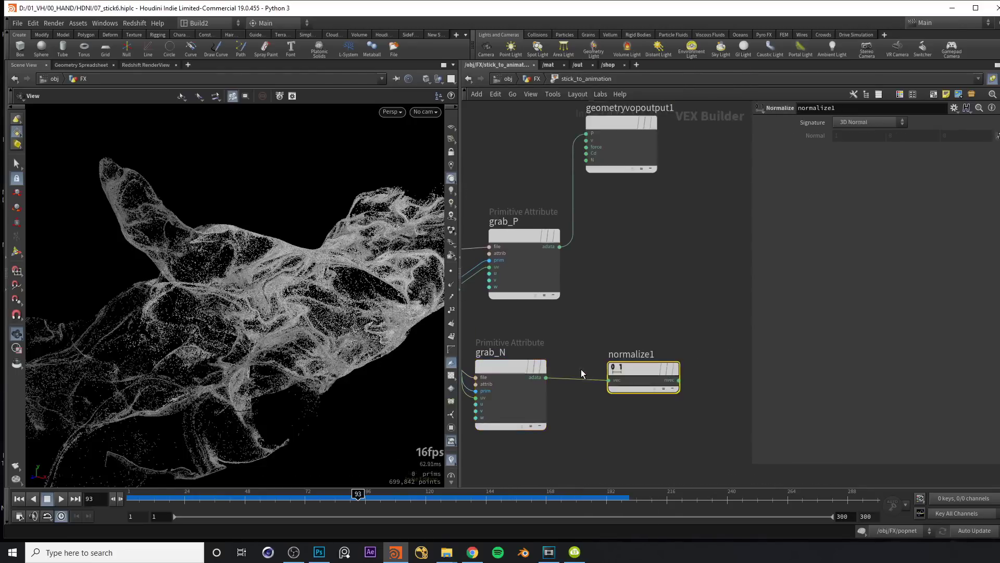
pyautogui.click(617, 365)
# Step: Insert an Add node between grab_P and the P input of geometryvopoutput1, and connect normalize1 as its second input
pyautogui.scroll(-2, 677, 282)
pyautogui.moveTo(597, 155); pyautogui.dragTo(674, 221)
pyautogui.moveTo(569, 242); pyautogui.dragTo(611, 232, button='middle')
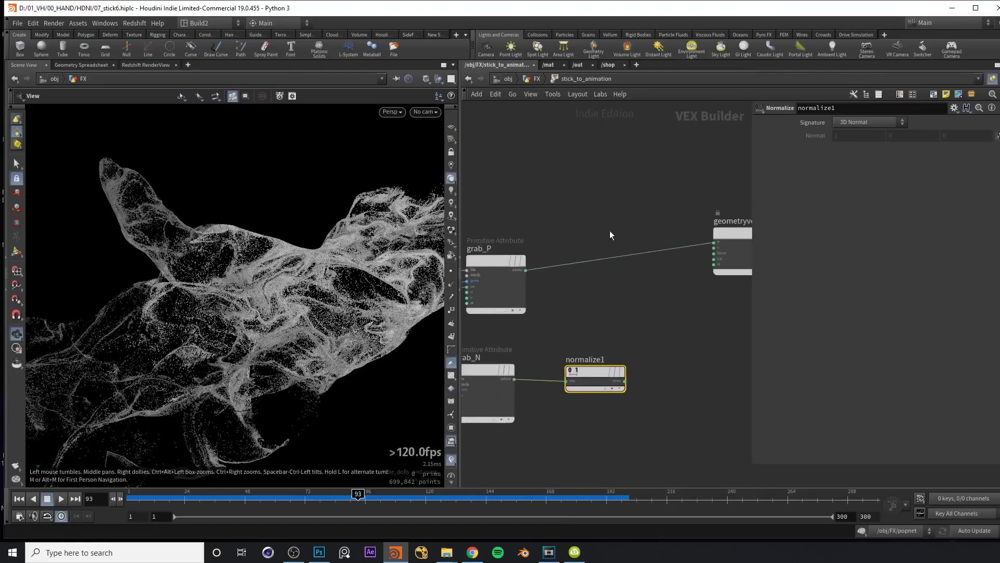
pyautogui.press('Tab')
pyautogui.write('add')
pyautogui.press('Return')
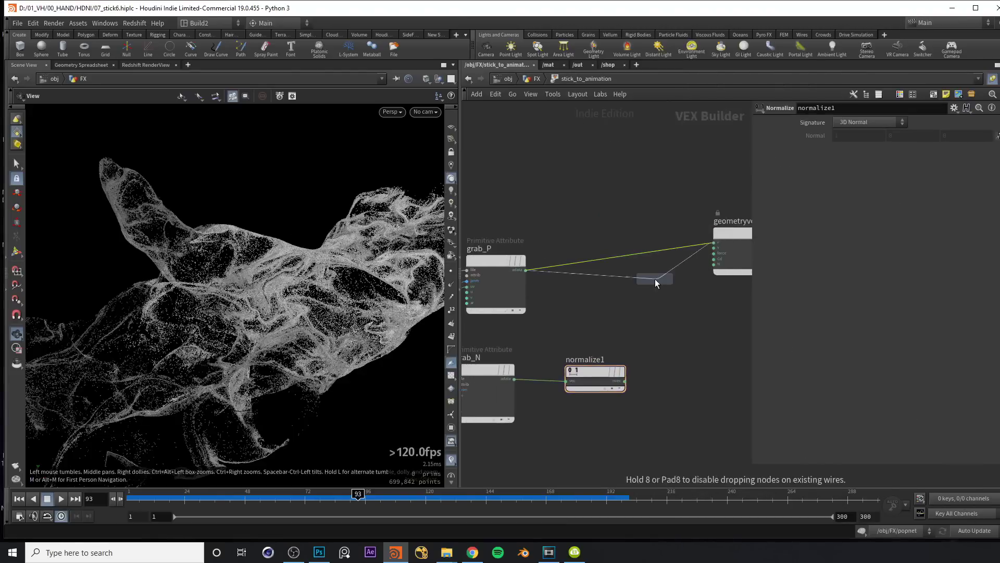
pyautogui.click(655, 281)
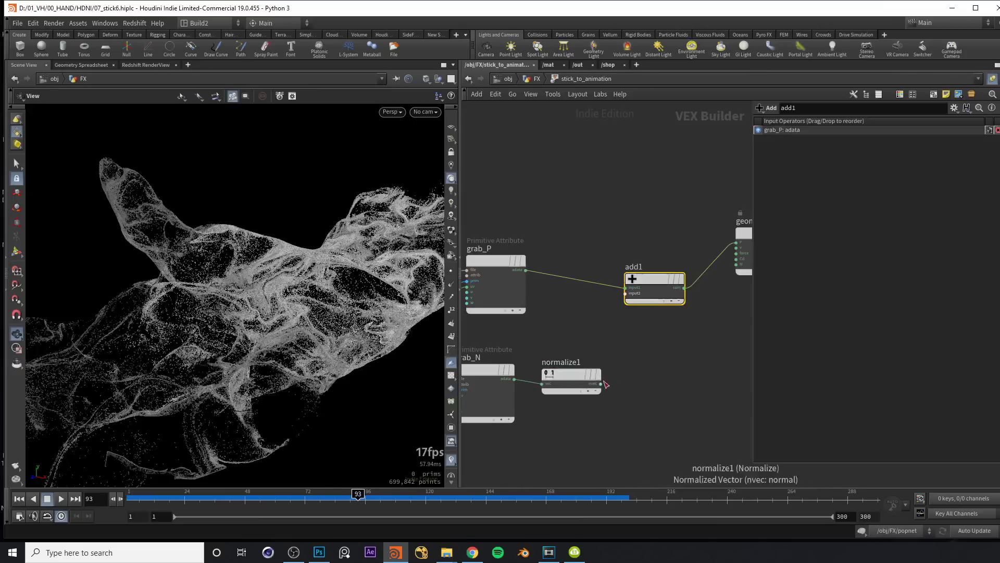
pyautogui.moveTo(631, 312); pyautogui.dragTo(630, 309)
# Step: Scrub the timeline to frame 85 and examine how the added normals offset the particles from the hand
pyautogui.scroll(-5, 270, 285)
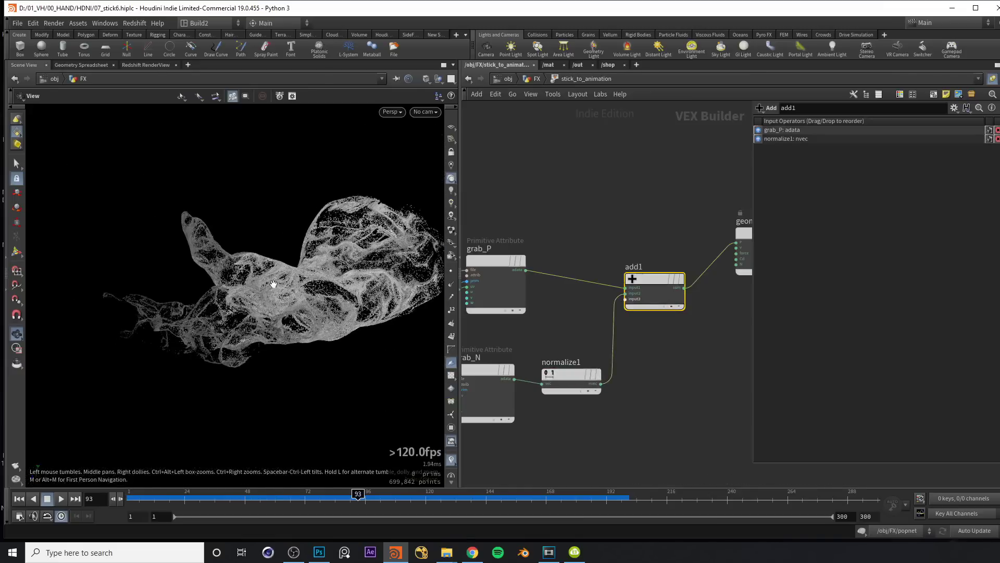
pyautogui.moveTo(344, 499)
pyautogui.mouseDown()
pyautogui.moveTo(252, 497)
pyautogui.moveTo(338, 496)
pyautogui.mouseUp()
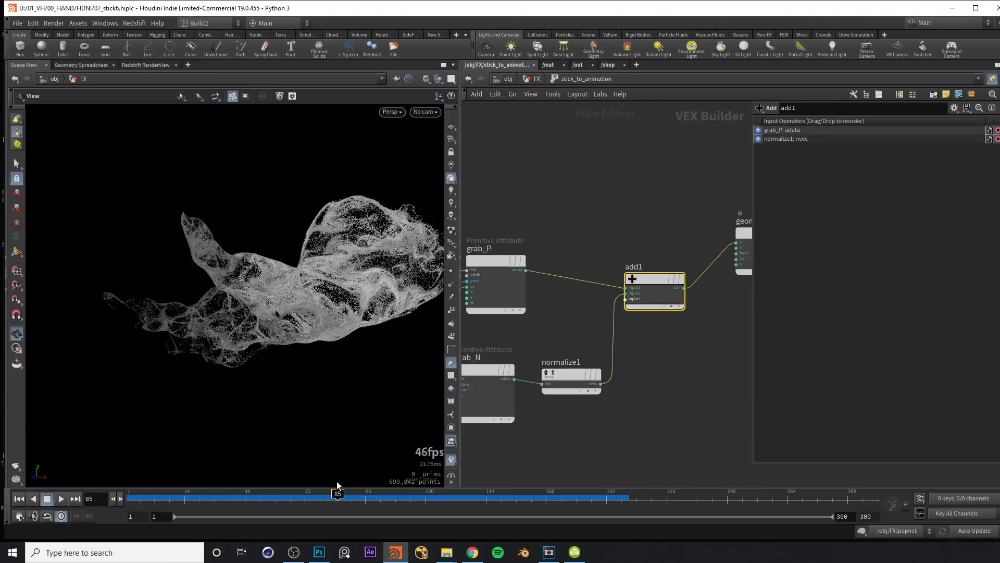
pyautogui.scroll(3, 312, 290)
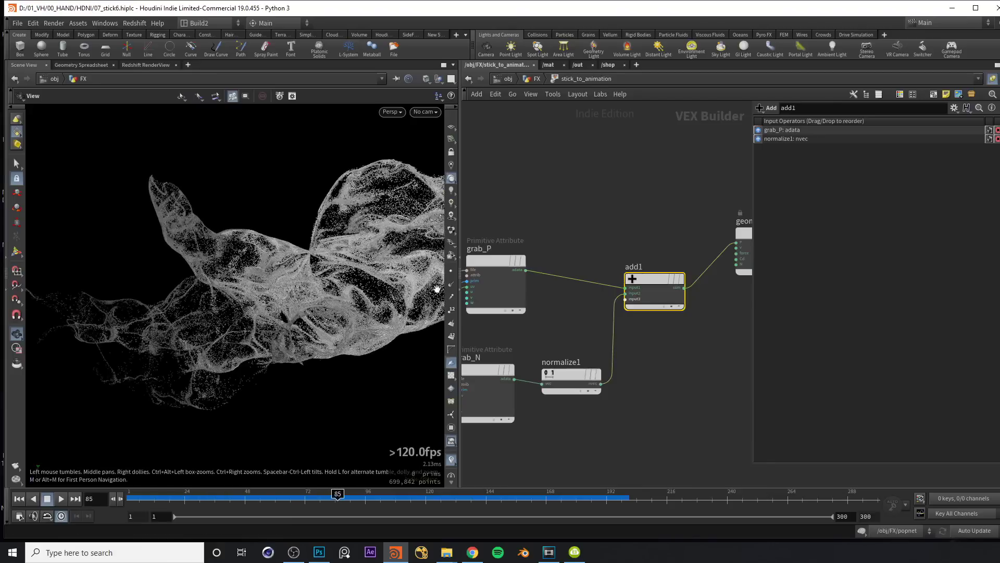
pyautogui.moveTo(234, 264); pyautogui.dragTo(283, 281)
# Step: Make room beside add1 and insert a Multiply Constant node between normalize1 and add1
pyautogui.moveTo(565, 331); pyautogui.dragTo(475, 331, button='middle')
pyautogui.moveTo(569, 189); pyautogui.dragTo(661, 297)
pyautogui.moveTo(573, 280); pyautogui.dragTo(625, 264)
pyautogui.moveTo(270, 310); pyautogui.dragTo(304, 288)
pyautogui.moveTo(536, 321); pyautogui.dragTo(577, 296, button='middle')
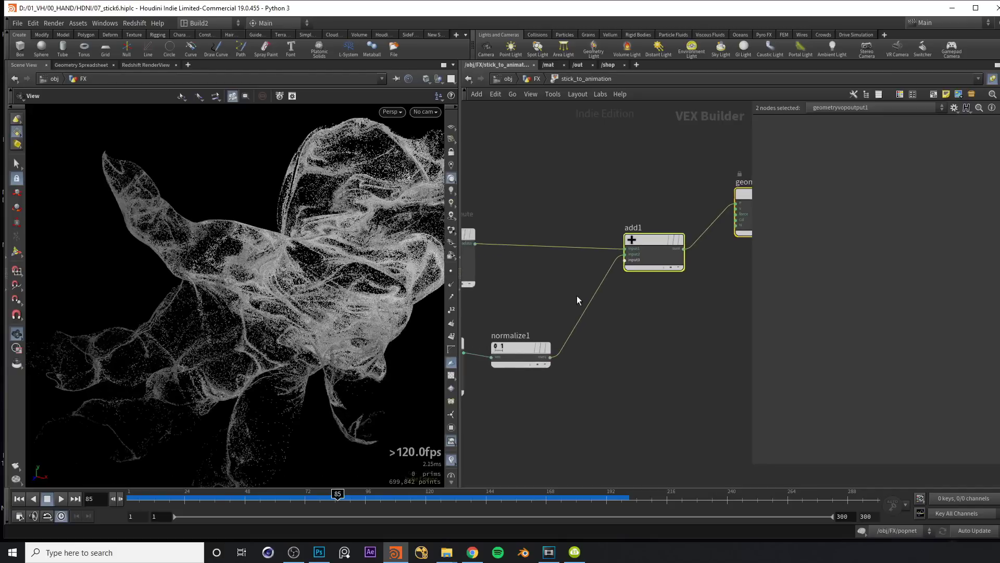
pyautogui.click(617, 324)
pyautogui.press('Tab')
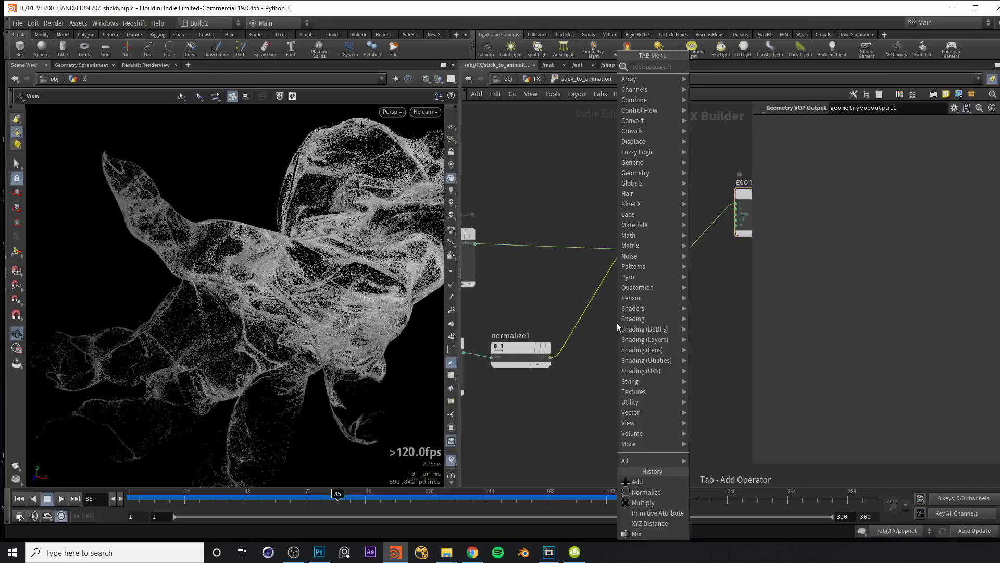
pyautogui.write('mult co')
pyautogui.press('Return')
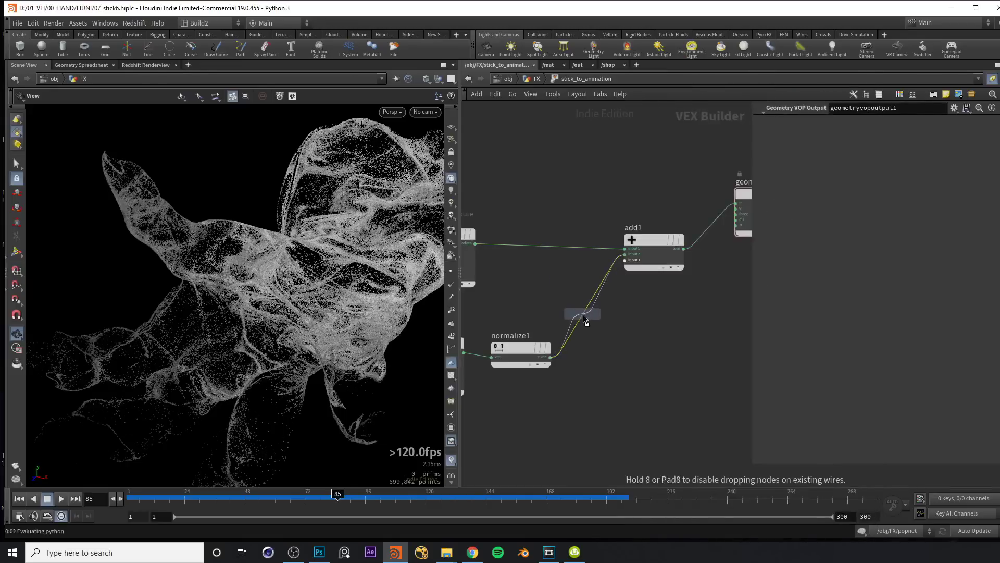
pyautogui.click(583, 314)
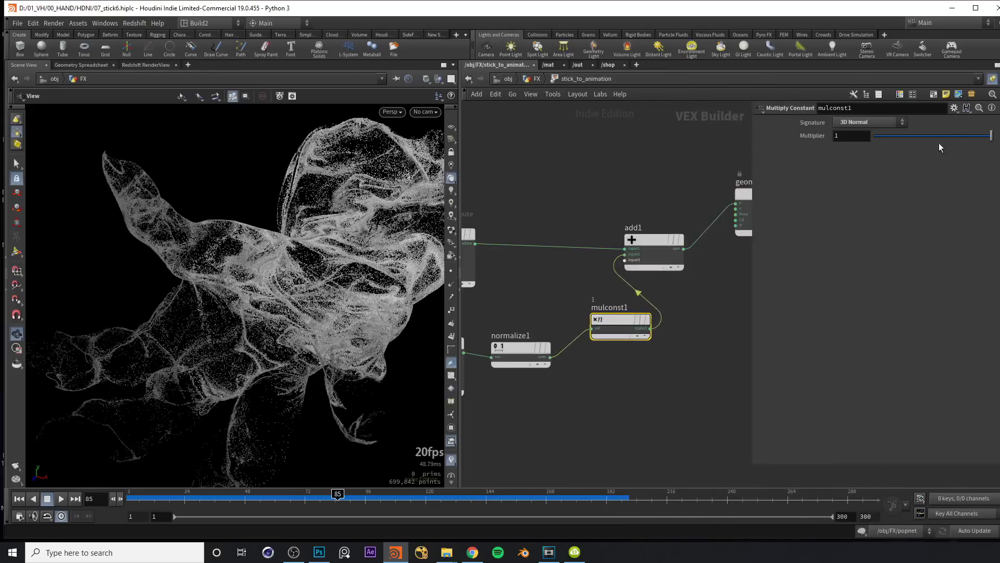
# Step: Lower the Multiplier of mulconst1 to 0.097 and check the particle offset up close
pyautogui.moveTo(962, 135); pyautogui.dragTo(874, 146)
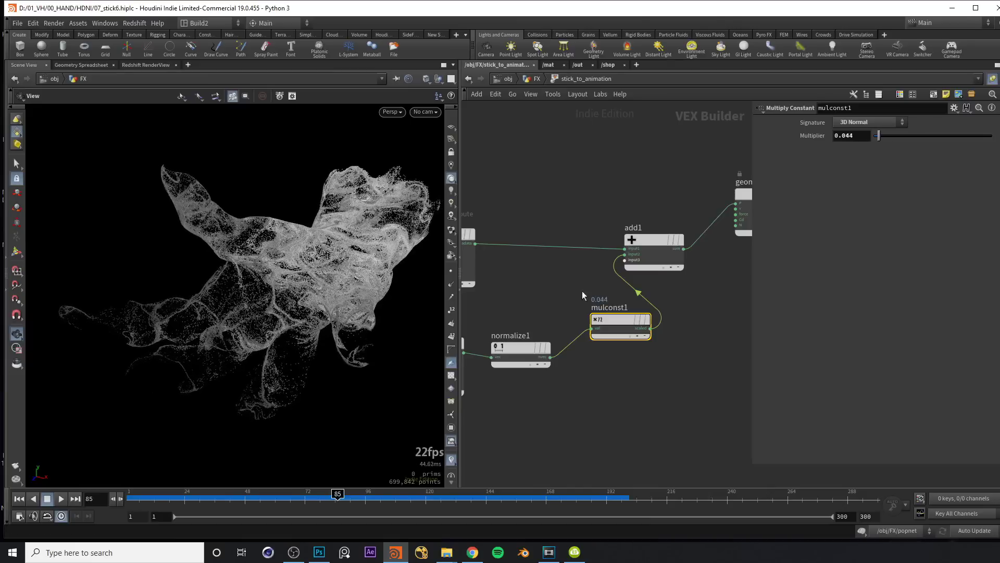
pyautogui.moveTo(489, 314); pyautogui.dragTo(563, 427)
pyautogui.moveTo(572, 306); pyautogui.dragTo(633, 368)
pyautogui.moveTo(877, 136); pyautogui.dragTo(886, 135)
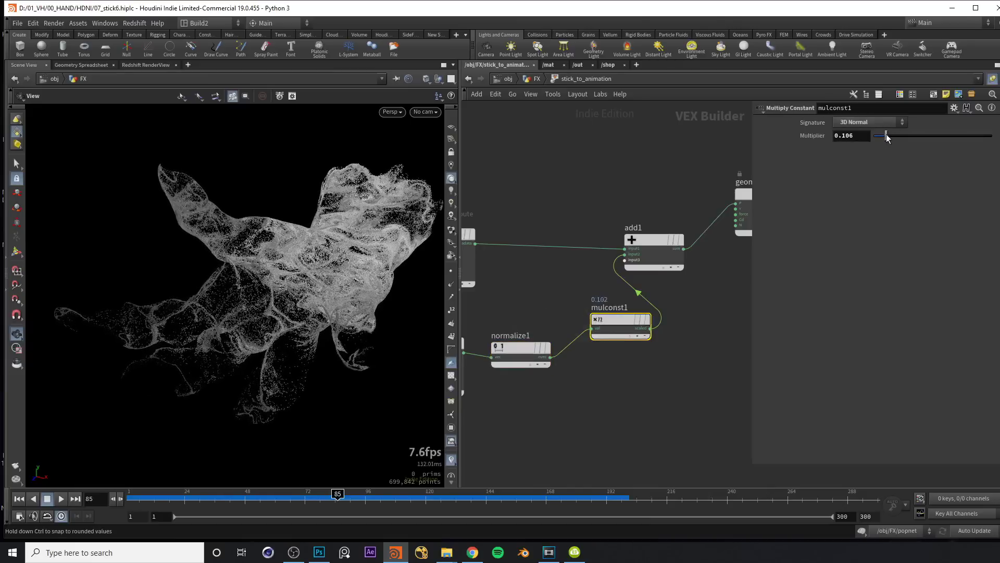
pyautogui.scroll(3, 273, 223)
pyautogui.scroll(3, 272, 223)
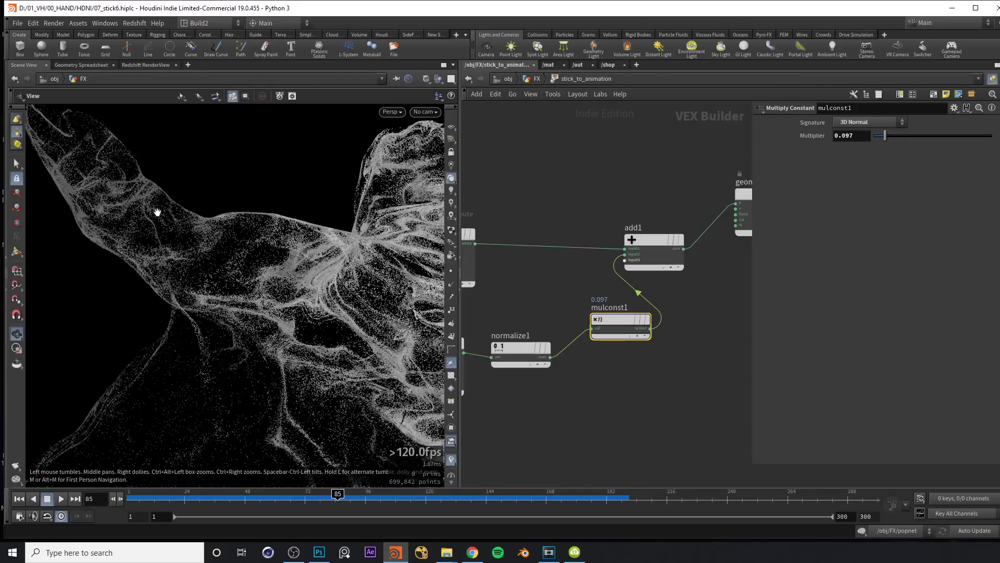
# Step: Examine the dist output of xyzdist1 and the gap between the particles and the hand surface
pyautogui.press('Delete')
pyautogui.moveTo(585, 320); pyautogui.dragTo(668, 281, button='middle')
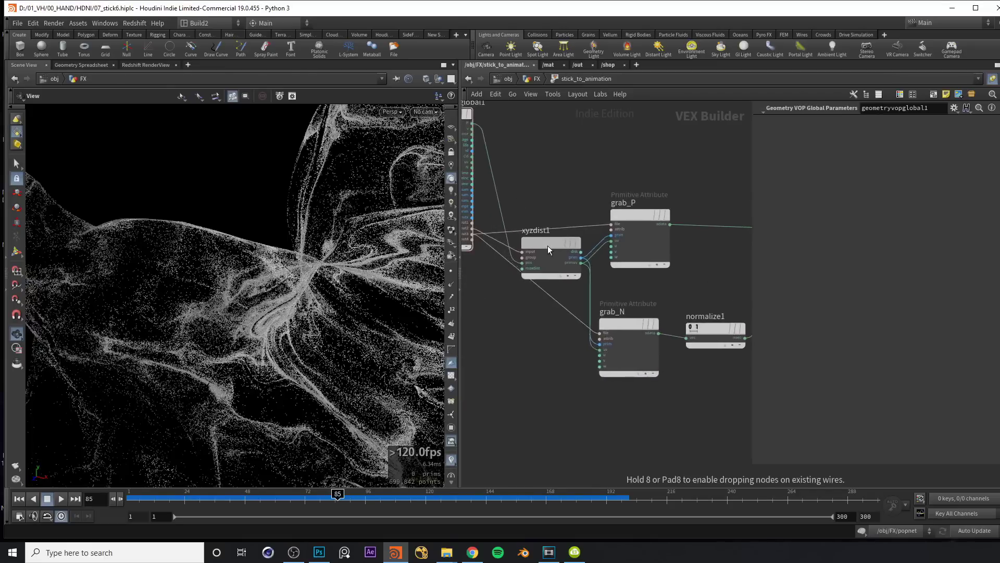
pyautogui.scroll(5, 560, 260)
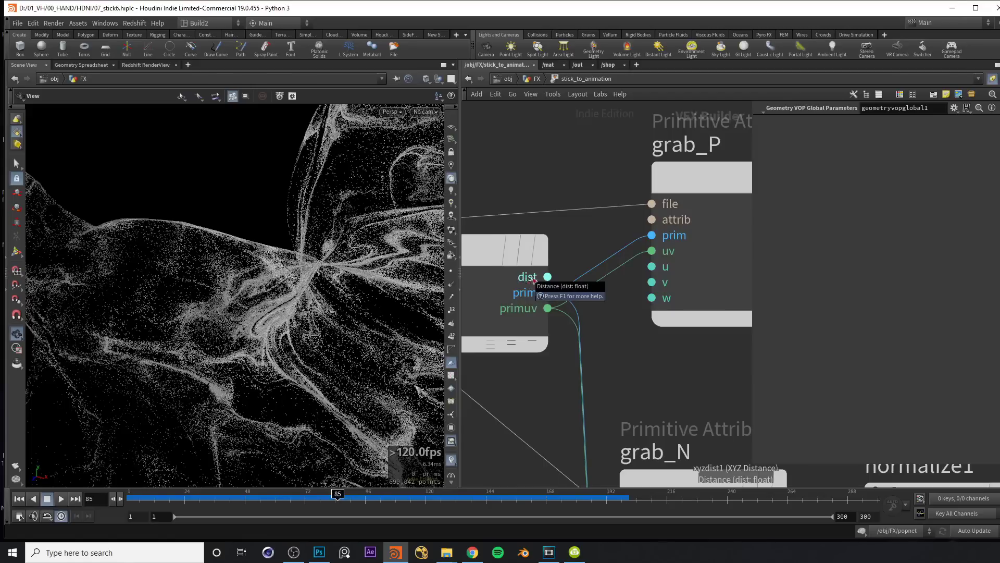
pyautogui.moveTo(276, 261); pyautogui.dragTo(203, 229)
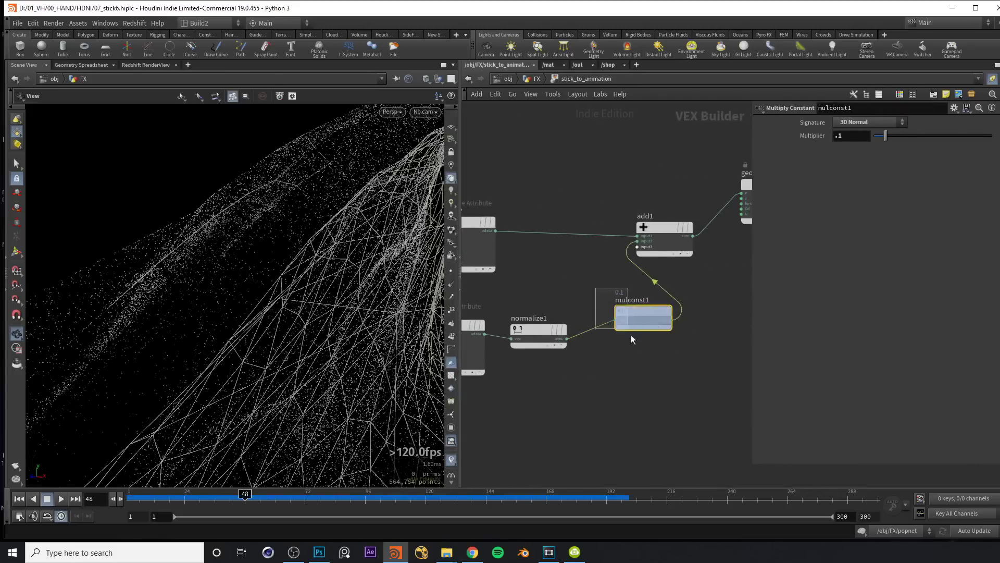
# Step: Replace mulconst1 with a Multiply node that scales normalize1 by the dist output of xyzdist1, and tidy the nodes around add1
pyautogui.press('Delete')
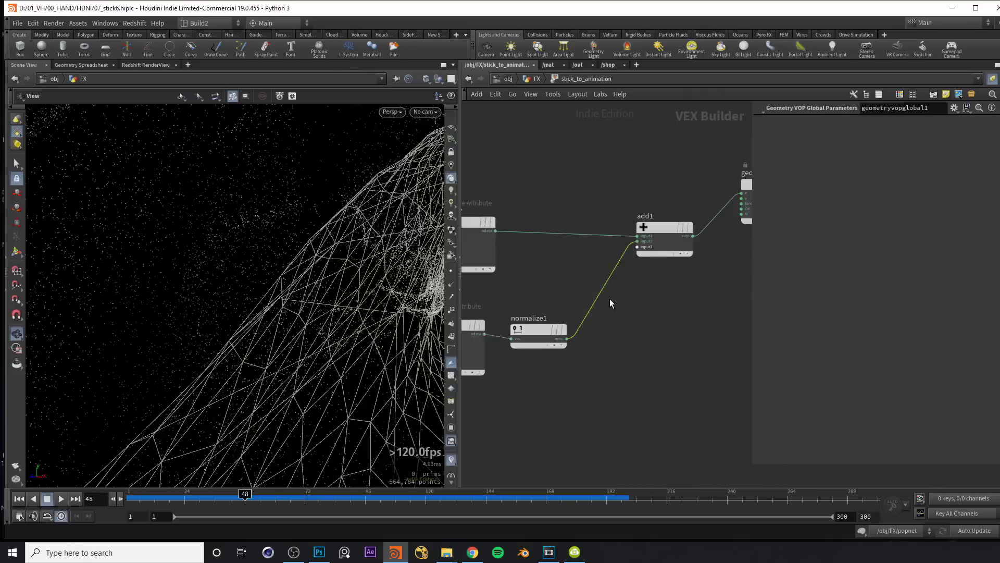
pyautogui.press('Tab')
pyautogui.click(637, 513)
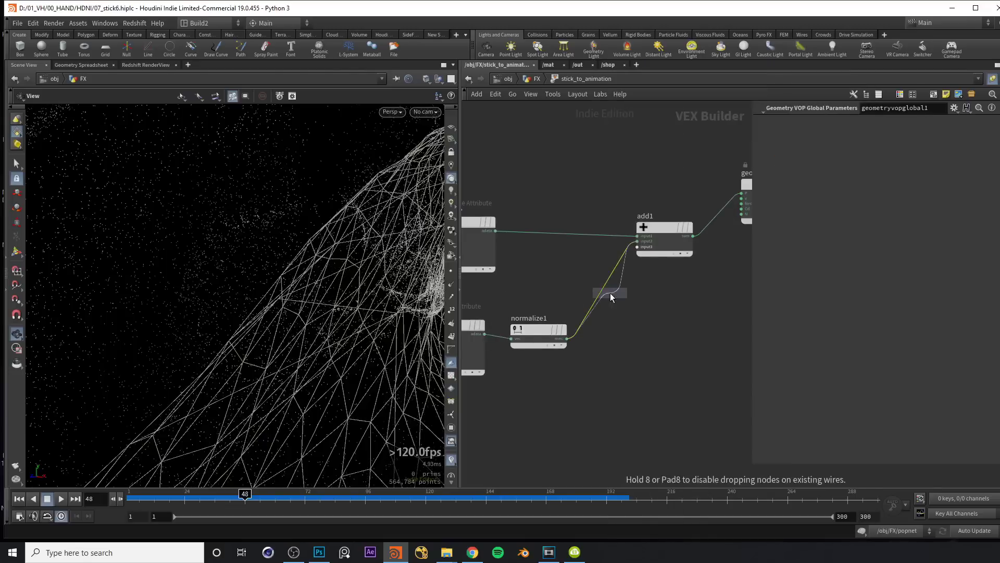
pyautogui.click(635, 297)
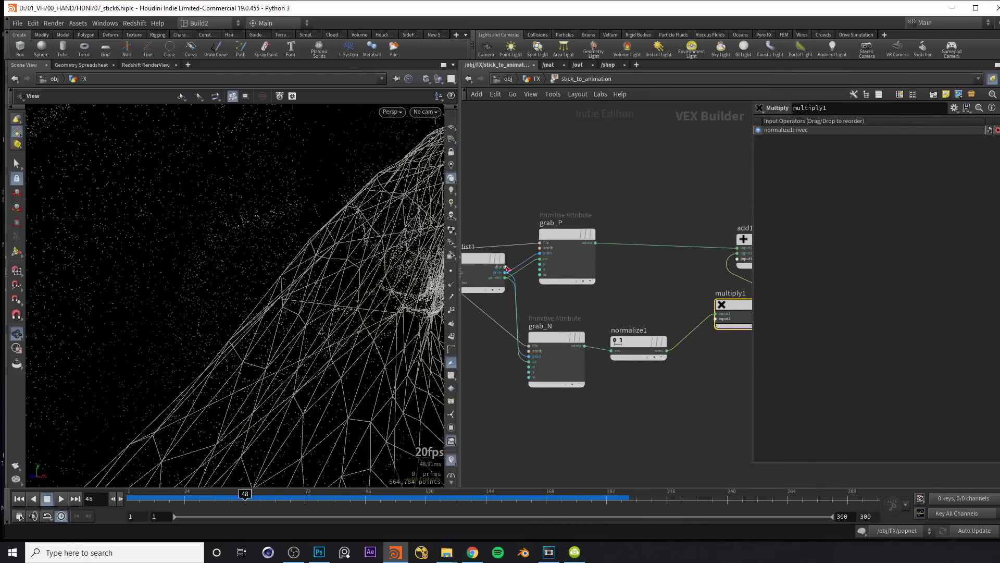
pyautogui.click(718, 319)
pyautogui.moveTo(685, 272); pyautogui.dragTo(478, 261, button='middle')
pyautogui.moveTo(560, 159); pyautogui.dragTo(683, 284)
pyautogui.moveTo(570, 241); pyautogui.dragTo(689, 250)
pyautogui.moveTo(349, 271); pyautogui.dragTo(334, 255)
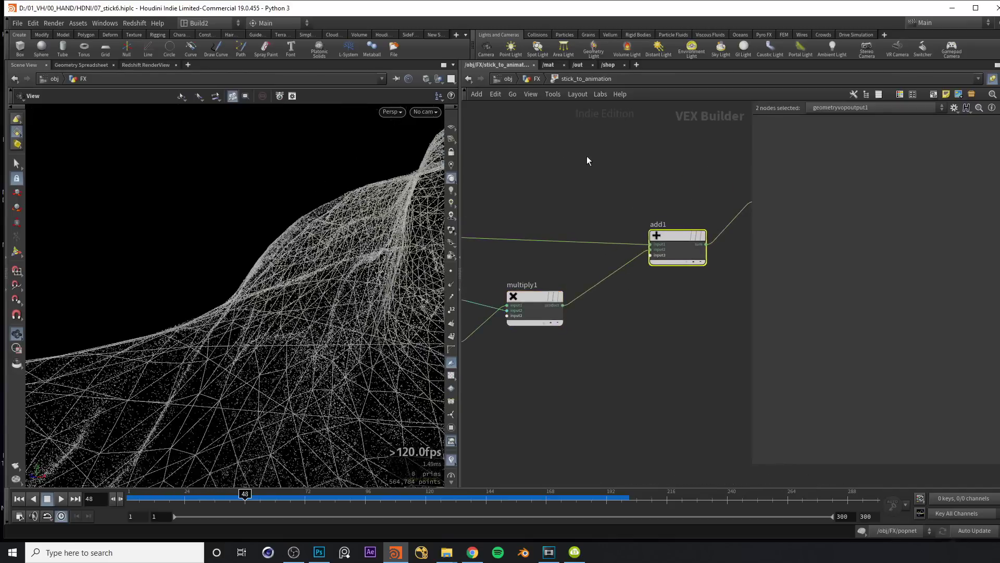
# Step: Return to the FX network and inspect the particles against the animated hand's wireframe from several angles and distances
pyautogui.press('u')
pyautogui.moveTo(250, 271); pyautogui.dragTo(378, 271)
pyautogui.scroll(-3, 285, 267)
pyautogui.scroll(2, 563, 195)
pyautogui.scroll(3, 270, 257)
pyautogui.click(647, 198)
pyautogui.moveTo(72, 287); pyautogui.dragTo(281, 214)
pyautogui.moveTo(334, 176); pyautogui.dragTo(241, 282)
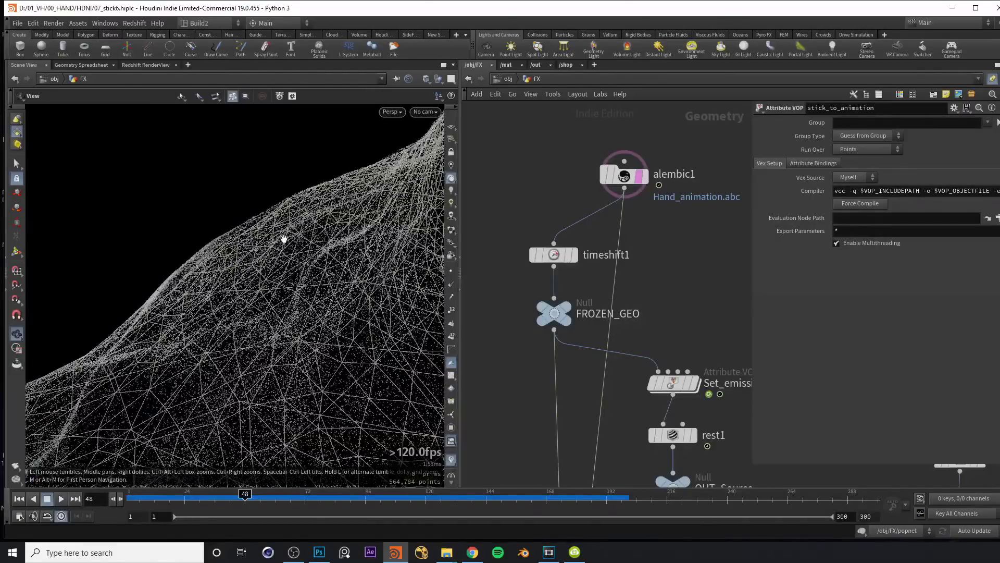
pyautogui.moveTo(262, 255); pyautogui.dragTo(351, 264)
pyautogui.scroll(-5, 351, 264)
pyautogui.moveTo(312, 292); pyautogui.dragTo(269, 224)
pyautogui.scroll(8, 316, 303)
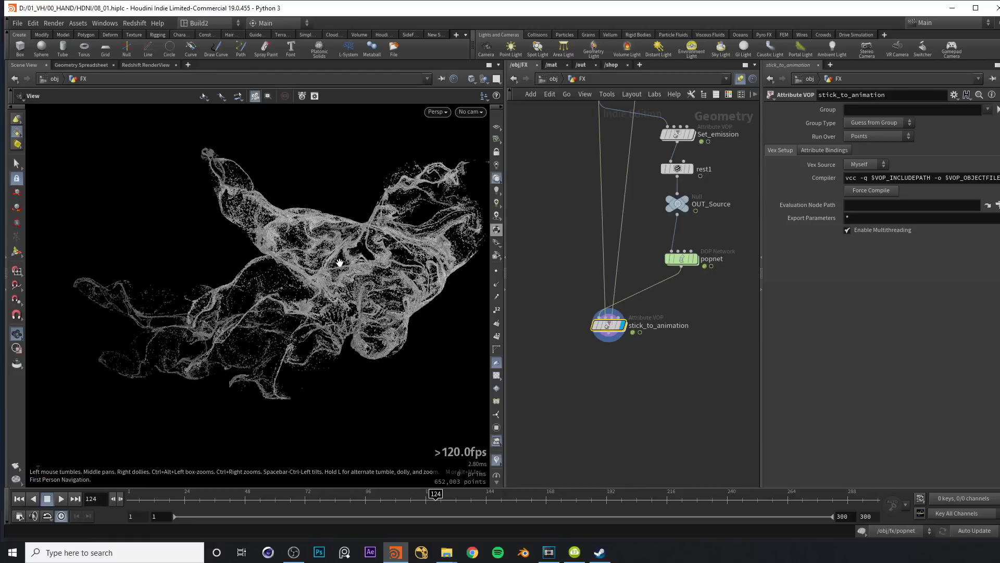
# Step: Set the Attribute of grab_N inside stick_to_animation to N, and check the particles at frame 106
pyautogui.moveTo(339, 262)
pyautogui.mouseDown()
pyautogui.moveTo(323, 286)
pyautogui.moveTo(330, 263)
pyautogui.moveTo(339, 271)
pyautogui.mouseUp()
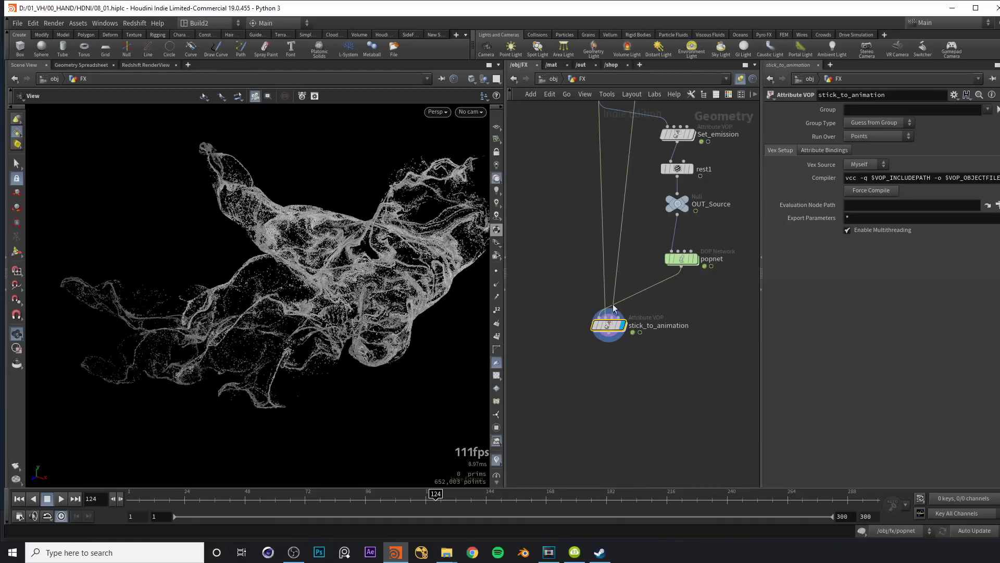
pyautogui.doubleClick(608, 325)
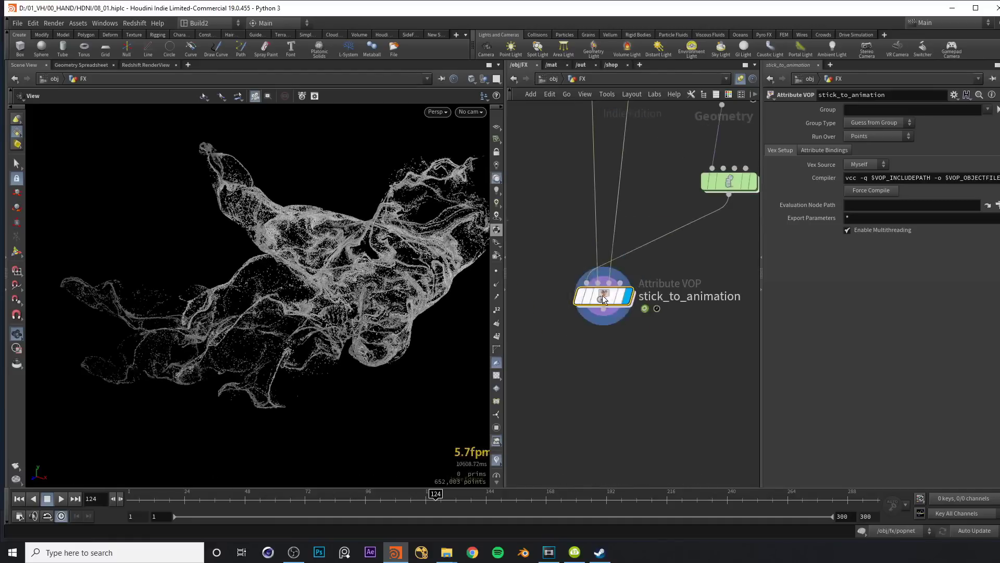
pyautogui.scroll(3, 628, 327)
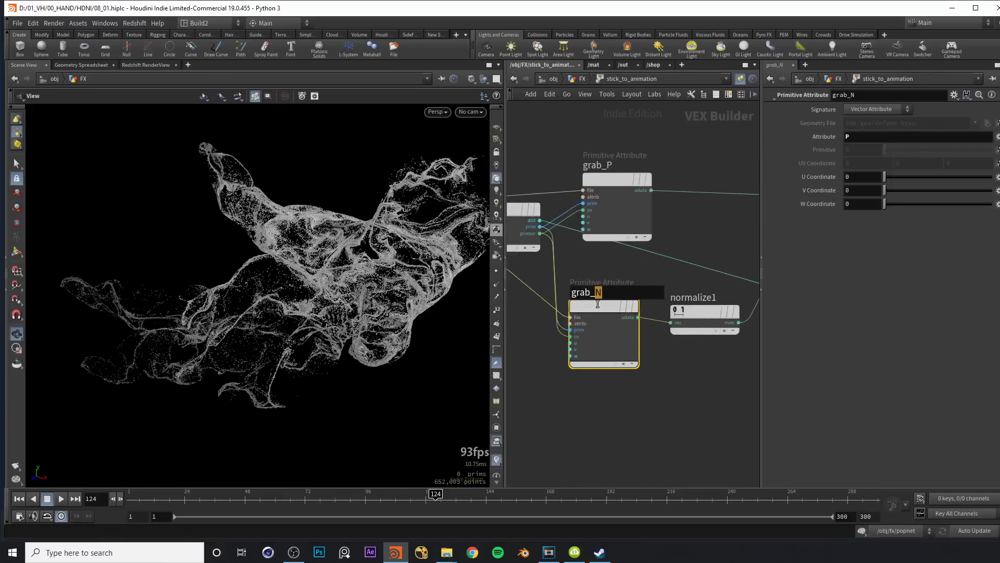
pyautogui.moveTo(598, 307); pyautogui.dragTo(604, 313)
pyautogui.moveTo(634, 402); pyautogui.dragTo(647, 413, button='middle')
pyautogui.moveTo(528, 430); pyautogui.dragTo(590, 311)
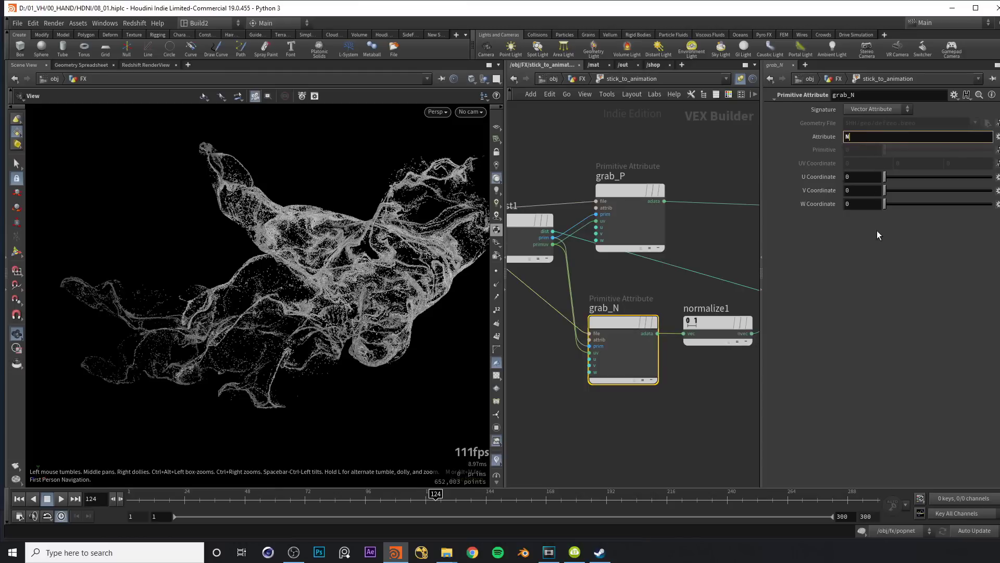
pyautogui.press('Return')
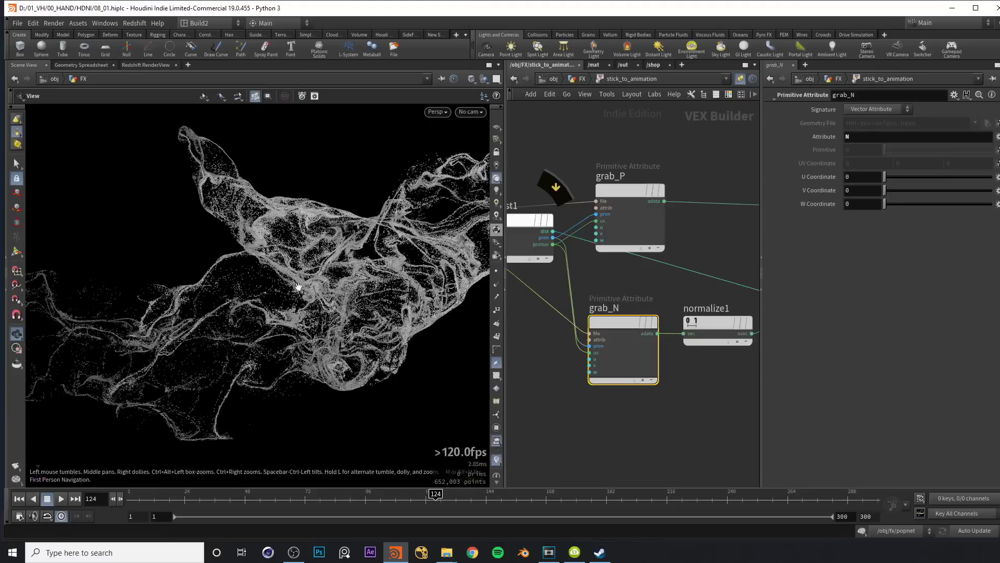
pyautogui.moveTo(412, 496)
pyautogui.mouseDown()
pyautogui.moveTo(376, 495)
pyautogui.moveTo(390, 495)
pyautogui.mouseUp()
pyautogui.moveTo(328, 228); pyautogui.dragTo(310, 234)
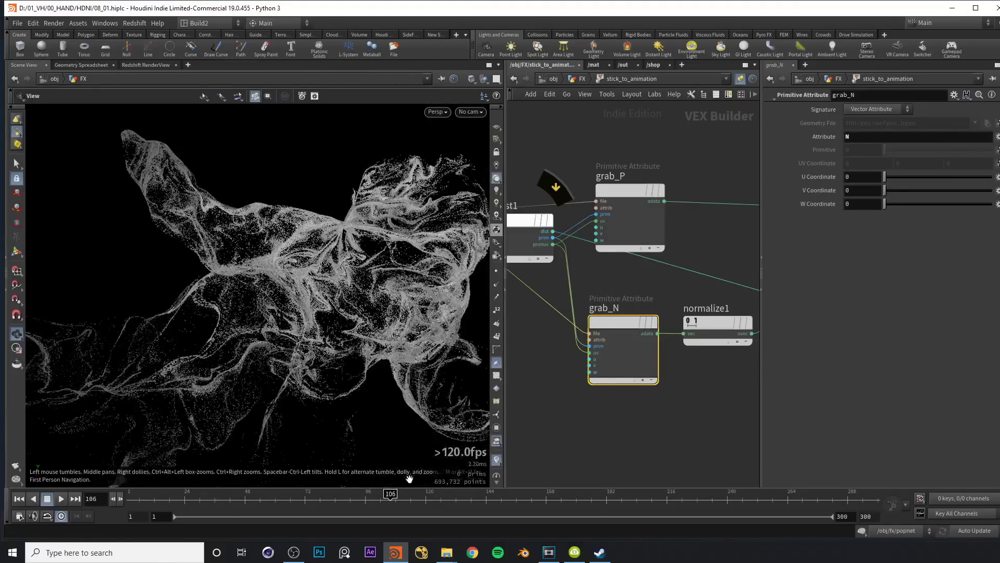